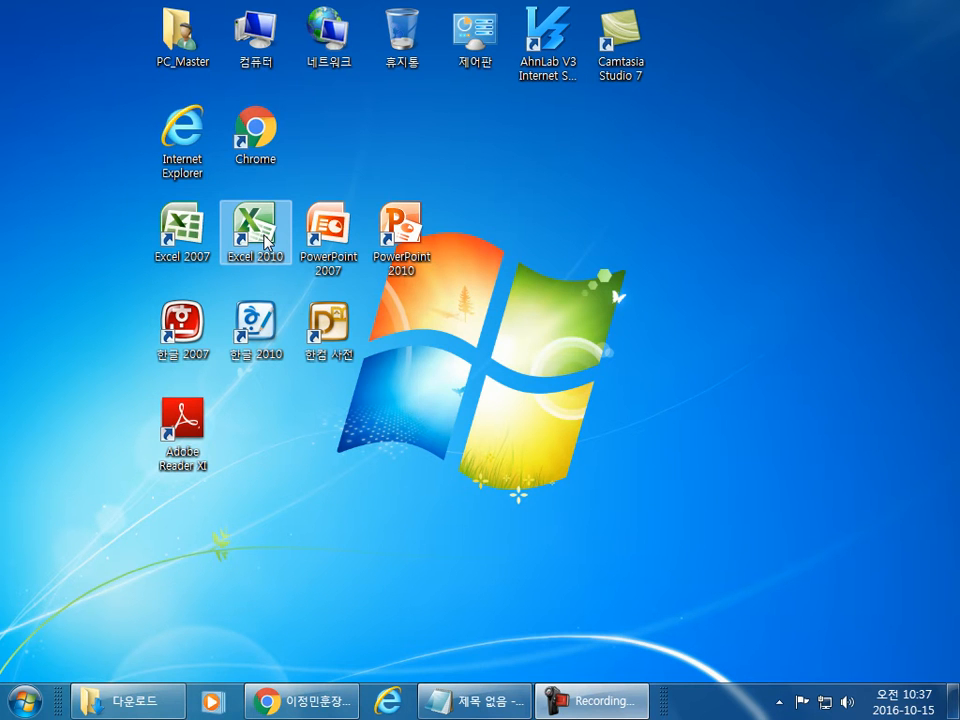
Start Excel 2010 and enter the title 시간표 in cell B2
double_click(266, 241)
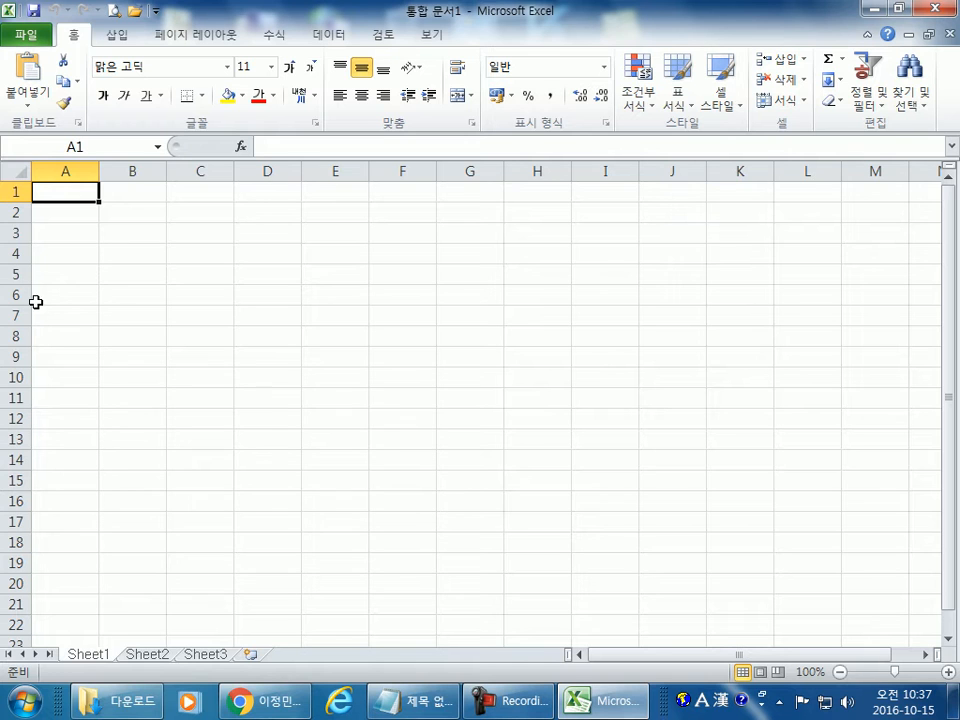
click(136, 213)
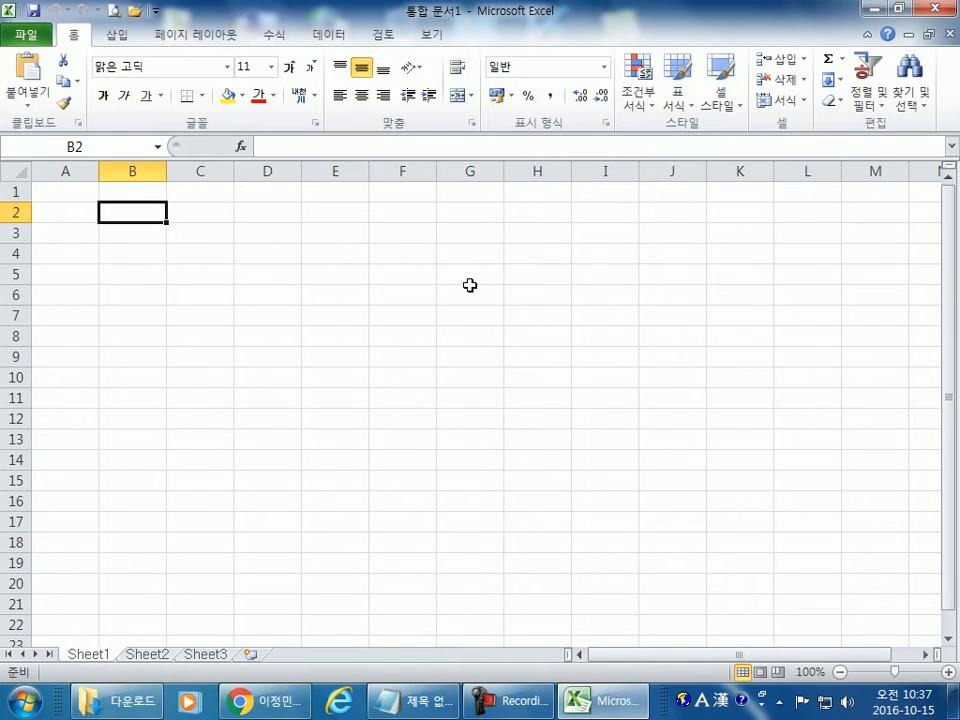
click(75, 190)
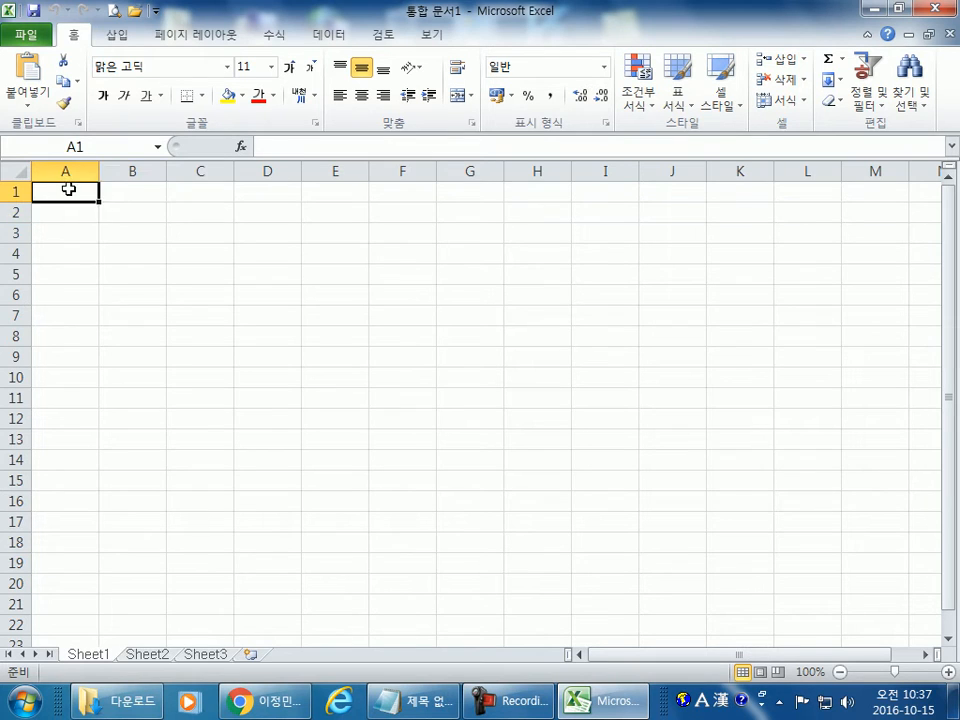
click(138, 214)
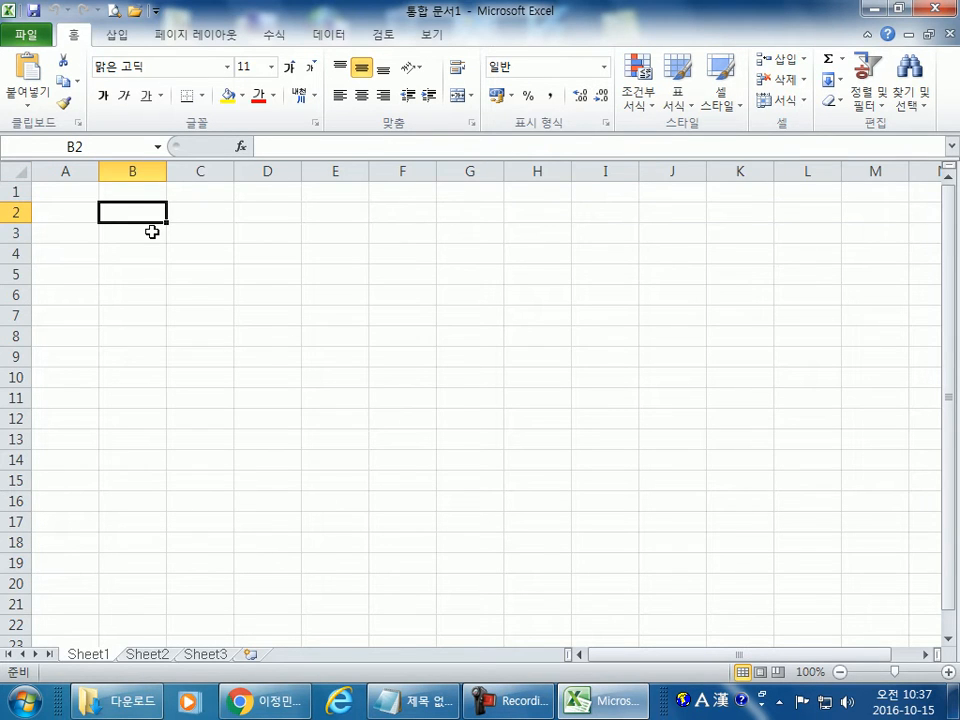
text(시간표)
key(Return)
Enter 월 in cell C4 as the first weekday heading of the timetable
key(Return)
key(Right)
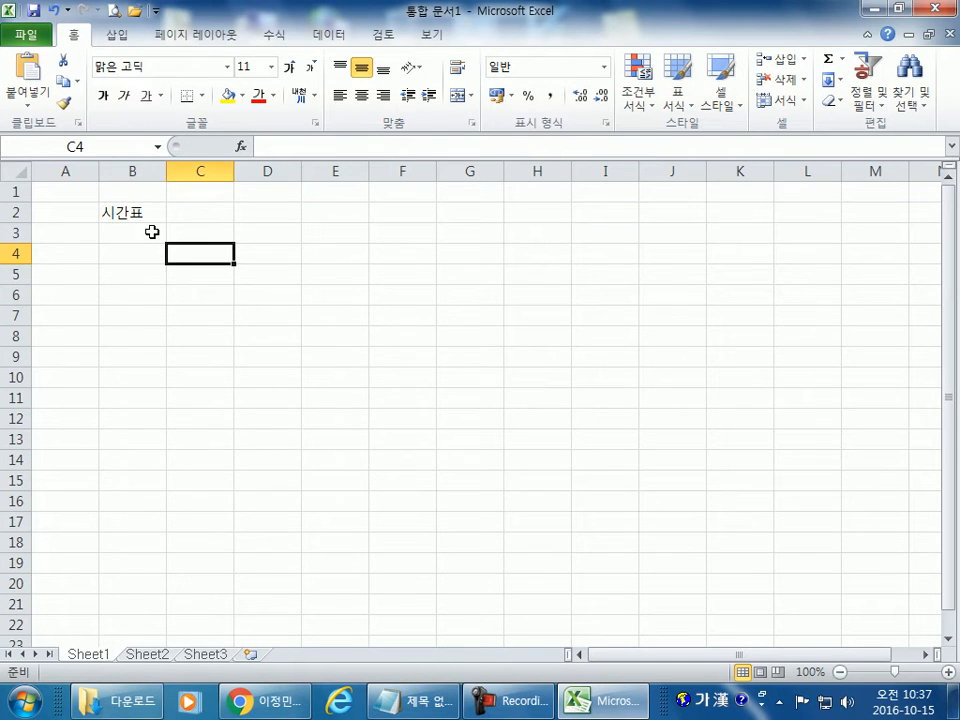
text(월)
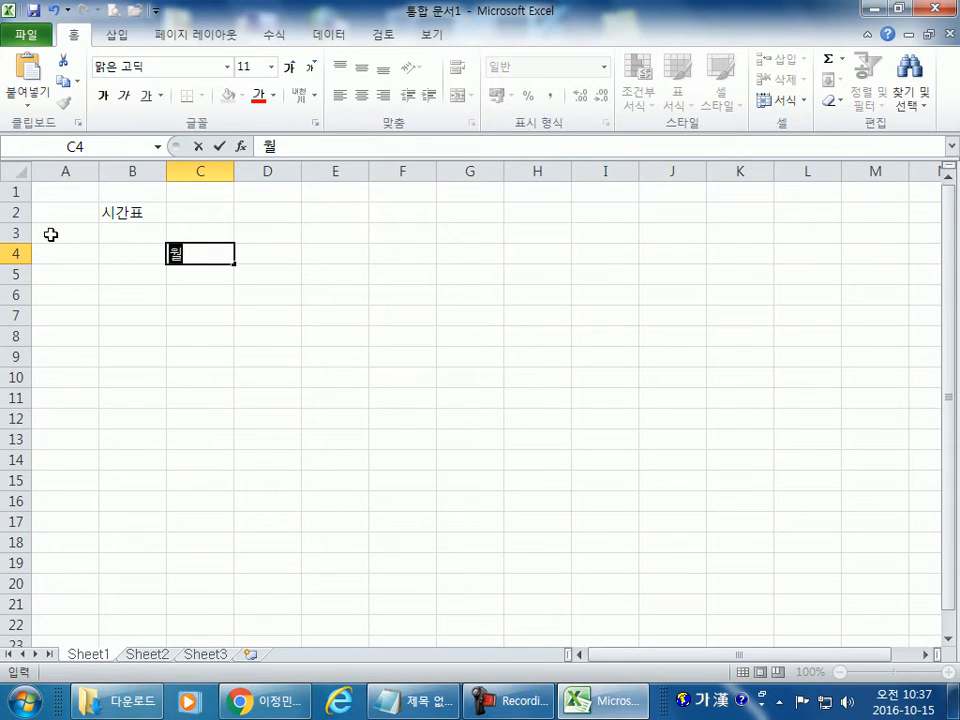
click(6, 232)
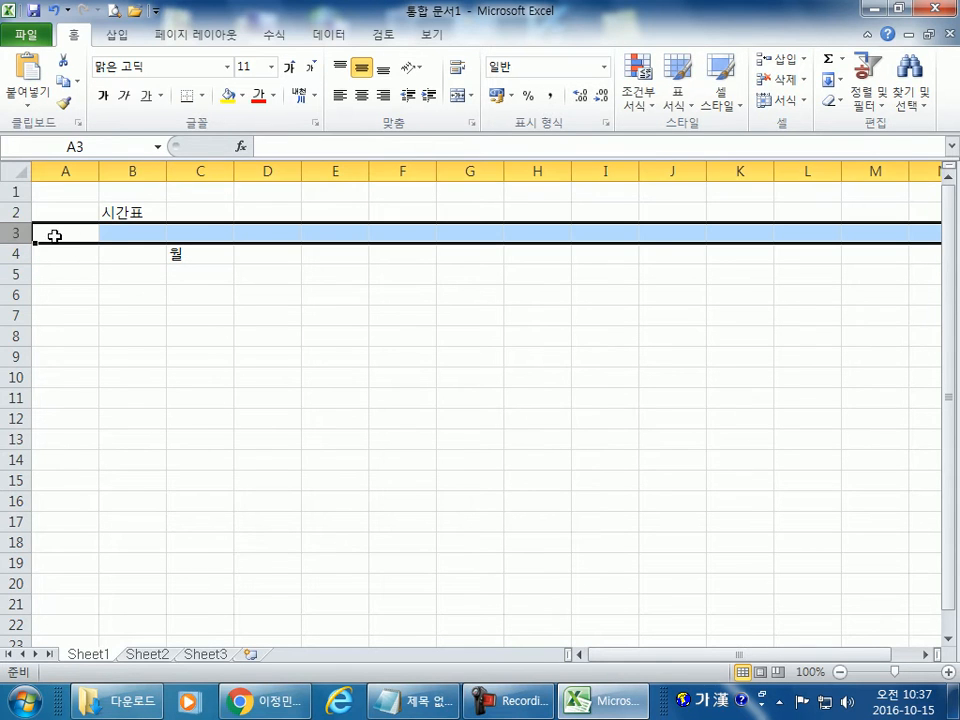
click(117, 257)
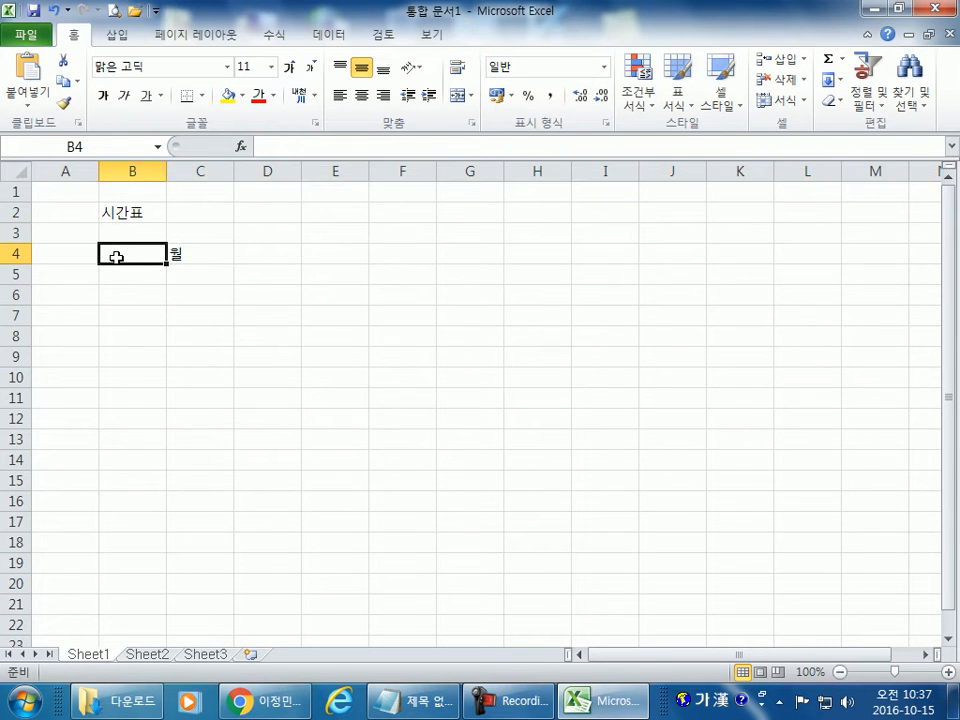
click(193, 254)
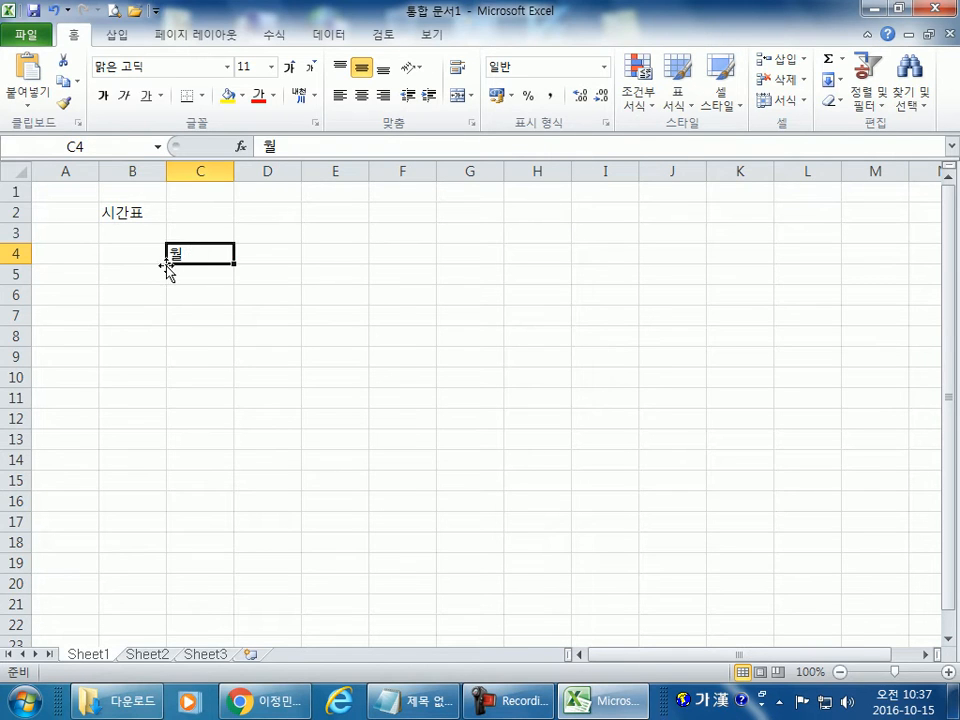
Enter 1교시 in cell B5 as the first period label
click(155, 275)
text(1교시)
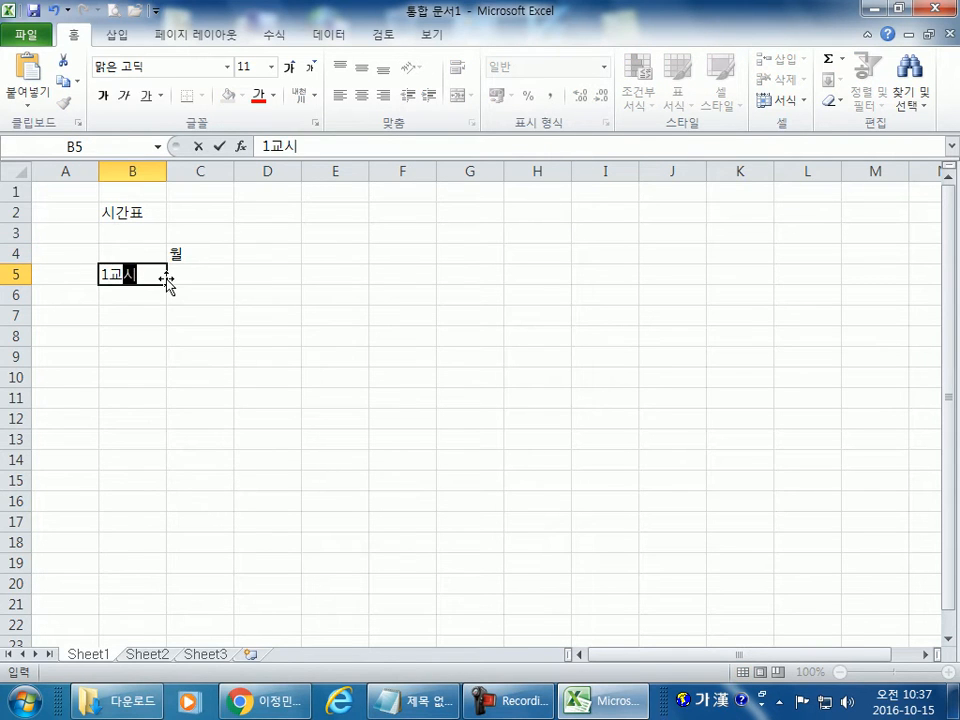
key(Return)
click(135, 251)
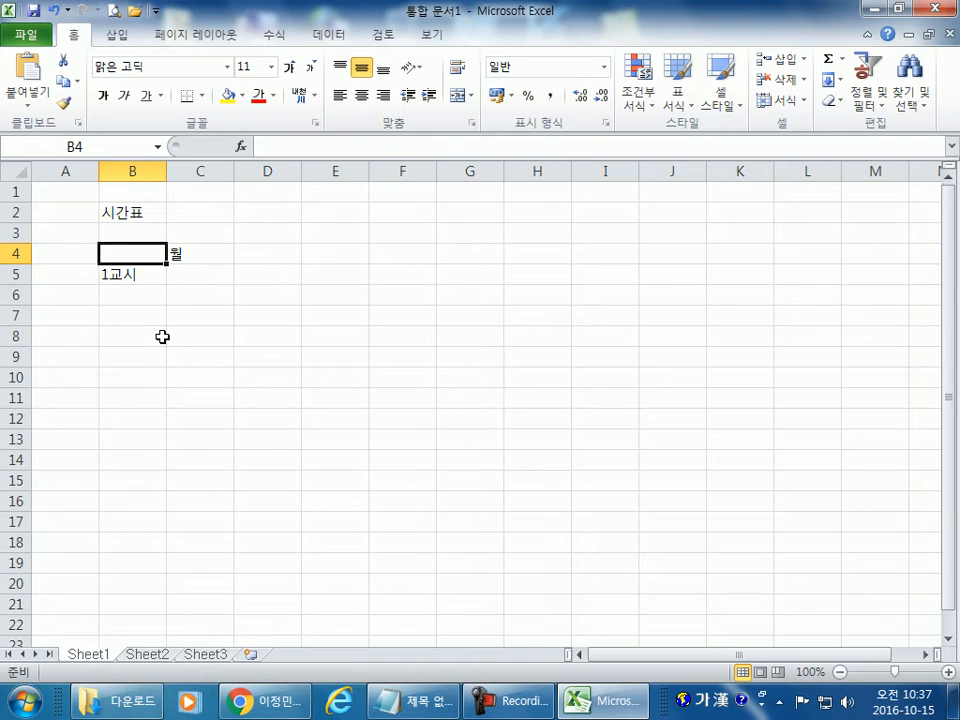
Extend the weekday series from 월 in C4 across to 금 in G4 with the fill handle
ctrl+scroll(163, 338, up, 3)
ctrl+scroll(163, 334, up, 1)
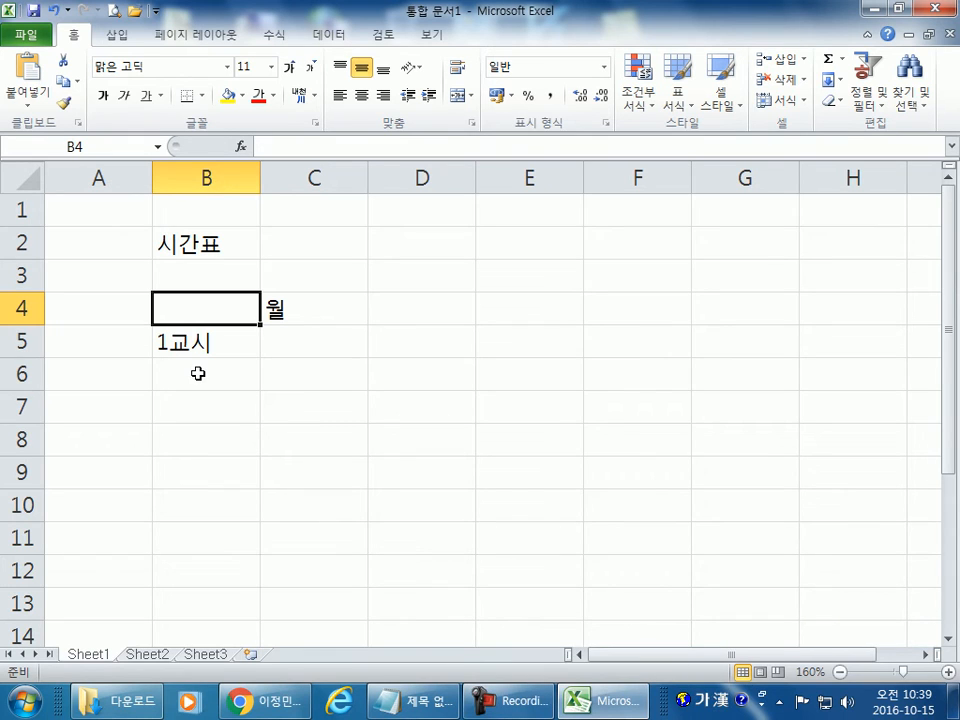
click(304, 307)
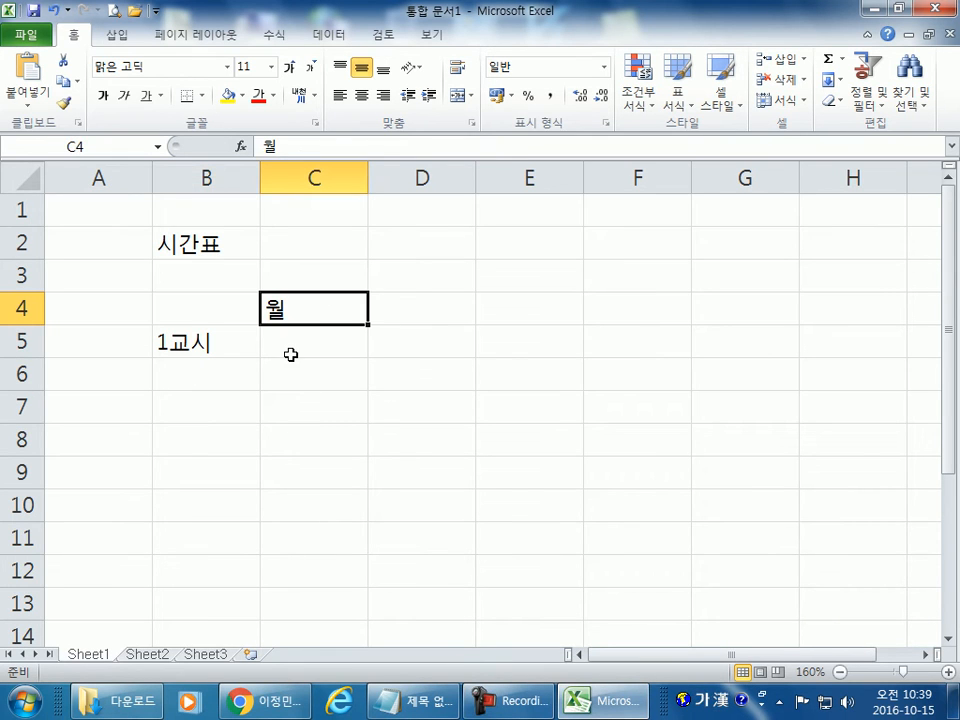
click(531, 298)
click(315, 316)
click(440, 244)
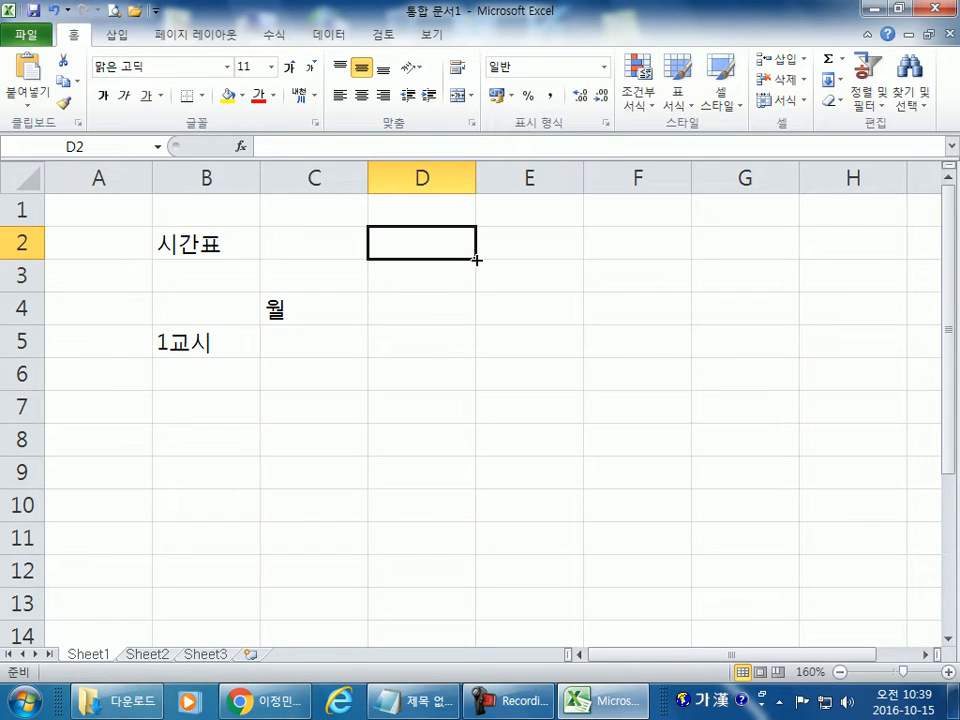
click(318, 307)
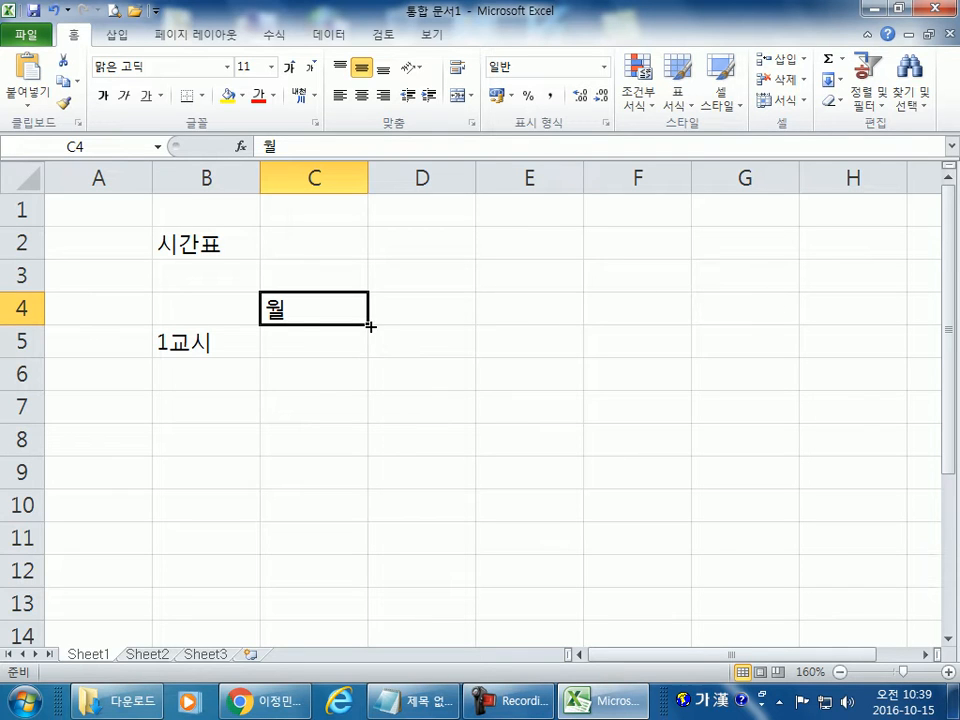
drag(369, 325, 792, 302)
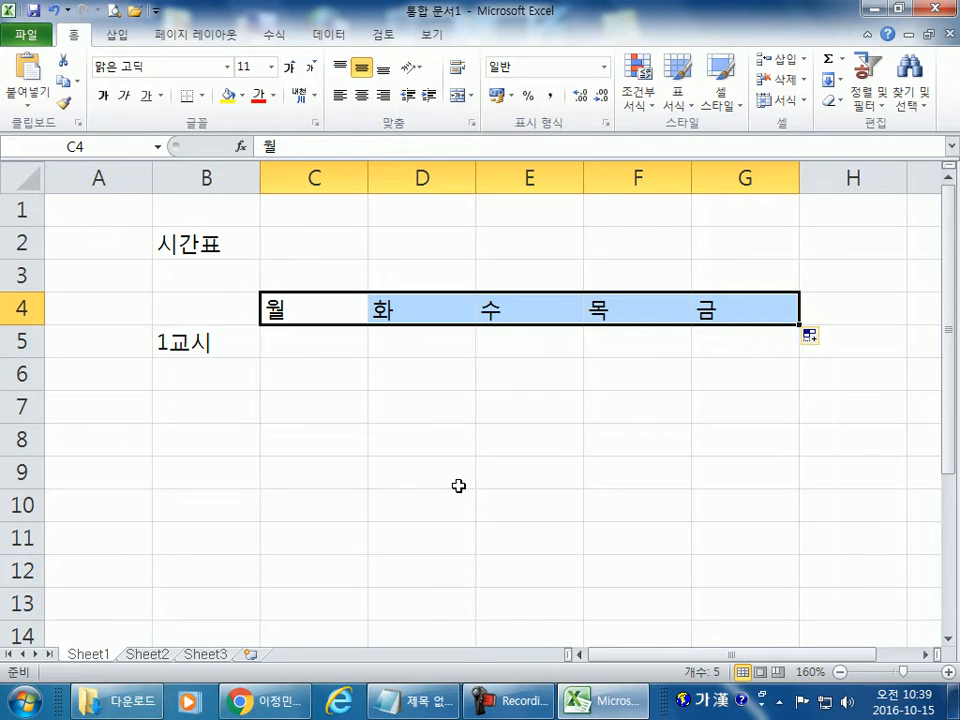
Fill the period labels down to 6교시 in B10 and center both the period labels and the weekday headings
click(227, 347)
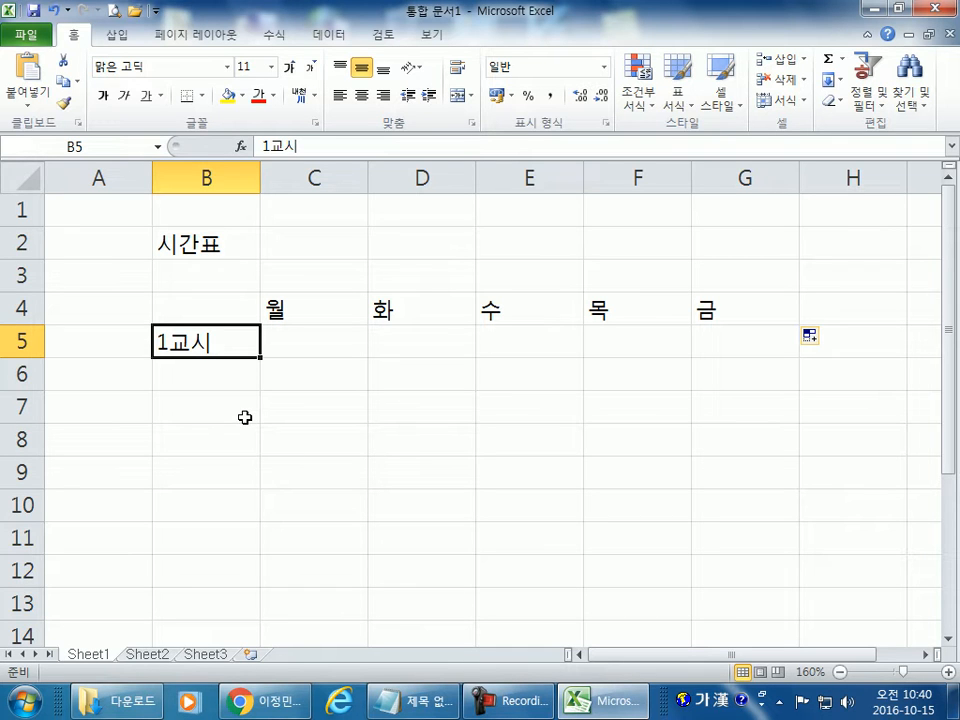
drag(260, 357, 257, 521)
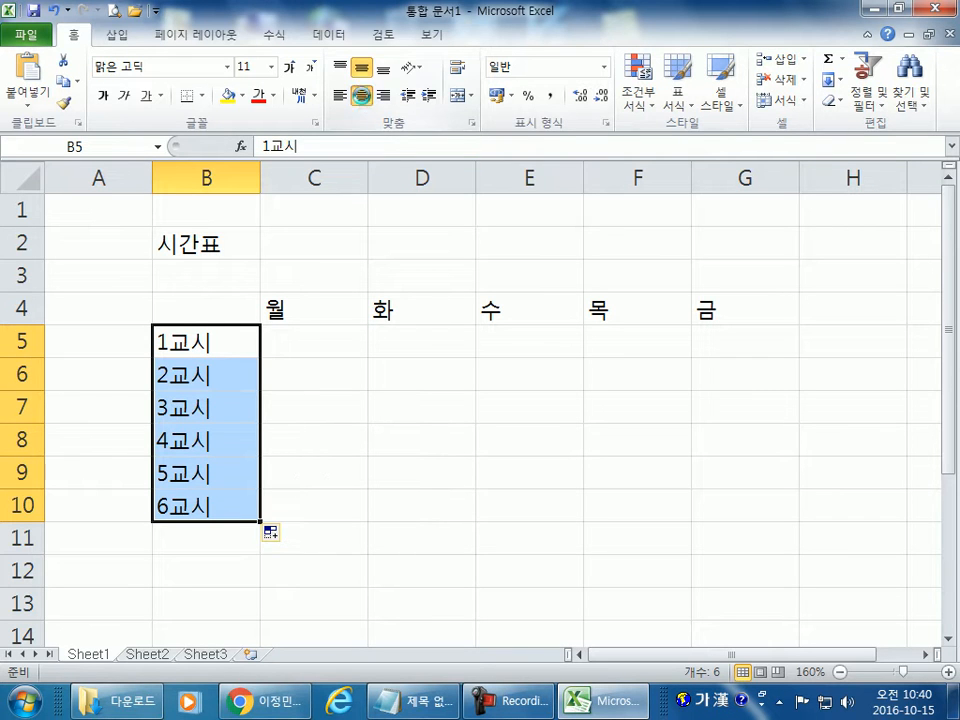
click(363, 96)
drag(300, 308, 740, 309)
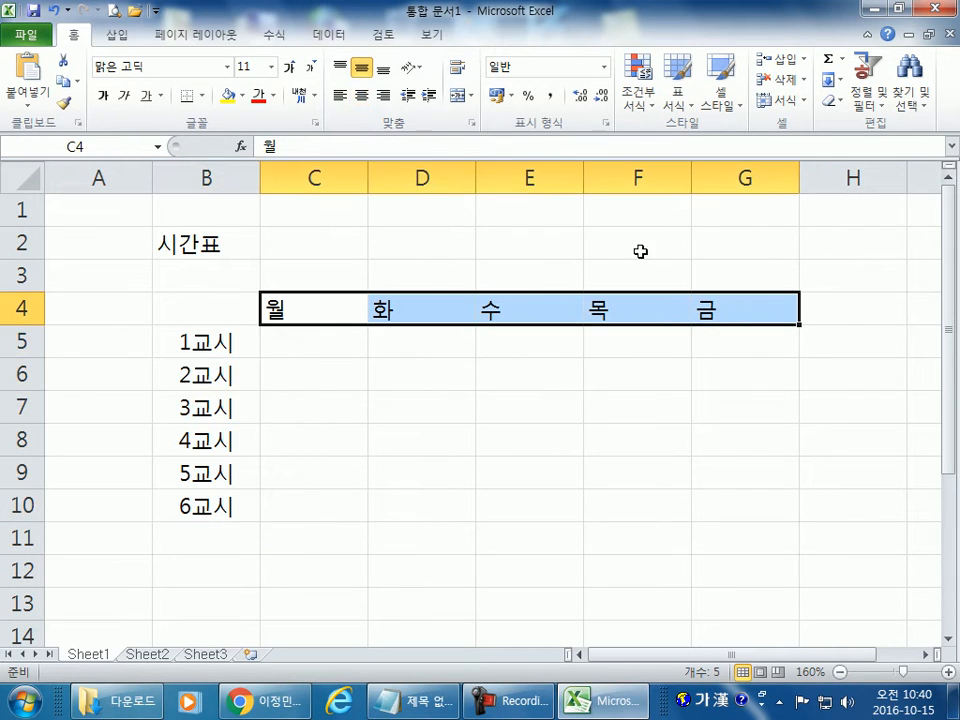
click(358, 97)
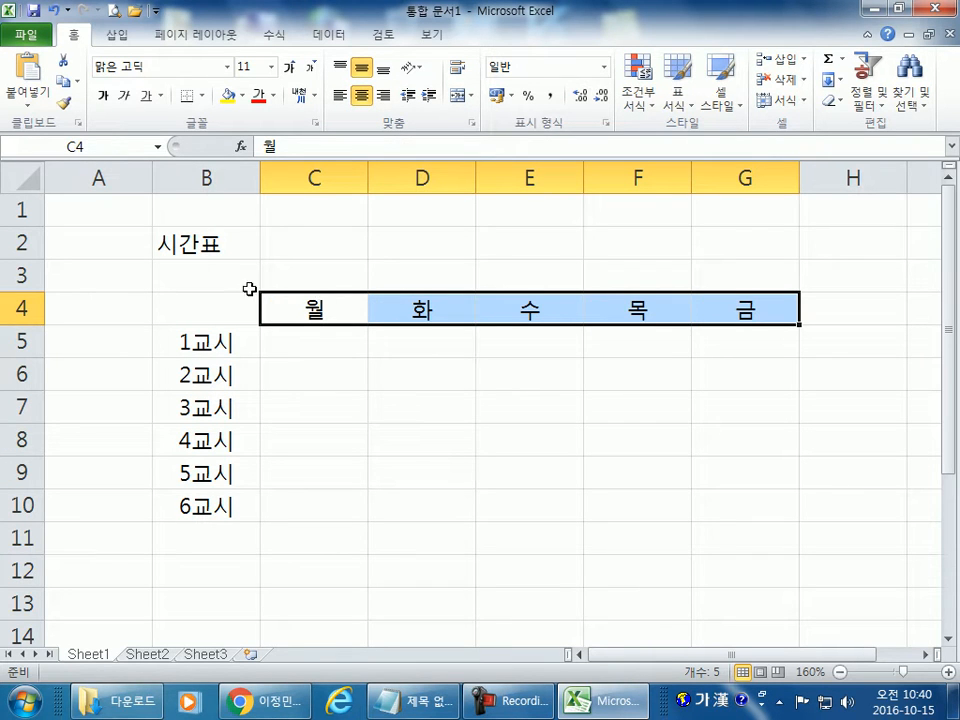
Open a maximized Paint window and sketch the black grid lines of a table's corner cell and its neighbouring cells
click(213, 310)
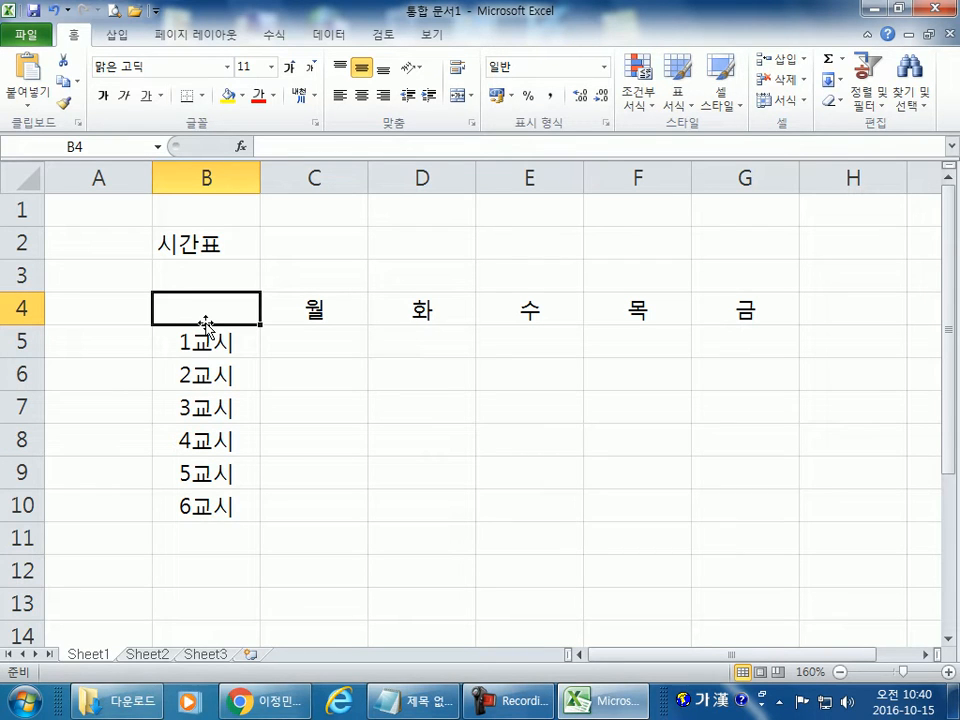
click(22, 700)
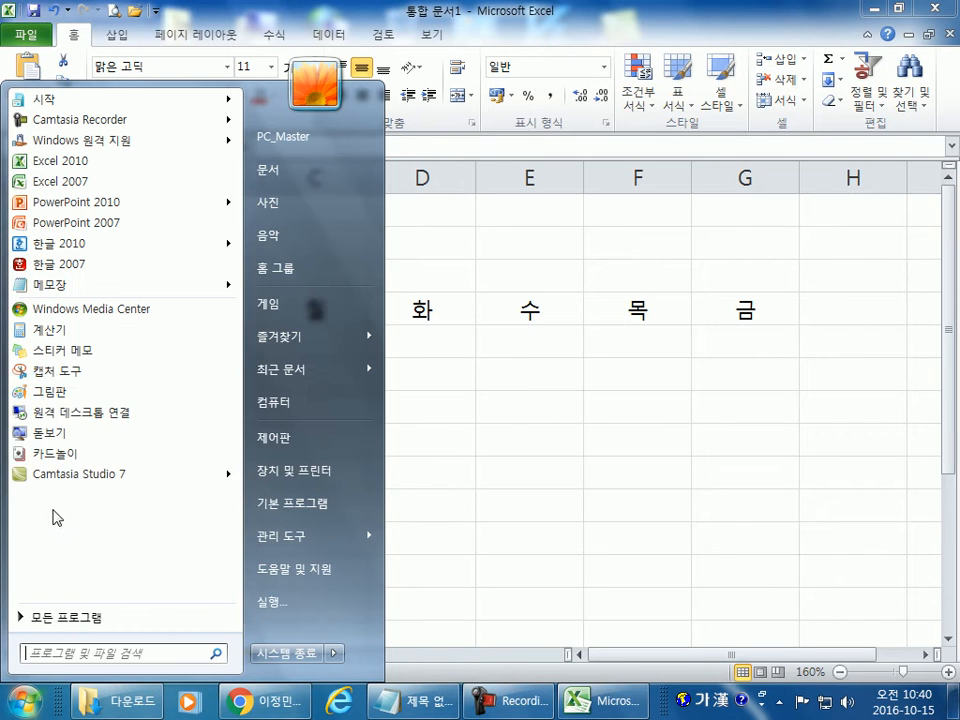
click(69, 393)
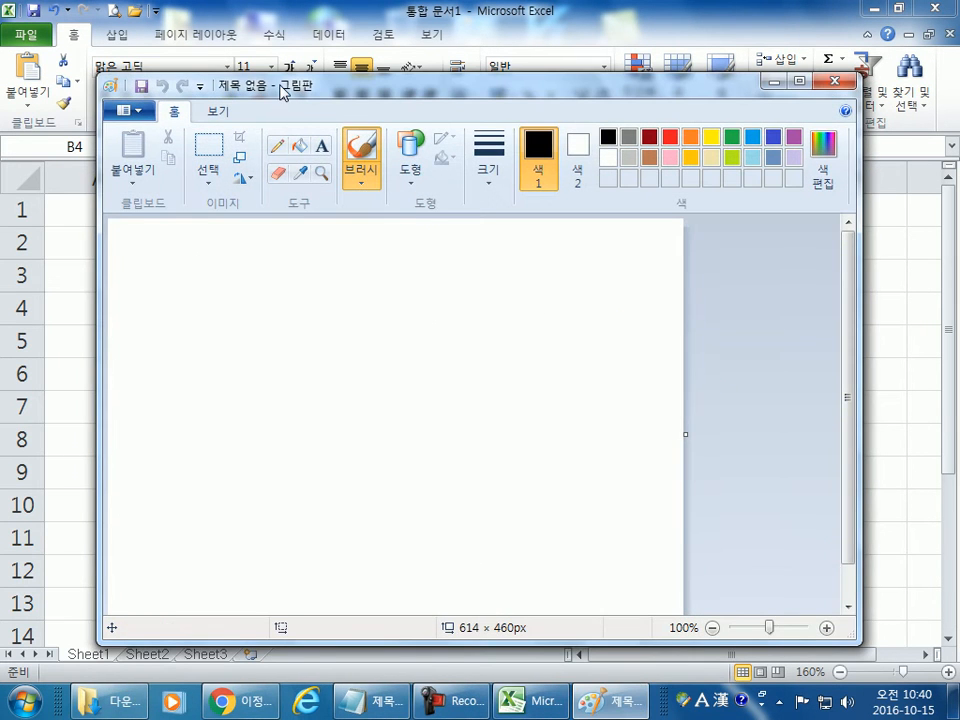
double_click(281, 92)
mouse_move(115, 200)
mouse_down()
mouse_move(94, 387)
mouse_move(258, 199)
mouse_move(405, 202)
mouse_up()
drag(116, 372, 411, 373)
drag(360, 220, 336, 497)
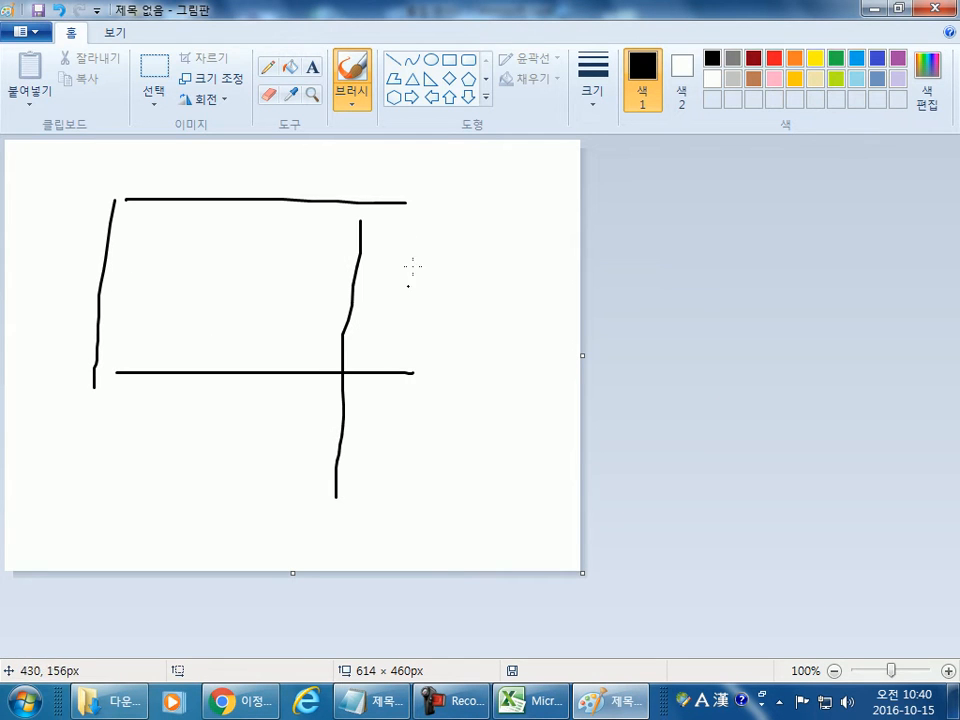
drag(395, 206, 505, 207)
Handwrite 월 in the cell beside the sketched corner cell and 1교시 in the cell below it
drag(414, 228, 427, 225)
mouse_move(386, 270)
mouse_down()
mouse_move(416, 285)
mouse_move(403, 308)
mouse_up()
mouse_move(476, 286)
mouse_down()
mouse_move(460, 285)
mouse_move(478, 308)
mouse_up()
drag(470, 305, 513, 334)
drag(152, 402, 141, 448)
mouse_move(207, 388)
mouse_down()
mouse_move(241, 437)
mouse_move(208, 451)
mouse_move(232, 430)
mouse_move(236, 437)
mouse_up()
click(293, 416)
click(293, 460)
mouse_move(295, 415)
mouse_down()
mouse_move(257, 450)
mouse_move(308, 471)
mouse_up()
Draw a diagonal through the sketched corner cell and handwrite 요일 above it and 시간 below it
mouse_move(137, 212)
mouse_down()
mouse_move(274, 332)
mouse_move(330, 360)
mouse_up()
mouse_move(279, 231)
mouse_down()
mouse_move(267, 229)
mouse_move(242, 297)
mouse_move(284, 299)
mouse_move(286, 268)
mouse_move(309, 280)
mouse_move(315, 312)
mouse_up()
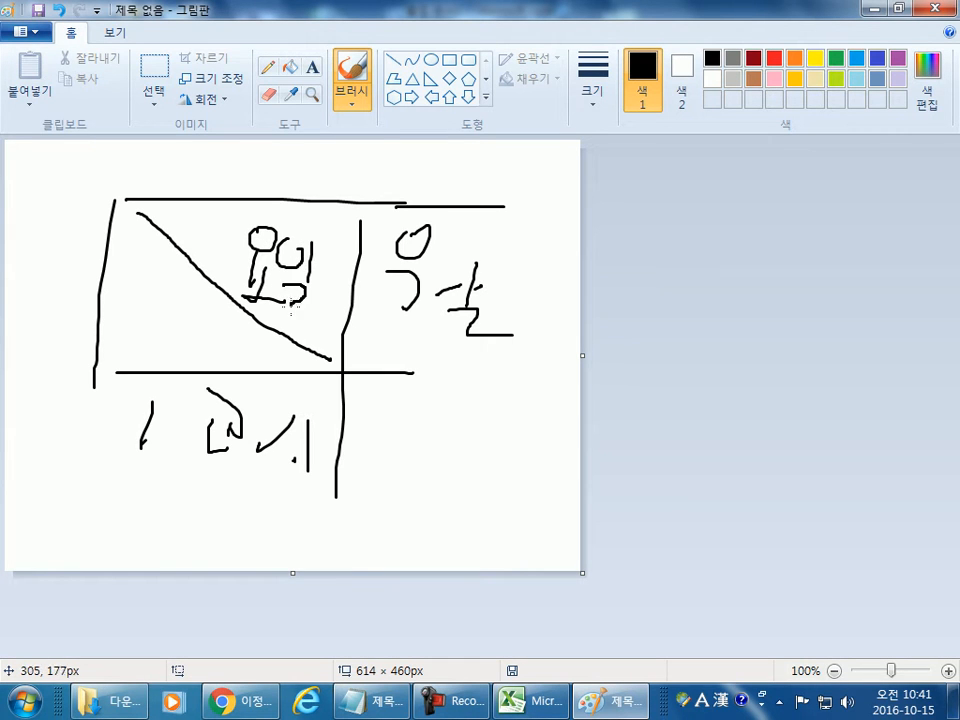
mouse_move(126, 304)
mouse_down()
mouse_move(94, 328)
mouse_move(120, 318)
mouse_move(128, 330)
mouse_up()
drag(135, 301, 134, 352)
mouse_move(142, 305)
mouse_down()
mouse_move(152, 330)
mouse_move(186, 348)
mouse_move(198, 327)
mouse_move(201, 355)
mouse_up()
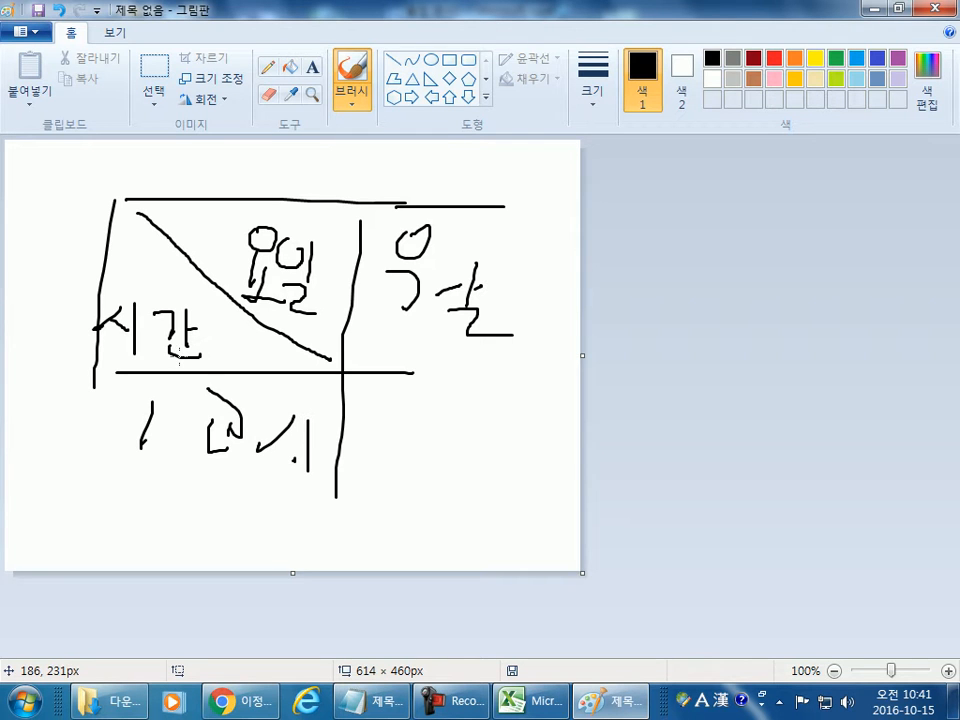
Mark the sketch in red with a horizontal line through the corner cell and circles around 요일 and 월, and return to Excel
click(774, 58)
mouse_move(104, 297)
mouse_down()
mouse_move(255, 293)
mouse_move(370, 305)
mouse_up()
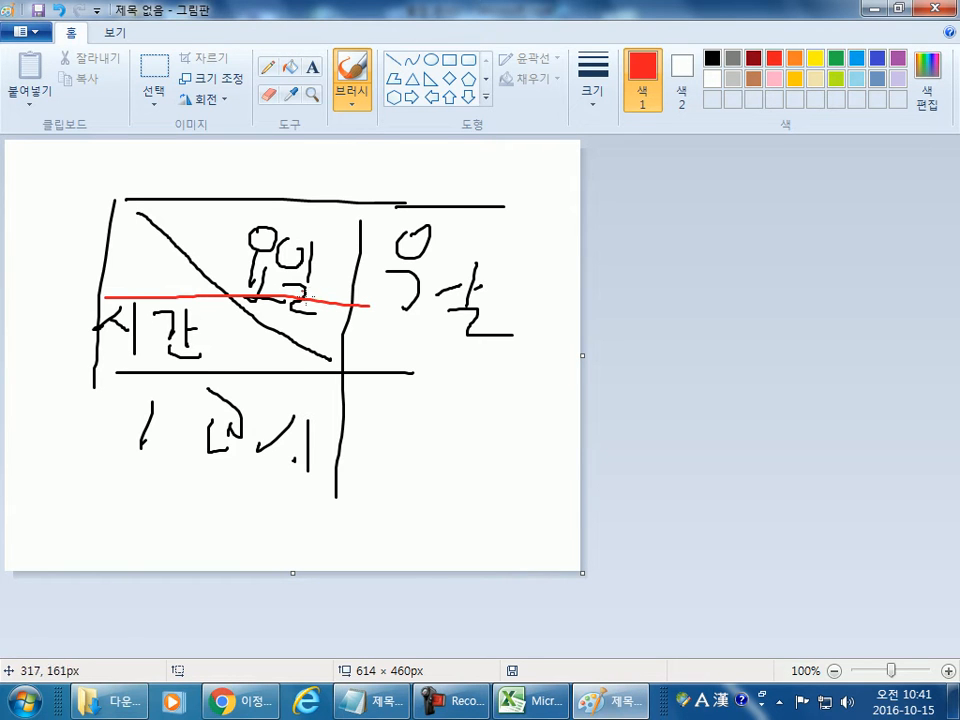
mouse_move(441, 347)
mouse_down()
mouse_move(447, 236)
mouse_move(463, 314)
mouse_up()
mouse_move(257, 341)
mouse_down()
mouse_move(204, 338)
mouse_move(313, 298)
mouse_move(259, 347)
mouse_up()
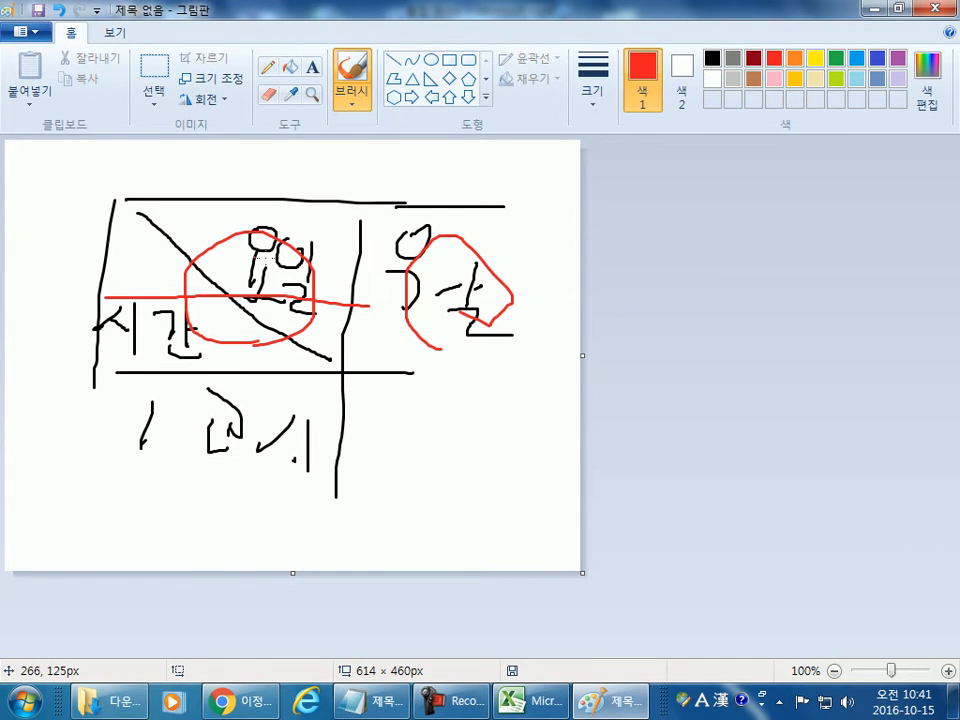
key(alt+Tab)
text(요일)
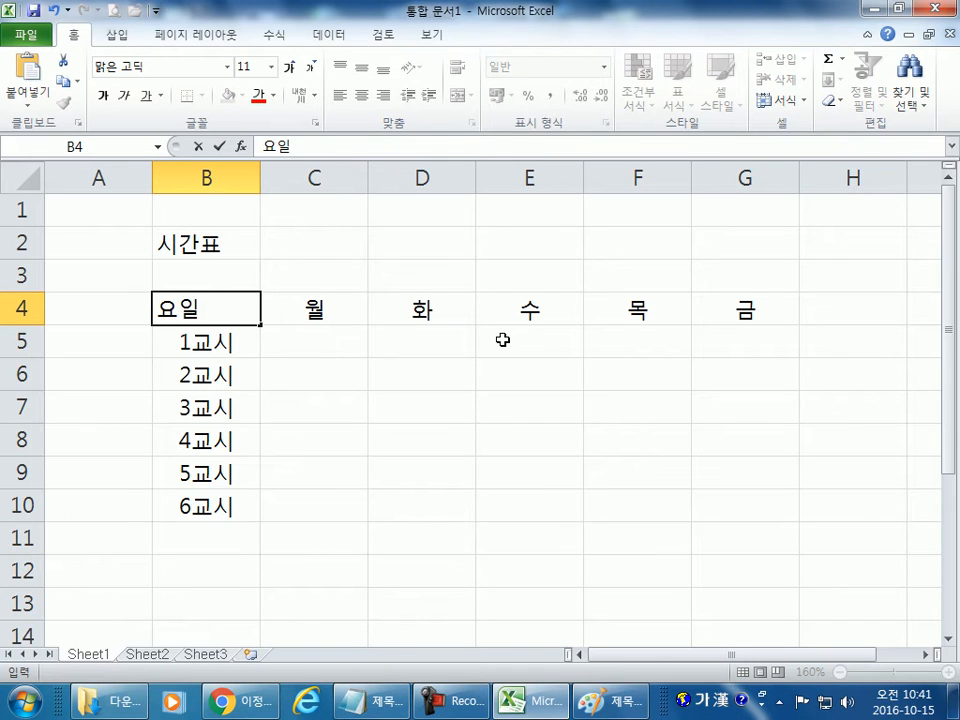
text(\)
key(Return)
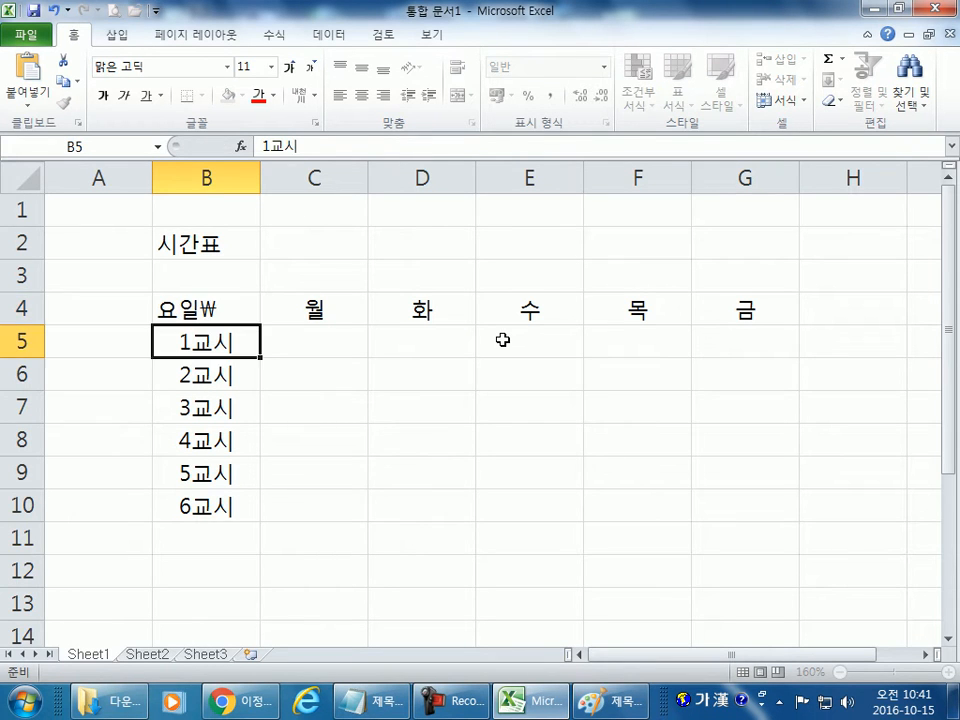
key(Up)
key(Delete)
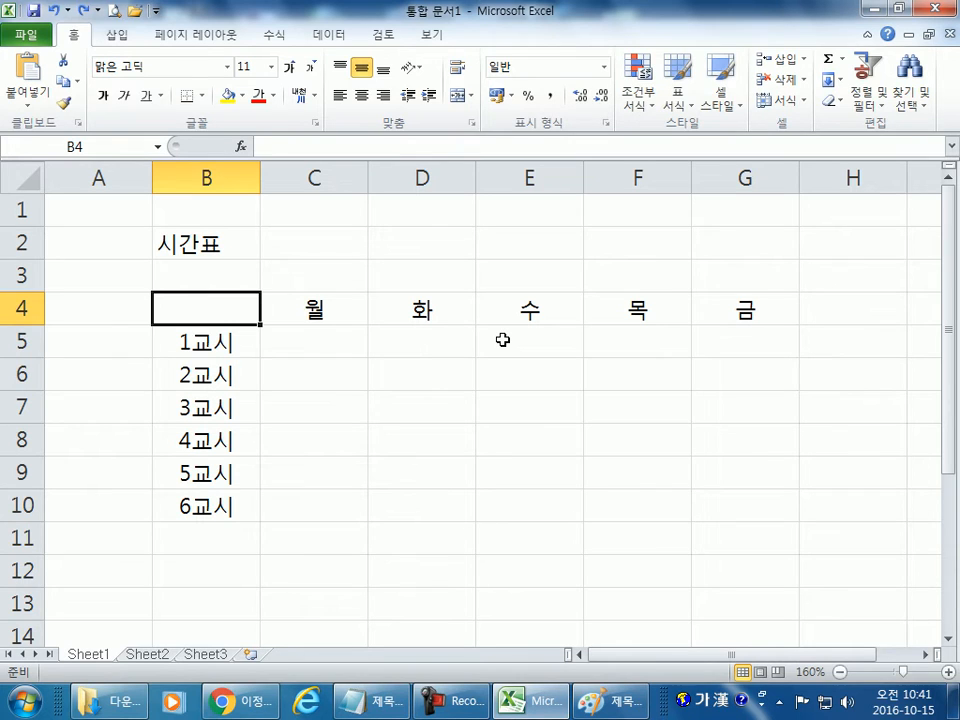
Enter 요일 in the timetable's corner cell B4
text(요일)
key(Return)
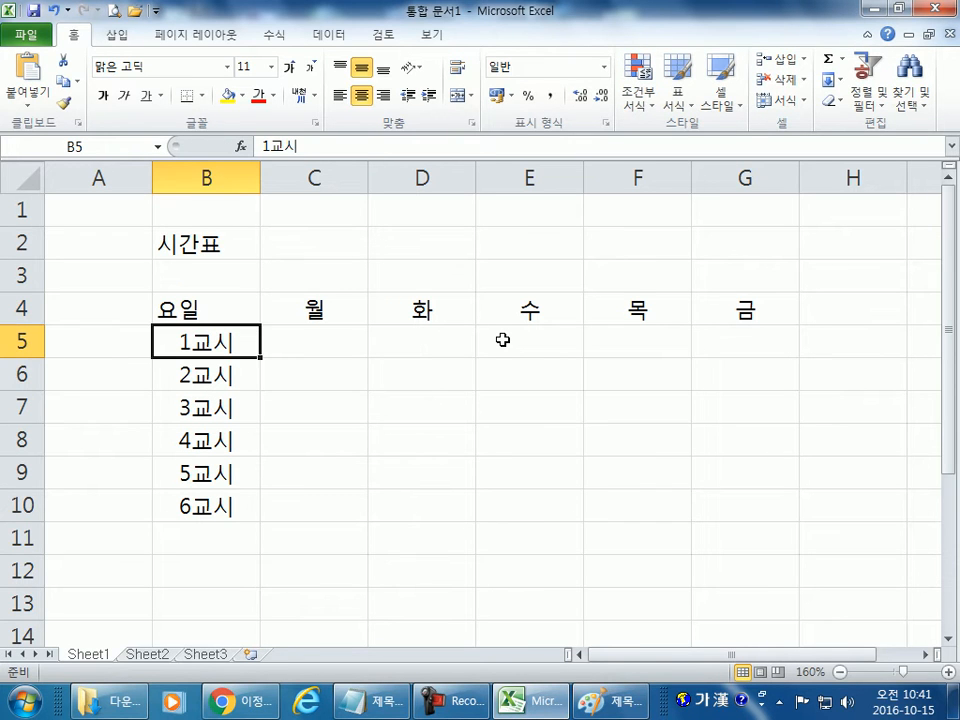
key(Up)
key(F2)
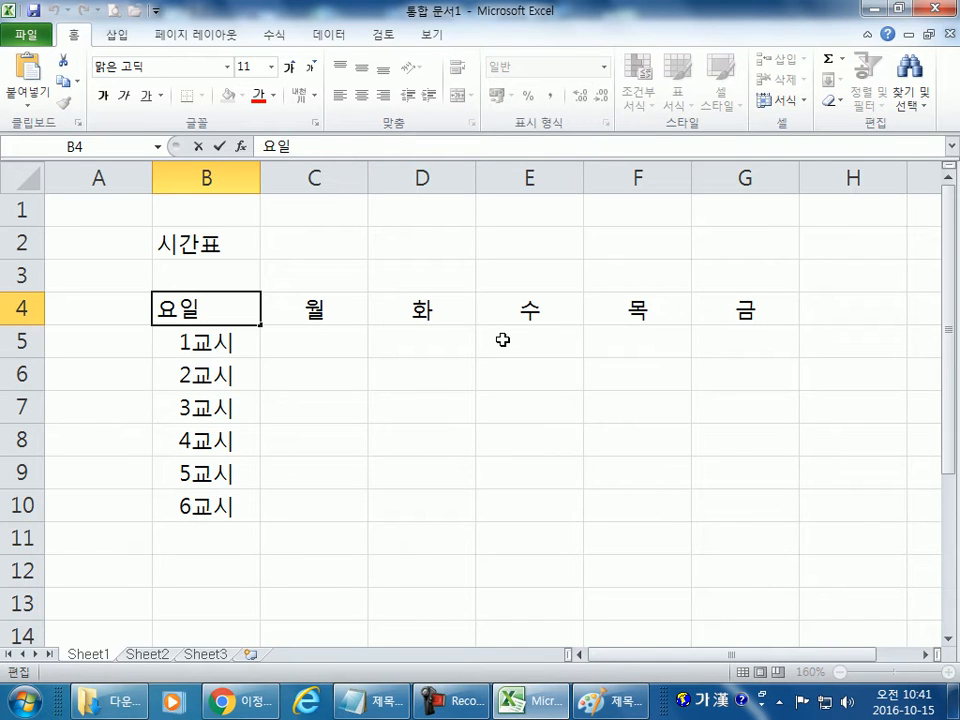
key(Up)
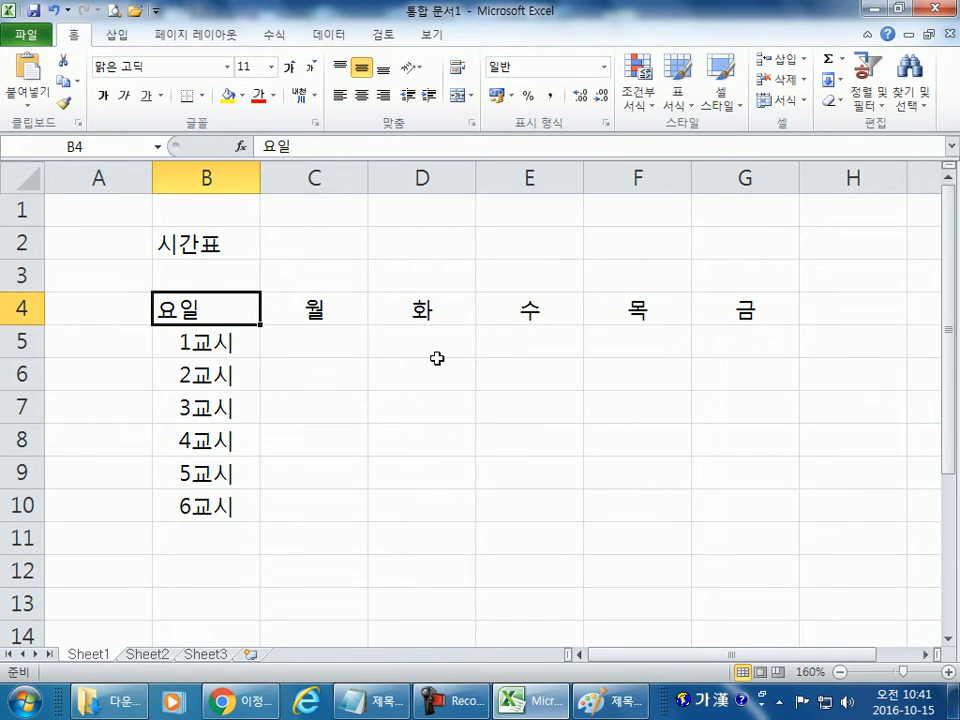
key(Down)
key(Down)
key(Down)
key(Down)
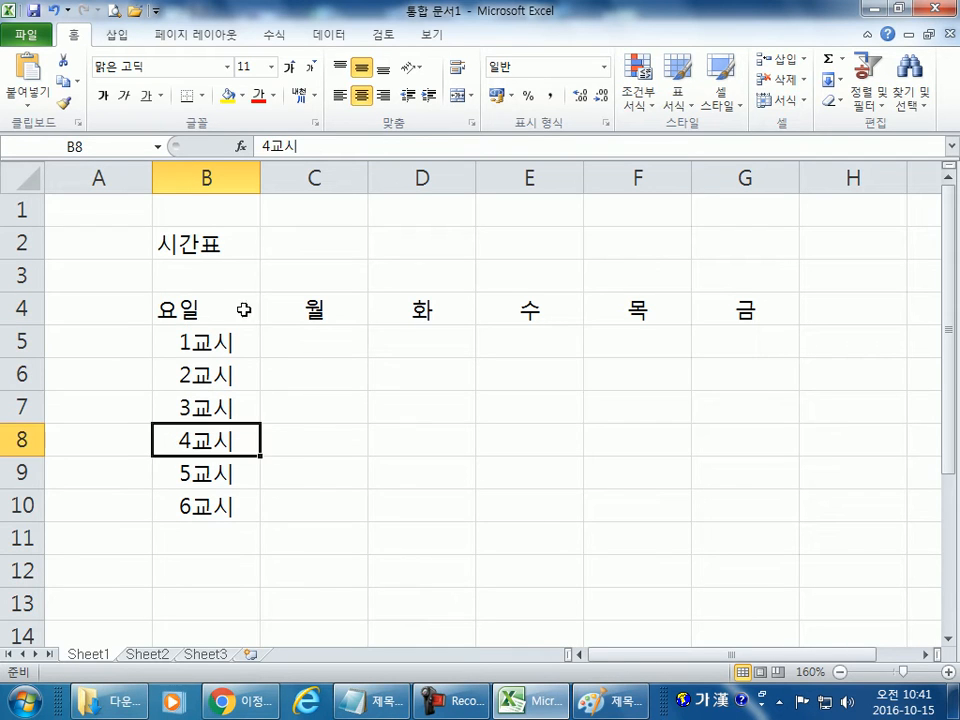
click(259, 316)
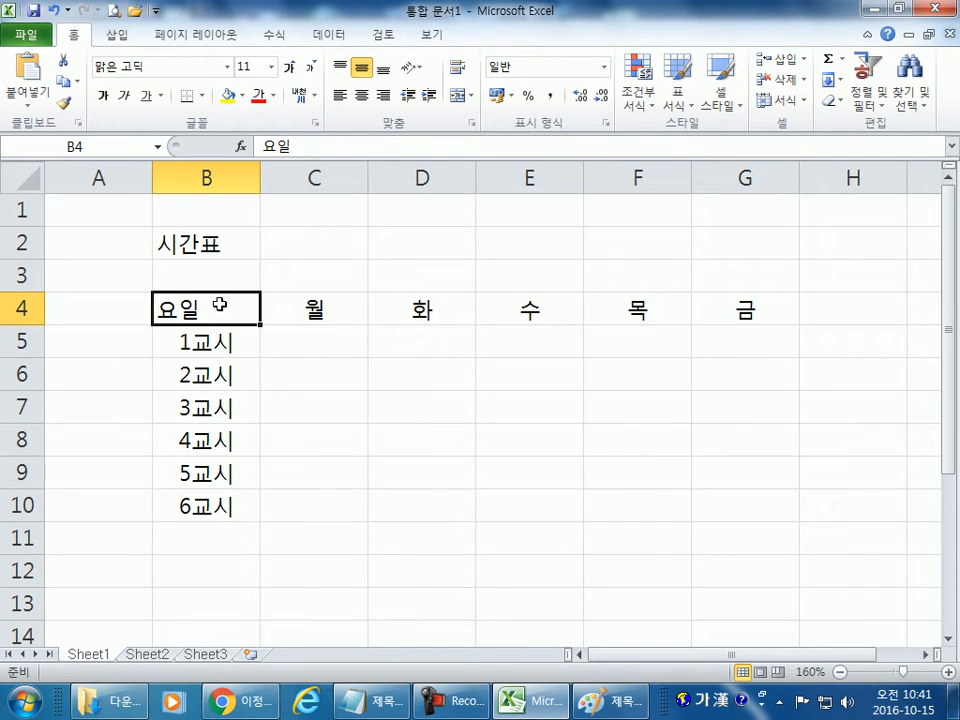
double_click(224, 305)
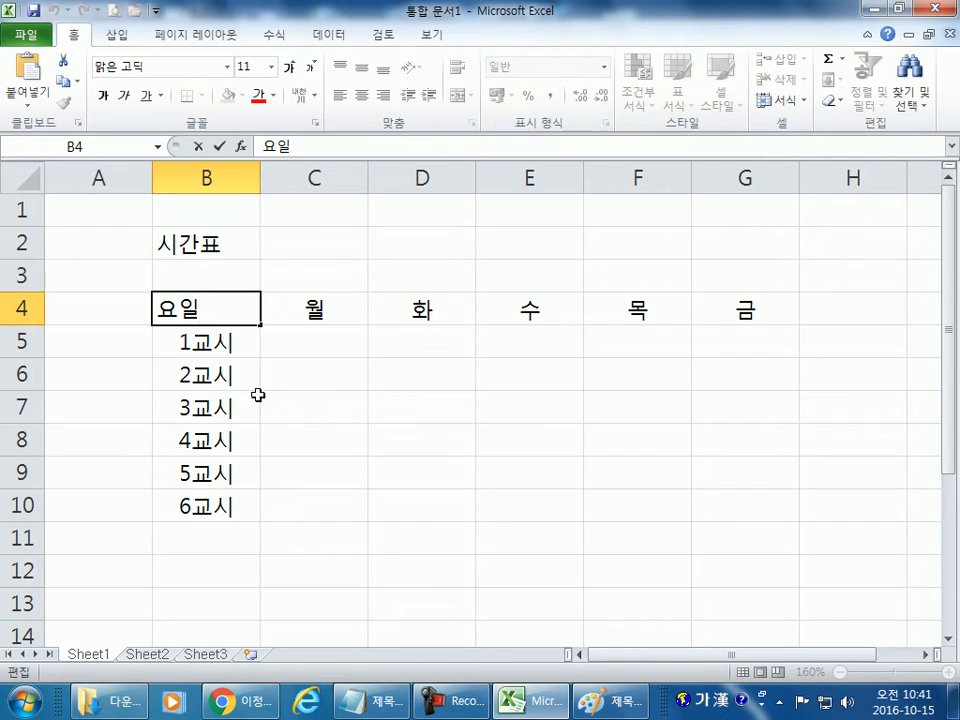
click(293, 407)
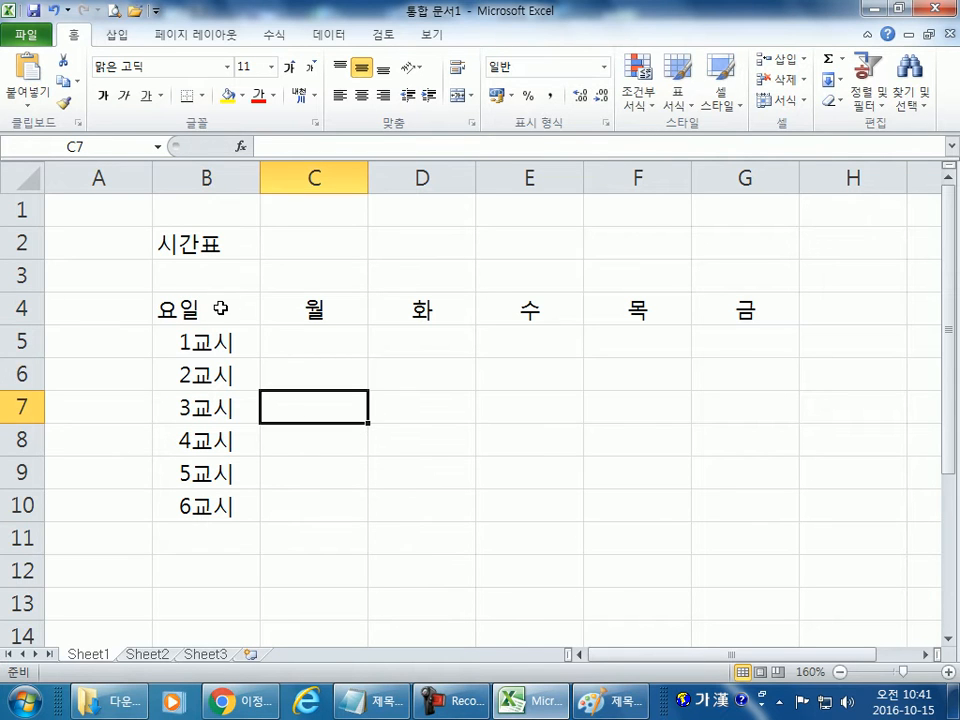
Add a line break after 요일 in corner cell B4 and enter 시간 on the second line of the same cell
click(224, 307)
double_click(224, 307)
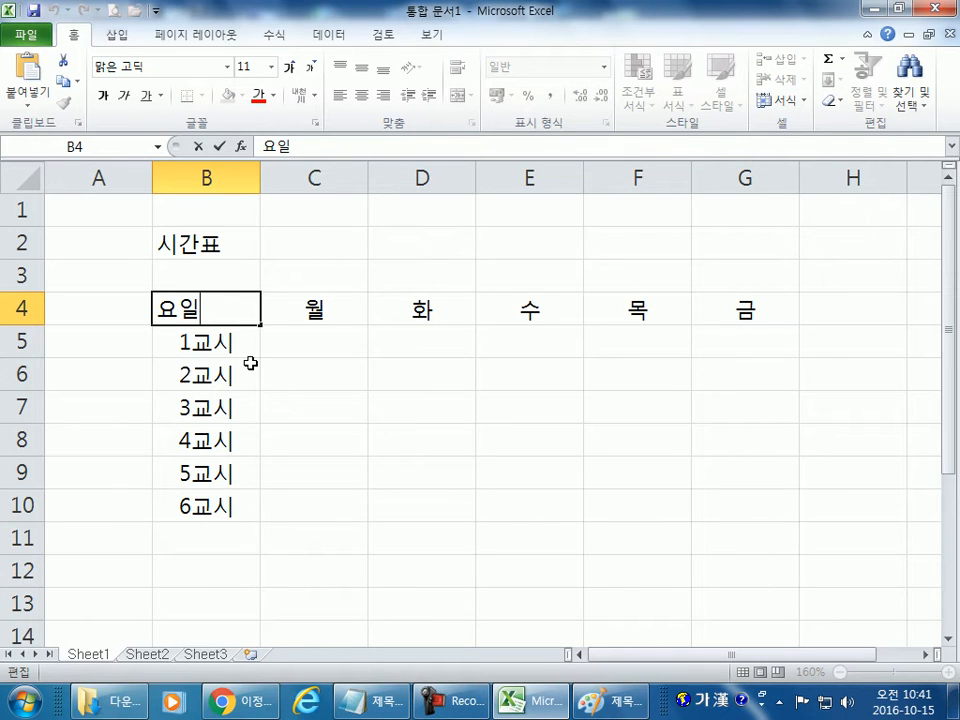
key(alt)
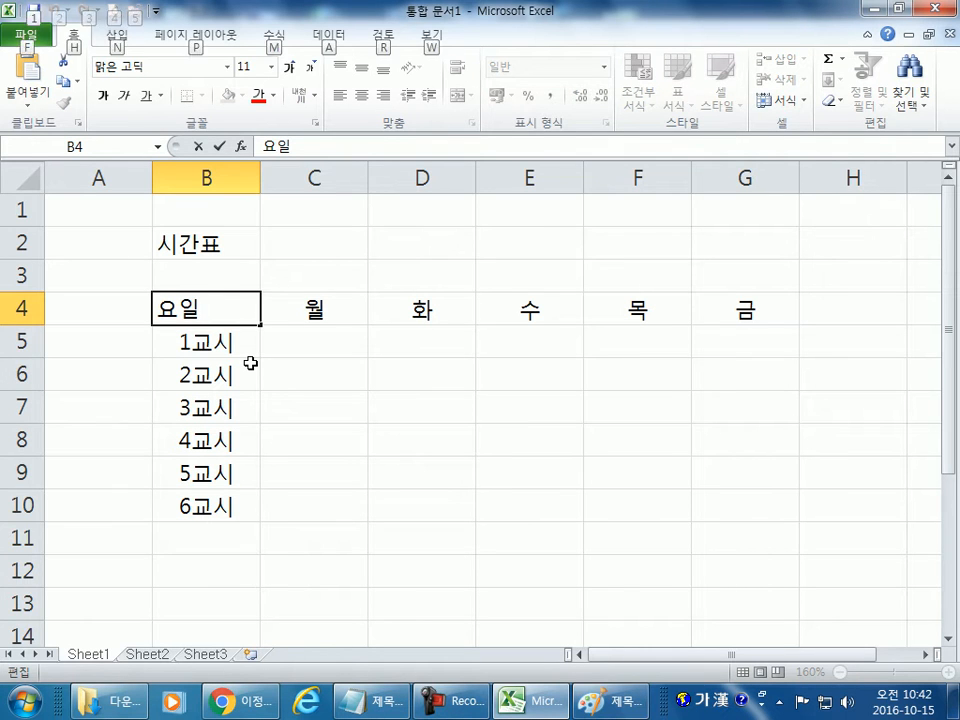
key(alt+Return)
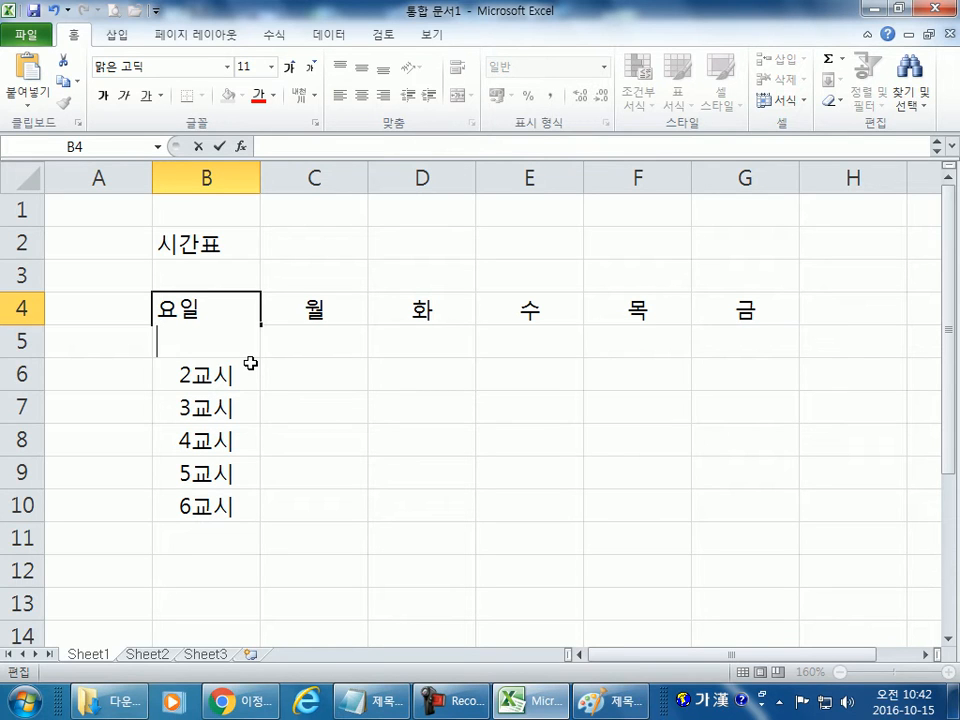
key(BackSpace)
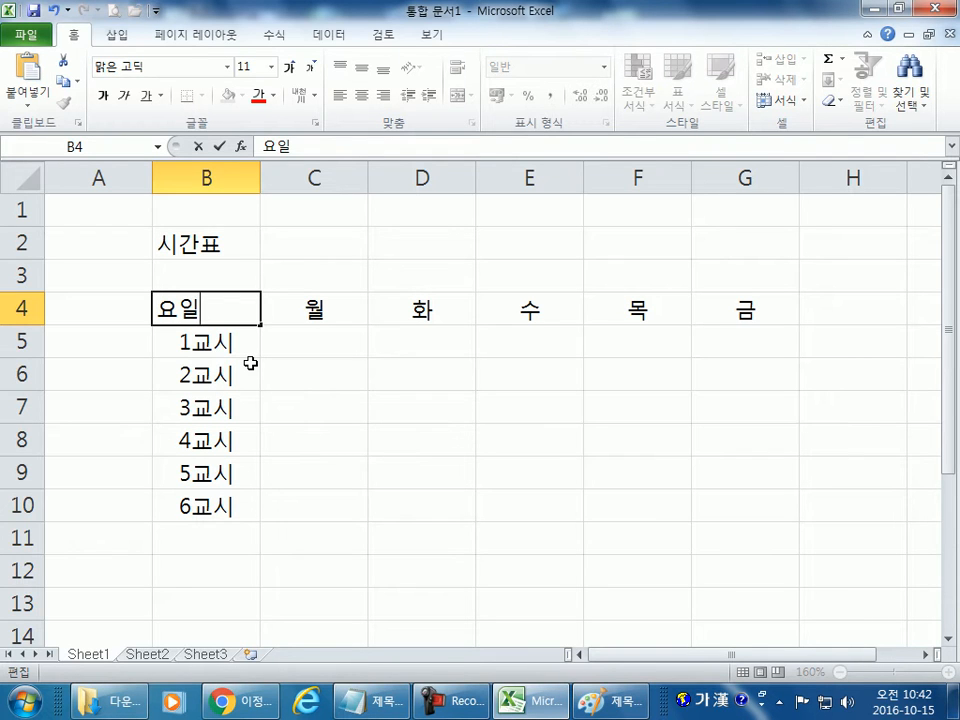
key(alt+Return)
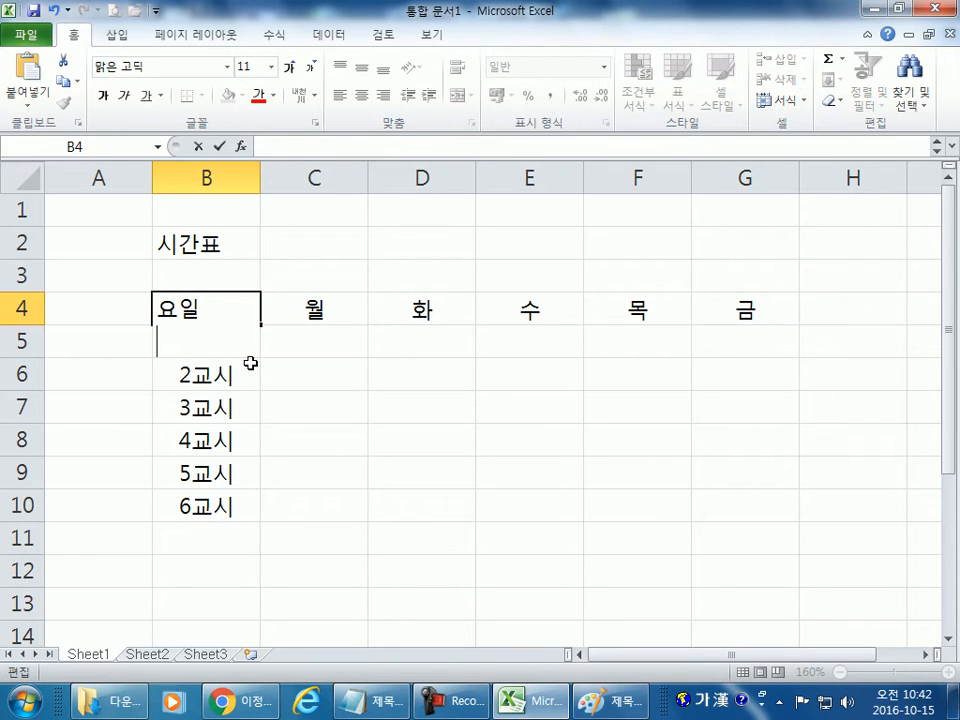
text(시간)
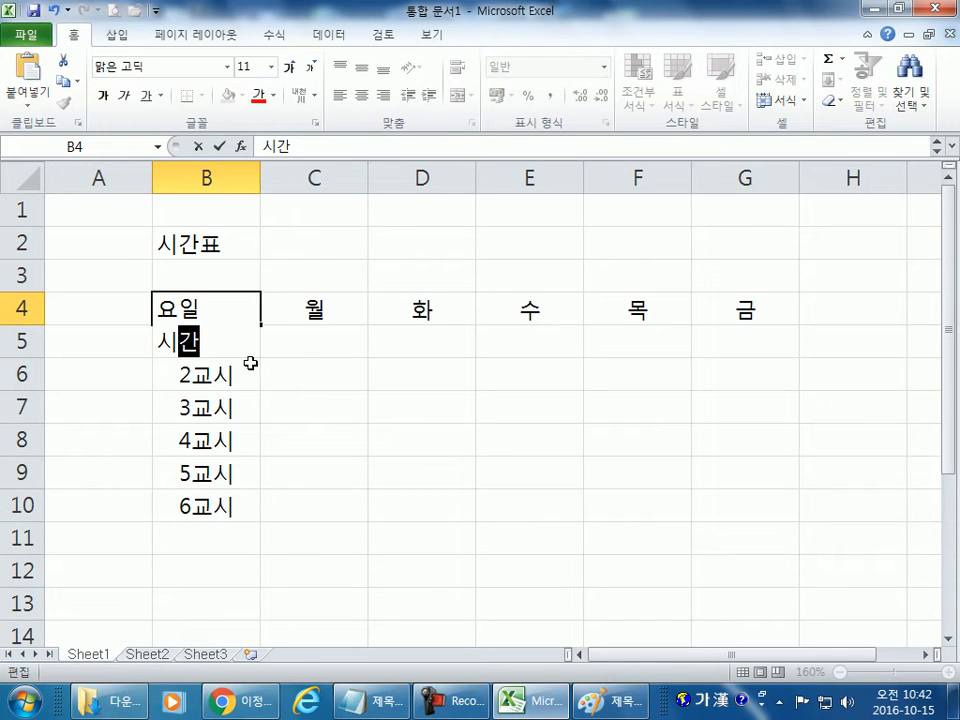
key(Return)
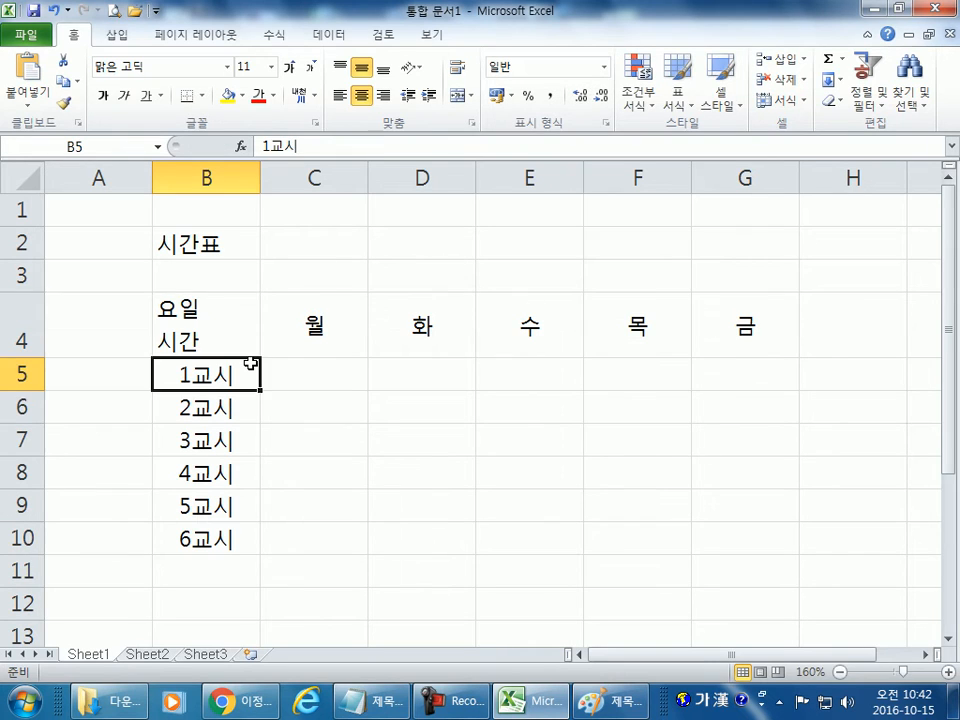
Switch to the Paint sketch, circle 시간 and 요일 in red inside the corner cell, and return to Excel
click(242, 328)
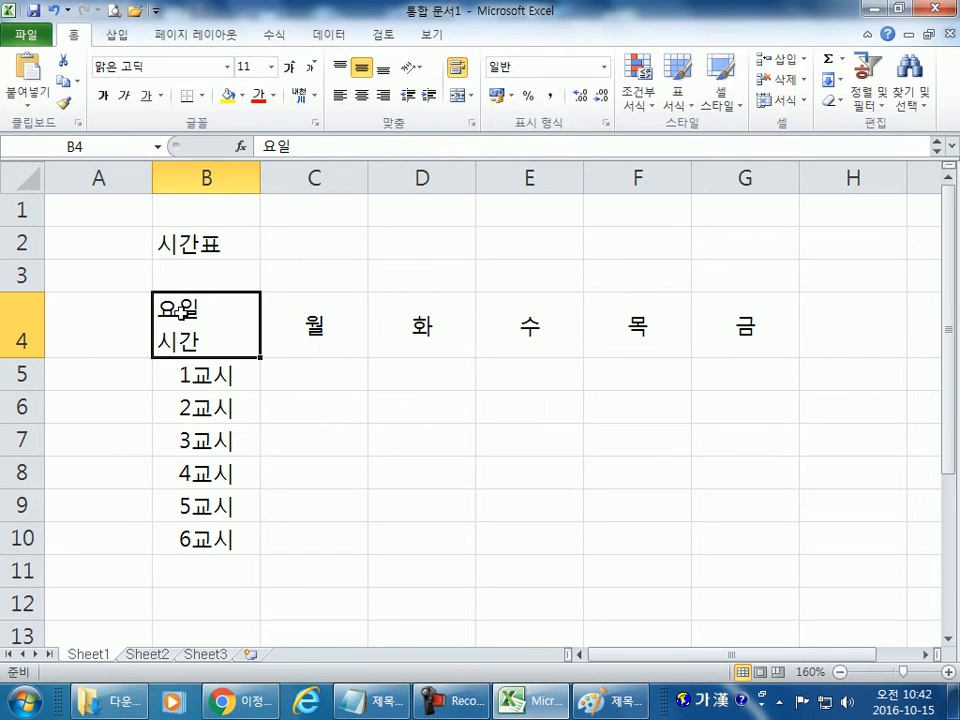
key(alt+Tab)
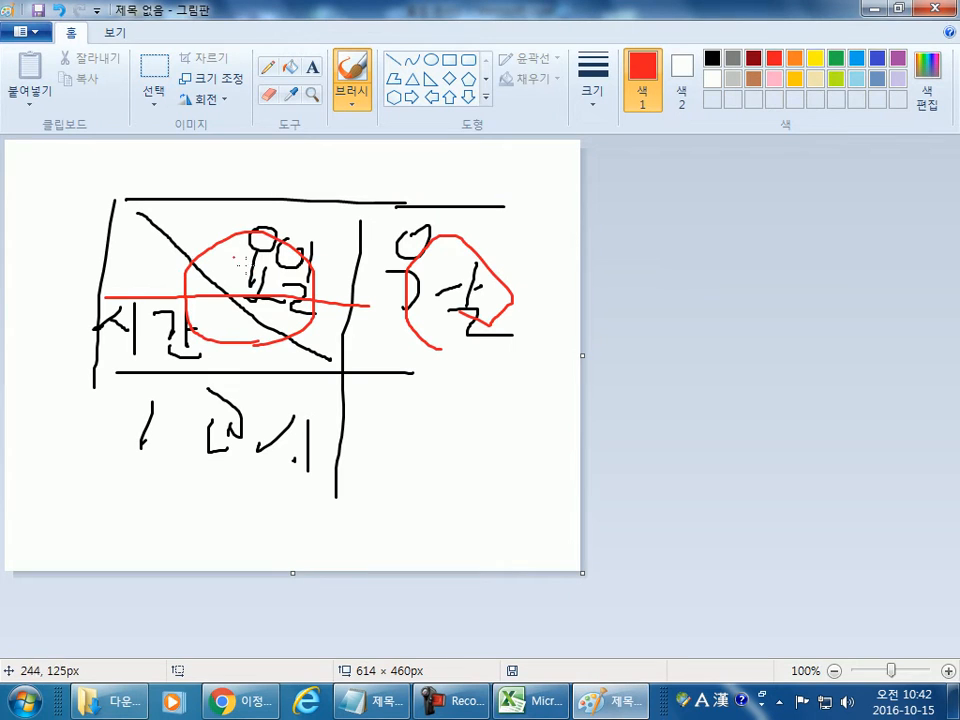
mouse_move(297, 320)
mouse_down()
mouse_move(239, 228)
mouse_move(352, 266)
mouse_move(300, 318)
mouse_up()
mouse_move(218, 350)
mouse_down()
mouse_move(114, 365)
mouse_move(188, 310)
mouse_move(150, 369)
mouse_move(207, 335)
mouse_up()
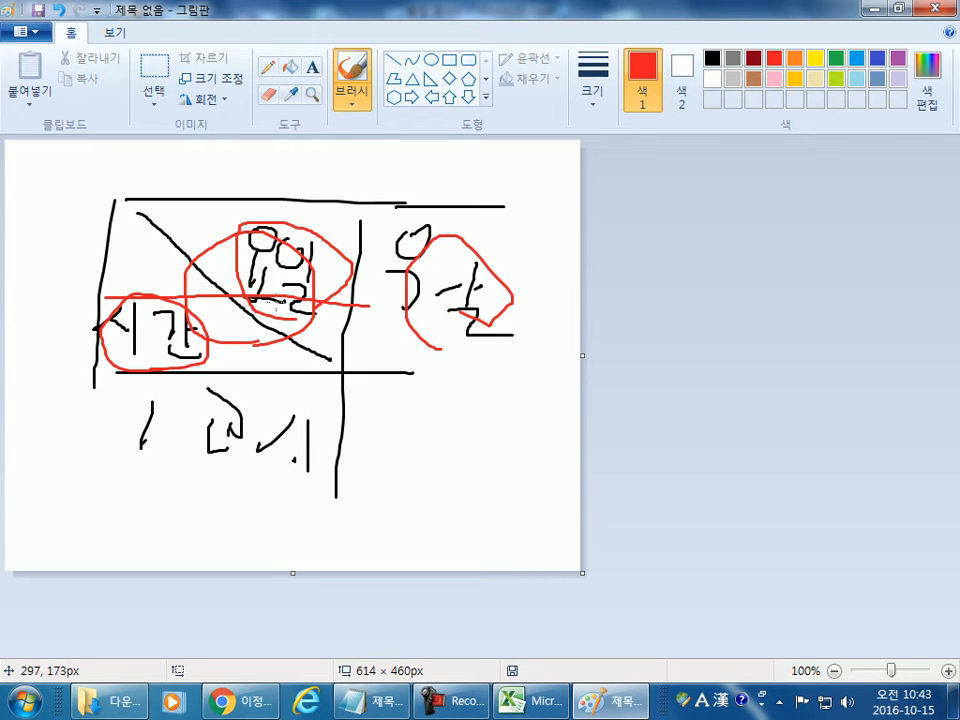
drag(269, 223, 321, 303)
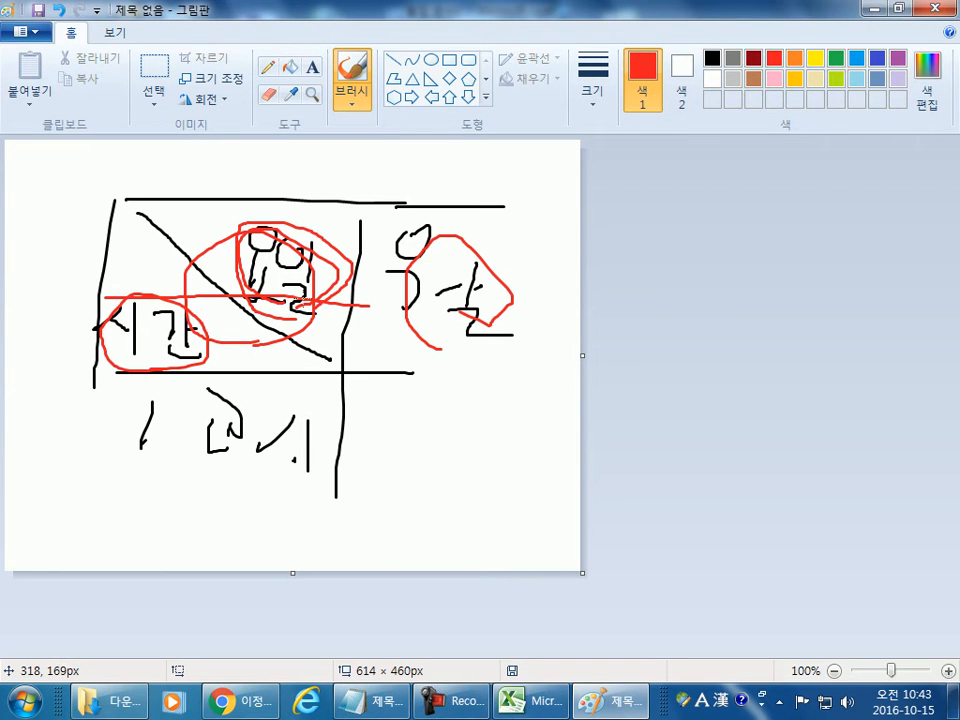
key(alt+Tab)
Try right alignment on the two-line corner cell B4 and set it back to left alignment
double_click(191, 315)
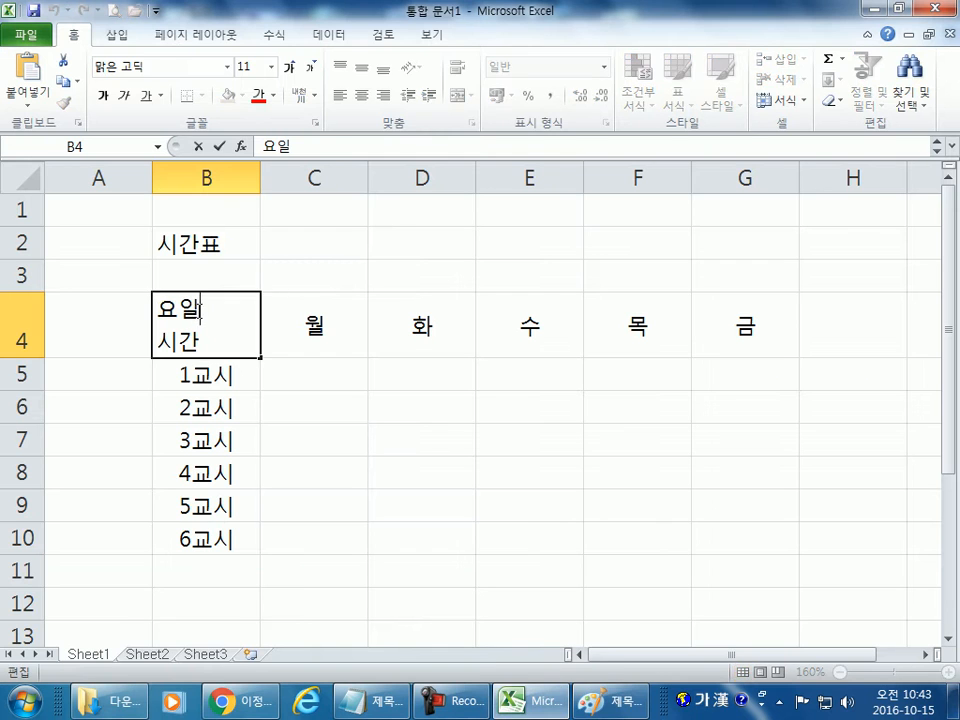
drag(201, 311, 156, 306)
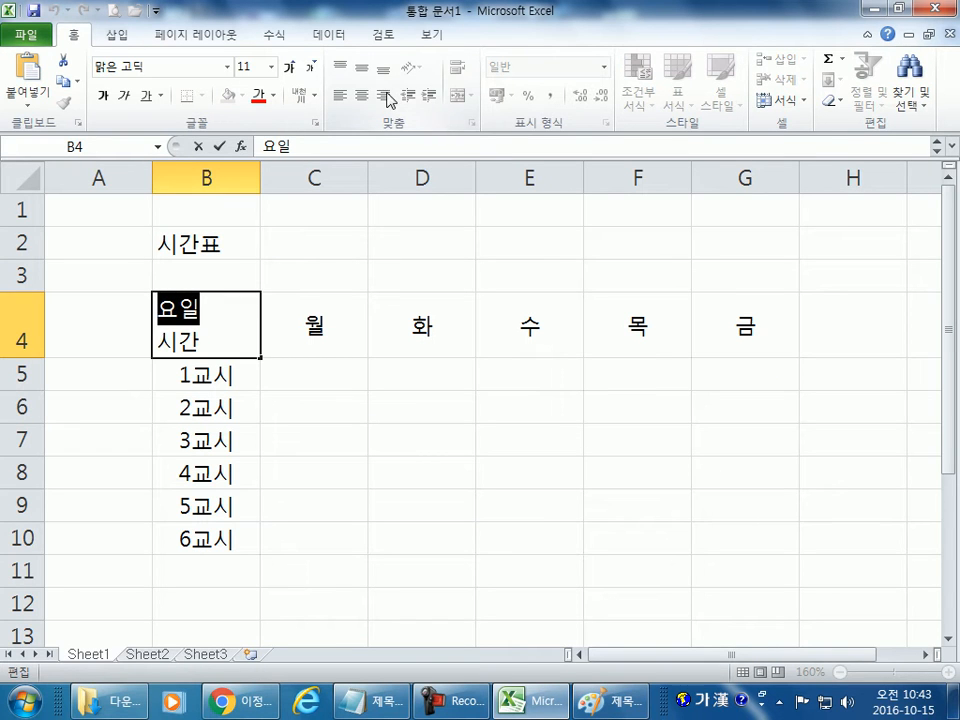
key(Escape)
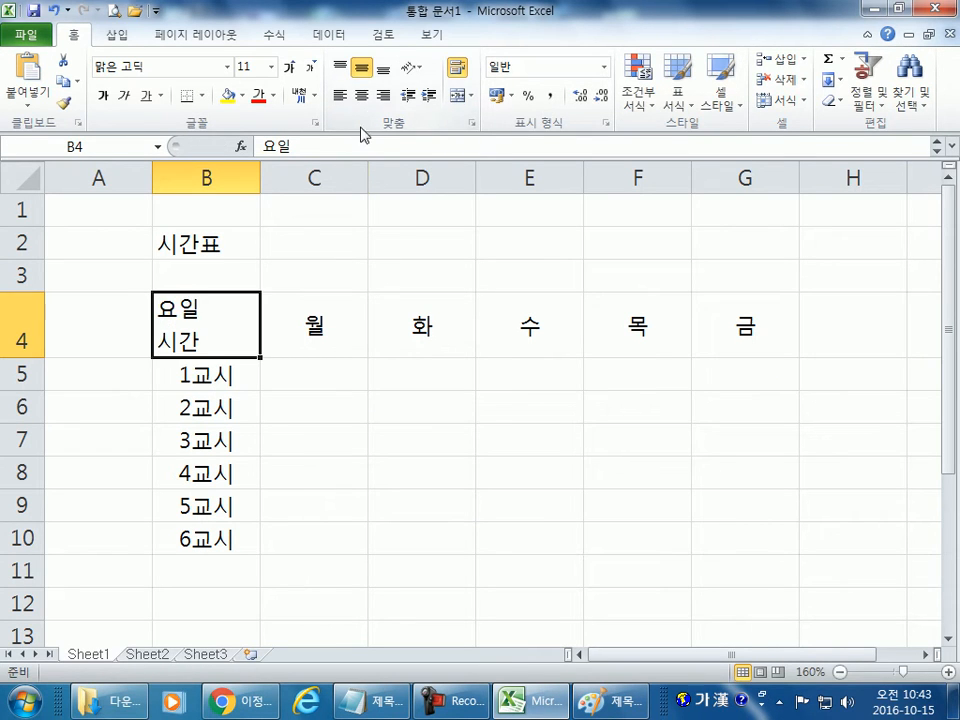
click(386, 95)
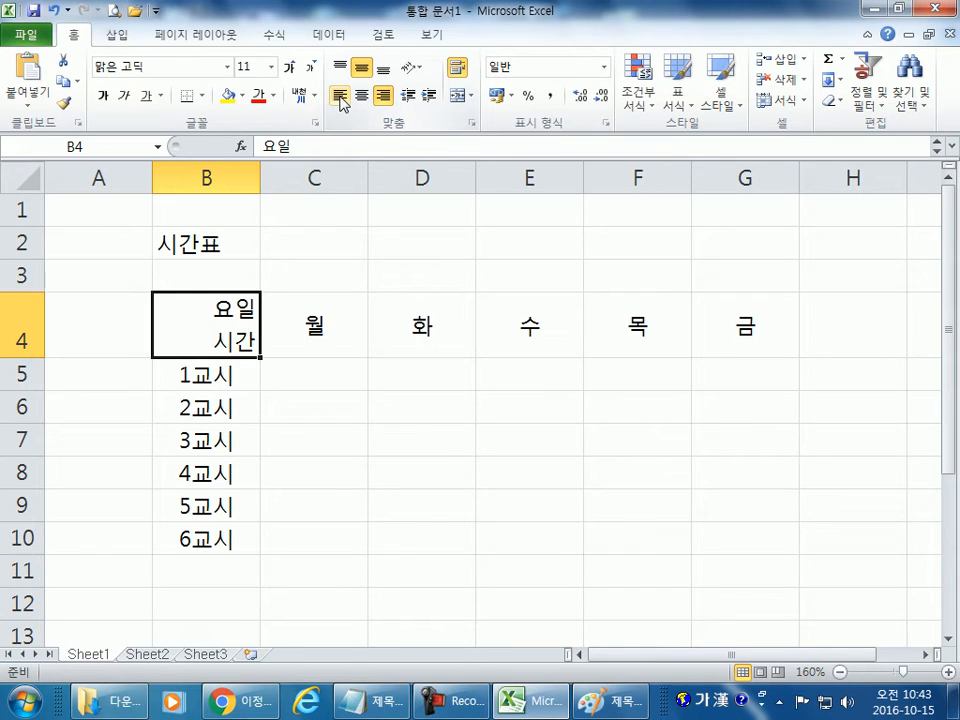
click(341, 96)
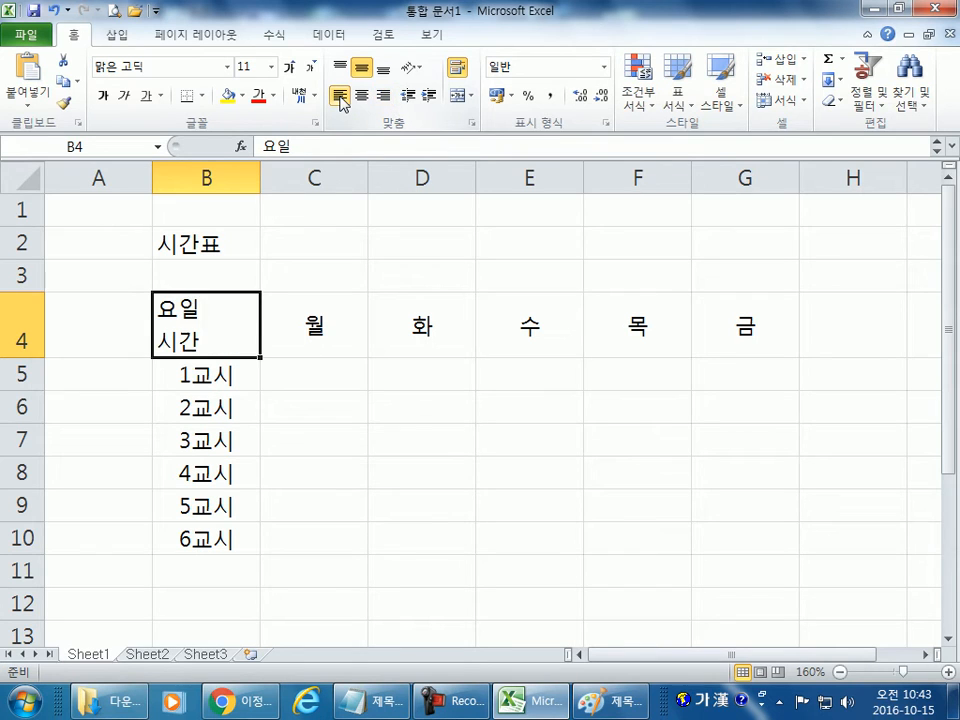
Insert spaces before 요일 in cell B4 to shift it toward the cell's right edge, leaving 시간 at the left
double_click(163, 309)
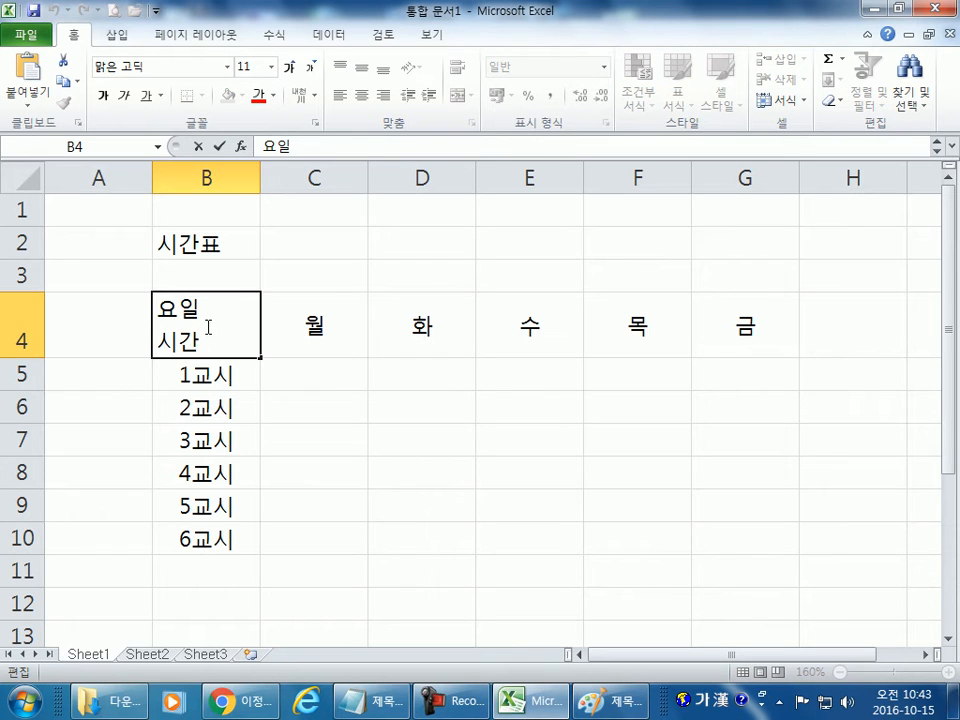
click(317, 255)
click(163, 300)
double_click(163, 300)
click(160, 303)
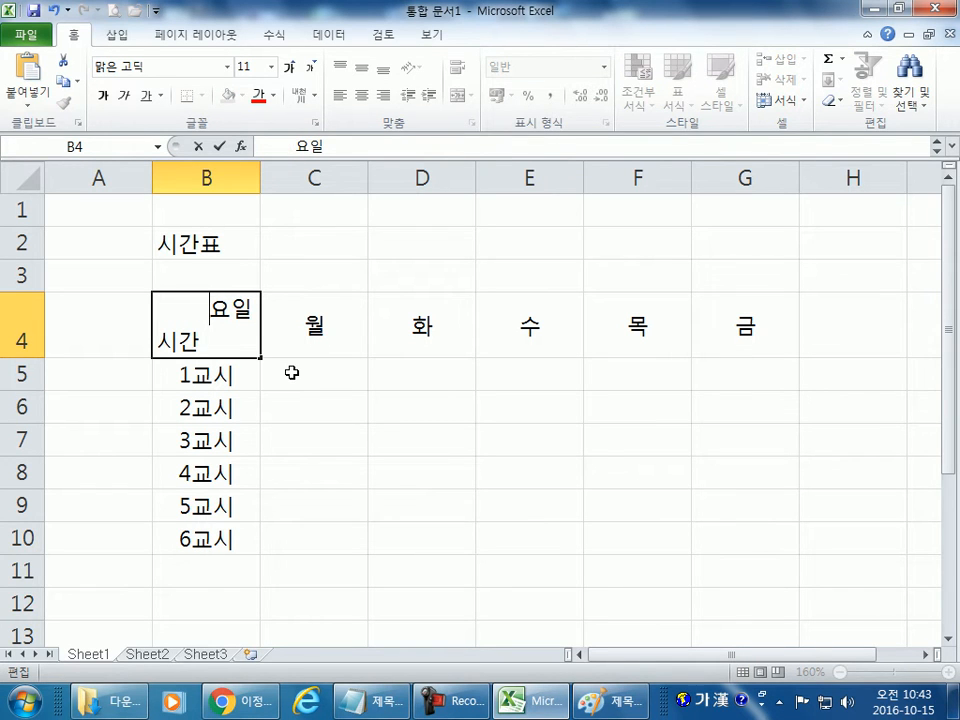
click(347, 274)
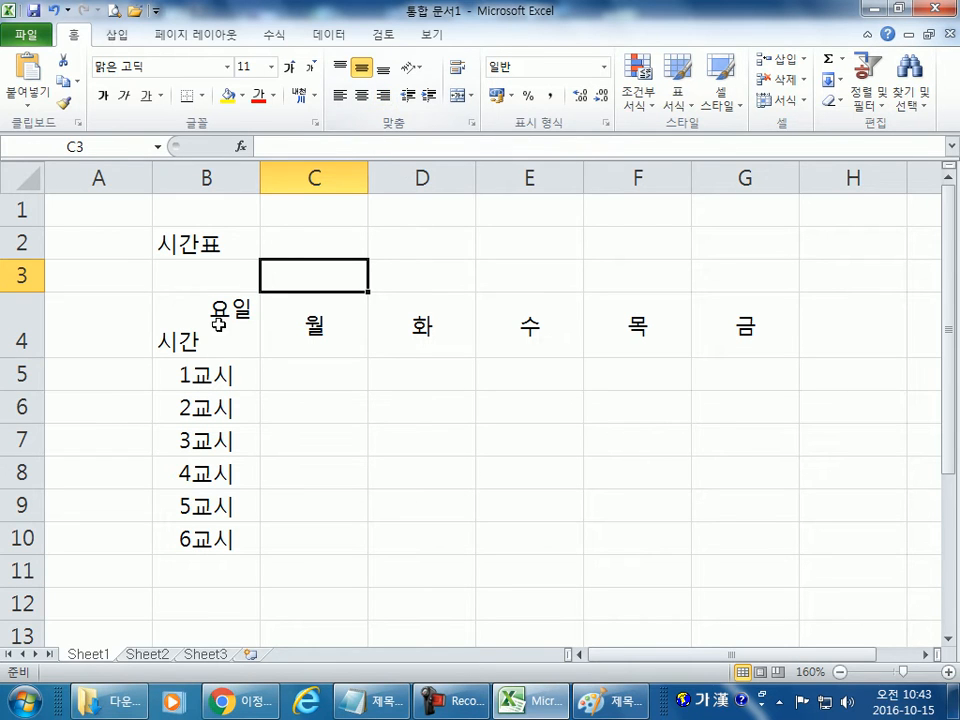
Try right-aligning cell B4 with the spaced 요일 and revert it to left alignment
click(225, 328)
click(383, 96)
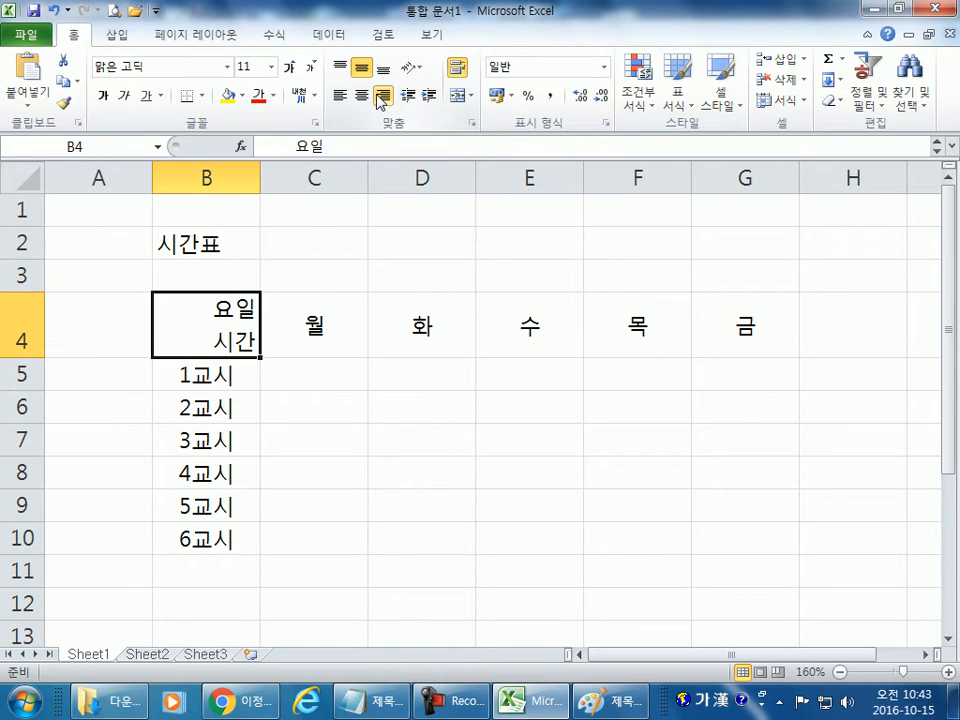
click(340, 96)
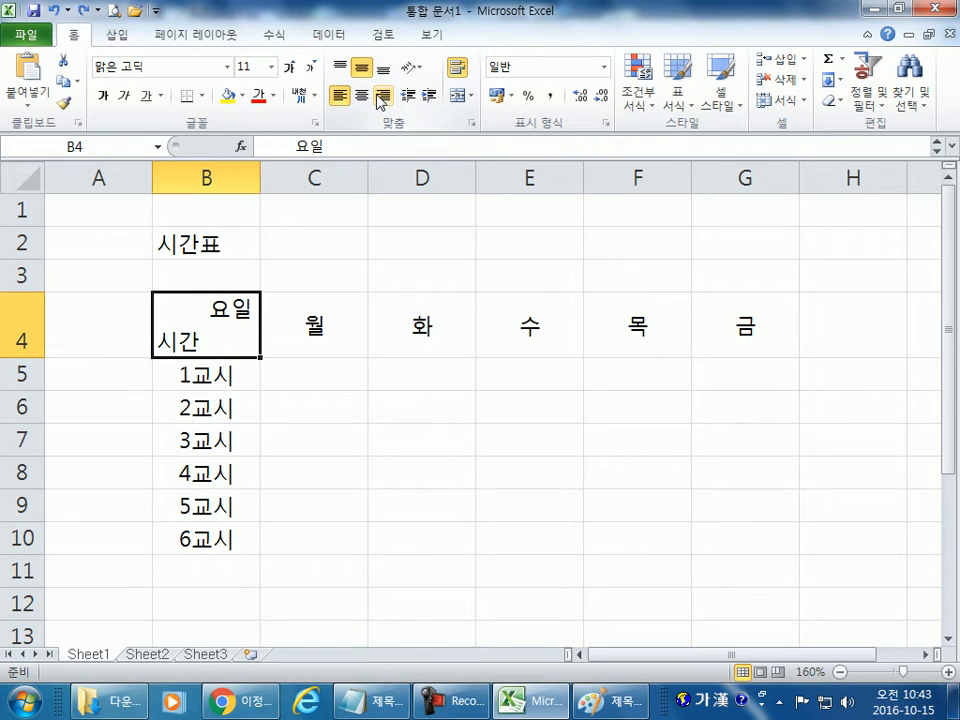
Try adding extra spaces before 요일 in cell B4 and remove them again
double_click(190, 300)
drag(211, 312, 161, 313)
click(172, 314)
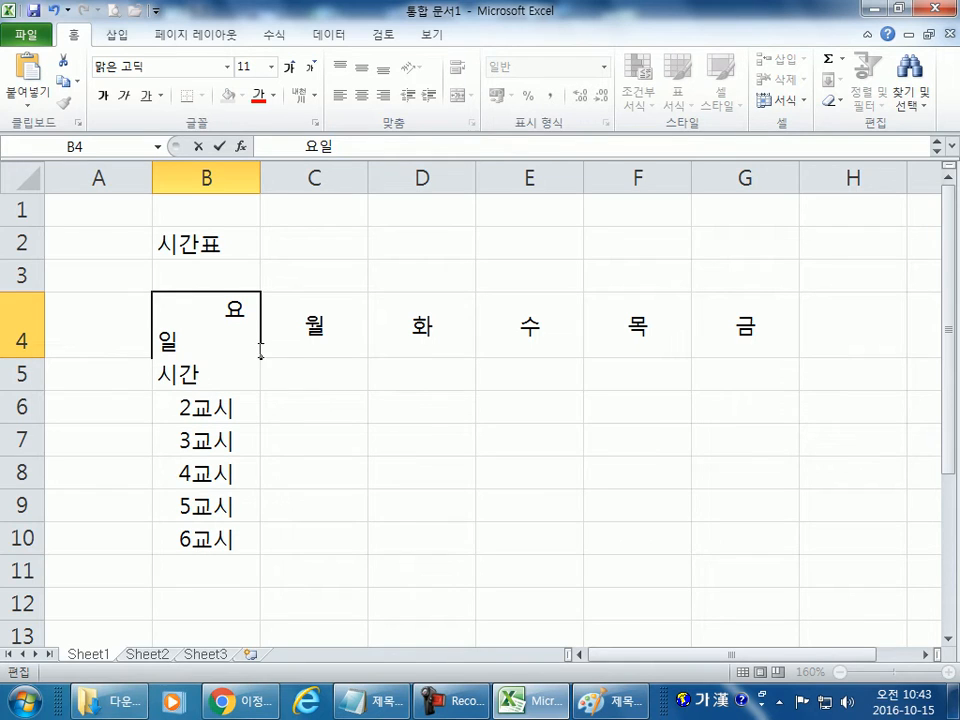
key(BackSpace)
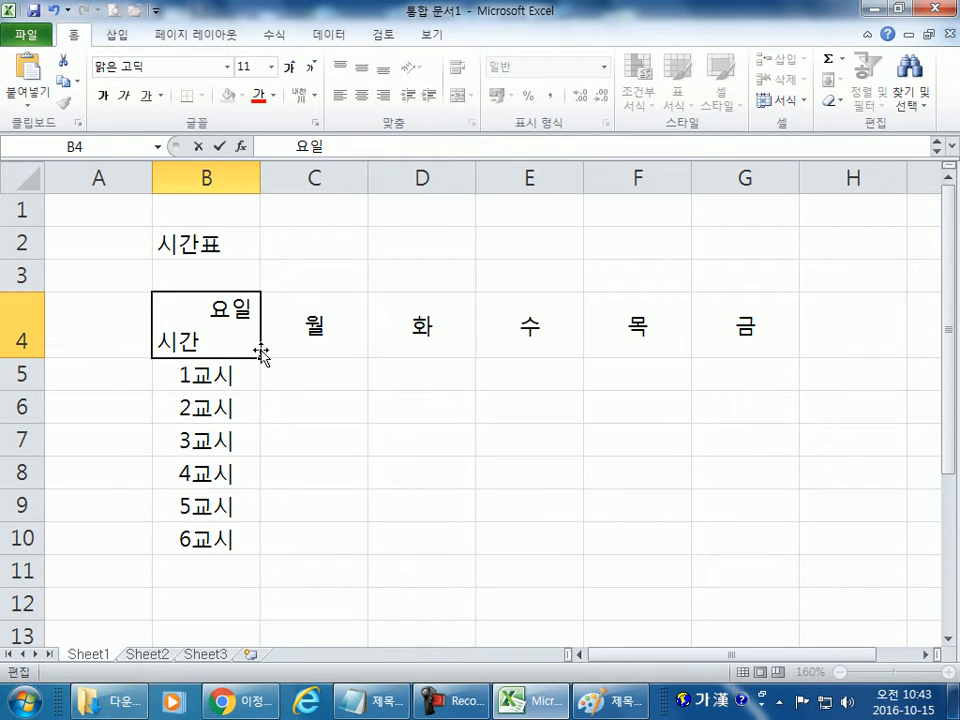
click(309, 384)
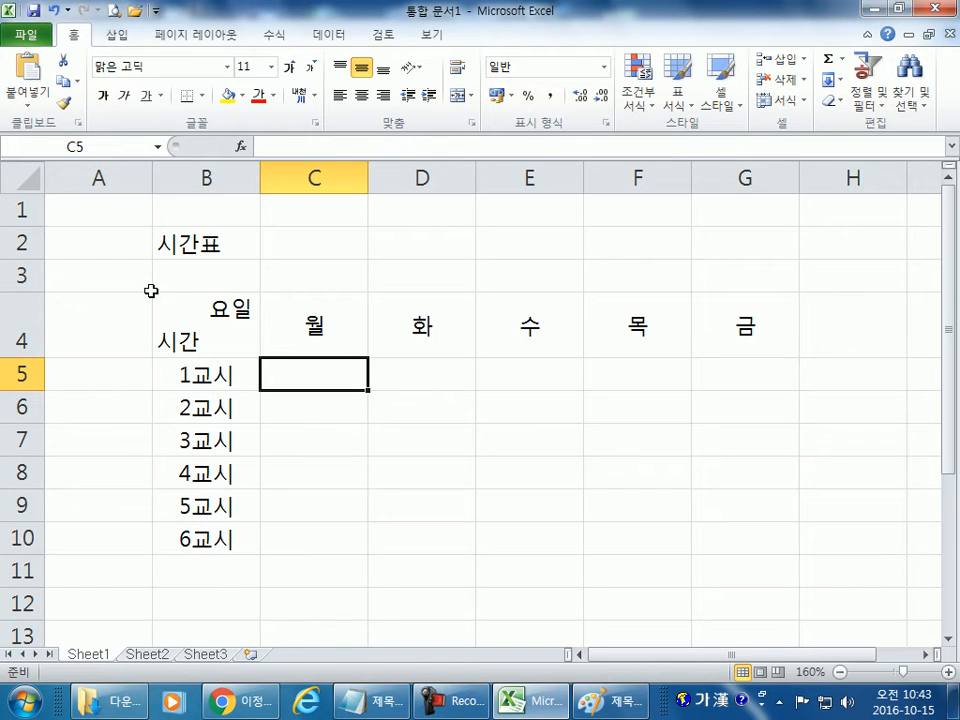
drag(298, 375, 712, 536)
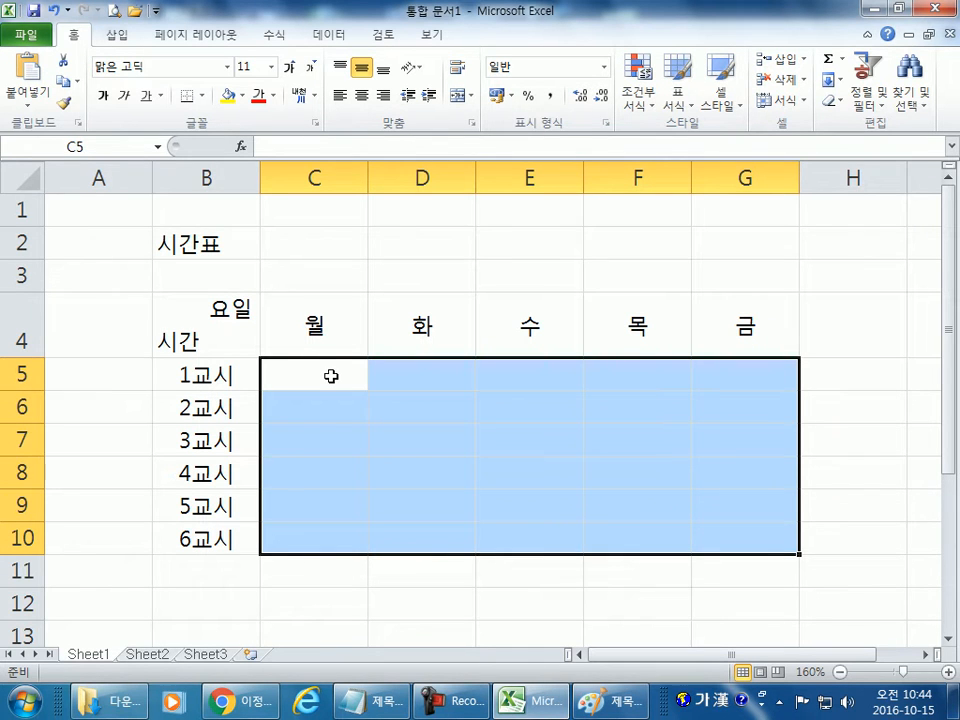
click(205, 245)
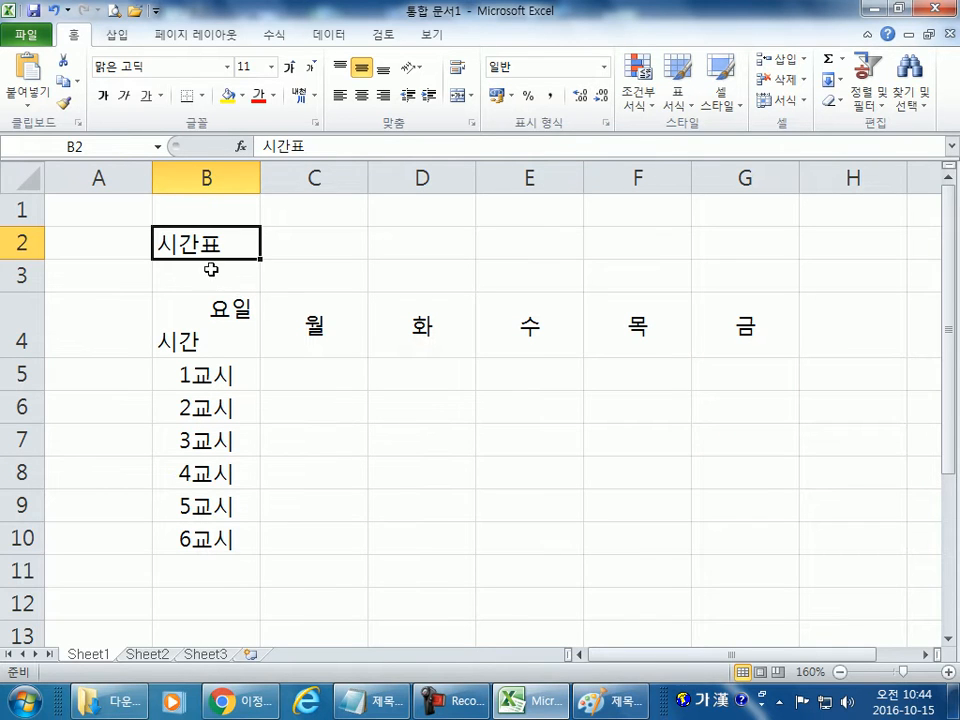
drag(196, 242, 745, 245)
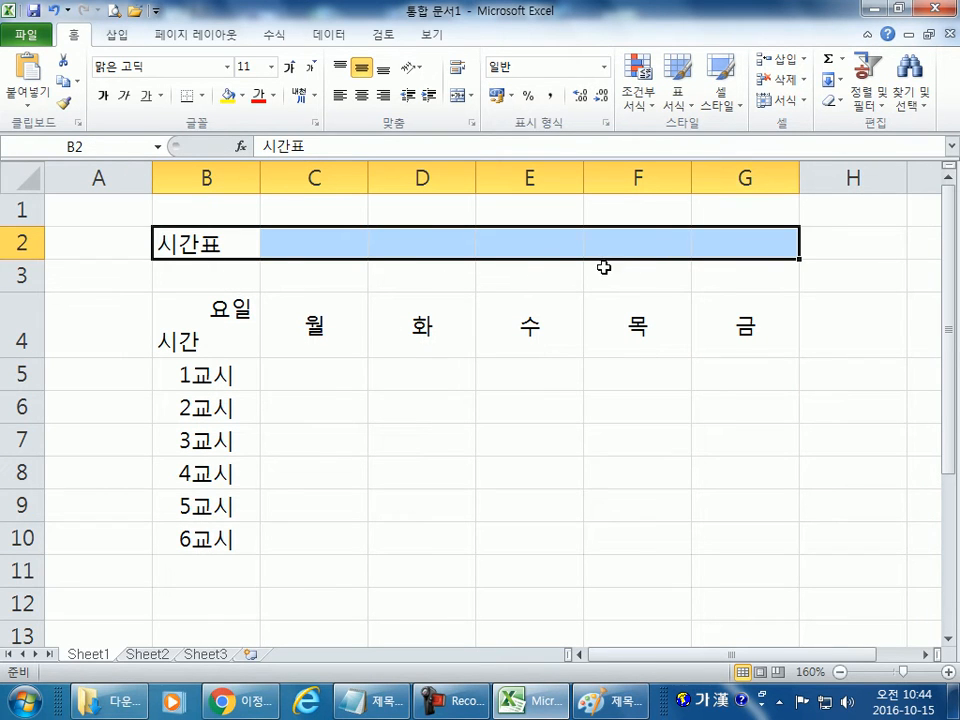
drag(221, 242, 738, 234)
click(611, 377)
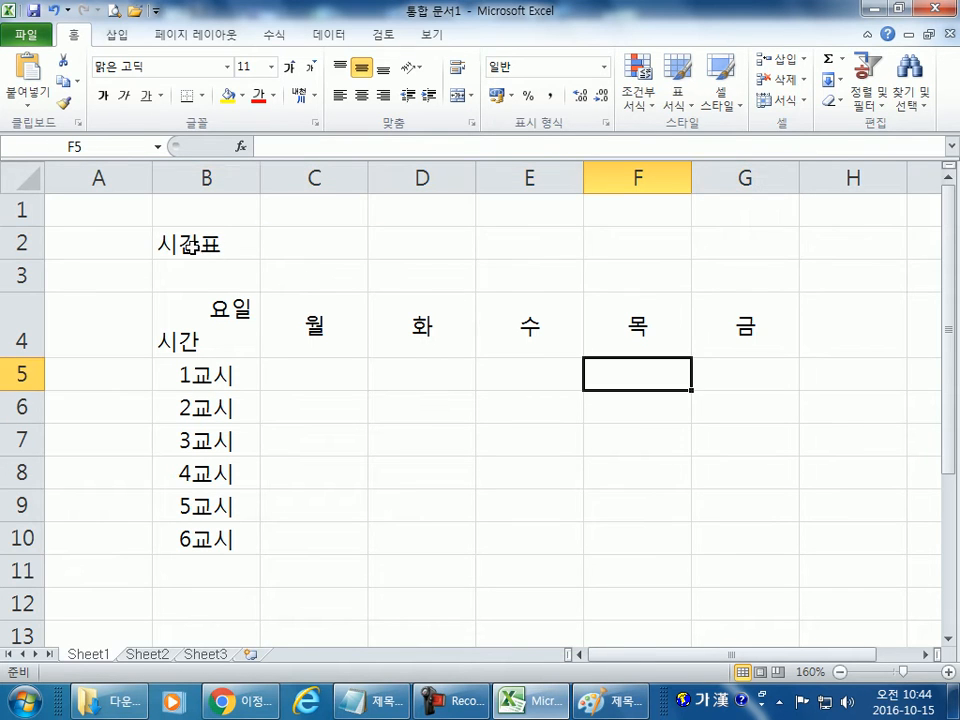
Apply horizontal center alignment to the title row range B2:G2 containing 시간표
drag(180, 242, 740, 240)
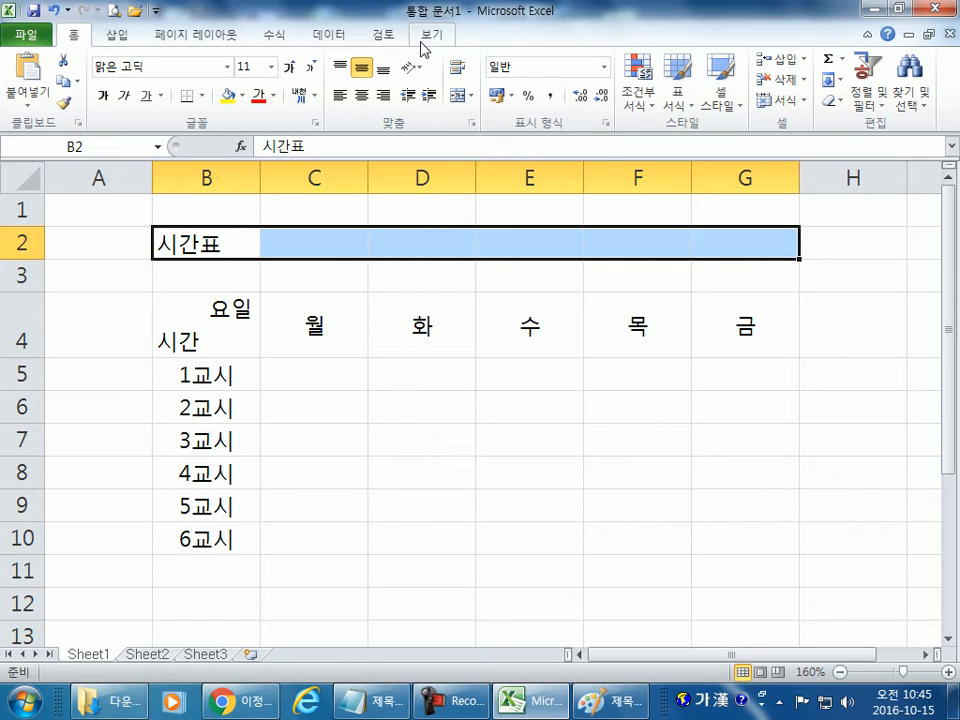
click(108, 38)
click(170, 42)
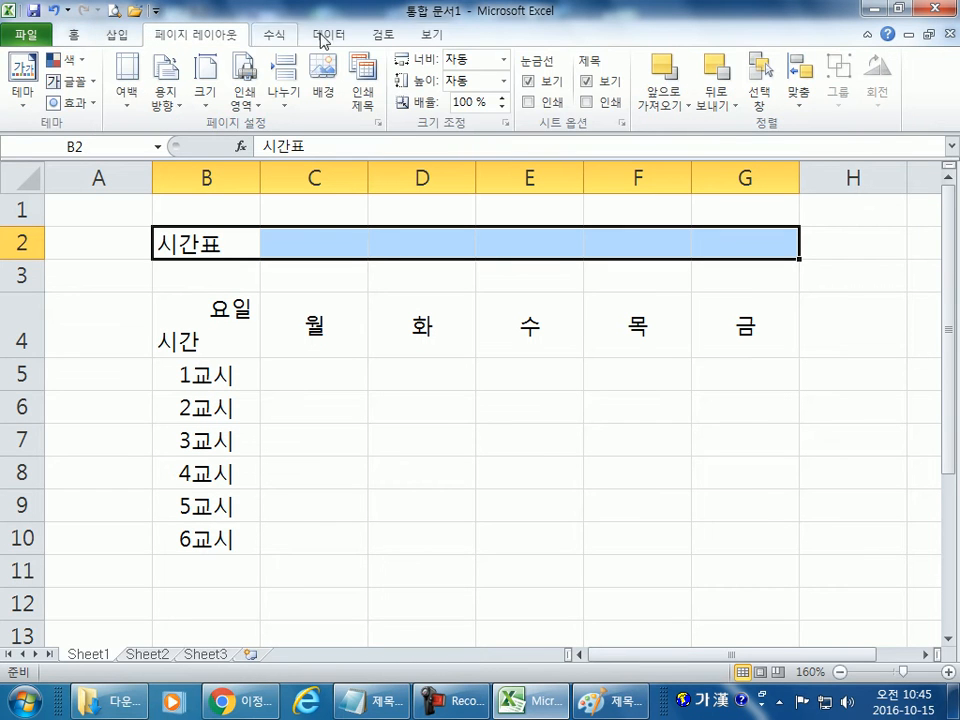
click(73, 38)
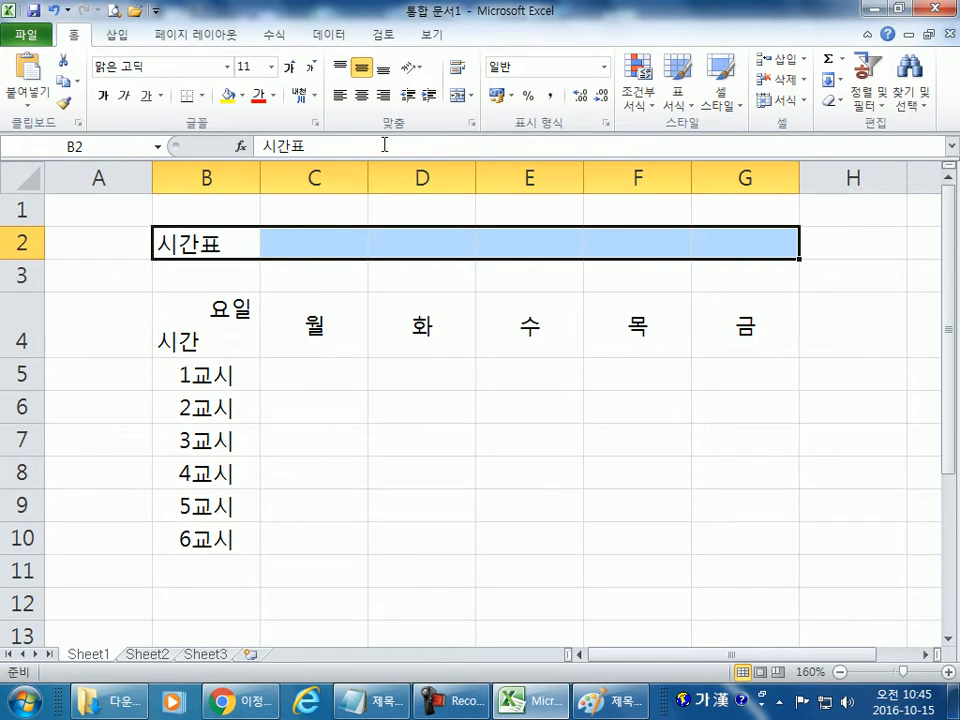
click(362, 95)
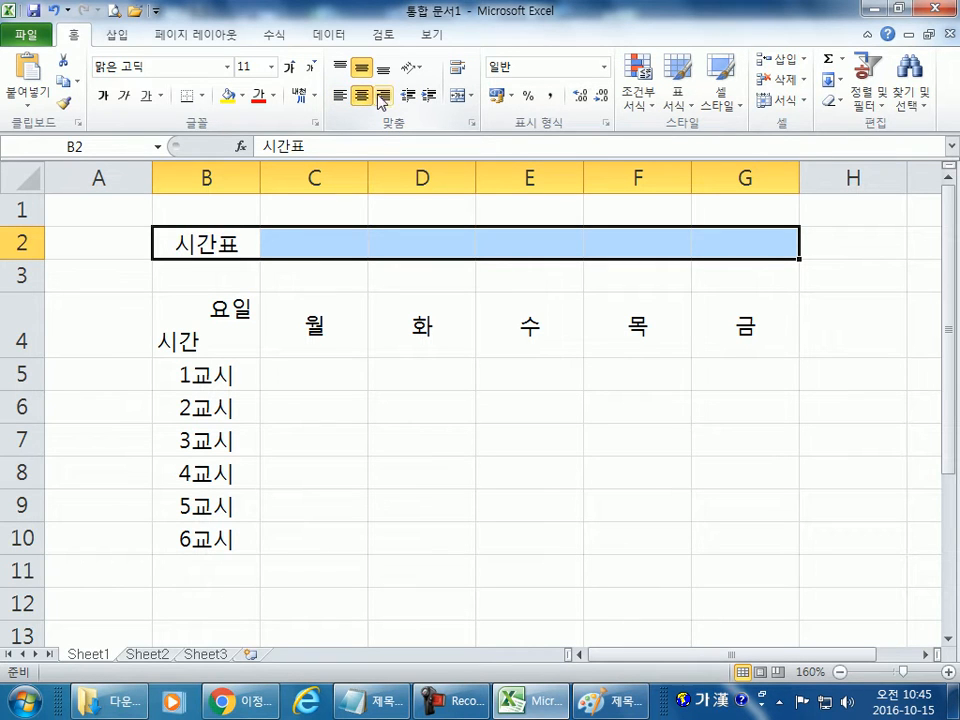
Try right alignment, left alignment, and merging and centering on the title range B2:G2, and return it to unmerged cells
click(385, 98)
click(339, 98)
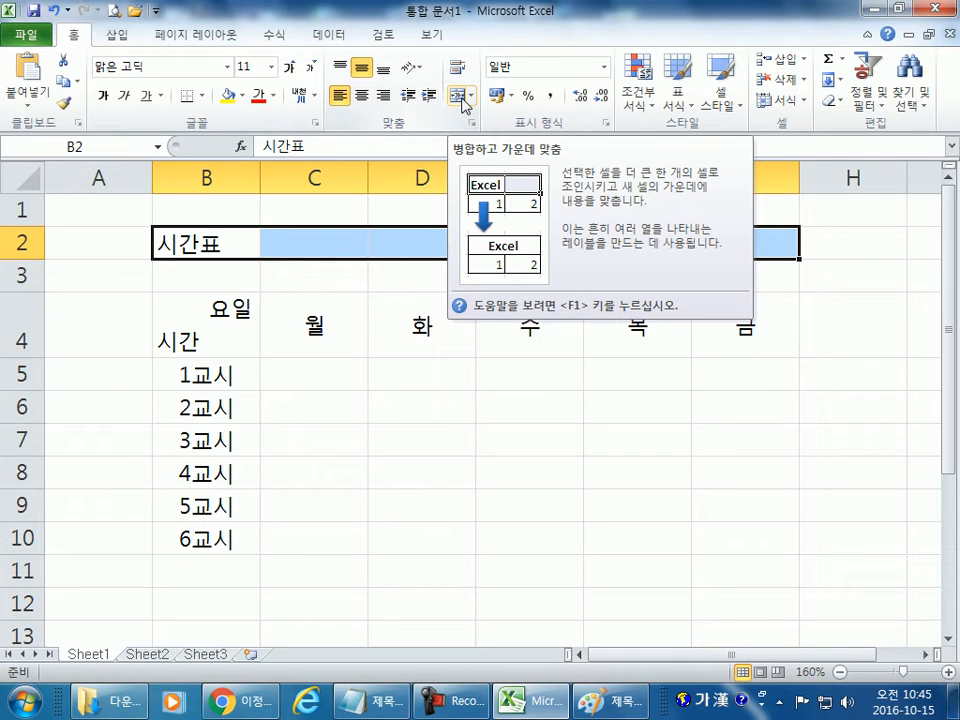
click(462, 98)
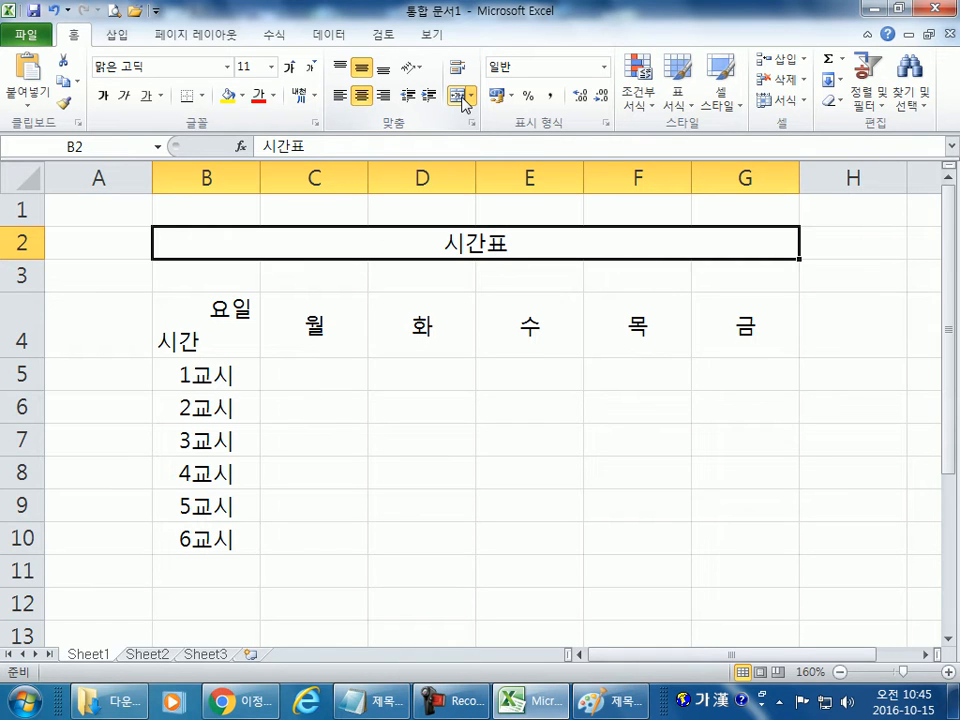
click(462, 98)
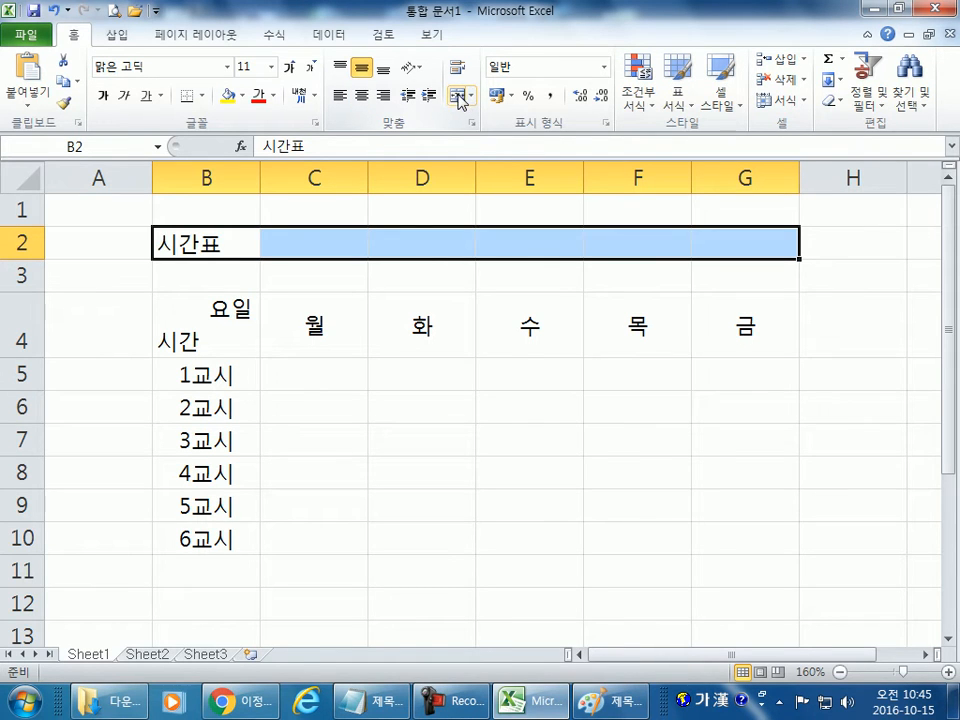
click(457, 99)
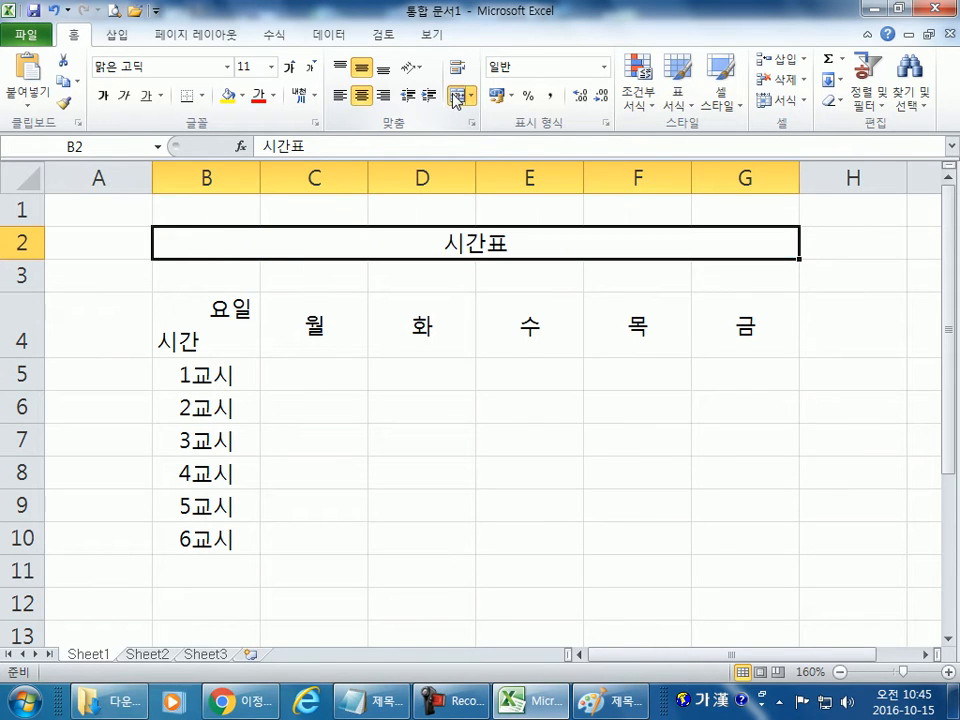
click(457, 99)
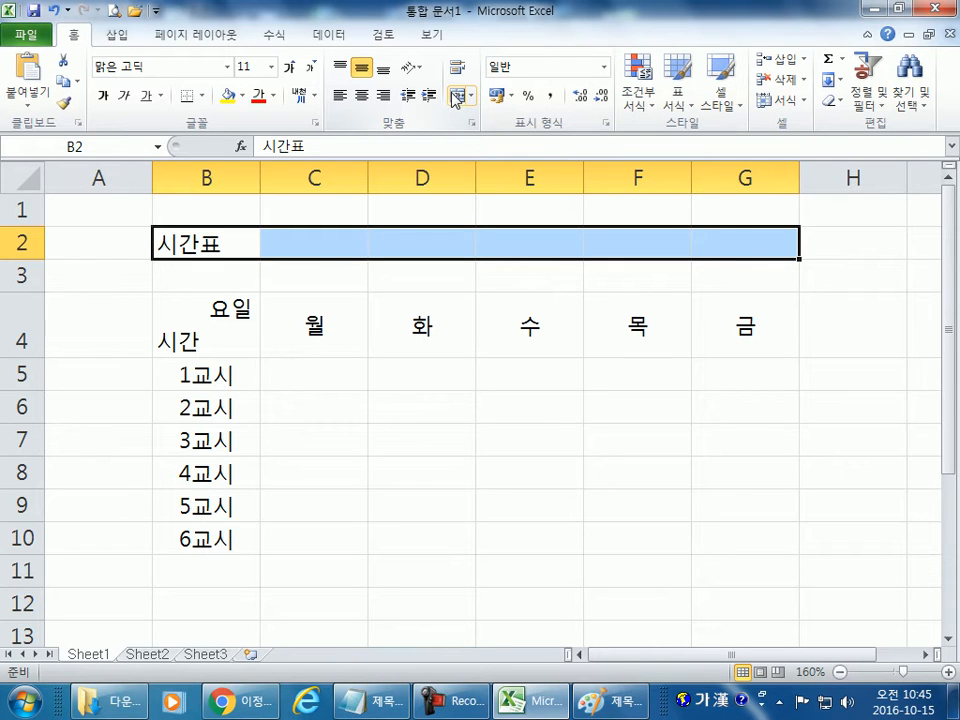
click(456, 99)
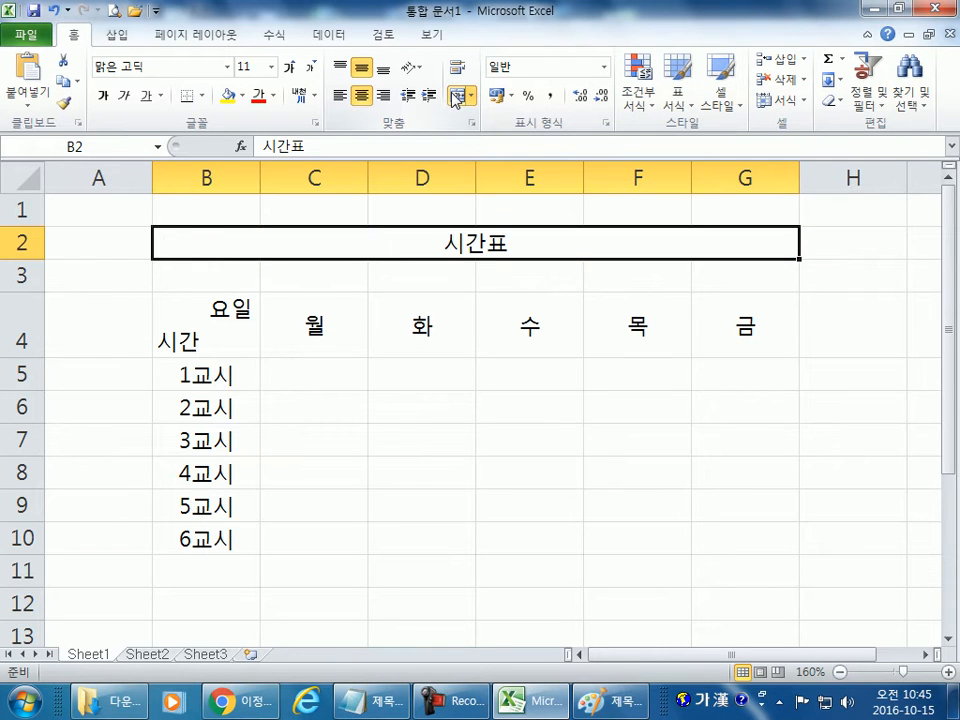
click(456, 99)
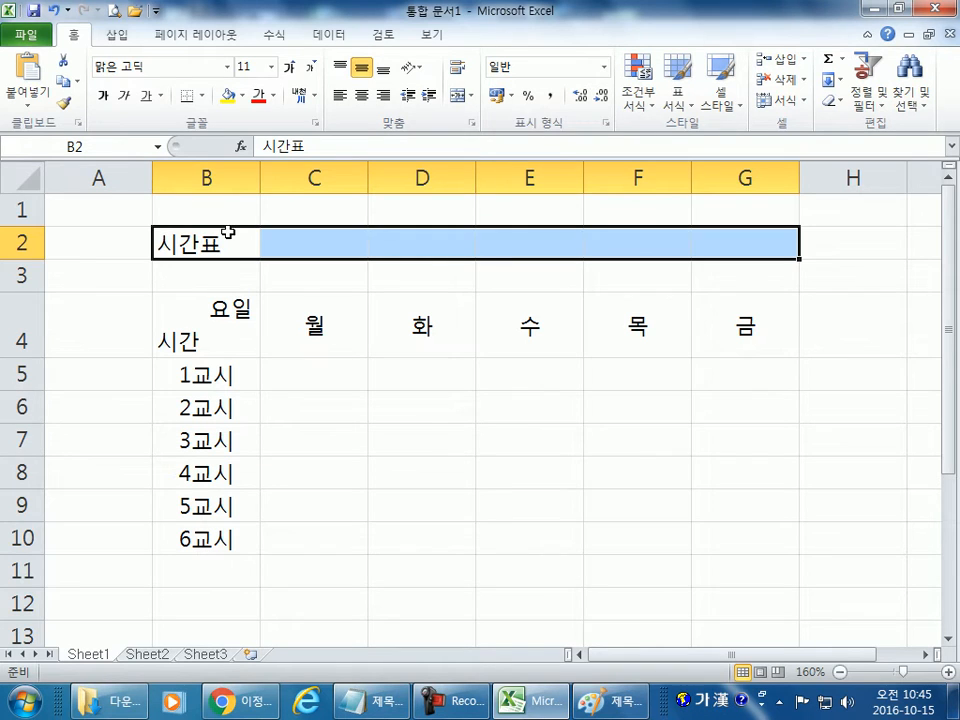
Merge the title cells B2:G2 and keep 시간표 horizontally centered across them
drag(208, 242, 708, 243)
click(459, 96)
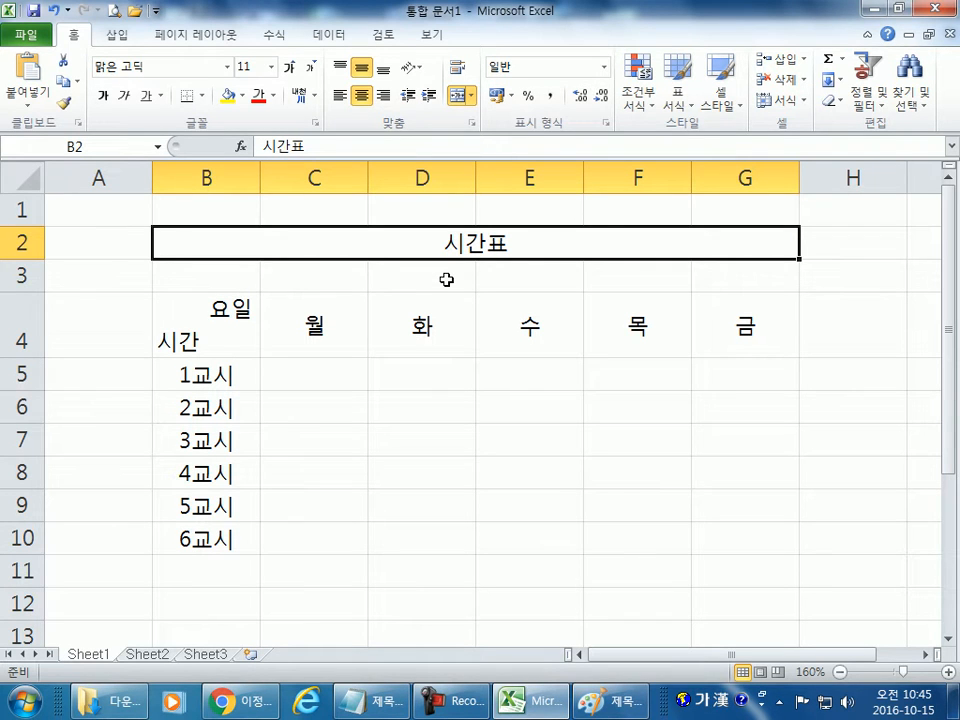
click(362, 96)
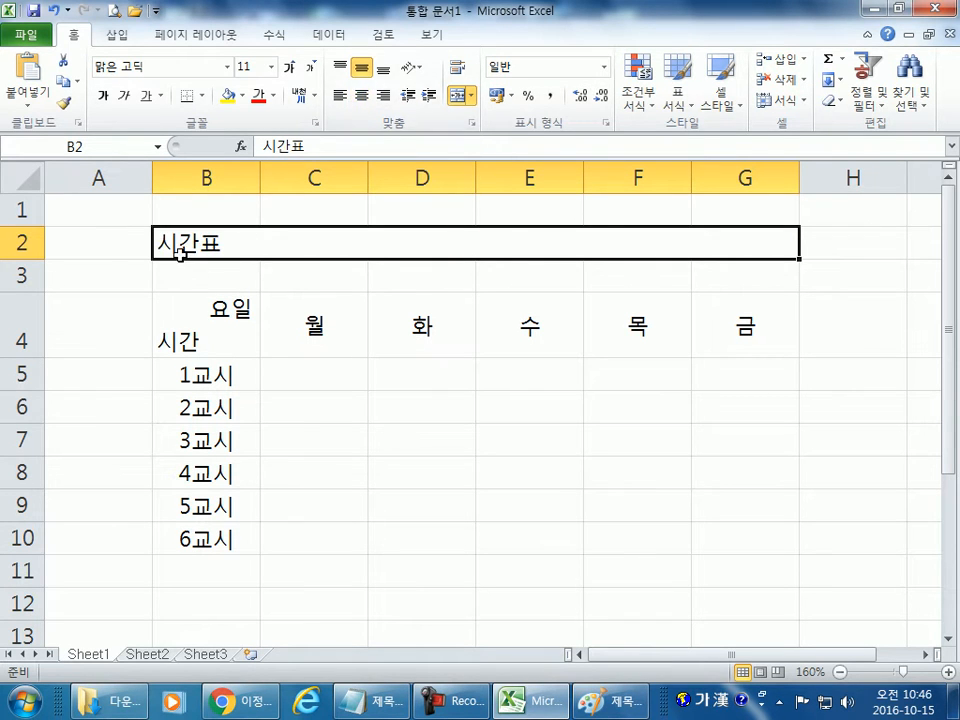
click(362, 96)
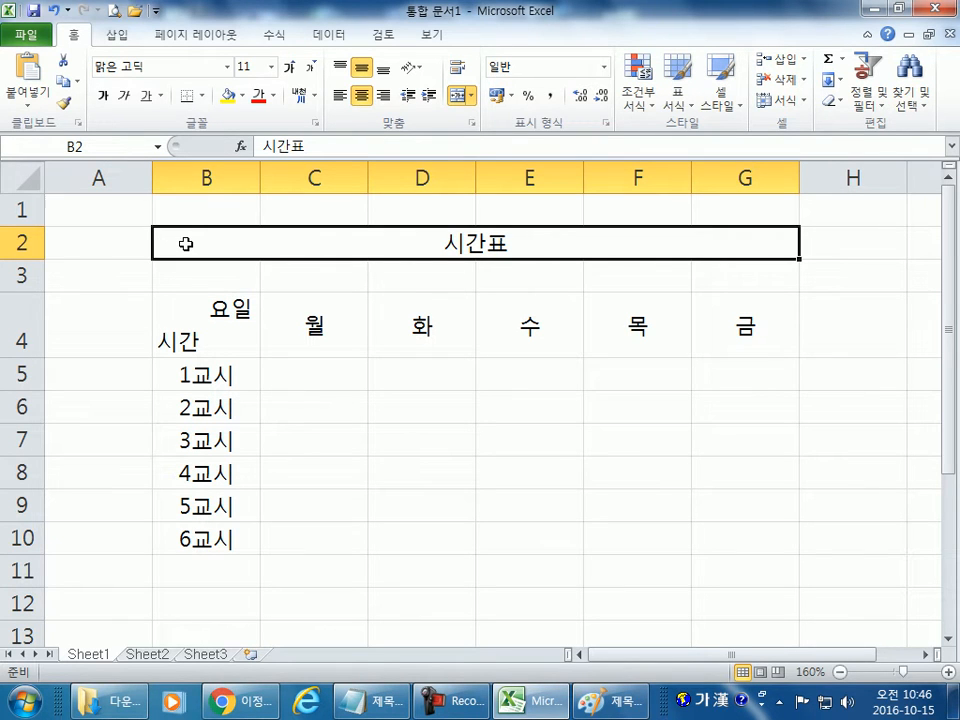
Apply a thick box border around the merged title cell B2:G2
click(87, 213)
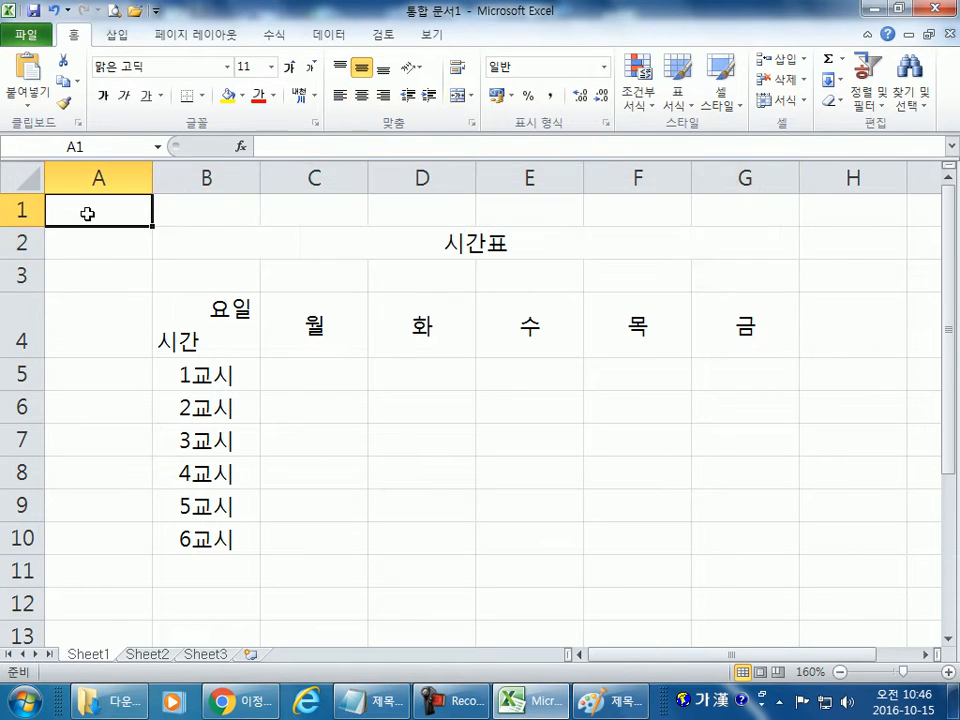
click(176, 251)
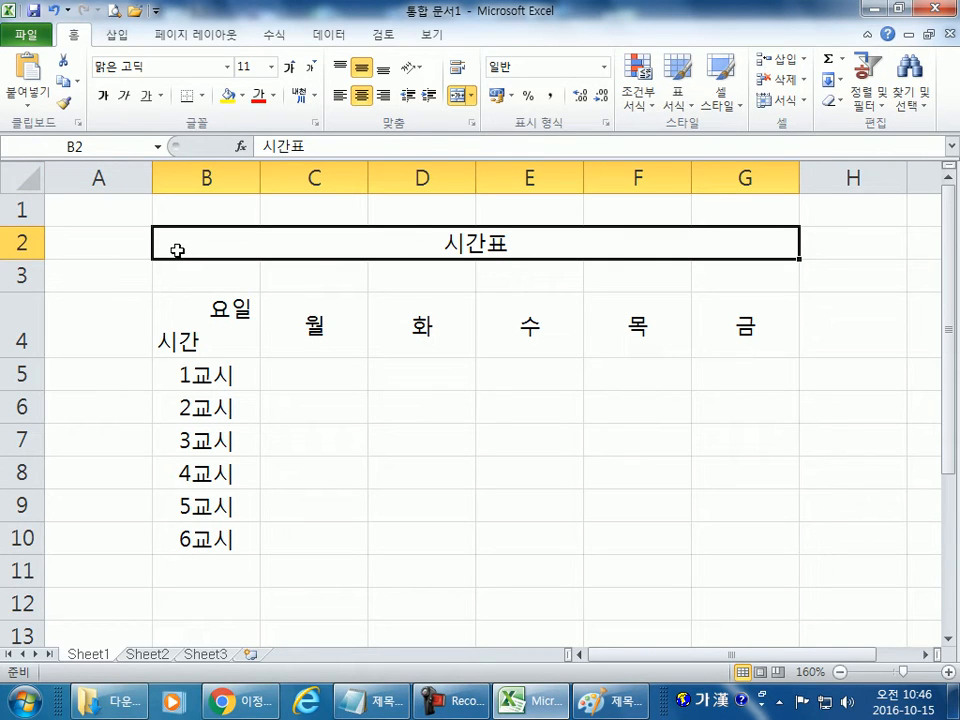
click(114, 170)
click(107, 238)
click(191, 238)
click(201, 97)
click(240, 294)
click(637, 476)
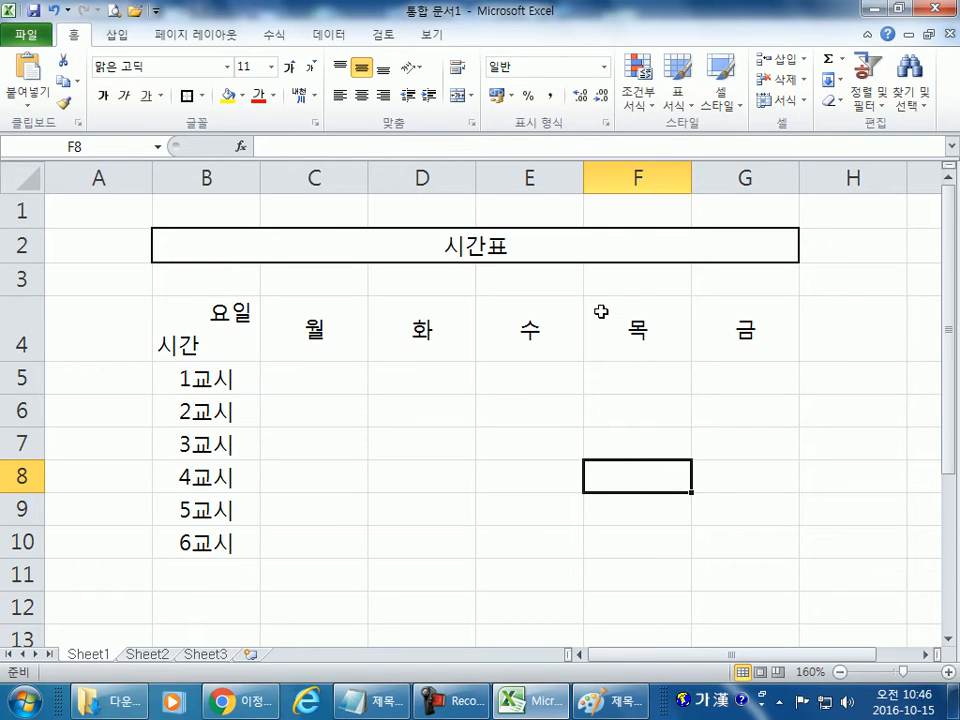
Try deleting the empty column A, and insert a blank column back in front of the timetable
right_click(106, 168)
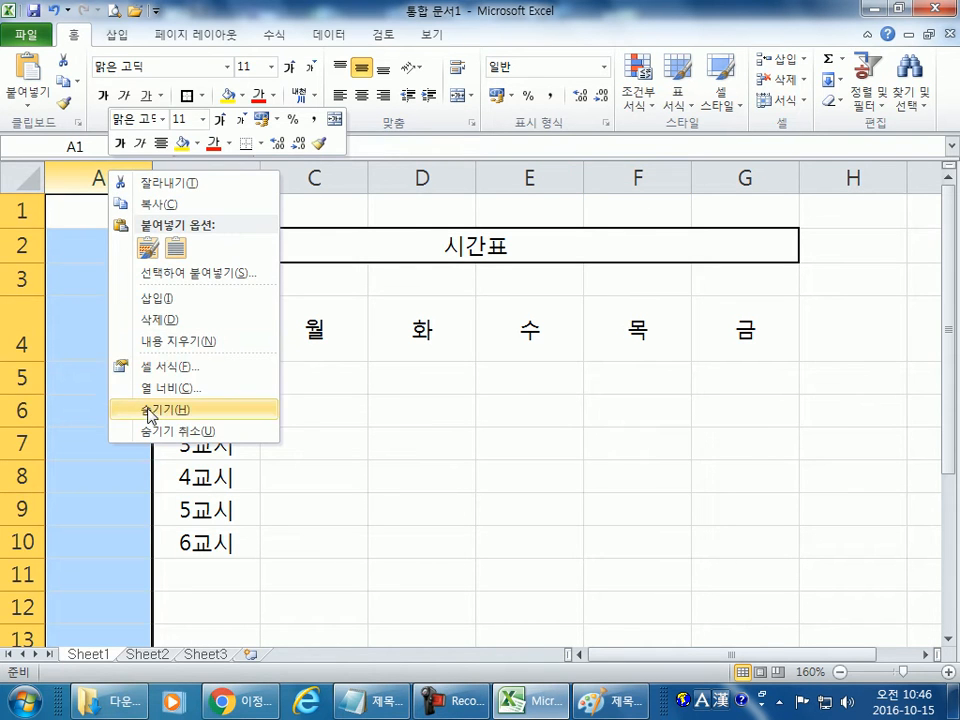
click(165, 318)
click(422, 443)
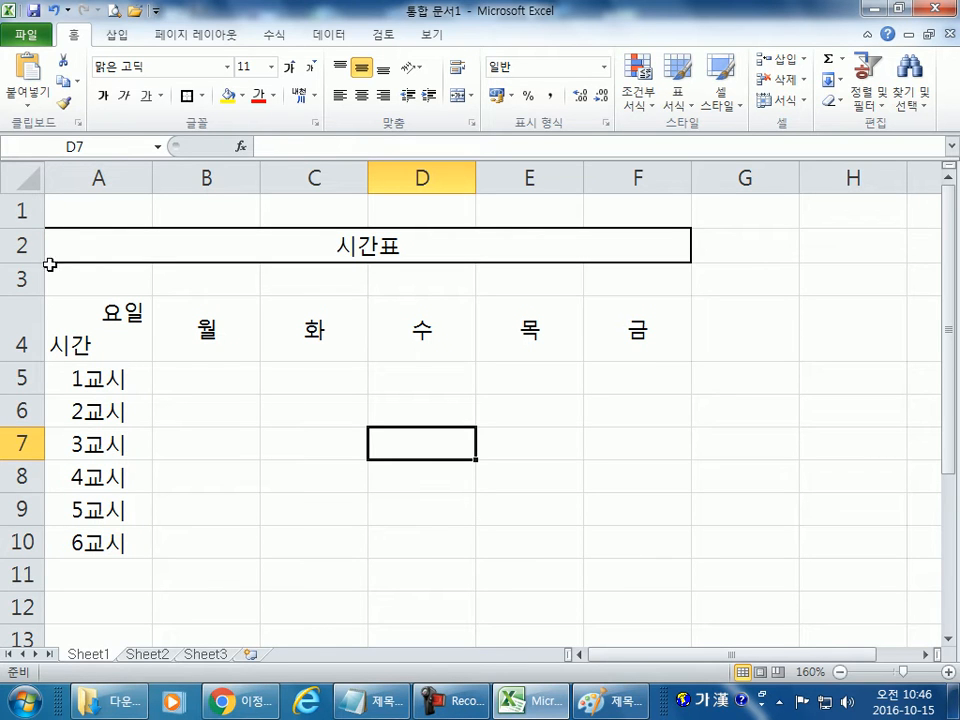
right_click(82, 177)
click(125, 308)
click(88, 248)
click(208, 246)
click(521, 465)
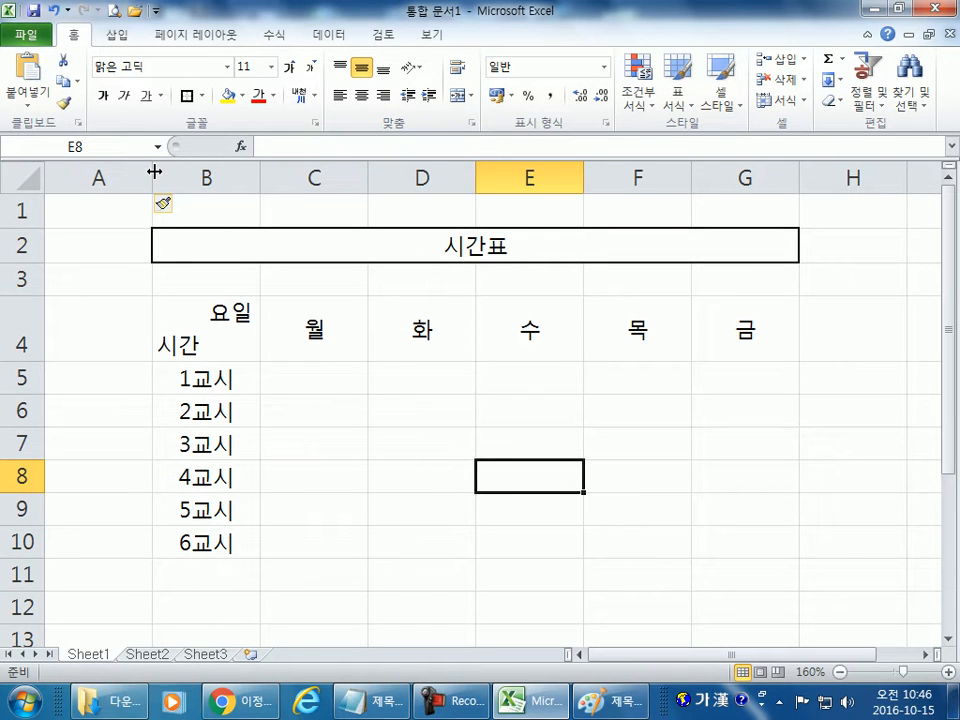
Narrow the empty column A to a sliver and shrink the empty row 1 to a thin strip
drag(154, 172, 45, 180)
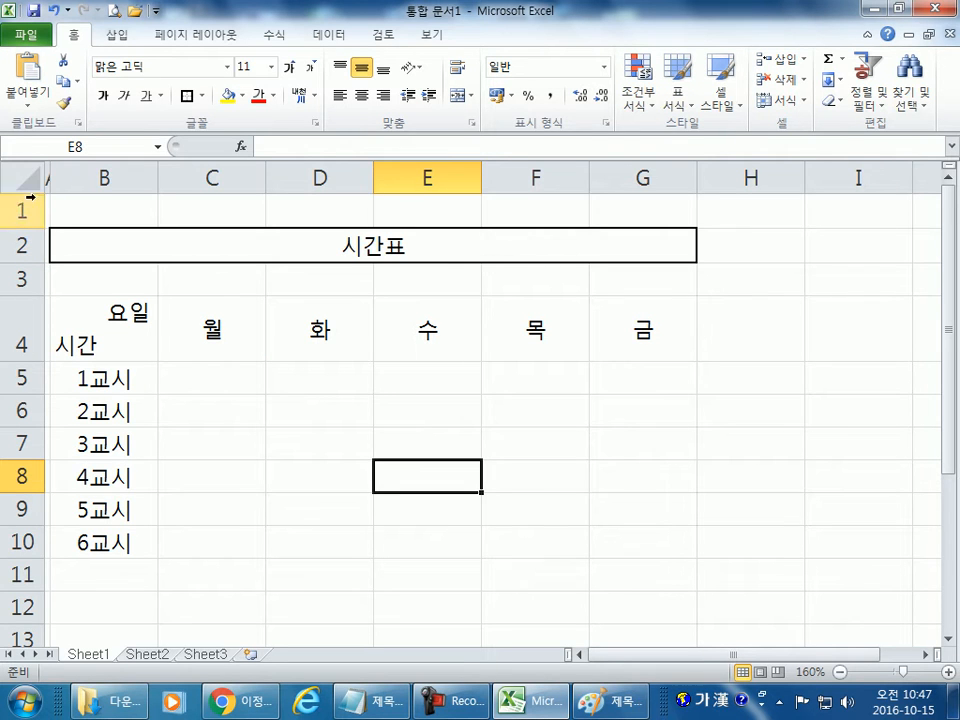
click(289, 447)
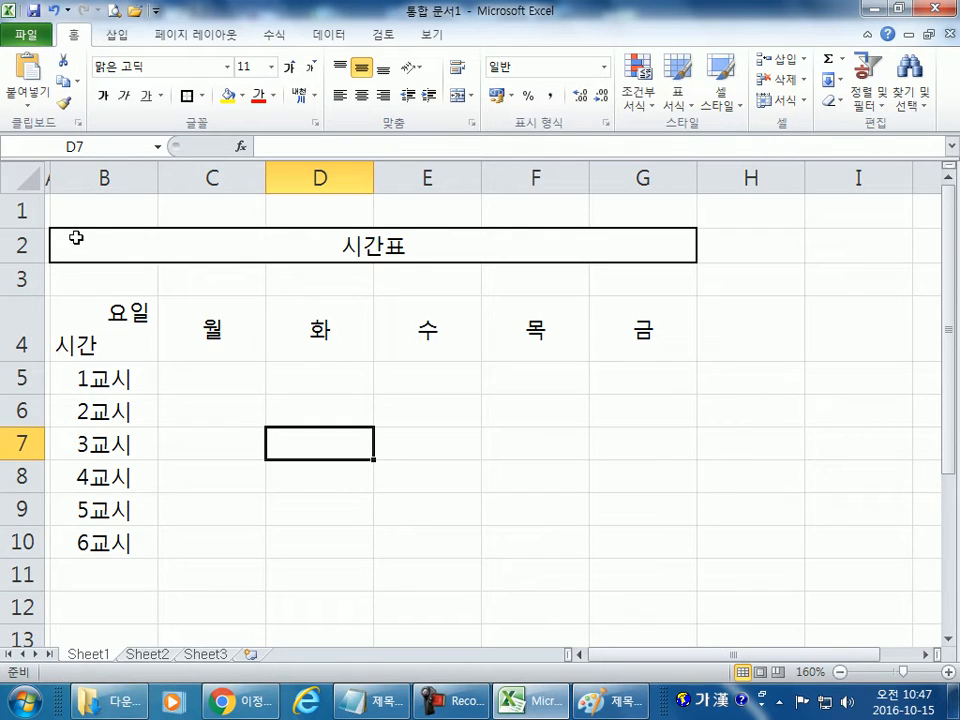
click(31, 209)
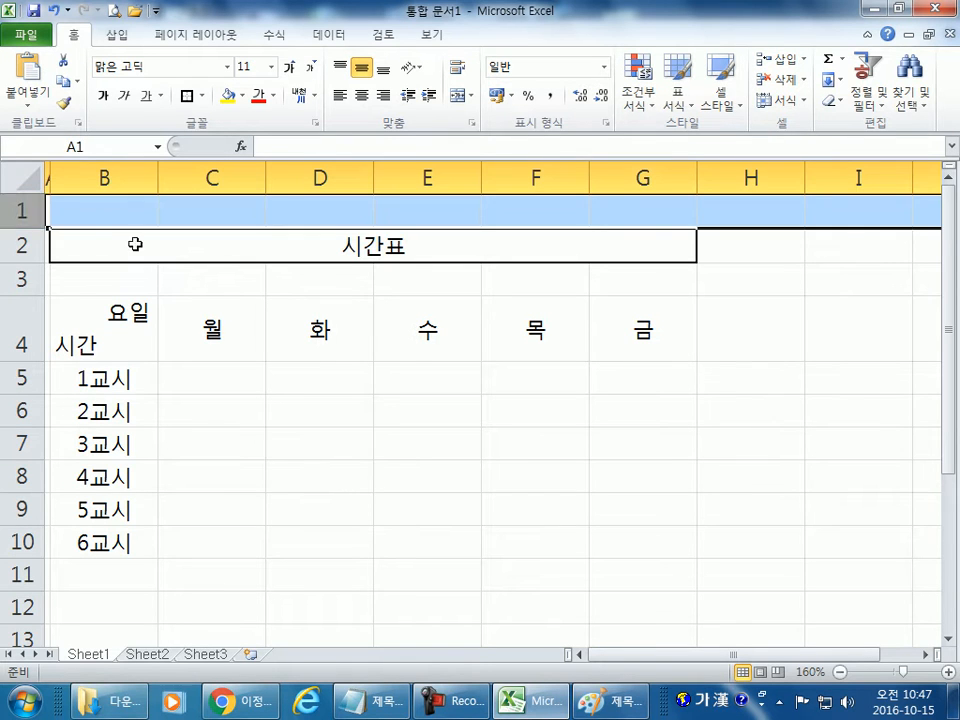
click(226, 356)
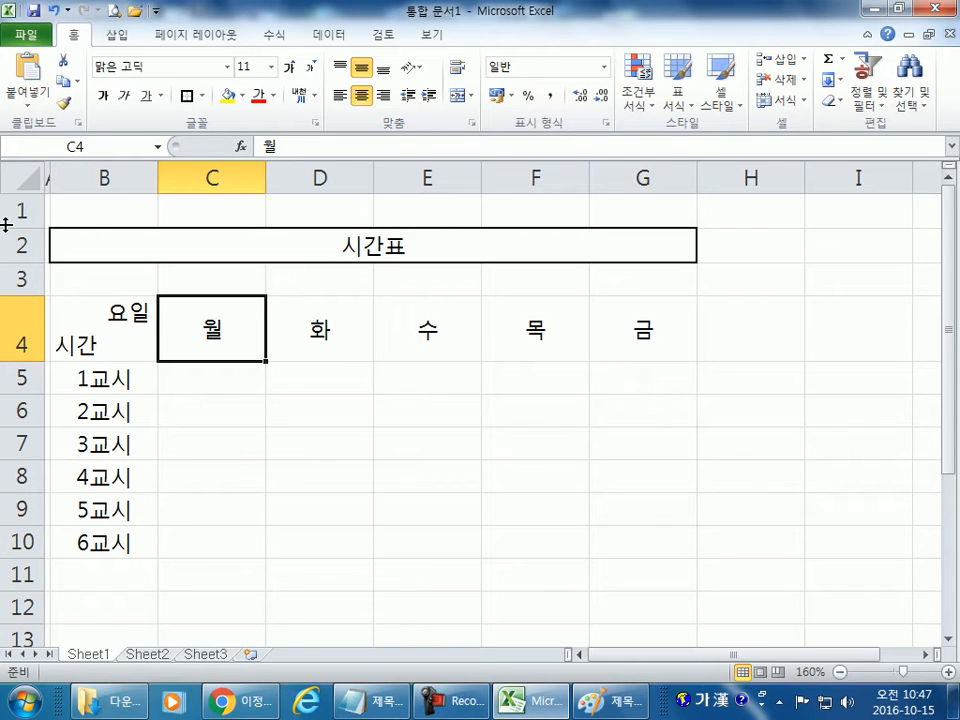
drag(24, 224, 20, 198)
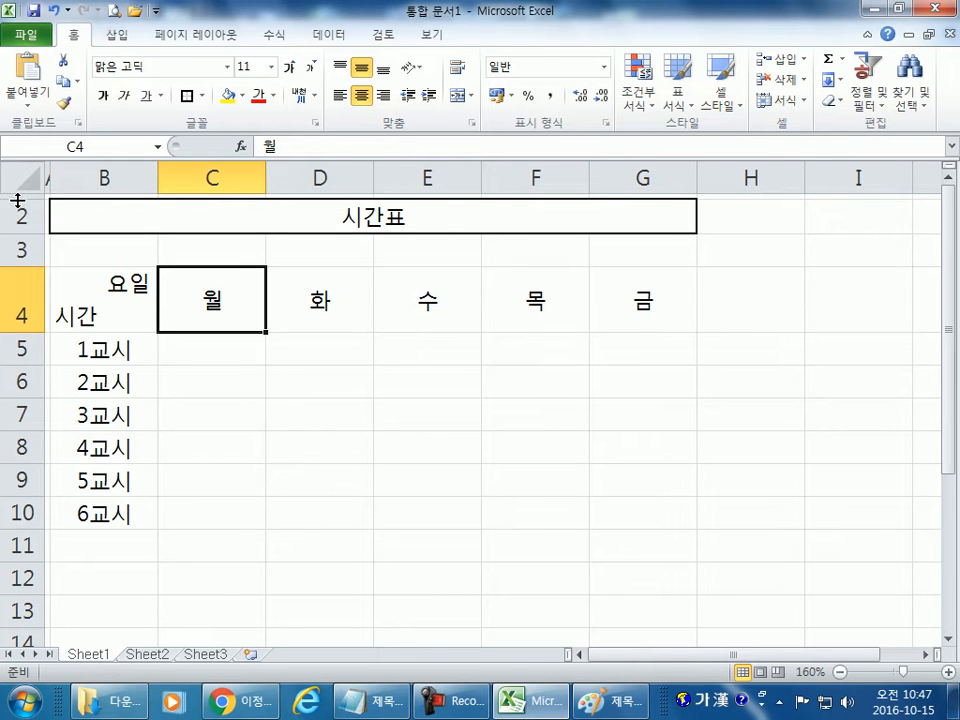
mouse_move(18, 201)
mouse_down()
mouse_move(20, 233)
mouse_move(34, 226)
mouse_move(34, 193)
mouse_up()
click(377, 435)
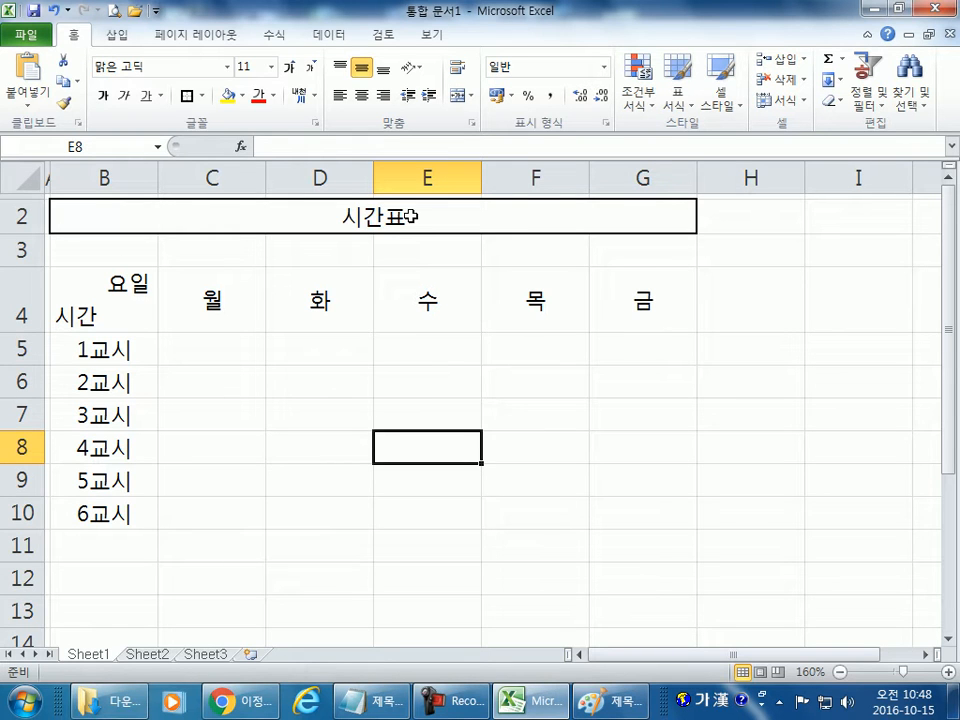
Switch to Paint, mark the table sketch's upper-left corner with a red circle and strokes, and close Paint without saving
click(612, 700)
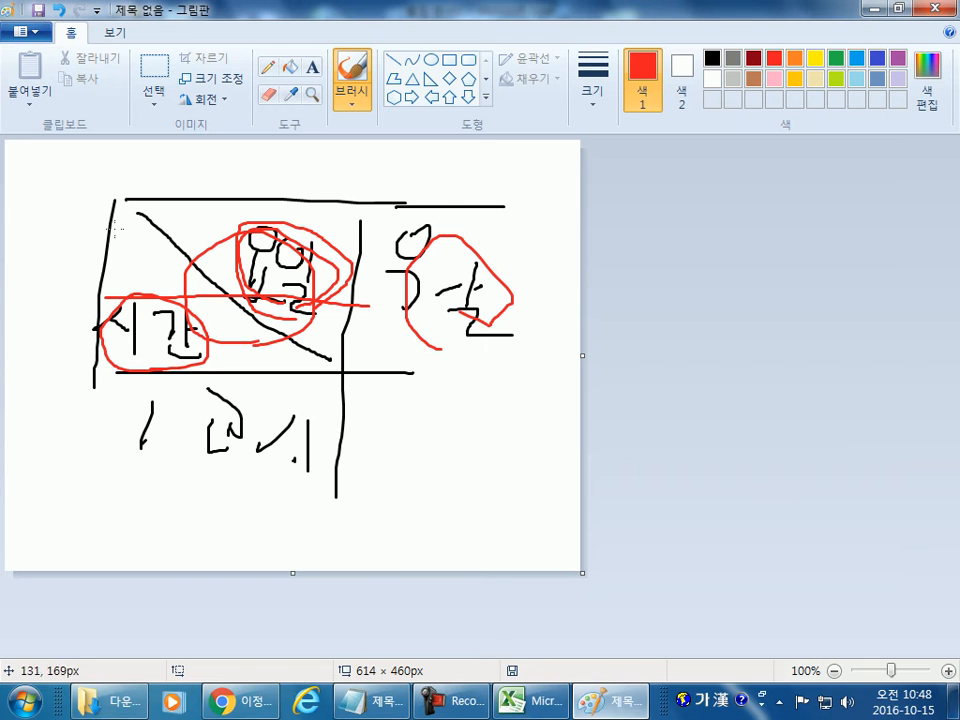
mouse_move(98, 160)
mouse_down()
mouse_move(59, 231)
mouse_move(133, 187)
mouse_move(99, 167)
mouse_move(95, 232)
mouse_up()
mouse_move(82, 175)
mouse_down()
mouse_move(68, 217)
mouse_move(104, 215)
mouse_move(145, 195)
mouse_up()
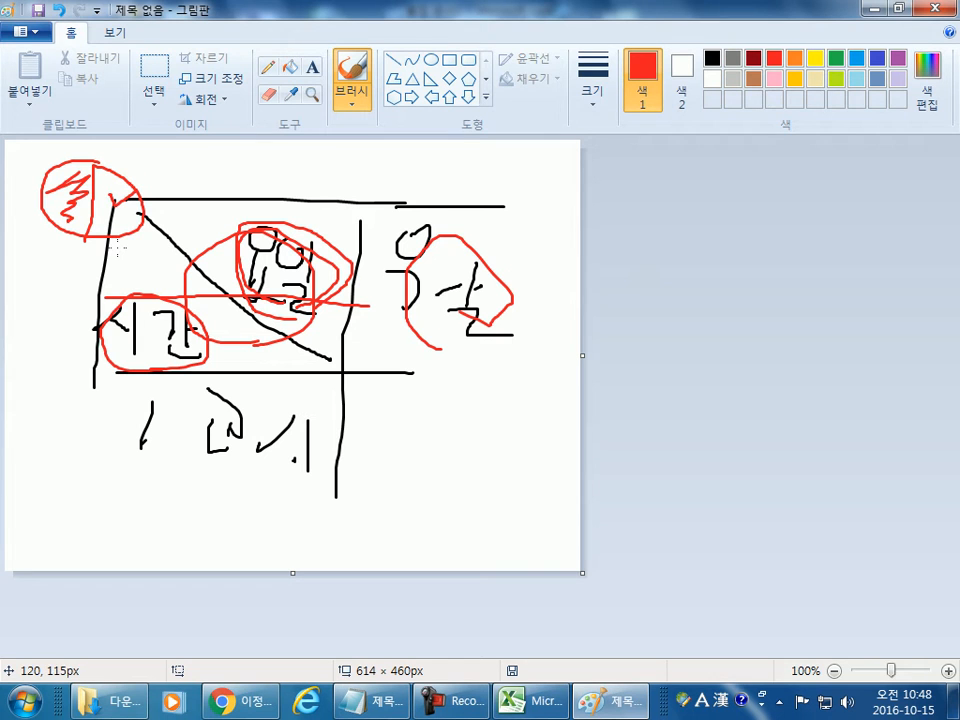
click(936, 8)
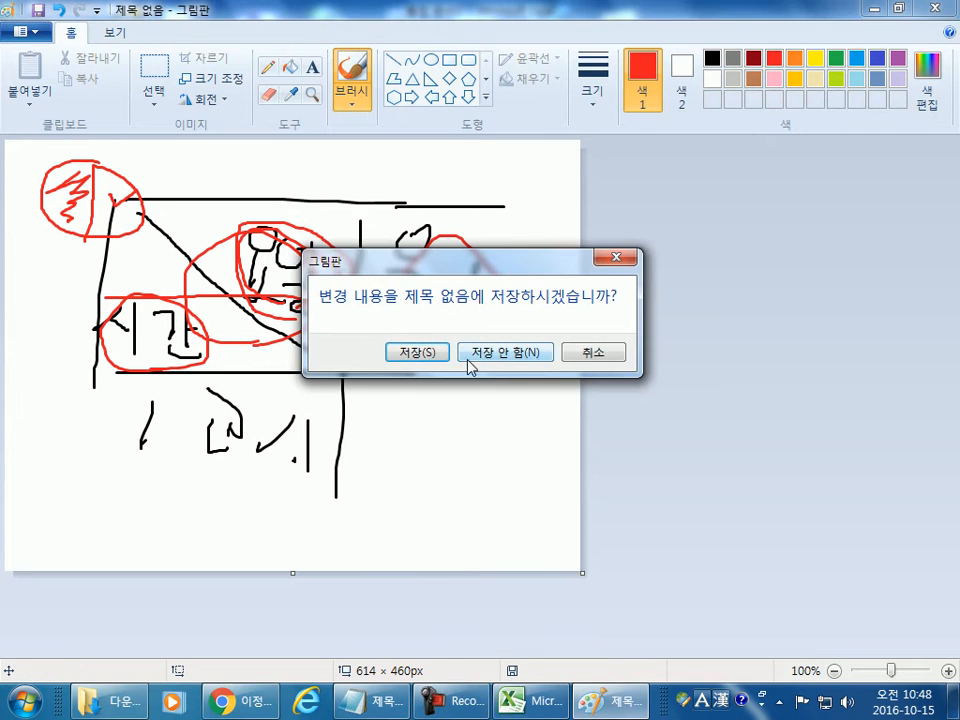
click(469, 360)
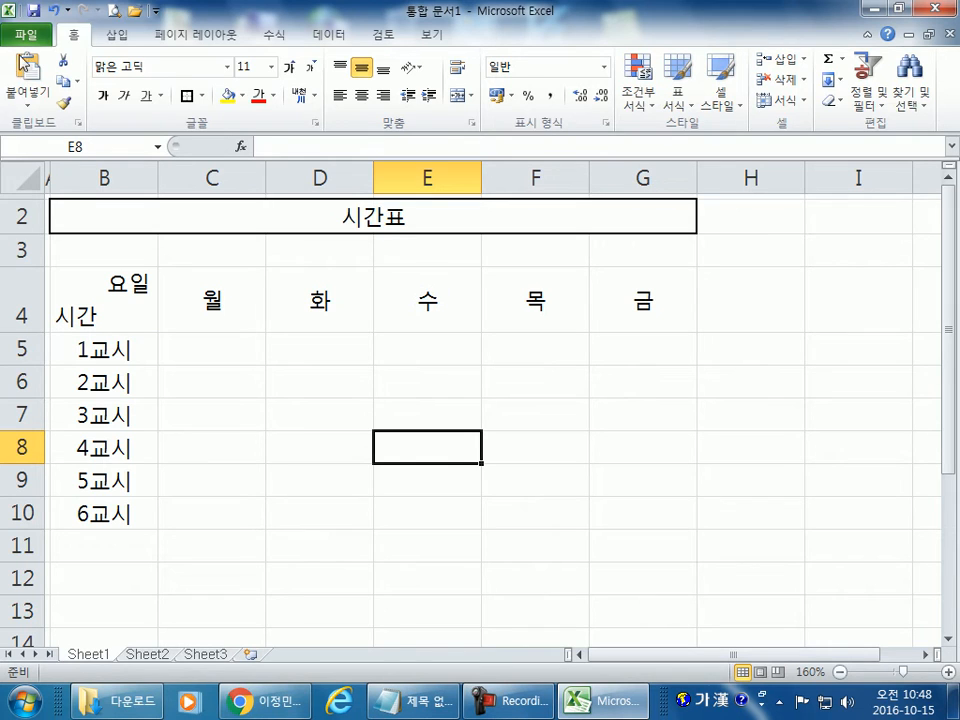
Open the Symbol dialog for cell D7 and move it above the cell
click(117, 34)
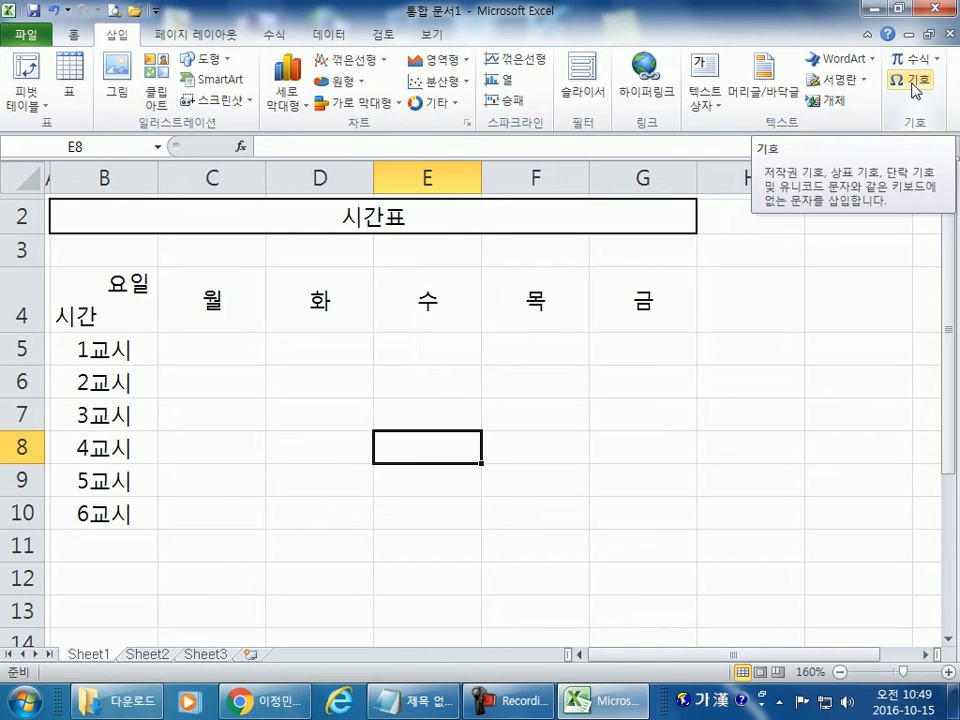
scroll(399, 259, down, 4)
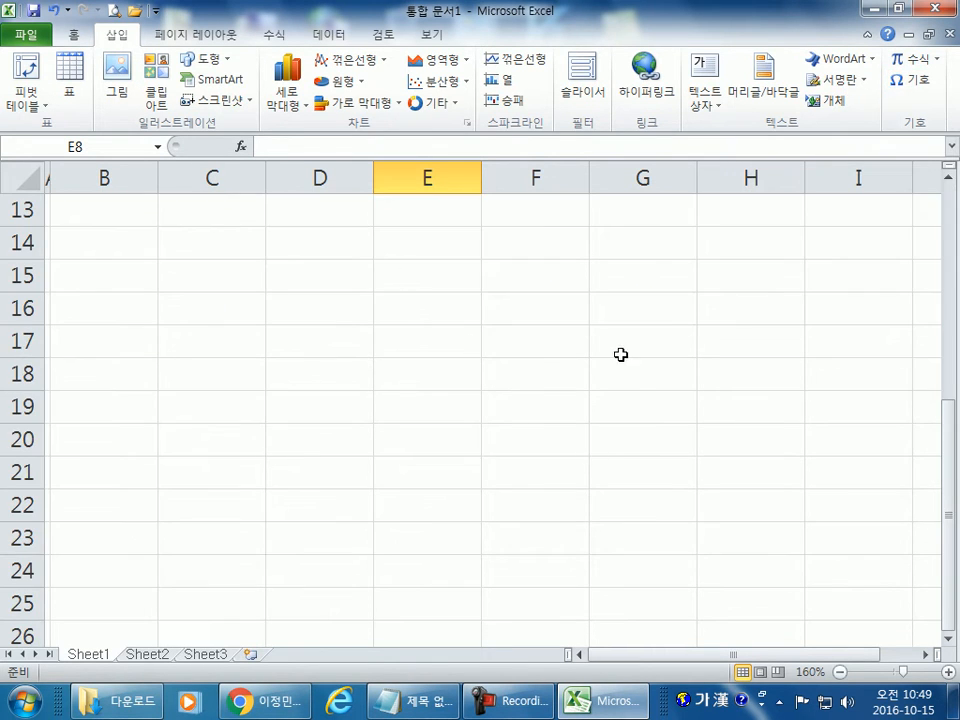
scroll(477, 420, up, 4)
click(432, 382)
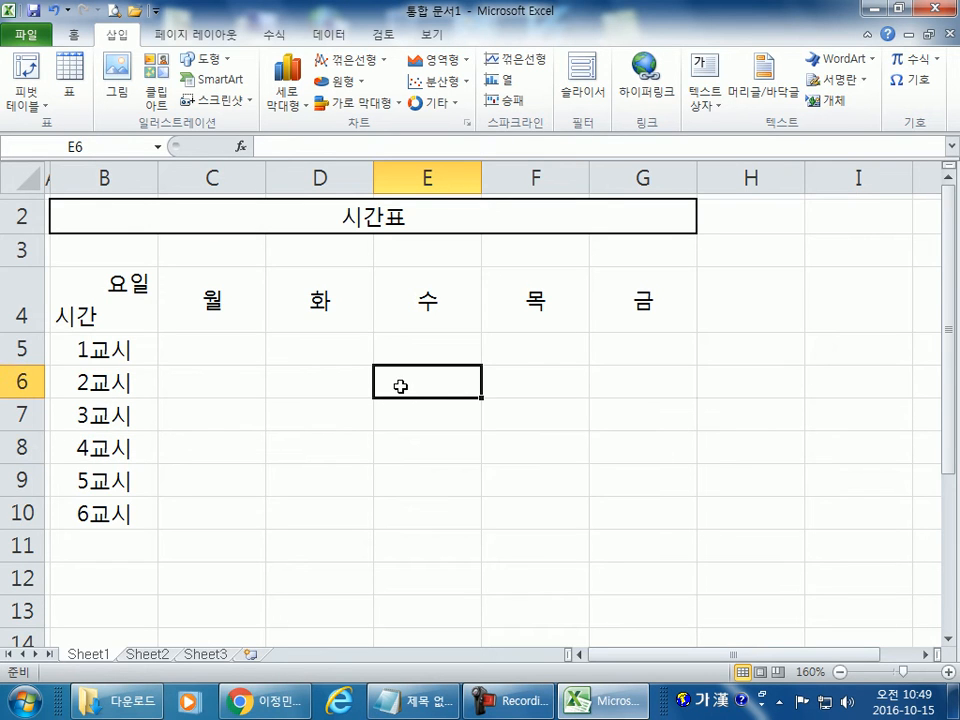
click(294, 360)
click(330, 416)
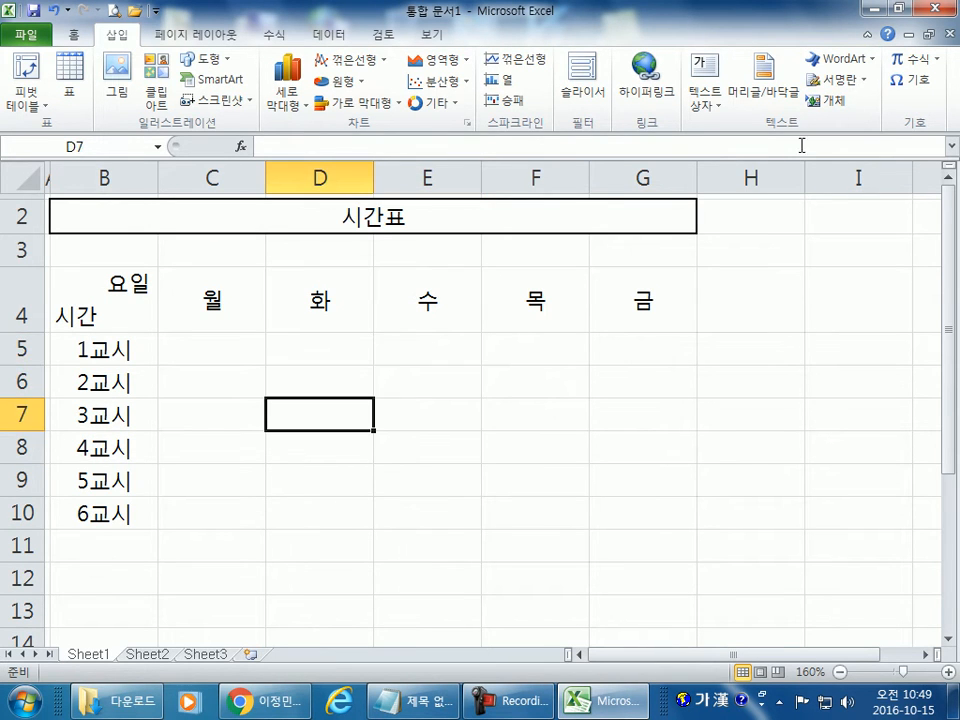
click(912, 90)
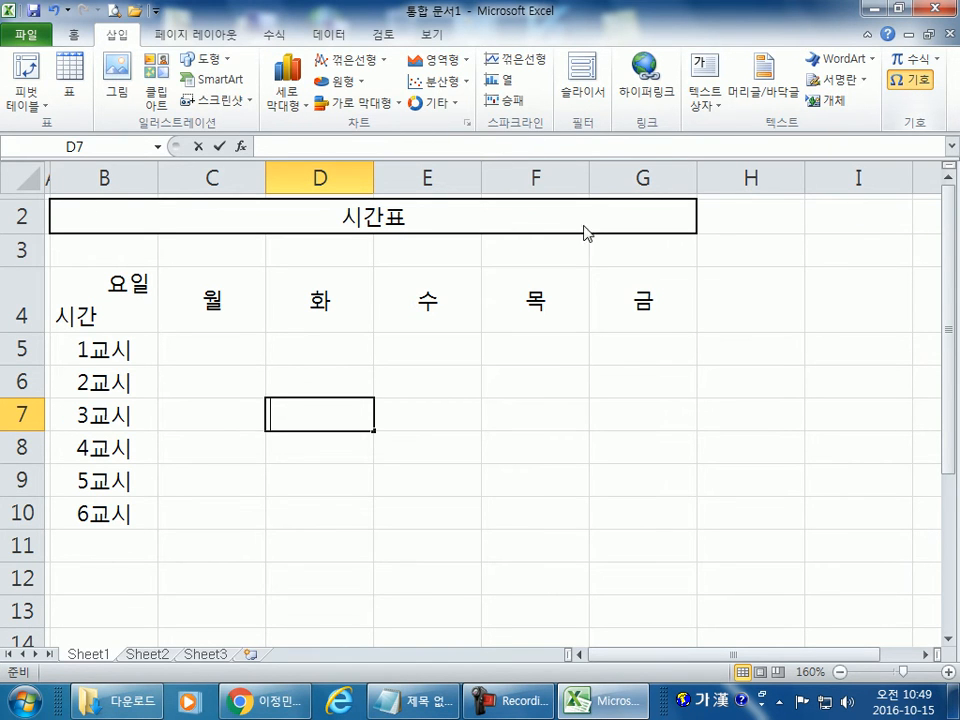
drag(364, 168, 490, 73)
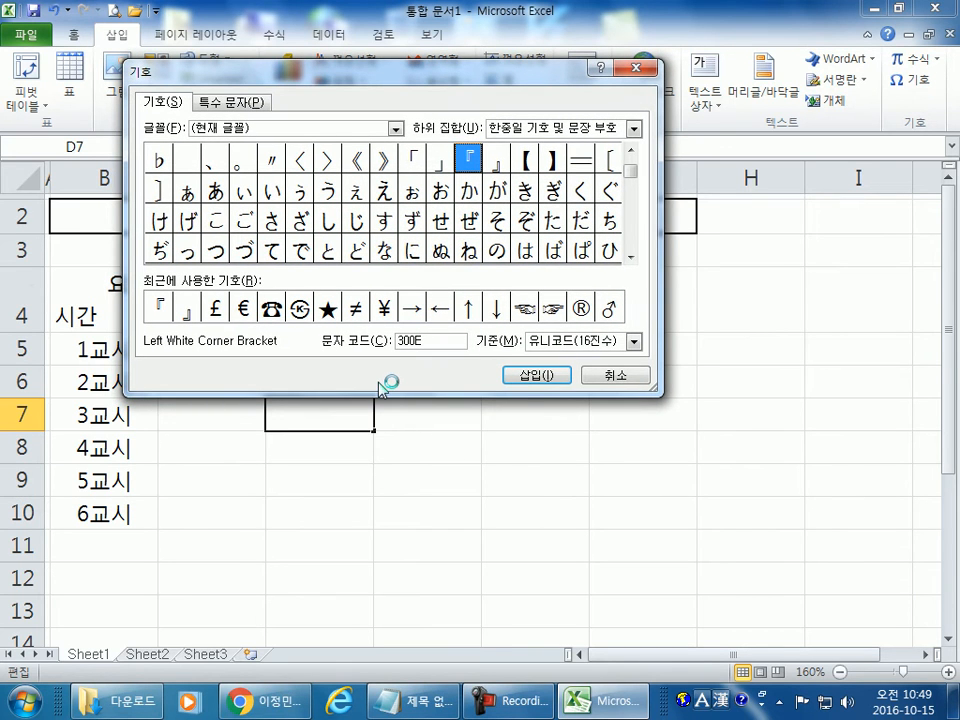
Look through the special characters list, and check the corner brackets, angle bracket and hiragana symbols in the symbol grid
click(259, 101)
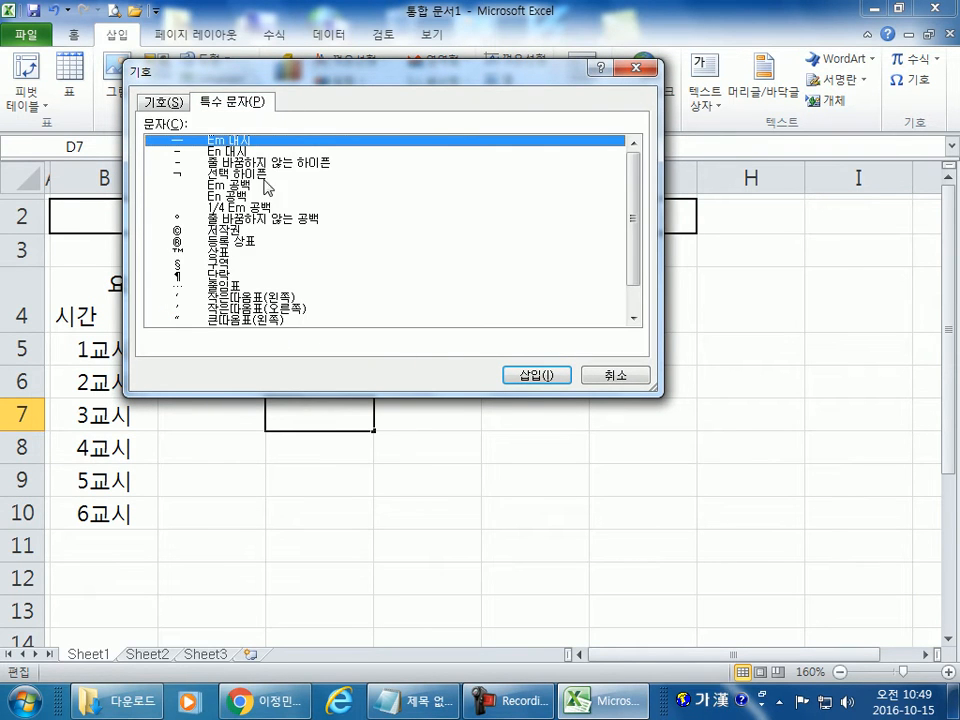
scroll(188, 182, down, 1)
scroll(188, 182, up, 1)
click(165, 102)
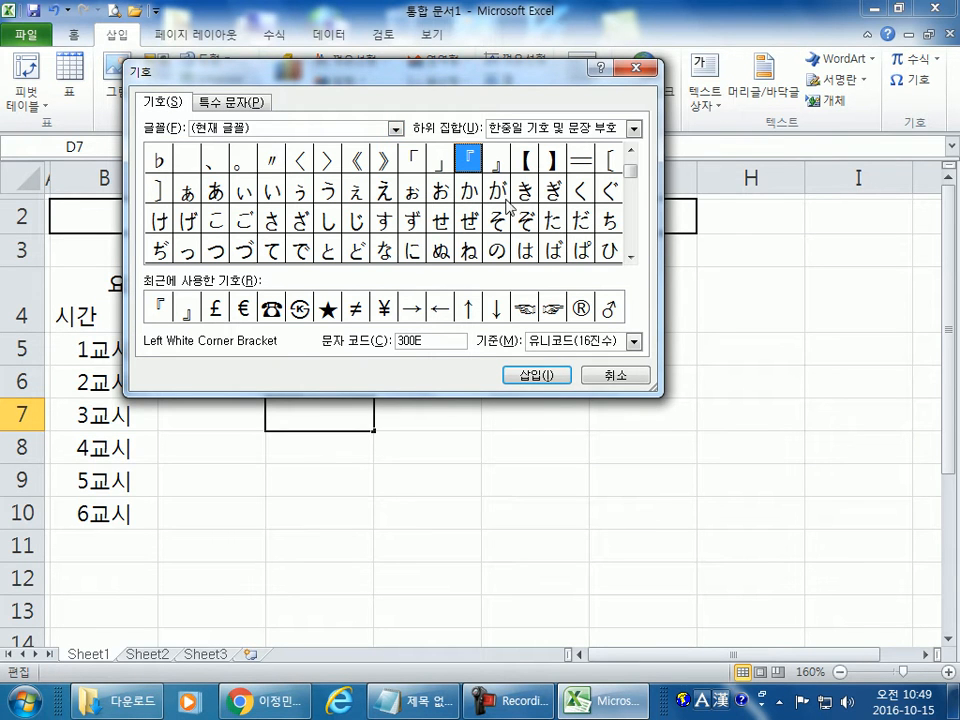
click(410, 157)
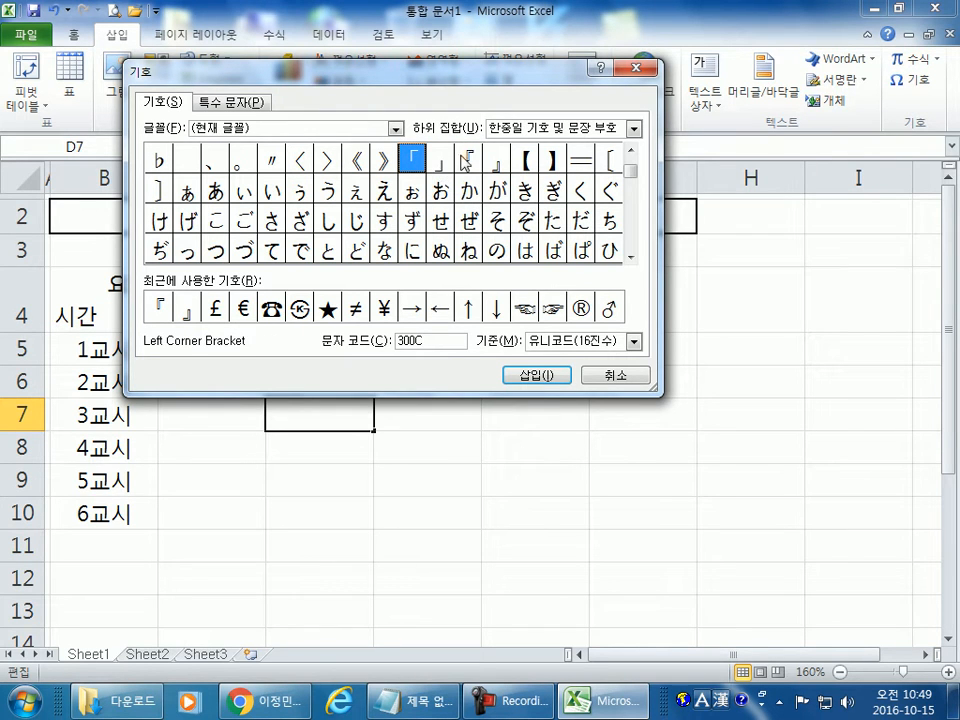
click(468, 157)
click(410, 158)
click(300, 160)
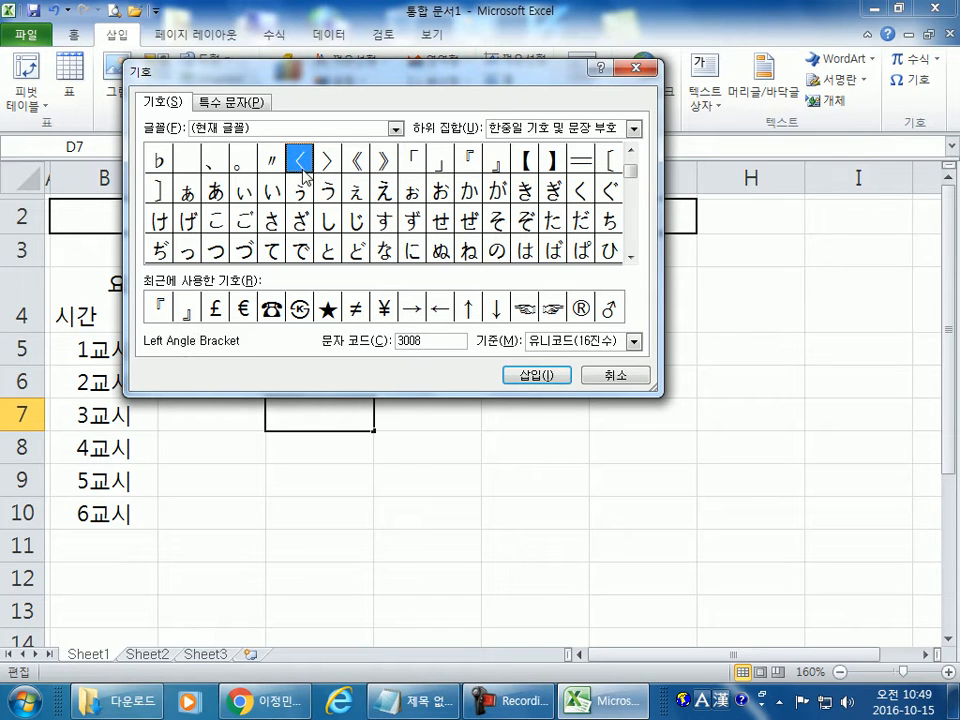
click(330, 224)
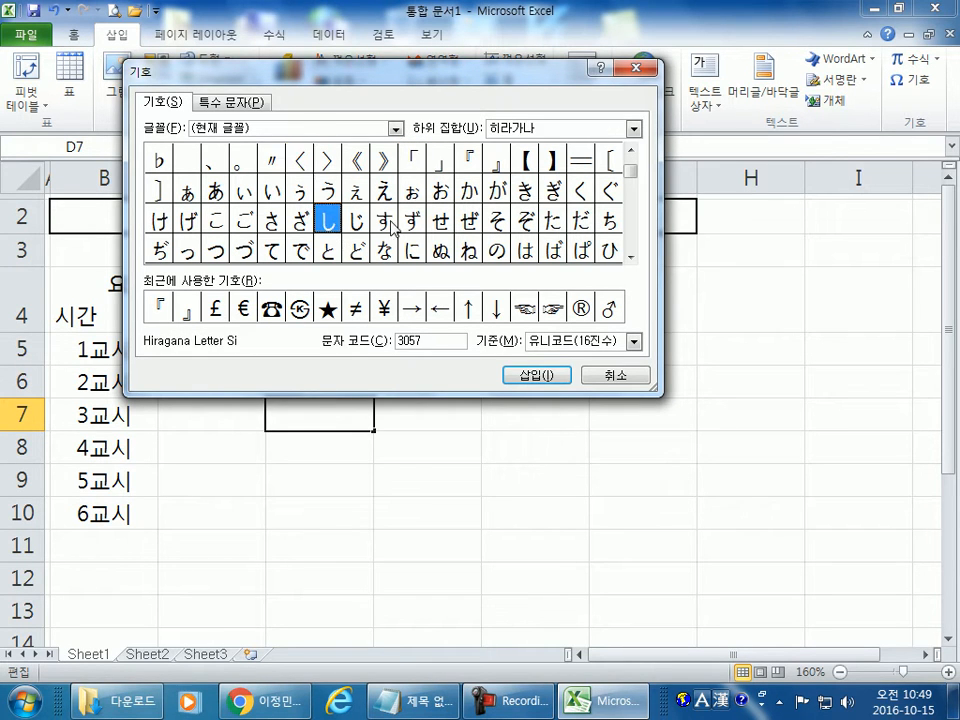
Browse the Hangul syllable, 한글 호환 자모 and 도형 symbol subsets, and check the half-black circle symbols
mouse_move(629, 175)
mouse_down()
mouse_move(629, 152)
mouse_move(629, 186)
mouse_up()
scroll(632, 258, down, 5)
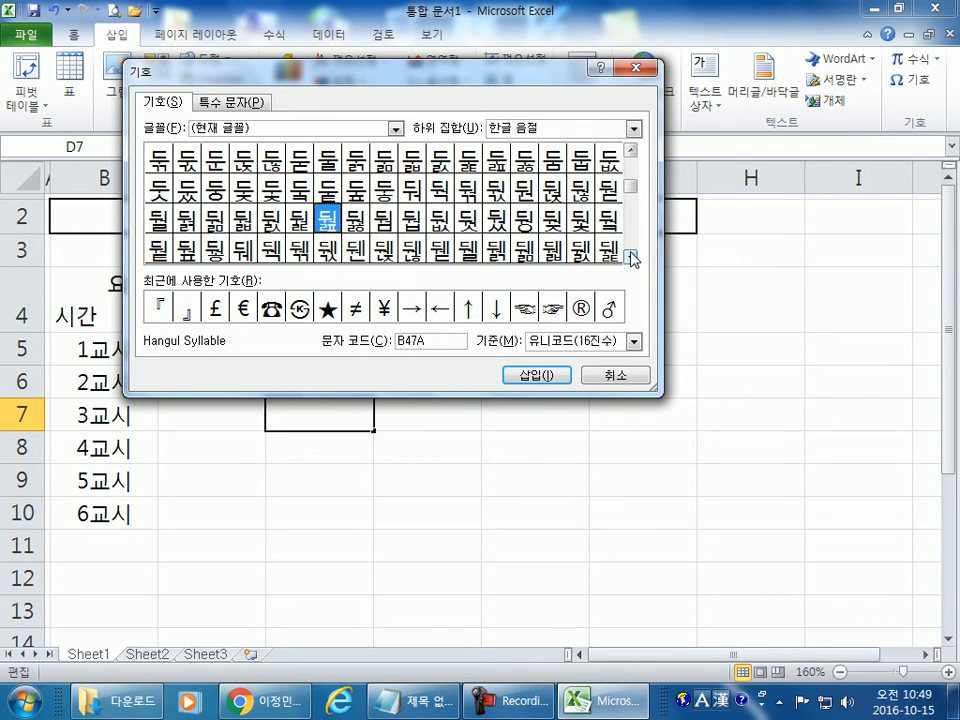
click(634, 129)
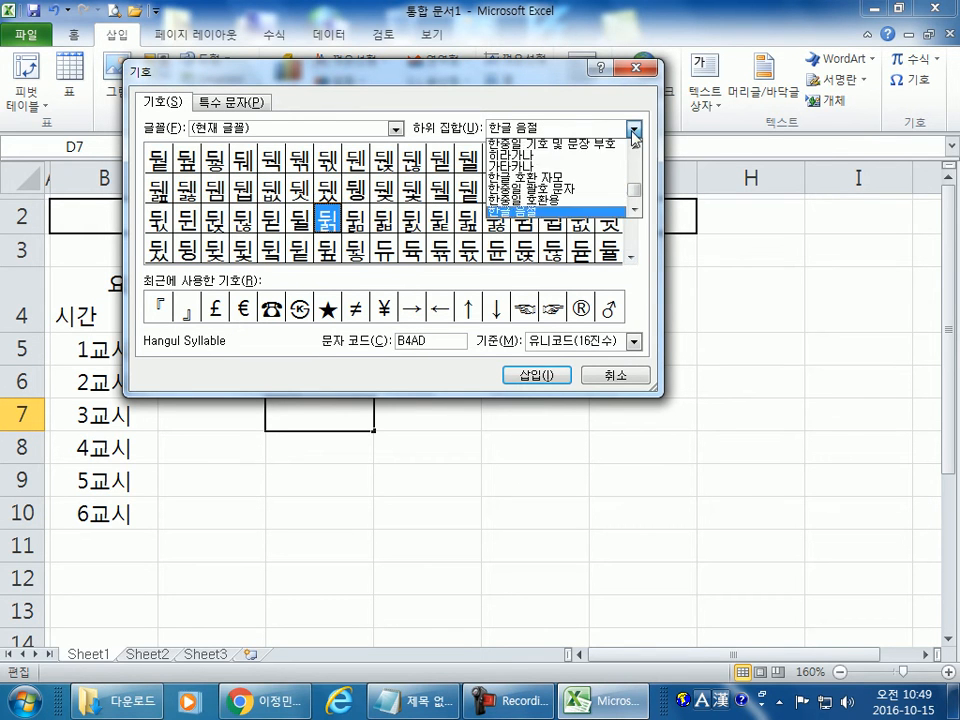
click(527, 180)
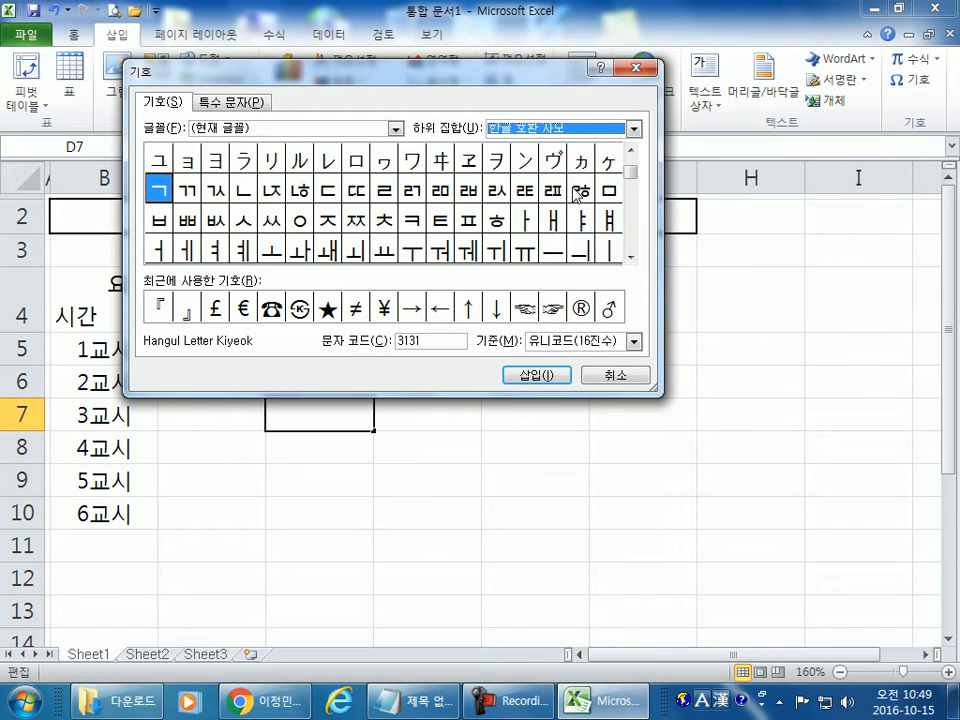
click(634, 129)
scroll(545, 170, up, 2)
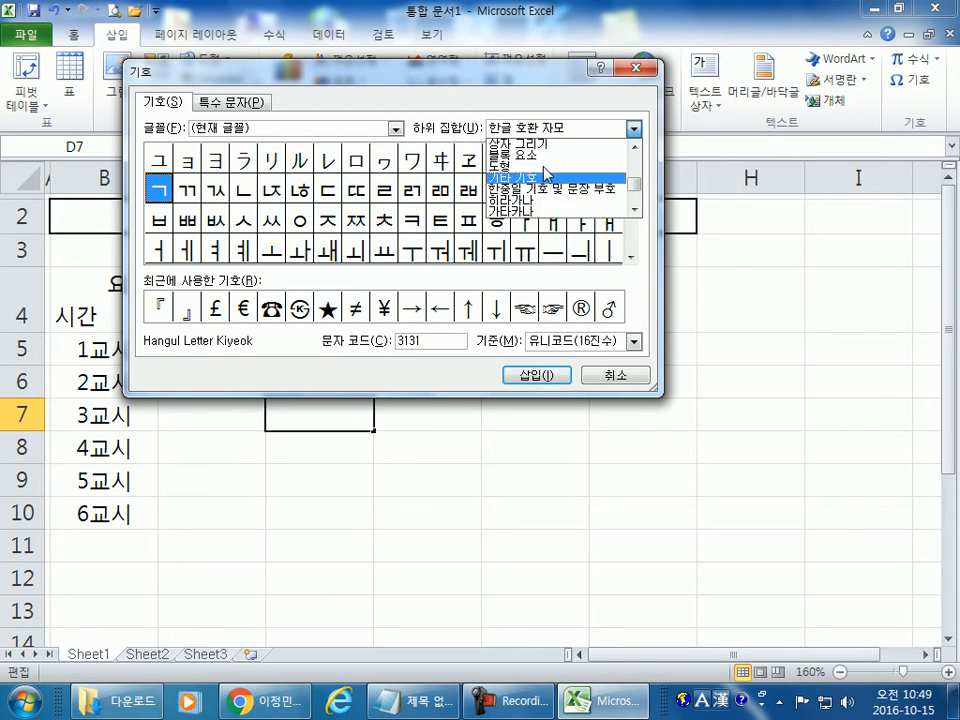
click(545, 176)
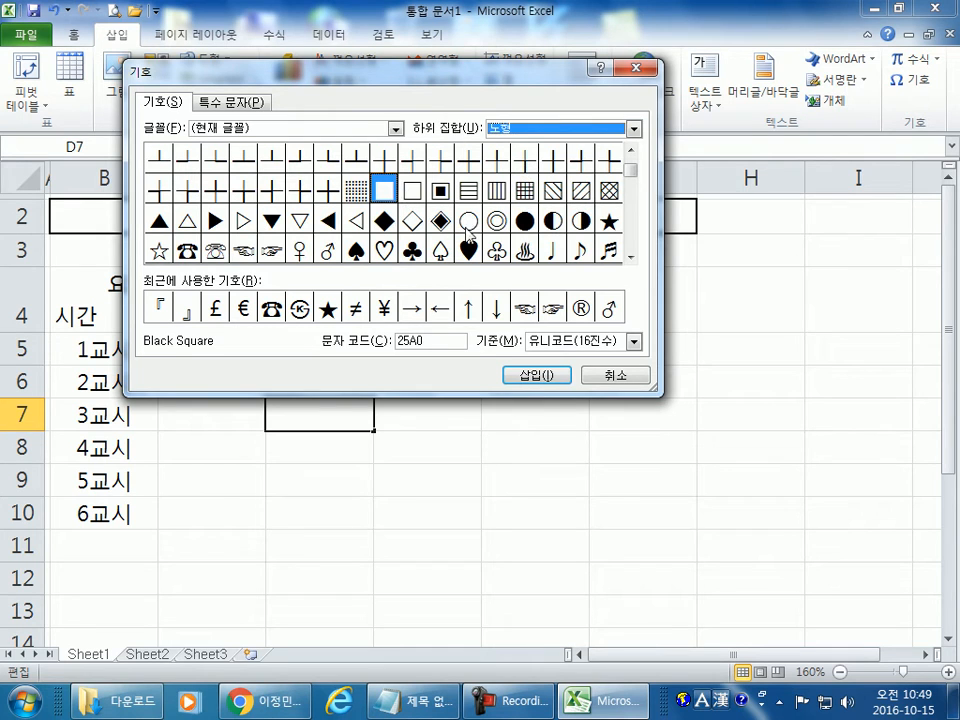
click(577, 221)
click(552, 222)
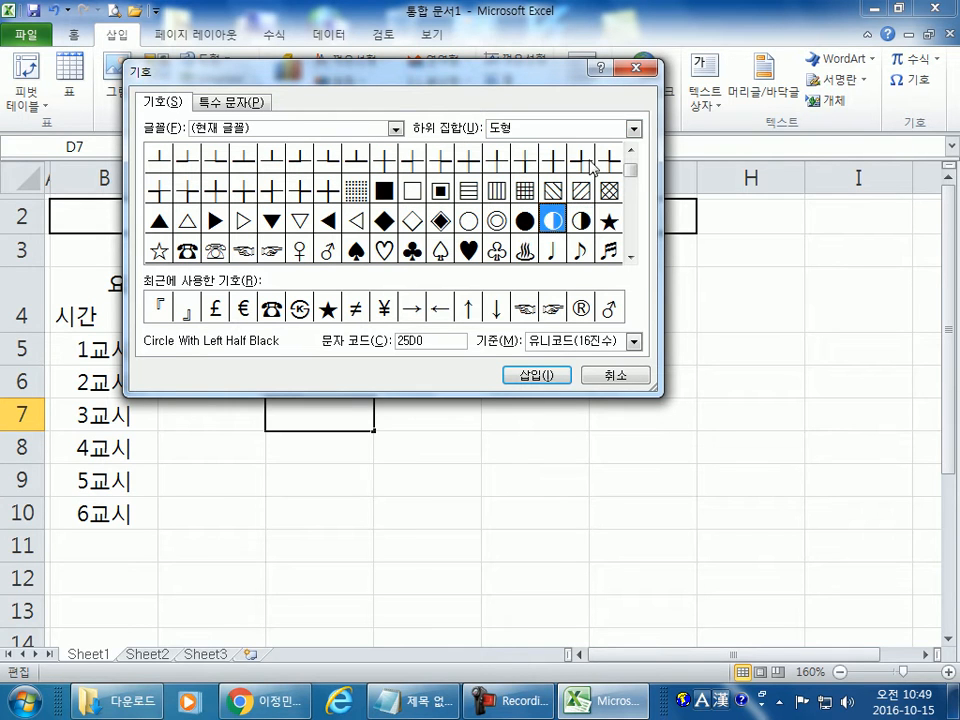
Try inserting the black star symbol ★ into cell D7, and discard the entry
click(634, 129)
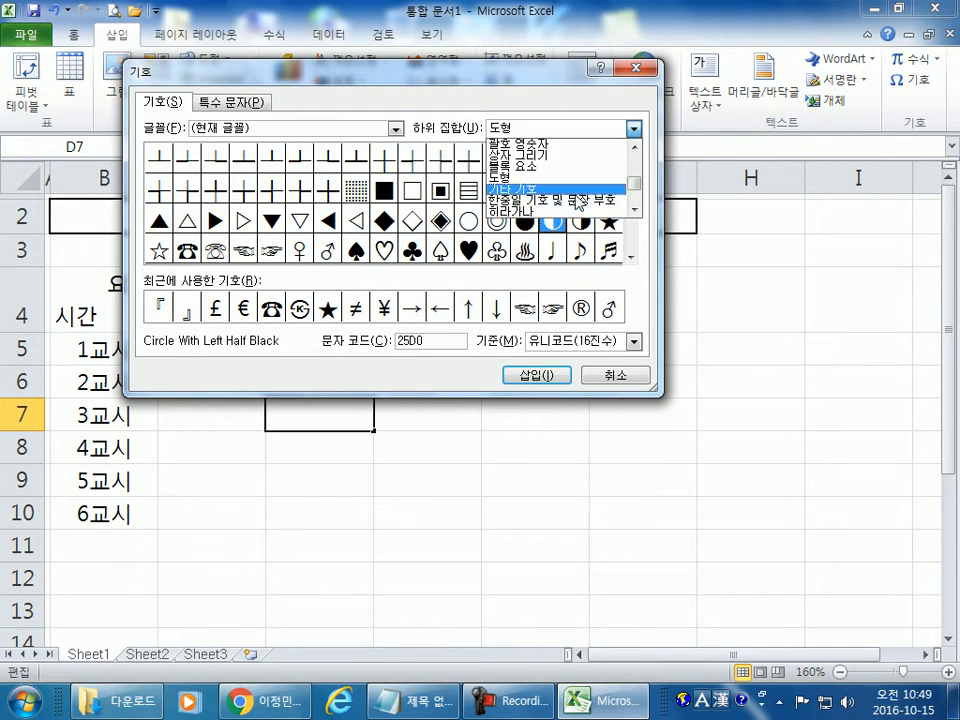
click(519, 181)
click(584, 222)
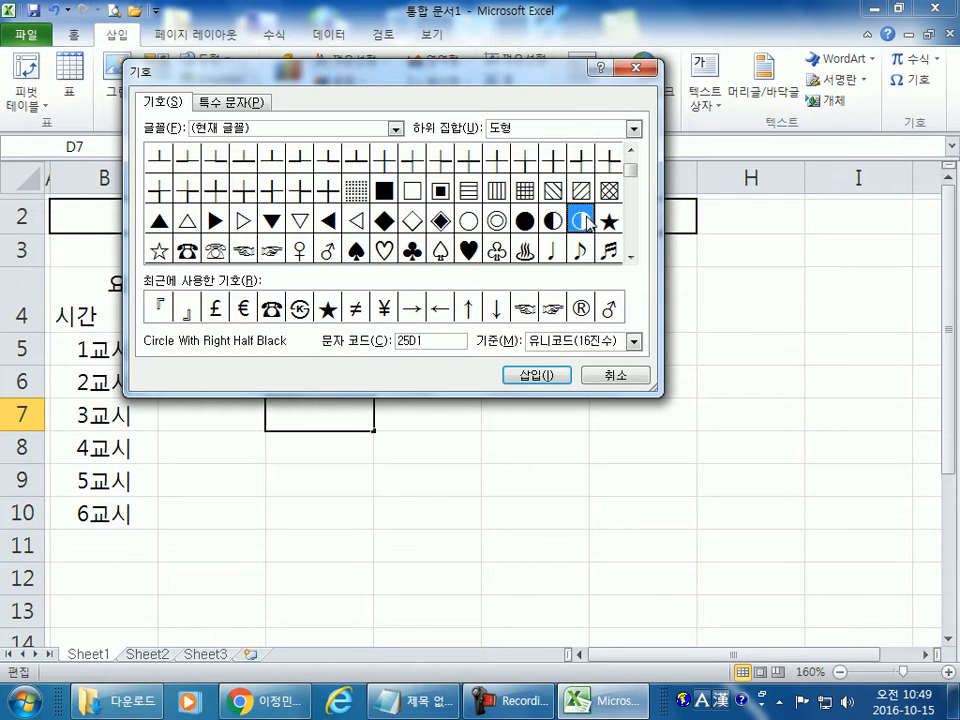
click(609, 221)
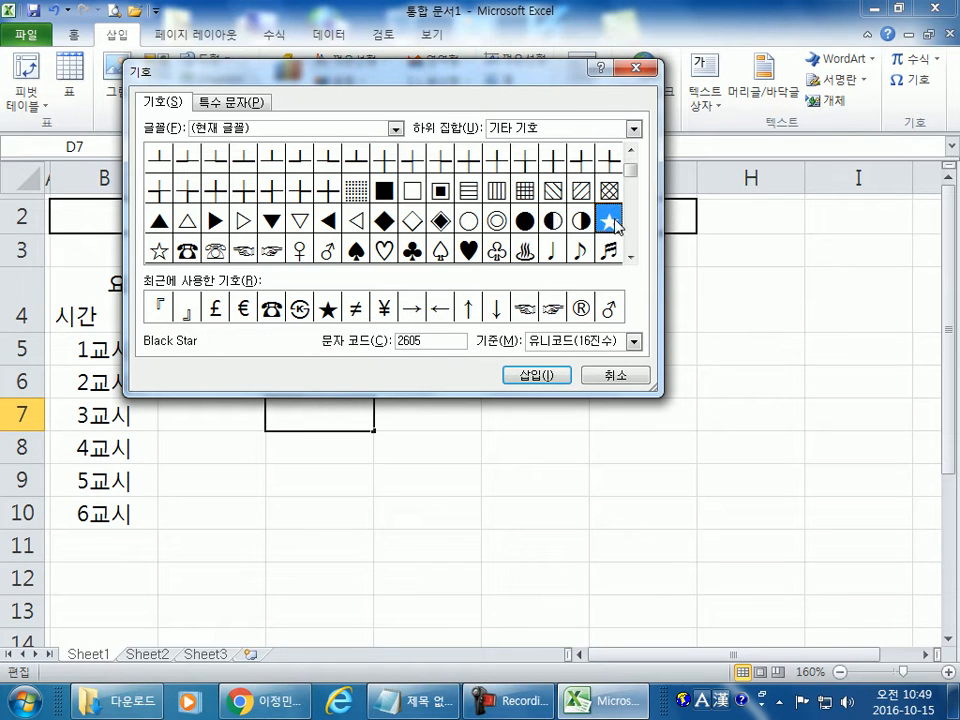
click(543, 377)
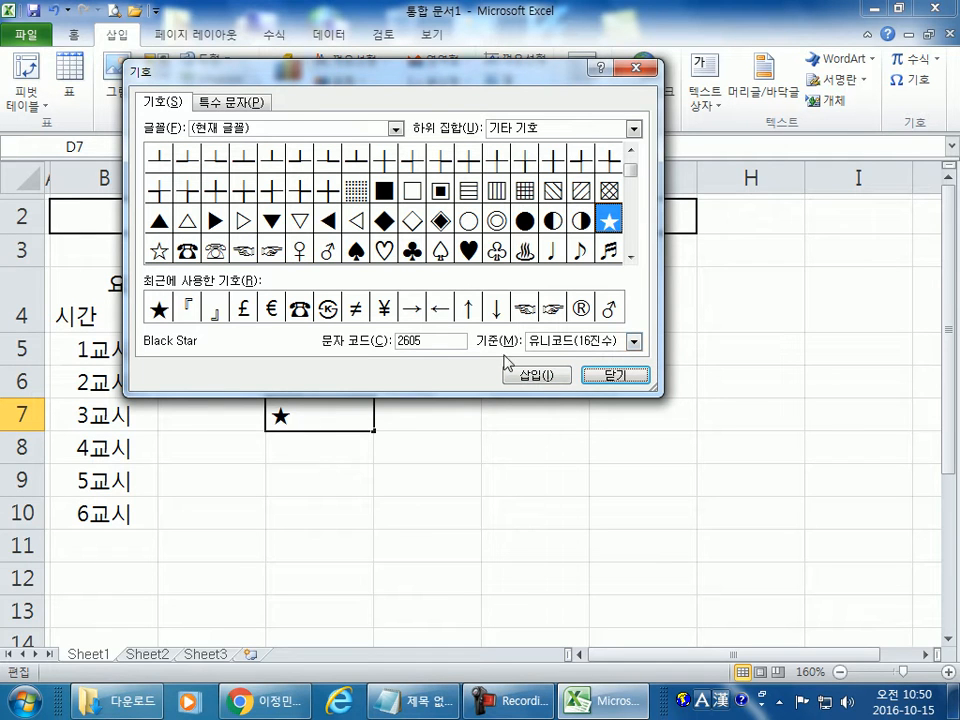
click(612, 375)
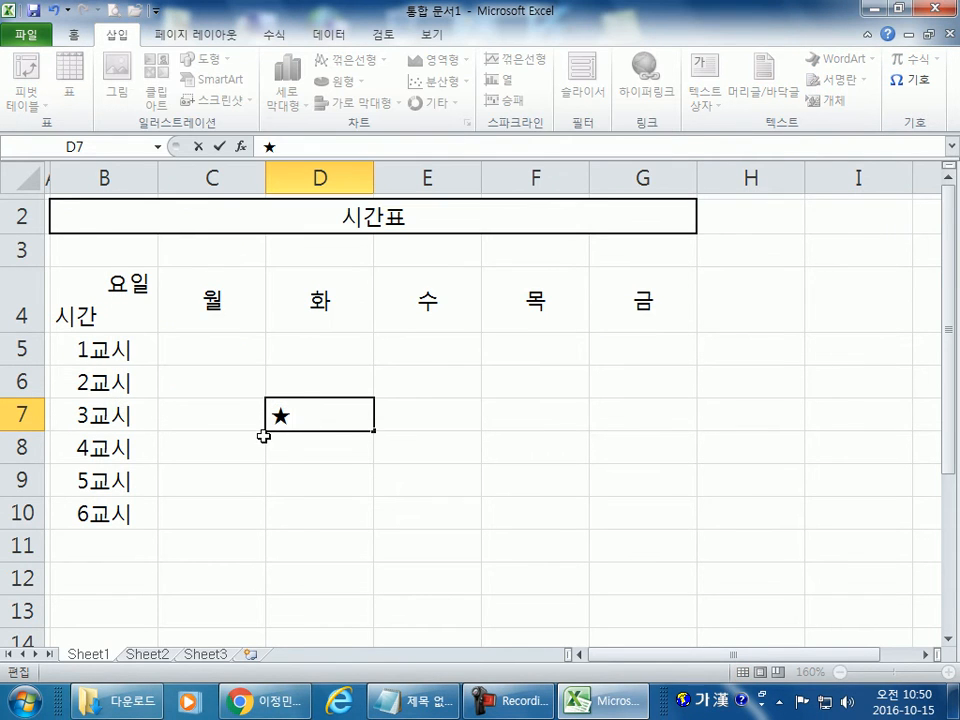
key(Escape)
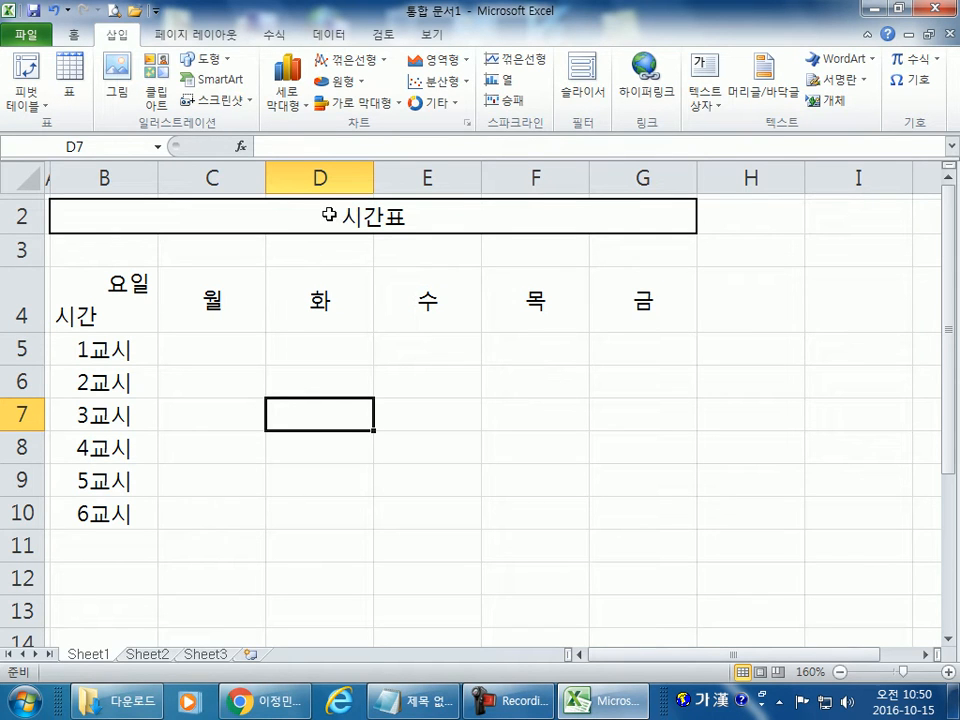
Insert the left-half-black circle ◐ from the 도형 subset in front of the title 시간표 in B2
double_click(329, 214)
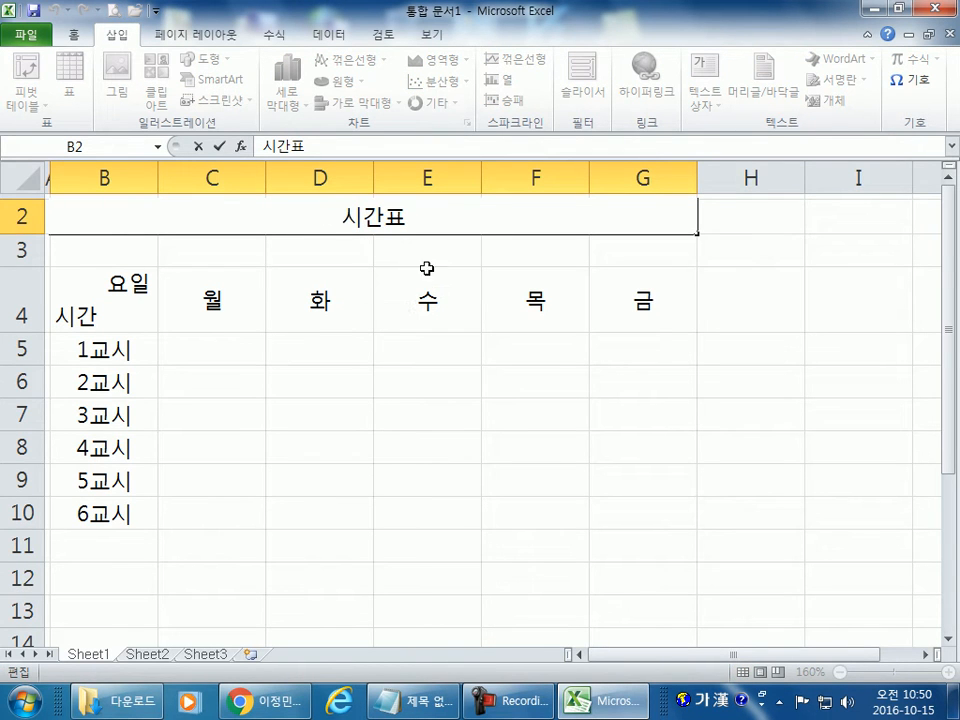
click(921, 88)
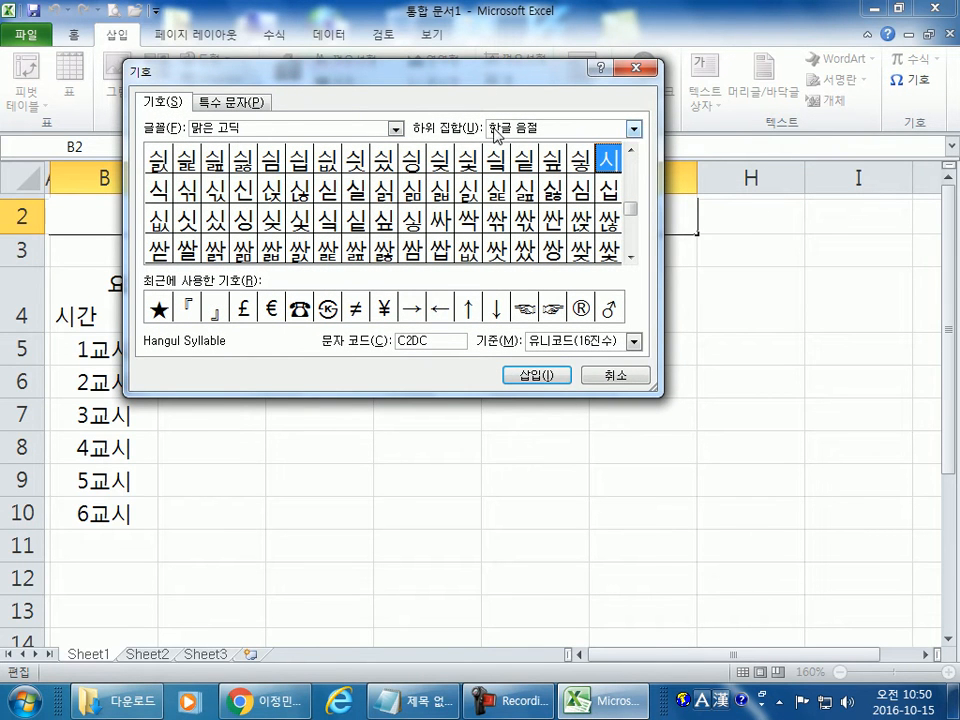
click(633, 129)
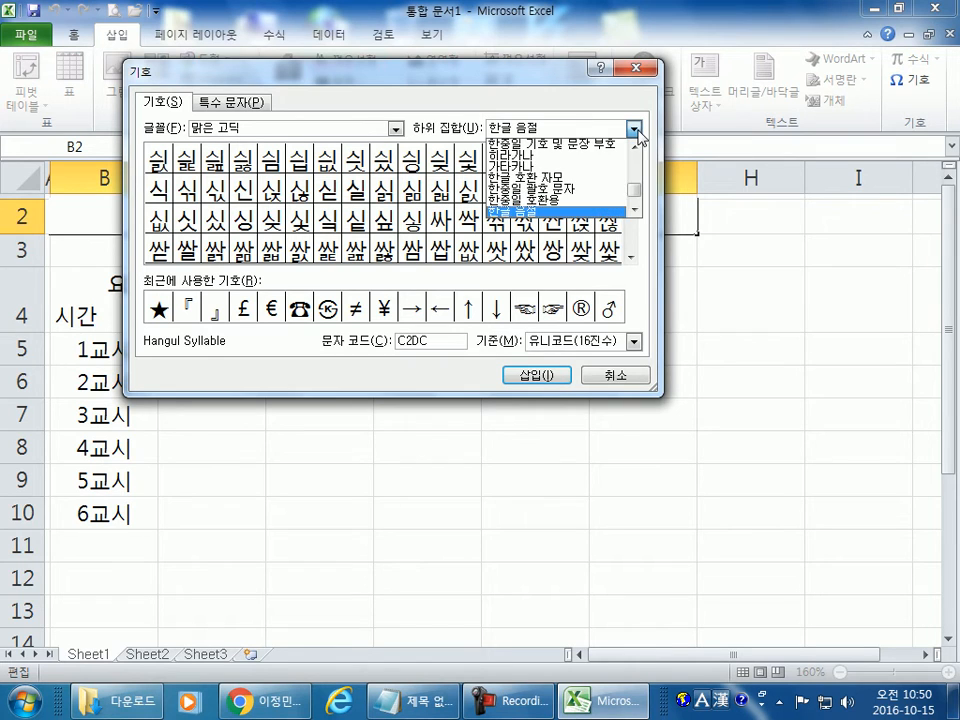
scroll(636, 160, up, 10)
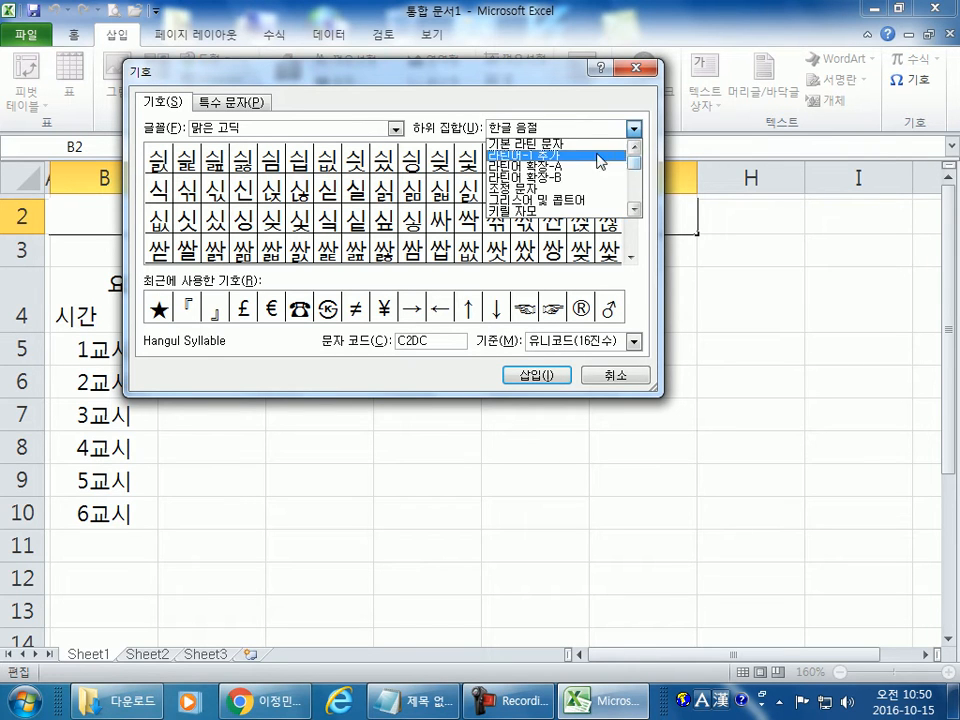
scroll(576, 190, down, 2)
scroll(574, 191, down, 7)
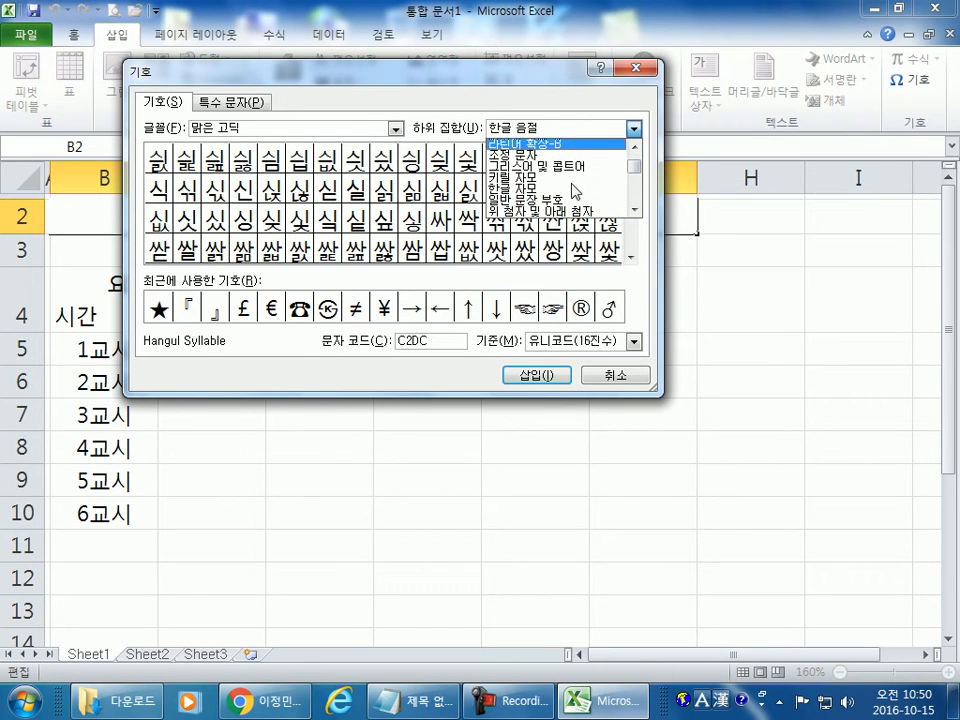
scroll(576, 191, down, 9)
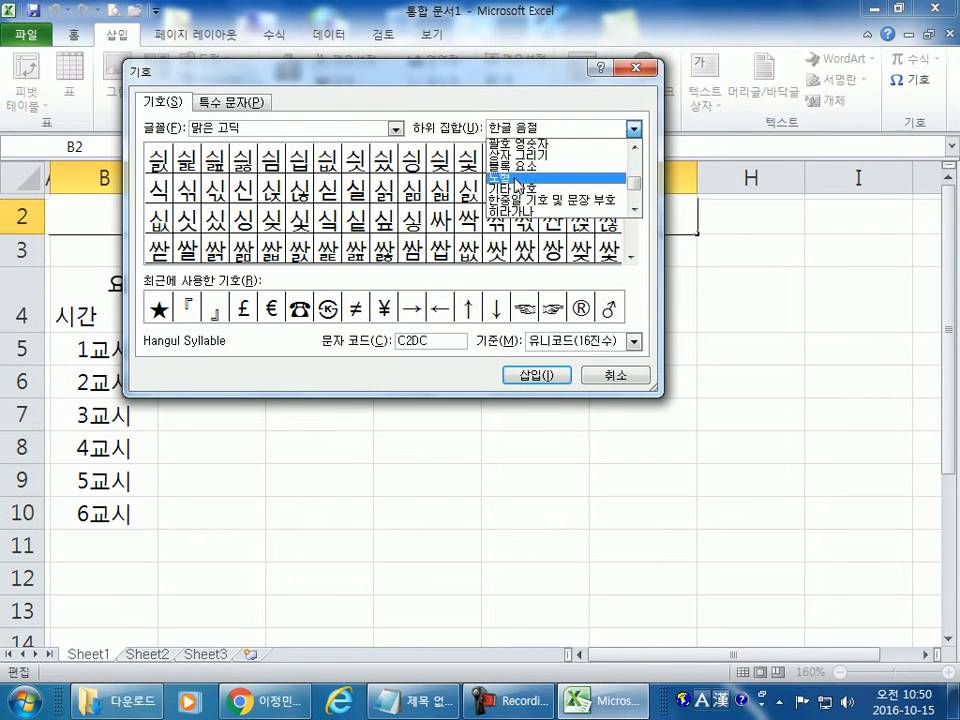
click(516, 181)
click(555, 227)
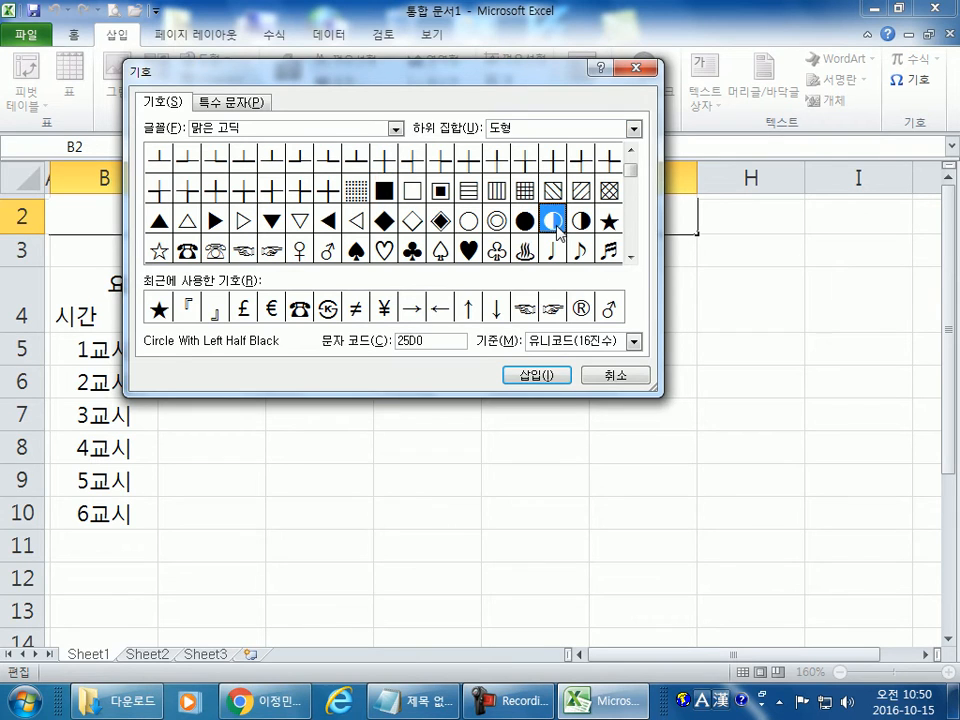
drag(500, 80, 607, 64)
click(645, 360)
drag(379, 58, 612, 53)
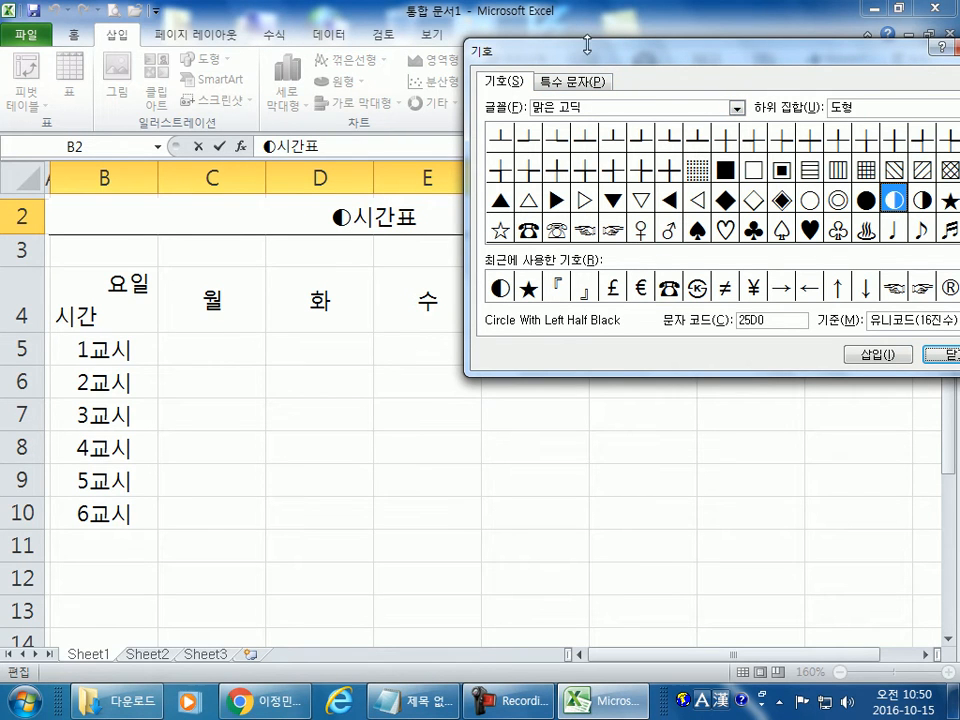
drag(545, 45, 289, 45)
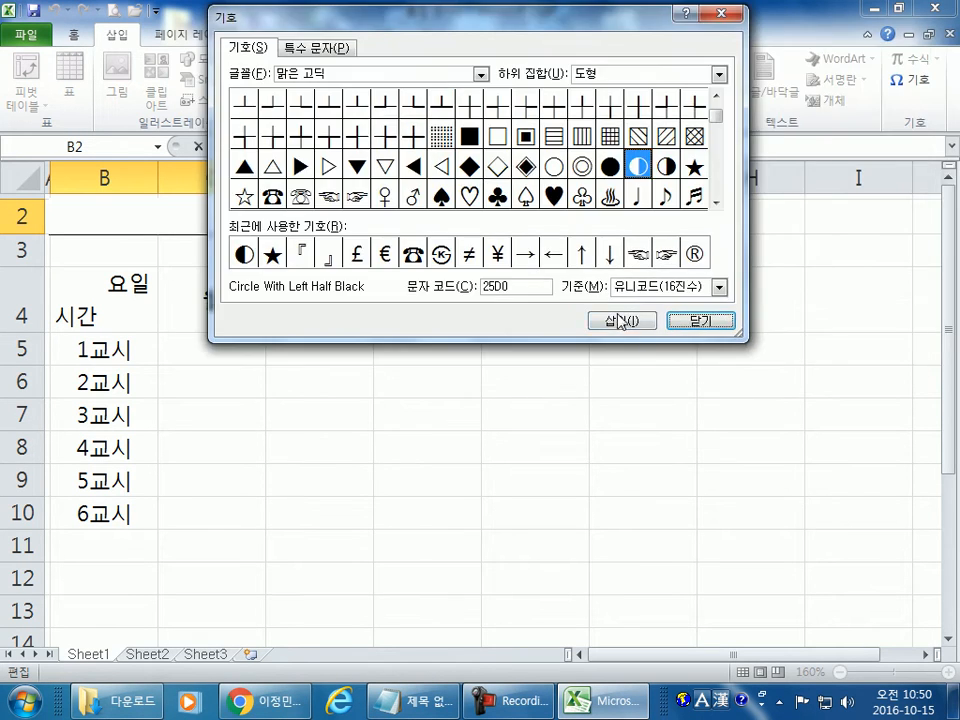
click(703, 321)
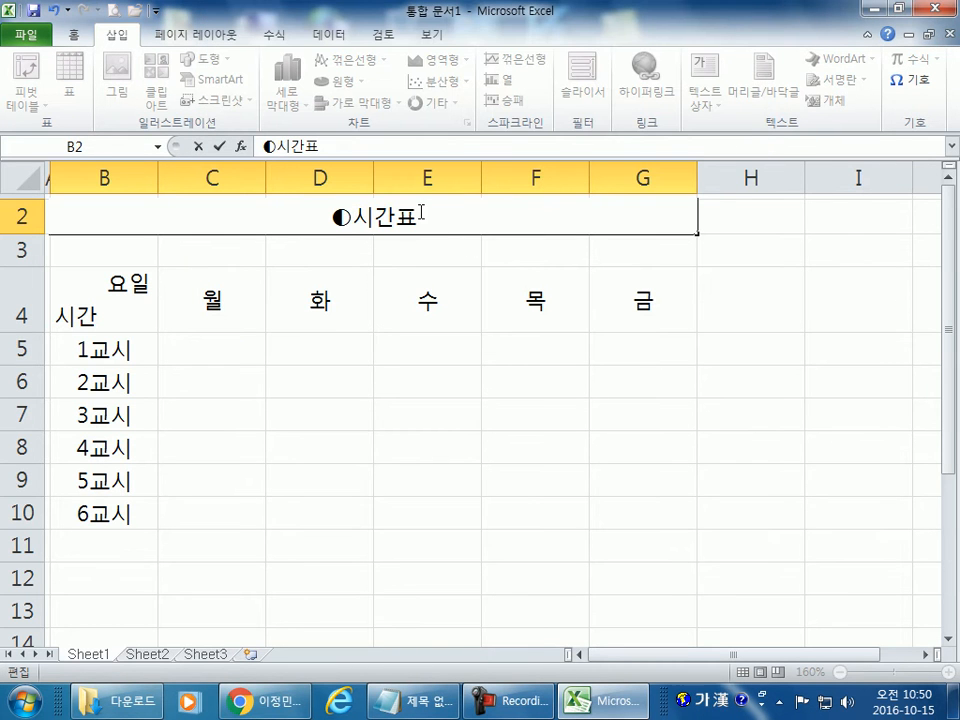
Insert the right-half-black circle ◑ after the title 시간표 in B2
click(905, 79)
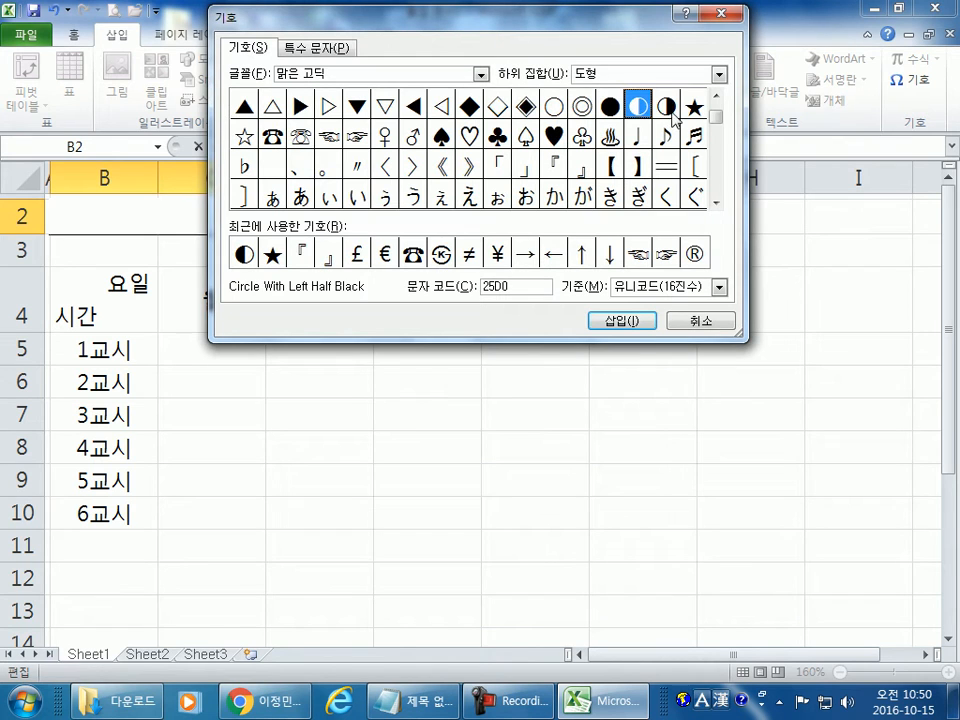
click(667, 108)
click(626, 324)
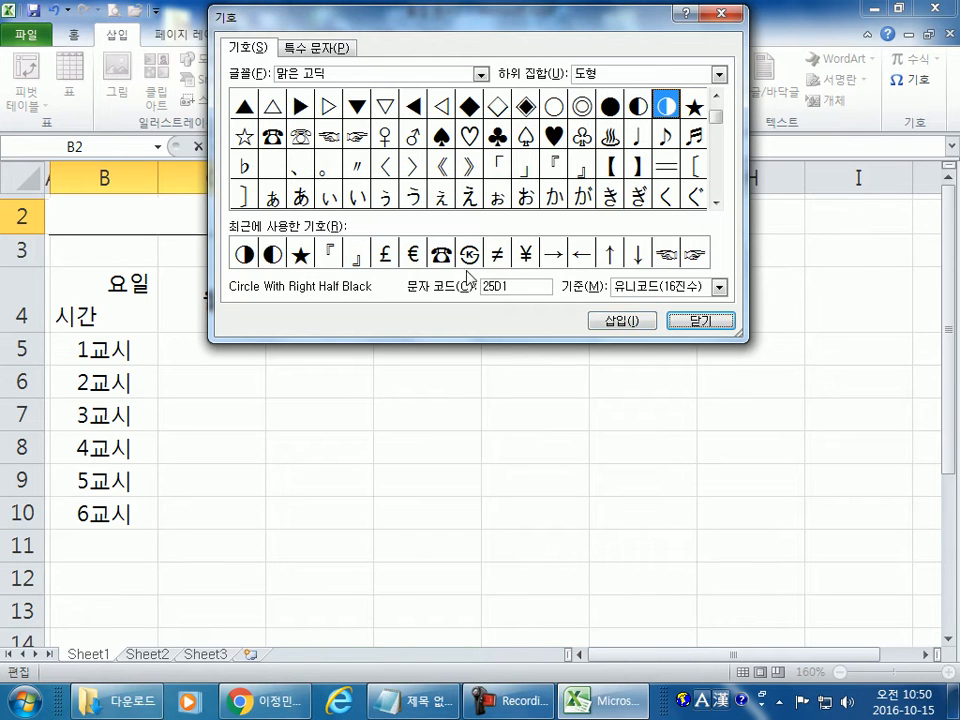
click(686, 322)
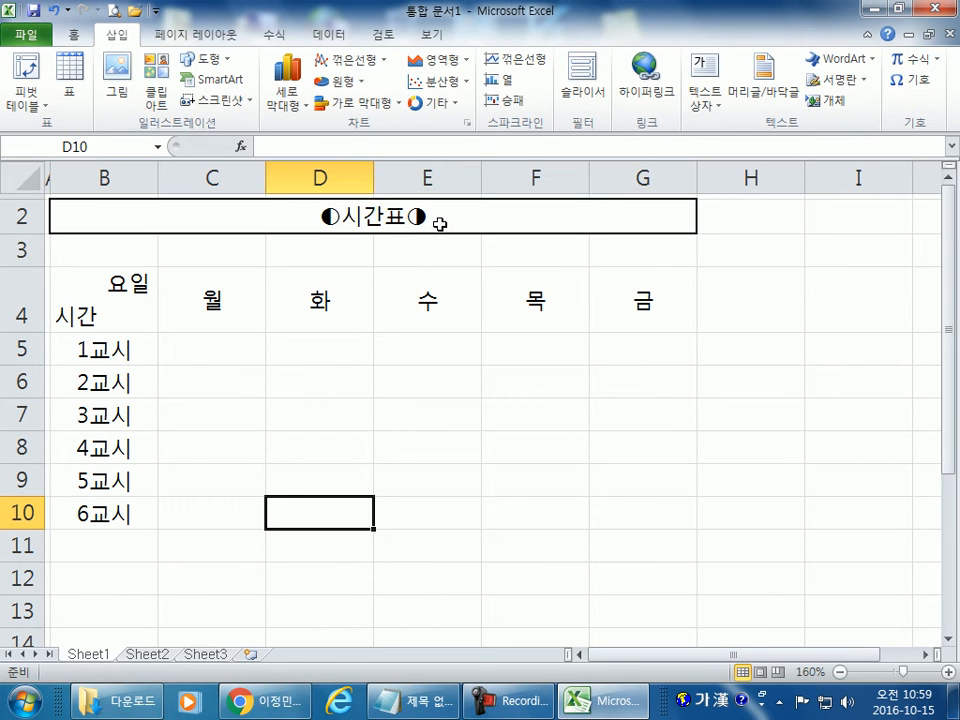
click(918, 86)
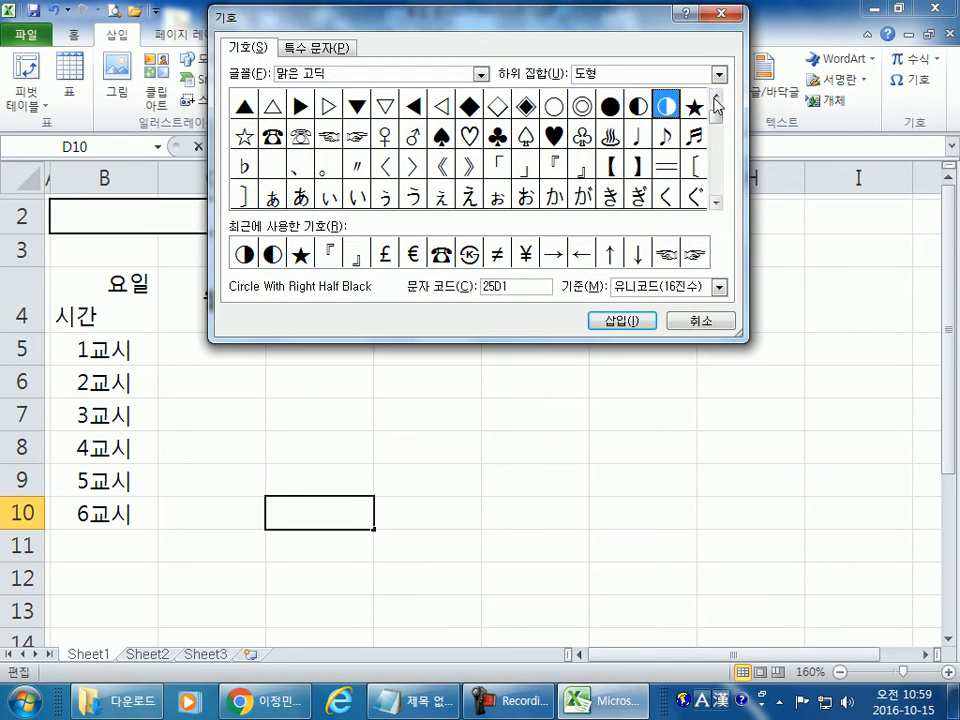
click(719, 74)
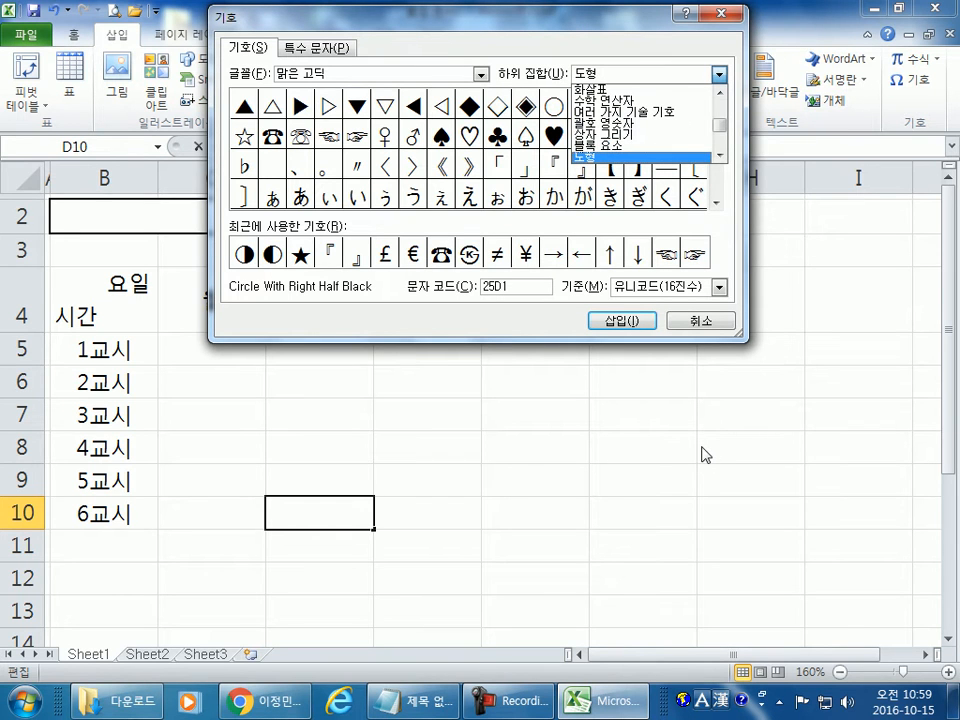
key(Escape)
key(Escape)
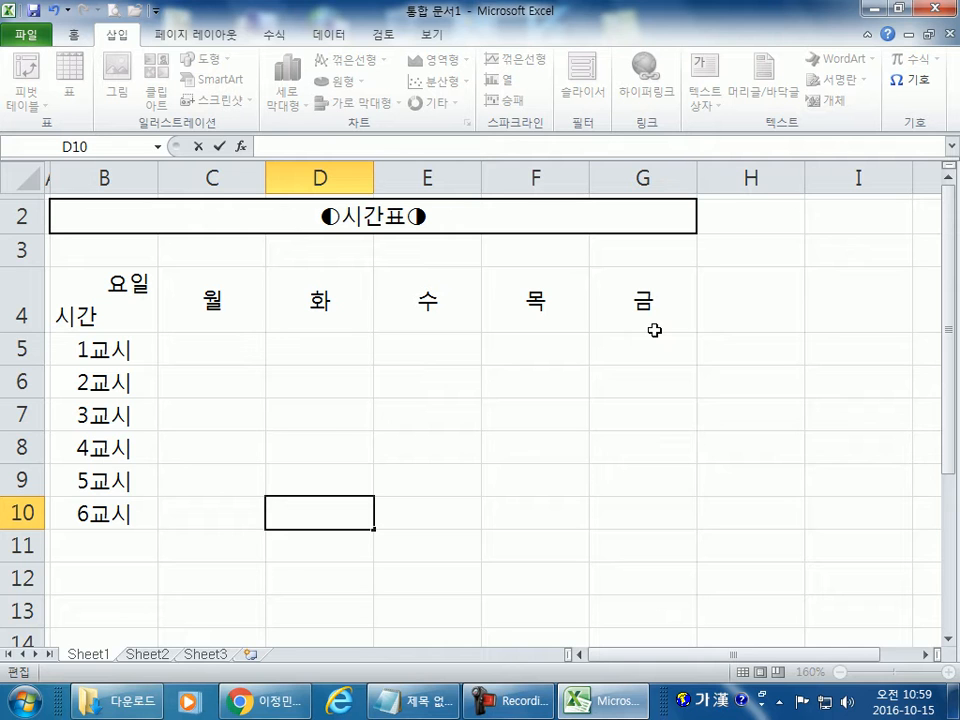
Browse the special characters offered for the consonant ㅁ in cell D5
click(345, 350)
text(ㅁ)
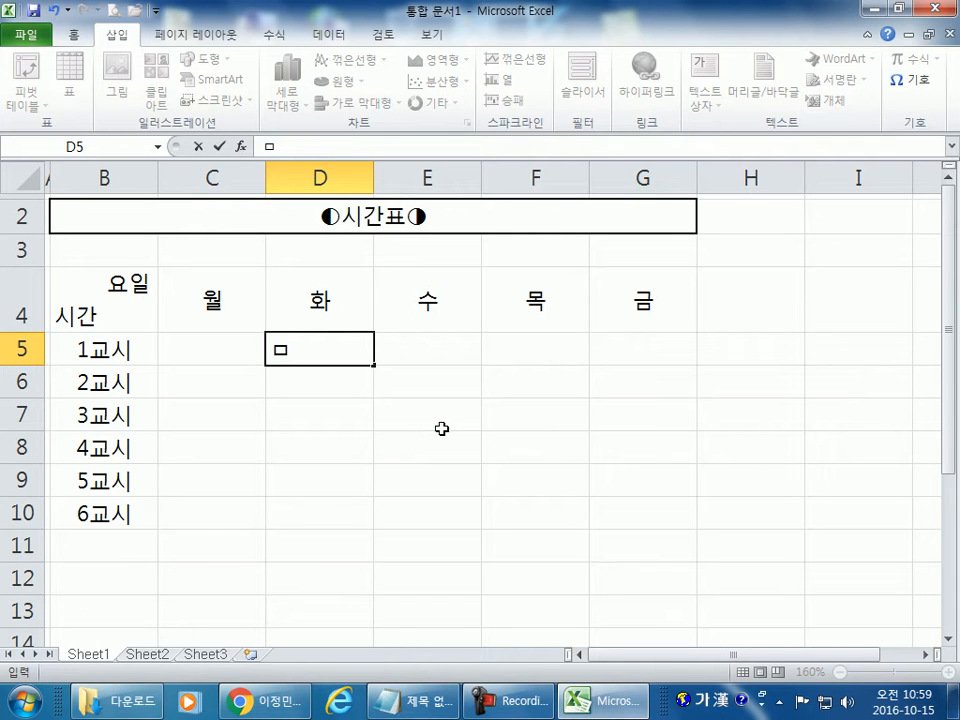
key(Hangul_Hanja)
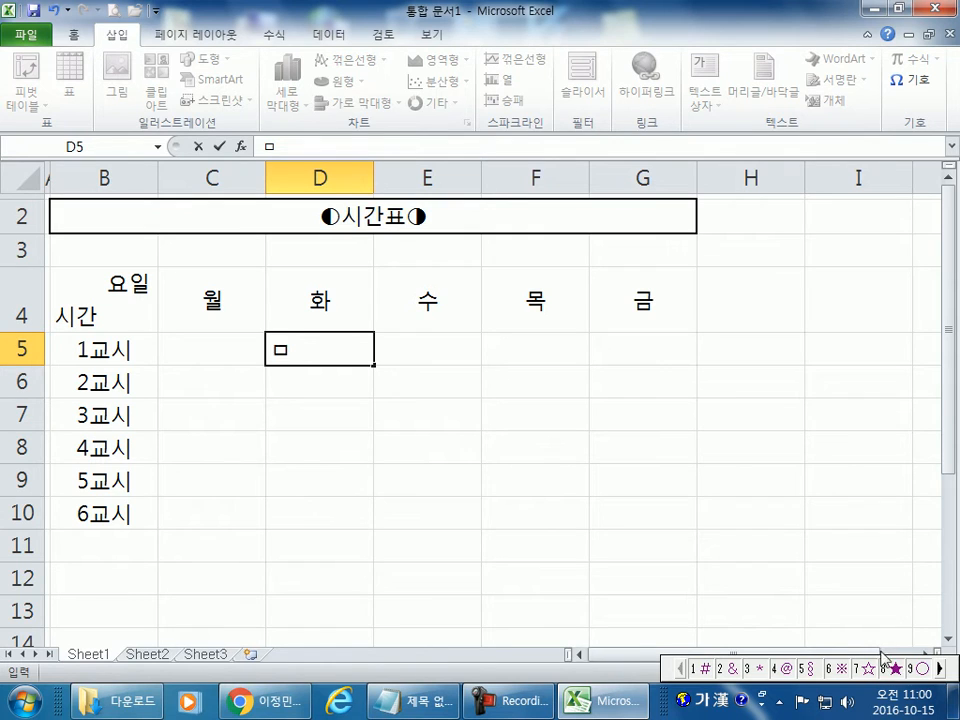
click(942, 672)
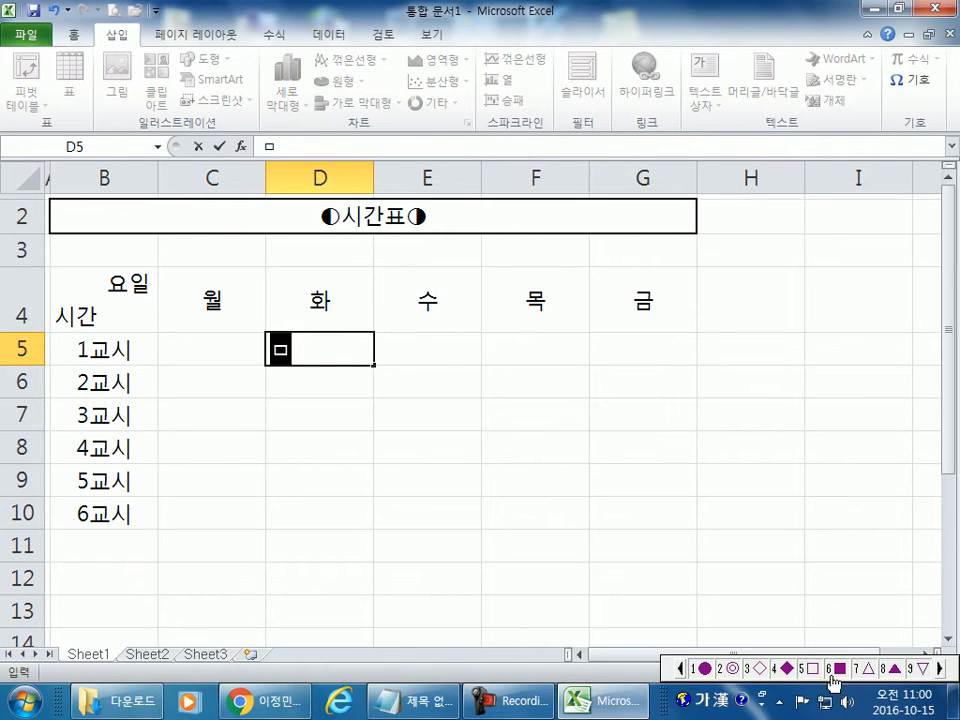
click(940, 670)
click(940, 670)
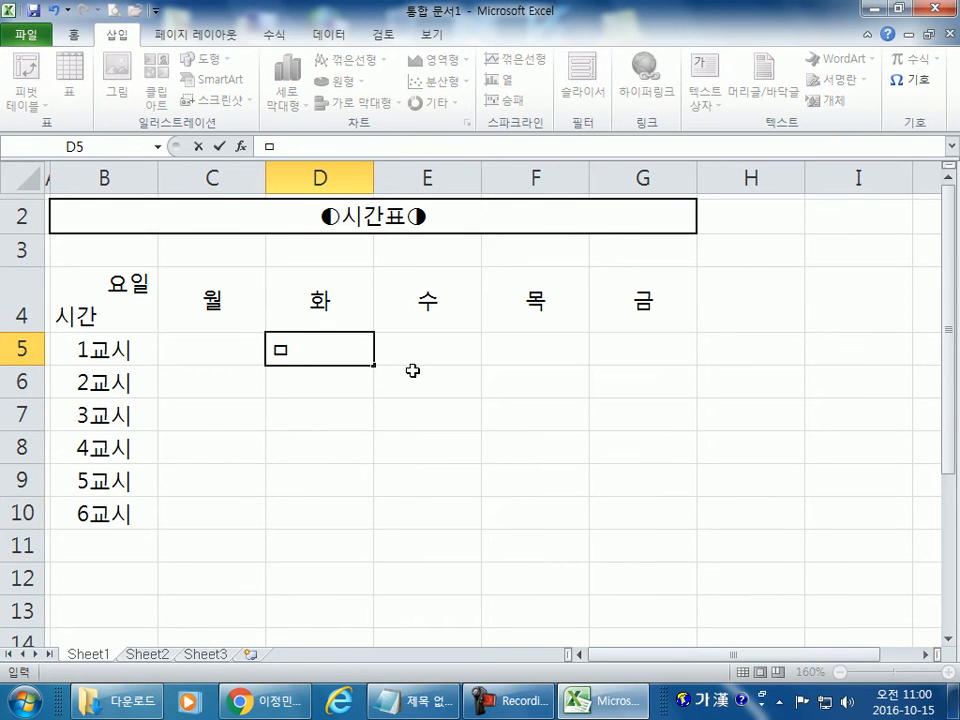
Replace the ㅁ in D5 with the sample consonants ㄱㄴㄷㄹ, and discard the entry
key(BackSpace)
text(ㄱㄴㄷㄹ)
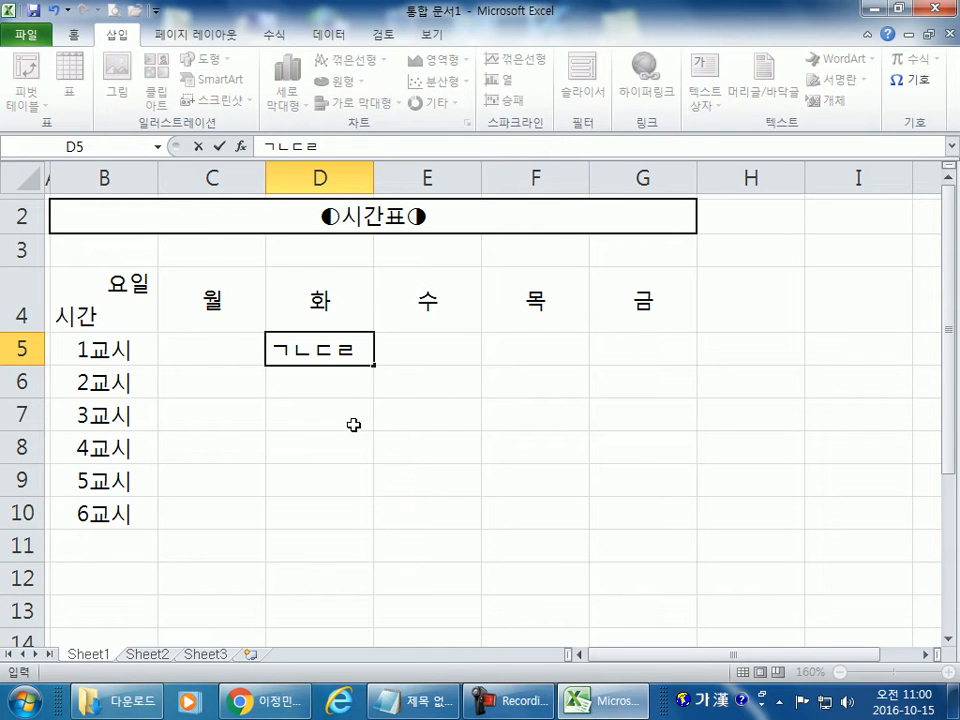
key(Escape)
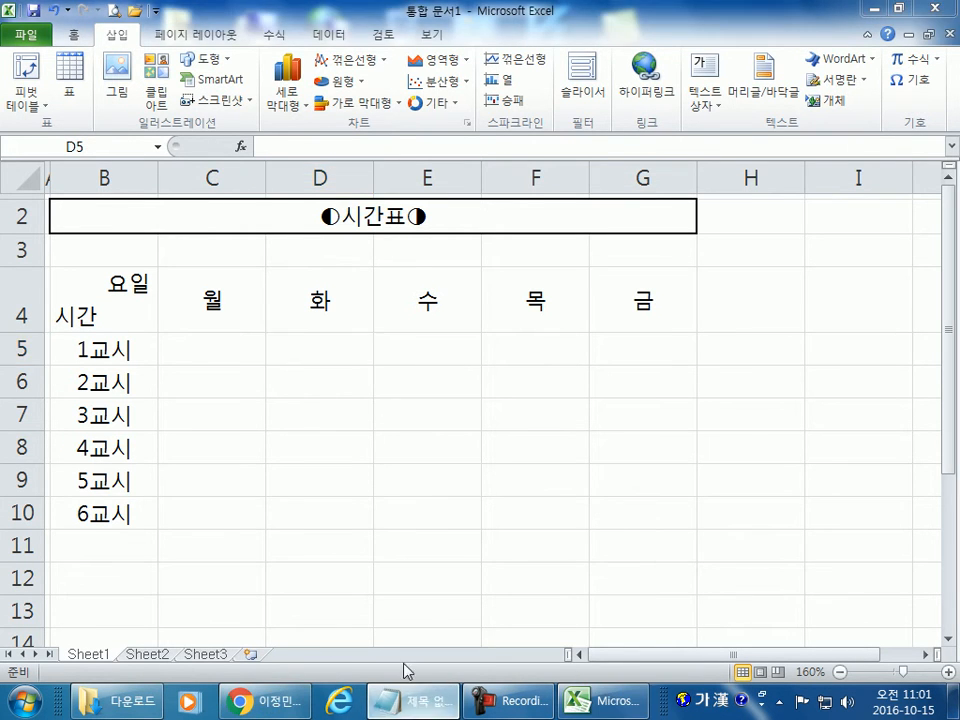
Switch to Notepad and insert the left-half-black circle ◐ on the last line from the expanded ㅁ special-character list
click(372, 705)
text(ㅁ)
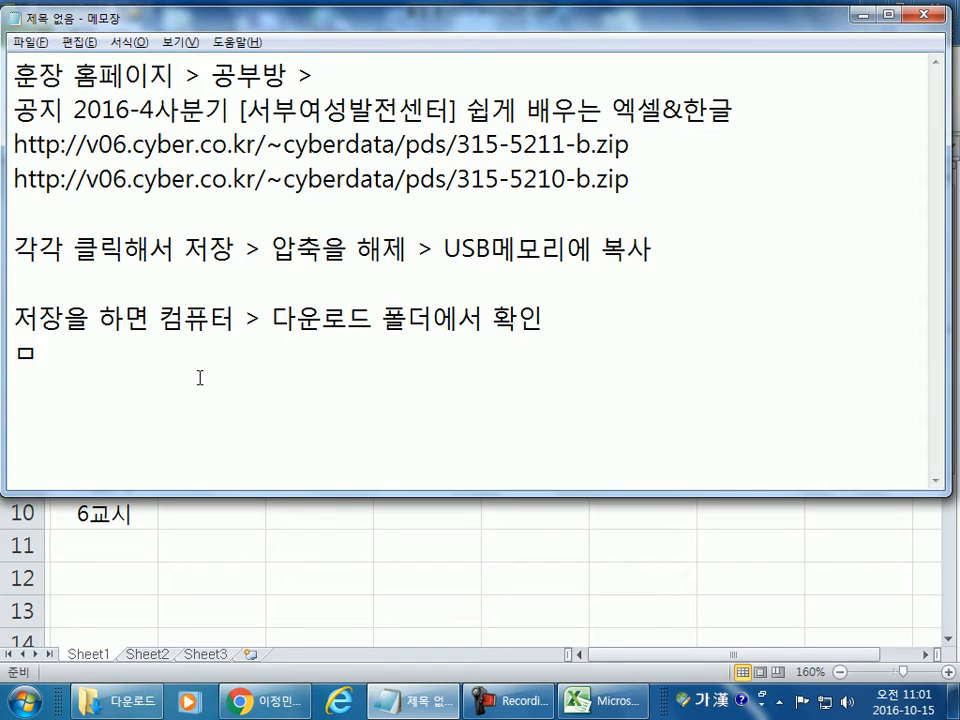
key(Hangul_Hanja)
key(Tab)
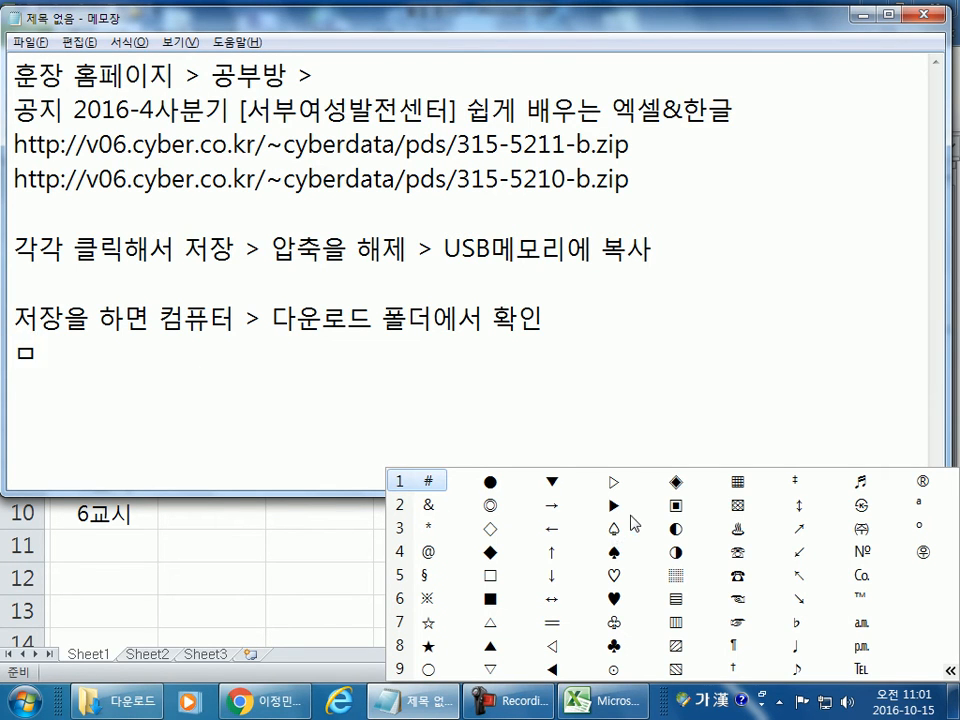
click(676, 531)
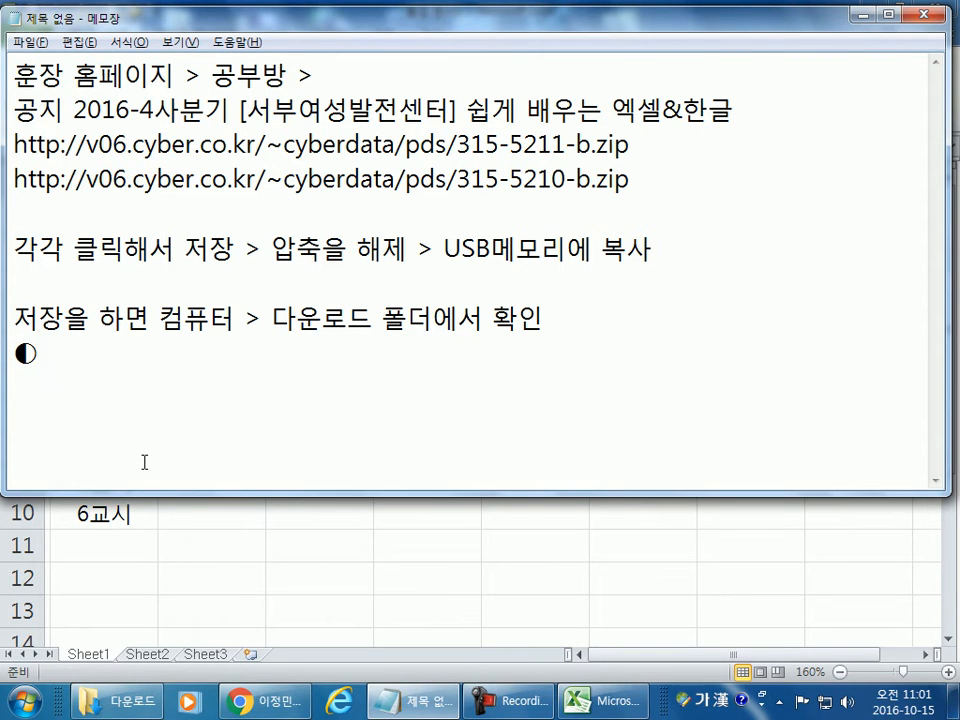
Switch back to Excel and examine the Wingdings 2 and Wingdings 3 symbol sets available for cell D5
key(alt+Tab)
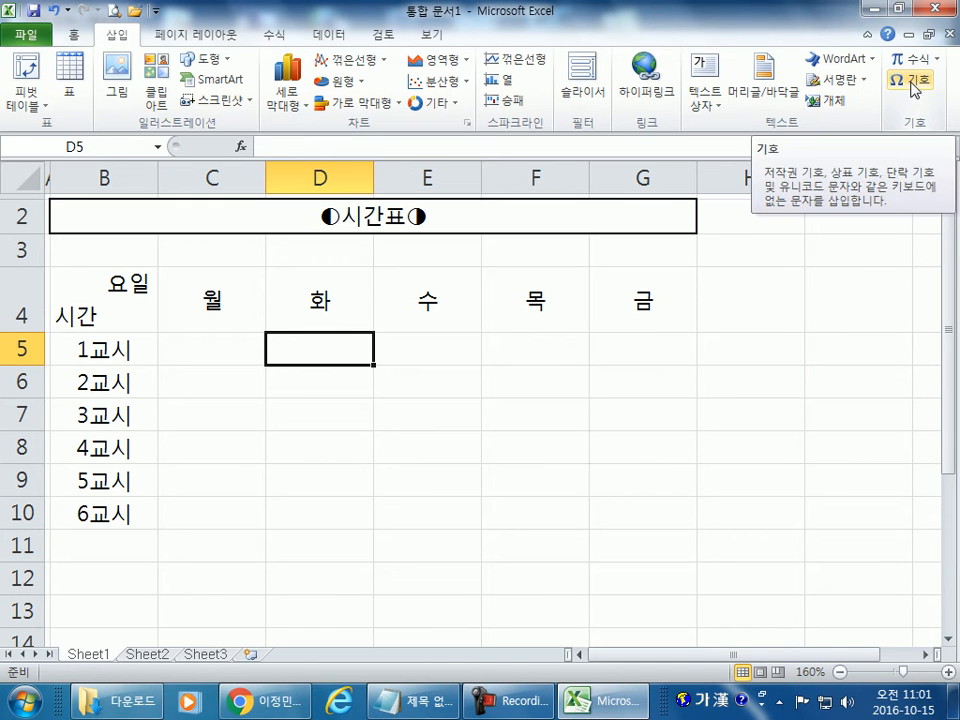
click(912, 82)
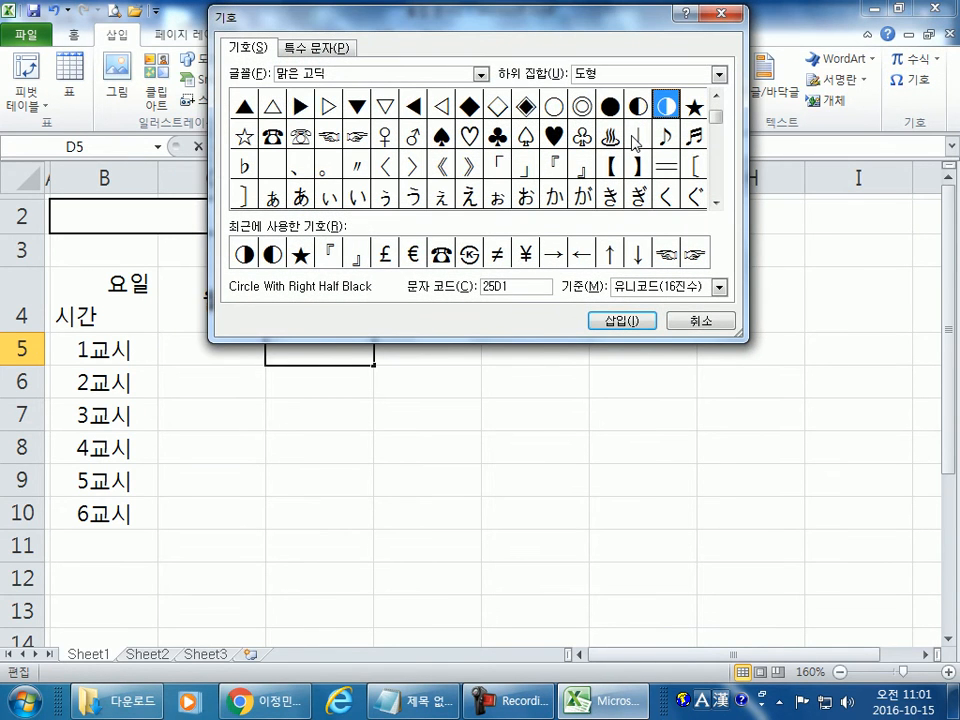
click(481, 74)
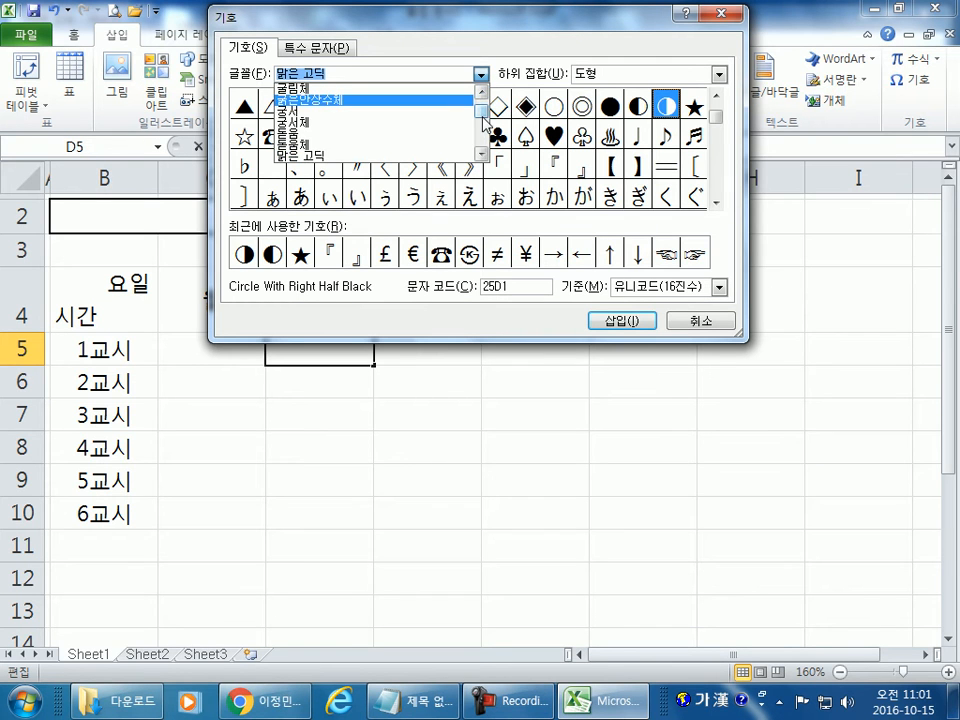
drag(481, 117, 480, 137)
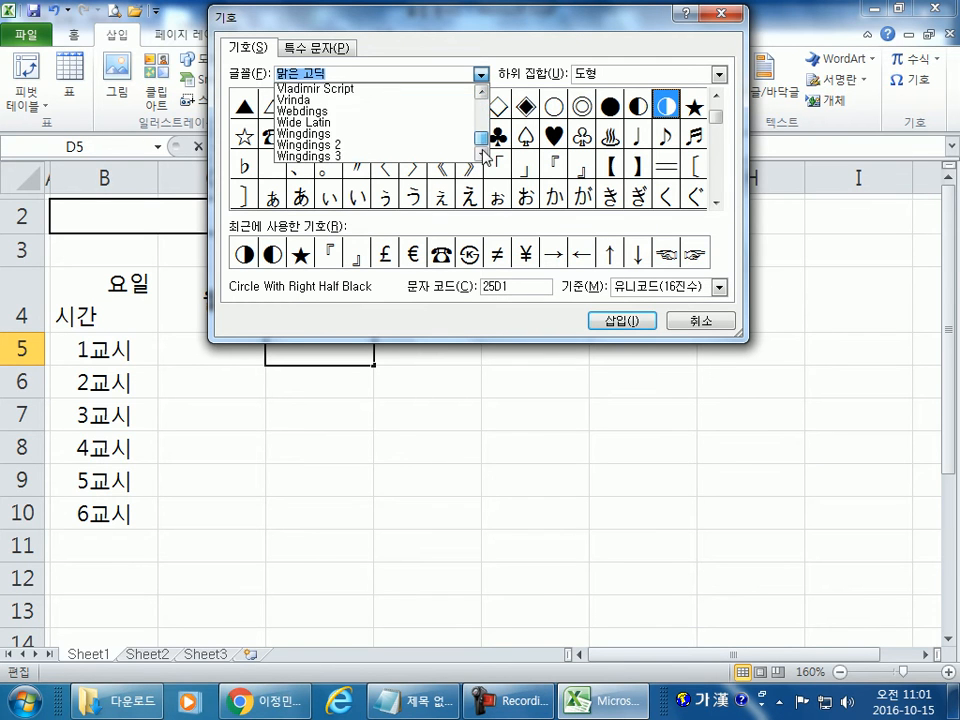
click(408, 147)
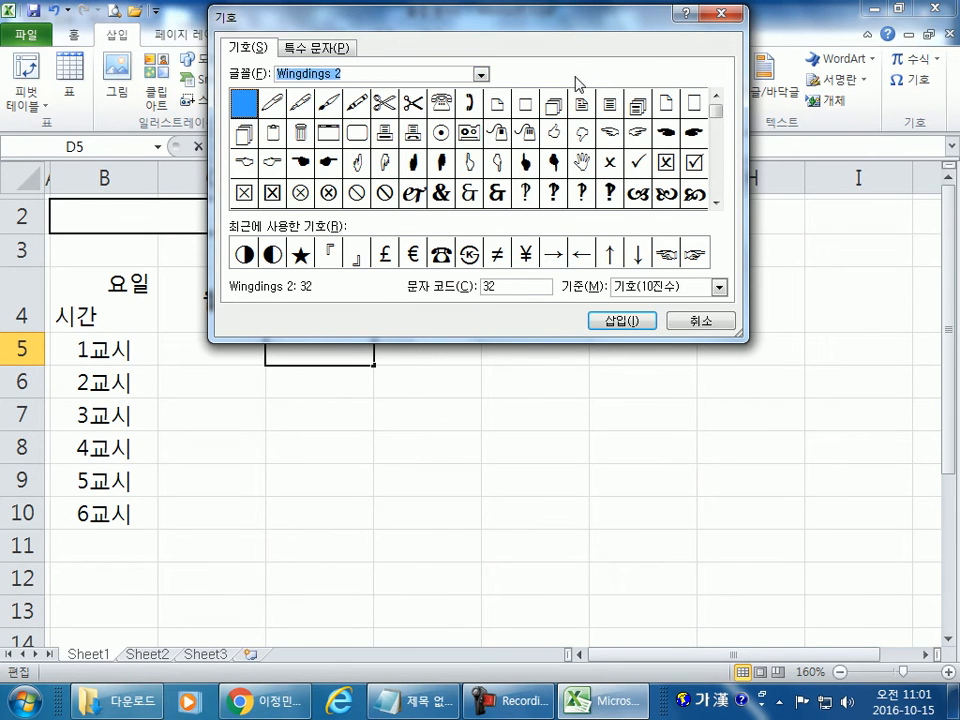
click(481, 74)
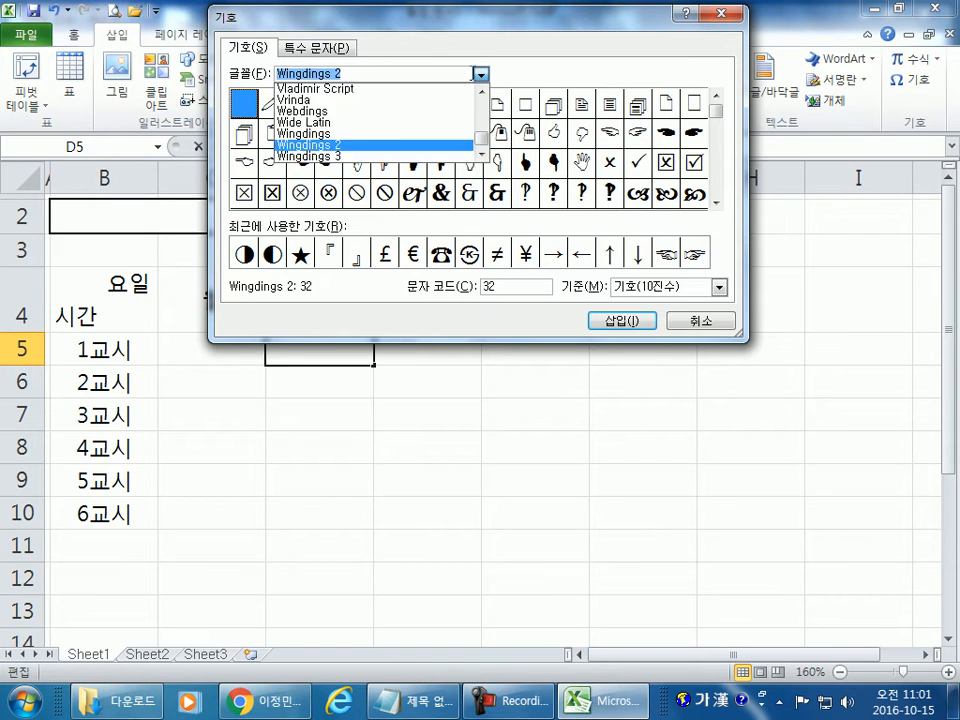
click(340, 156)
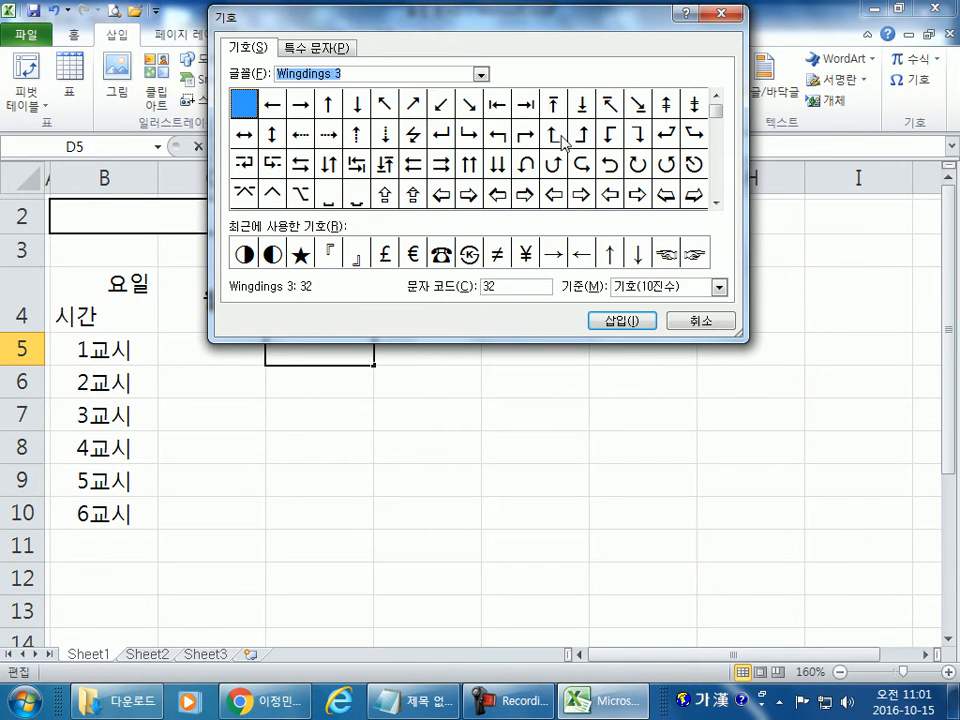
Insert the medal symbol (character code 38) from the Webdings font into cell D5
click(481, 75)
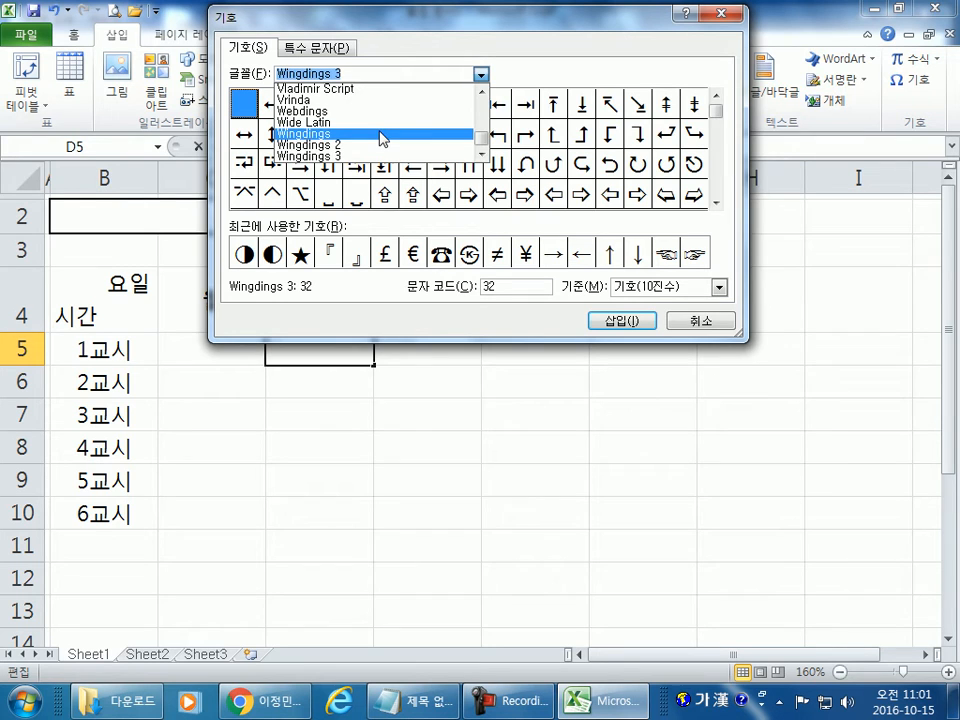
click(380, 111)
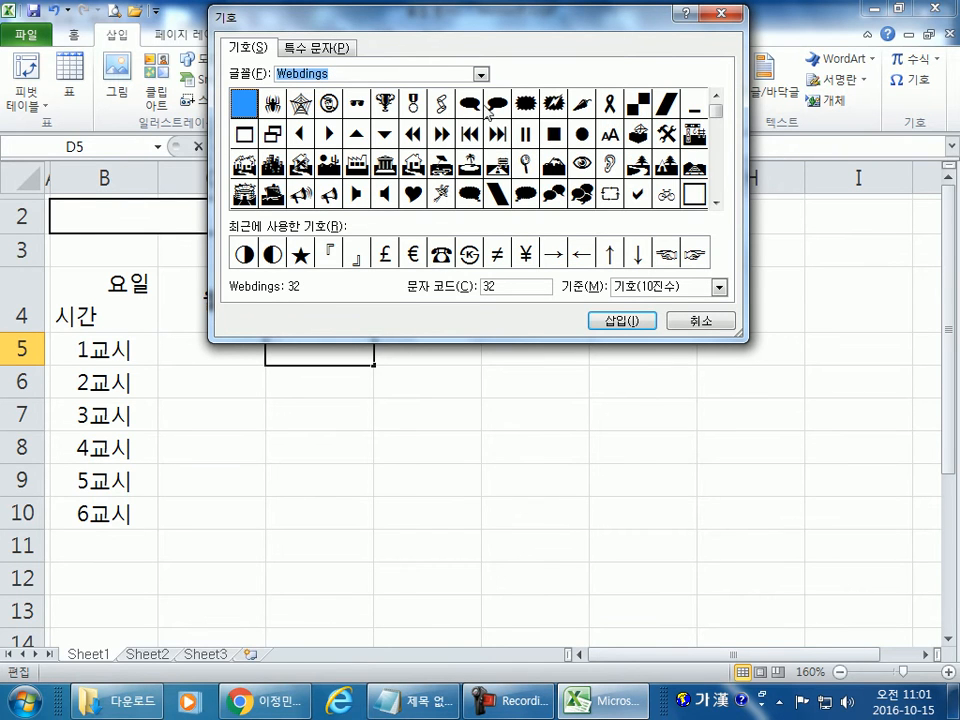
click(384, 102)
click(412, 104)
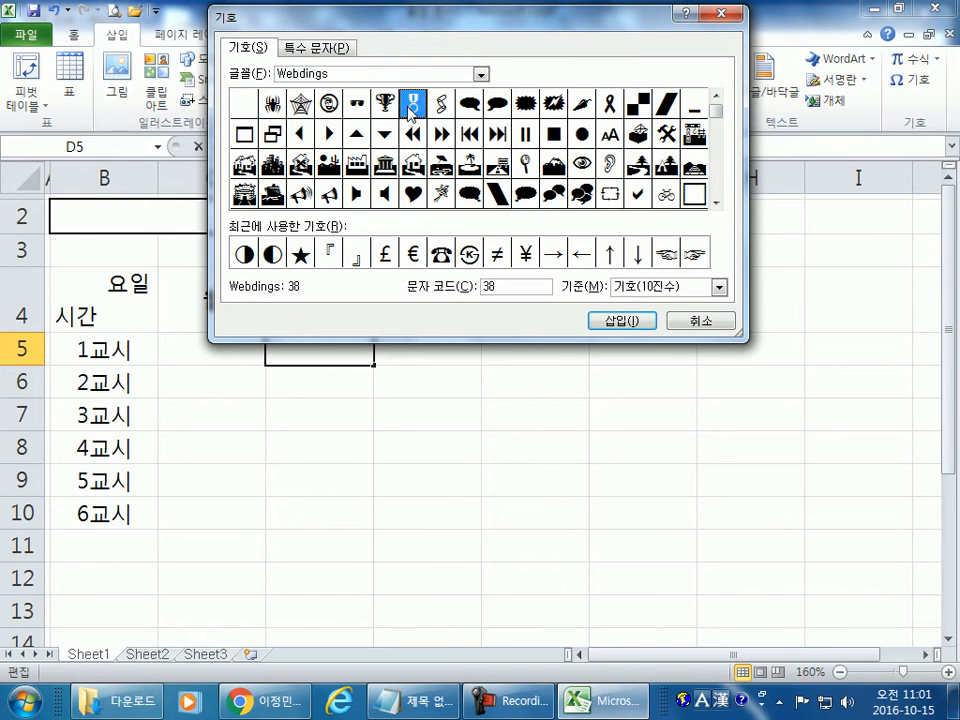
click(598, 318)
drag(482, 28, 625, 25)
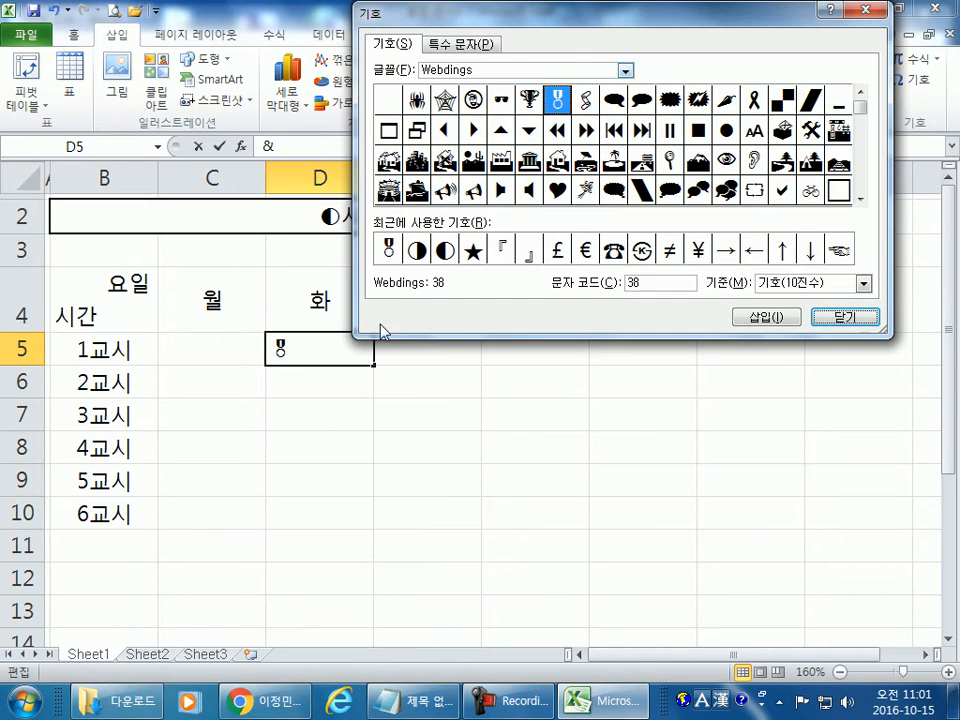
Add the Webdings spider web symbol (character code 34) after the medal in D5, and finish the entry
click(447, 100)
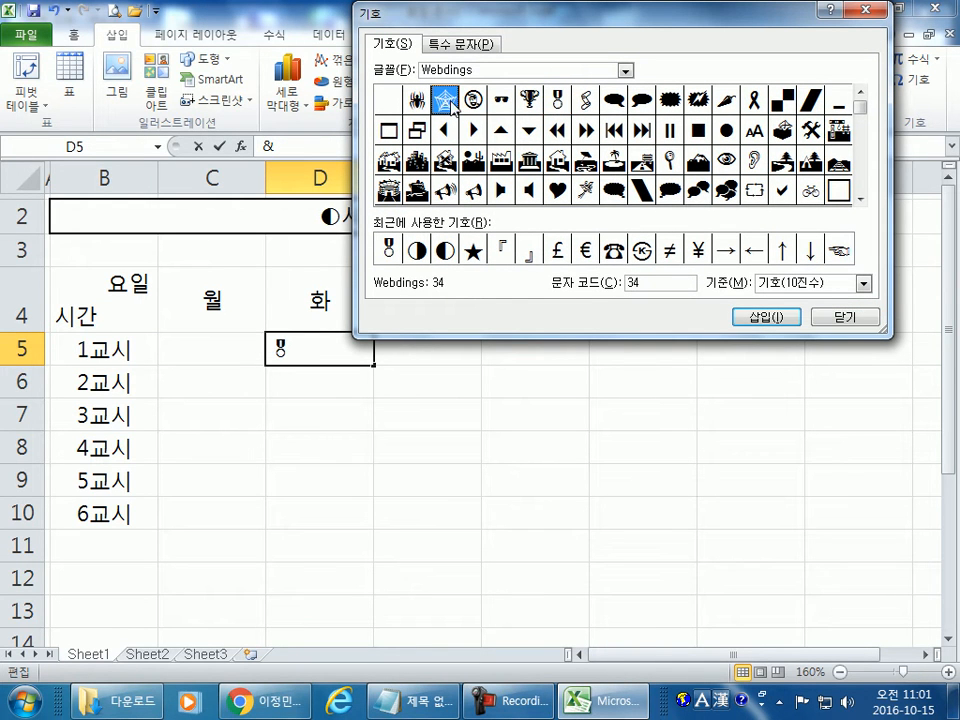
click(763, 318)
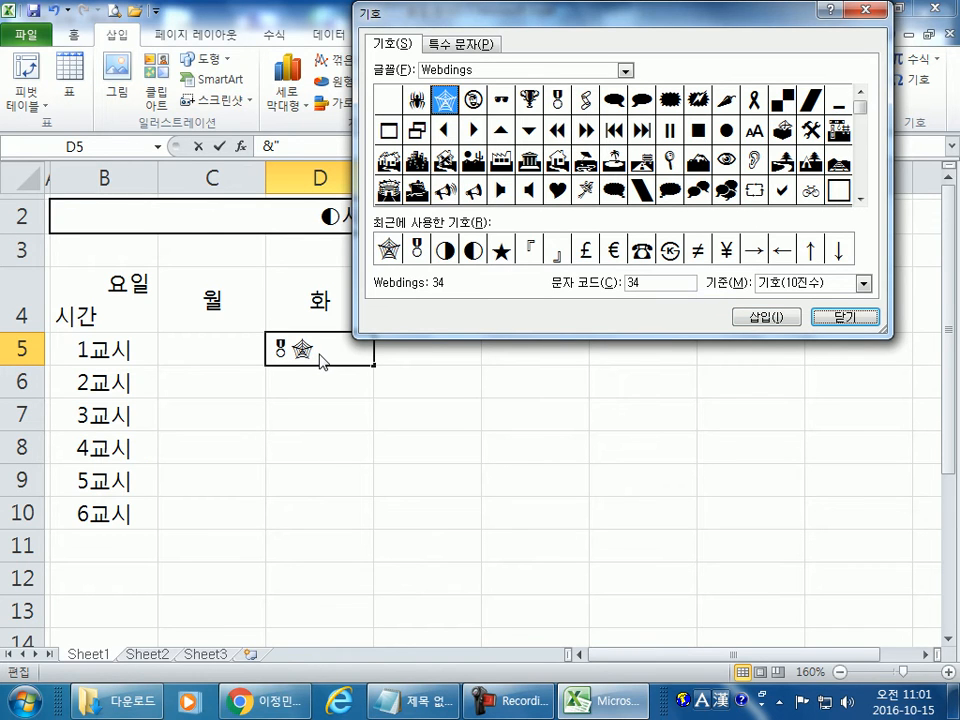
key(Escape)
click(409, 393)
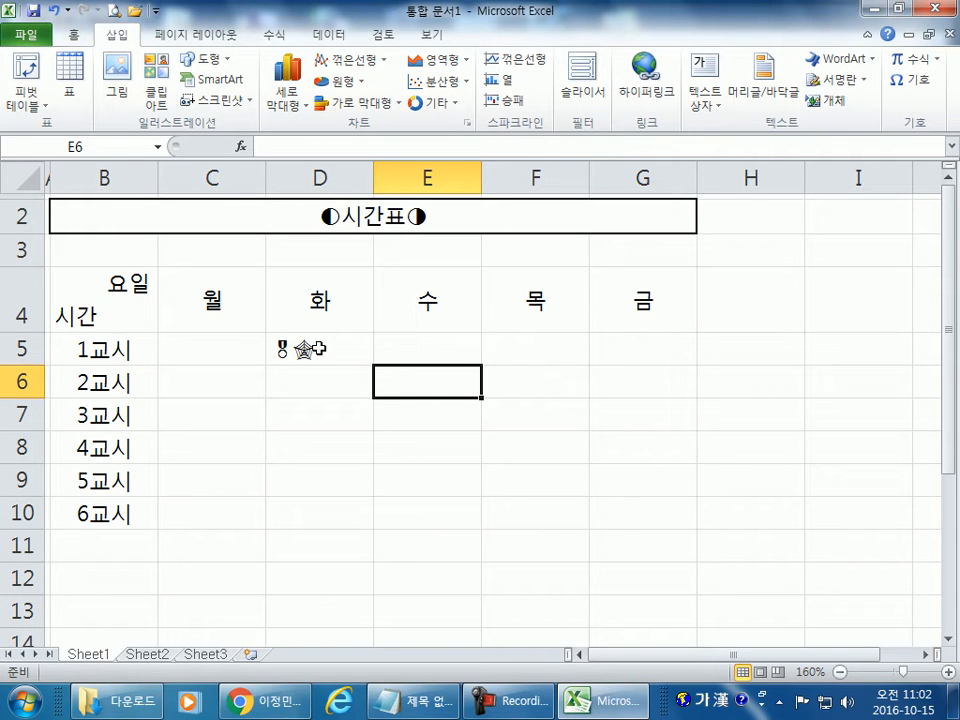
Enter the subject 미술 in cell E5 for Wednesday's first period
click(355, 392)
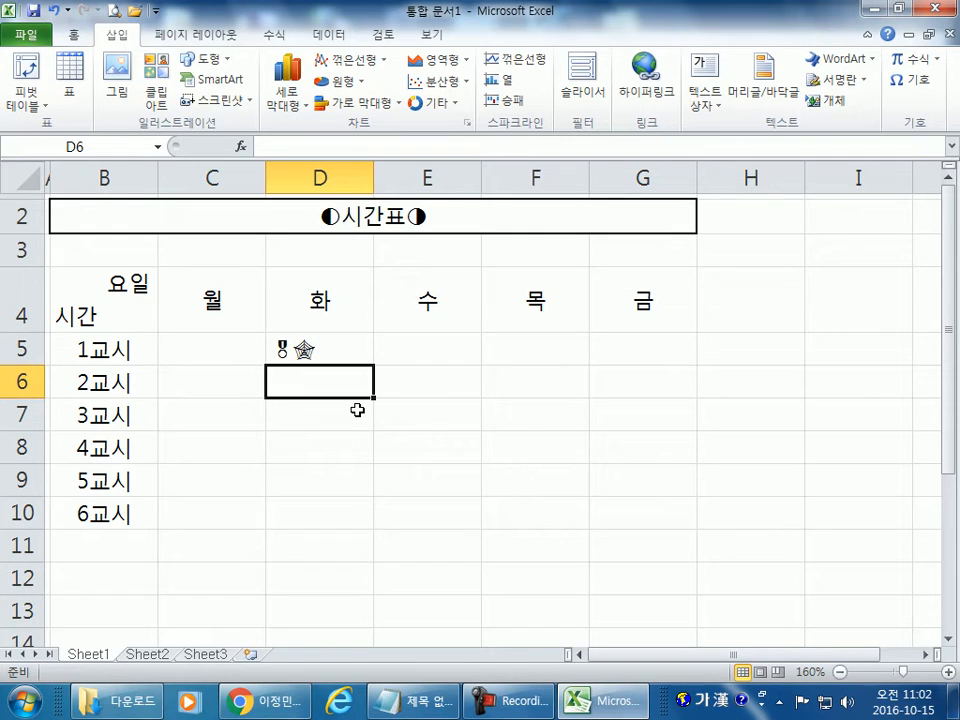
click(427, 405)
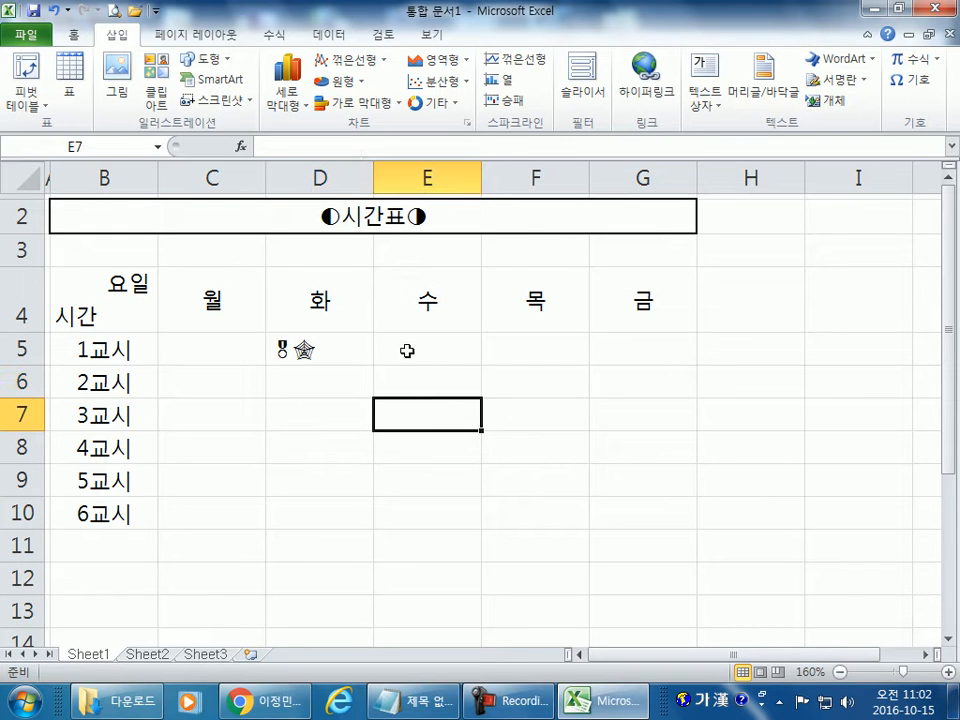
click(406, 349)
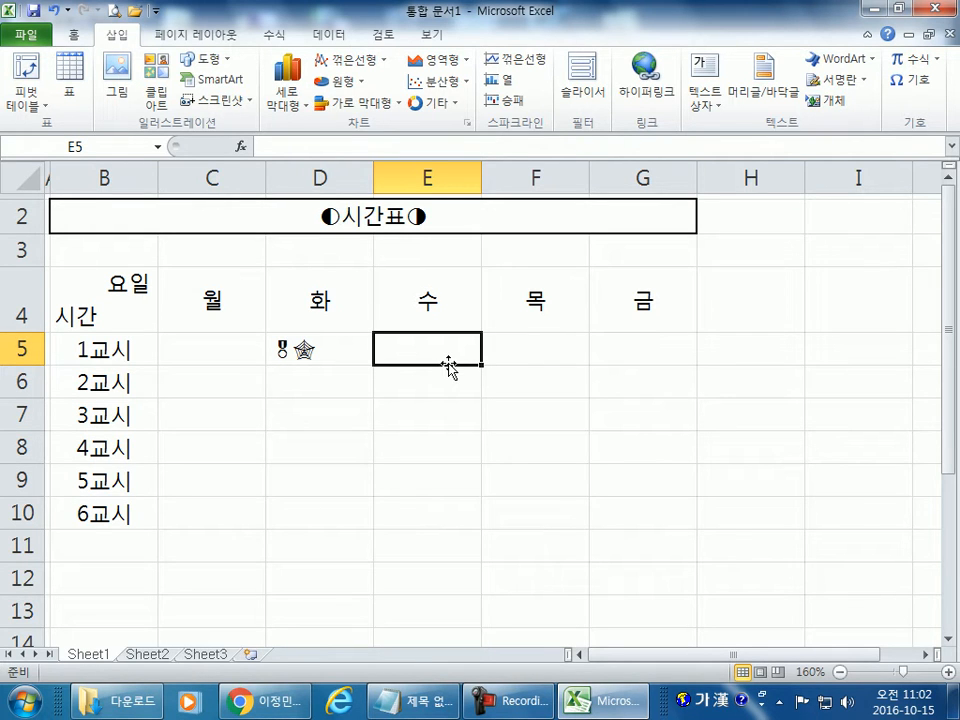
scroll(440, 366, down, 1)
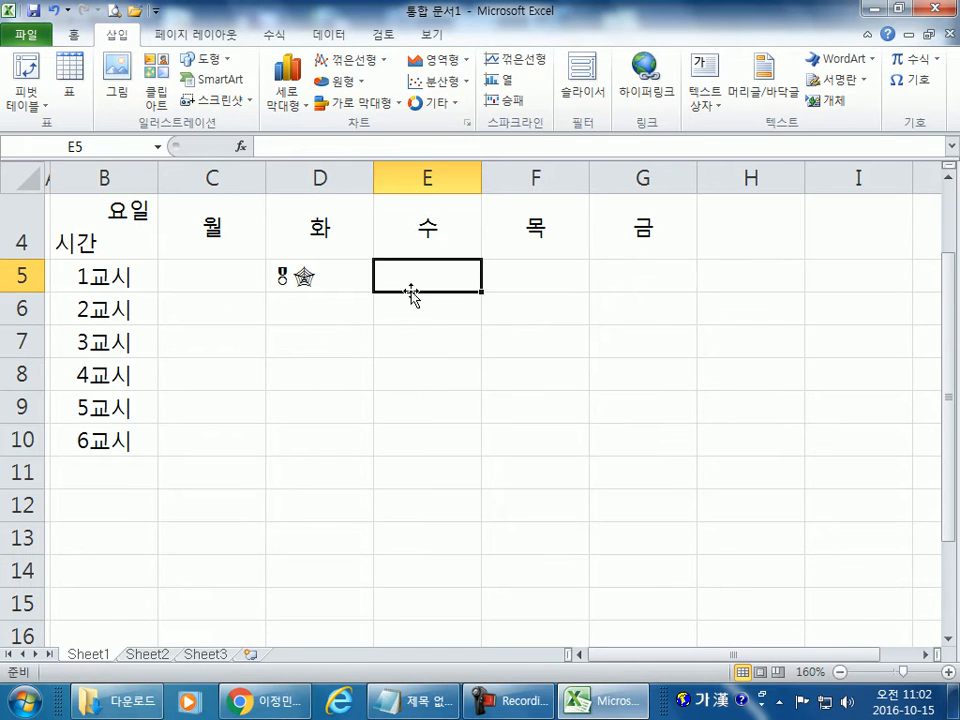
text(미술)
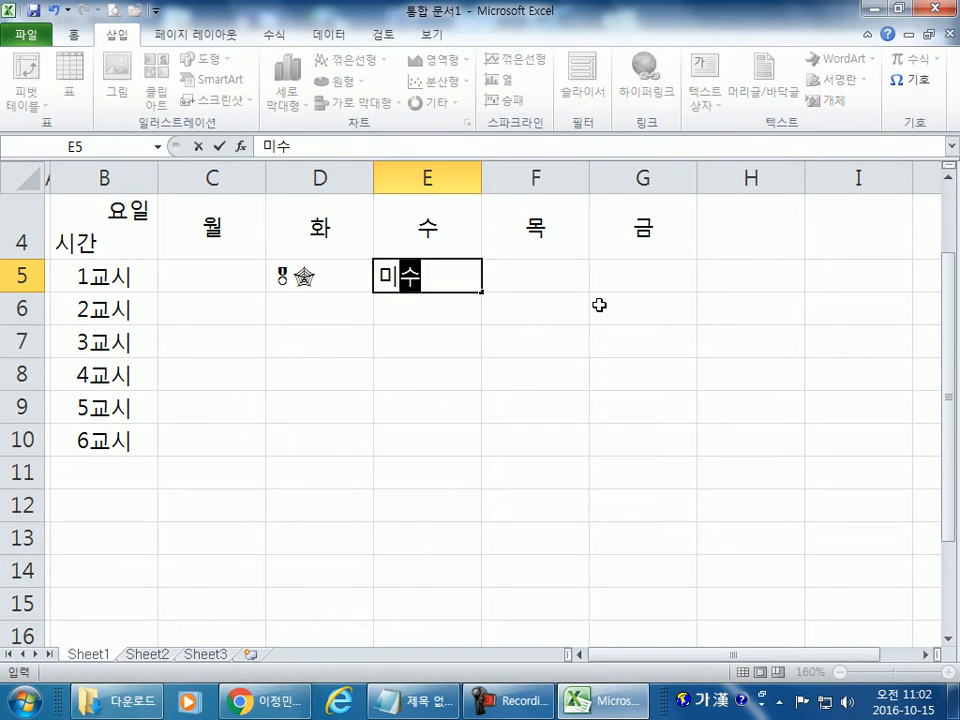
key(Return)
Insert a comment on the 미술 cell E5
click(435, 276)
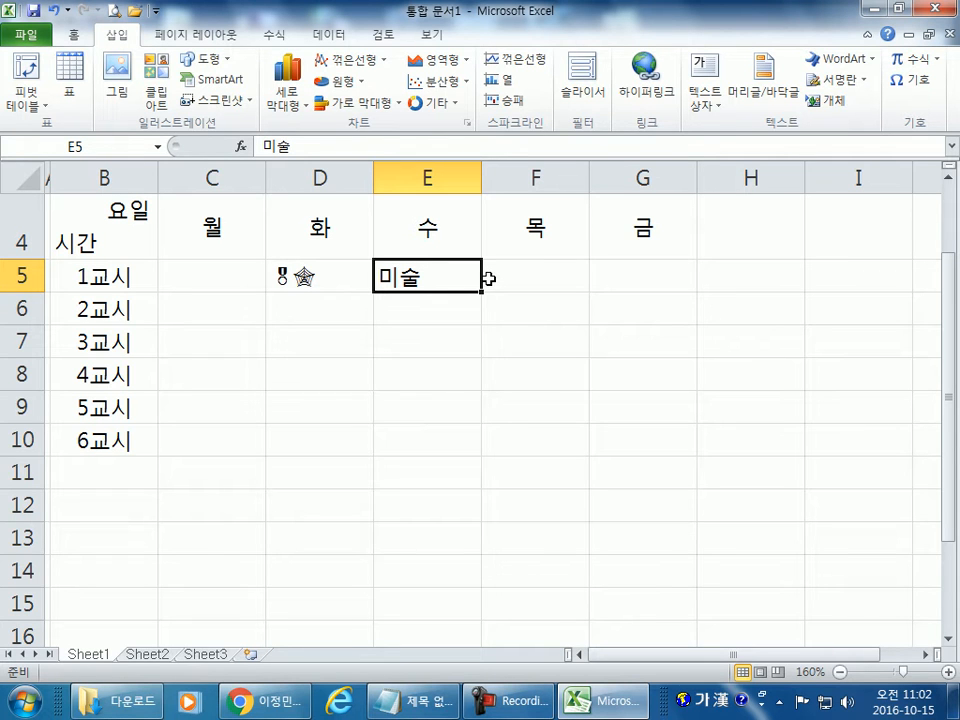
right_click(420, 277)
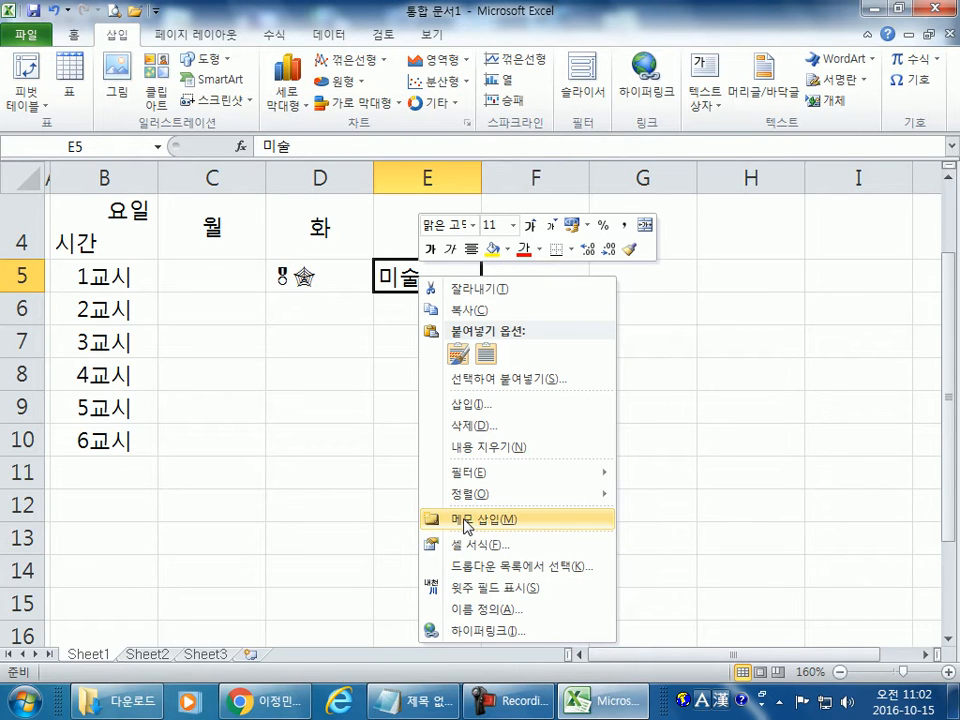
scroll(452, 324, down, 1)
scroll(448, 306, up, 1)
right_click(426, 270)
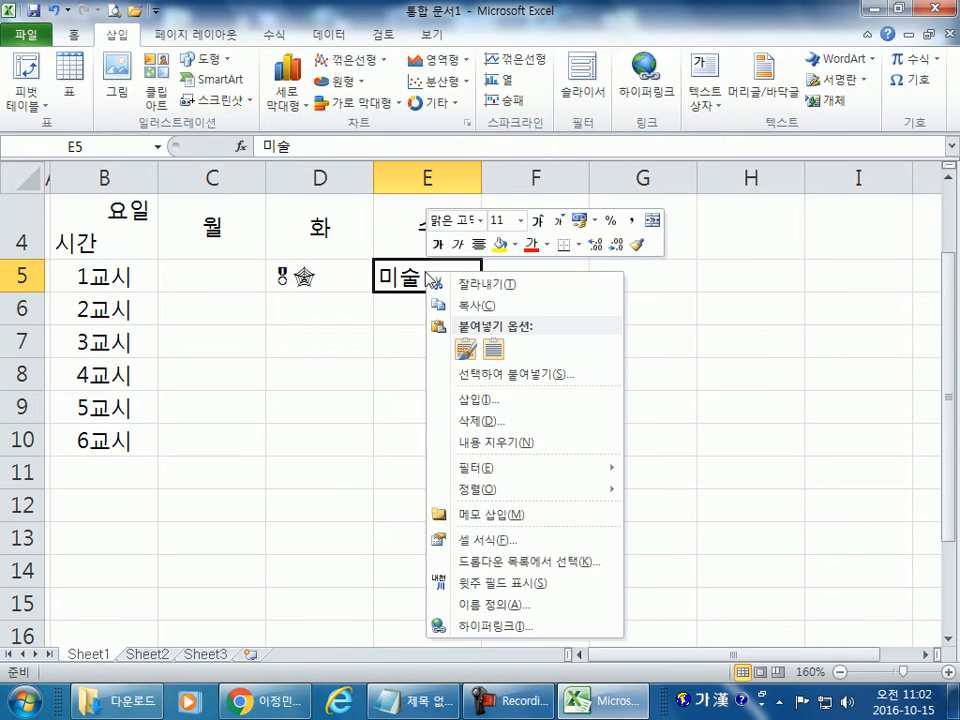
click(471, 516)
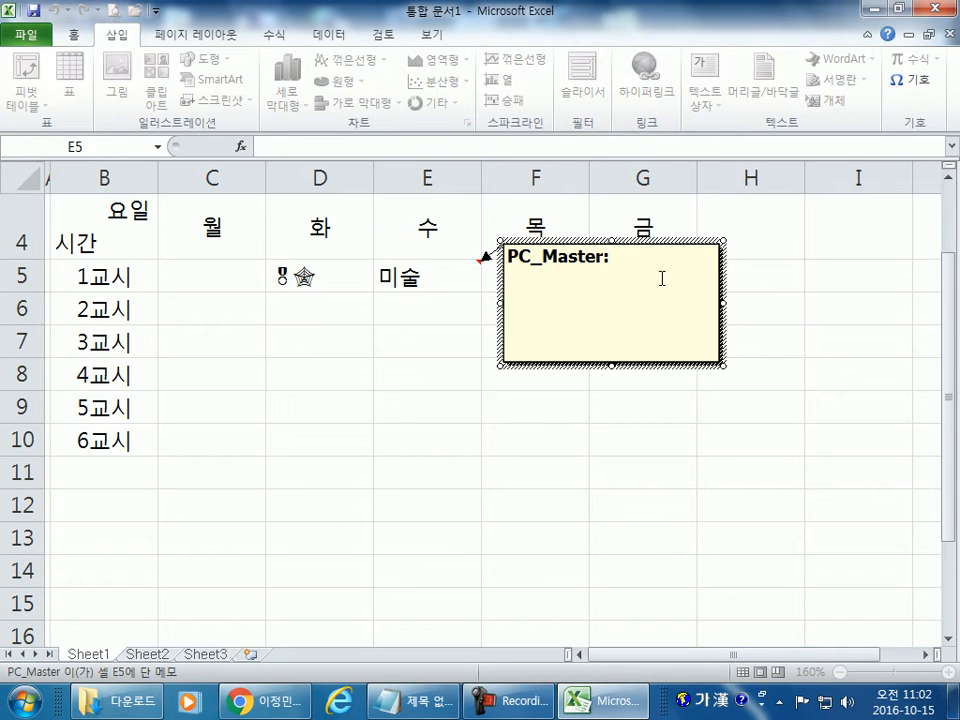
Write the comment on E5 as 준비물 with 도화지,물감, 붓, 물통, 파레트 on the line below, and finish it
drag(643, 266, 448, 248)
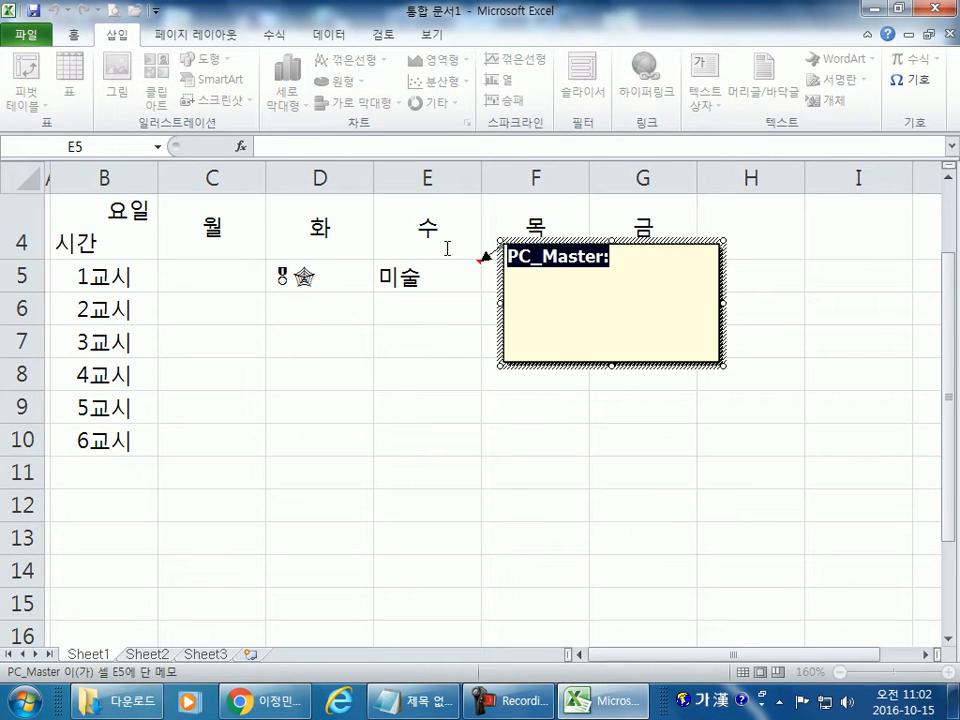
click(568, 300)
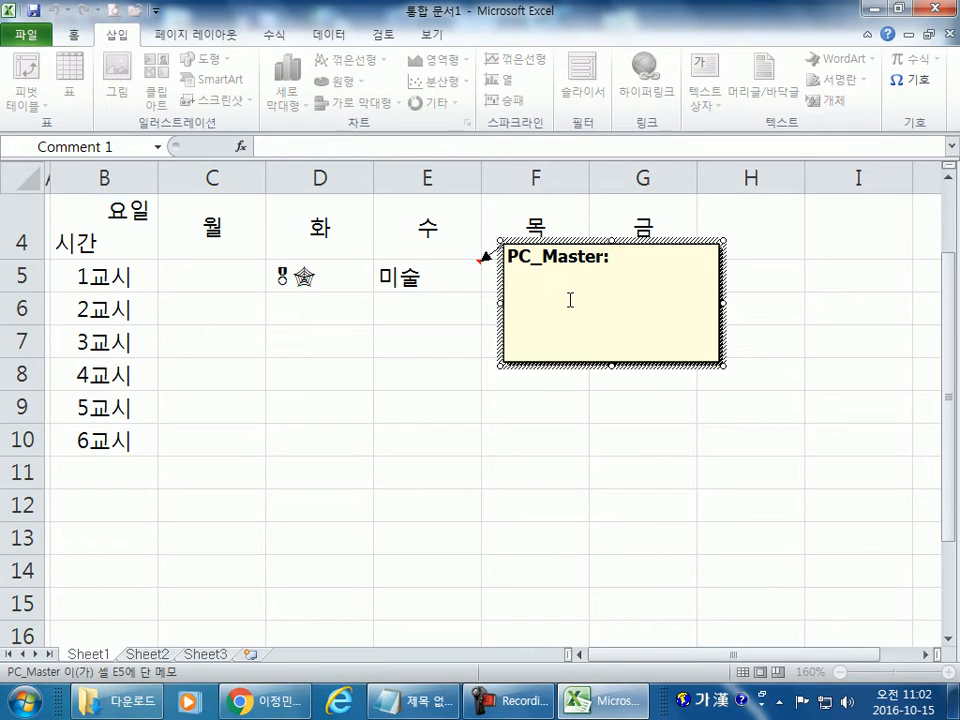
text(준비물)
key(Return)
text(도화지,물감, 붓, 물통, 파)
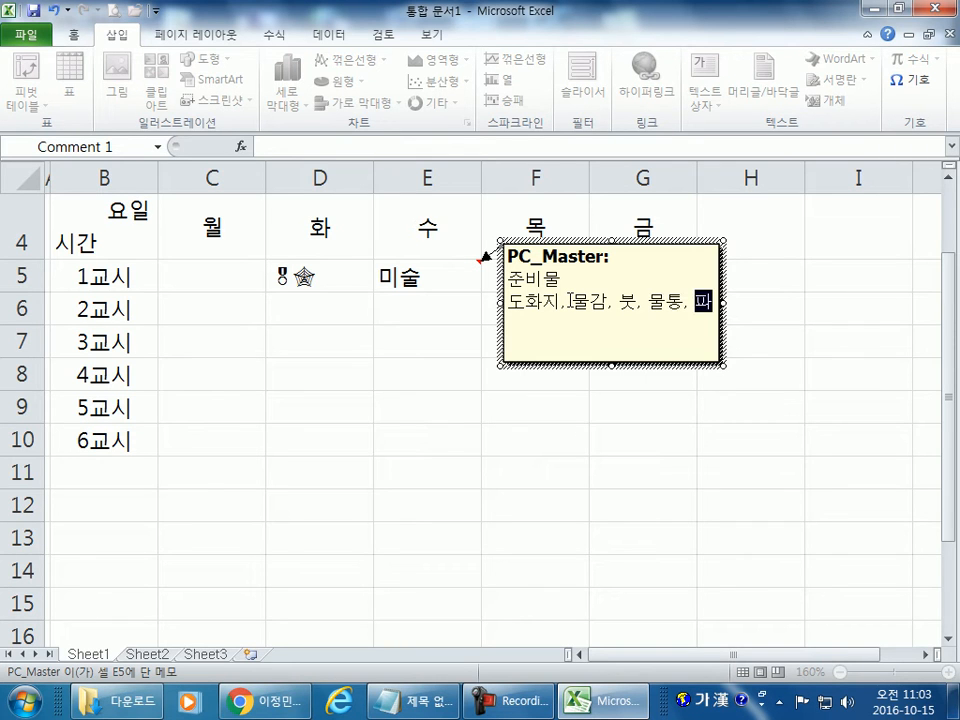
text(레트)
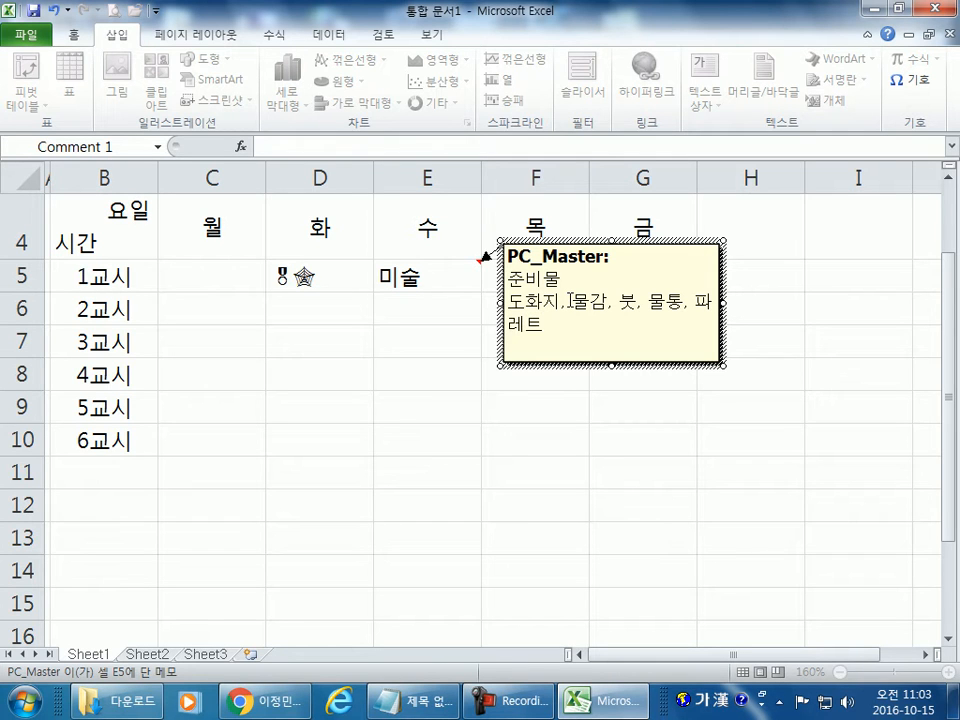
click(451, 372)
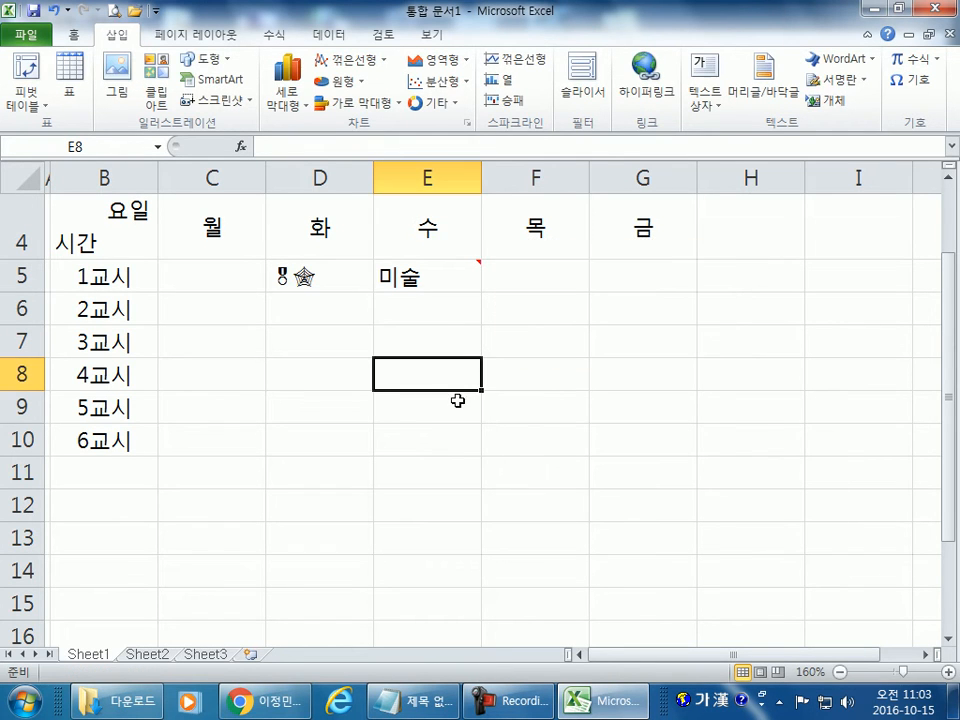
Insert a comment on cell C5 reading "준비물 : 운동화, 장갑"
right_click(207, 272)
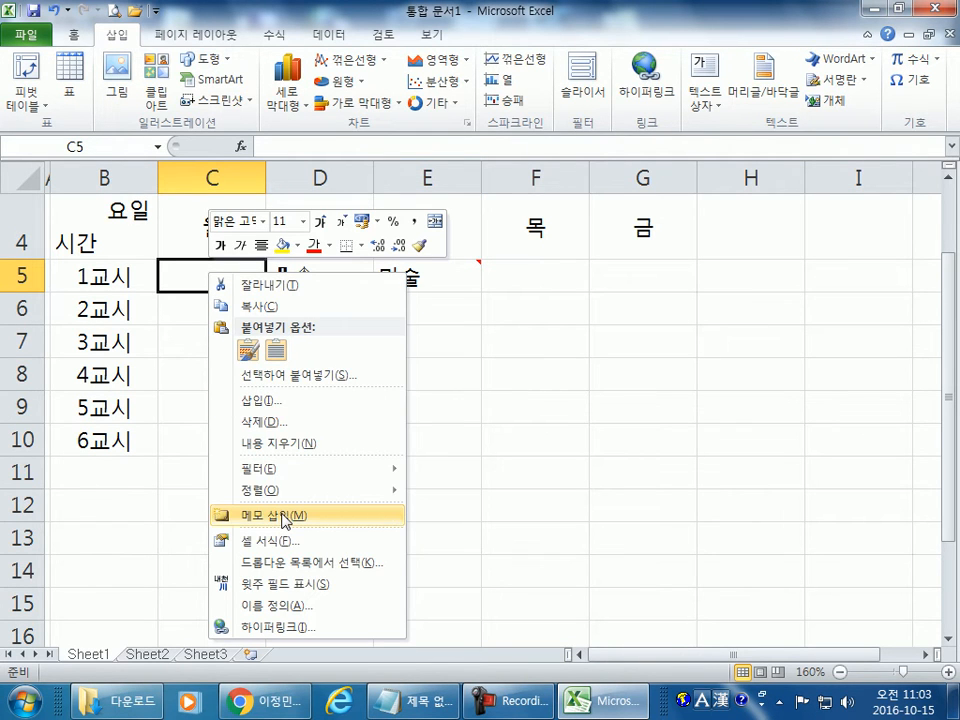
click(193, 281)
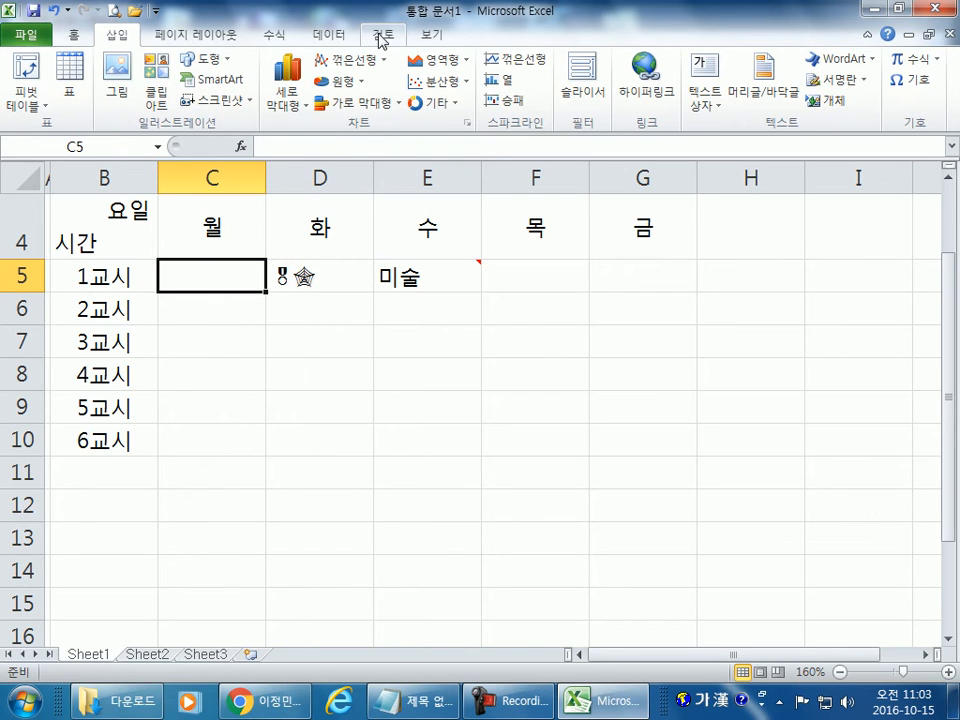
click(380, 37)
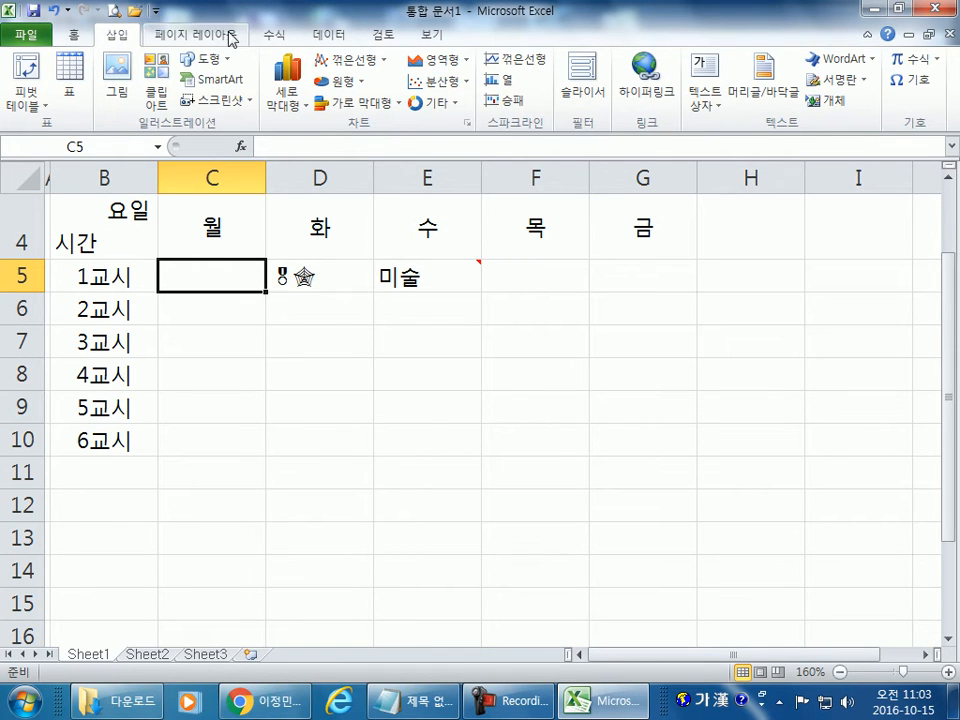
click(390, 35)
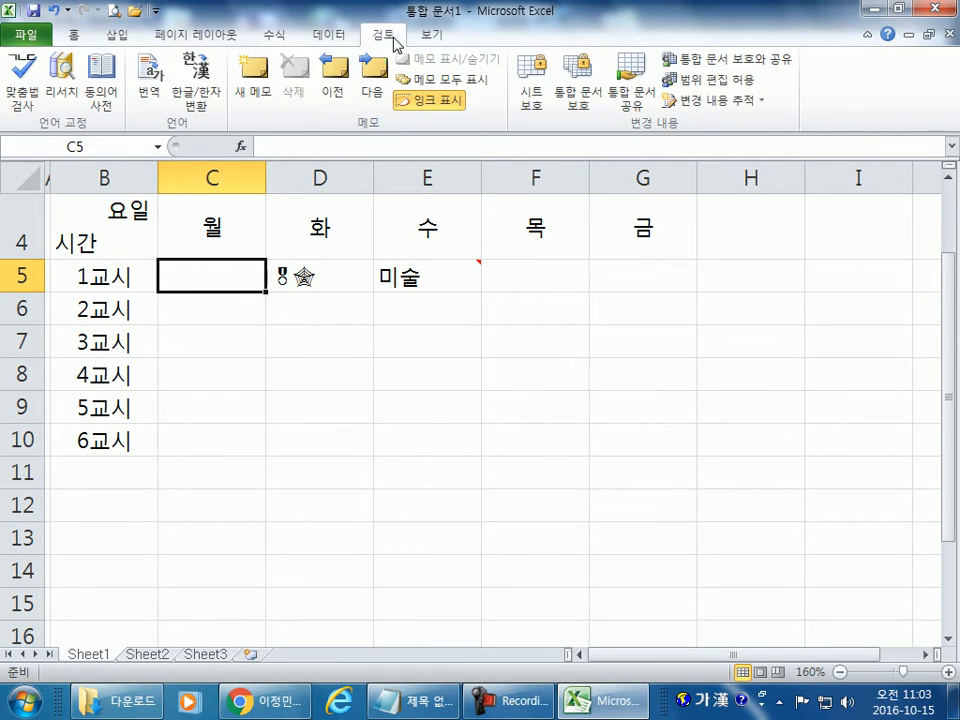
click(264, 88)
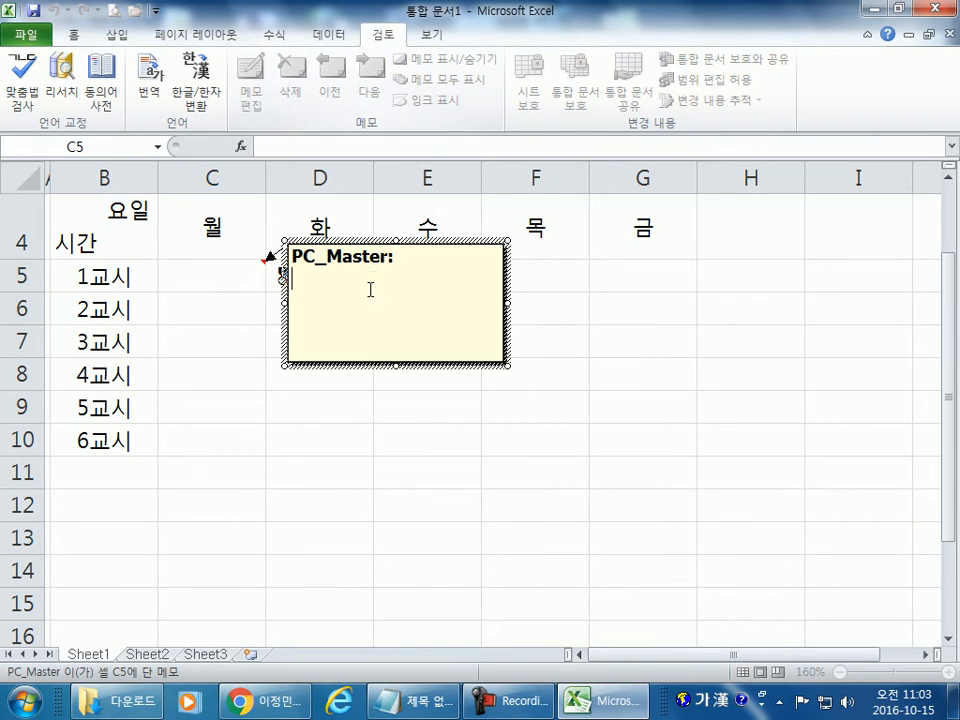
text(준비)
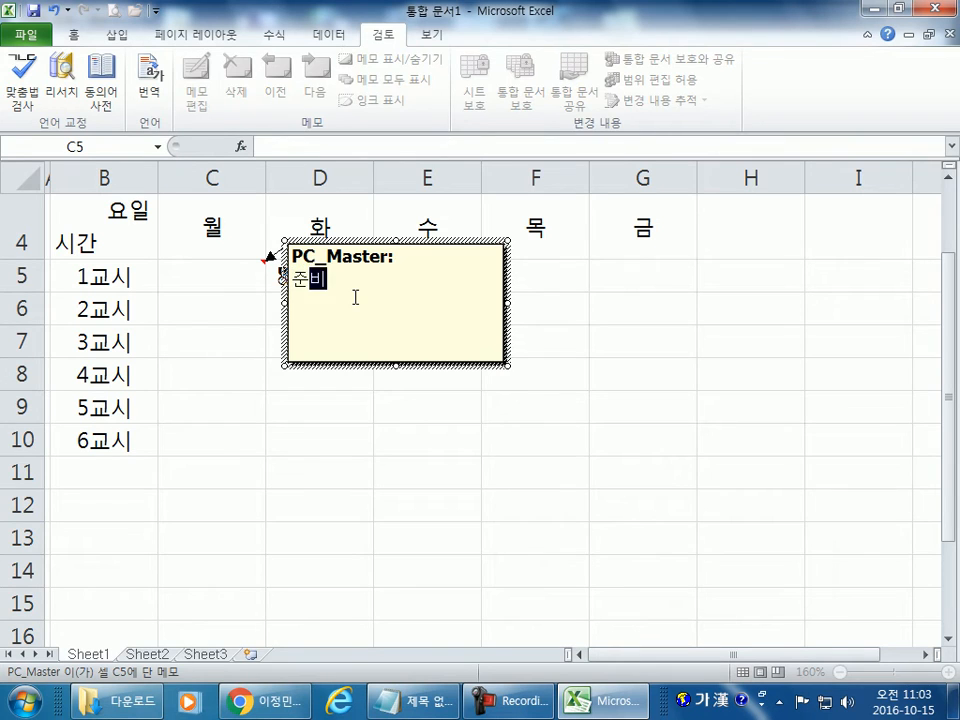
text(루물 )
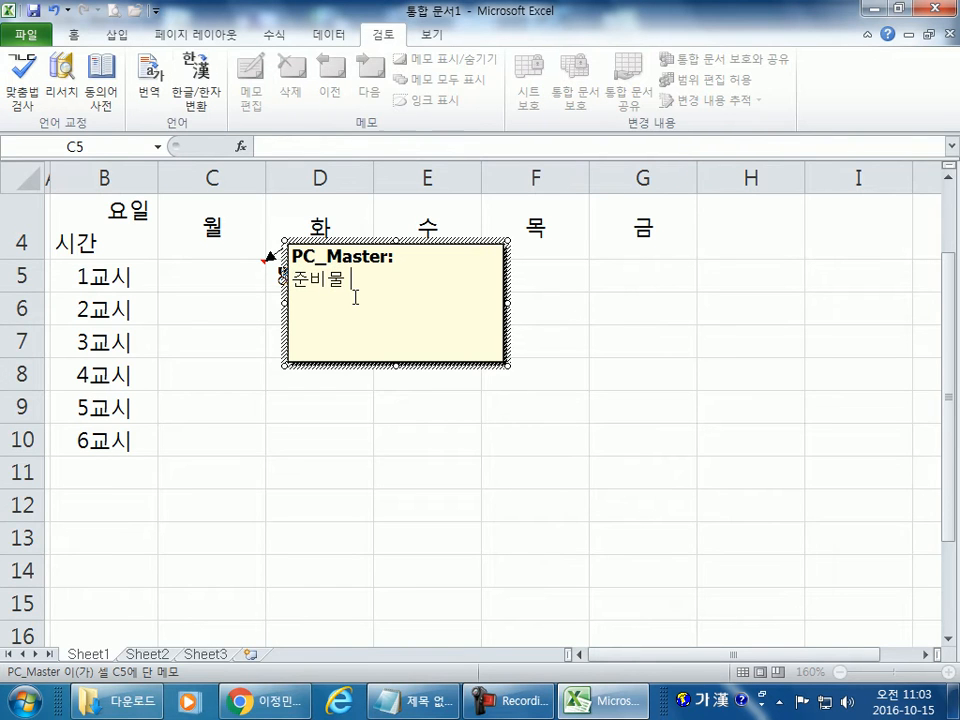
text(: 운동화.)
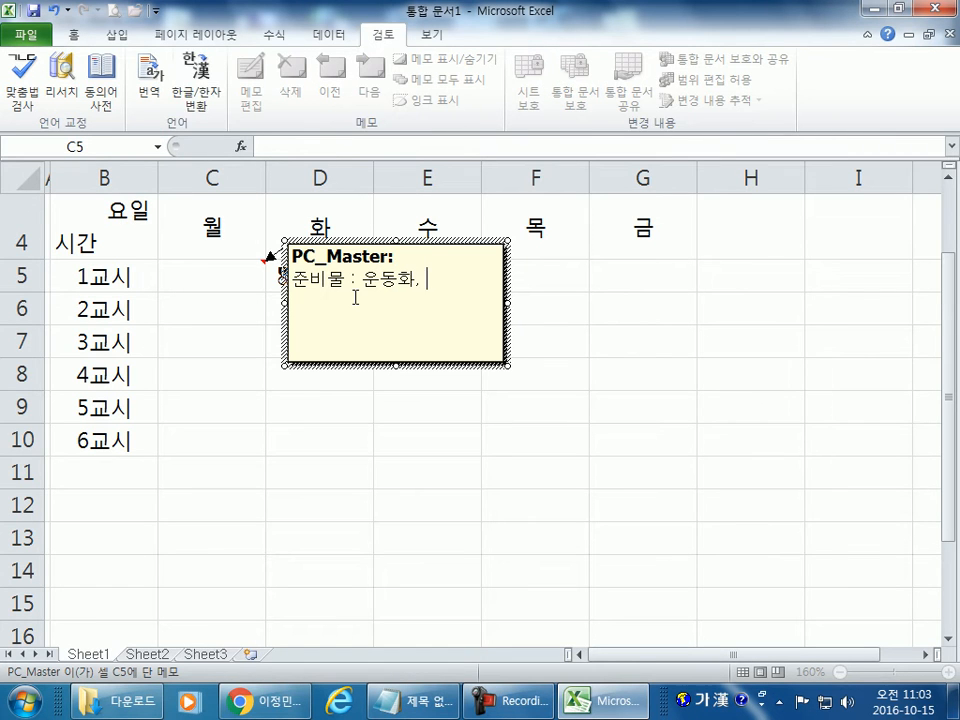
text( 장갑)
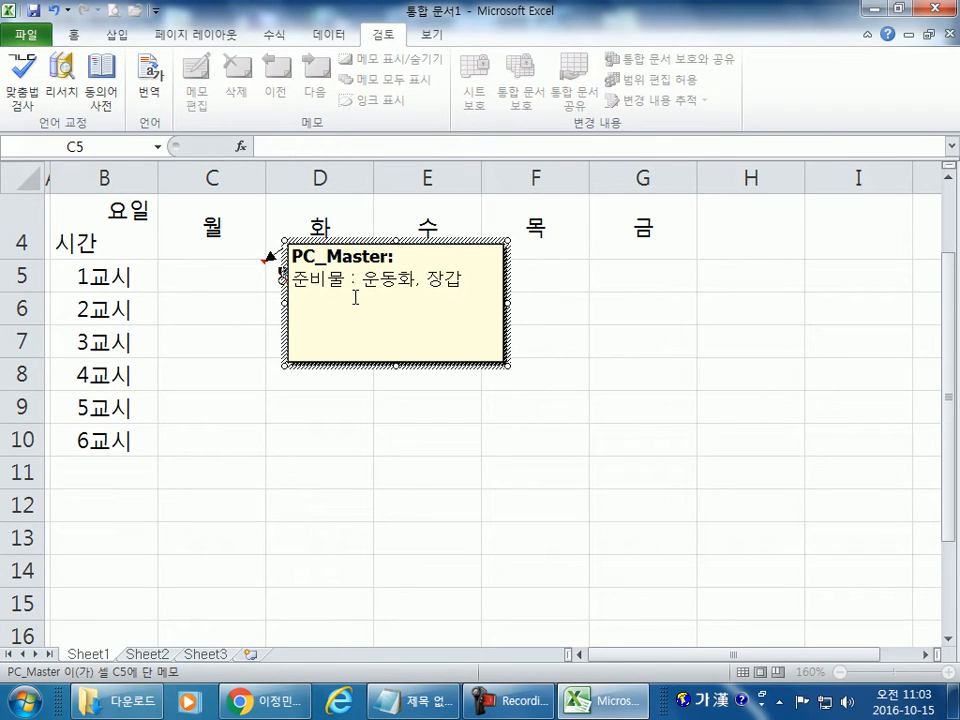
Enter the subject 체육 in cell C5 and view the comments on the 체육 and 미술 cells
click(197, 272)
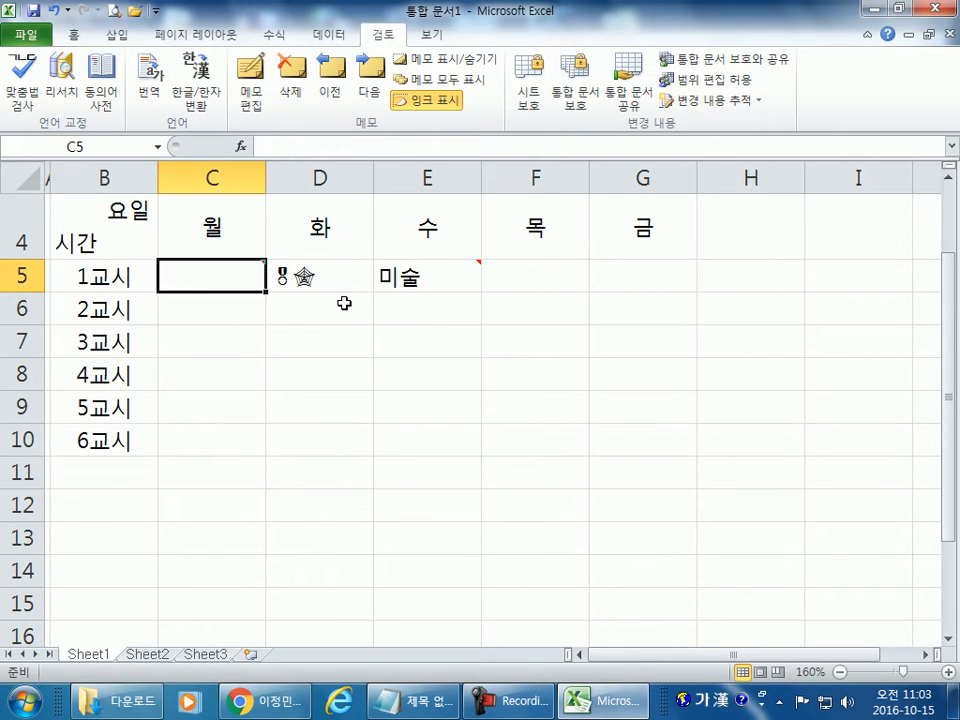
text(체육)
click(386, 392)
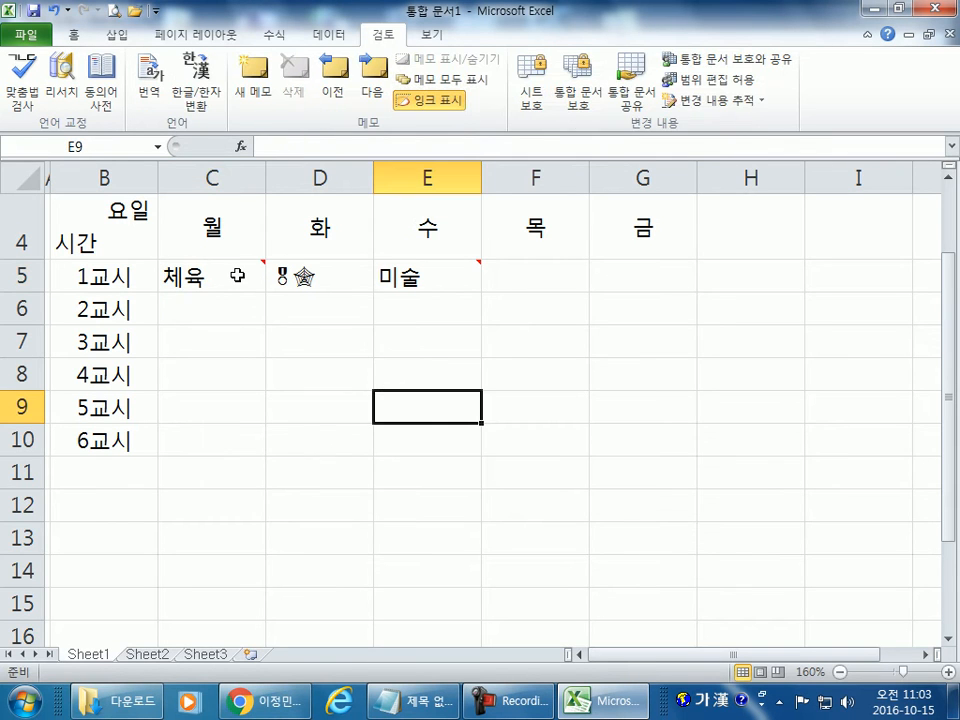
mouse_move(237, 274)
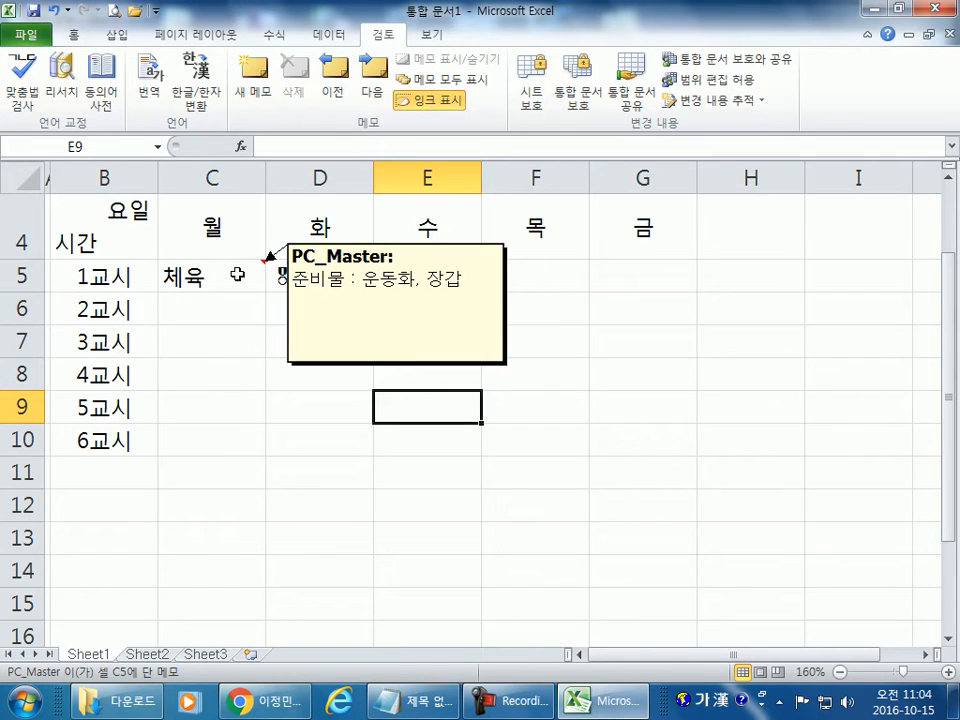
click(243, 327)
mouse_move(436, 288)
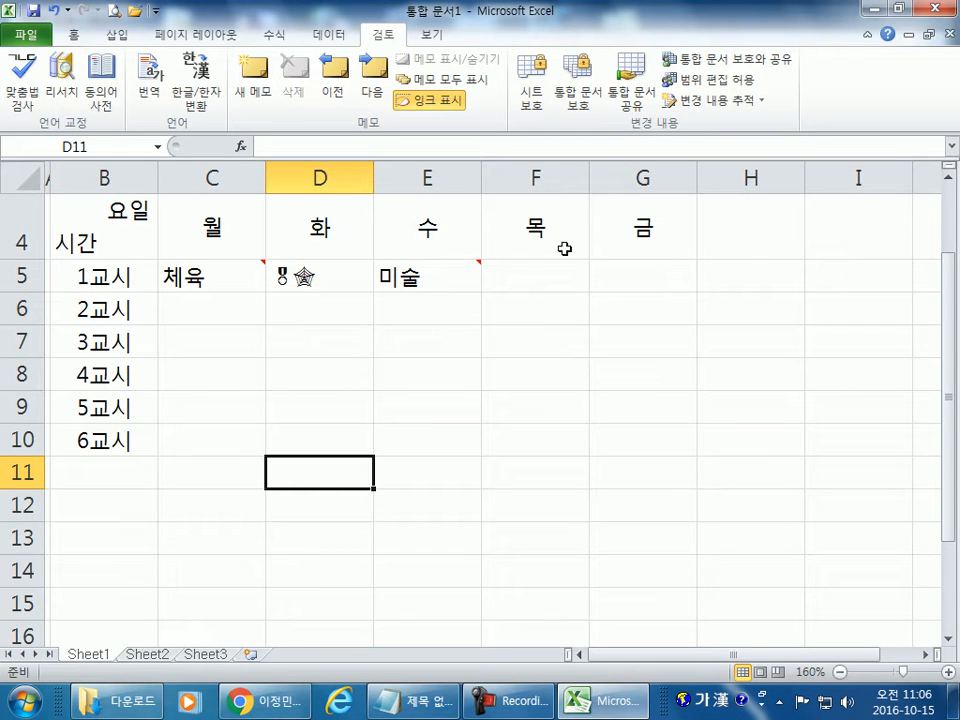
click(647, 246)
scroll(650, 324, up, 1)
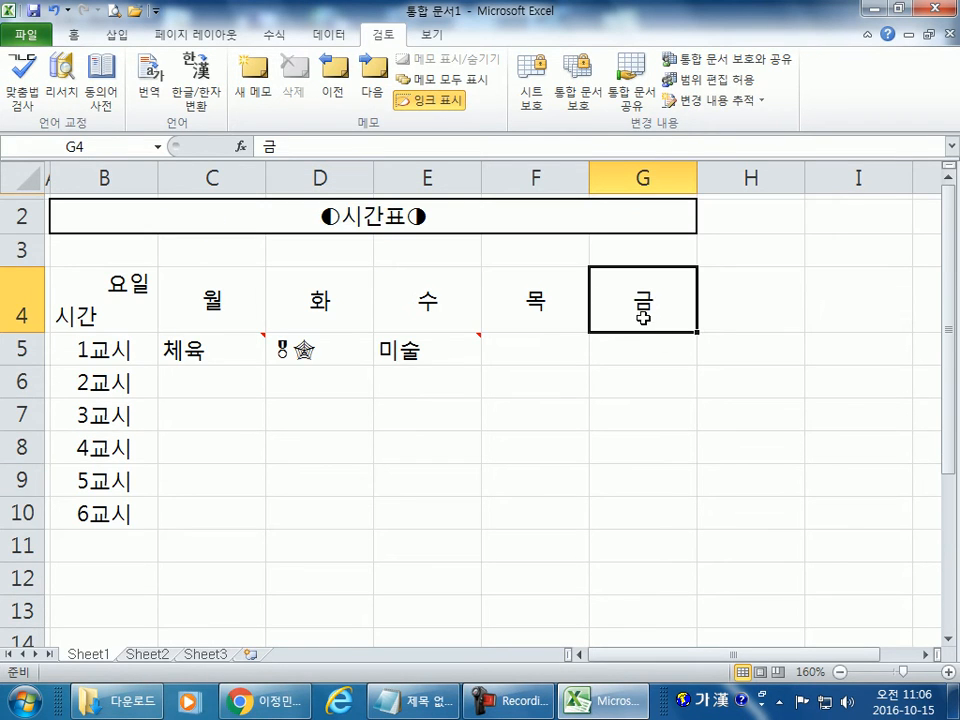
click(675, 422)
click(647, 291)
double_click(679, 326)
double_click(641, 293)
key(Escape)
click(643, 386)
Insert a comment on the 금 cell G4 reading "금요일 점심에는 맛있는 간식이 같이 나온다."
click(634, 308)
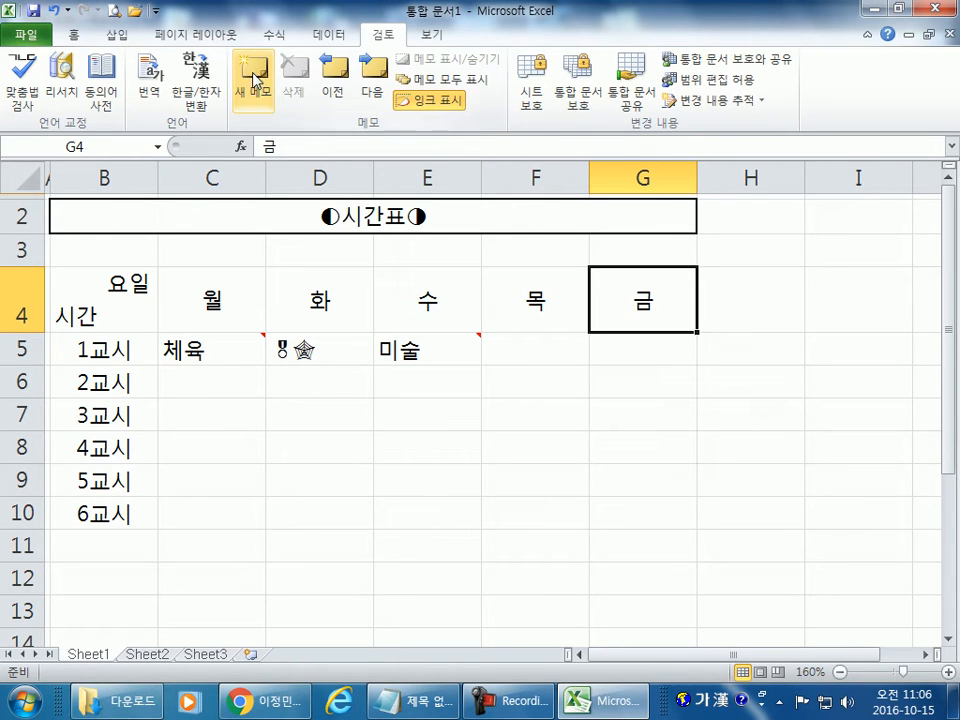
right_click(617, 284)
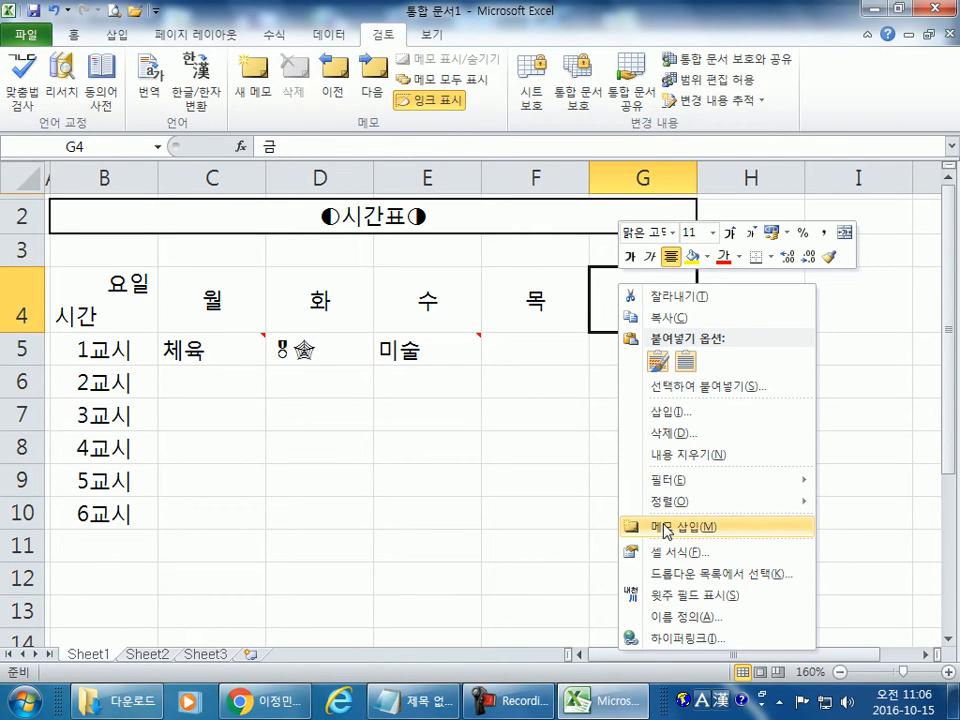
click(667, 527)
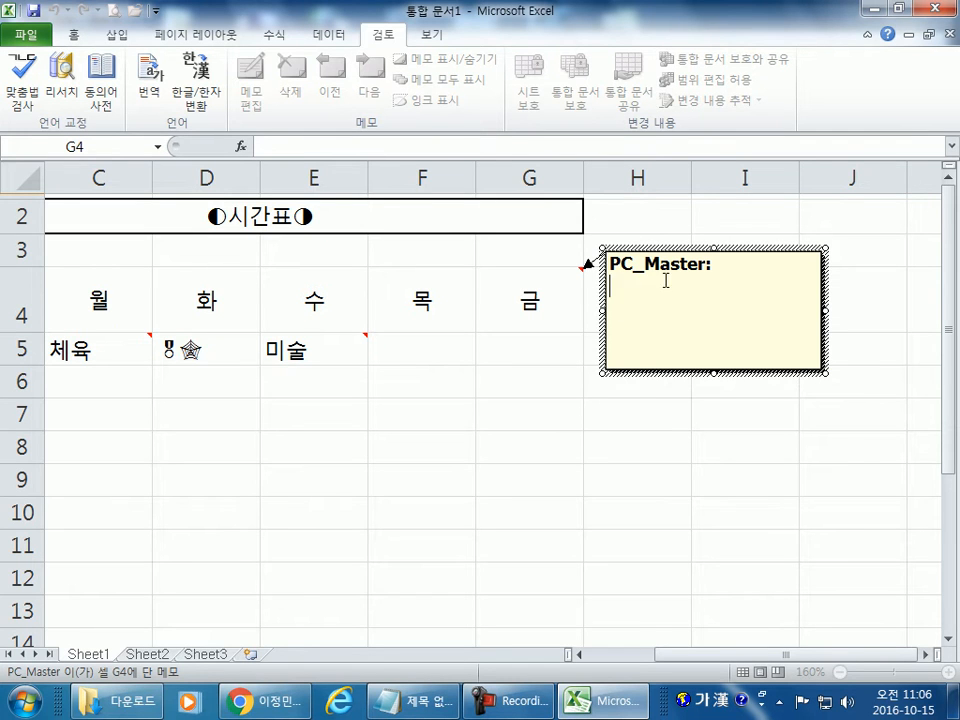
drag(714, 265, 609, 265)
click(639, 290)
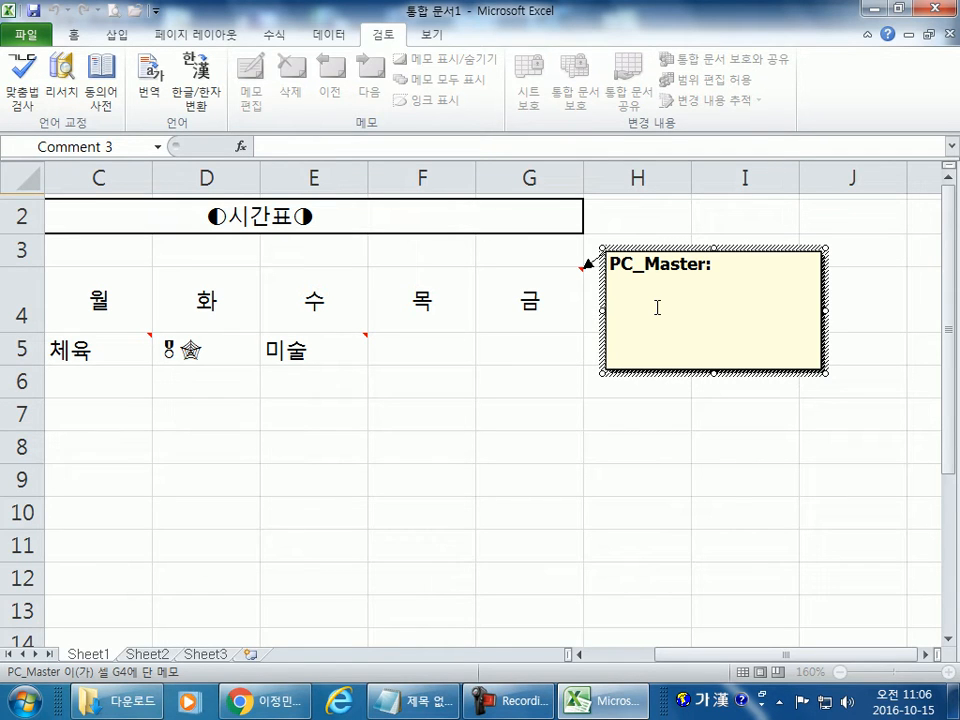
text(금요일 점심에는 맛있는 간식이 같이 나온다.)
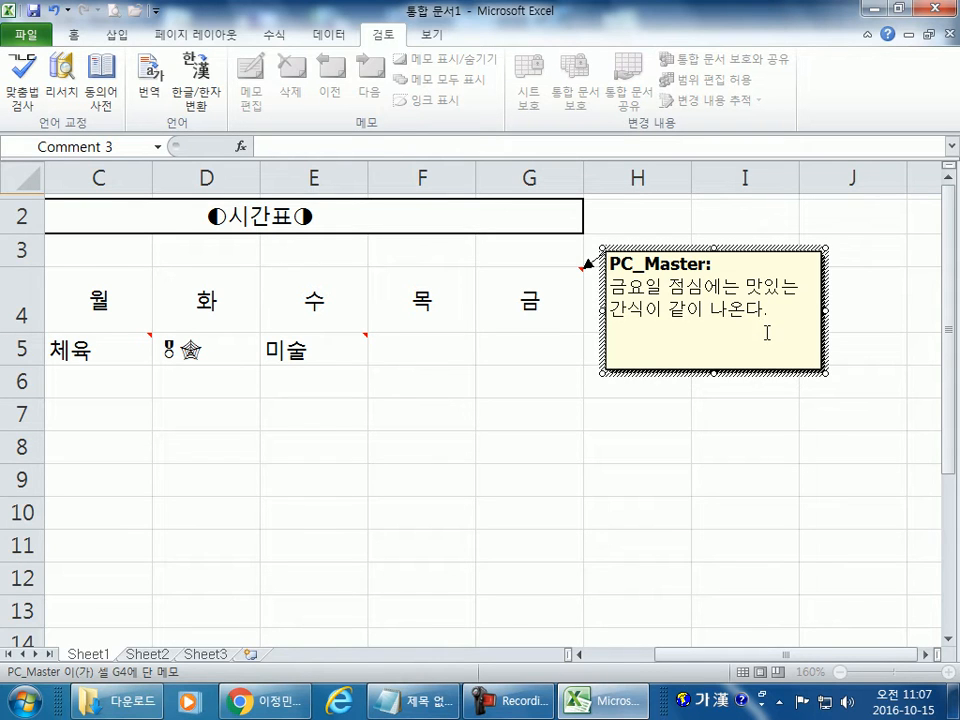
click(347, 422)
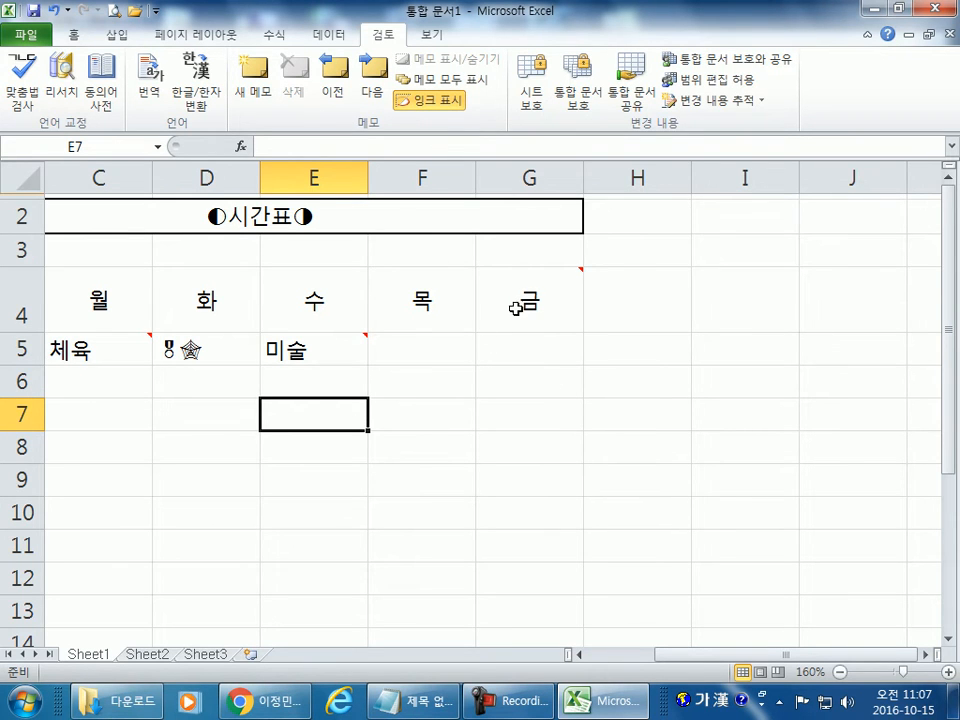
Set the comment on the 금 cell G4 to stay displayed on the sheet
mouse_move(524, 298)
click(530, 322)
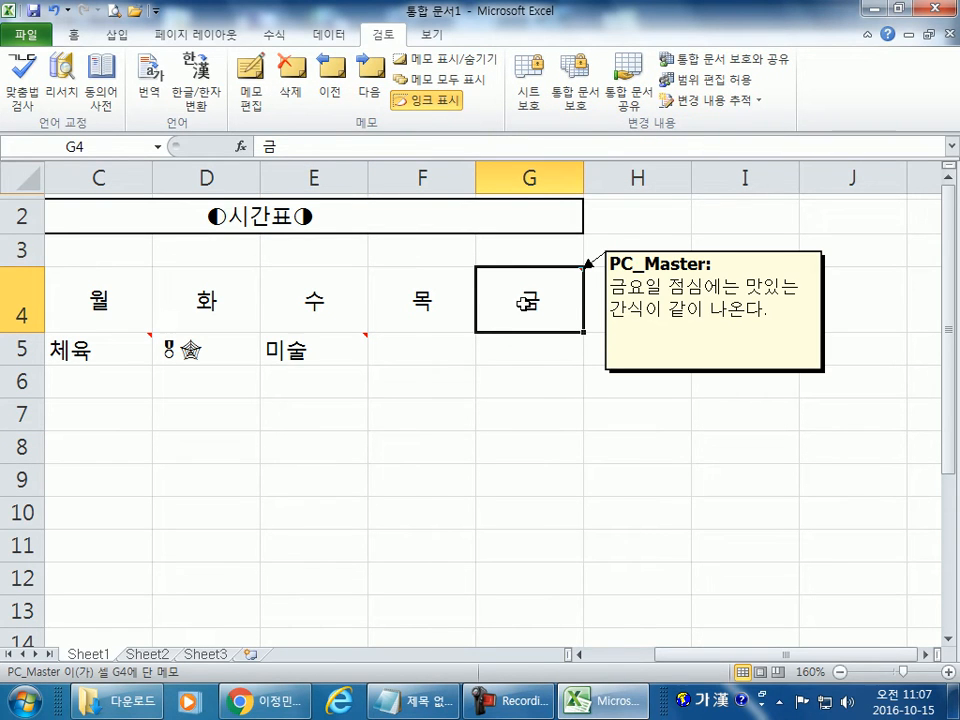
right_click(527, 303)
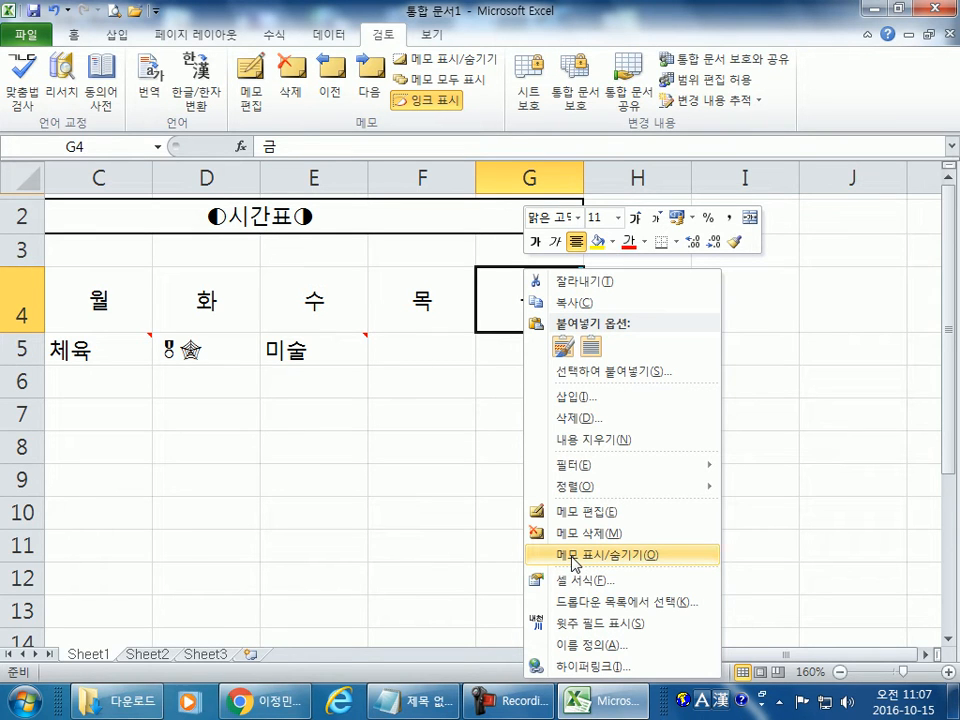
click(574, 556)
click(664, 588)
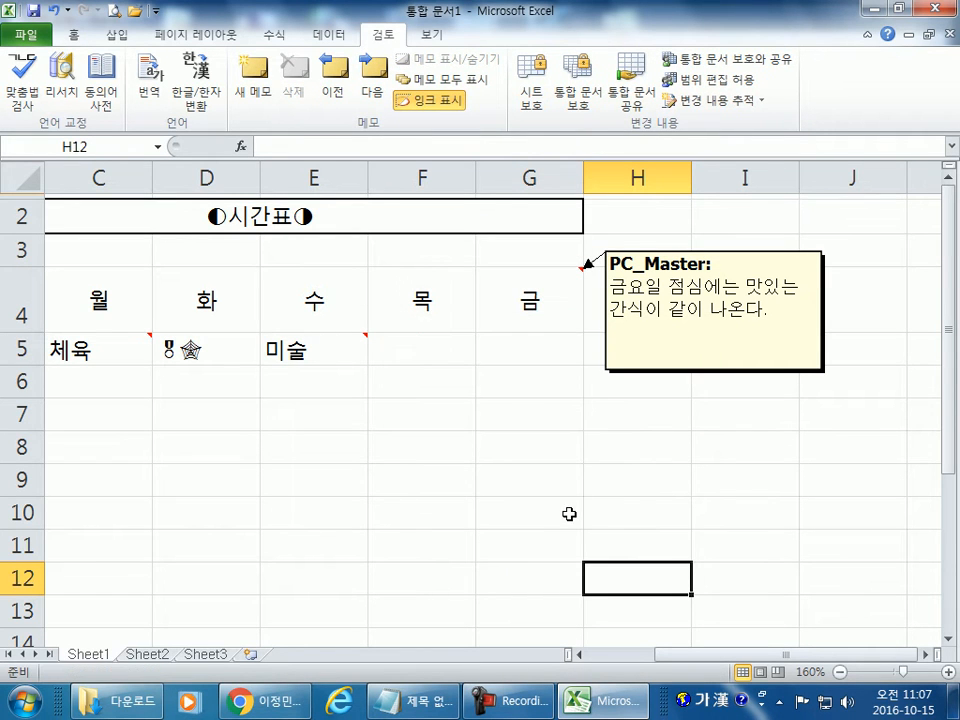
Hide the displayed comment on the 금 cell G4
click(545, 308)
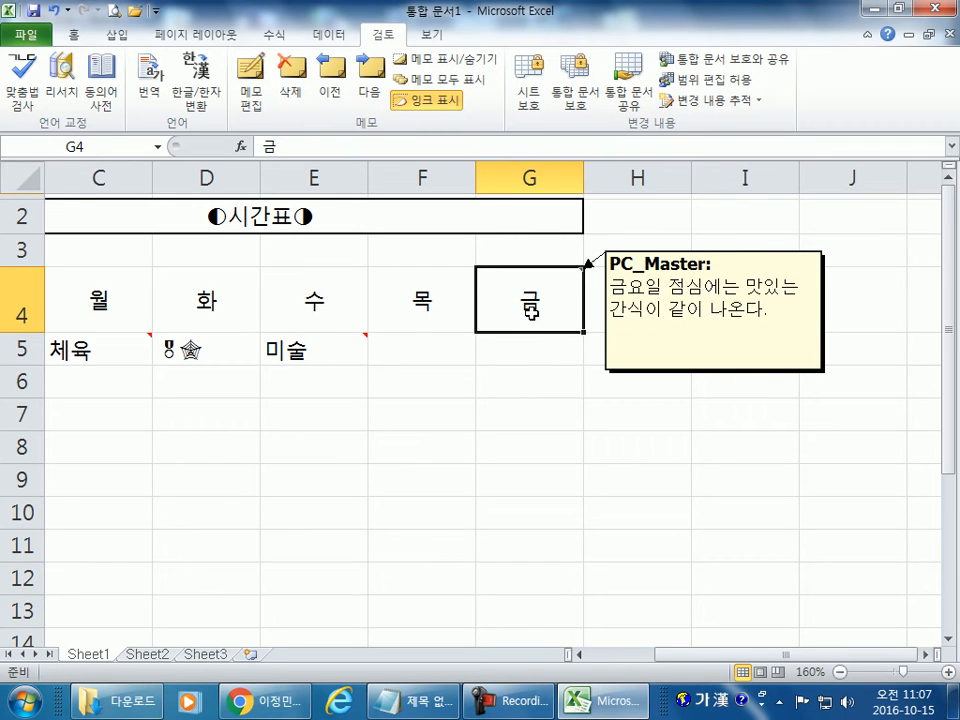
right_click(527, 302)
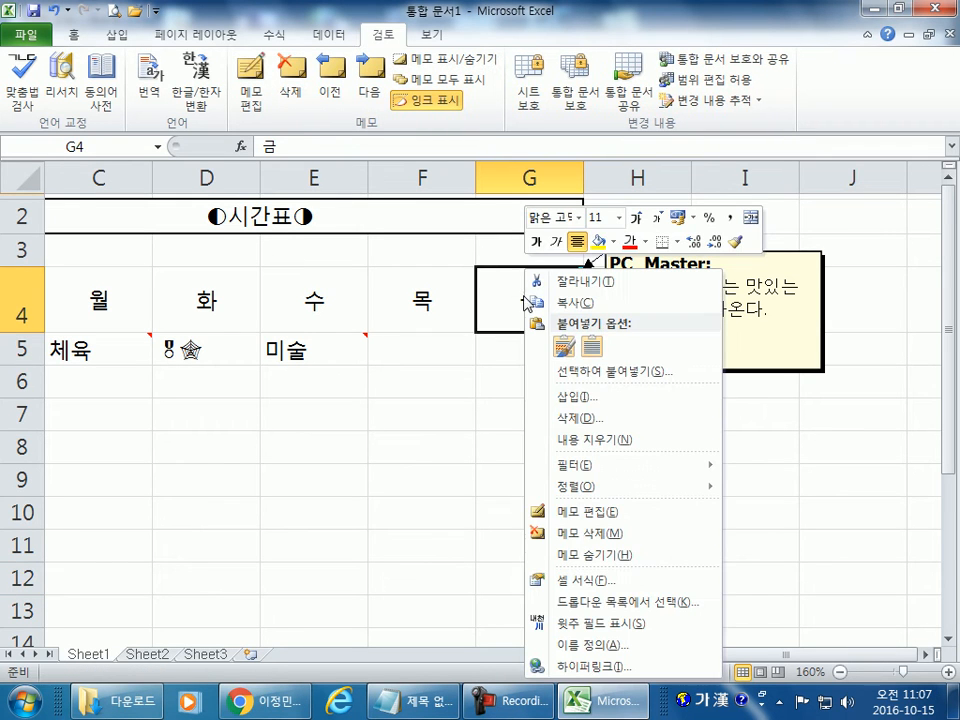
click(585, 555)
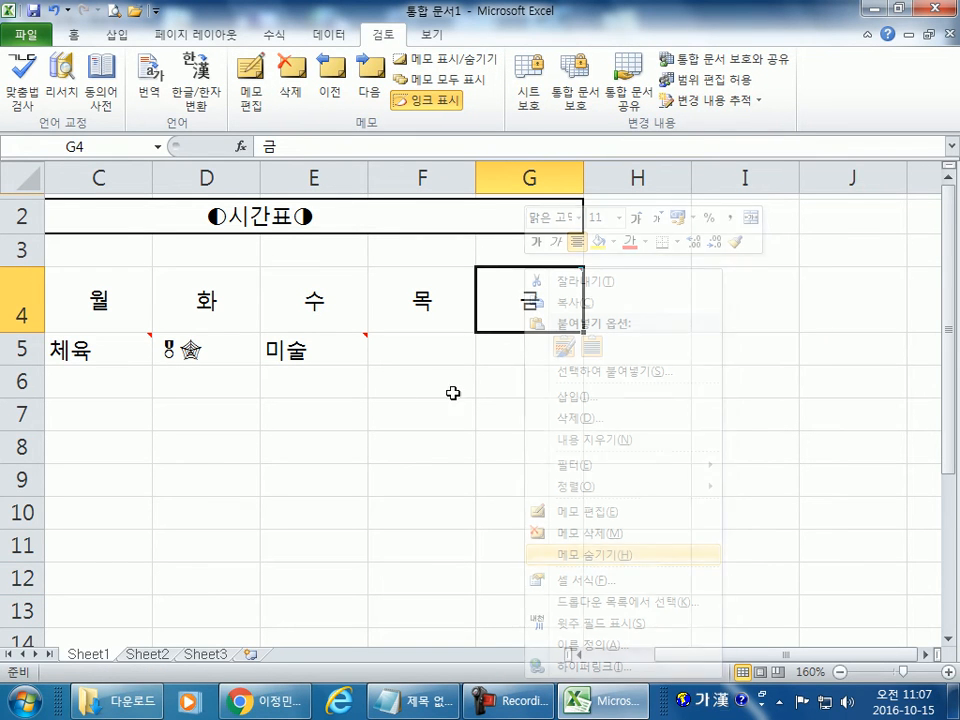
click(510, 522)
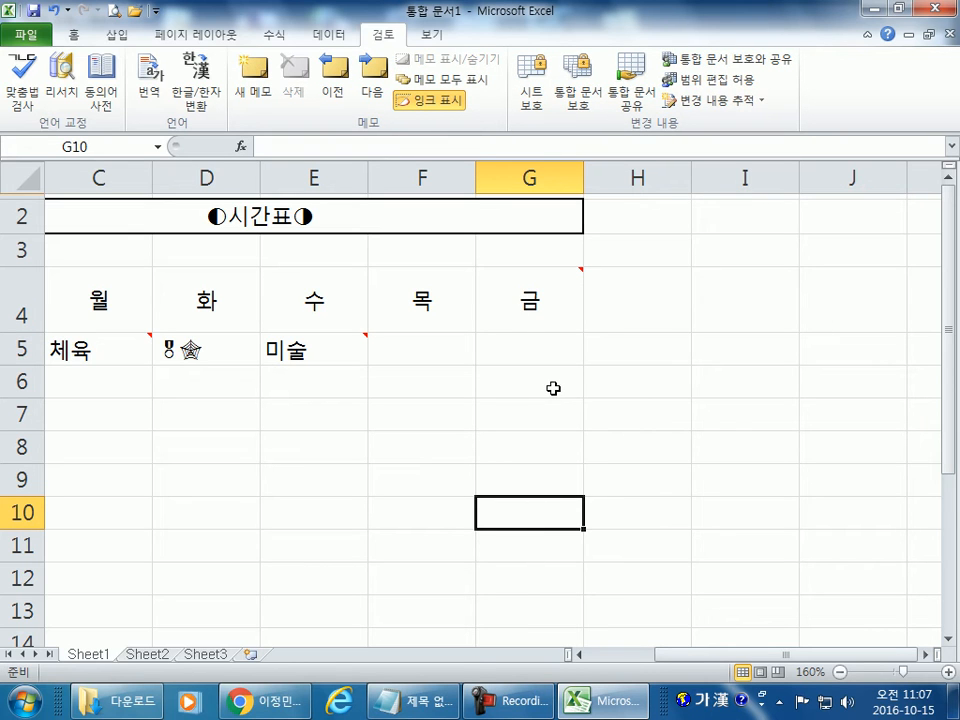
mouse_move(553, 298)
double_click(430, 313)
text(ㄴㅇㄹ)
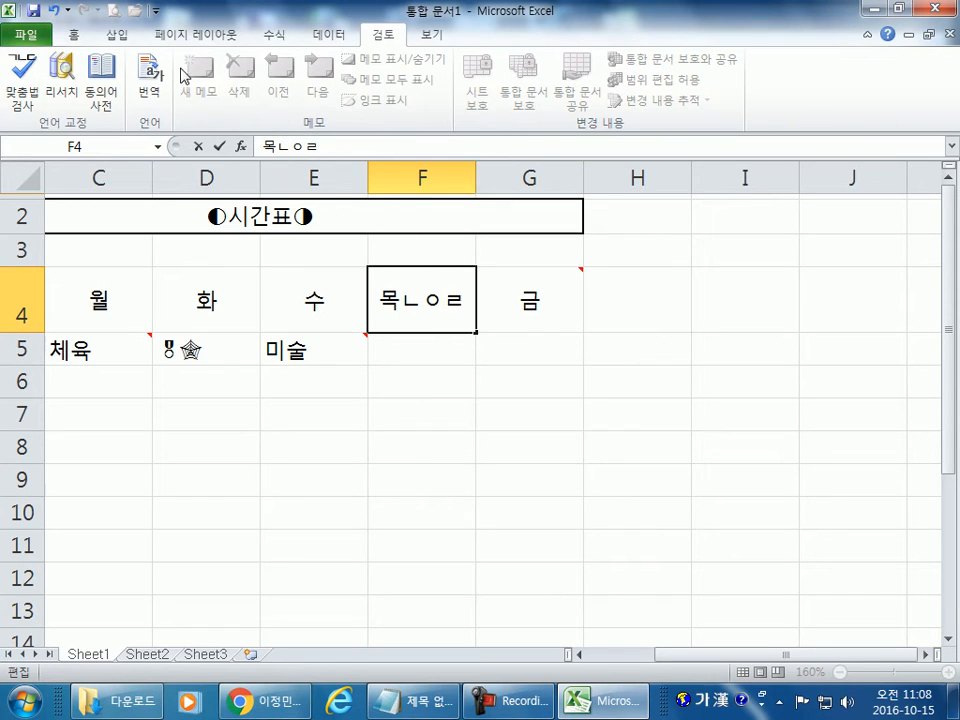
key(Escape)
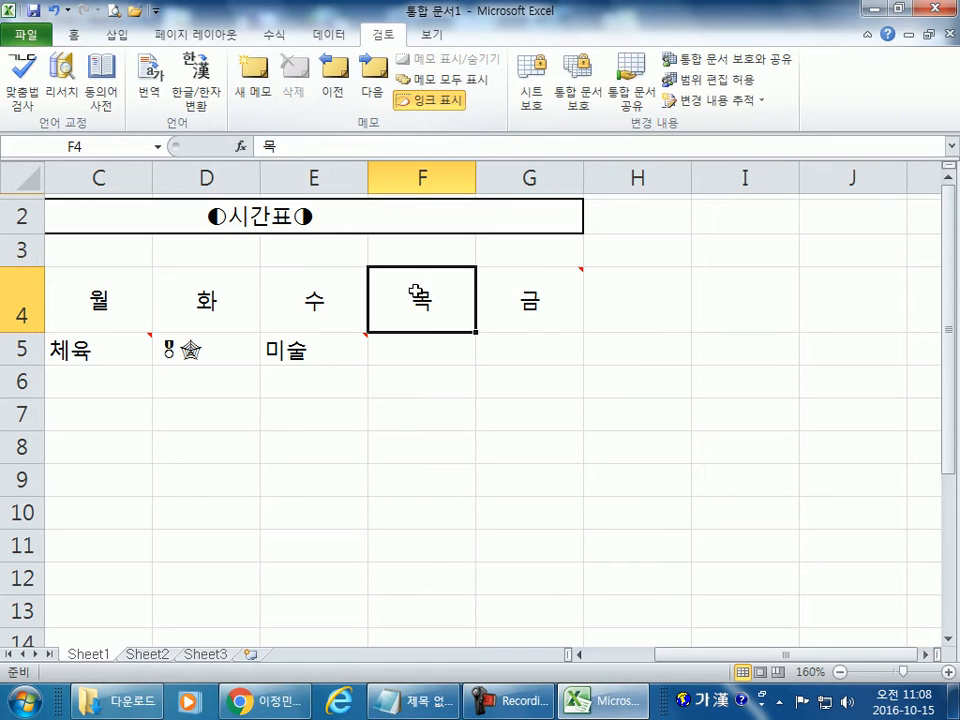
Insert a comment on the 목 cell F4
key(Down)
key(Down)
click(436, 325)
click(268, 105)
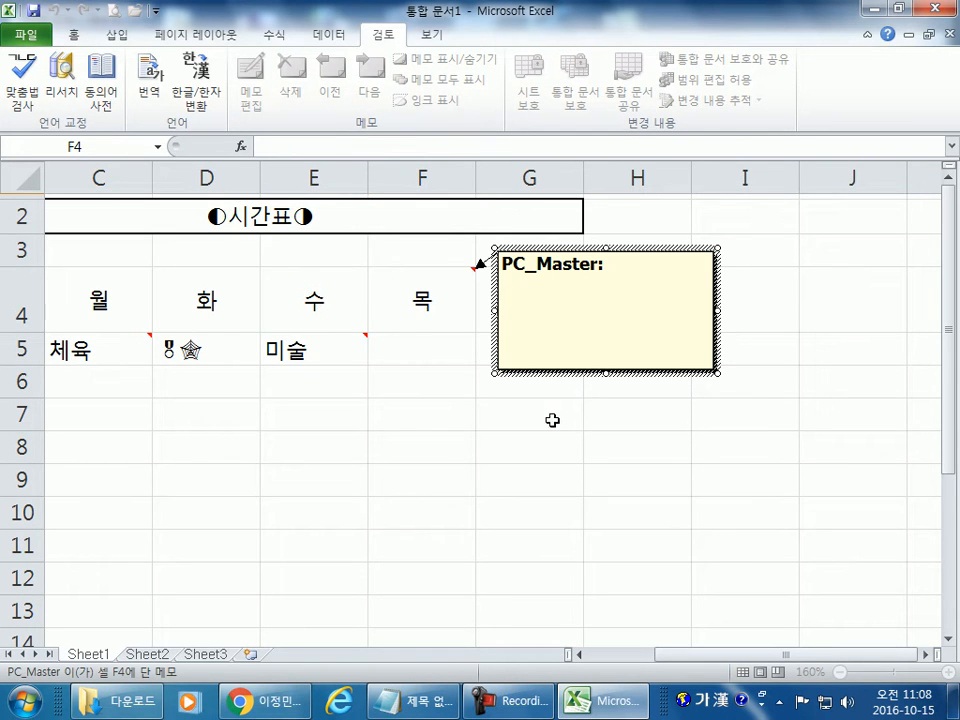
Delete the comment on the 목 cell F4
click(529, 447)
click(395, 318)
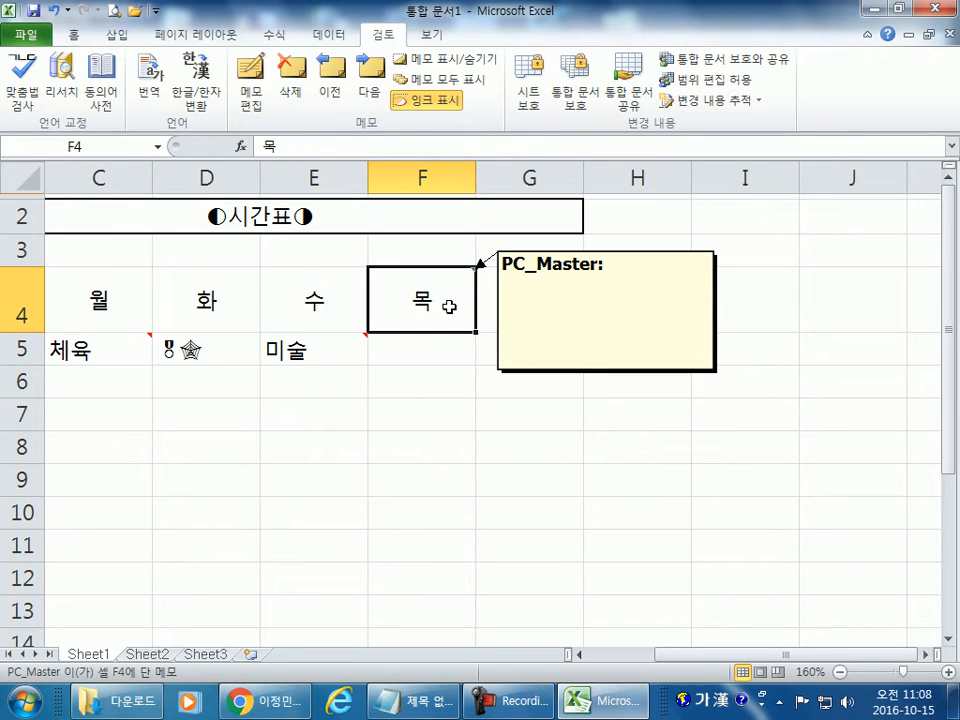
scroll(457, 344, down, 1)
click(457, 344)
click(450, 250)
scroll(546, 421, up, 1)
click(530, 440)
click(382, 298)
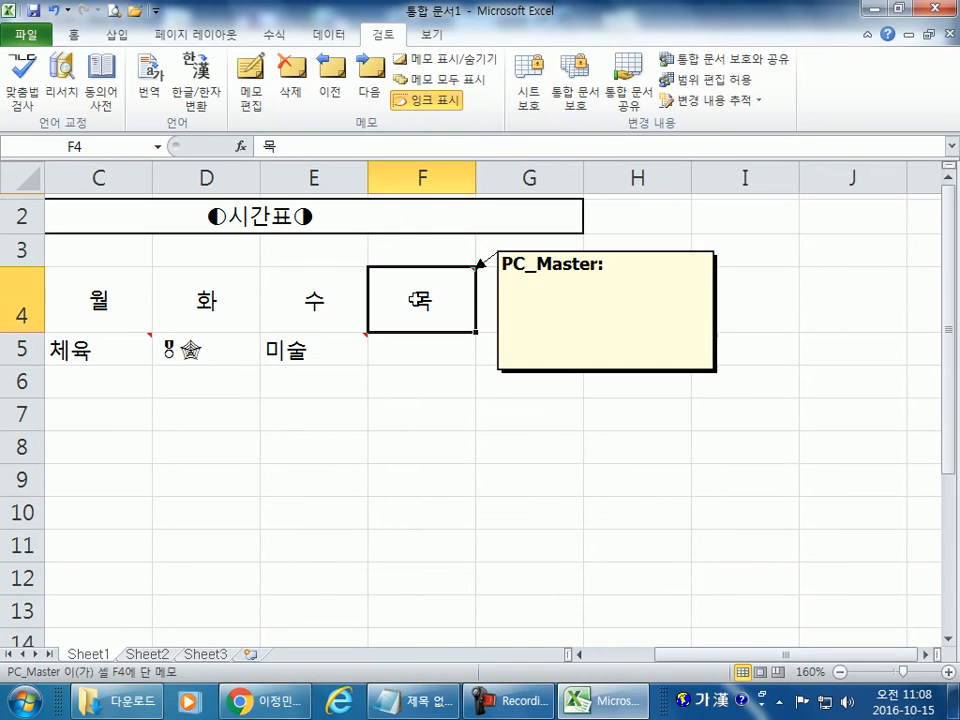
click(289, 82)
click(444, 407)
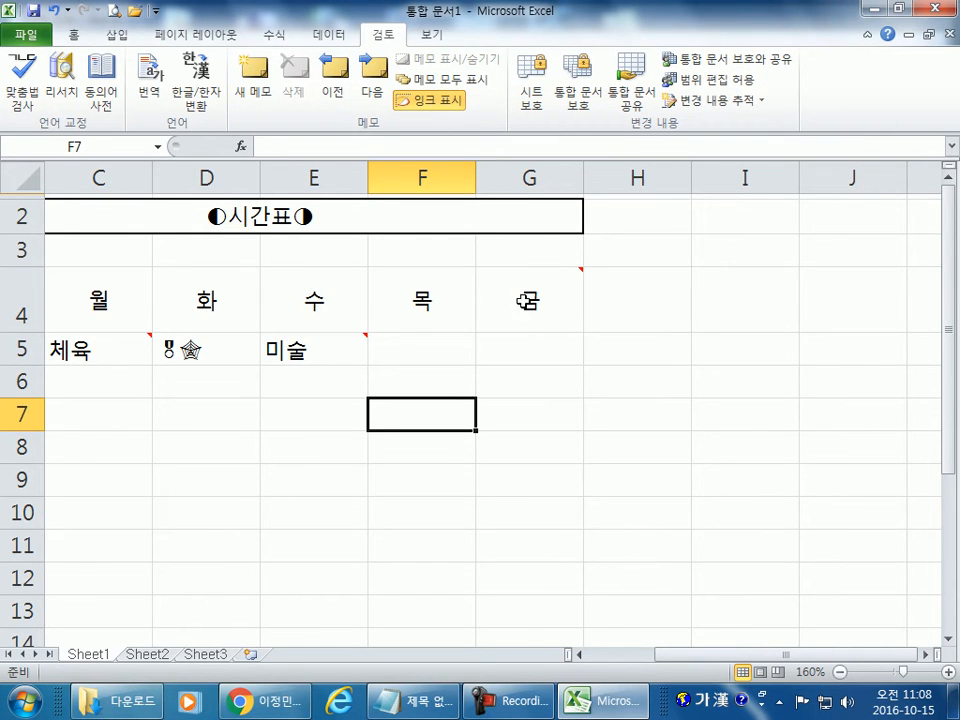
Delete the comment on the 금 cell G4
right_click(528, 305)
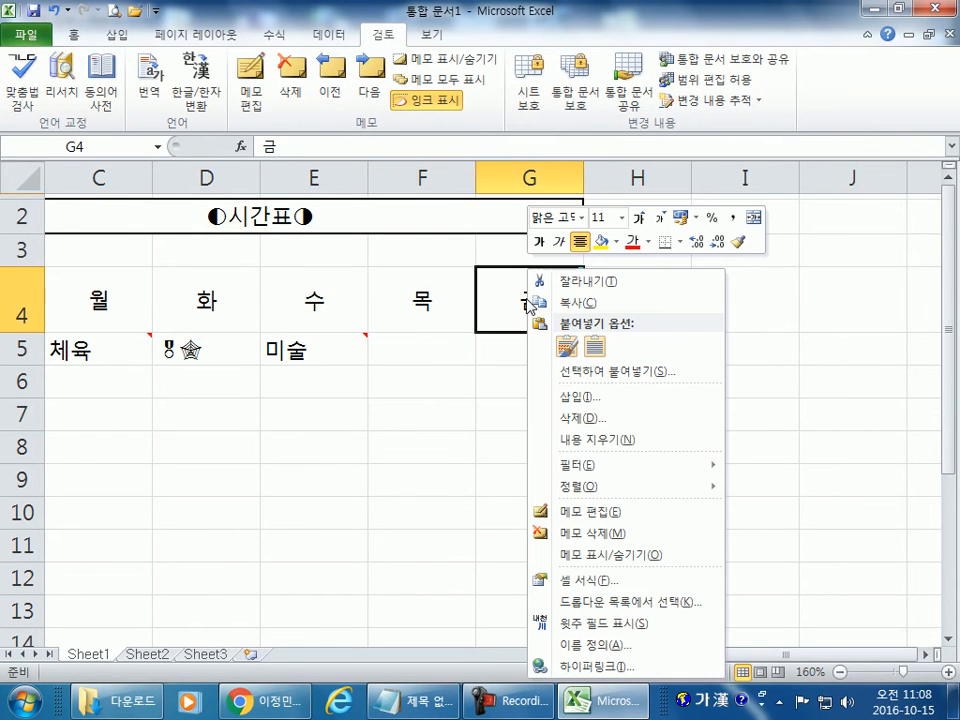
click(601, 540)
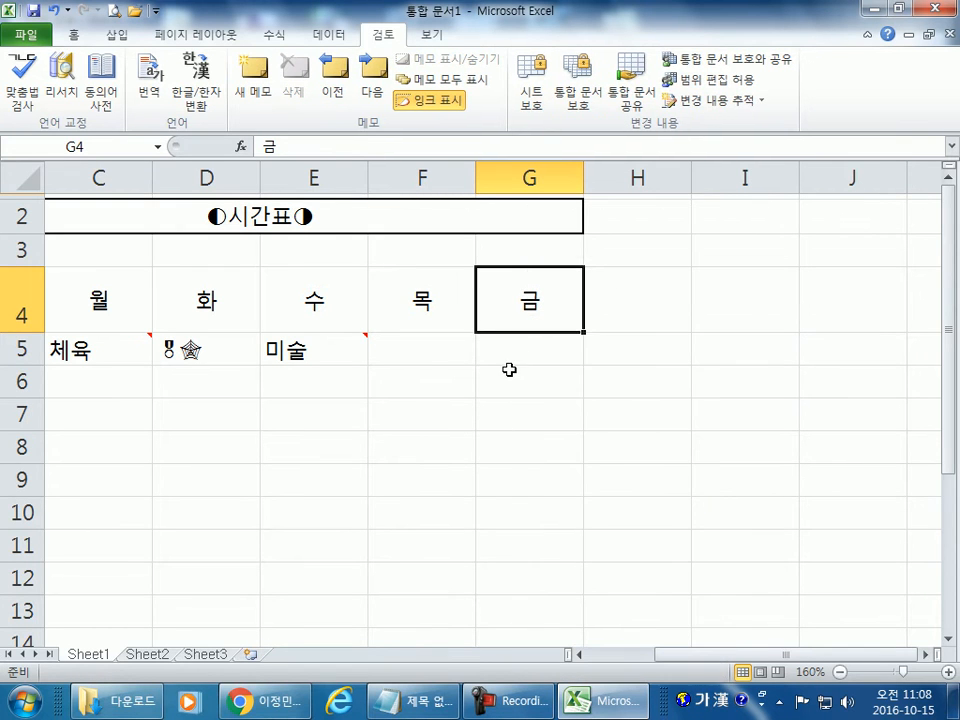
click(511, 372)
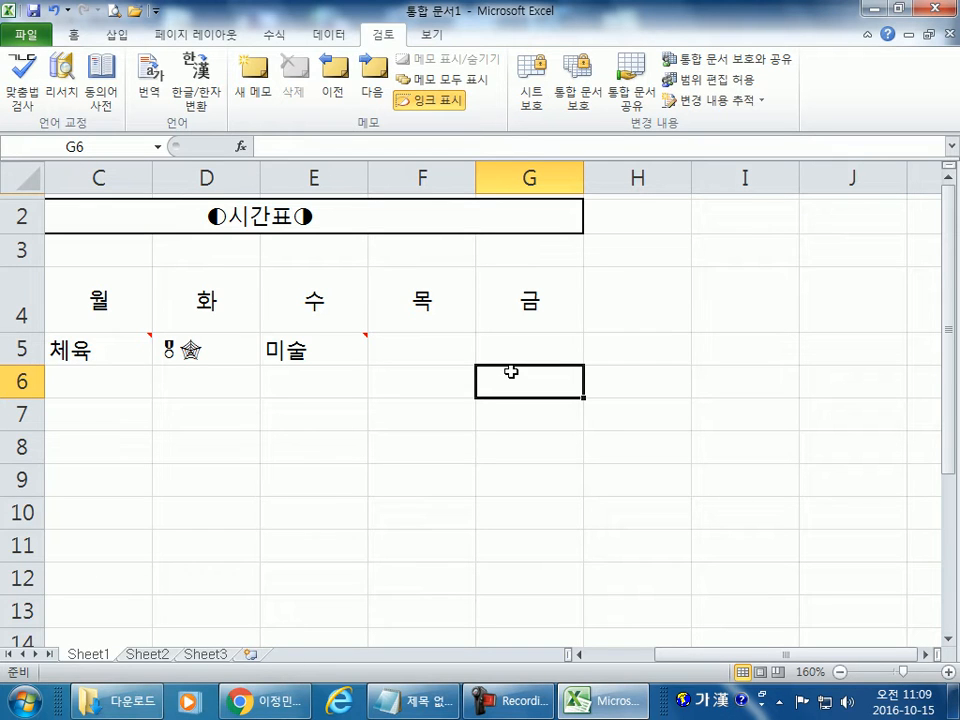
View the comment on the 미술 cell E5 and the comment options offered for that cell
click(312, 352)
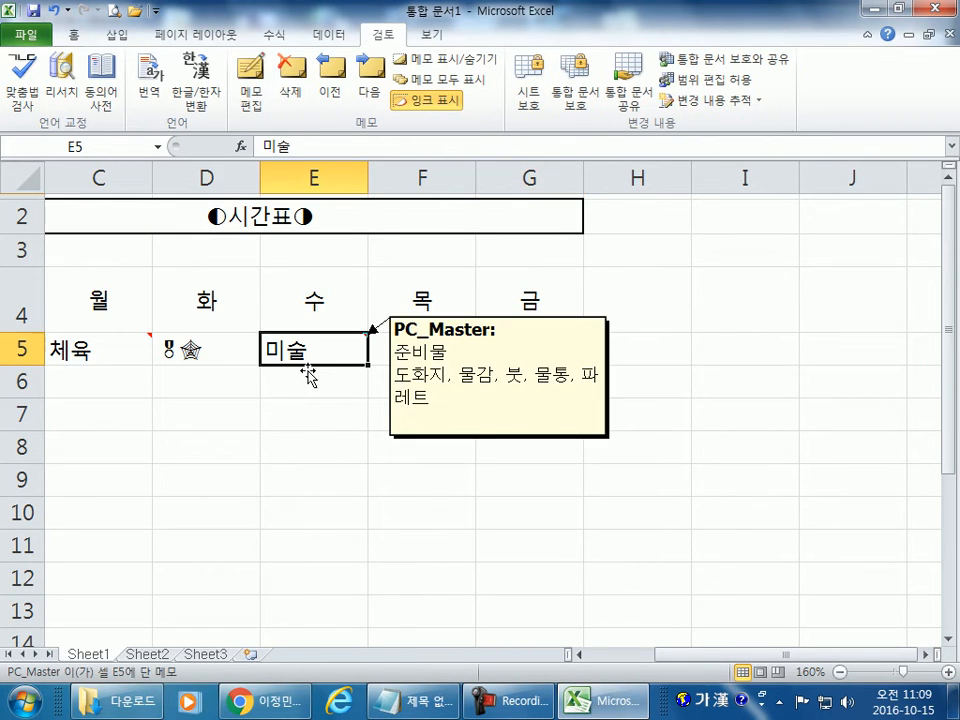
click(313, 472)
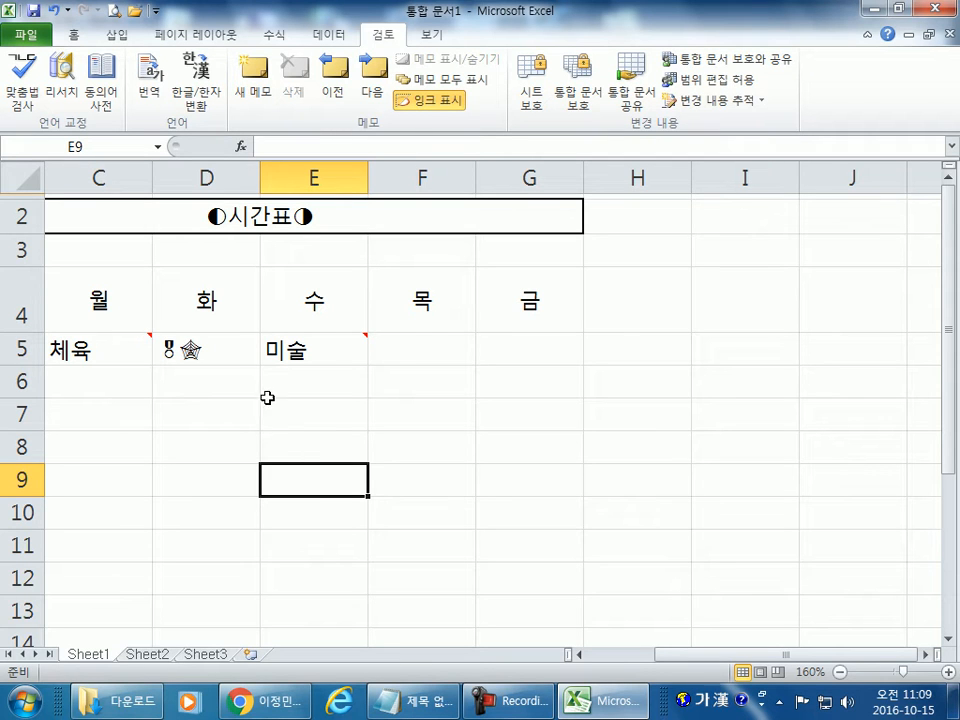
mouse_move(297, 351)
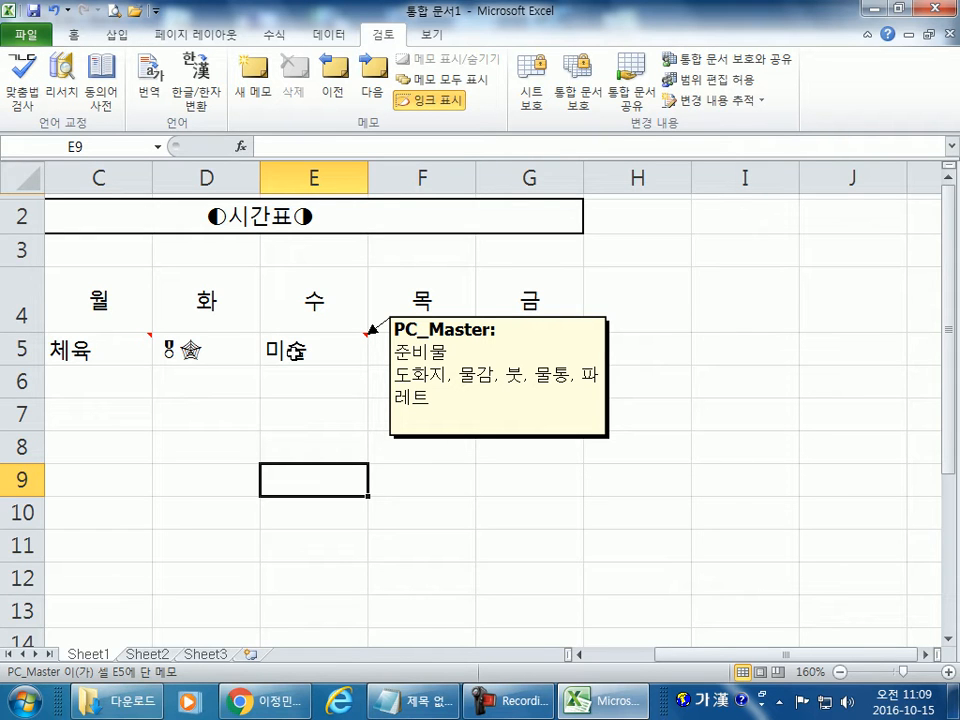
right_click(293, 351)
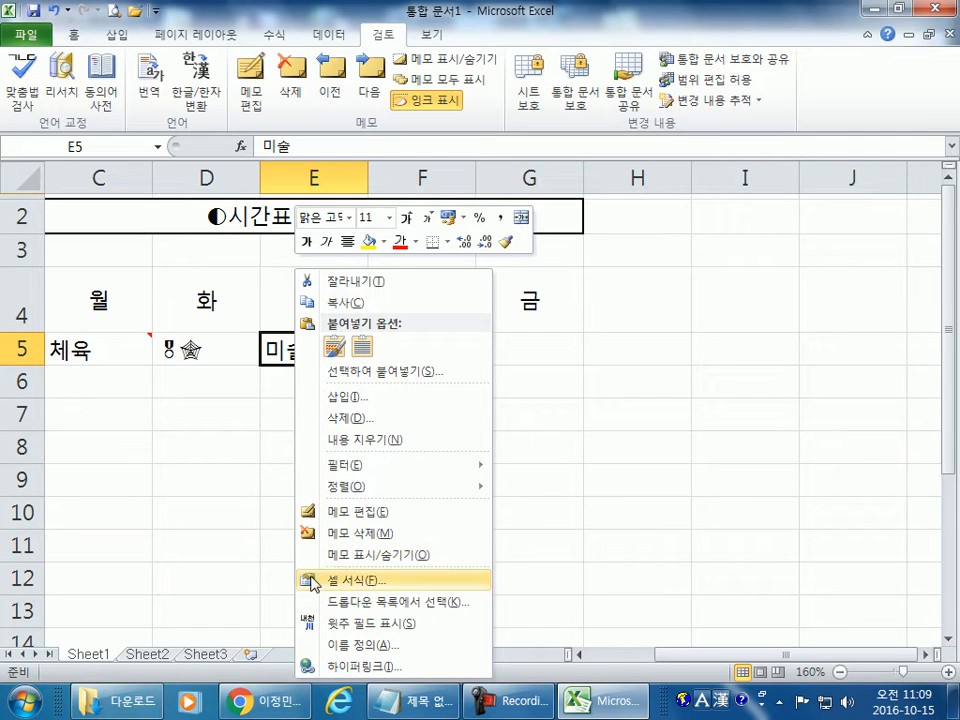
click(107, 371)
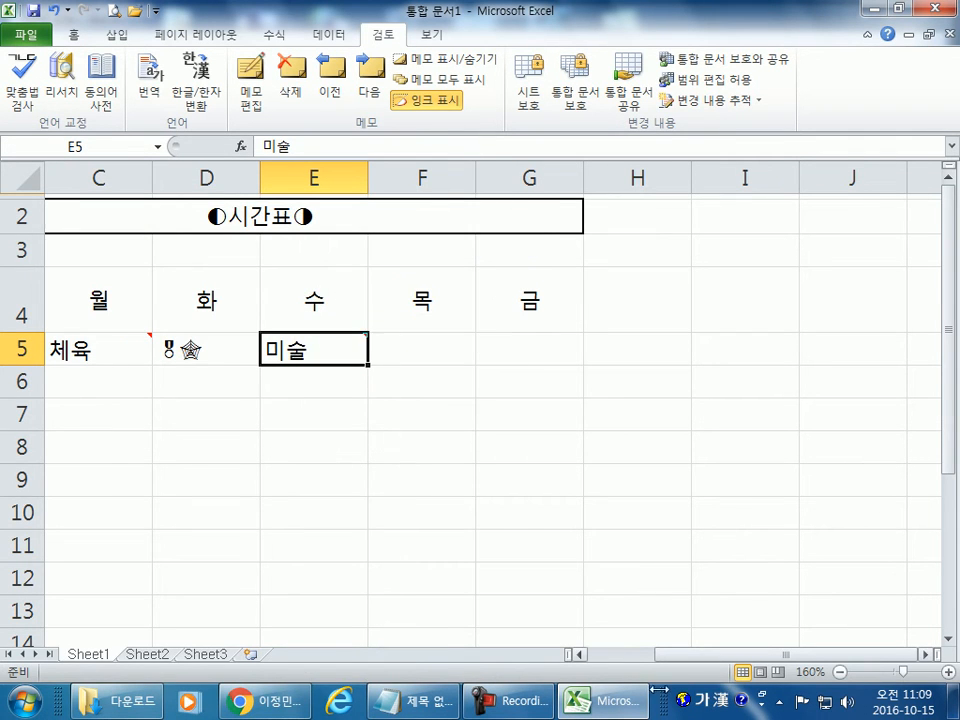
Clear the contents of the range C4:G10, check the comments in row 5, and undo the clearing
drag(677, 655, 610, 655)
click(208, 356)
drag(187, 299, 683, 516)
key(Delete)
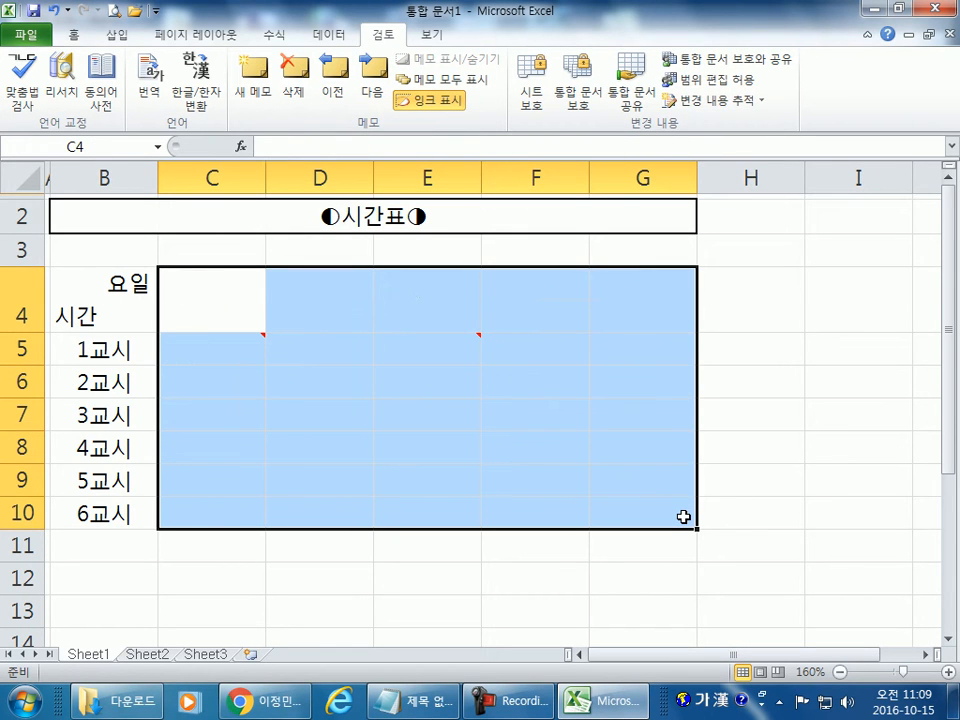
mouse_move(239, 344)
mouse_move(450, 341)
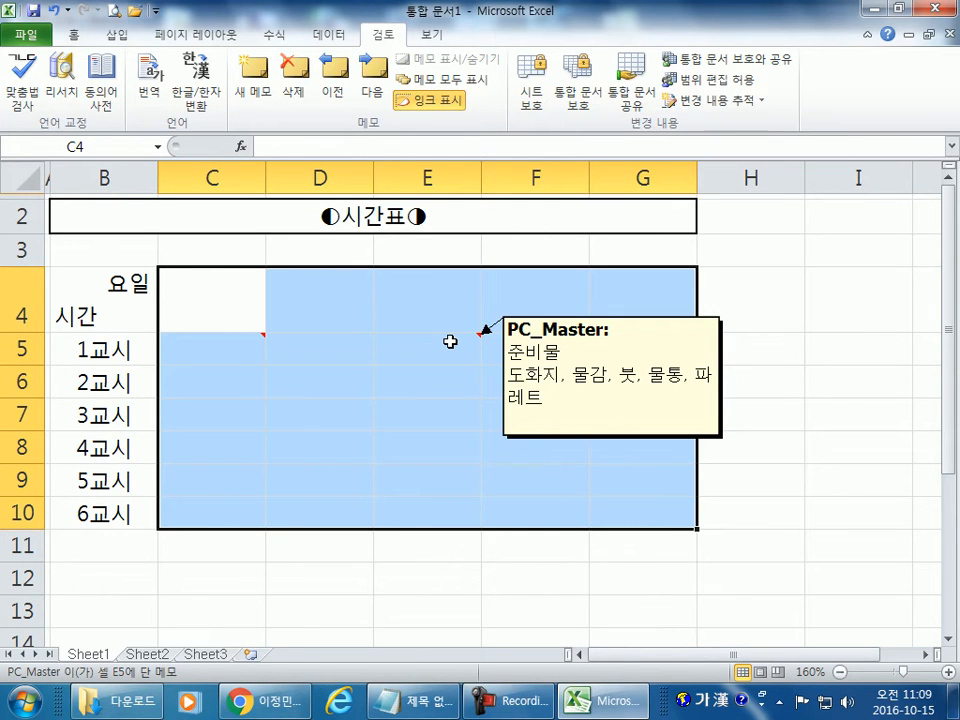
key(ctrl+z)
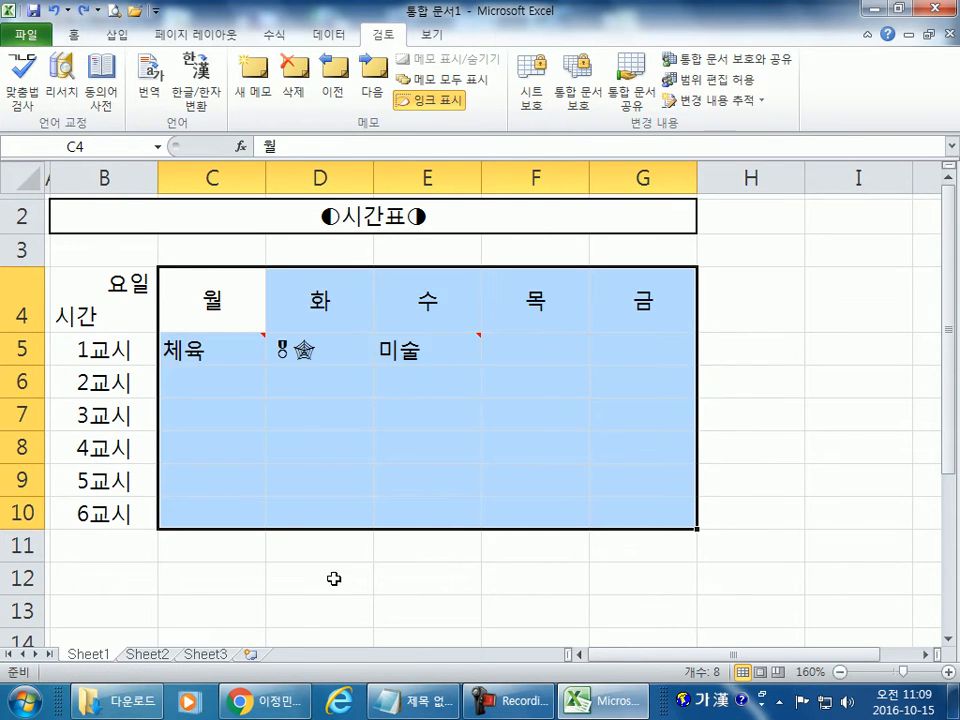
click(328, 618)
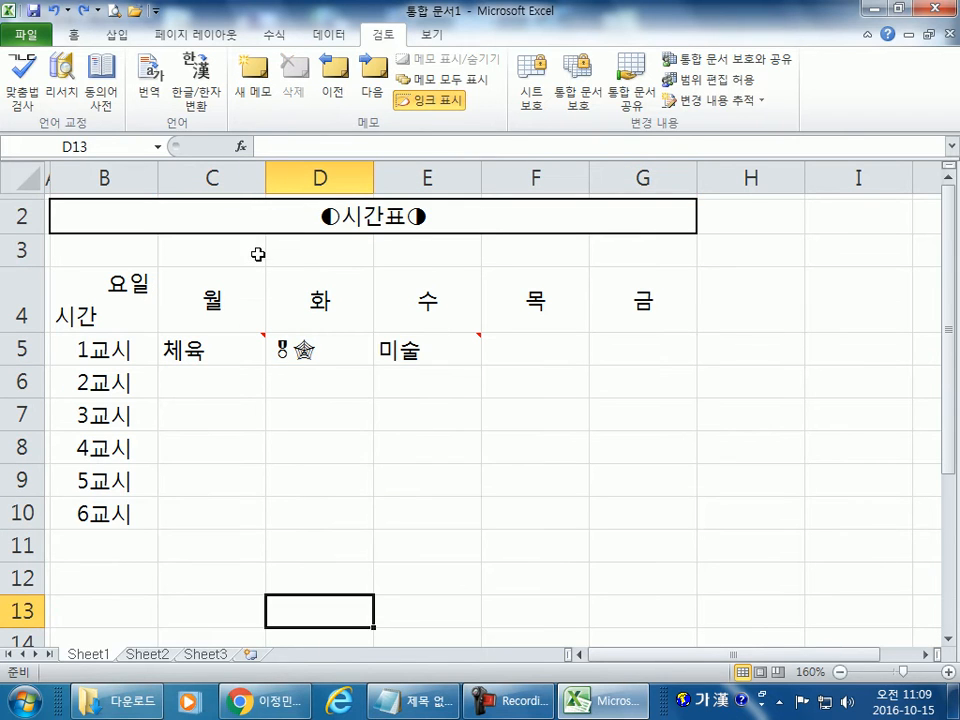
Clear only the comment from the 체육 cell C5 and undo that removal
click(210, 345)
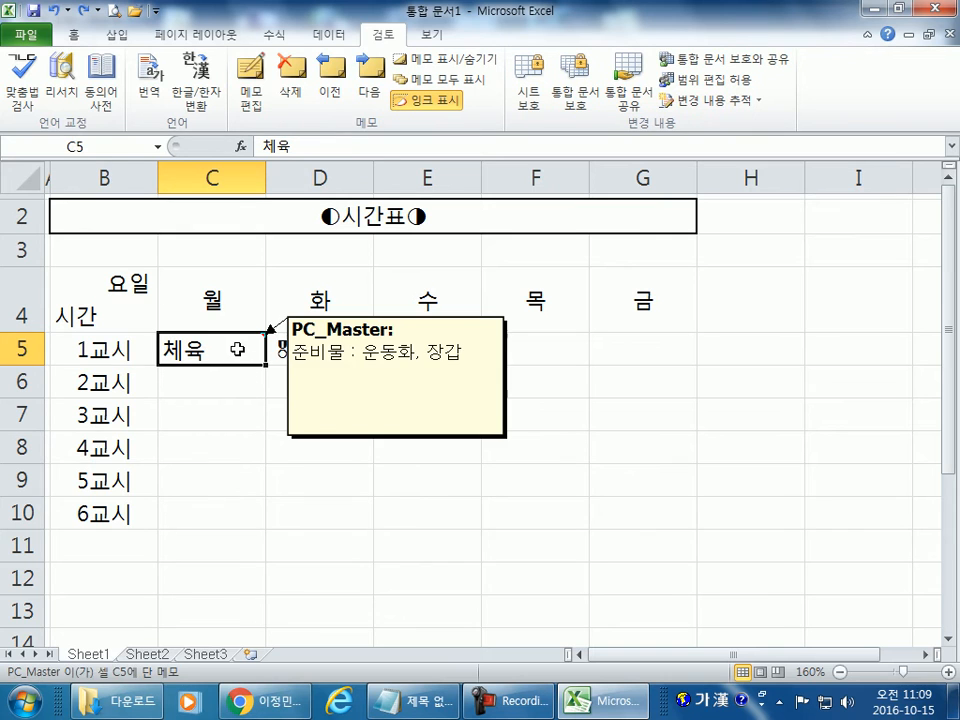
right_click(236, 347)
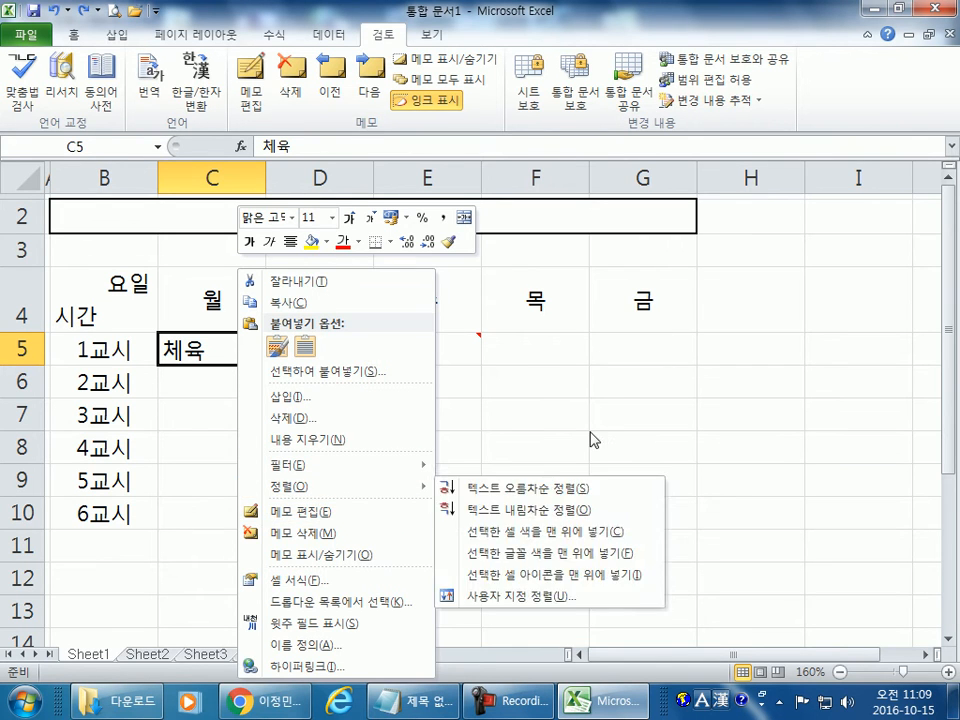
click(534, 330)
click(72, 34)
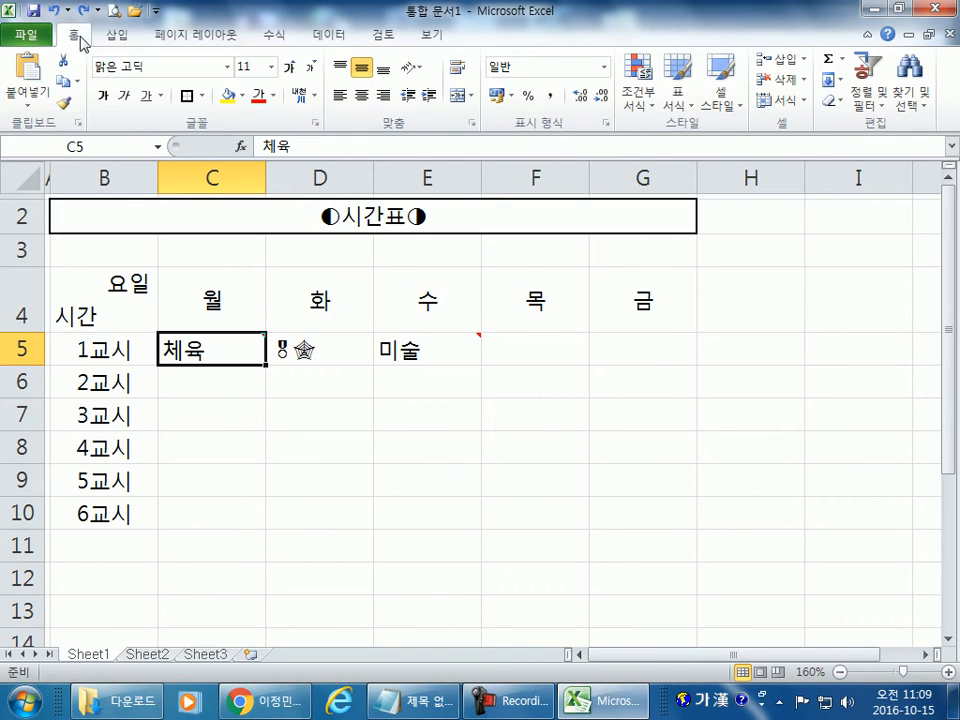
click(838, 105)
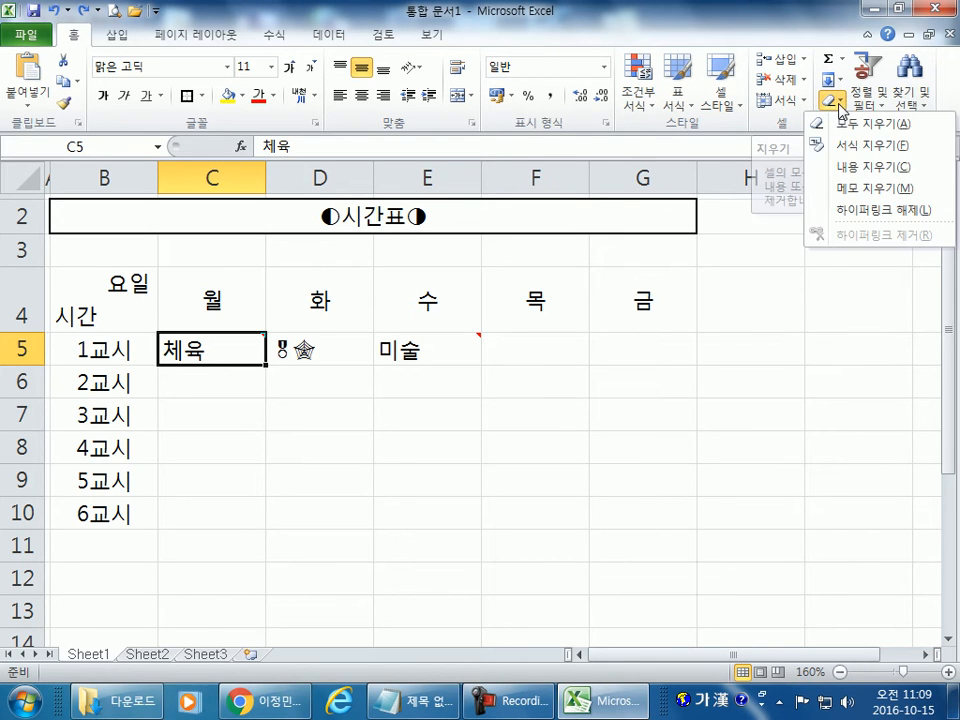
click(858, 190)
click(390, 440)
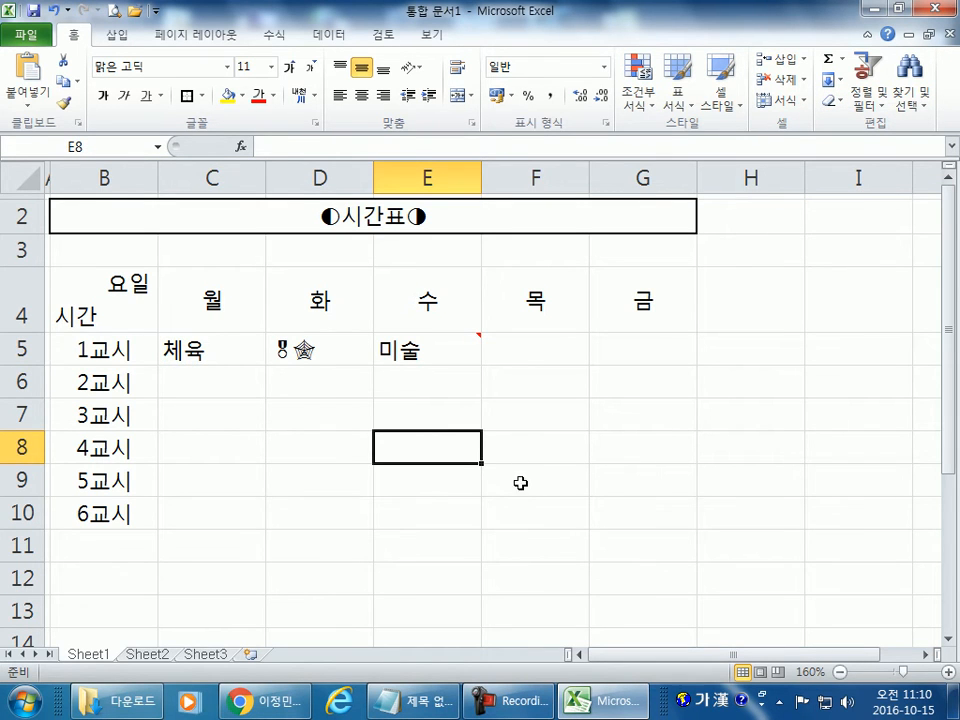
key(ctrl+z)
drag(438, 508, 405, 486)
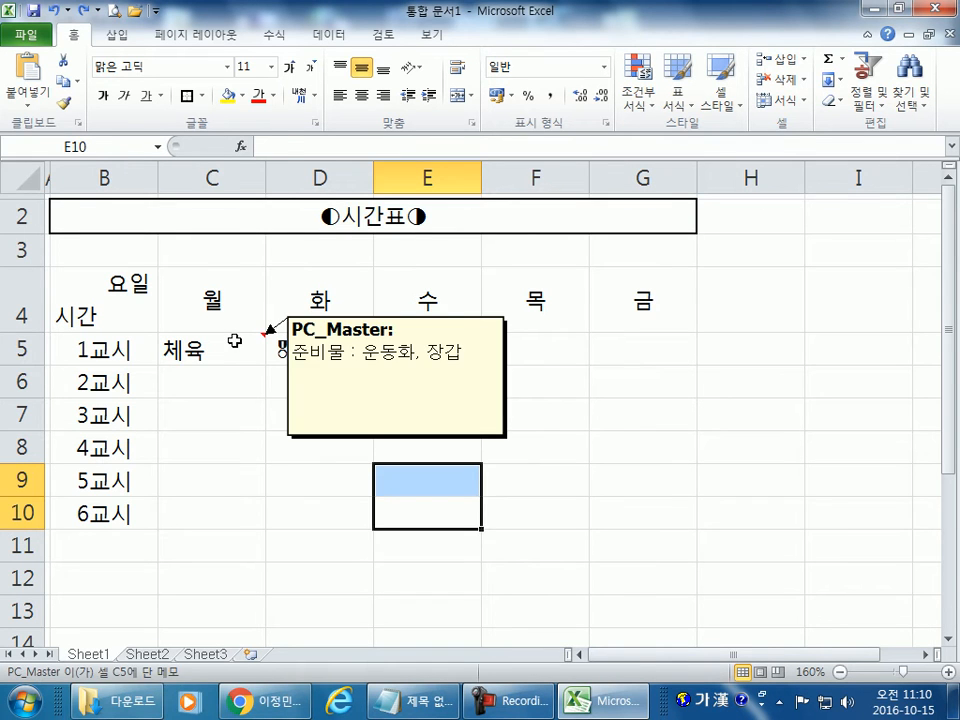
Clear the comment from the 체육 cell C5 once more, leaving its text in place
click(234, 341)
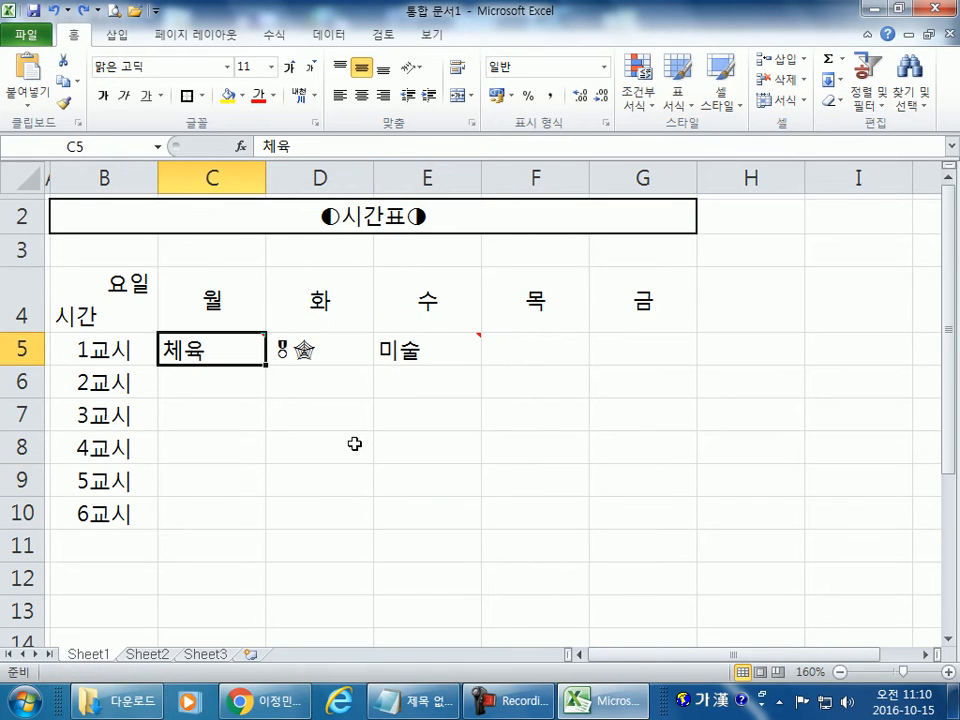
click(837, 101)
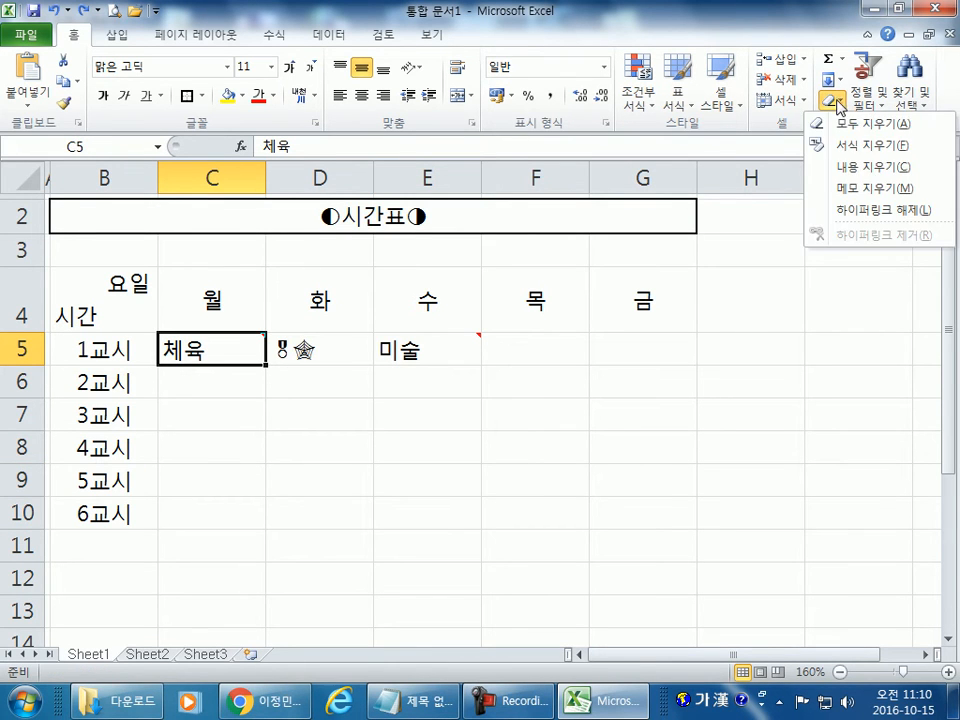
click(856, 190)
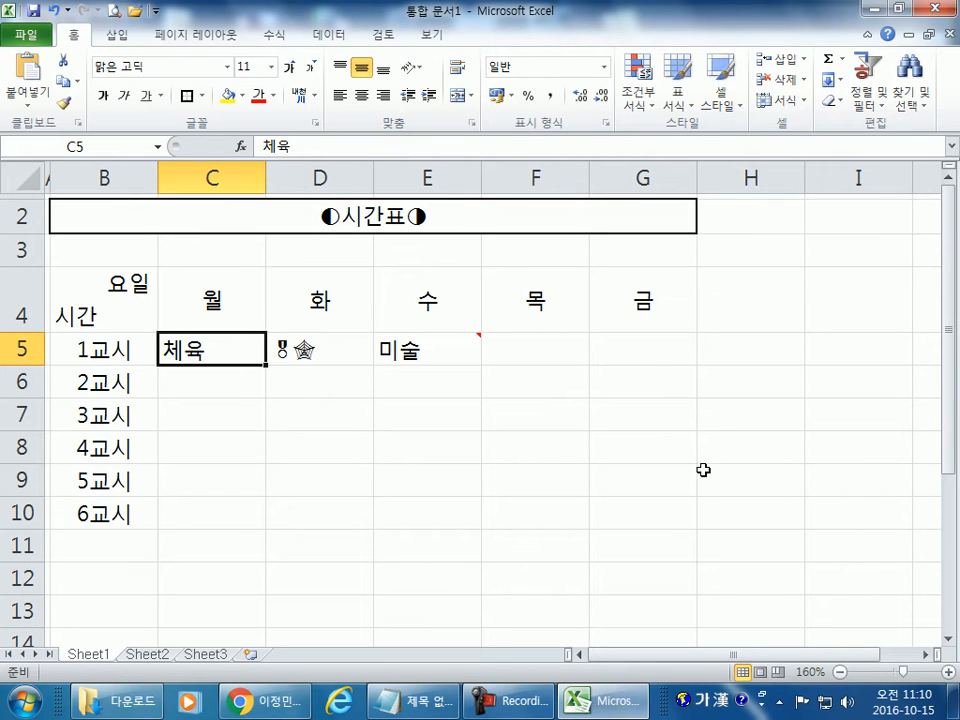
Clear only the contents of the 체육 cell C5 and undo the clearing
click(830, 101)
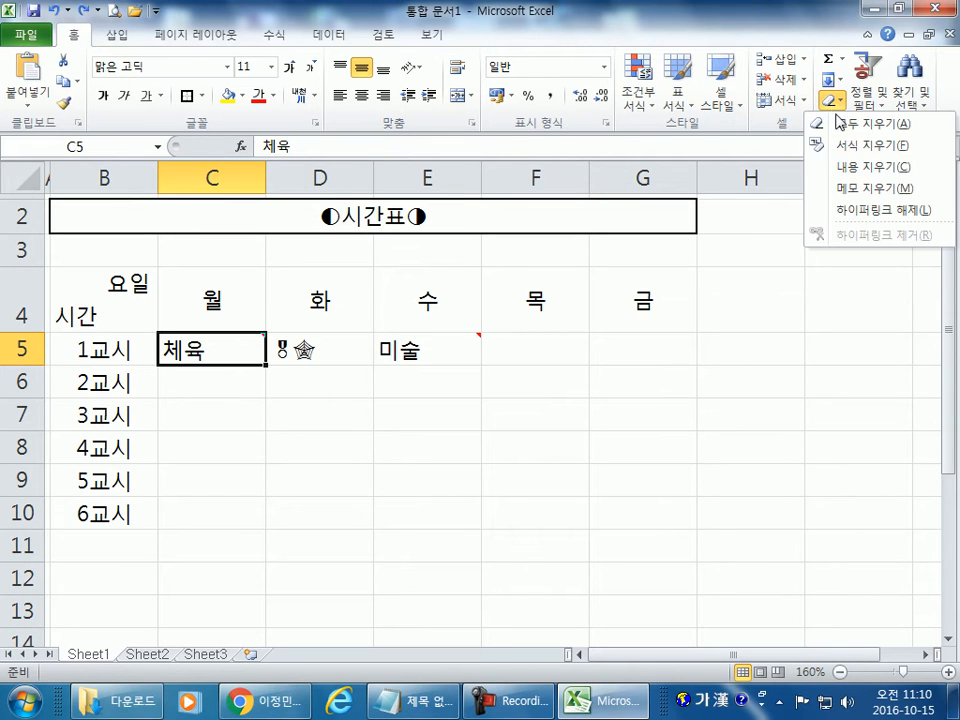
click(850, 167)
click(730, 447)
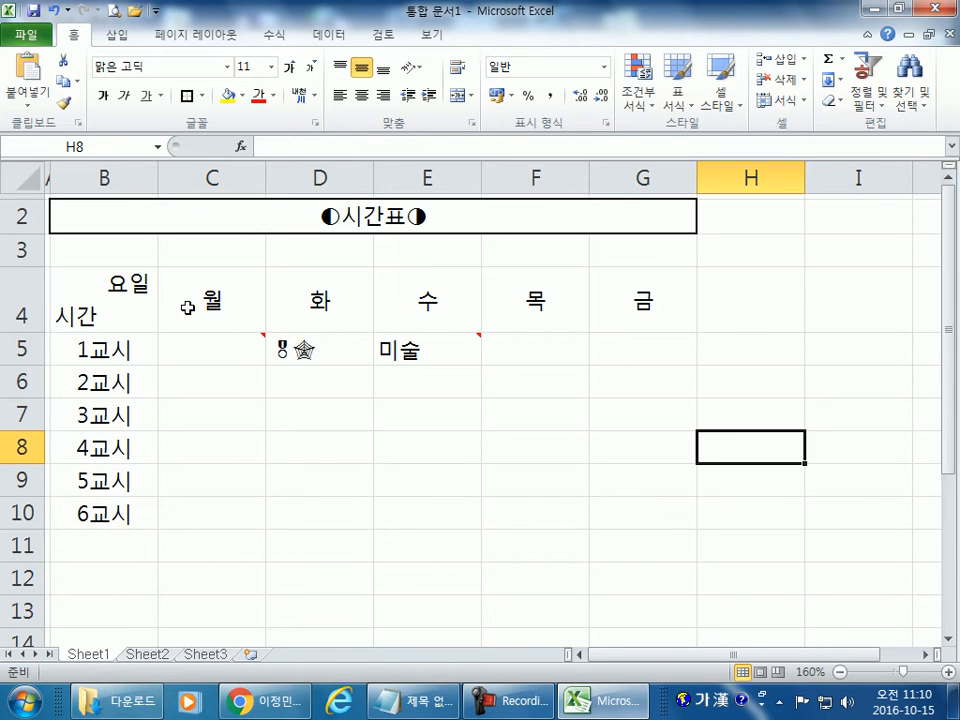
key(ctrl+z)
click(362, 450)
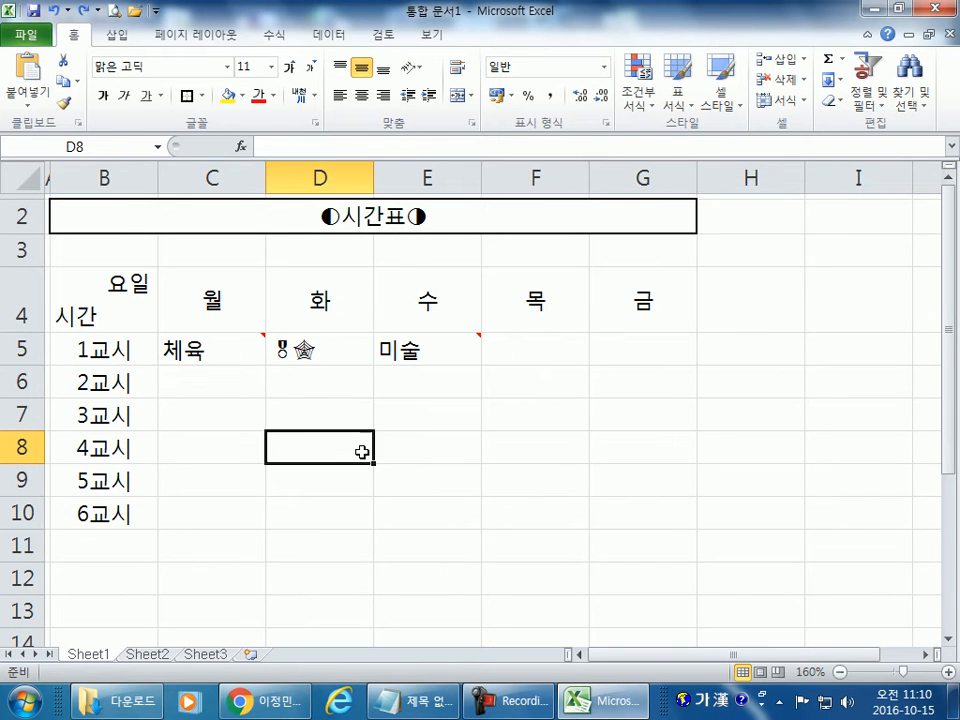
Display all comments on the sheet, and hide them all again
click(381, 36)
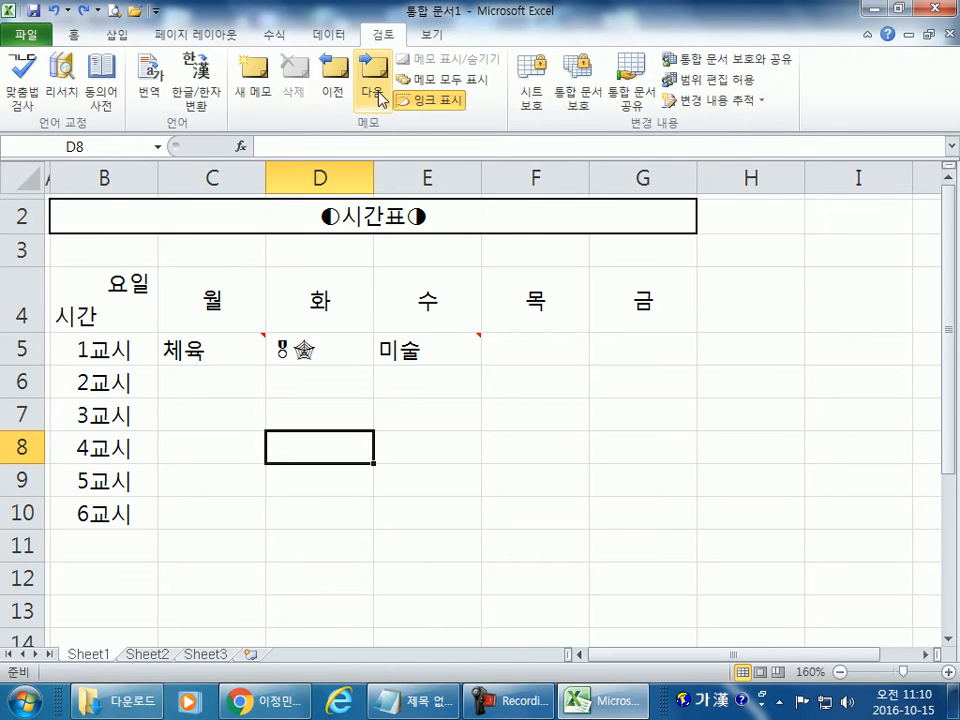
click(440, 80)
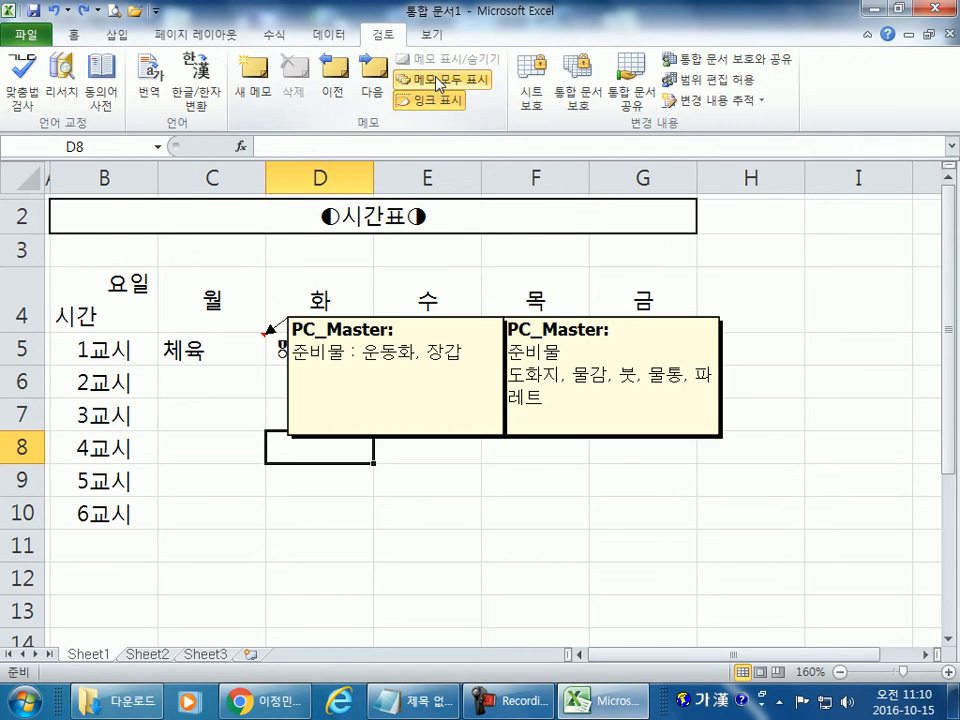
click(440, 80)
click(440, 80)
click(440, 80)
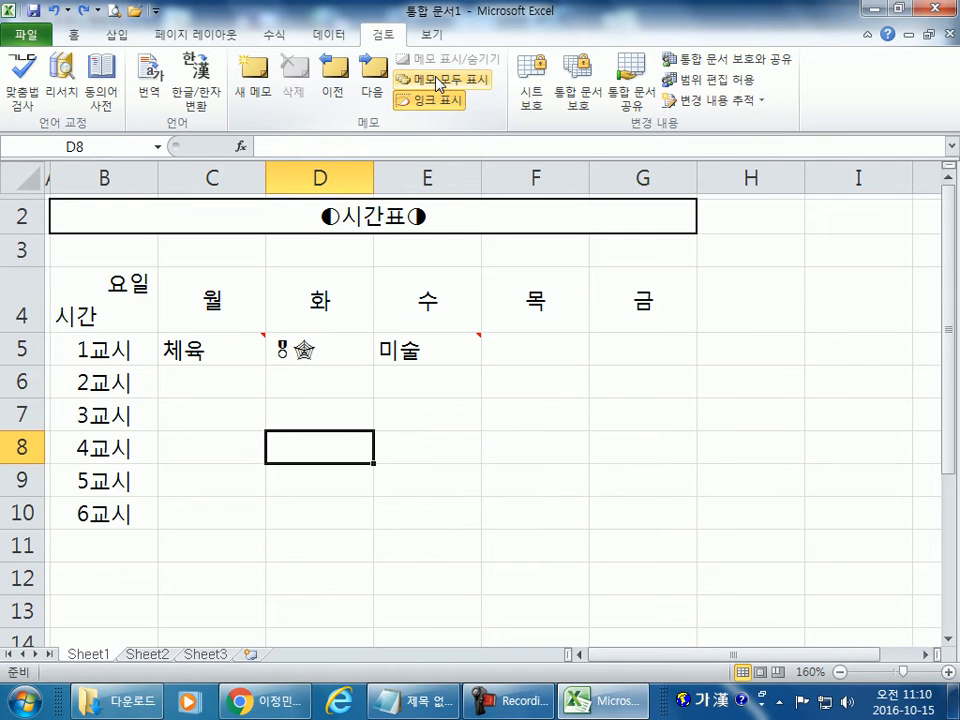
Compare the comment commands available for the commented 체육 cell C5 and the uncommented cells D5 and D4
click(228, 354)
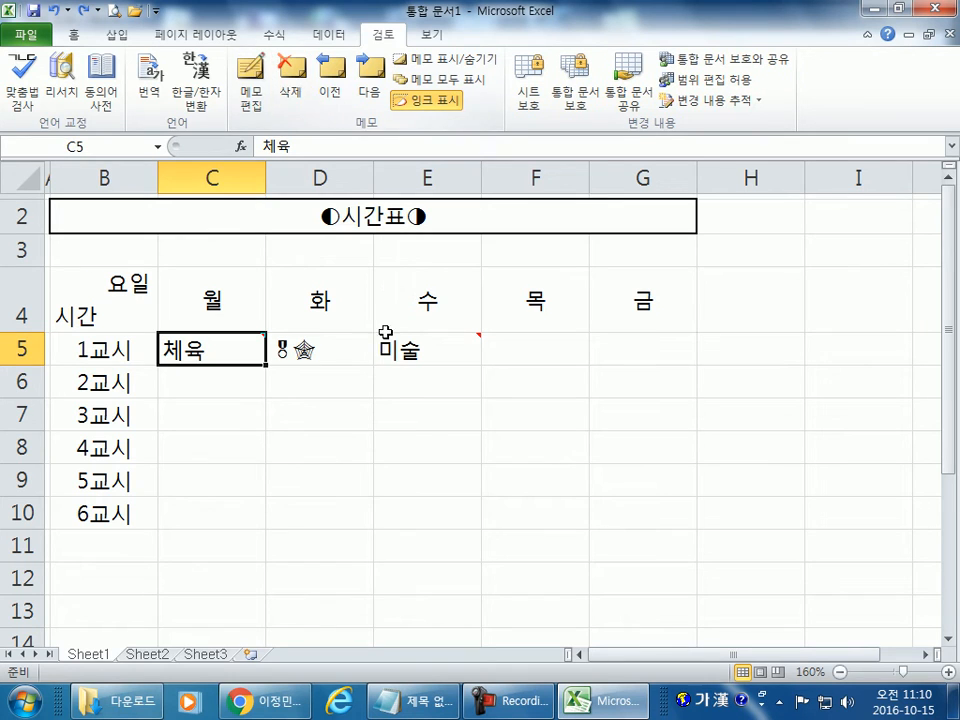
click(332, 350)
click(328, 440)
click(320, 345)
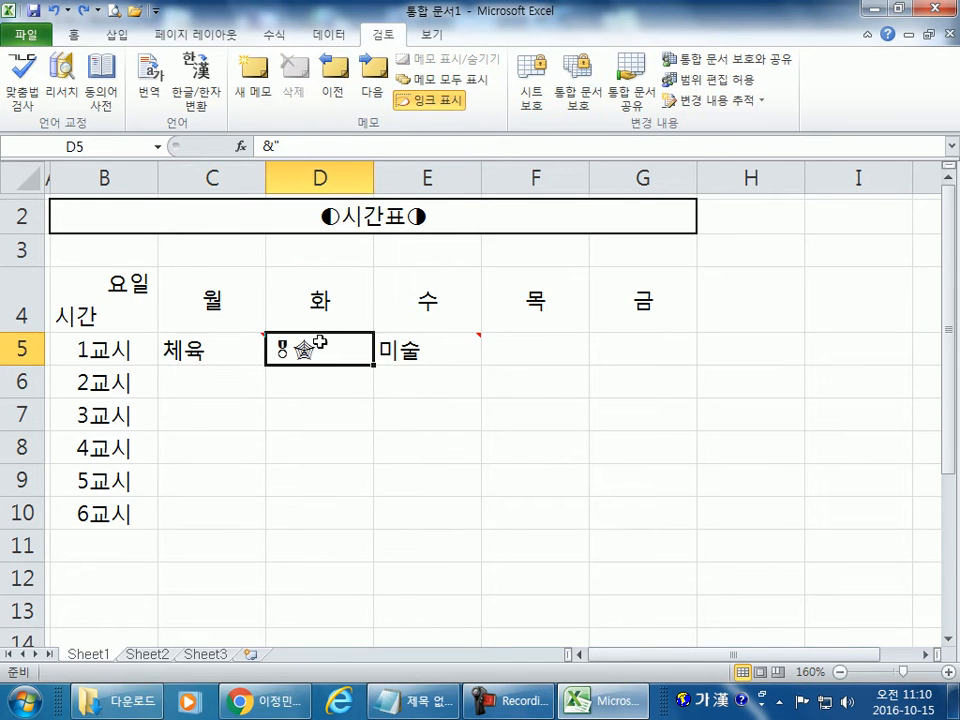
click(328, 305)
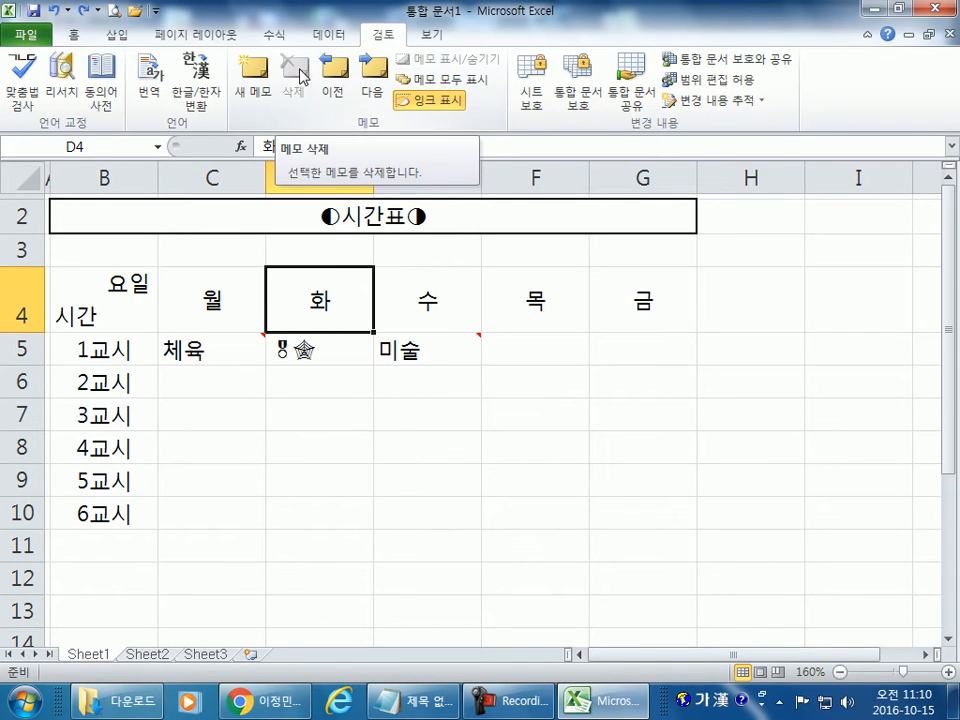
click(214, 350)
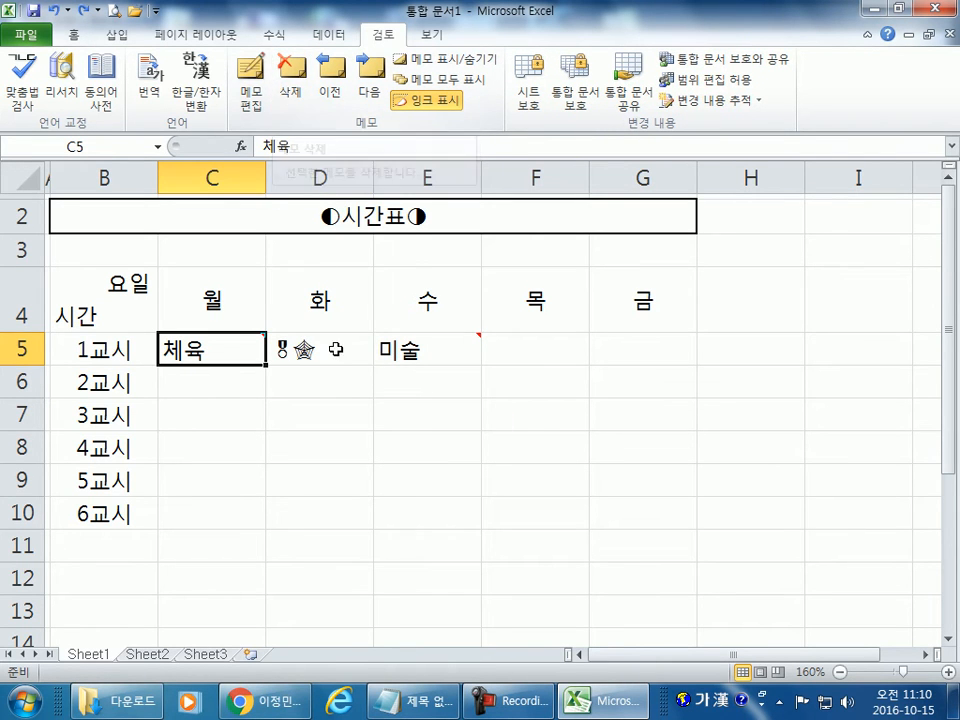
click(345, 300)
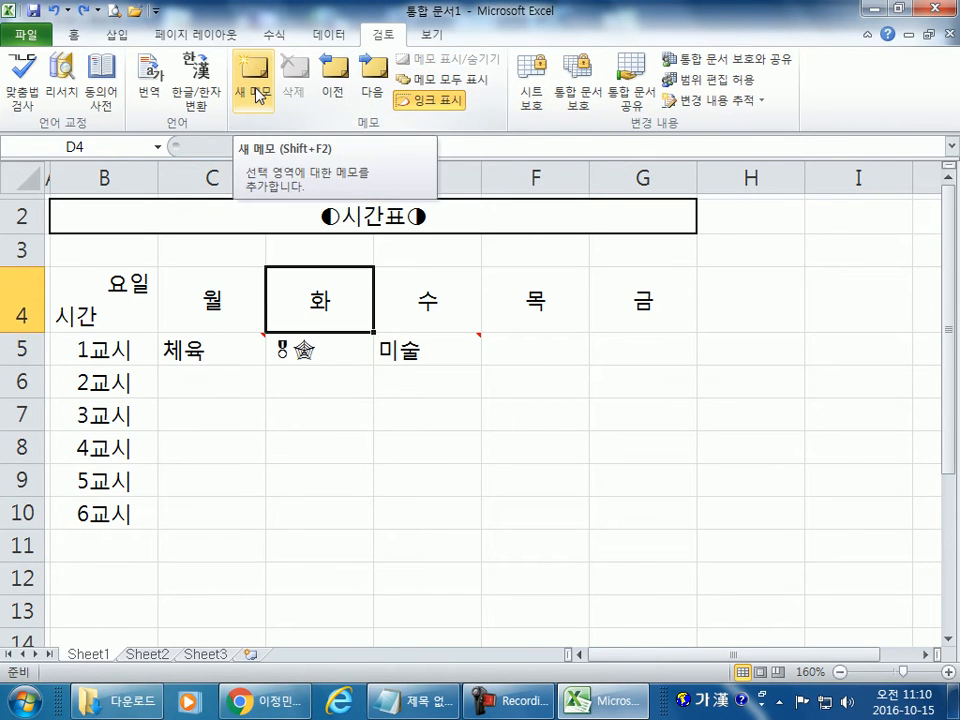
Step through the sheet's comments in order, from the 체육 cell C5 to the 미술 cell E5
click(197, 347)
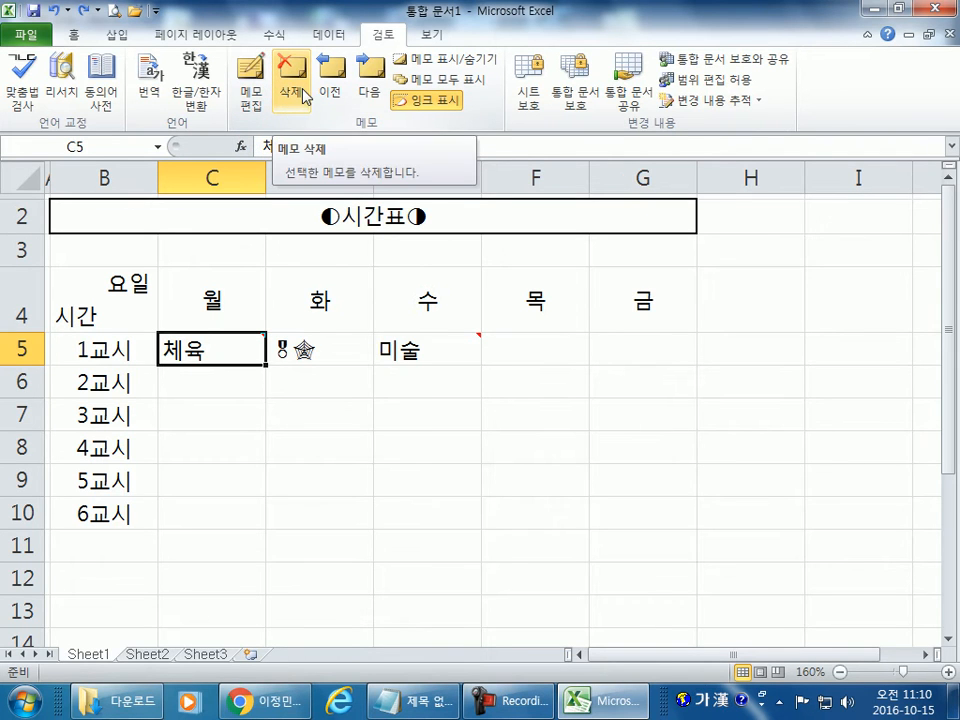
click(371, 75)
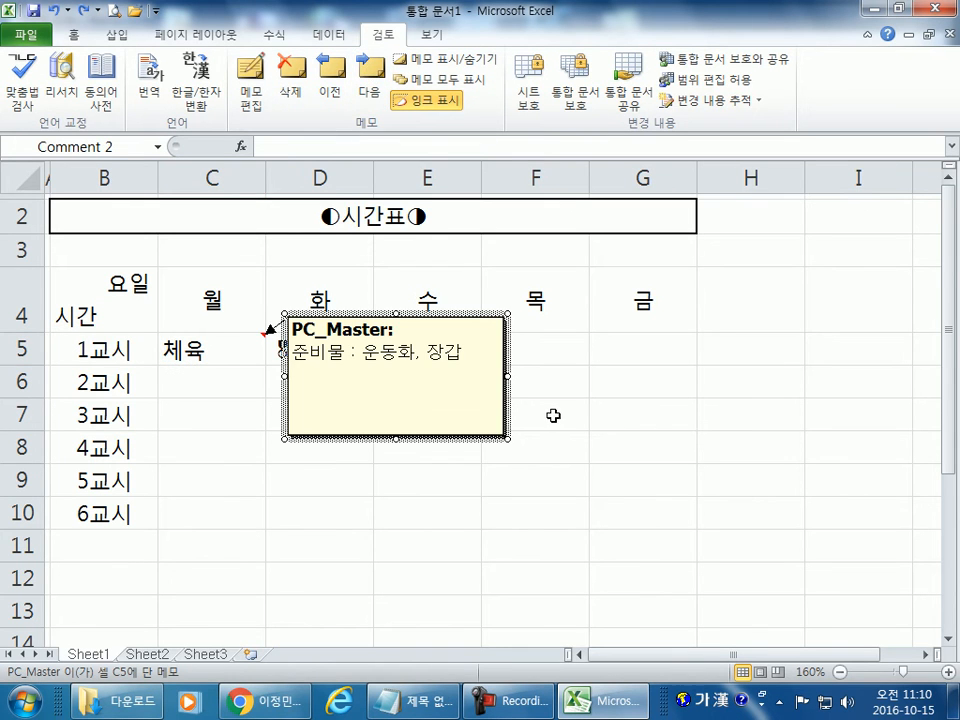
click(362, 98)
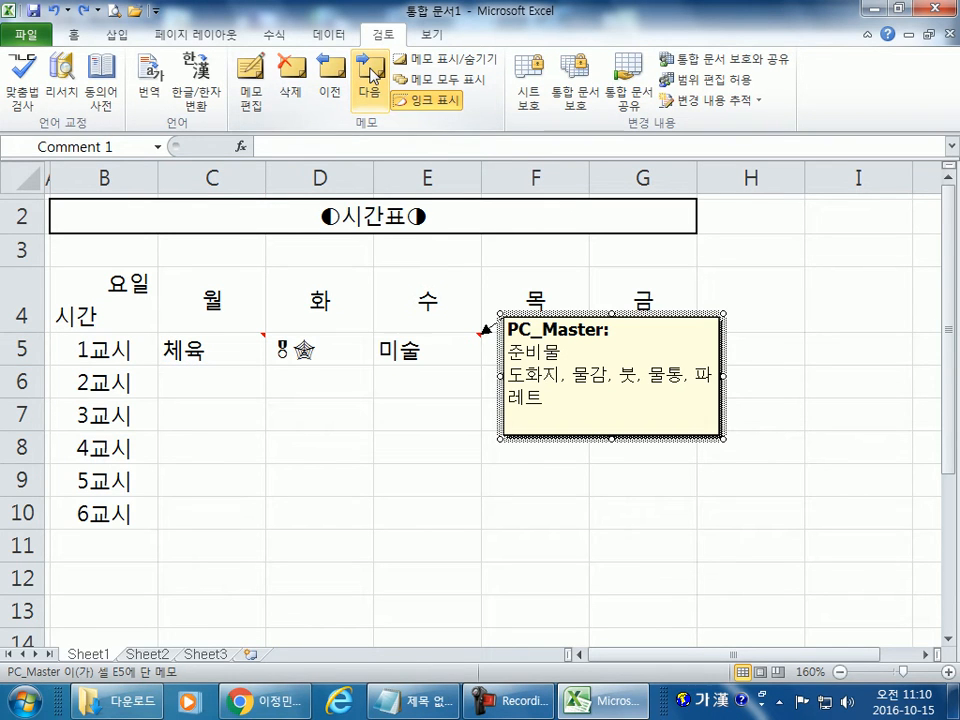
click(463, 358)
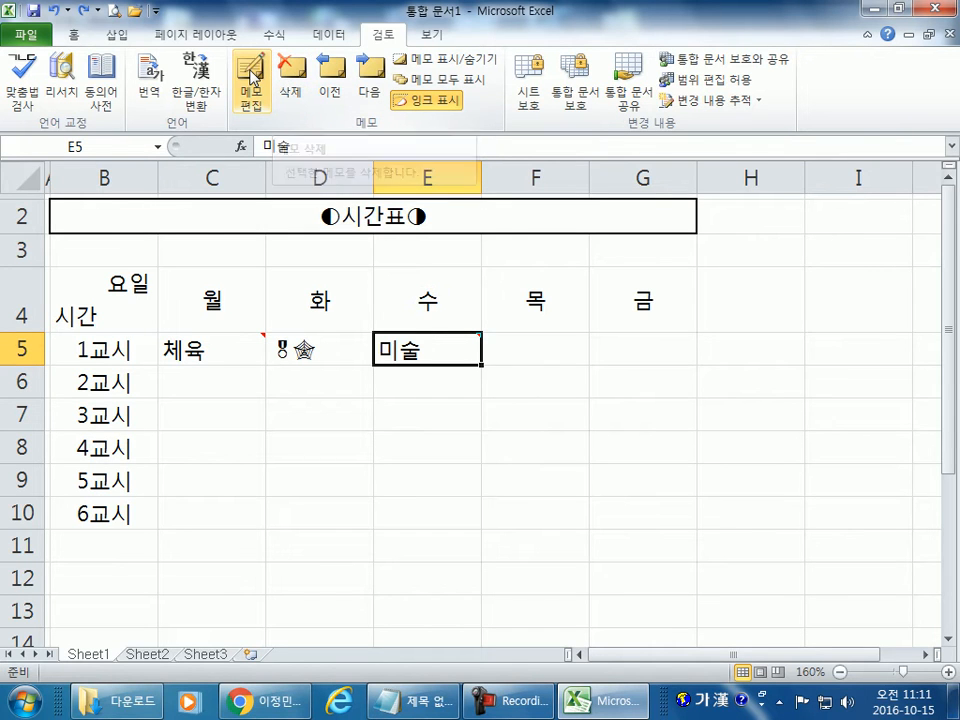
Display and hide all comments, and toggle only the 미술 cell E5's comment on and off
click(460, 80)
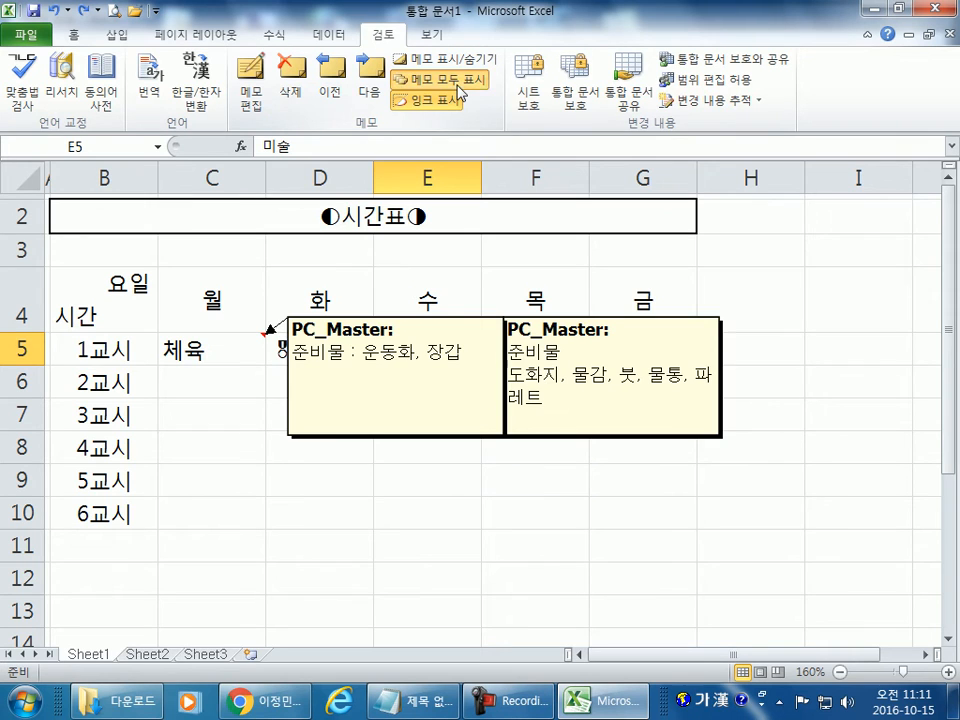
click(458, 86)
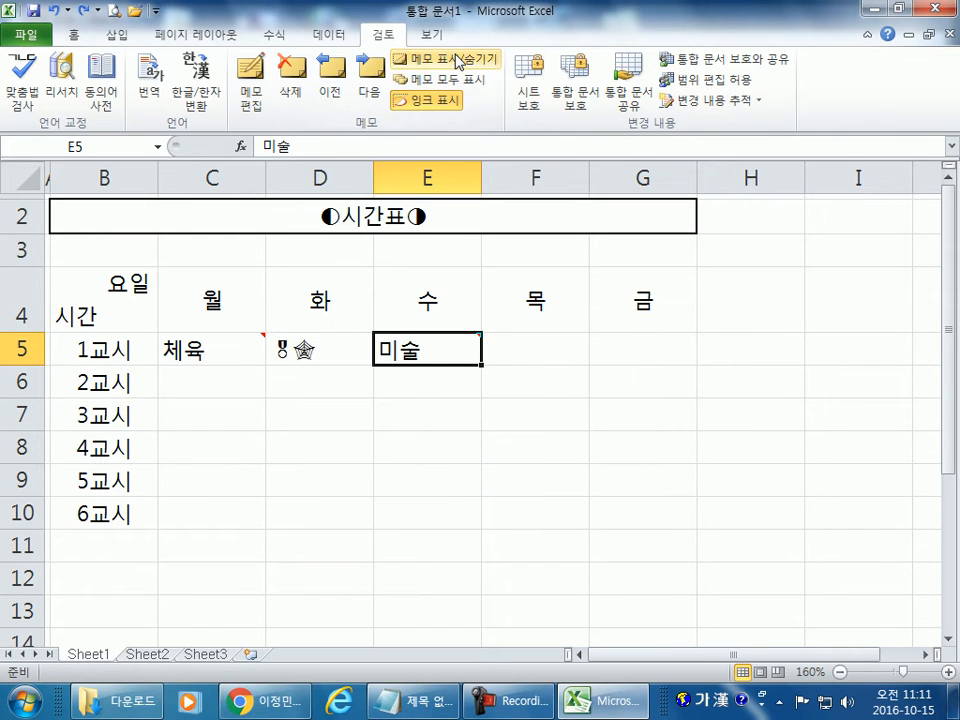
click(458, 61)
click(458, 61)
click(458, 61)
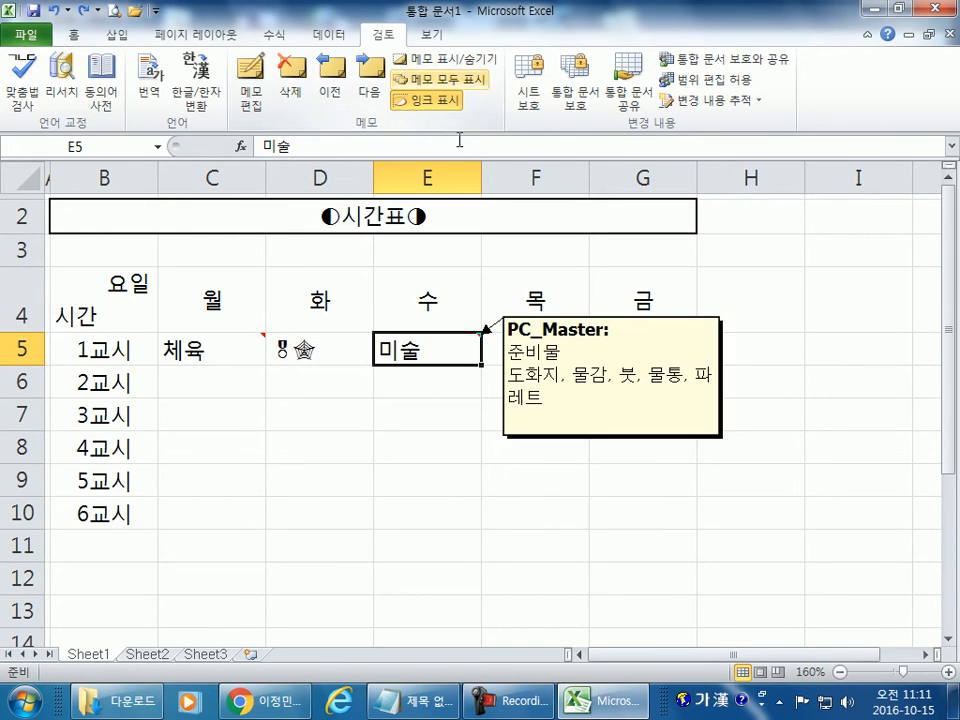
click(452, 62)
click(452, 62)
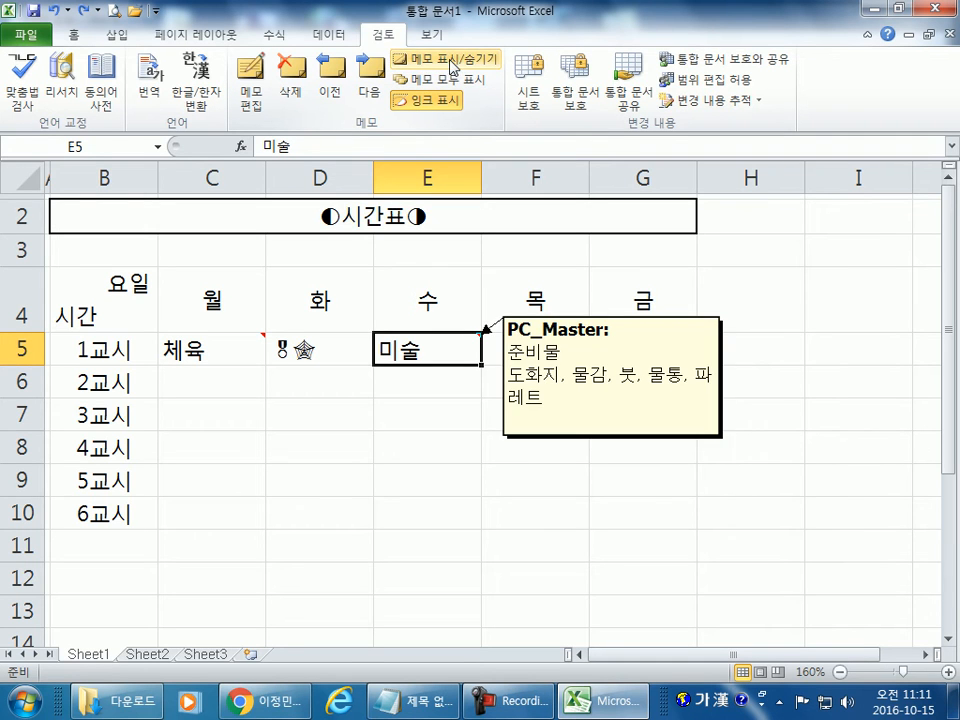
click(452, 64)
Display all of the sheet's comments once more and hide them
click(448, 84)
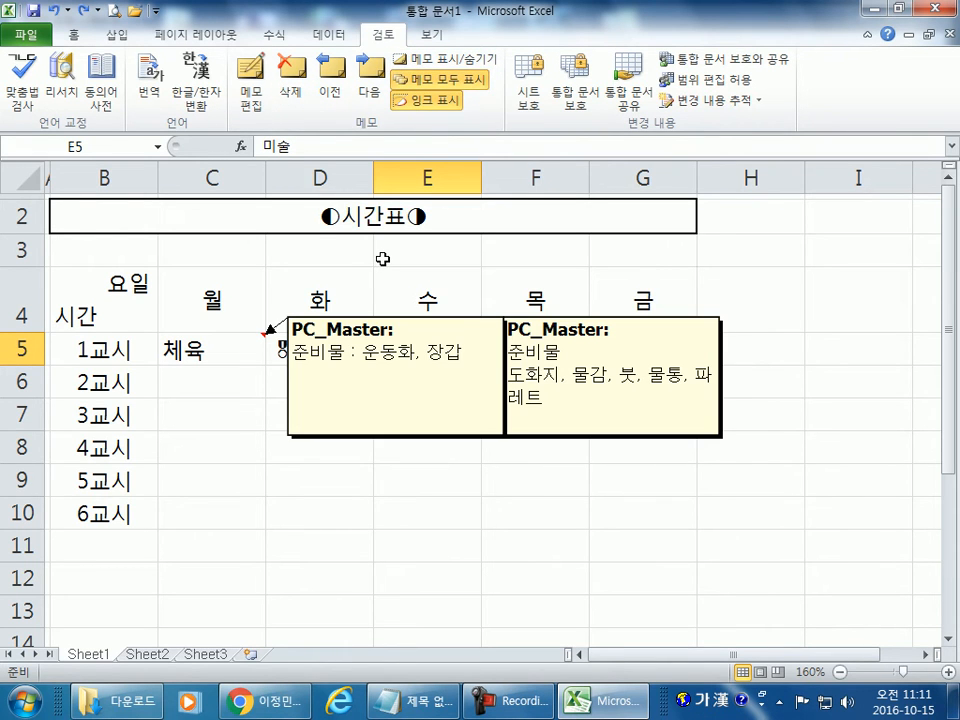
click(441, 82)
click(441, 82)
click(441, 82)
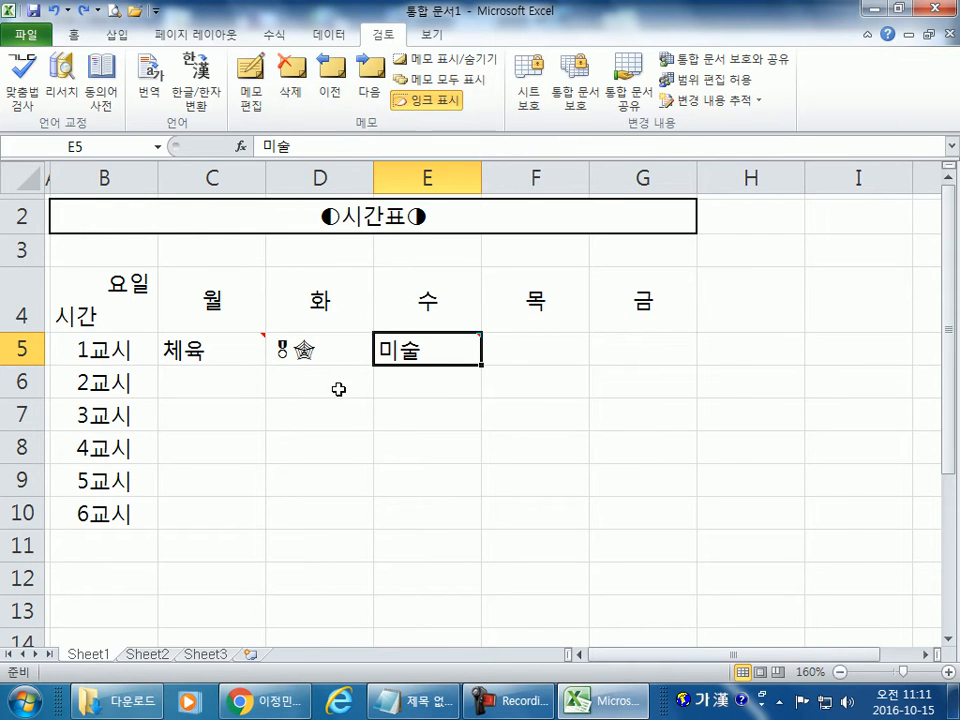
With all comments displayed, move the 체육 cell C5's comment box below row 5 so it uncovers D5, and hide all comments
click(329, 441)
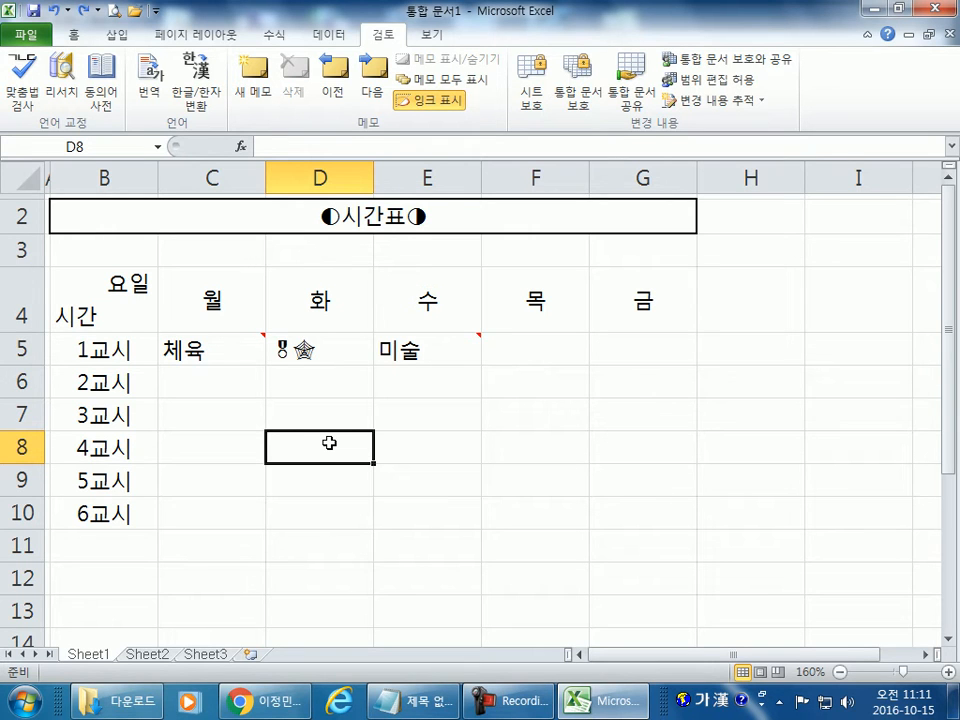
click(440, 78)
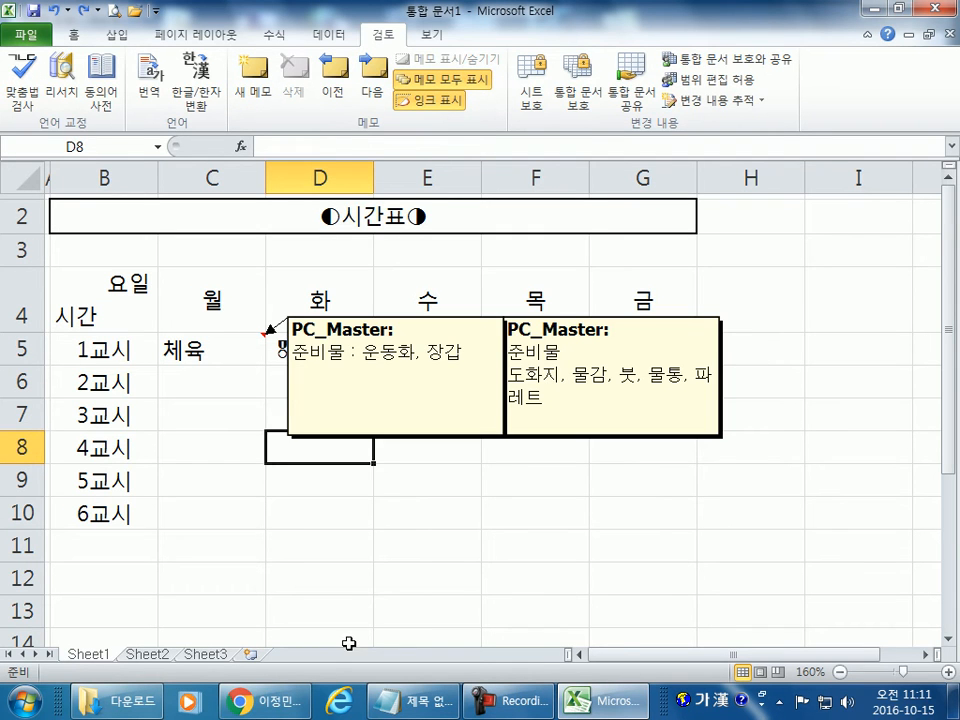
click(345, 643)
click(373, 435)
drag(373, 435, 305, 492)
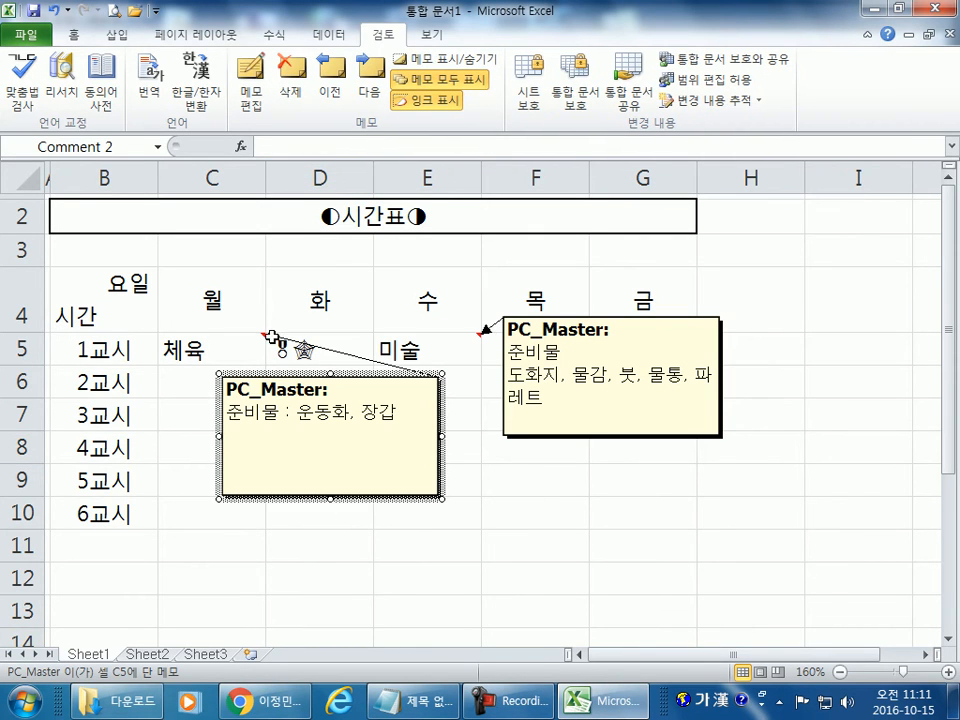
click(436, 541)
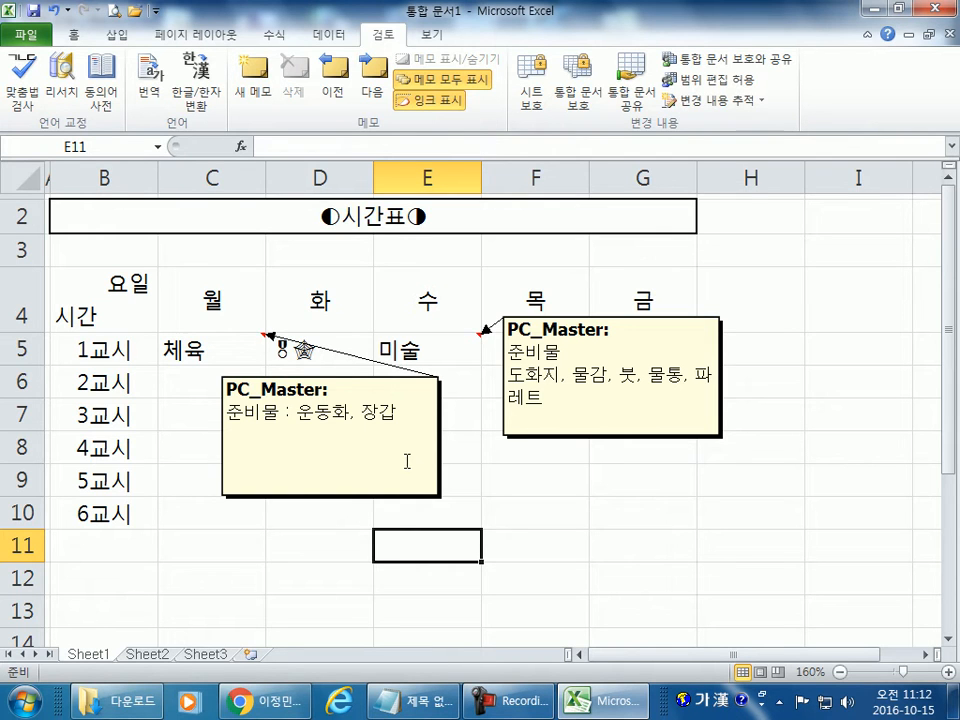
click(440, 79)
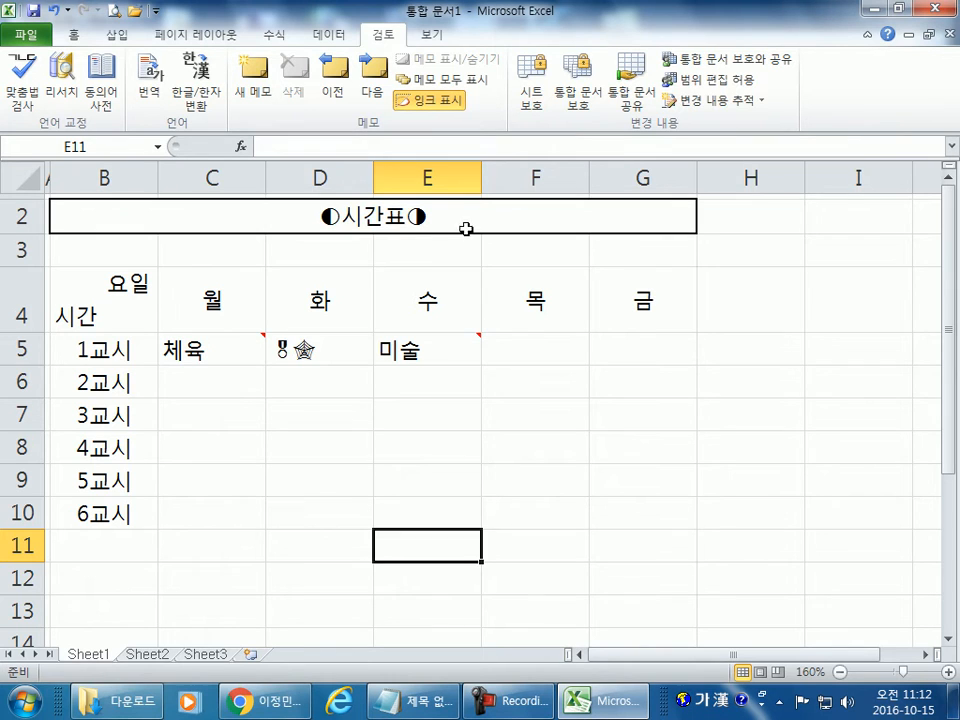
click(846, 306)
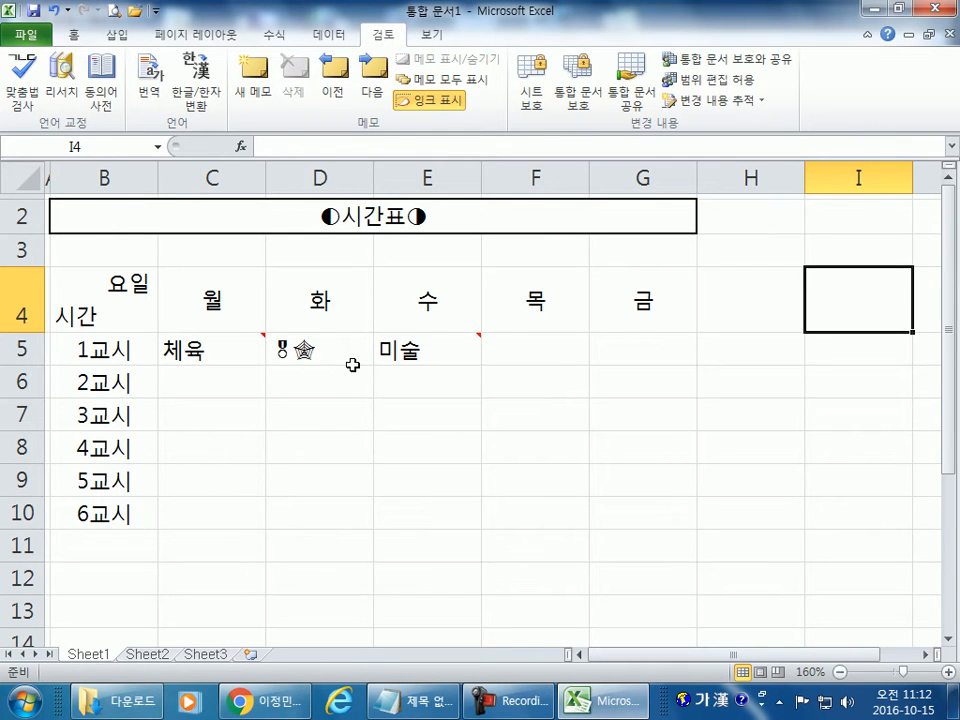
drag(205, 350, 621, 503)
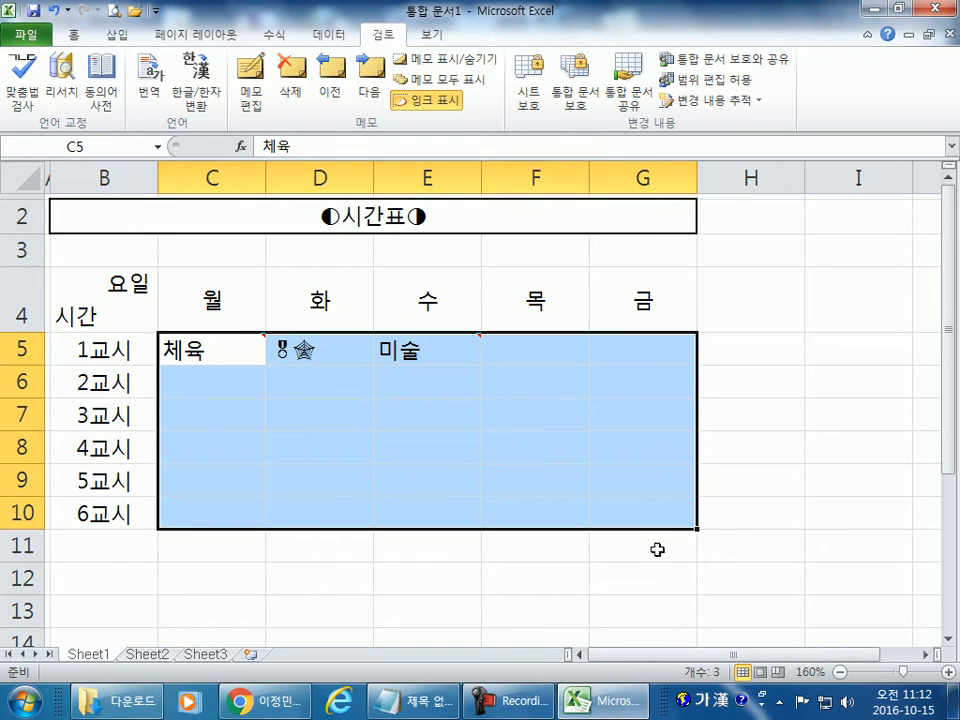
click(858, 300)
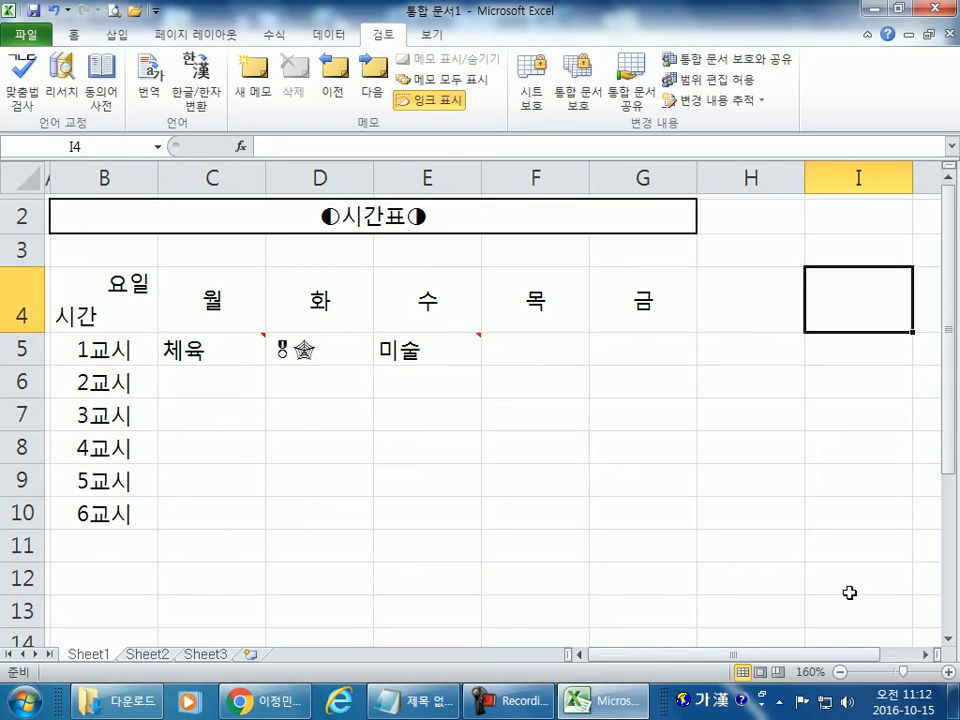
Examine the general and advanced Excel options down to the custom list setting, and close the options without changing anything
ctrl+scroll(851, 591, down, 3)
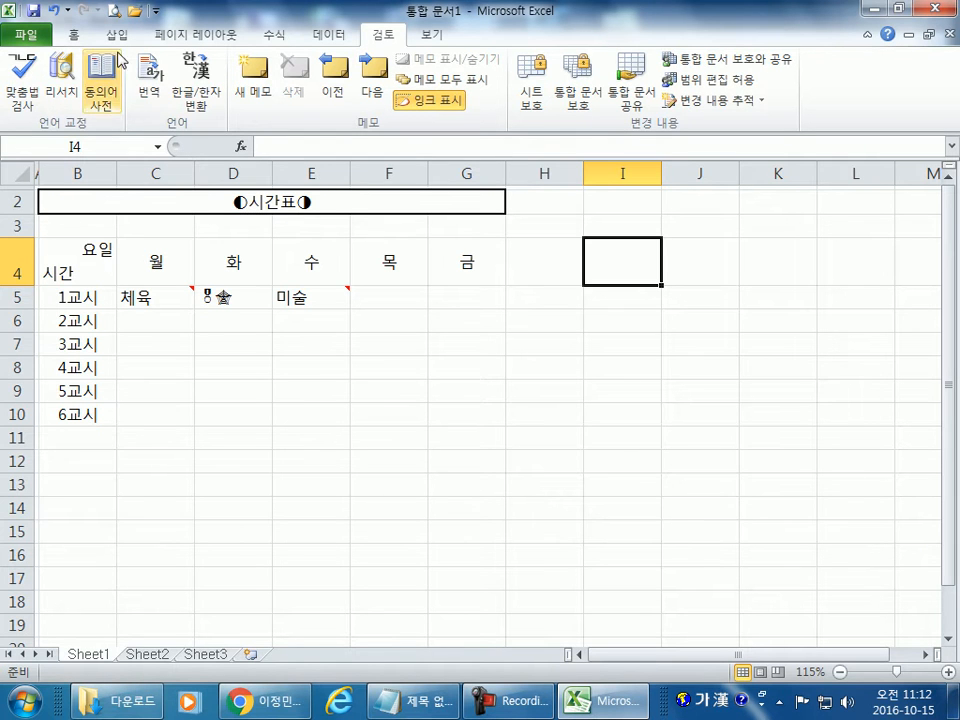
click(33, 40)
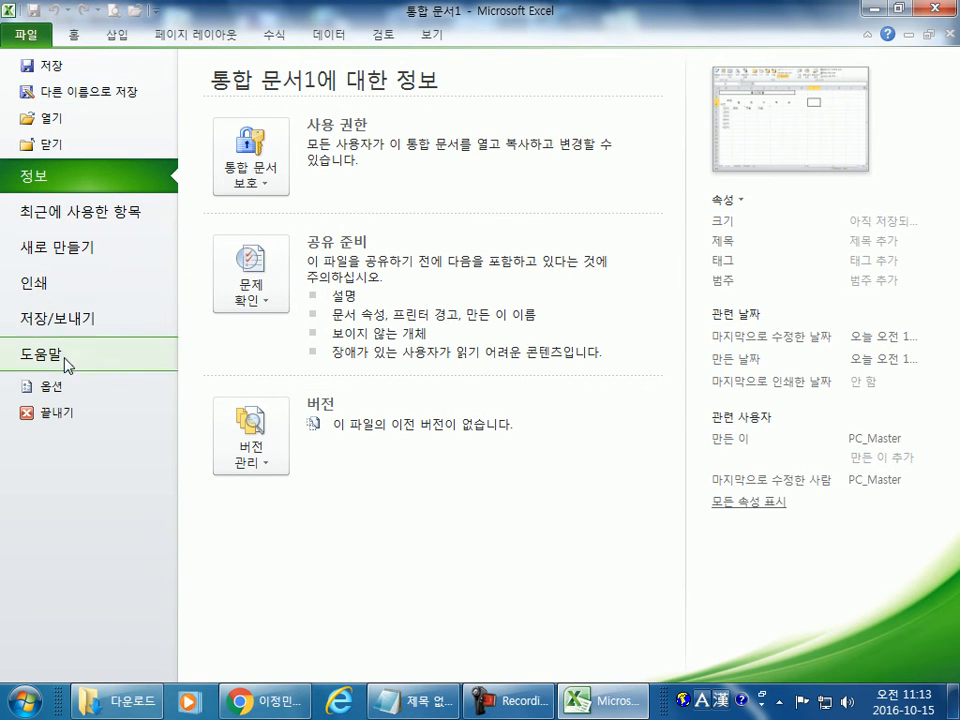
click(50, 386)
drag(140, 12, 176, 27)
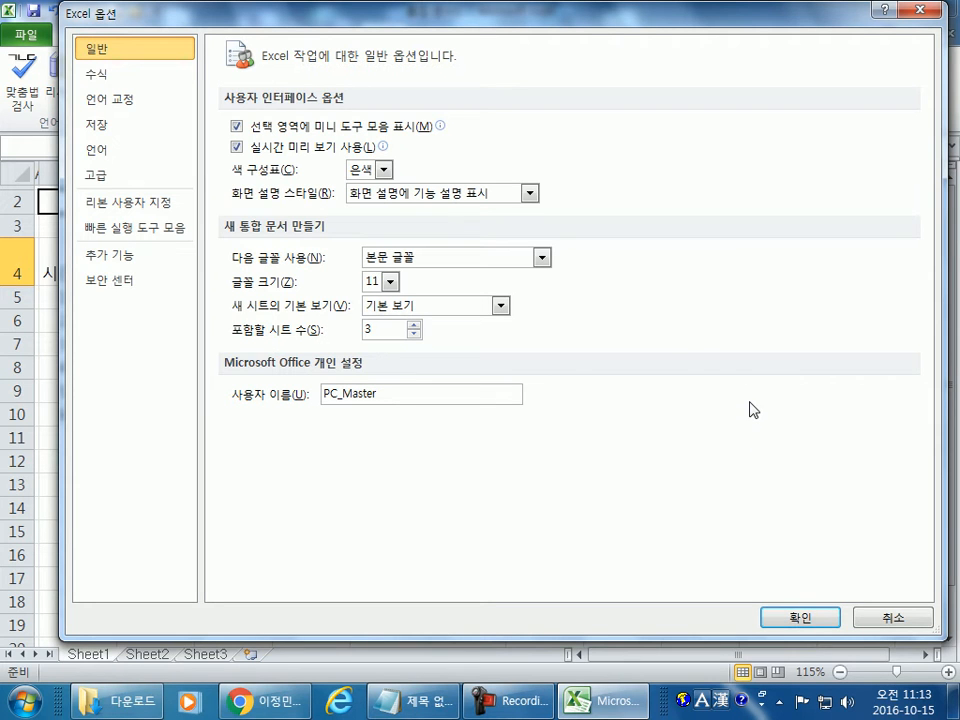
click(106, 179)
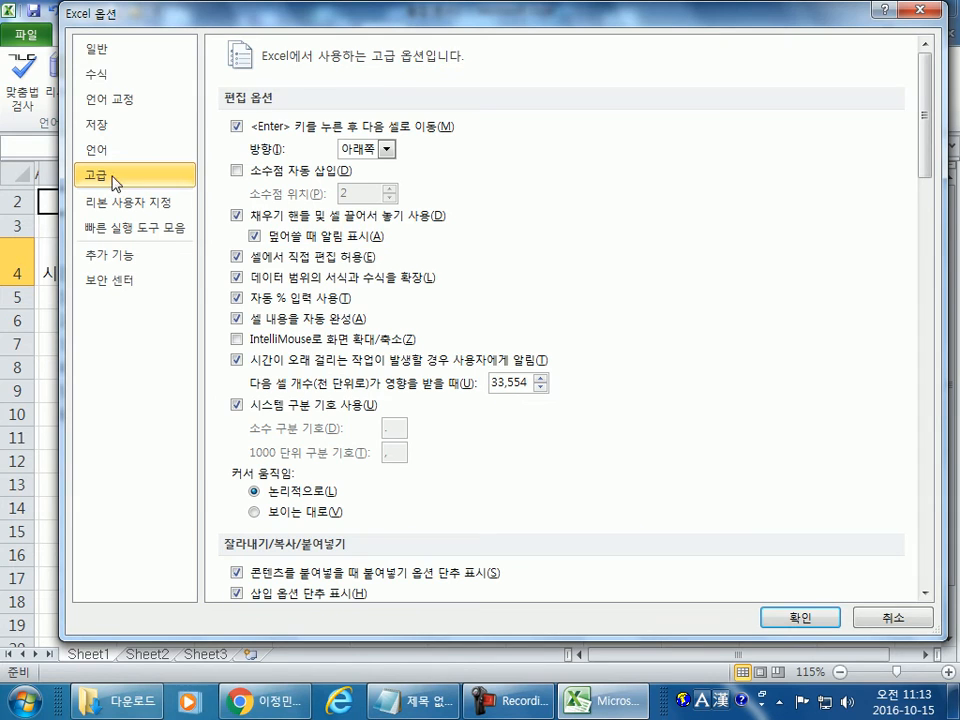
click(106, 50)
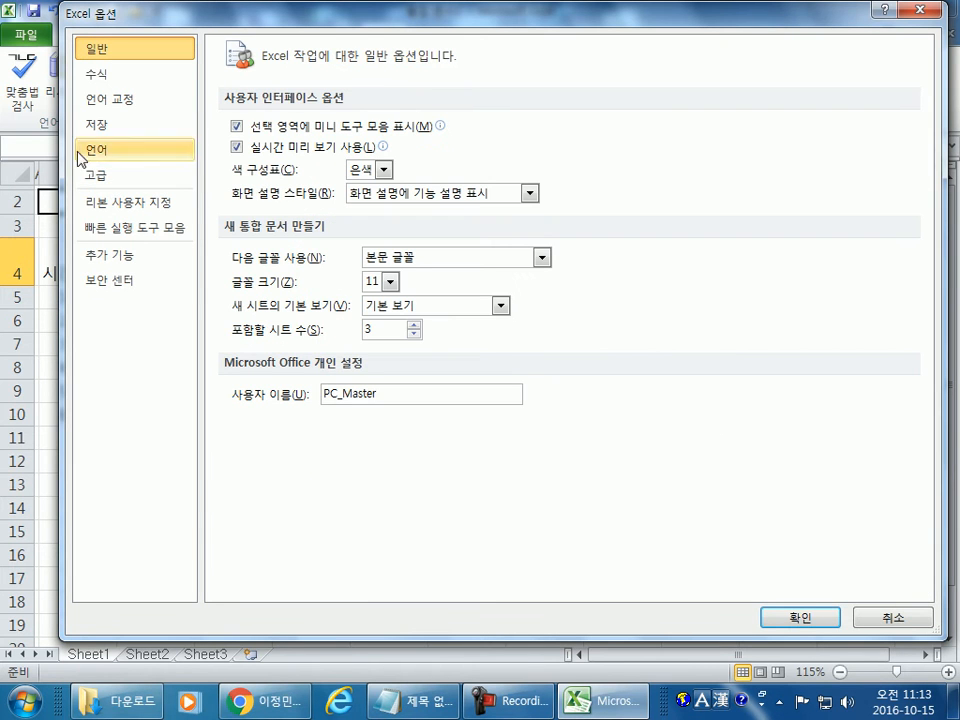
click(98, 180)
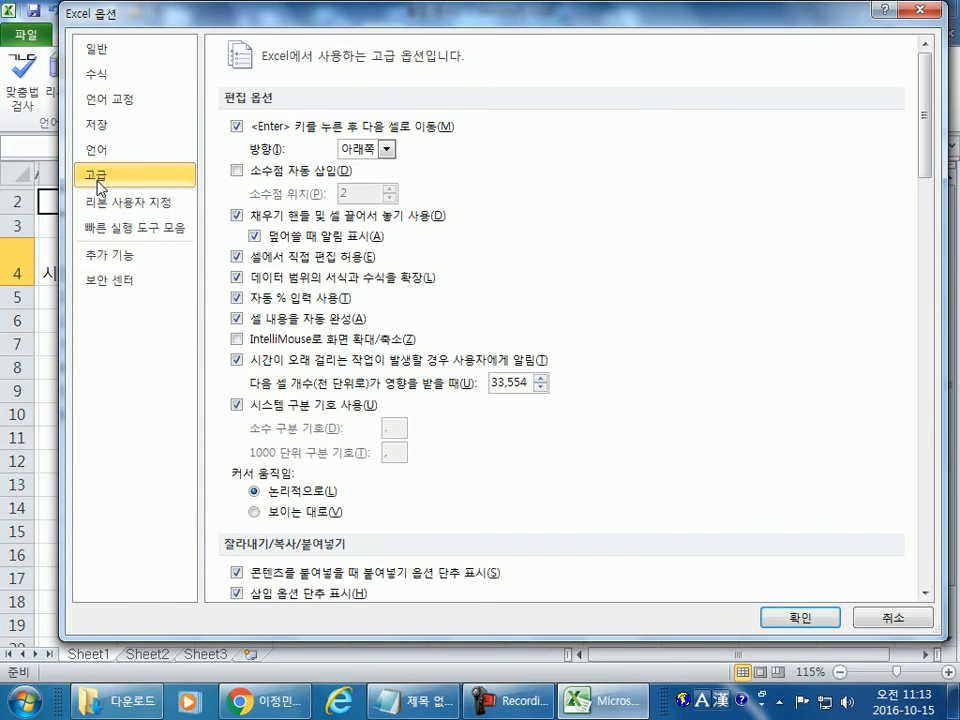
drag(942, 92, 935, 545)
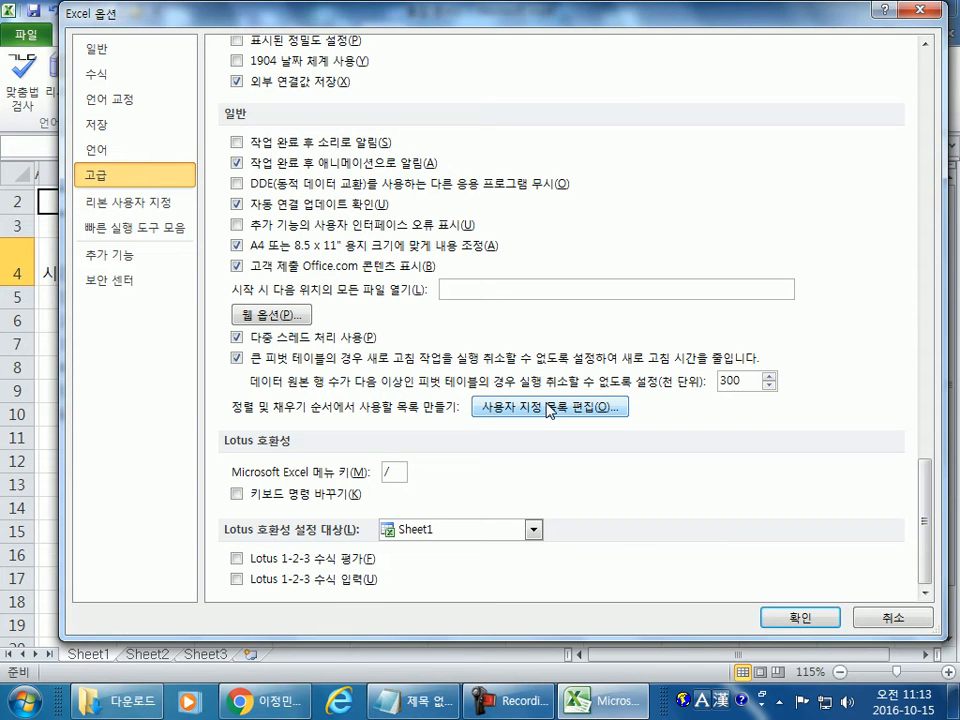
key(Escape)
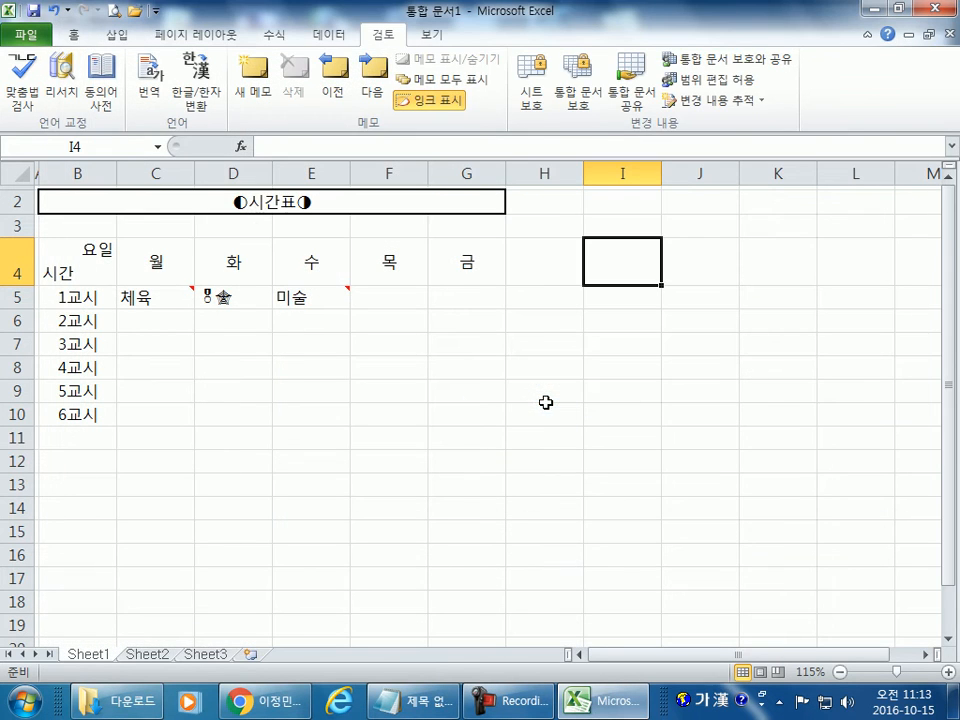
Open the custom list editor (사용자 지정 목록) from the advanced Excel options
click(30, 38)
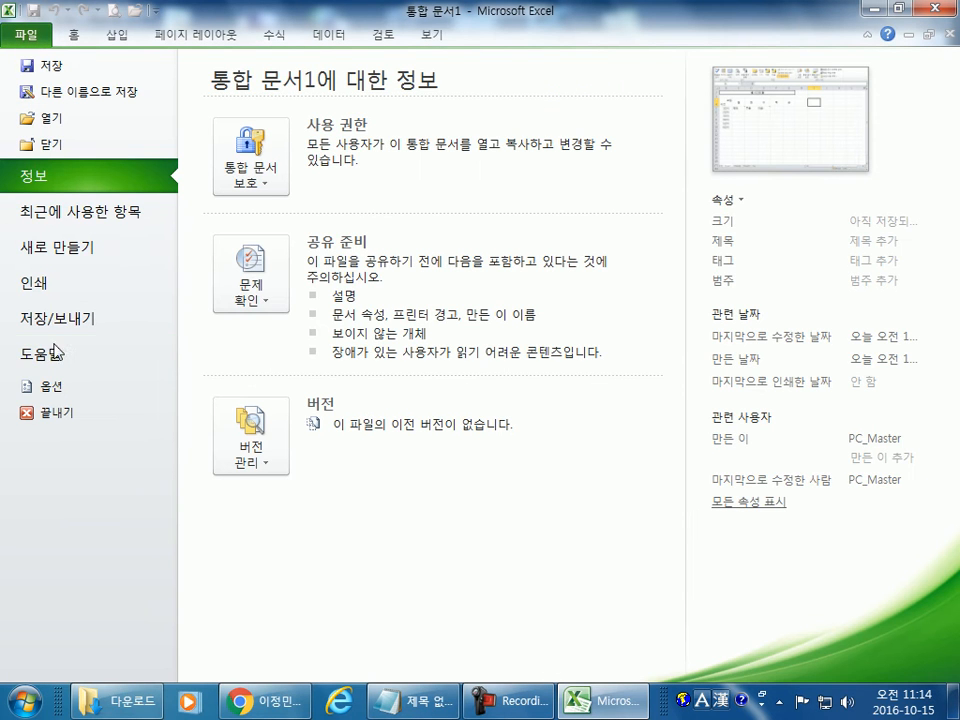
click(43, 393)
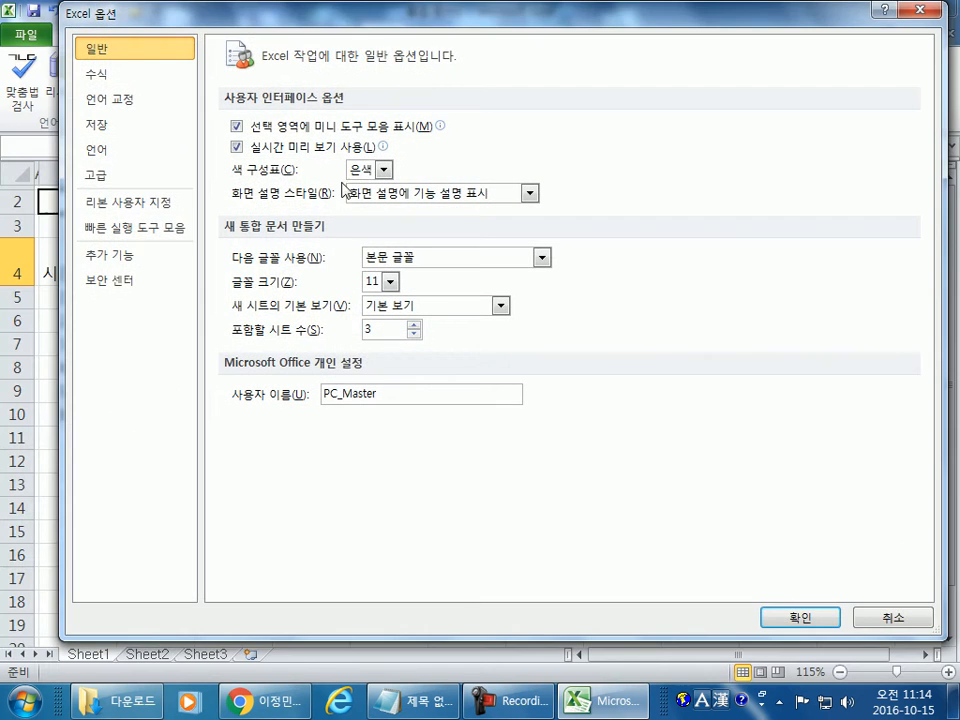
drag(86, 12, 150, 20)
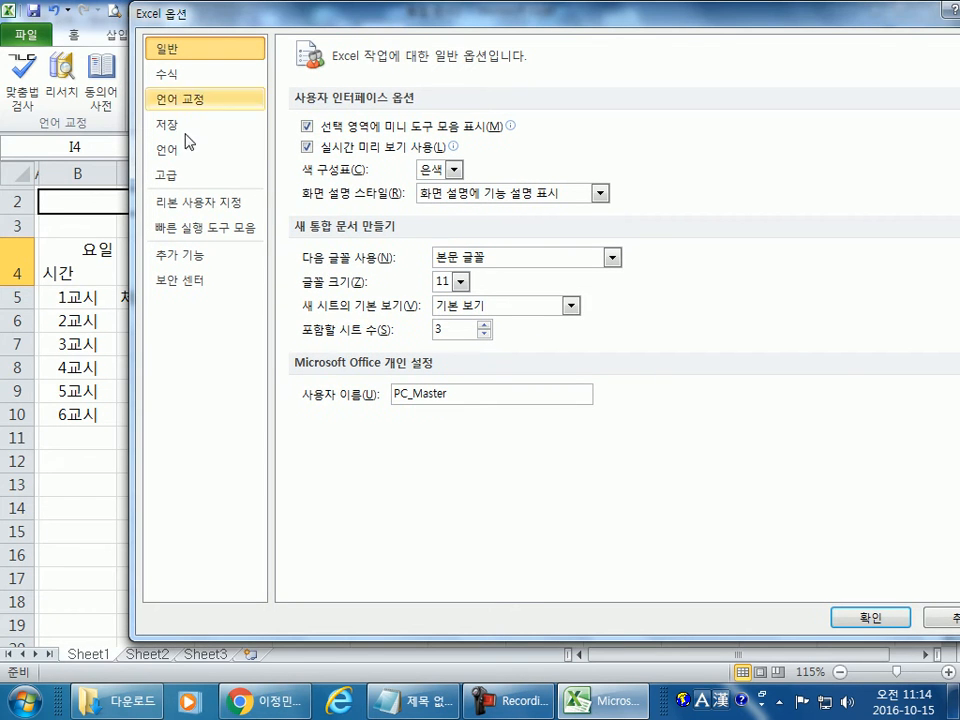
click(166, 180)
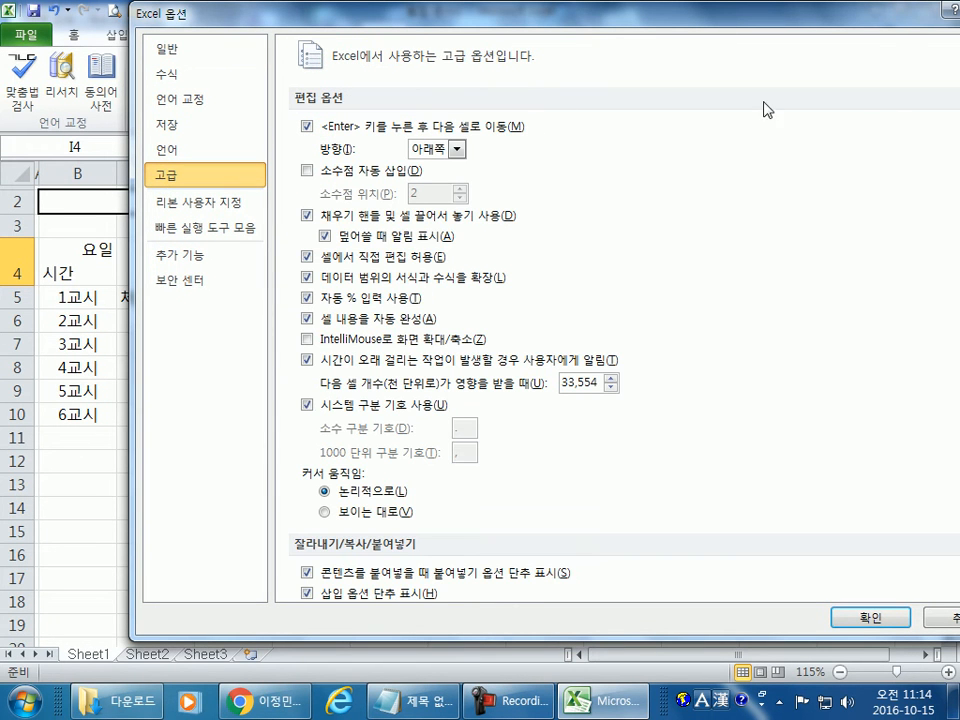
drag(612, 2, 760, 12)
drag(571, 17, 477, 15)
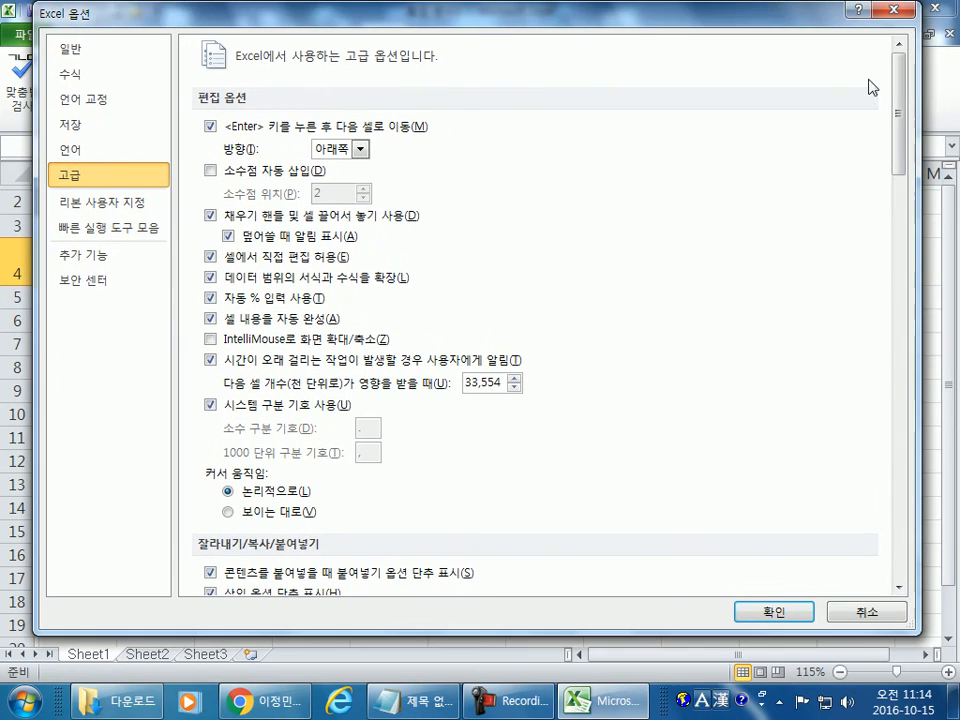
drag(902, 100, 896, 525)
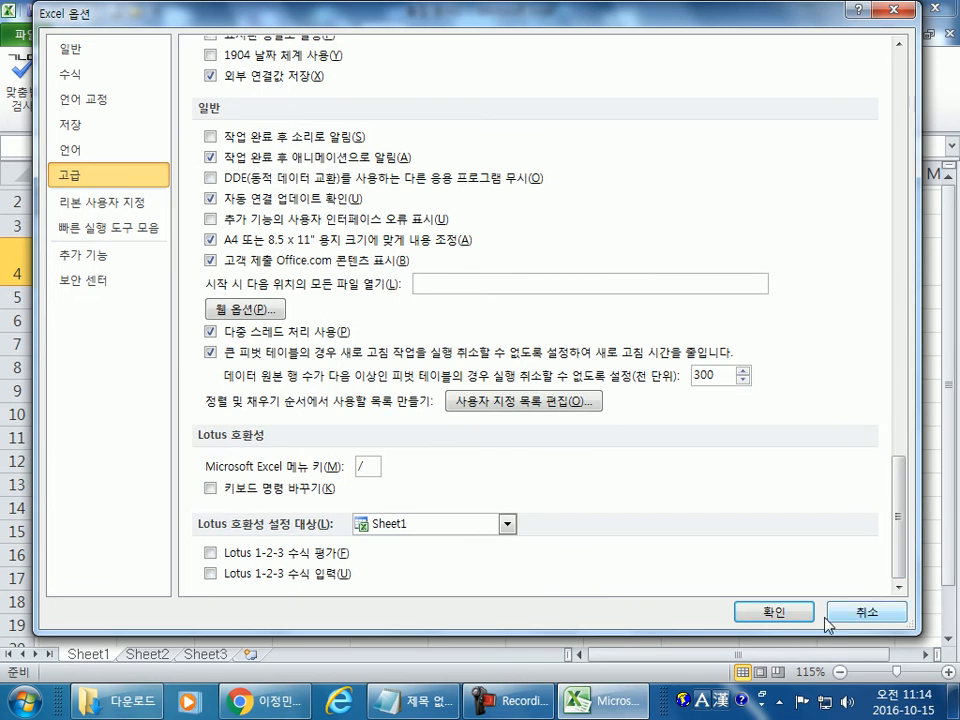
drag(812, 610, 806, 400)
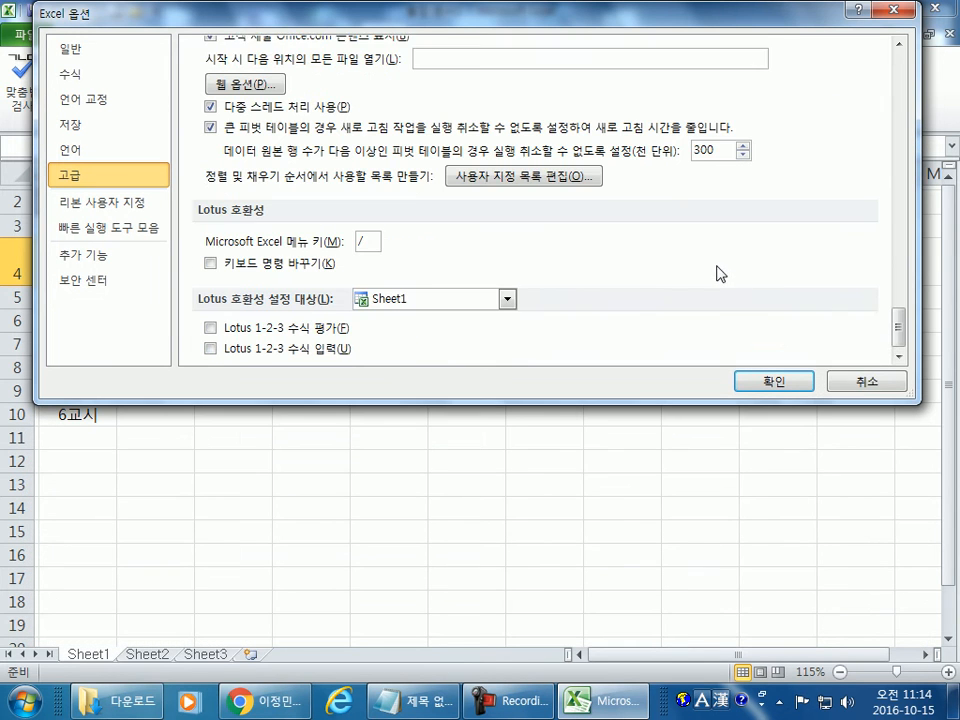
click(551, 174)
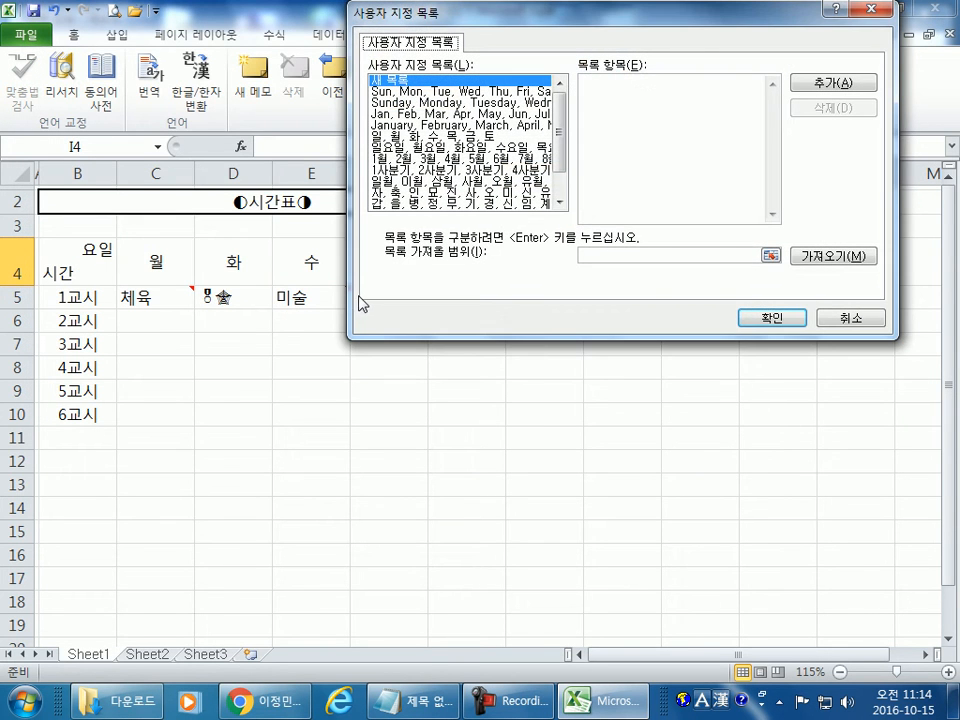
Add a new custom list with the entries 주요 과목, 국어, 영어, 수학, 과학, 국사, 중국어, 윤리, 세계사 and 지리
drag(481, 22, 303, 17)
click(420, 100)
drag(380, 119, 389, 46)
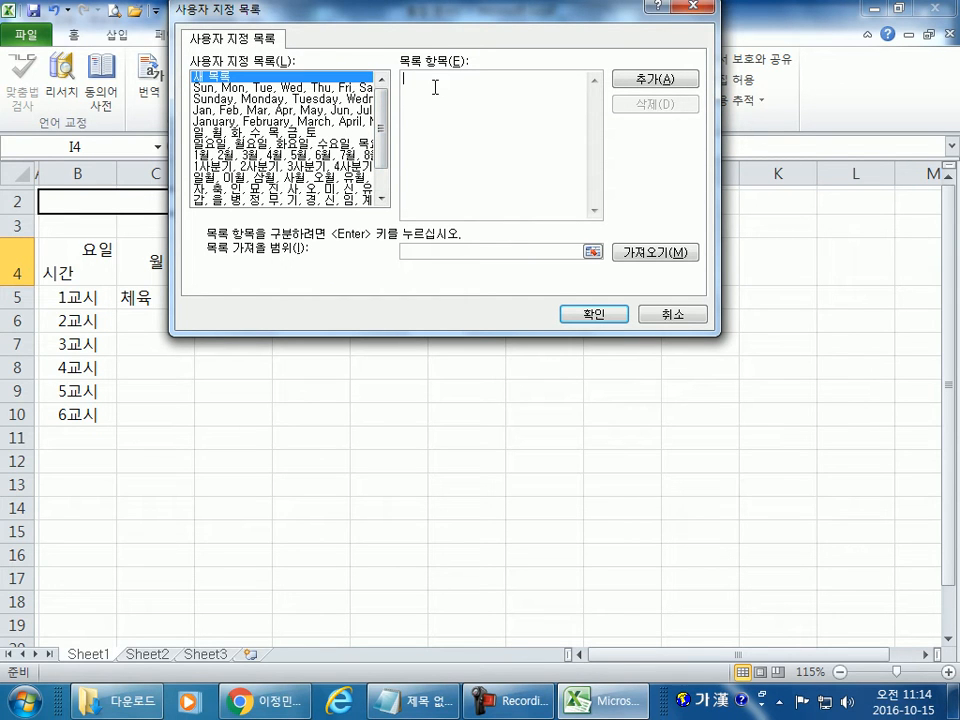
text(주요 과목)
key(Return)
text(국어)
key(Return)
text(영어)
key(Return)
text(수학)
key(Return)
text(과학)
key(Return)
text(국사)
key(Return)
text(중국어)
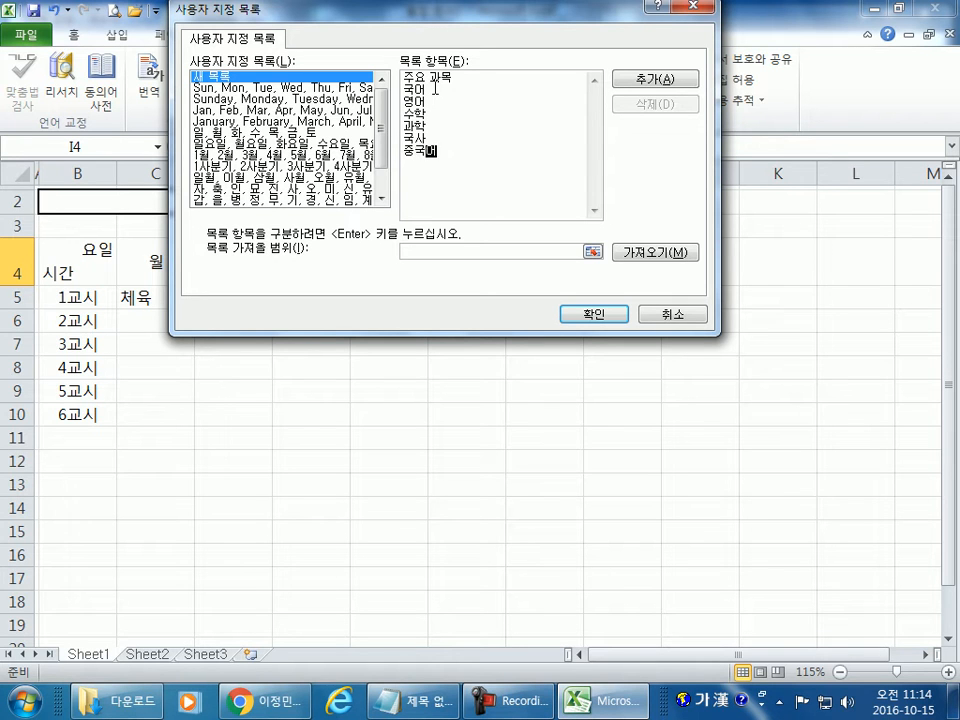
key(Return)
text(윤리)
key(Return)
text(세계사)
key(Return)
text(지리)
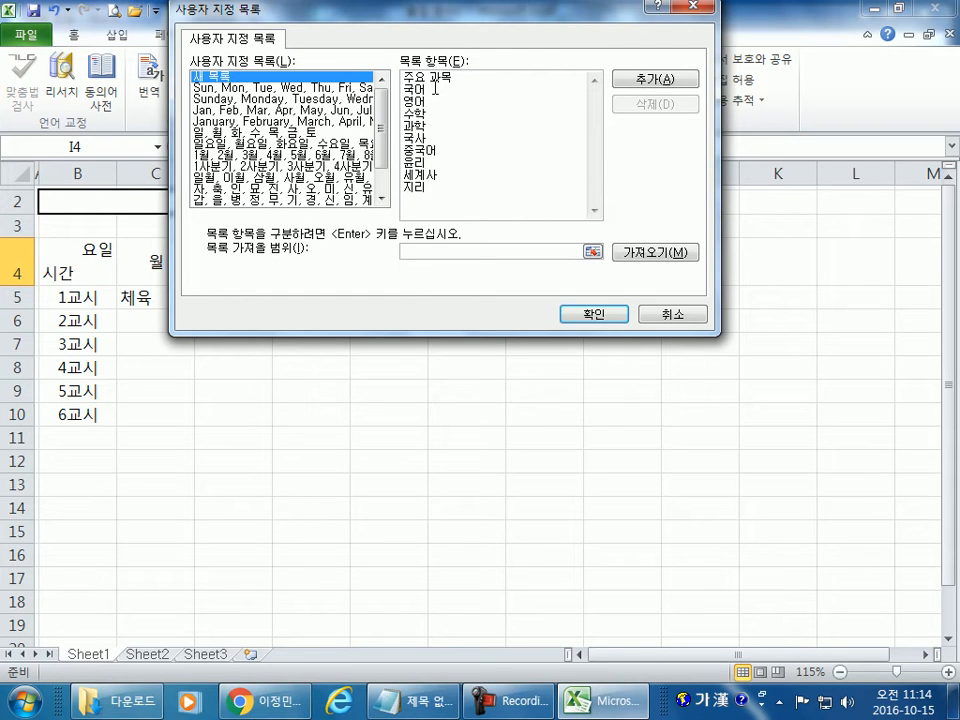
key(Return)
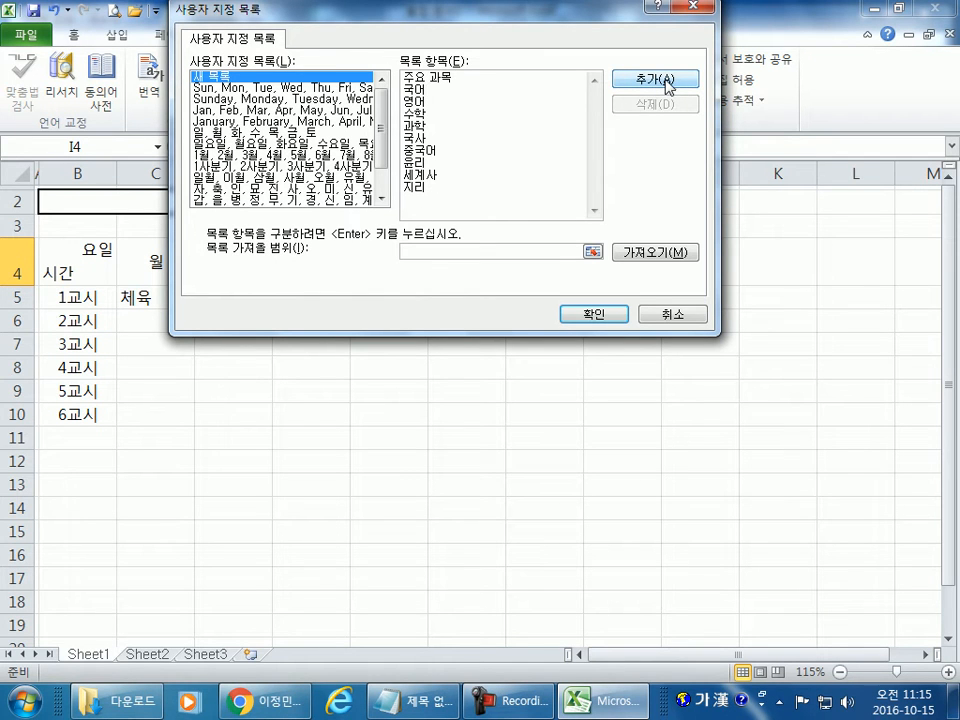
click(667, 80)
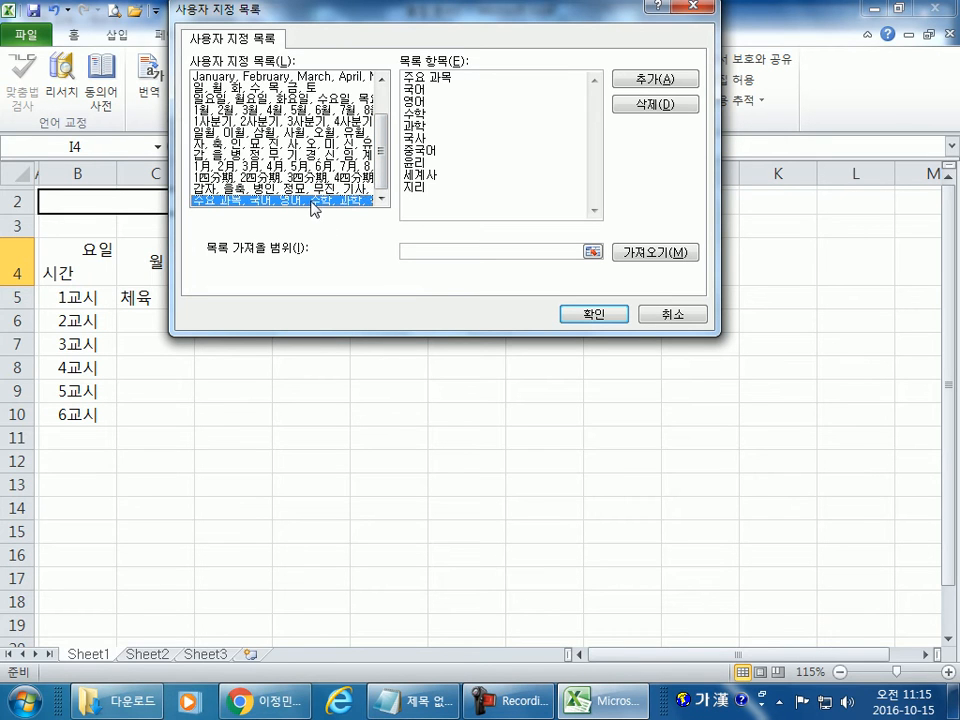
click(497, 187)
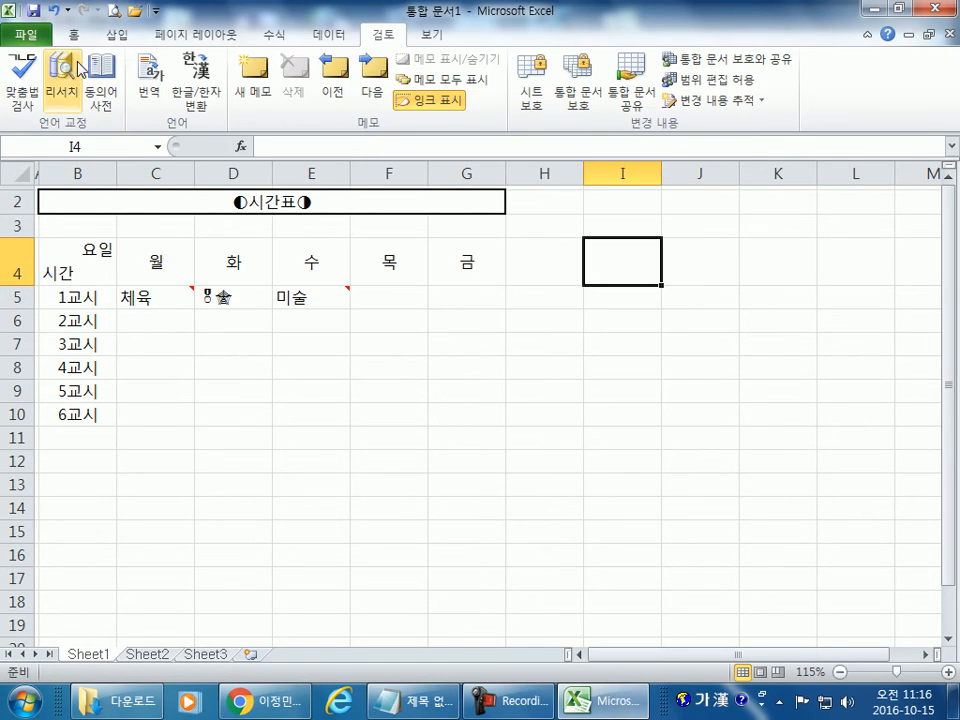
Reopen the custom list editor (사용자 지정 목록) from the advanced Excel options
click(74, 34)
click(27, 34)
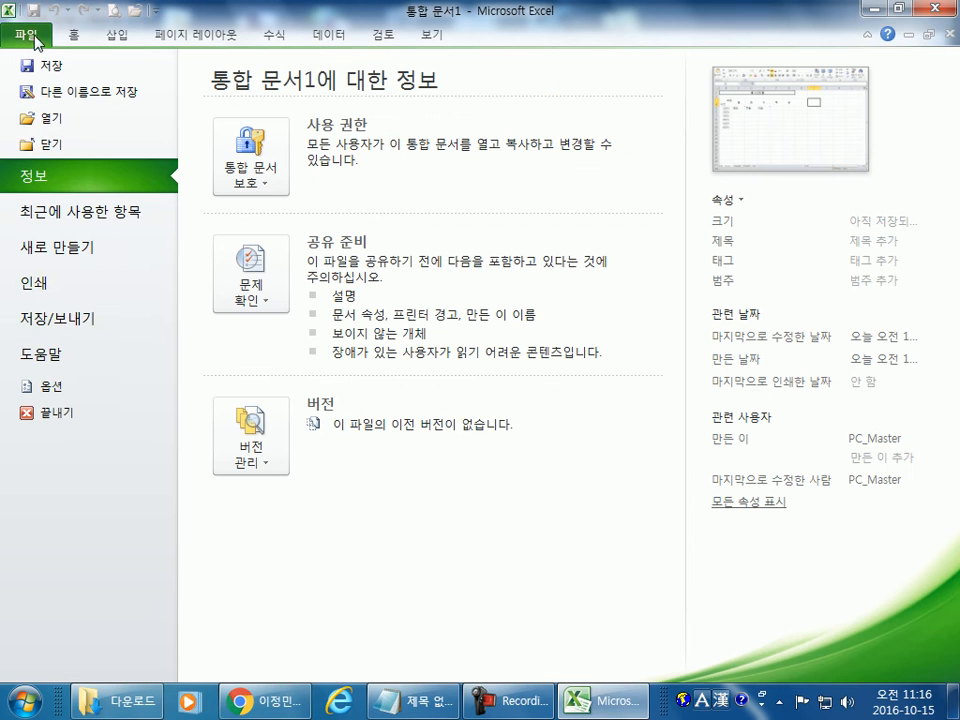
click(46, 388)
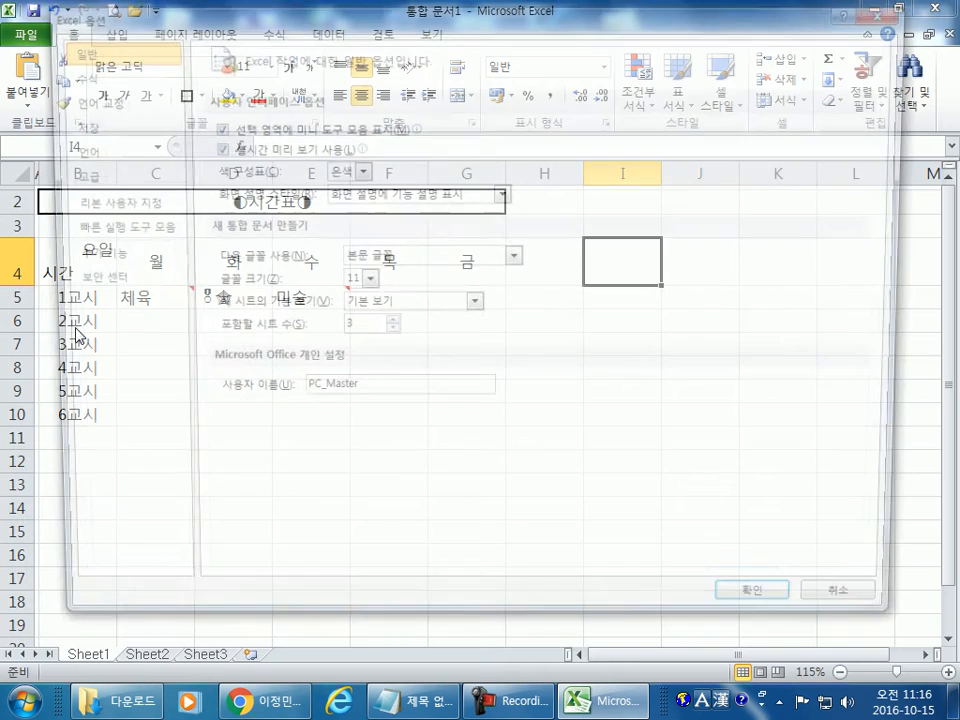
click(84, 176)
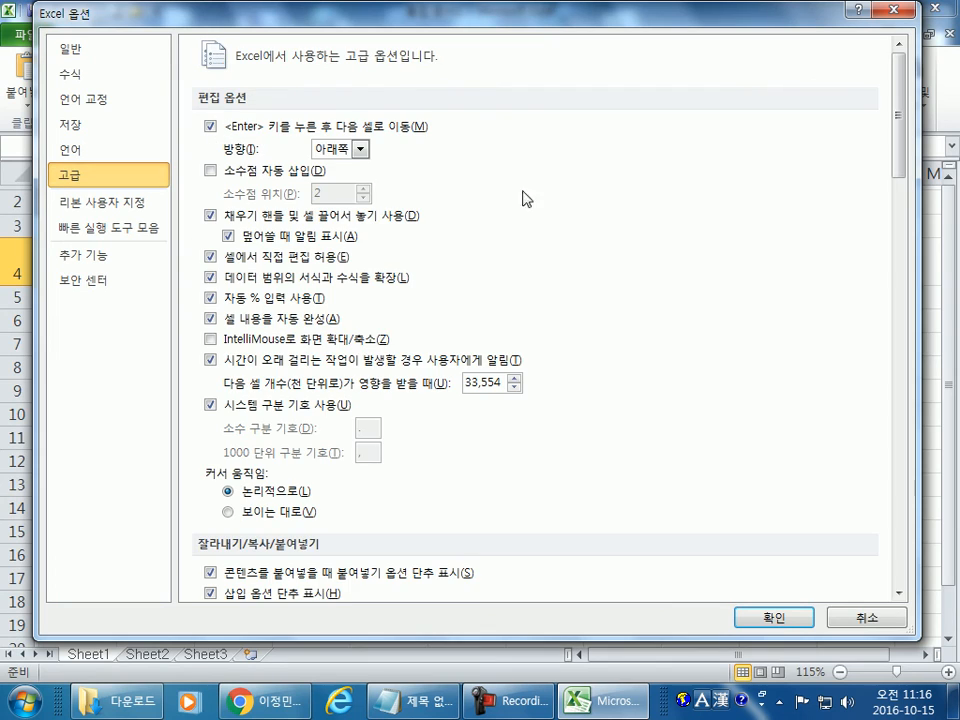
drag(905, 176, 908, 585)
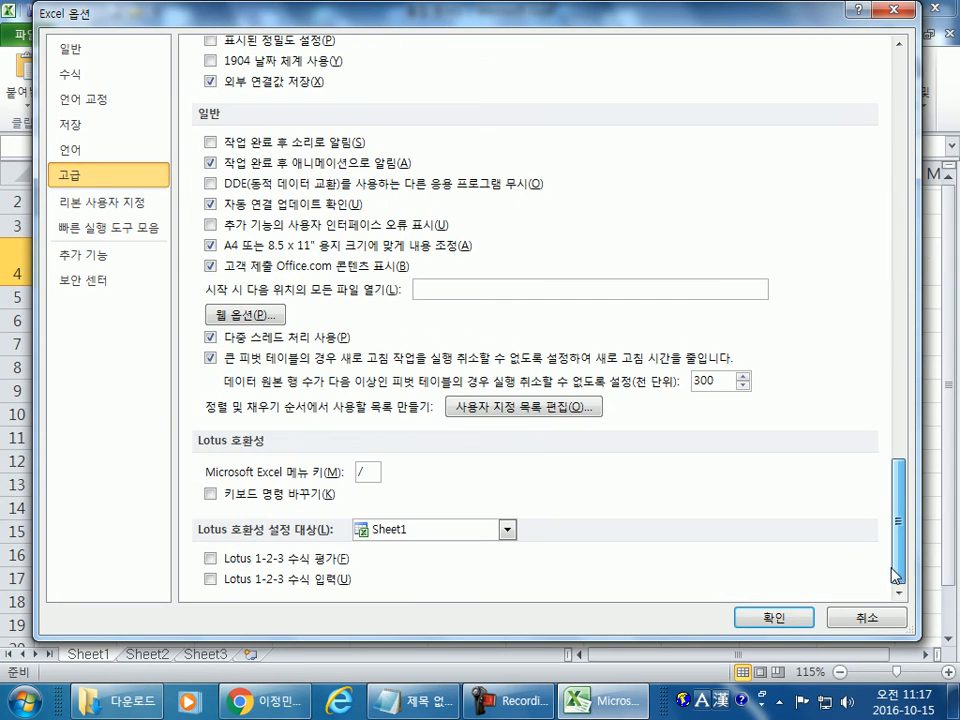
click(520, 407)
Select the saved list beginning with 주요 과목, review its entries, confirm the list editor, and close the Excel options
scroll(380, 190, down, 3)
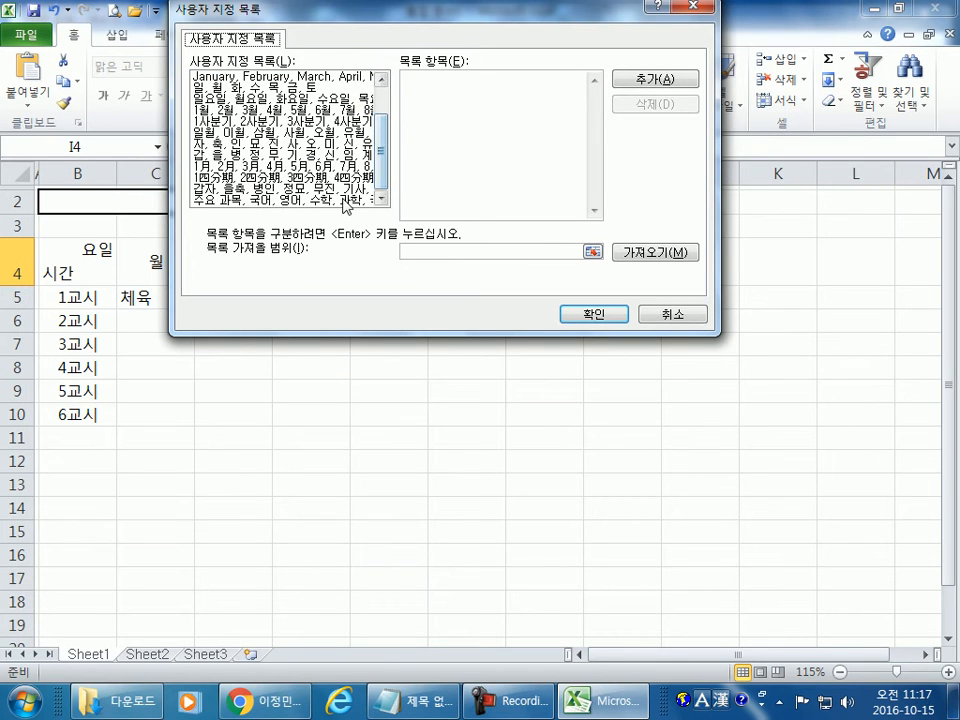
click(345, 200)
drag(440, 78, 470, 82)
click(470, 82)
drag(405, 78, 441, 199)
click(442, 200)
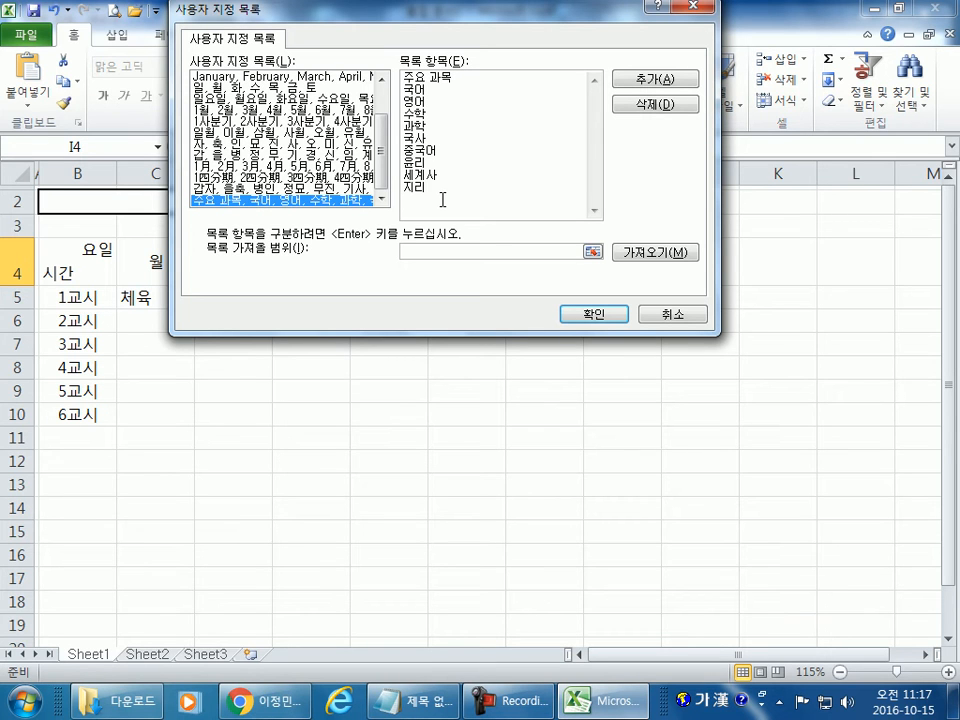
click(654, 79)
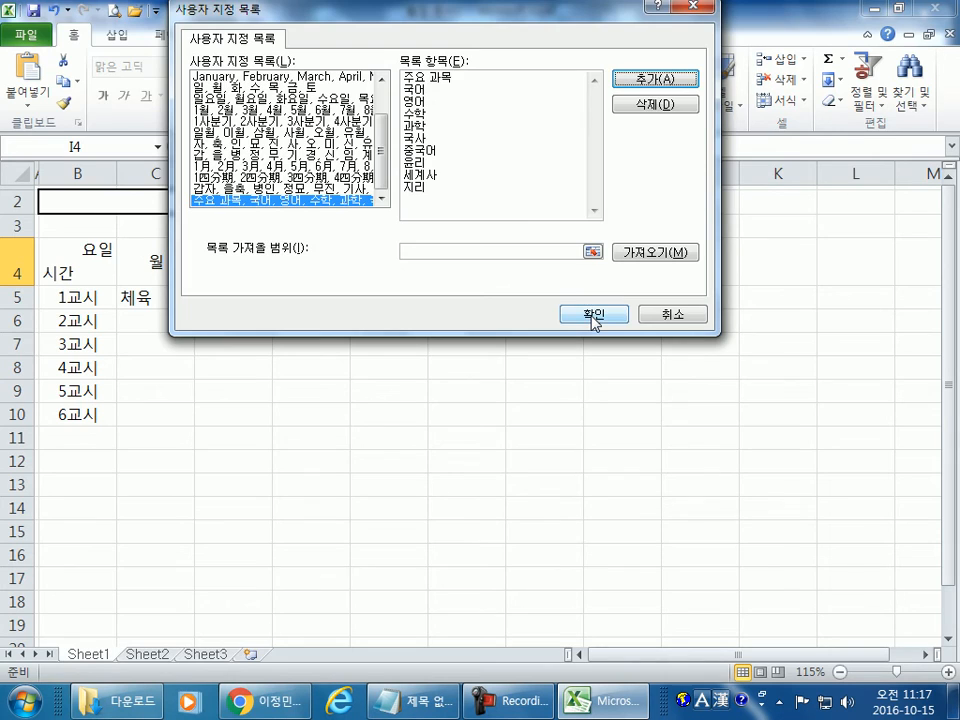
click(594, 316)
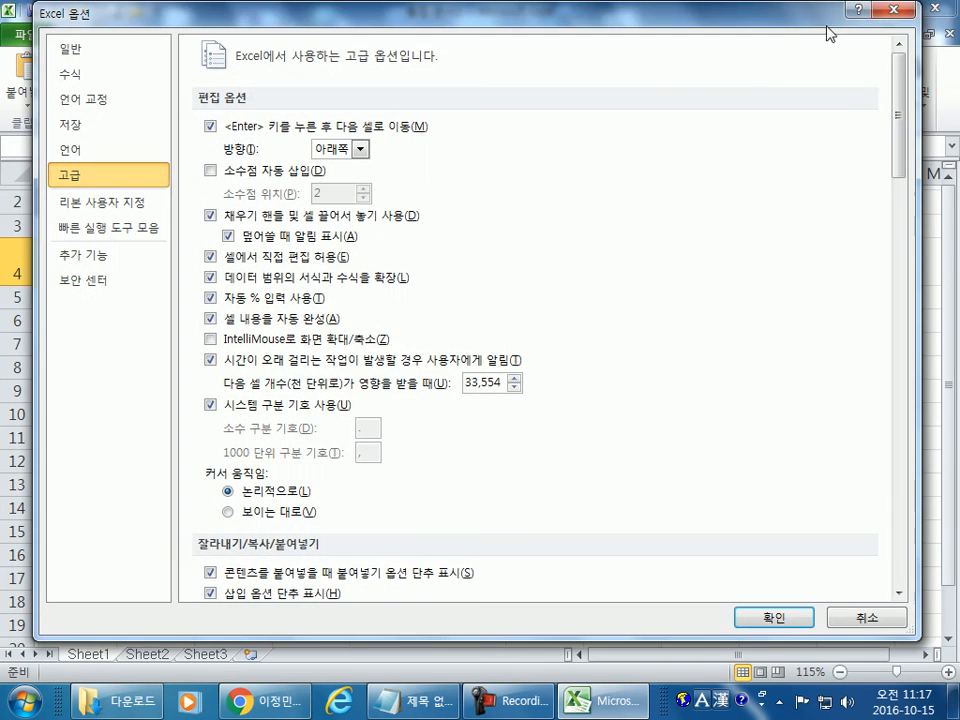
click(894, 10)
Enter 주요 과목 in cell I4 and fill the custom list down through I13
text(주요 과모)
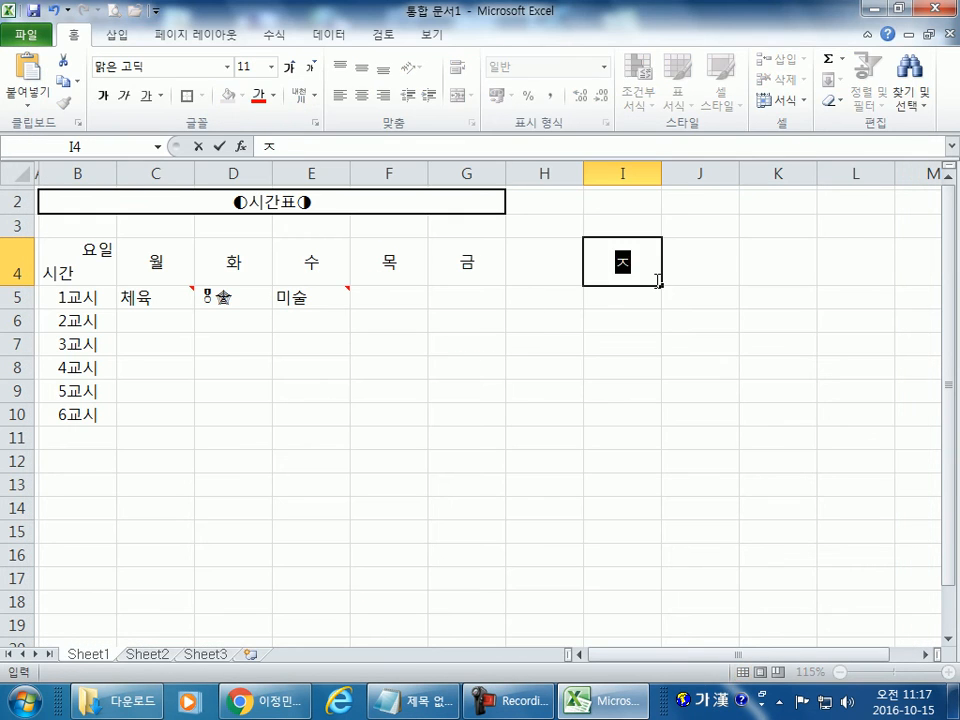
text(ㄱ)
key(Return)
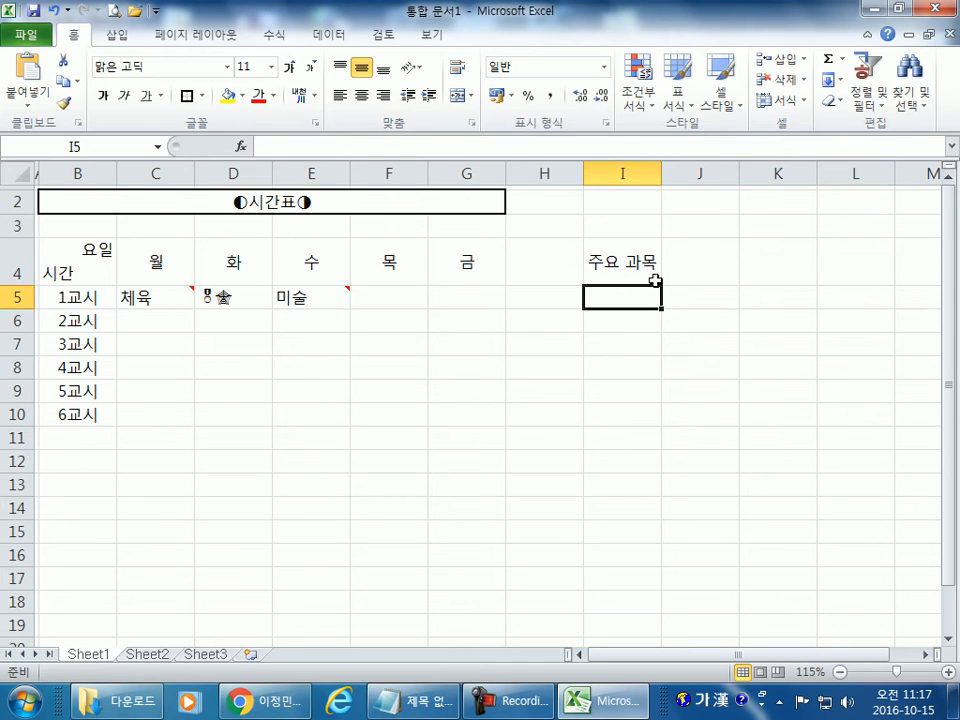
click(620, 262)
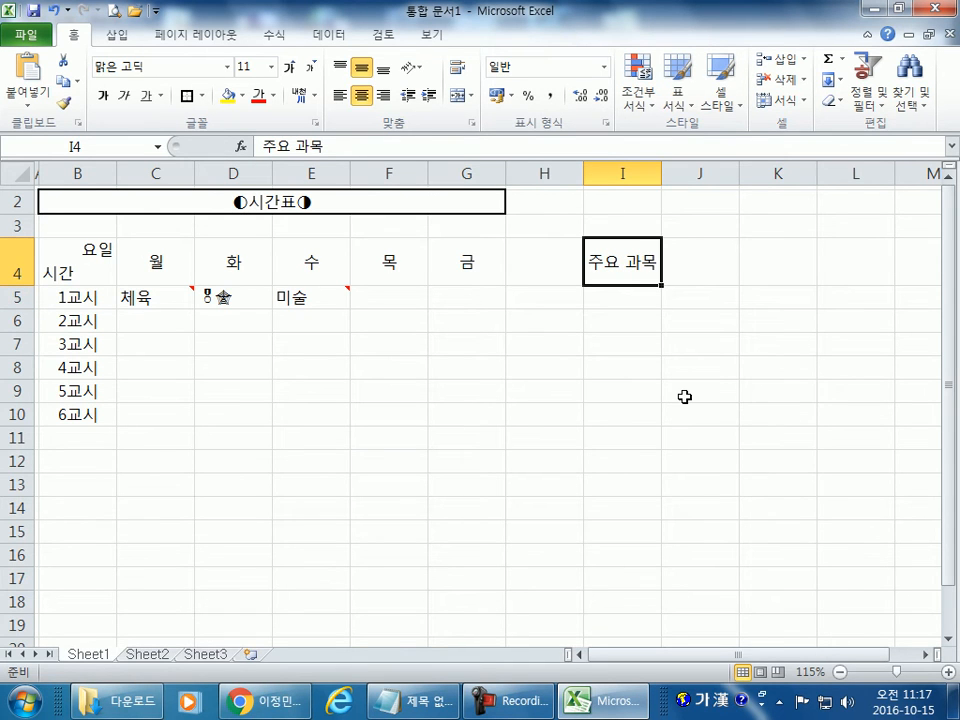
click(703, 280)
click(628, 270)
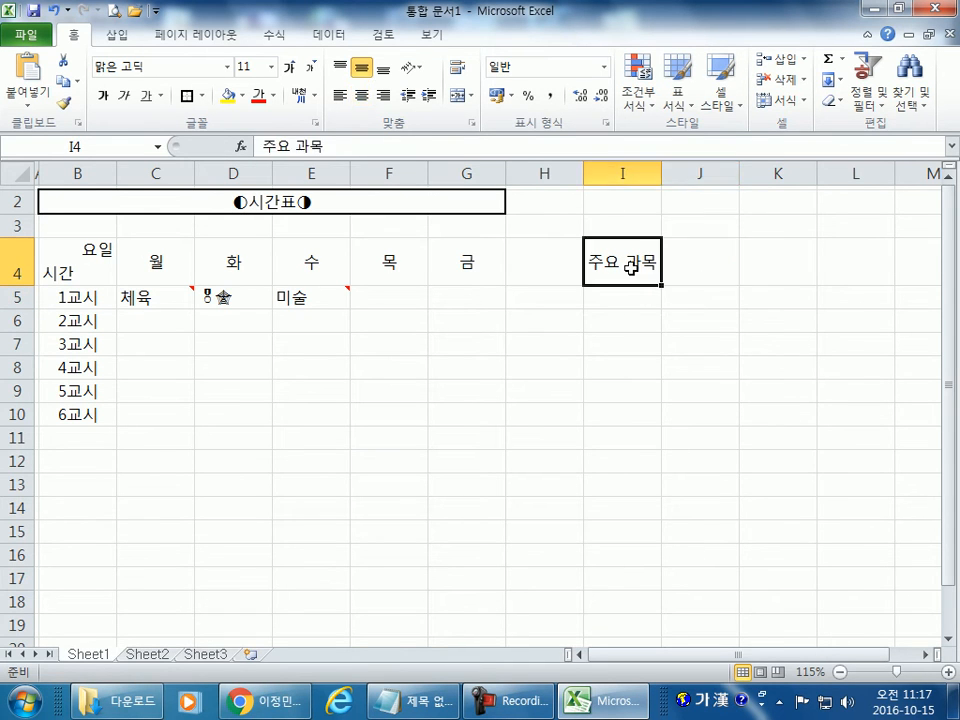
drag(662, 285, 666, 496)
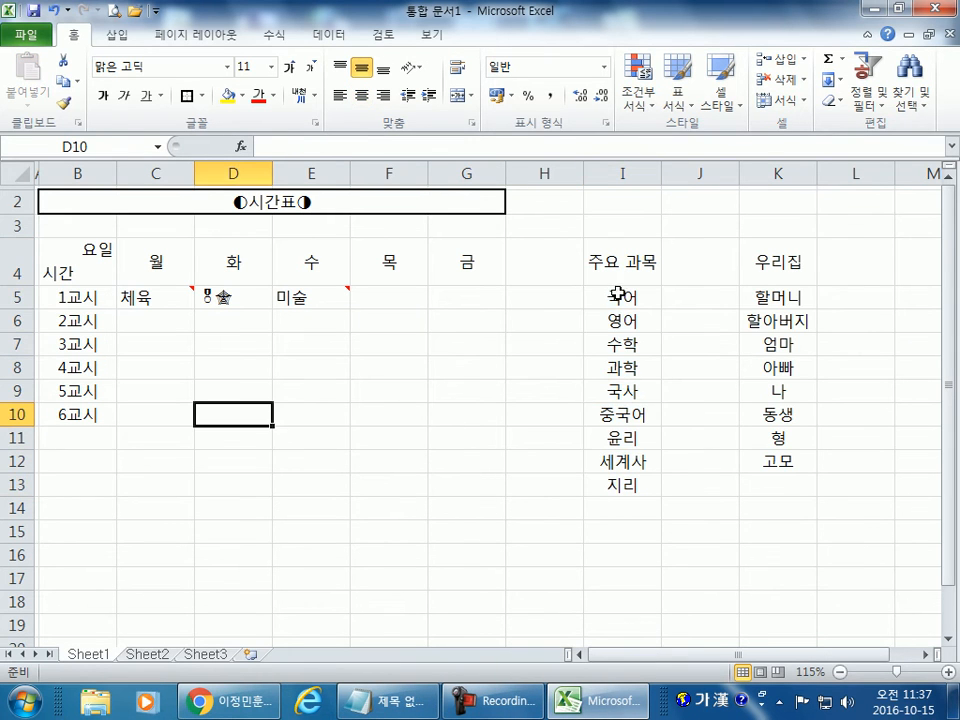
Examine the filled subject list in column I, first with its 주요 과목 heading and then only the subjects I5:I13
drag(626, 274, 618, 495)
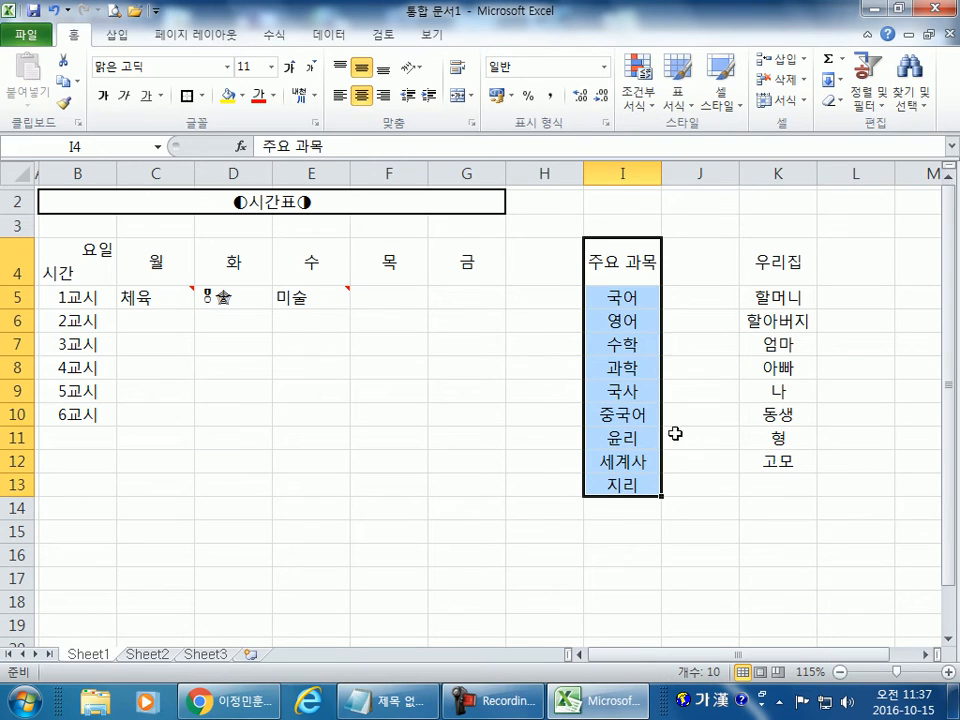
click(630, 266)
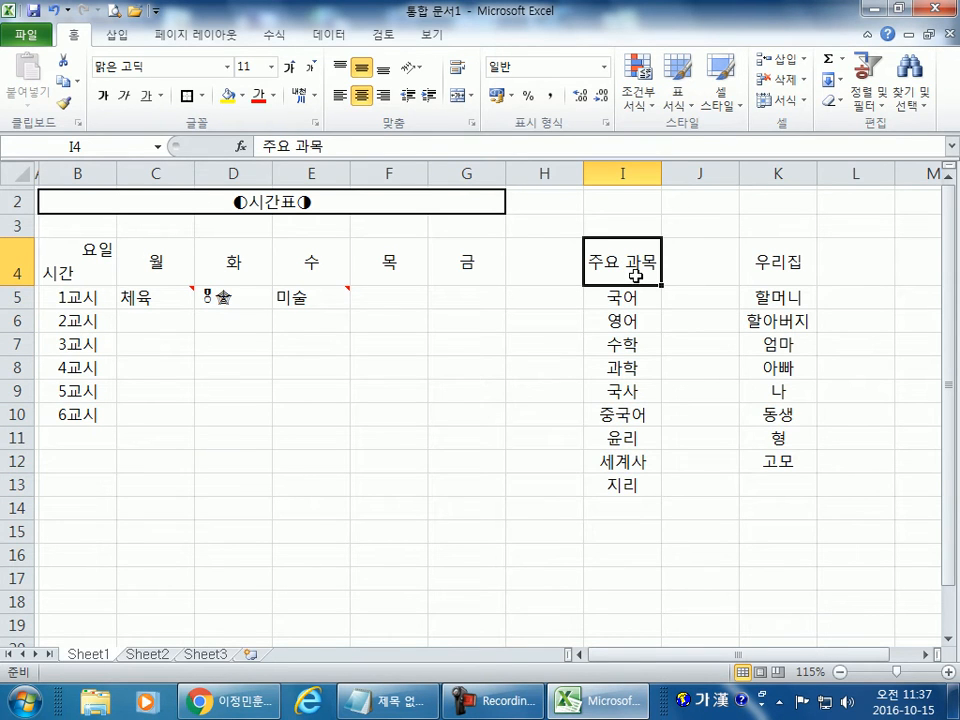
drag(634, 297, 634, 482)
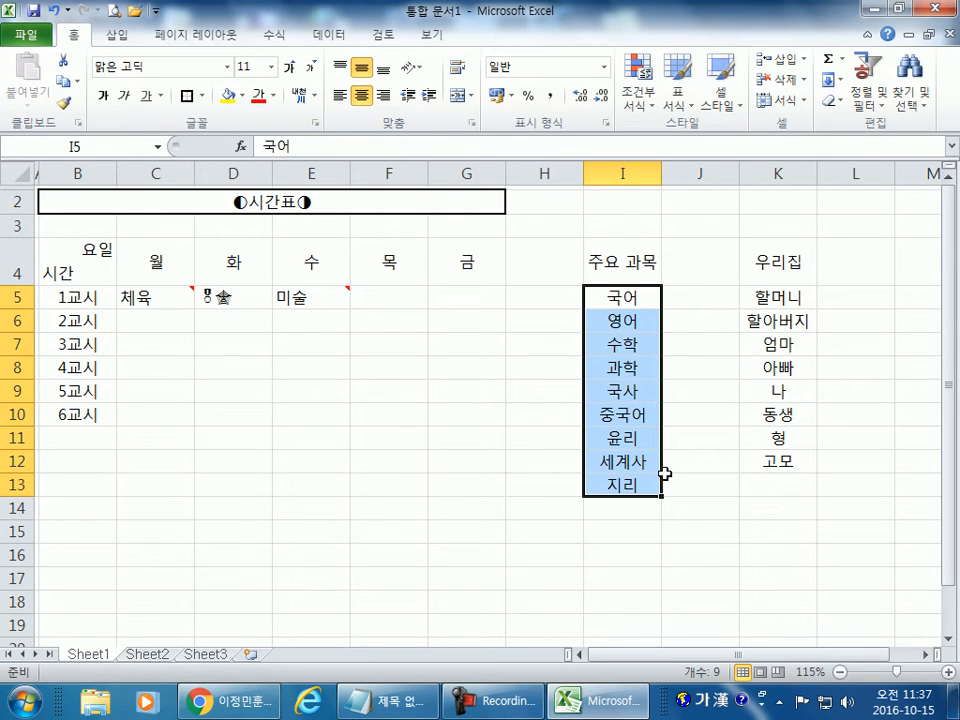
click(454, 364)
drag(626, 300, 638, 486)
click(411, 453)
Enter 국어 in cell F16 and fill the custom list down through F27
scroll(364, 421, down, 3)
click(360, 338)
text(국ㅇㅓ)
key(Return)
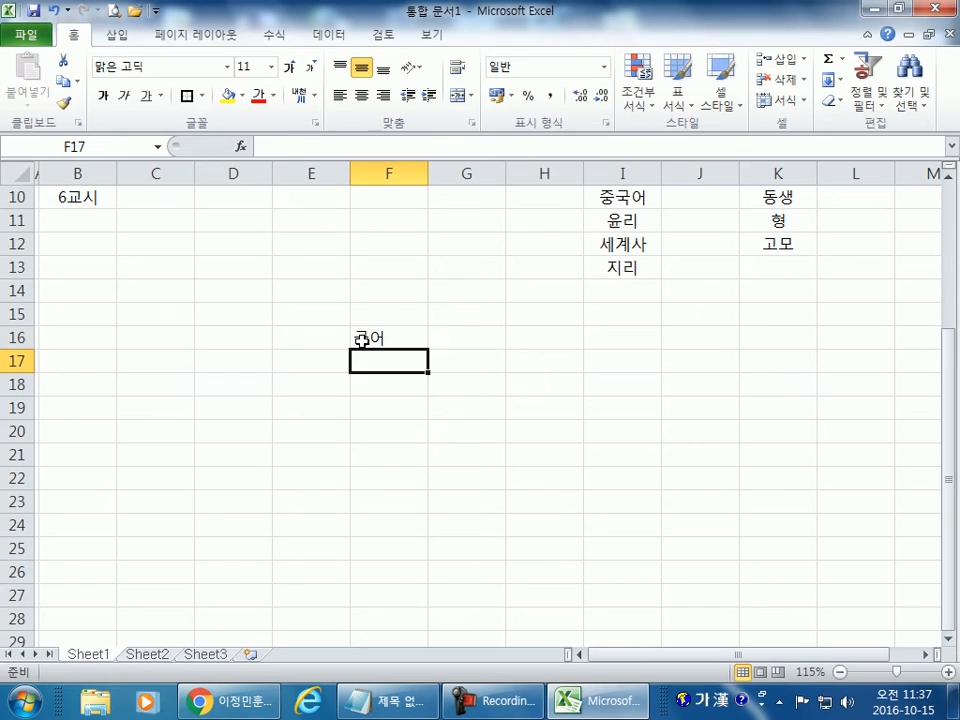
click(366, 338)
drag(431, 349, 418, 598)
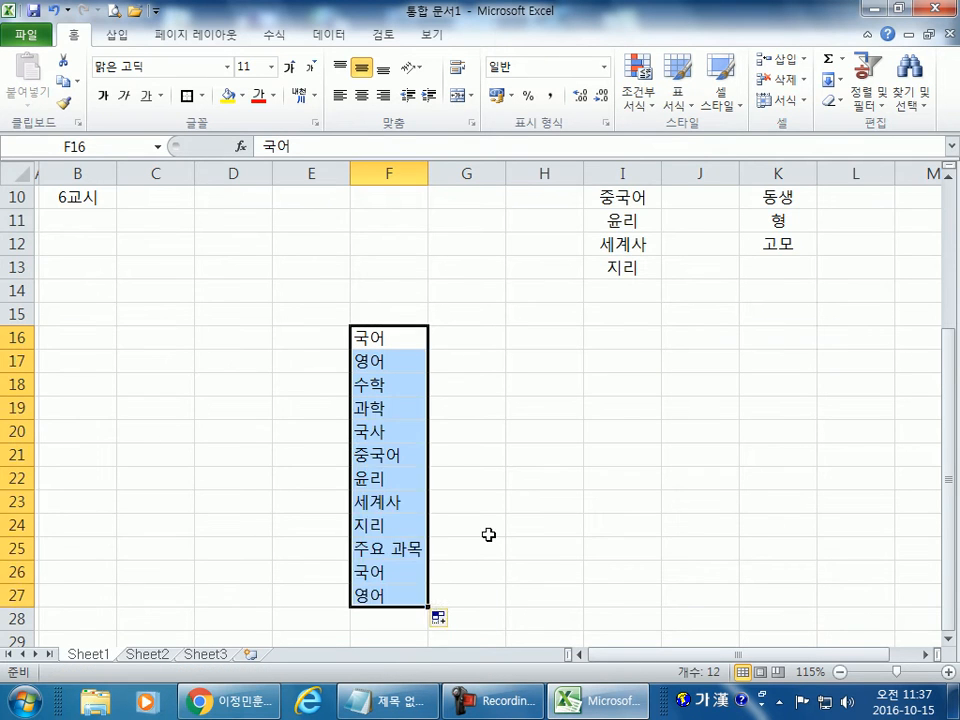
Clear the surplus entries in F25:F27 and select the remaining subjects F16:F24
scroll(431, 426, down, 2)
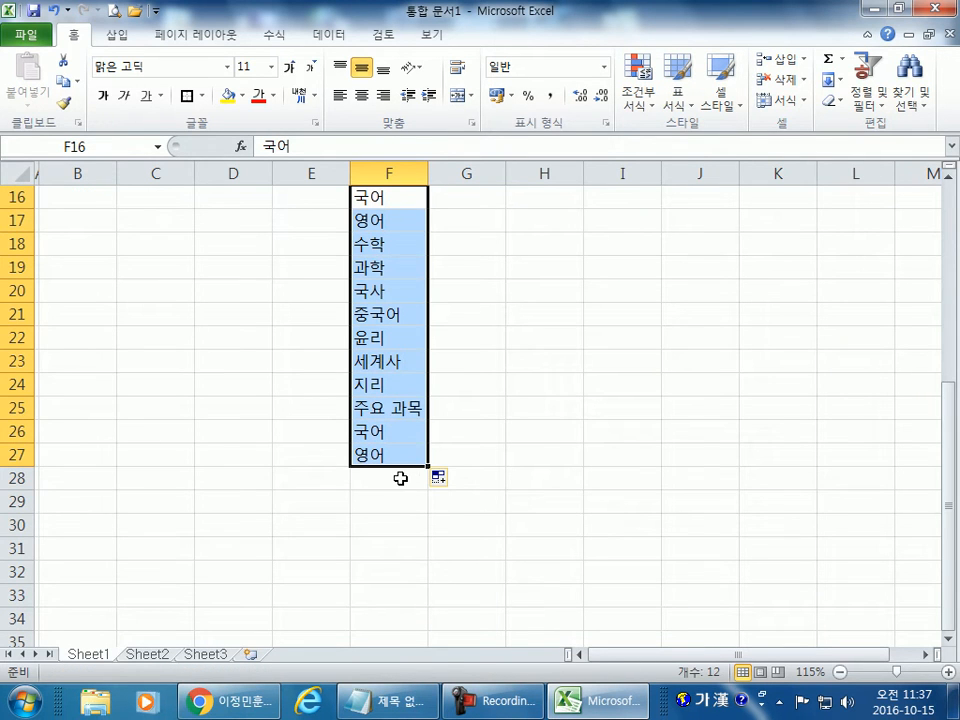
drag(381, 408, 386, 456)
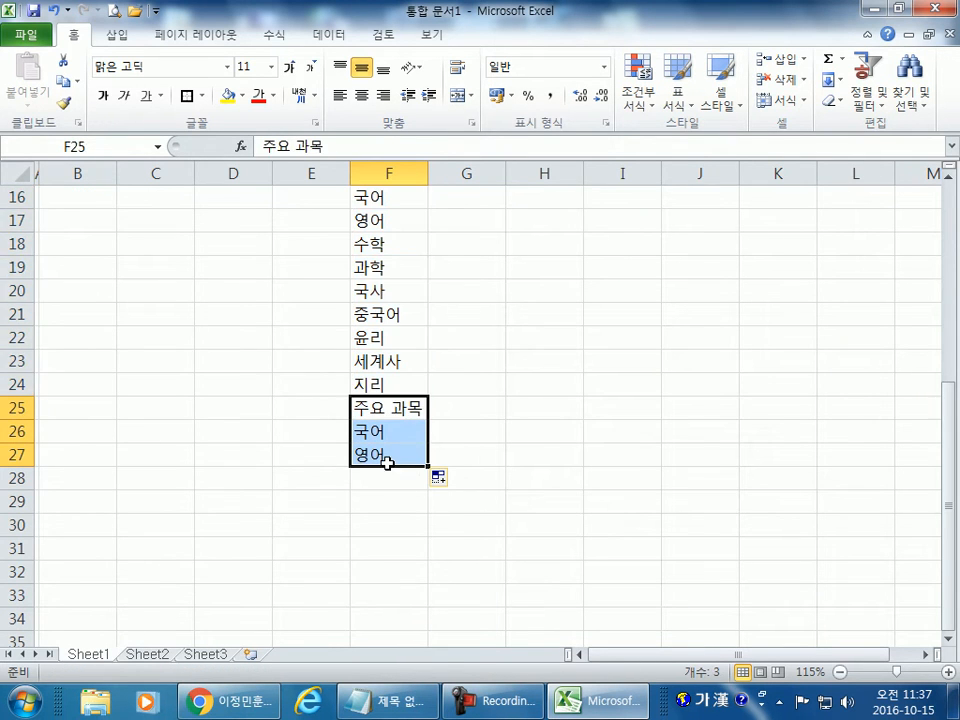
key(Delete)
scroll(412, 481, up, 2)
drag(394, 345, 420, 531)
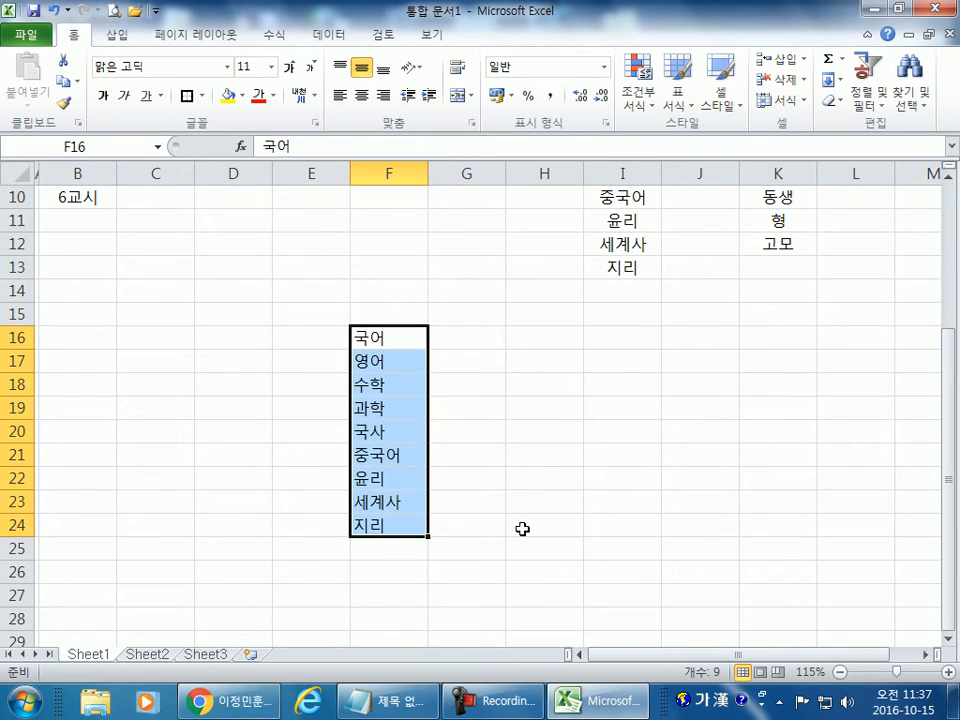
scroll(522, 528, up, 2)
click(420, 276)
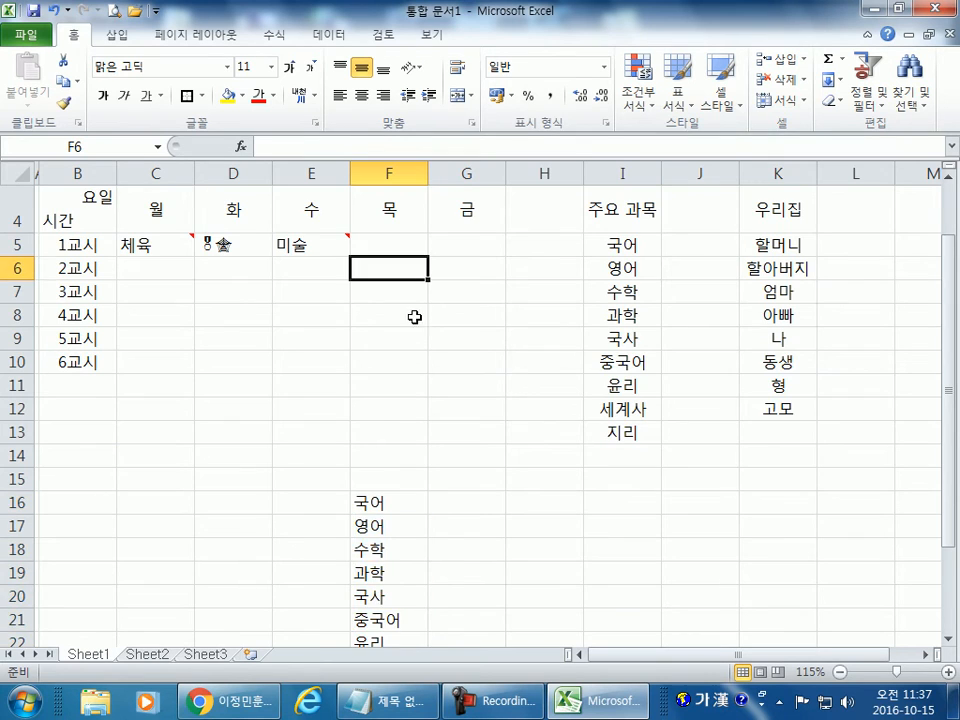
scroll(414, 369, down, 2)
scroll(405, 376, down, 1)
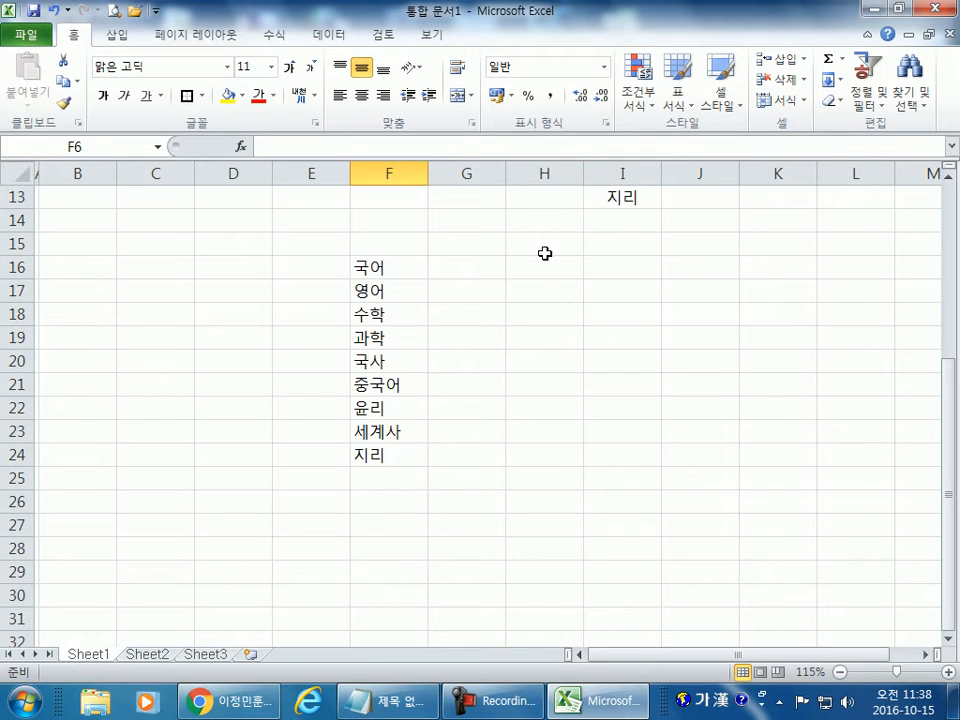
Enter the job titles 사장, 이사, 부장, 과장, 대리, 사원 and 인턴 down cells I16:I22
click(579, 267)
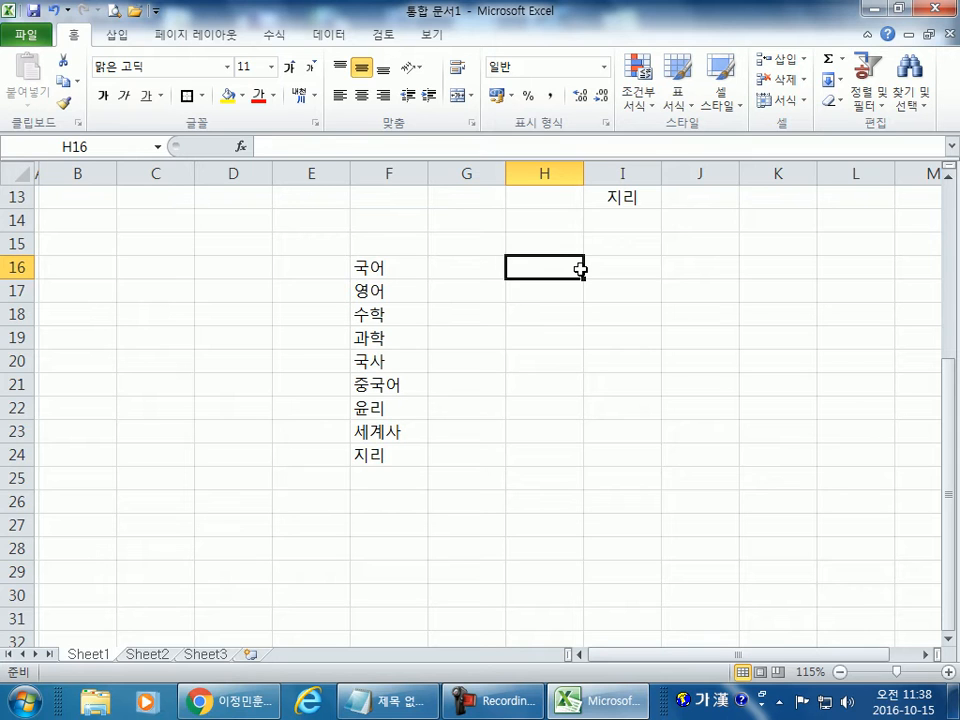
click(630, 268)
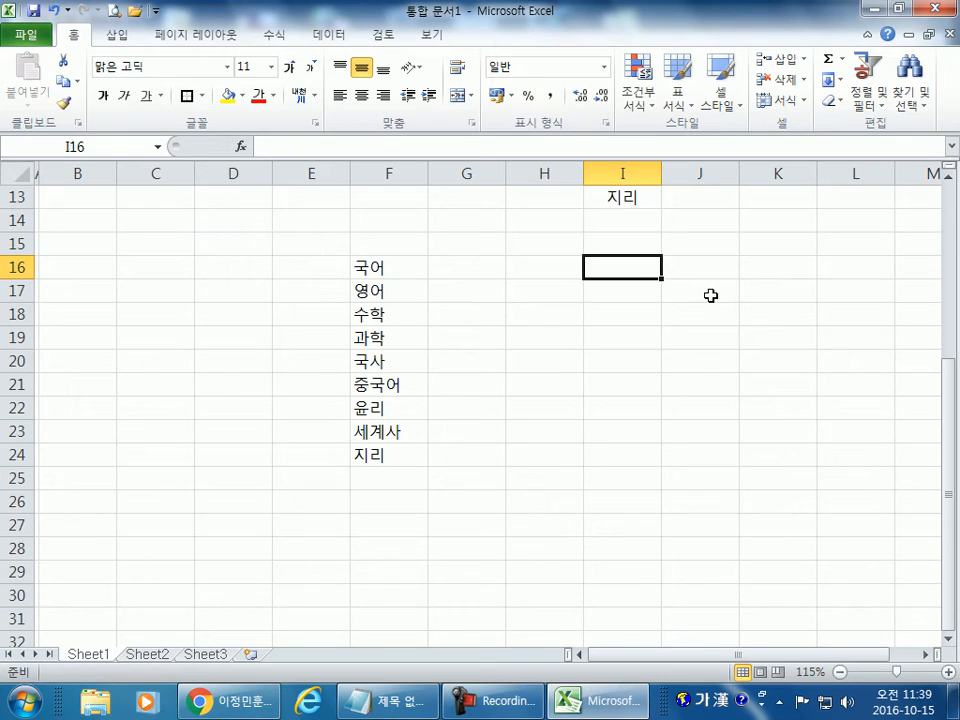
text(사장)
key(Return)
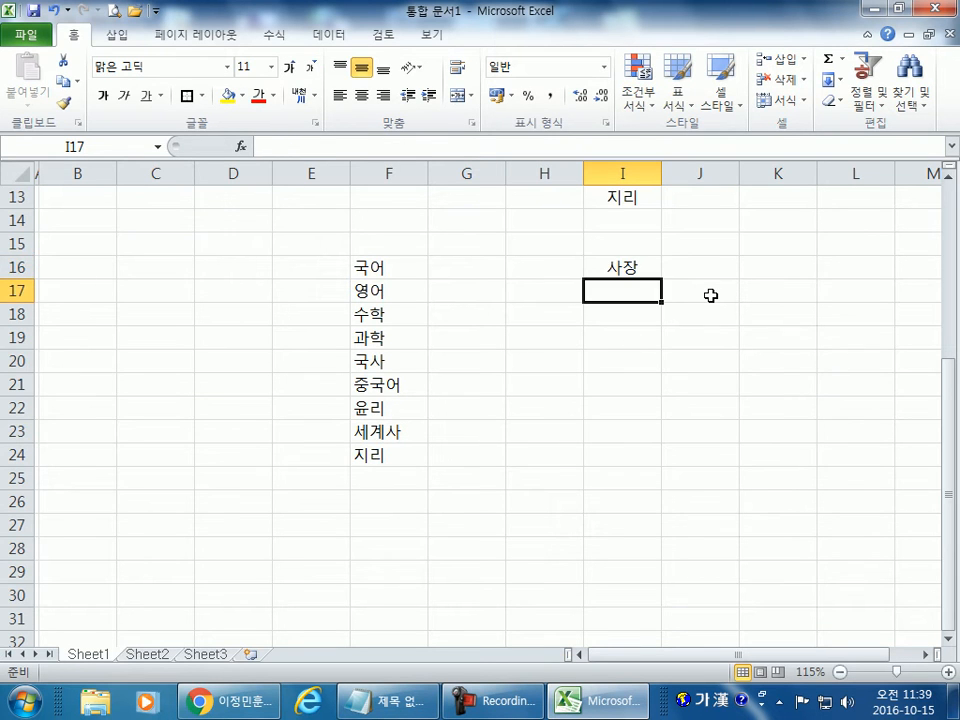
ctrl+scroll(710, 295, up, 3)
drag(845, 655, 868, 656)
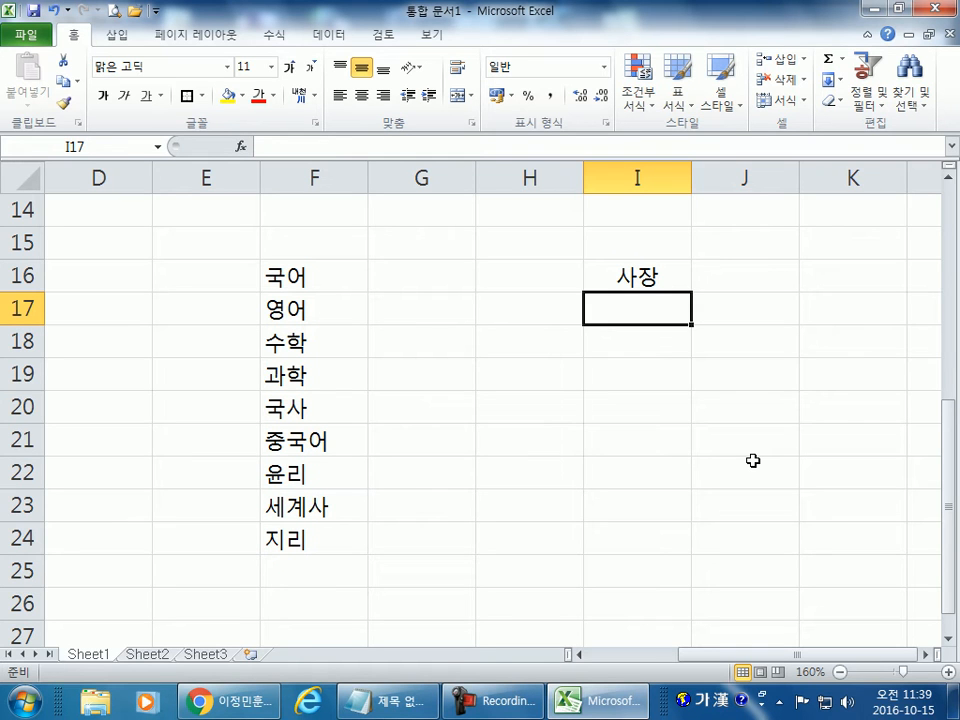
text(이사)
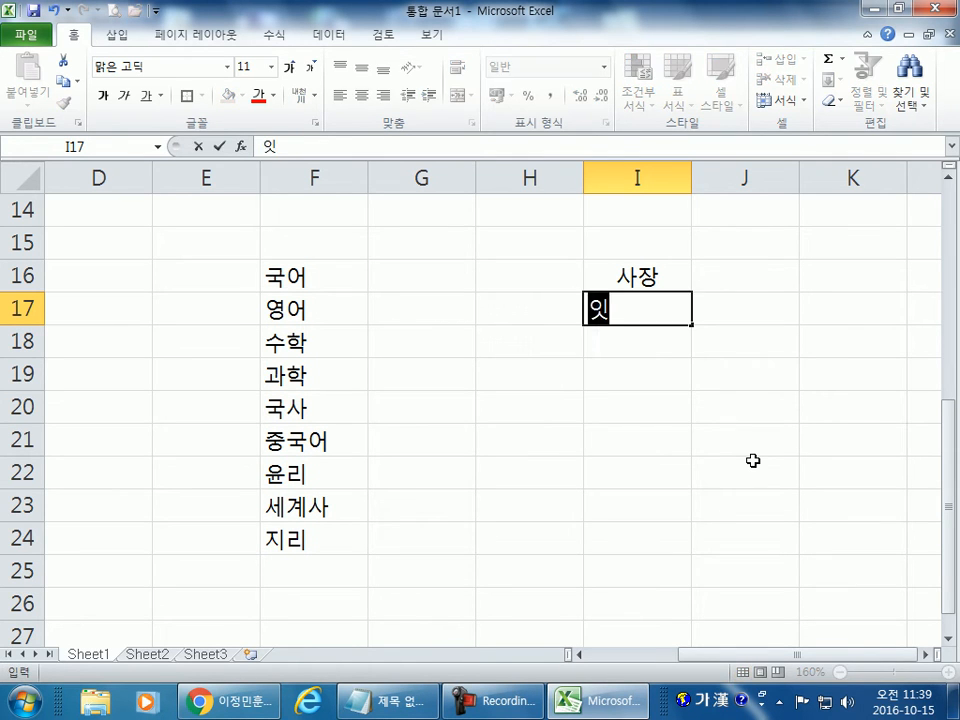
key(Return)
text(부장)
key(Return)
text(과장)
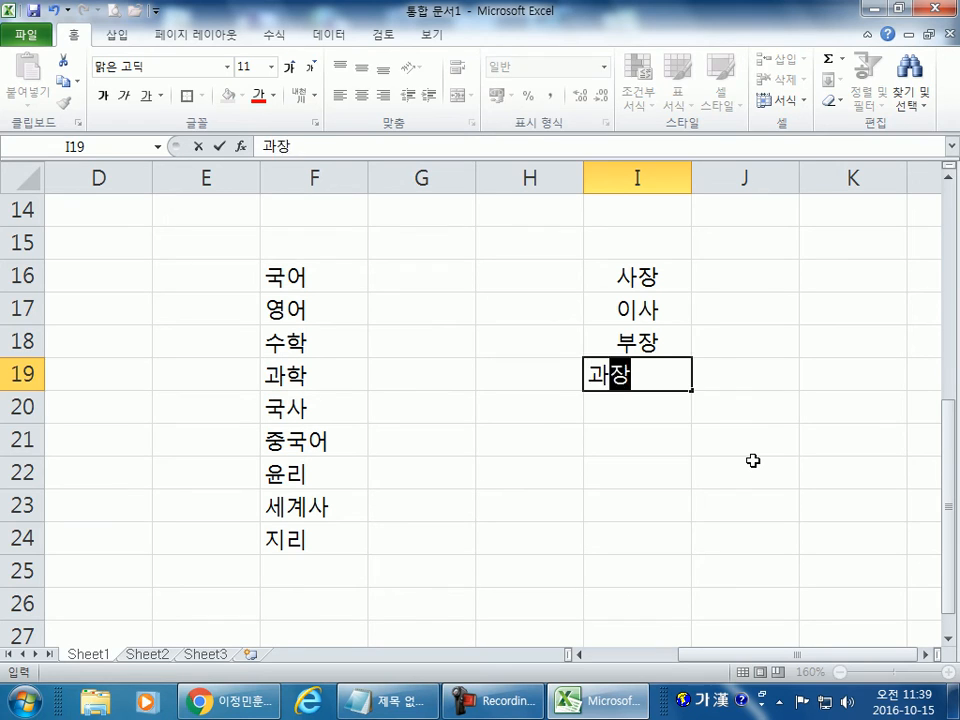
key(Return)
text(대리)
key(Return)
text(사원)
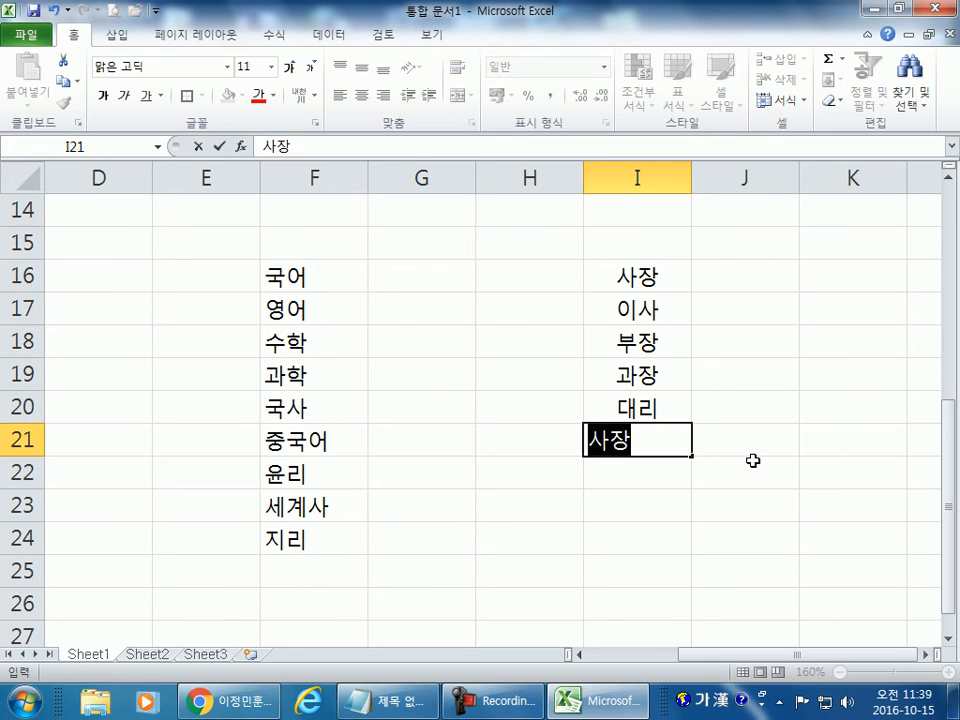
key(Return)
text(인턴)
key(Return)
Try sorting the job titles in I16:I22 in ascending and descending order, and undo the sorting
drag(615, 275, 632, 481)
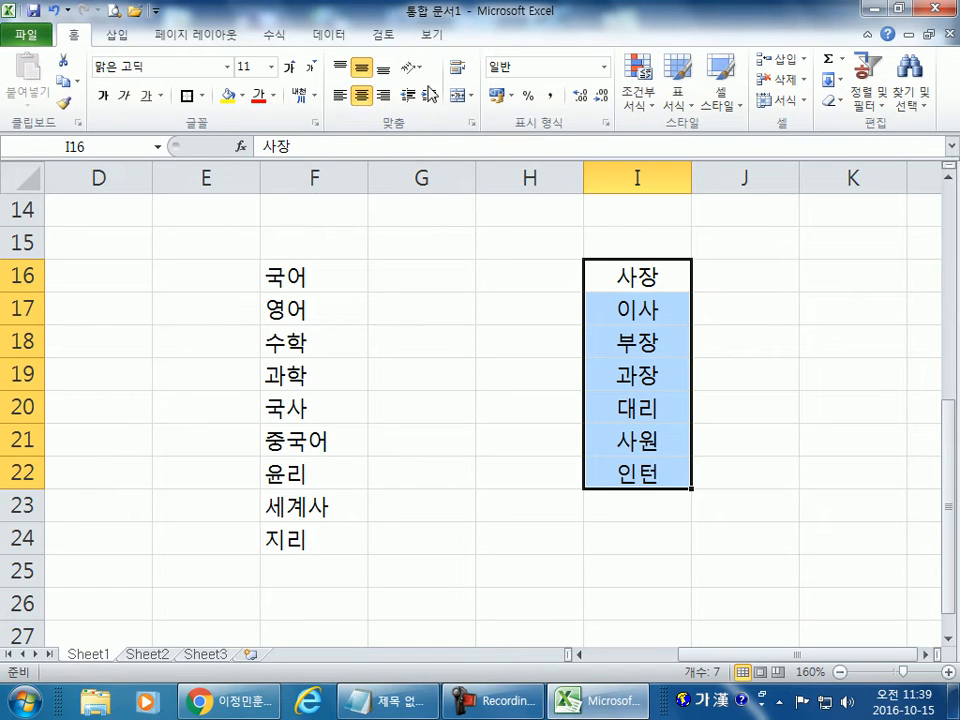
click(329, 34)
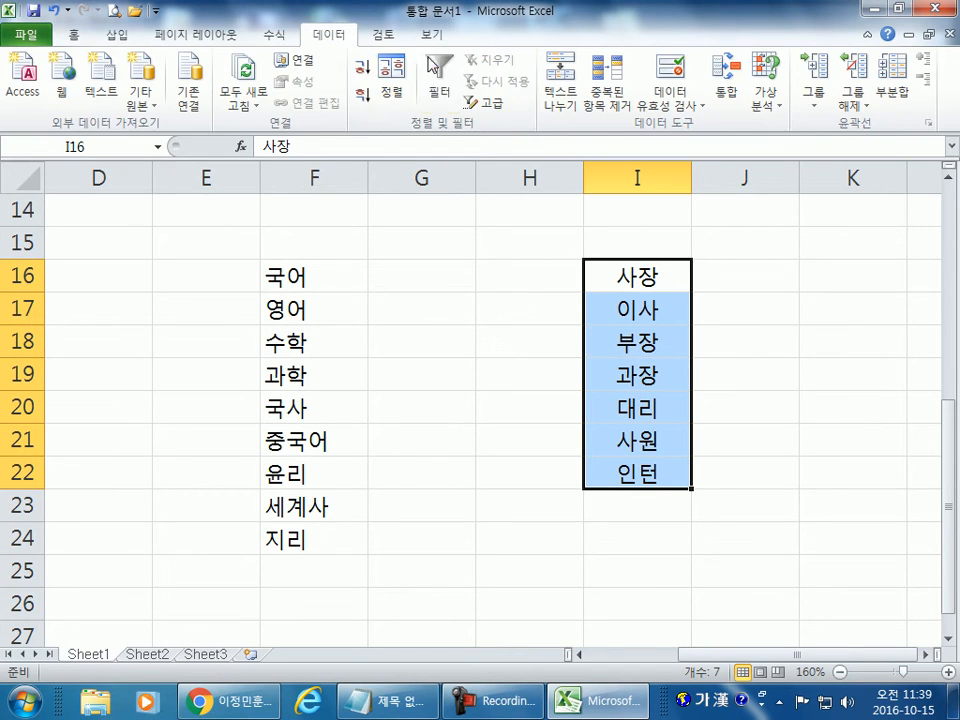
click(359, 76)
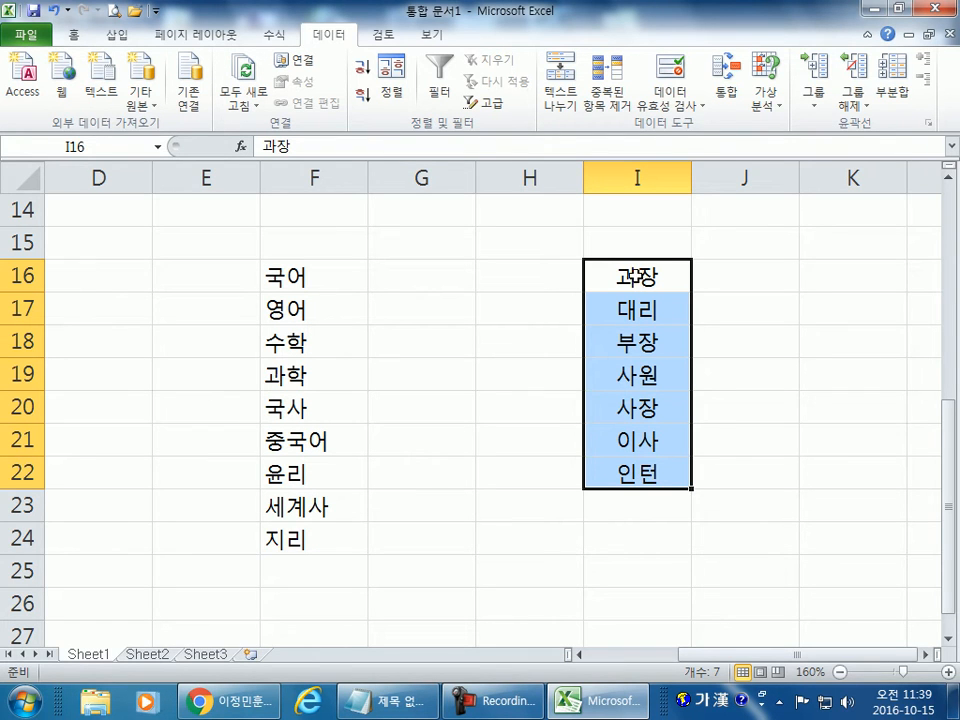
click(366, 98)
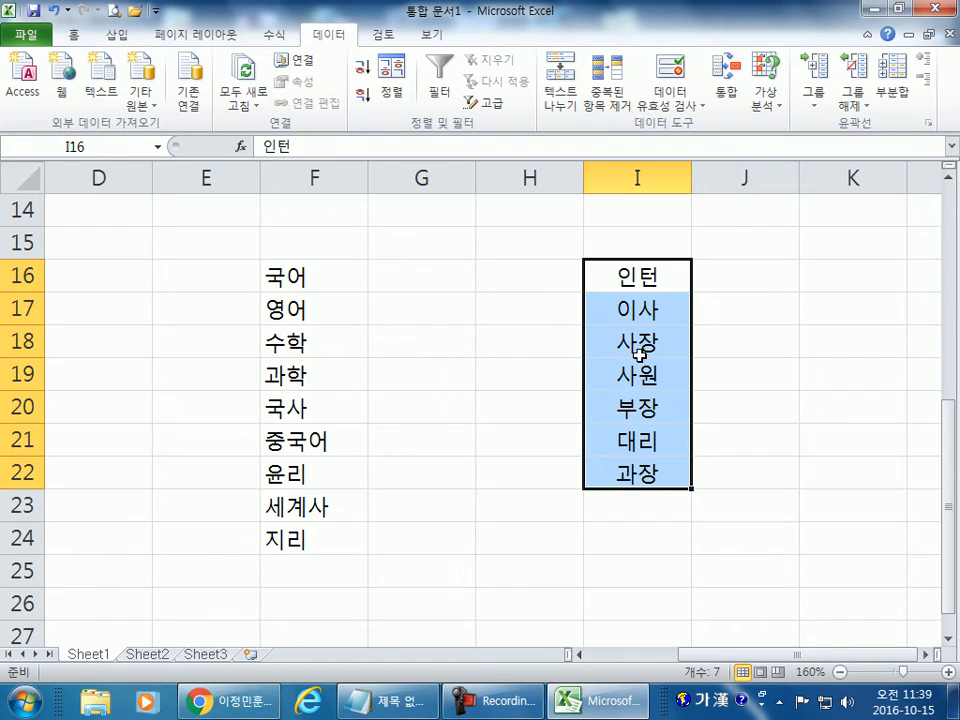
key(ctrl+z)
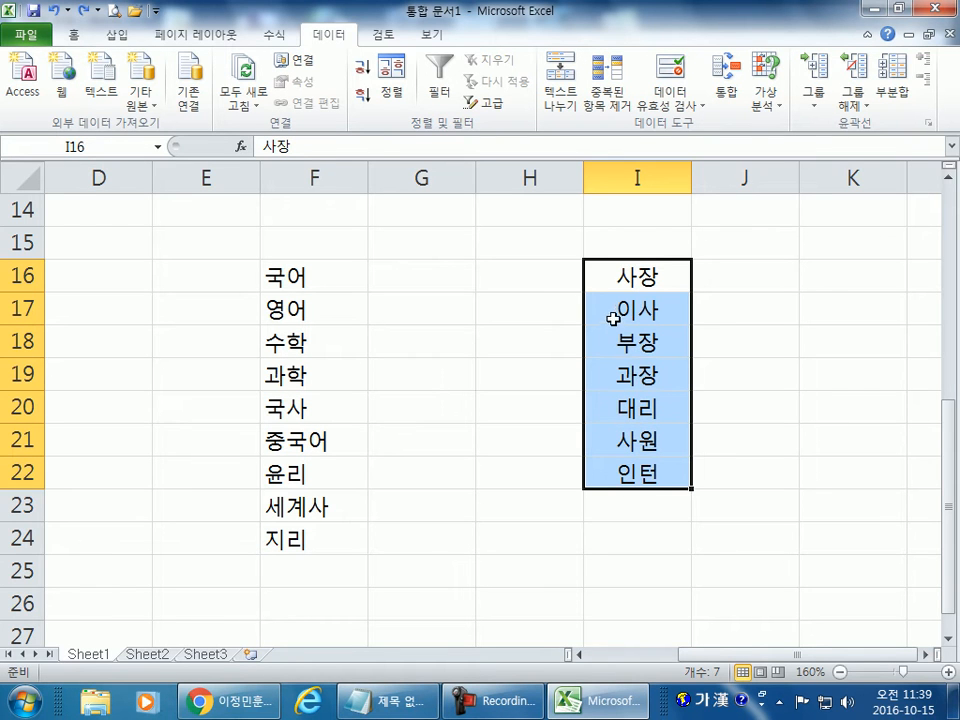
Create a custom list in the advanced Excel options with the entries 사장, 이사, 부장, 과장, 대리, 사원 and 인턴
click(20, 32)
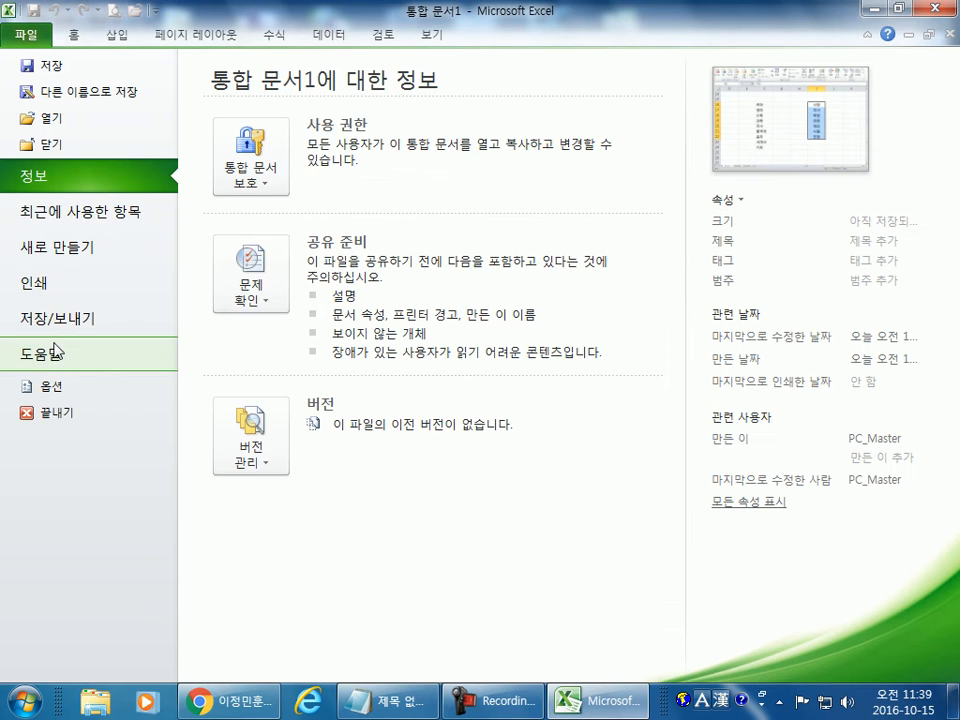
click(50, 386)
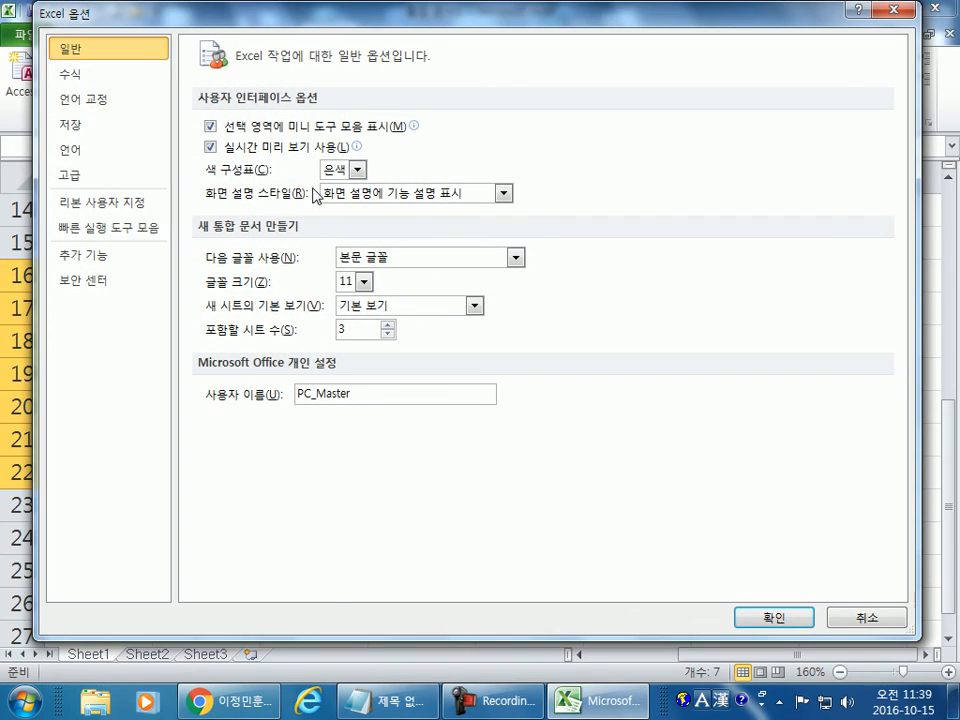
drag(898, 165, 896, 549)
click(503, 407)
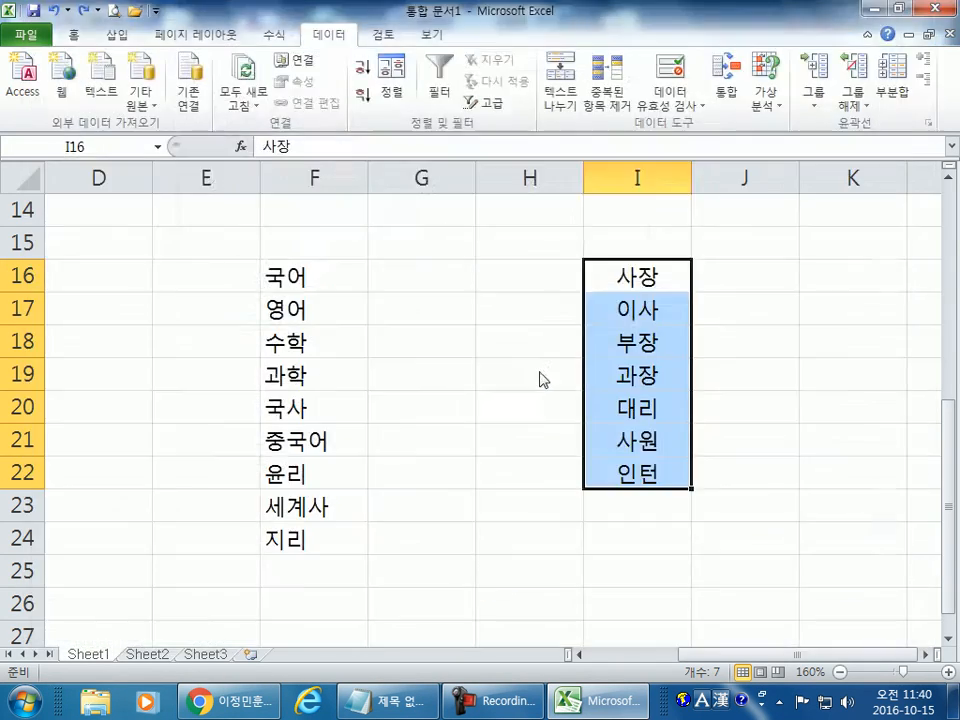
click(483, 100)
text(사장)
key(Return)
text(이사)
key(Return)
text(부장)
key(Return)
text(과장)
key(Return)
text(대리)
key(Return)
text(사원)
key(Return)
text(인턴)
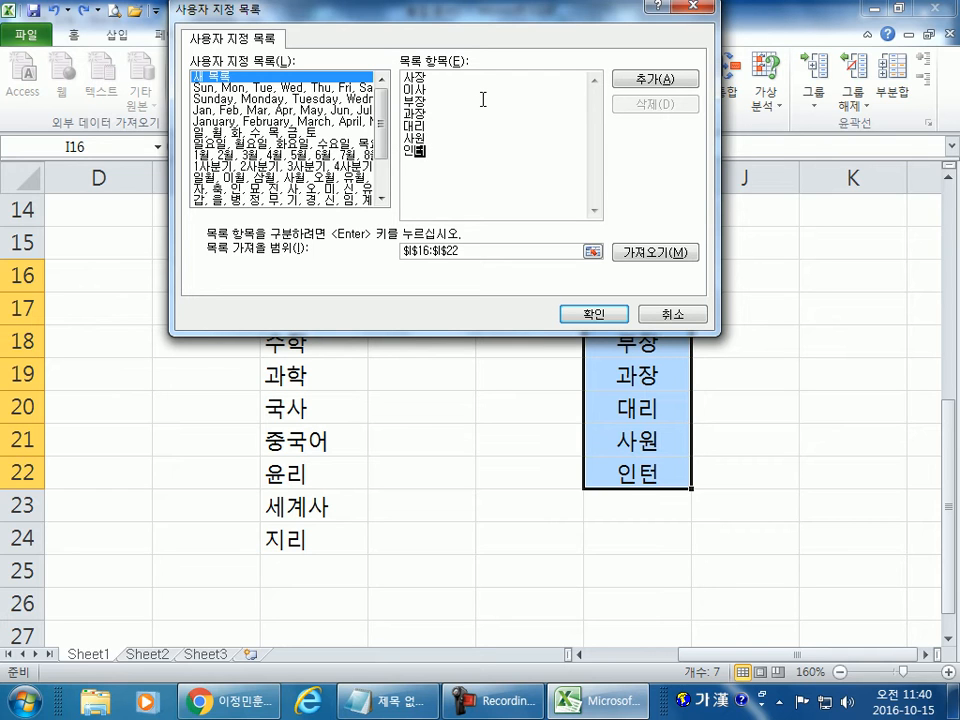
click(660, 79)
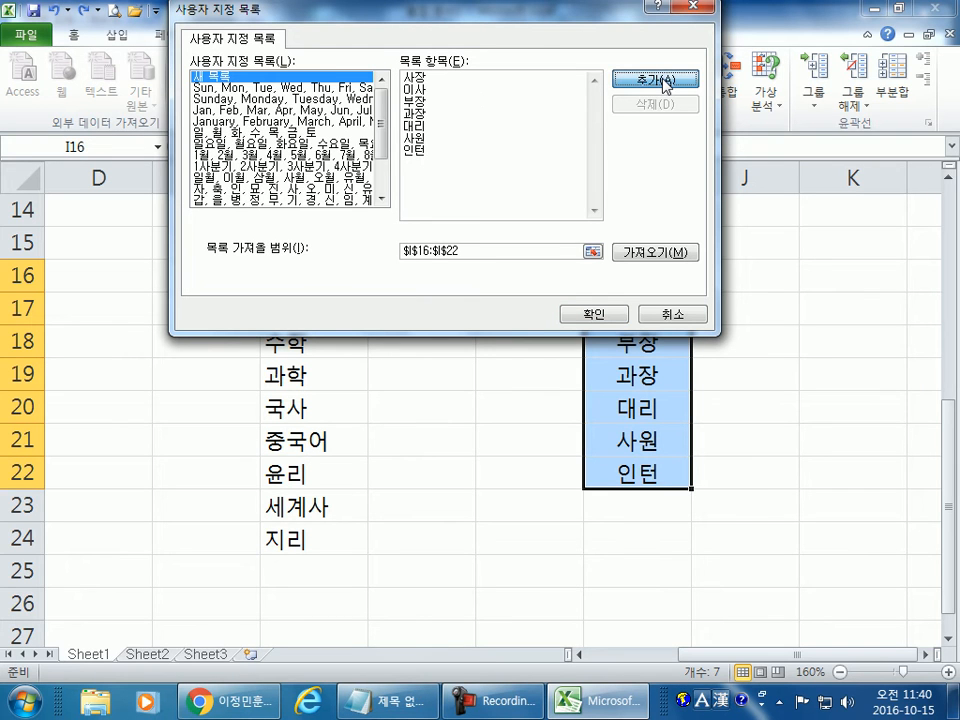
click(614, 316)
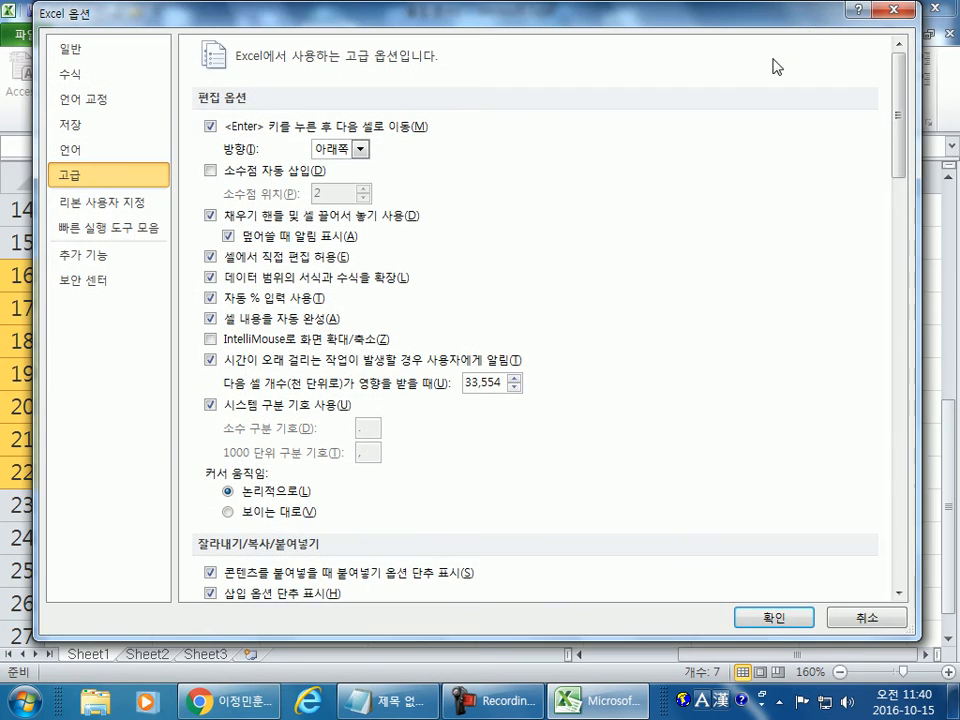
click(774, 617)
Sort the job titles in I16:I22 ascending, and re-sort them by the custom list that starts with 사장, 이사, 부장
click(358, 70)
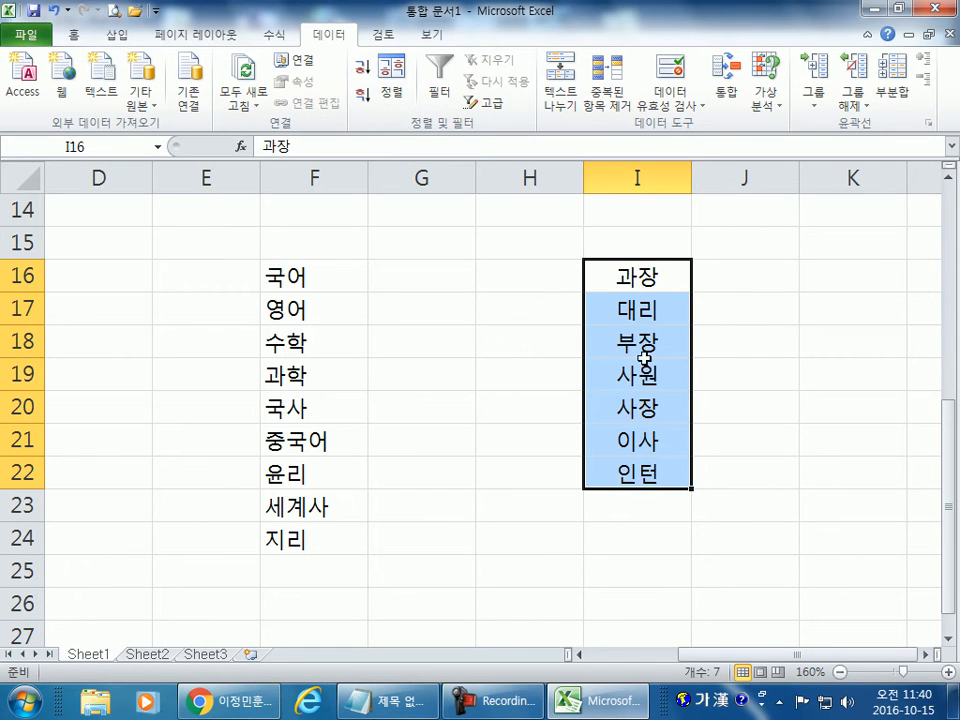
click(393, 96)
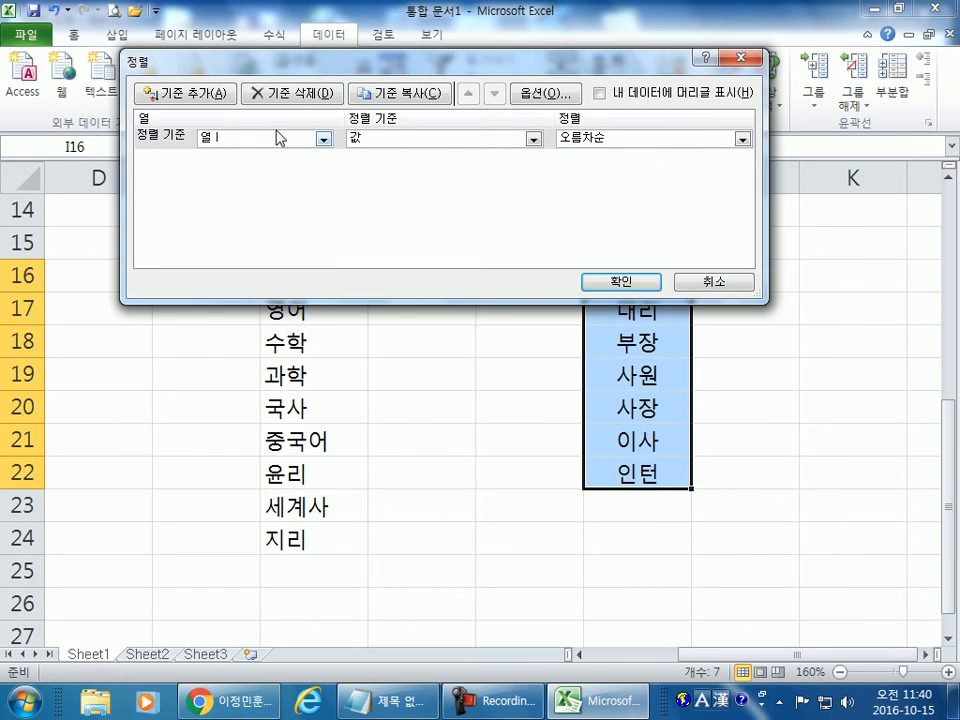
click(738, 140)
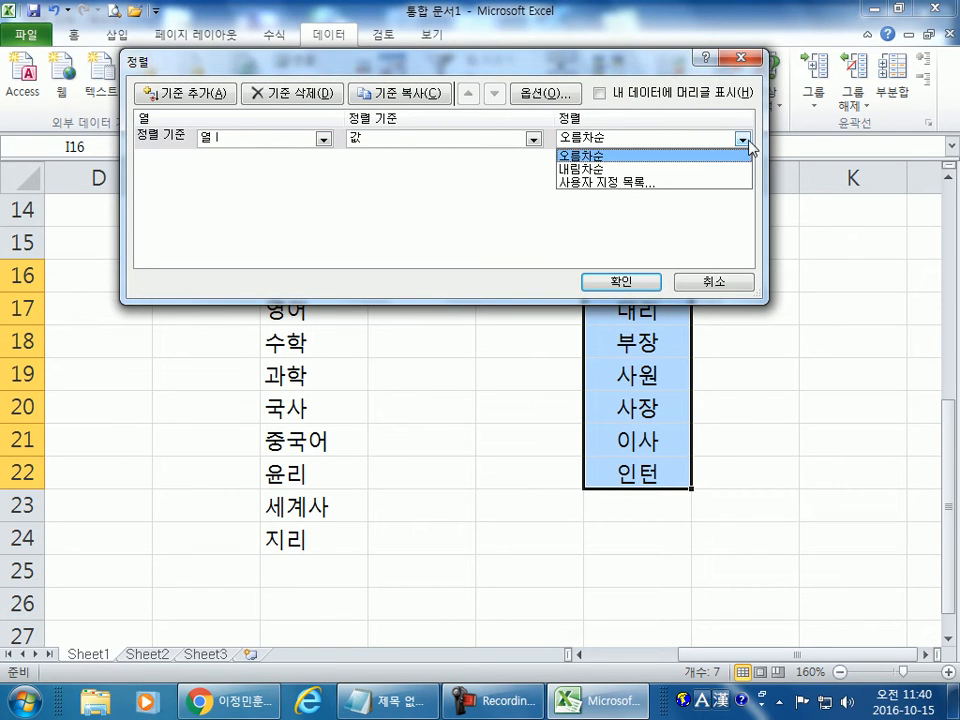
click(650, 183)
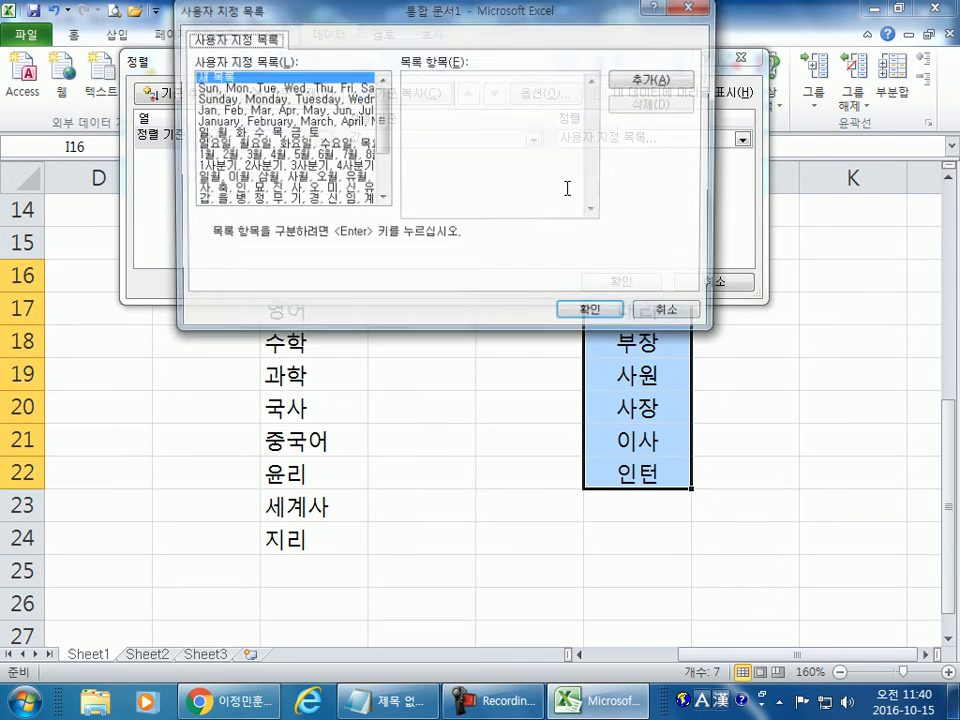
scroll(337, 205, down, 2)
click(336, 201)
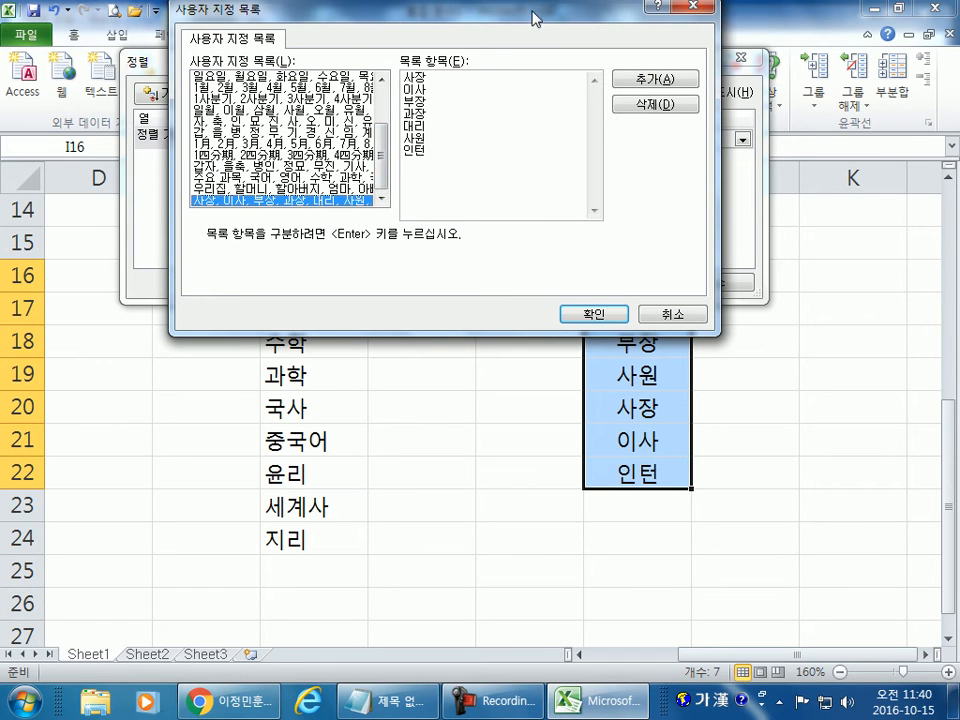
drag(533, 17, 303, 40)
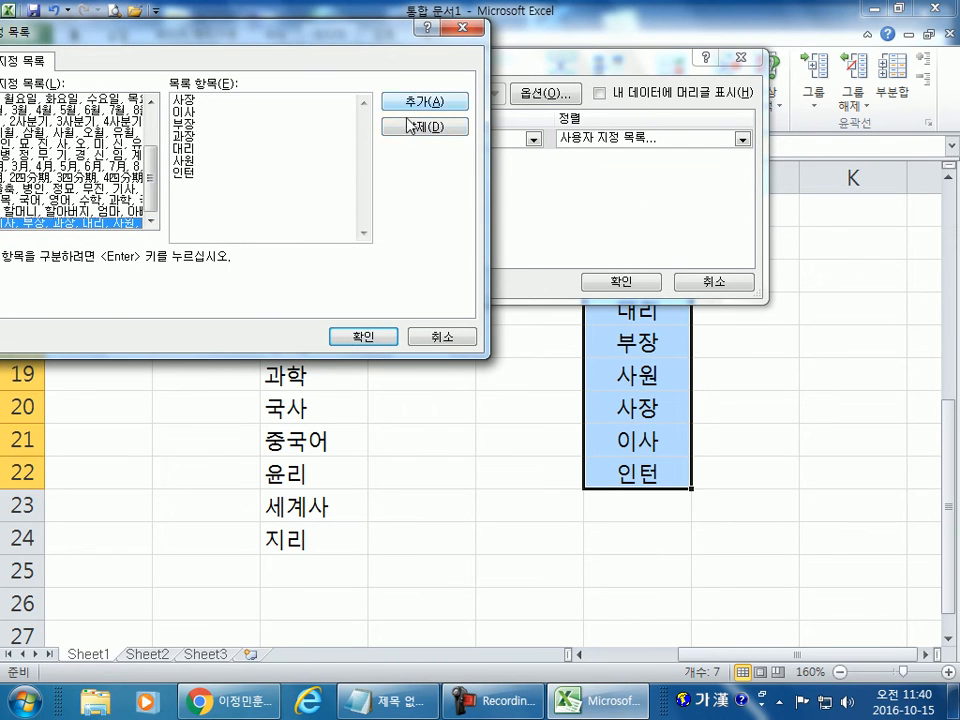
click(375, 338)
click(642, 289)
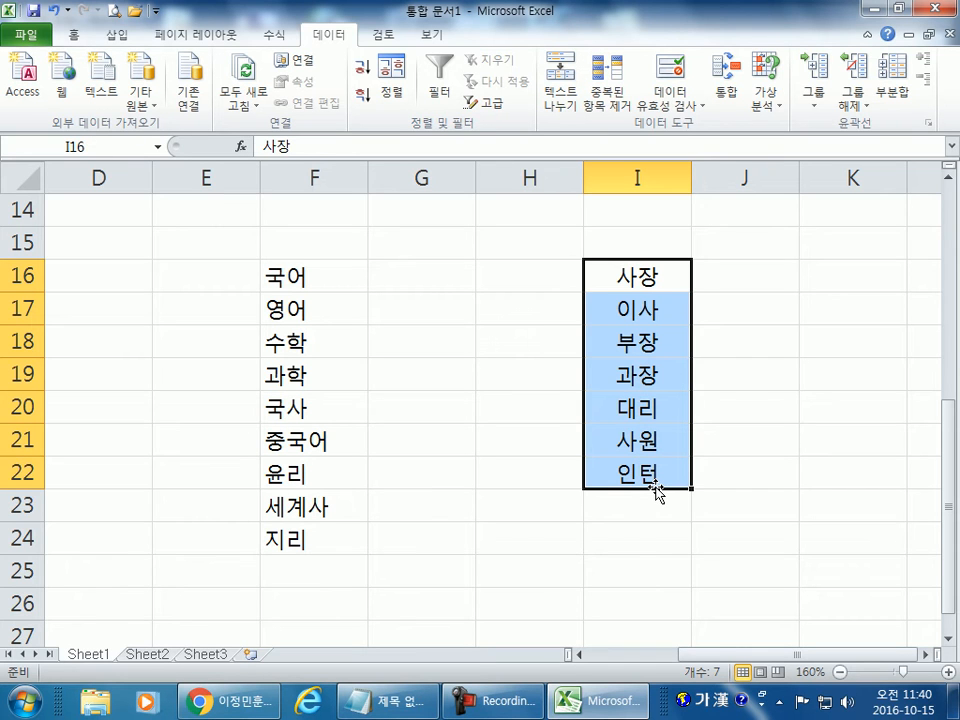
Enter 과장 in cell H28 and fill the custom list down through H36
click(428, 276)
scroll(500, 320, down, 4)
click(510, 288)
text(과장)
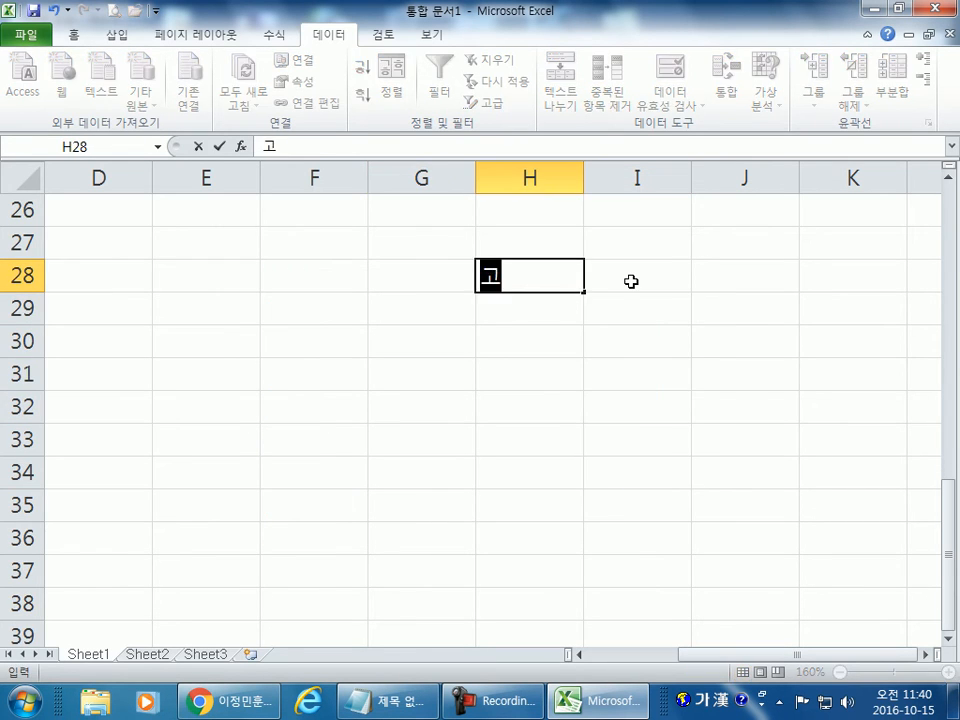
key(Return)
click(574, 278)
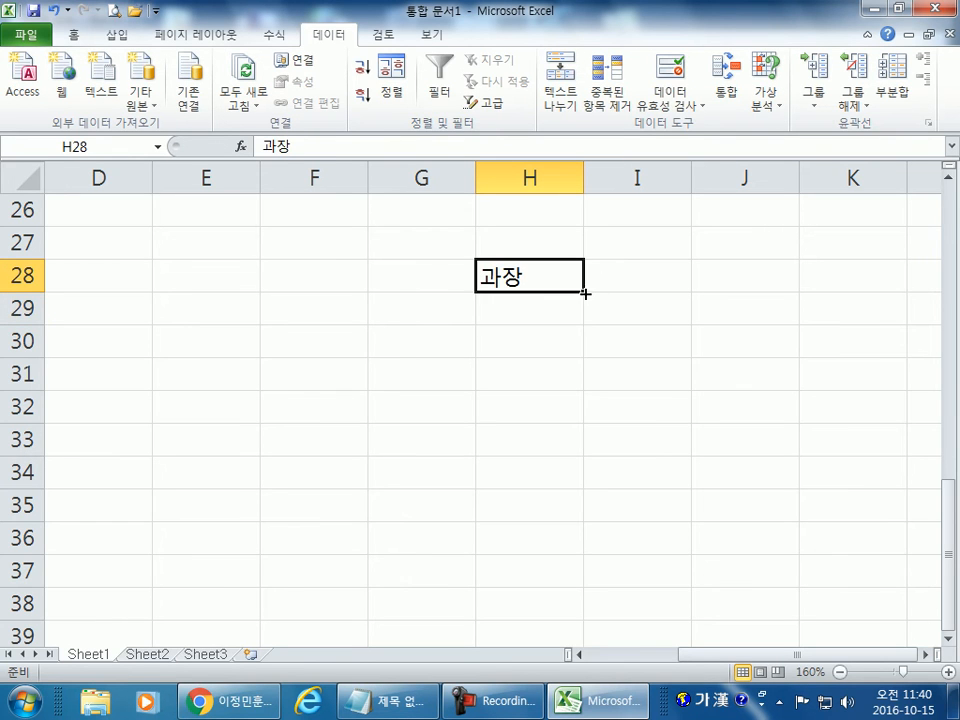
drag(585, 291, 584, 553)
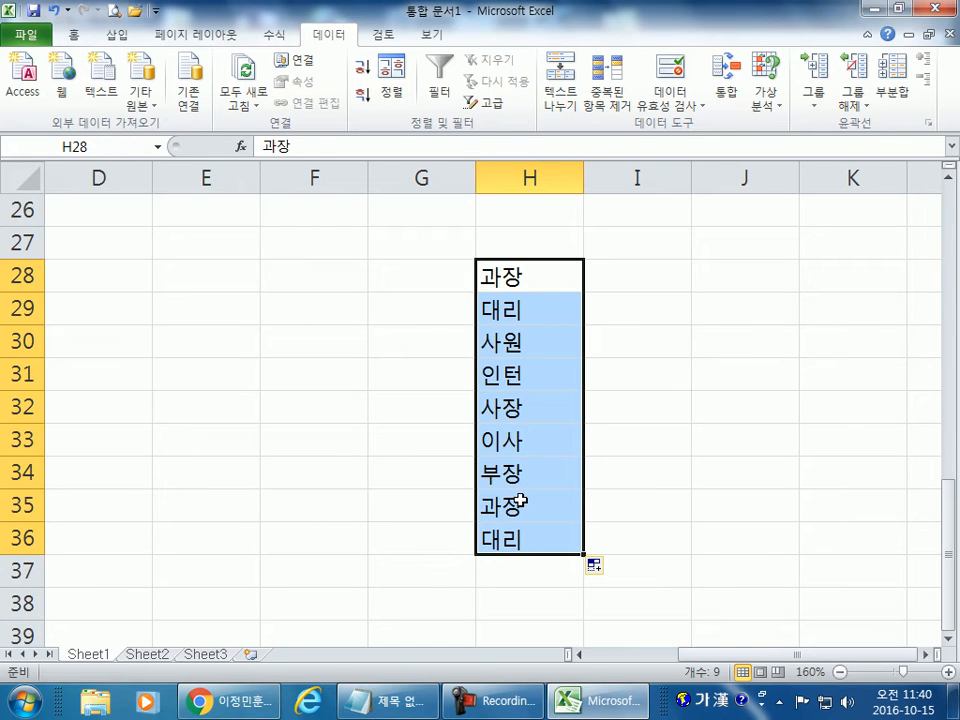
click(334, 430)
scroll(596, 399, down, 4)
scroll(604, 399, up, 2)
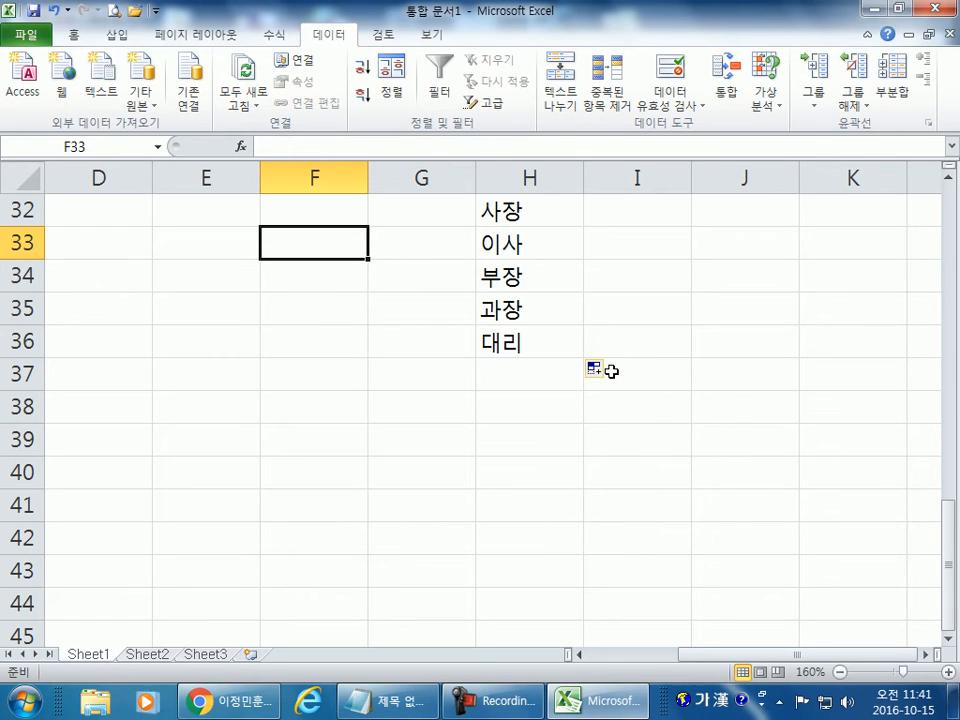
click(598, 371)
click(508, 384)
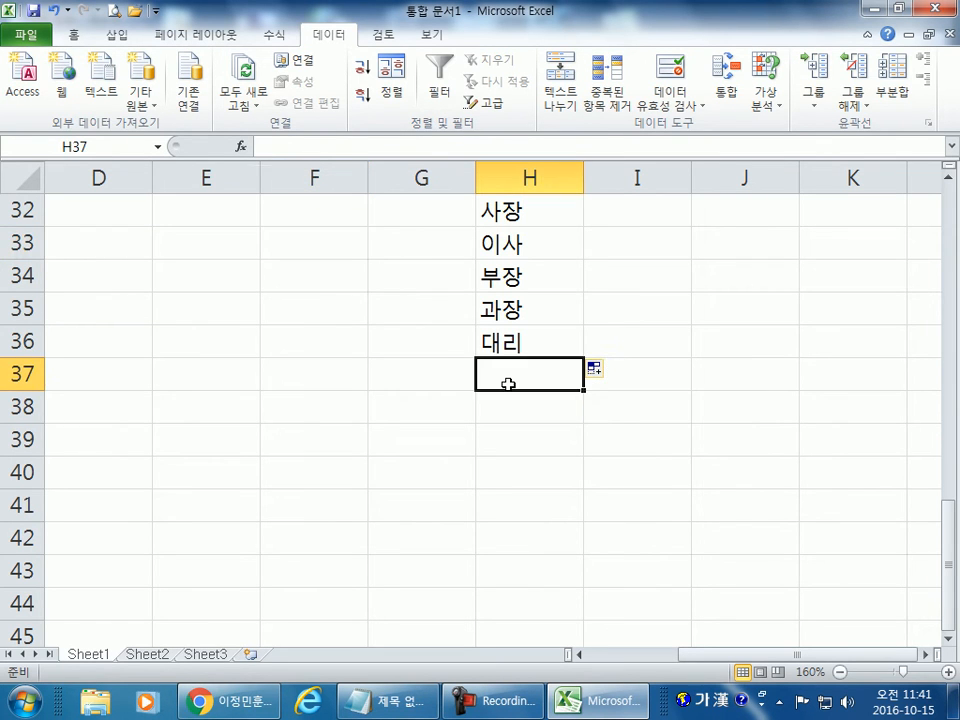
click(223, 246)
text(ㄴㅇㅁ)
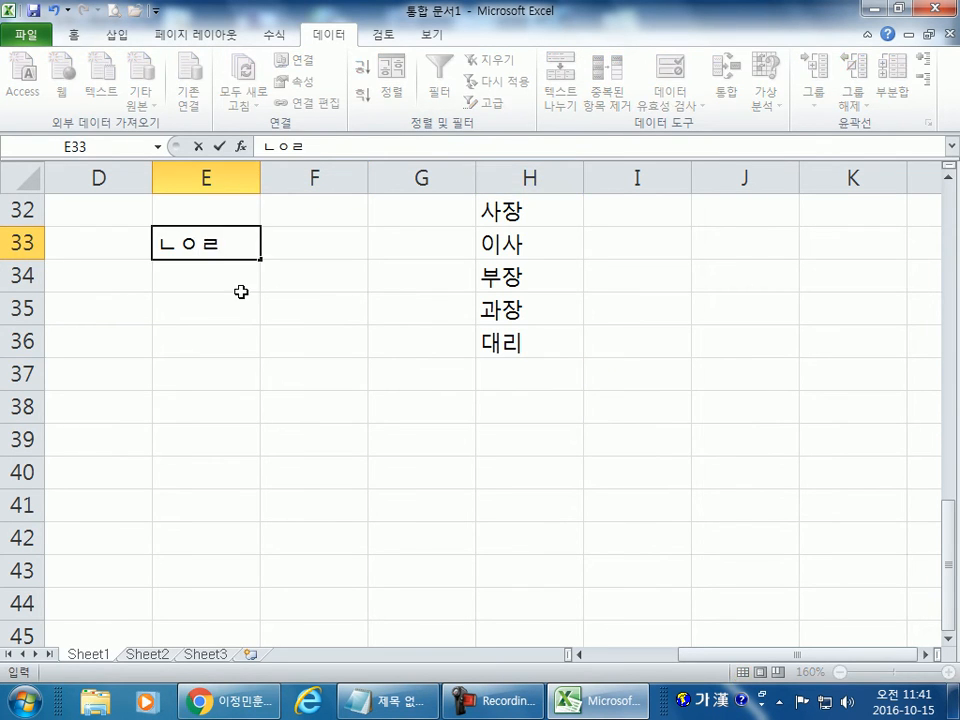
key(Escape)
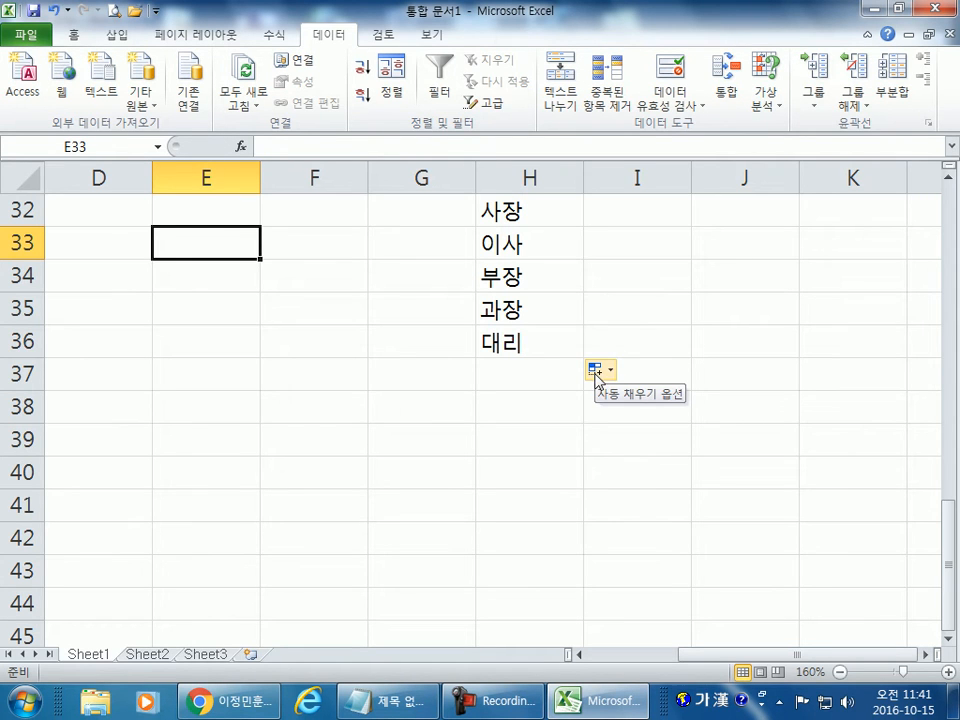
Look over the subject list in I5:I13 on Sheet1 and switch to Sheet2
scroll(597, 380, up, 2)
scroll(597, 381, up, 1)
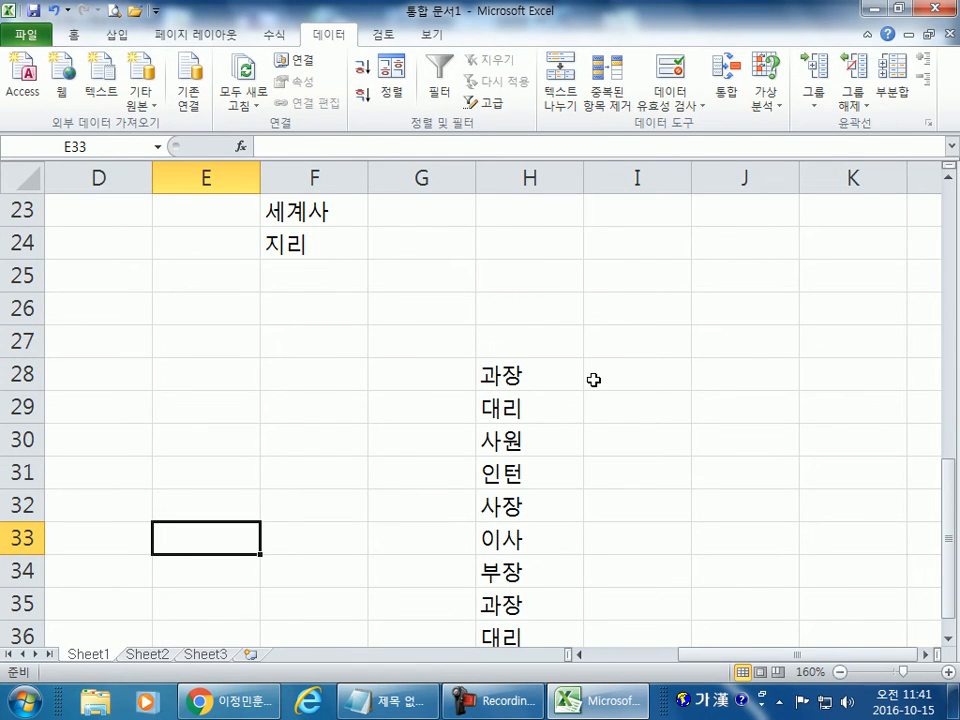
scroll(594, 380, up, 7)
drag(625, 348, 636, 612)
click(421, 490)
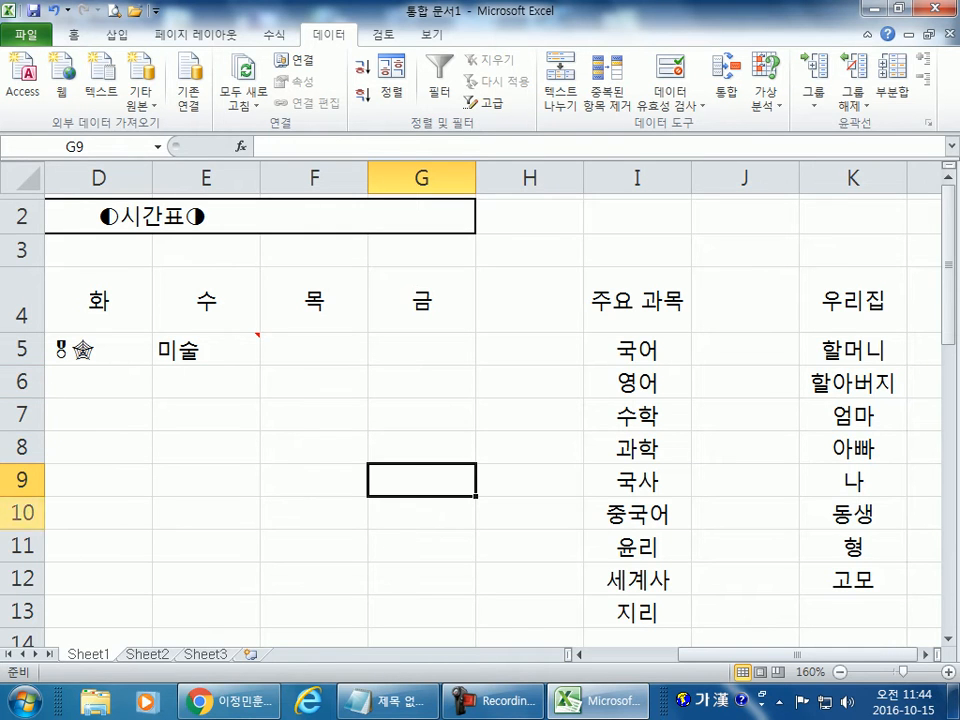
click(147, 655)
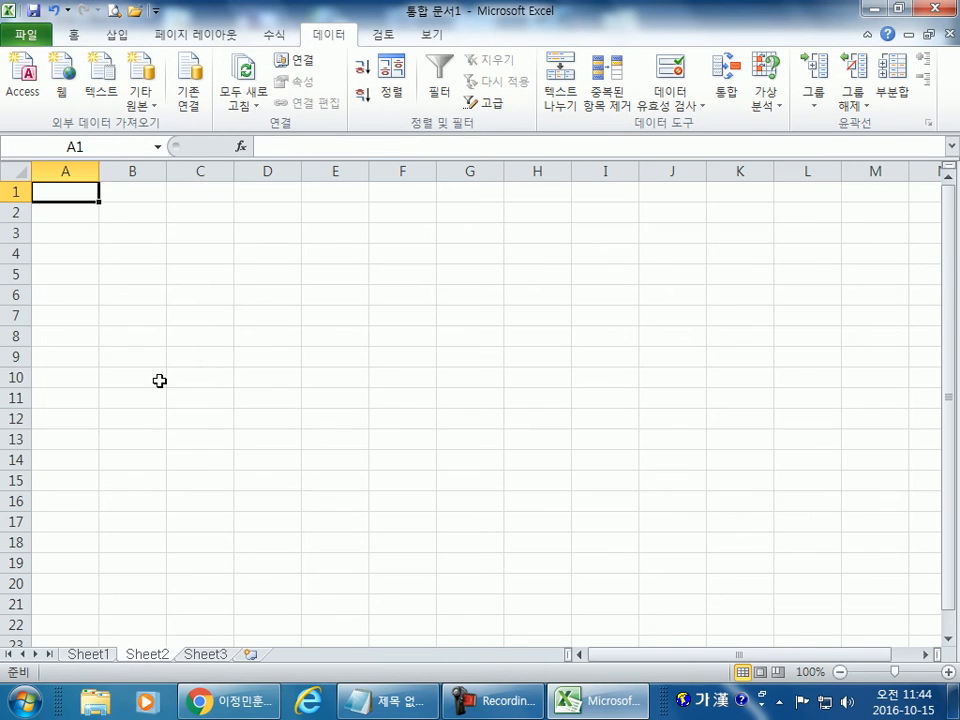
click(897, 8)
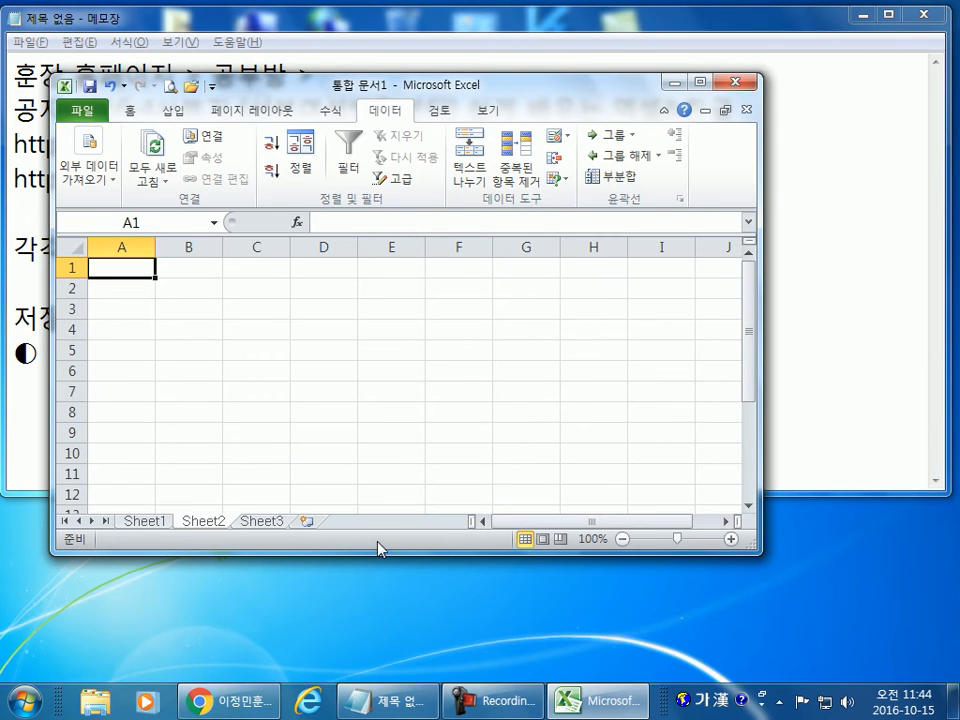
drag(381, 555, 381, 475)
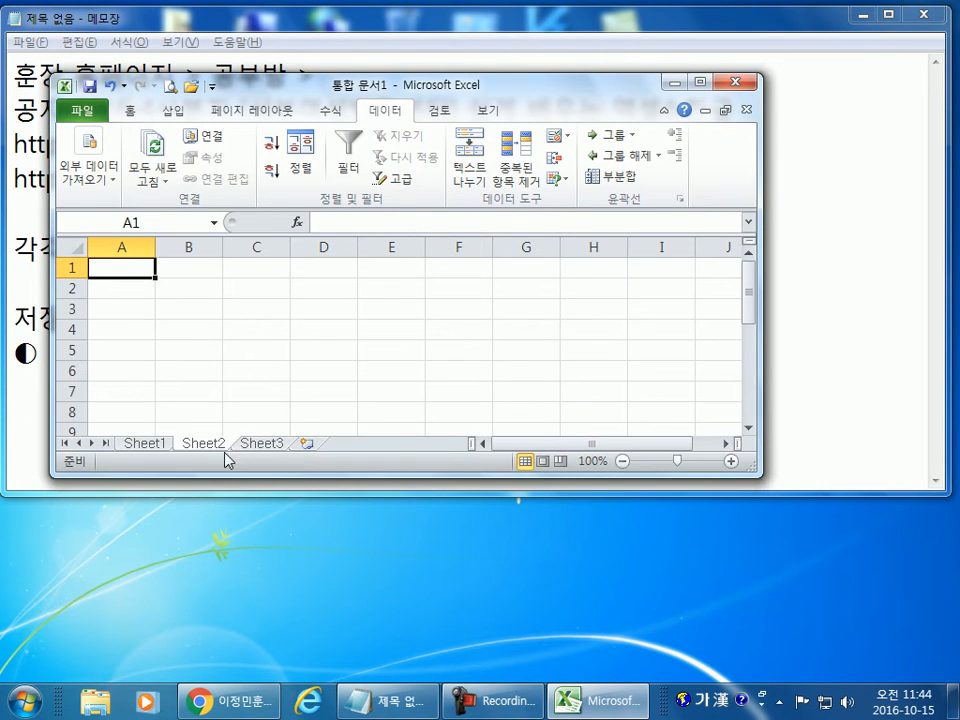
click(160, 446)
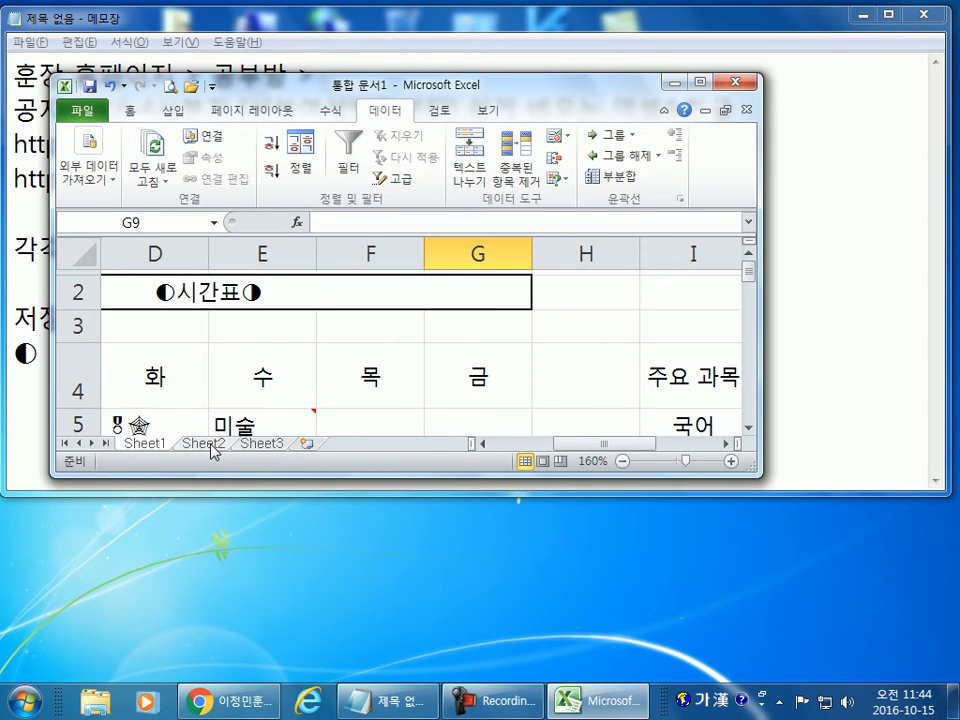
click(205, 444)
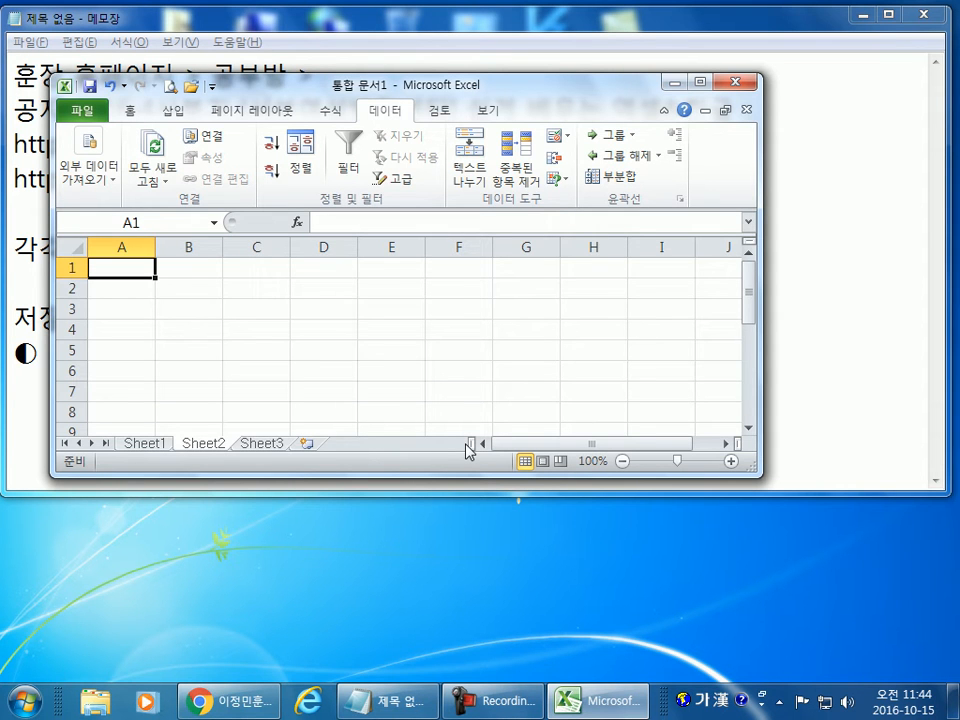
click(700, 82)
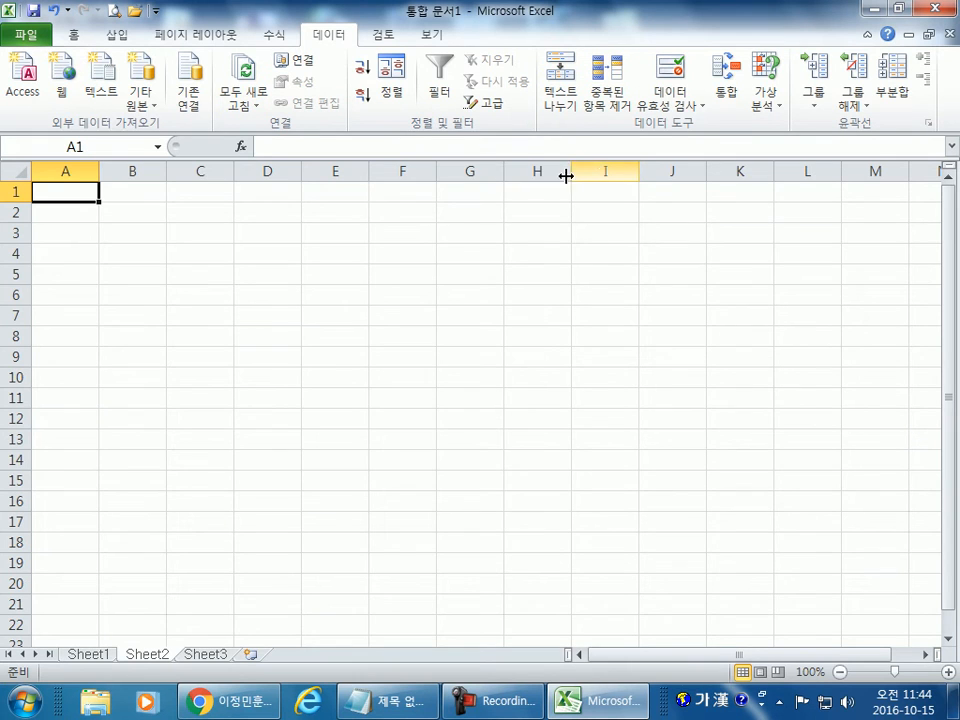
Enter the title 월별 부서별 영업 실적 in cell B2 of Sheet2
click(137, 210)
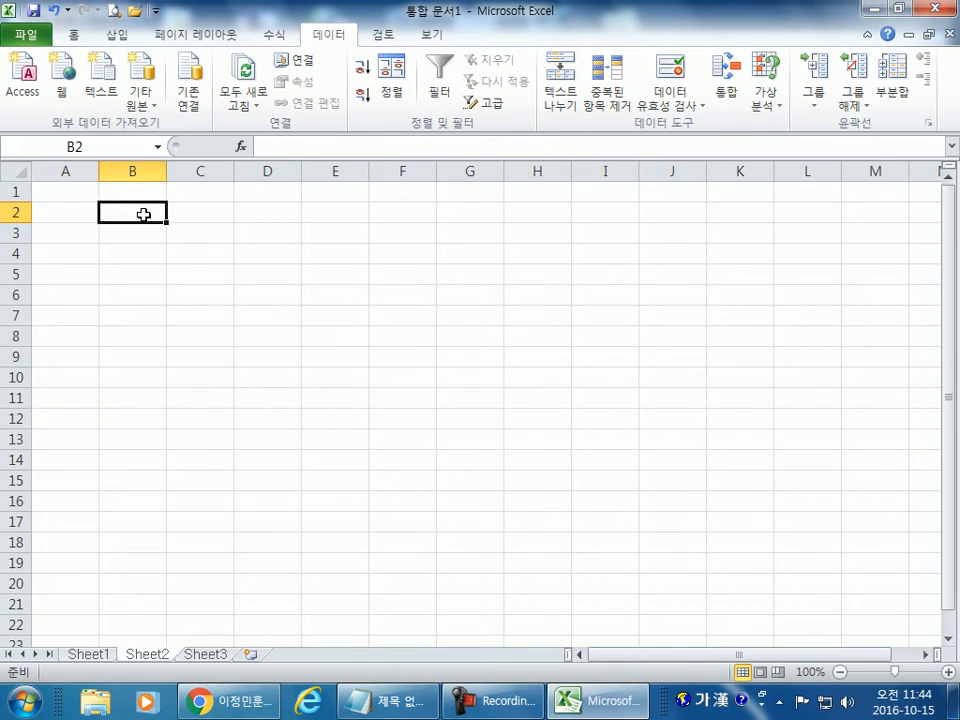
text(월별 부서별 영업)
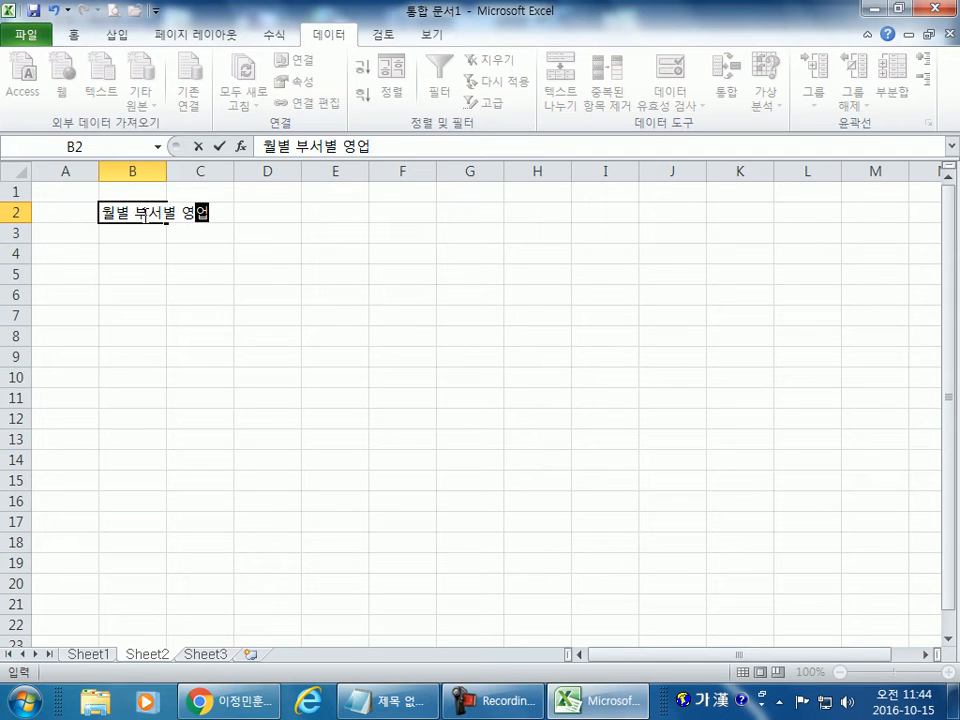
text( 실ㅈㅓㄱ)
key(Return)
key(Return)
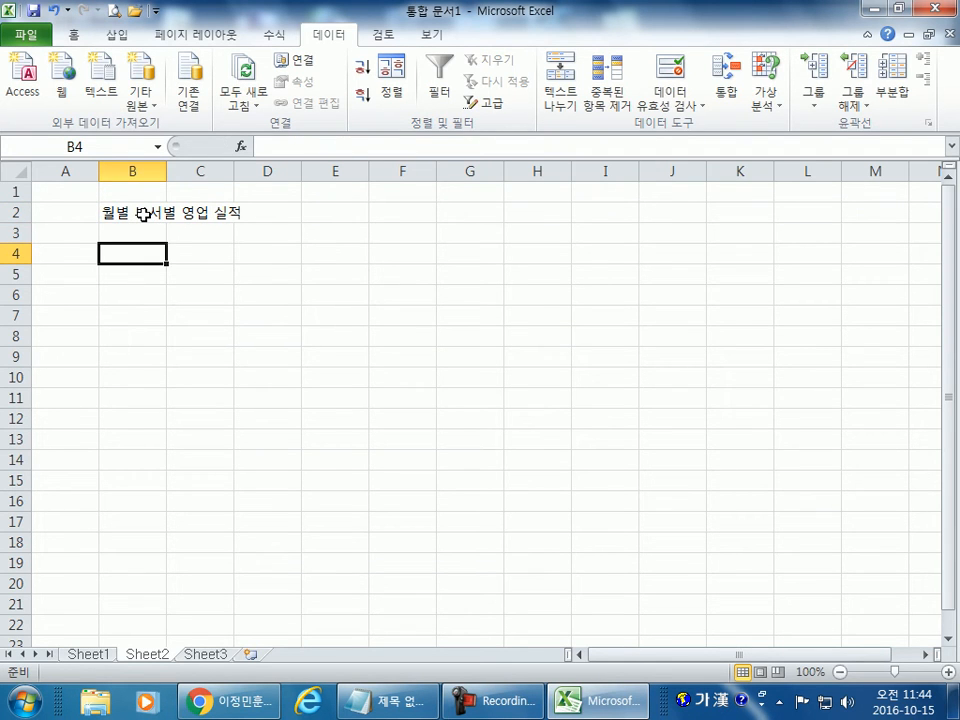
Enter the first month label 1월 in C4 and the first department label 영업1부 in B5
key(Tab)
text(1월)
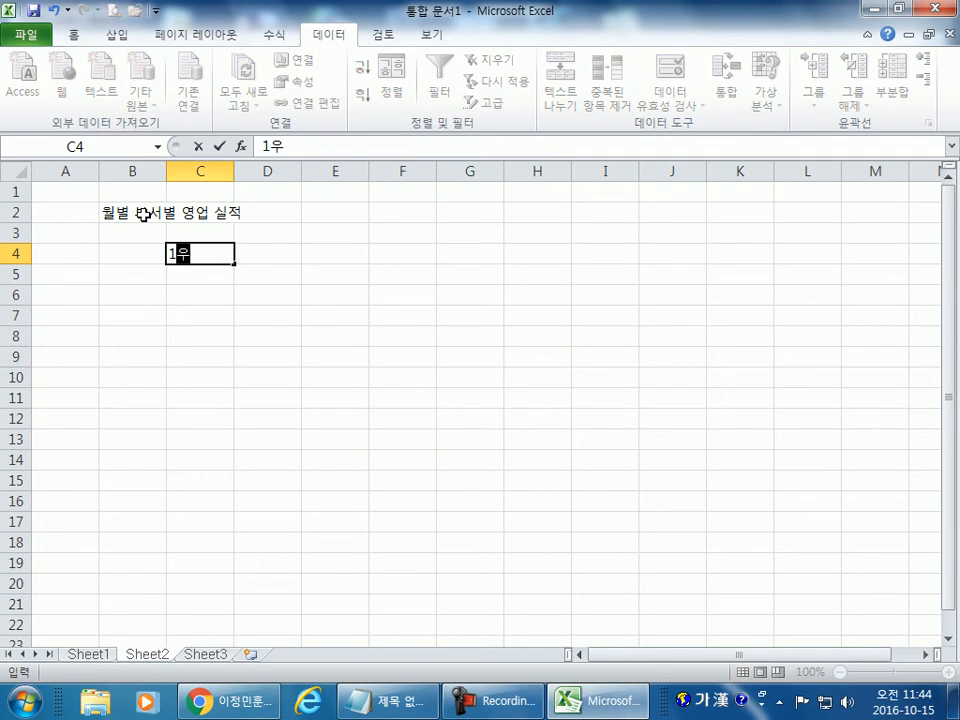
key(Return)
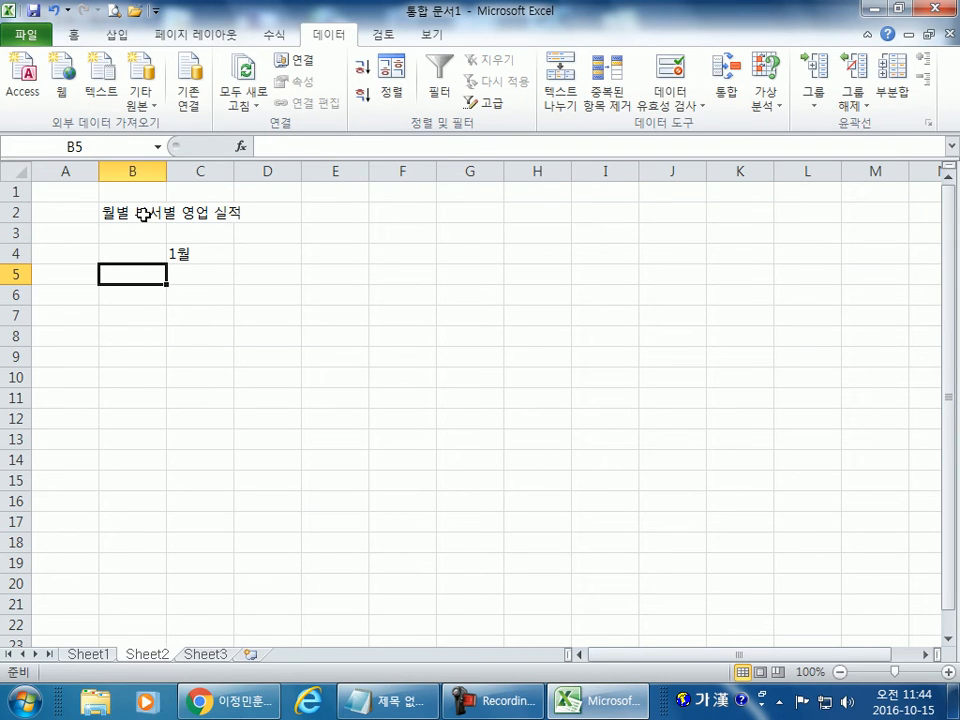
text(영업1부)
key(Return)
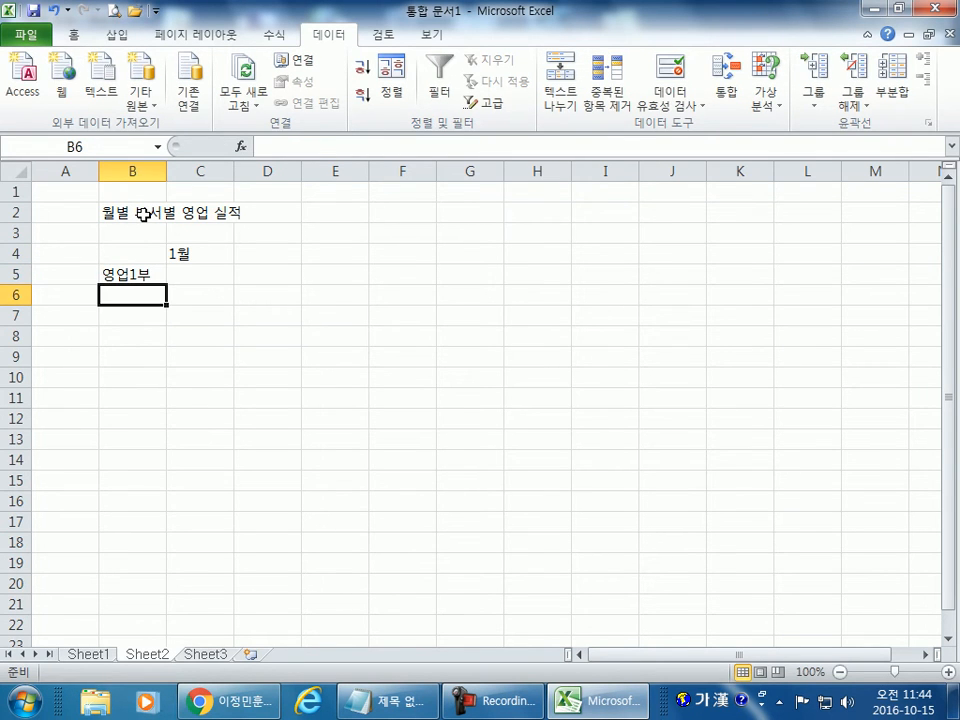
Fill the department labels down to 영업4부 in B8 and the month labels across to 6월 in H4
click(144, 276)
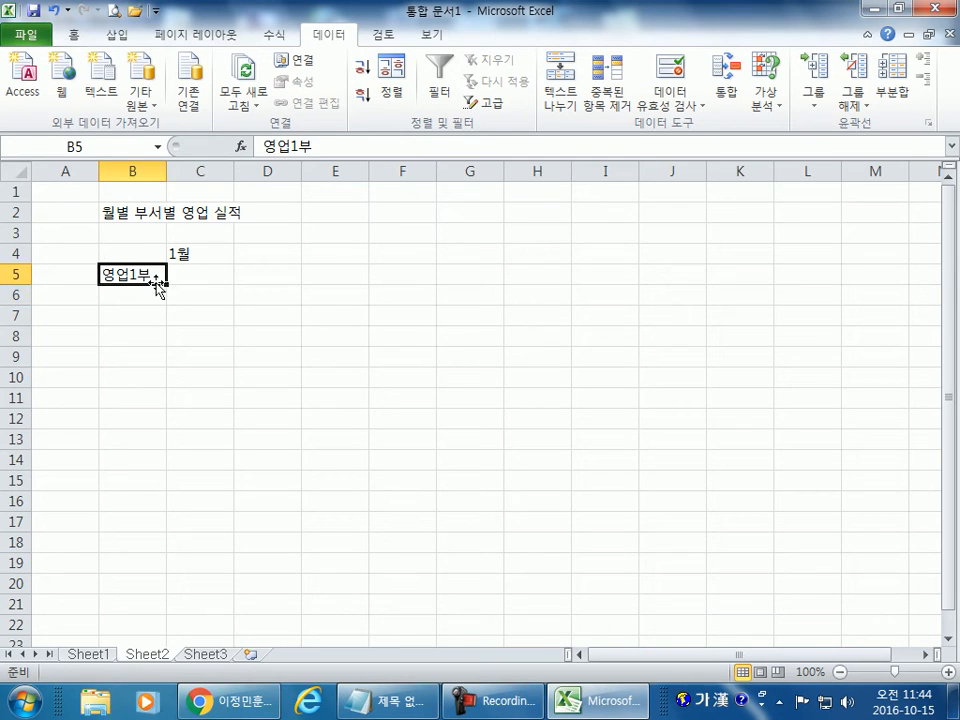
drag(166, 285, 167, 341)
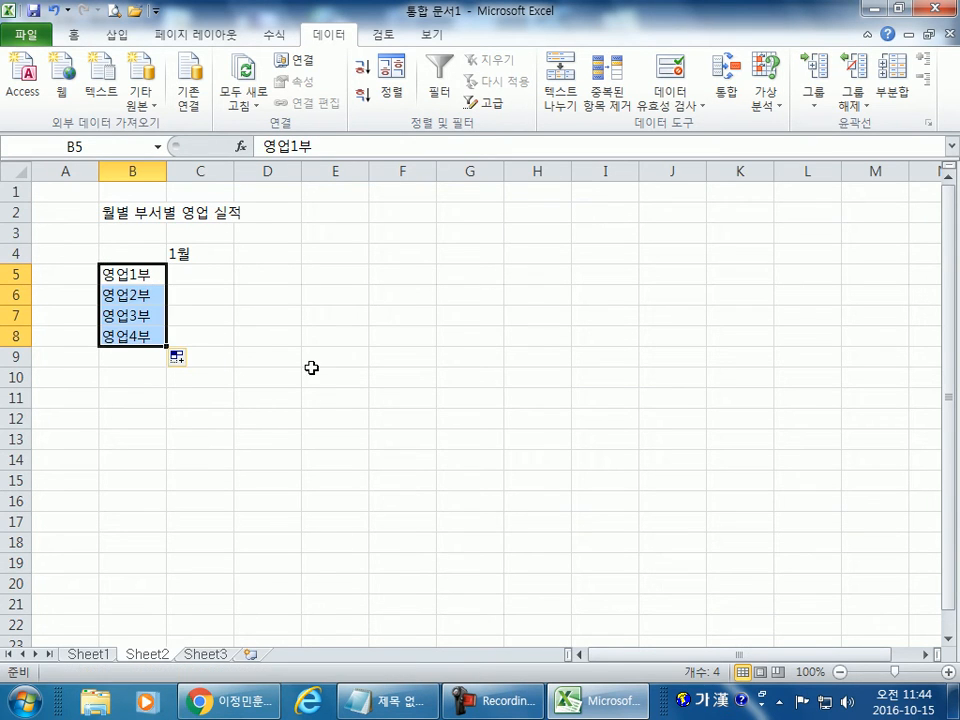
click(206, 252)
drag(232, 262, 547, 279)
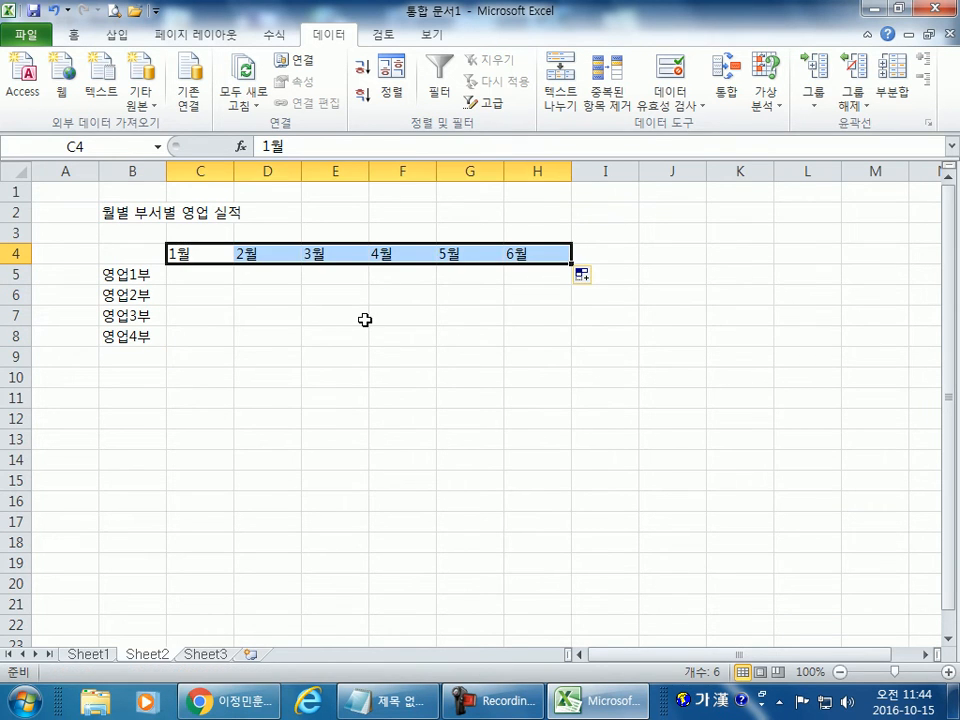
Enter a two-line header in B4 with 월 above 부서, indenting 월 with spaces toward the cell's right edge
click(141, 253)
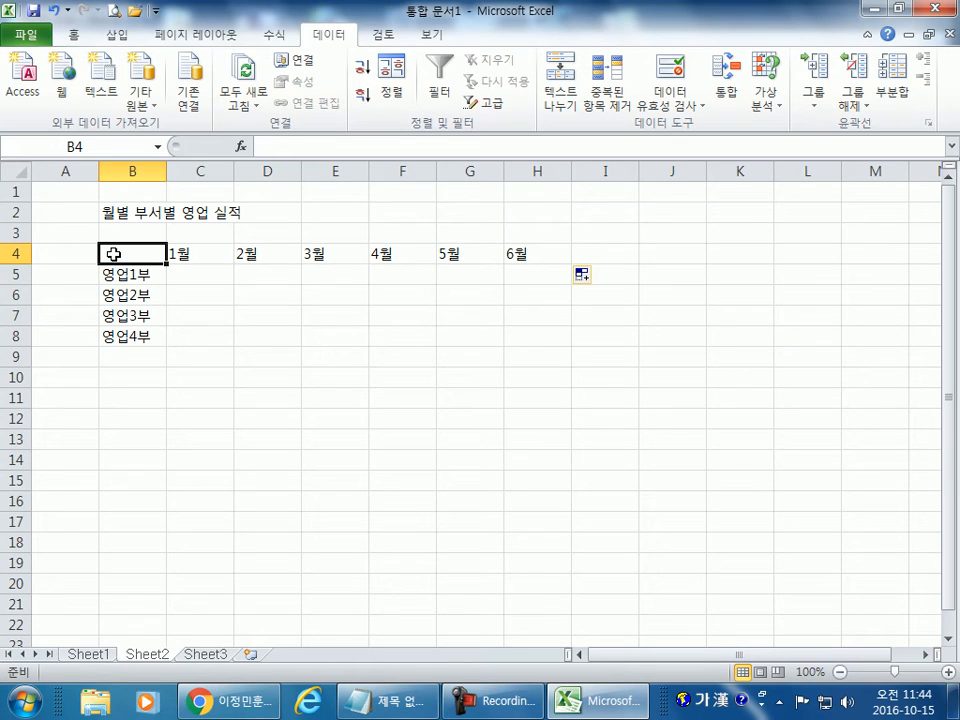
drag(210, 276, 518, 332)
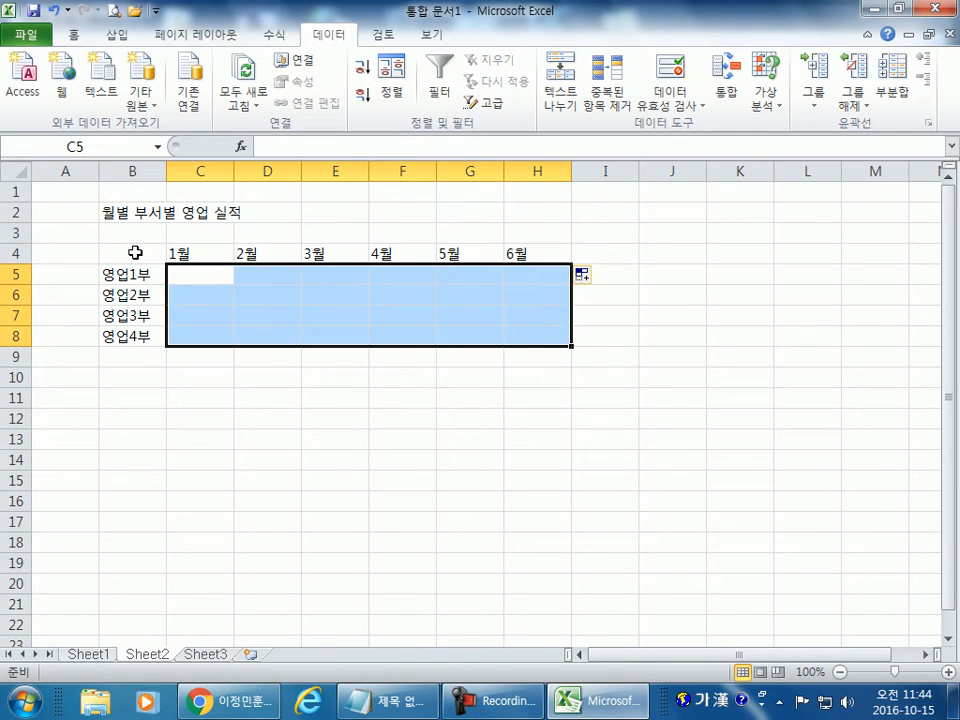
click(134, 253)
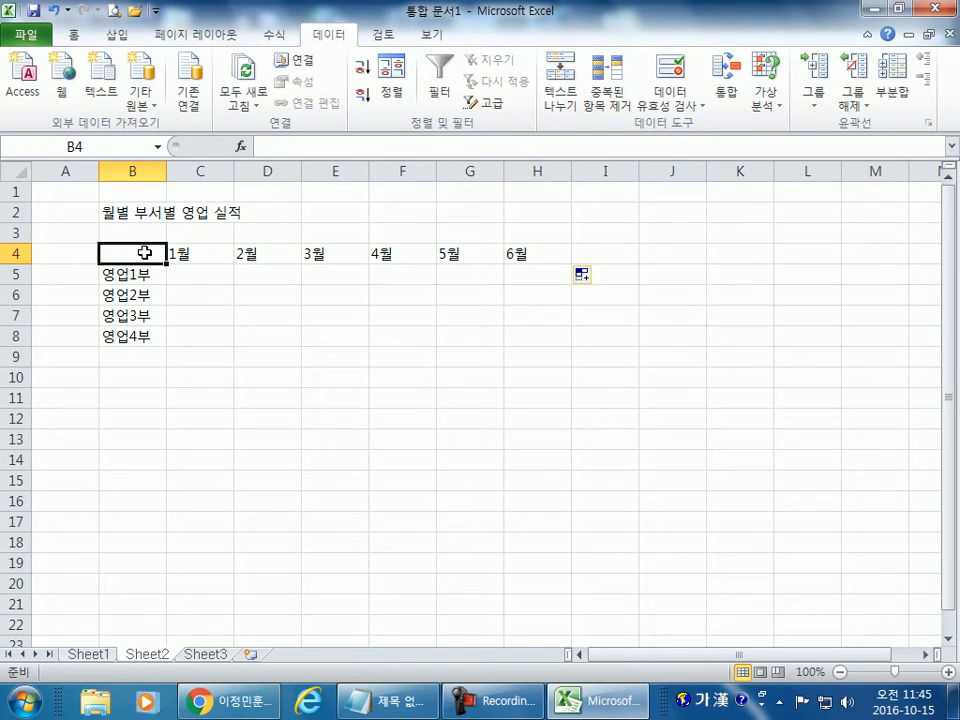
text(월)
key(alt+Return)
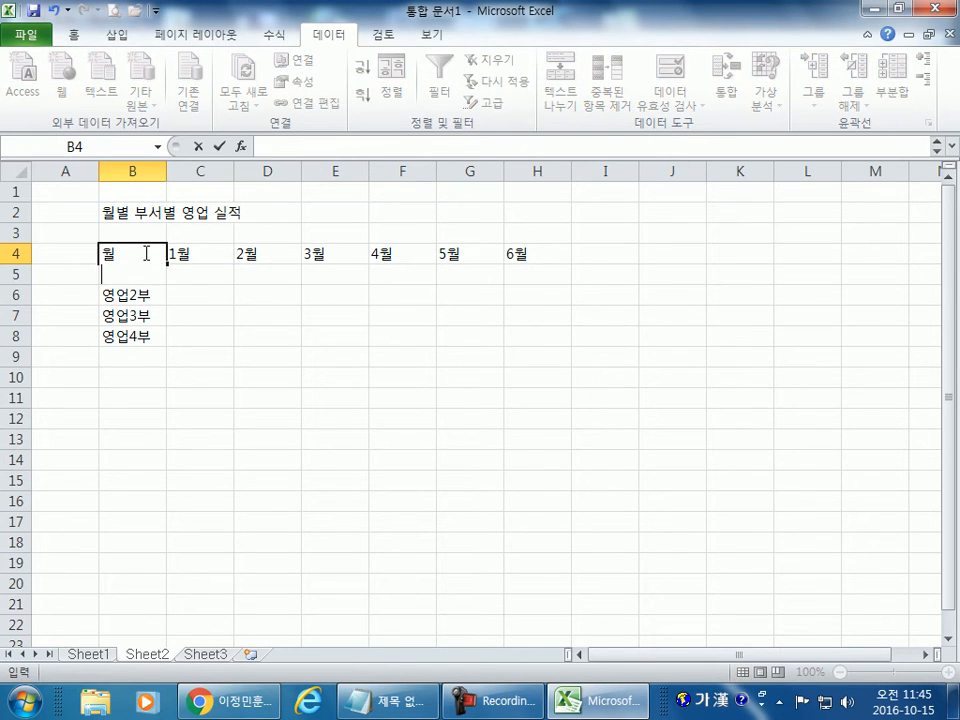
text(부서)
key(Return)
double_click(110, 257)
key(Left)
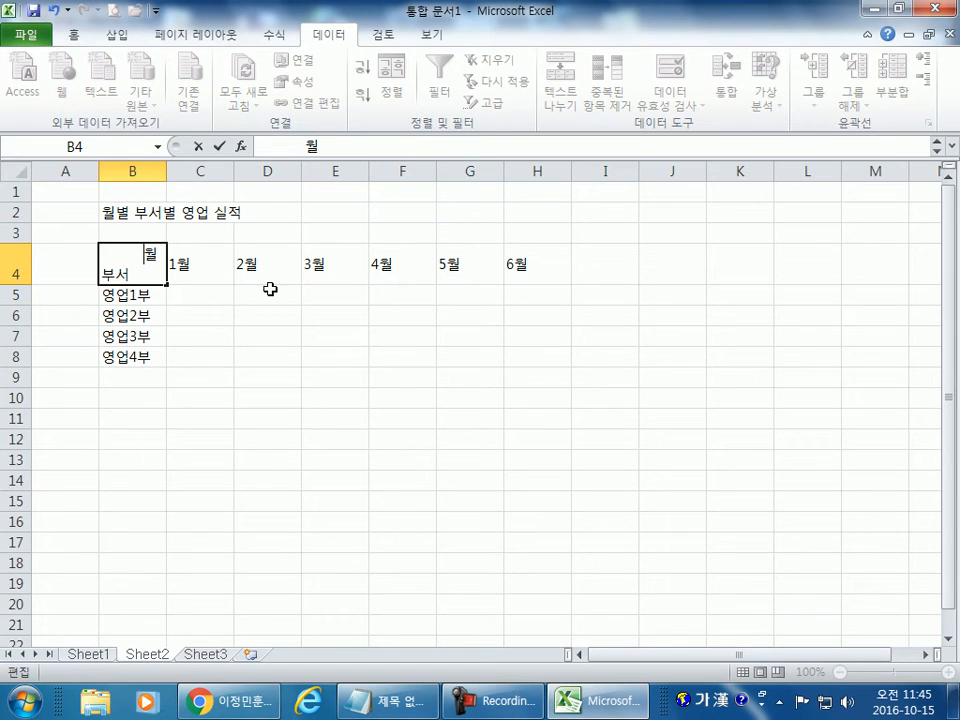
click(244, 306)
Fill C5:E8 column by column with 80, 90, 80, 80; 85, 75, 70, 80; and 65, 70, 90, 95
drag(195, 294, 516, 353)
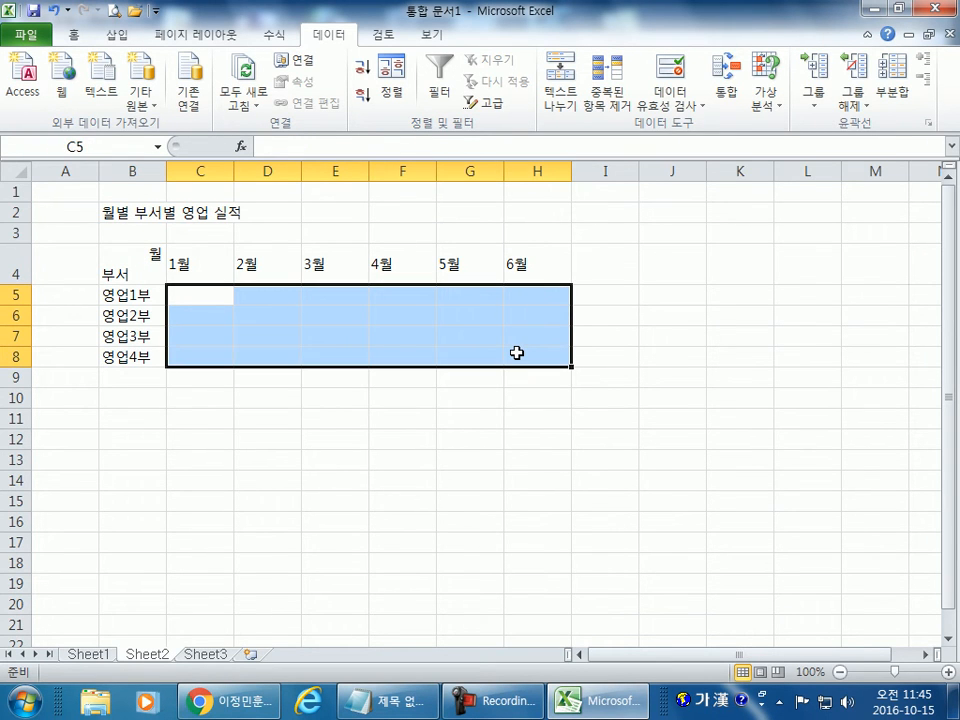
text(80)
key(Return)
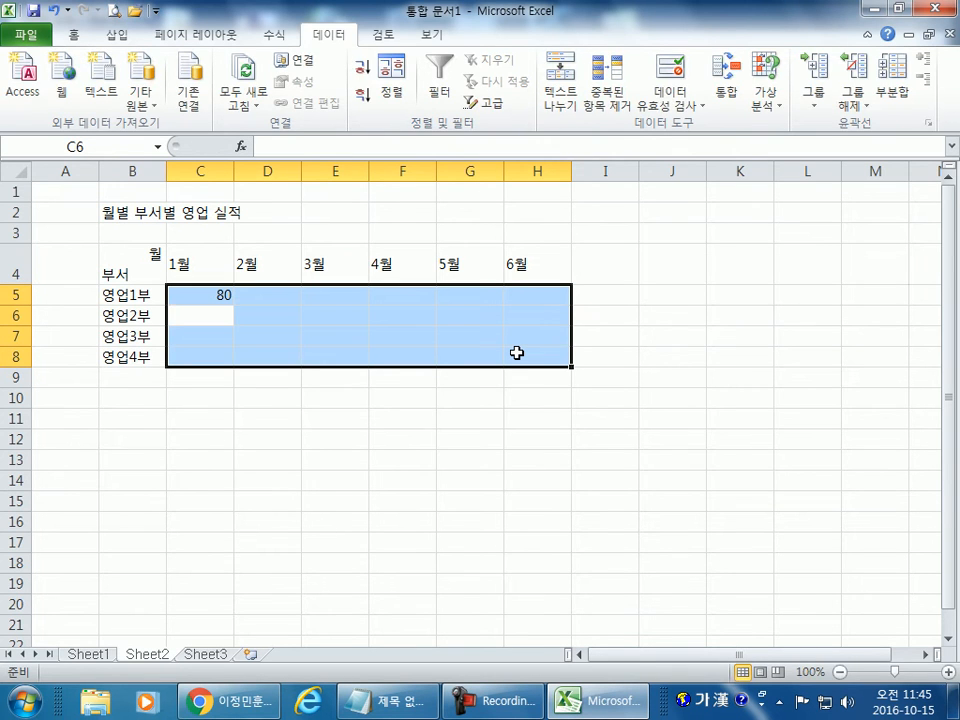
text(8)
key(BackSpace)
text(90)
key(Return)
text(80)
key(Return)
text(80)
key(Return)
text(85)
key(Return)
text(75)
key(Return)
text(70)
key(Return)
text(80)
key(Return)
text(65)
key(Return)
text(70)
key(Return)
text(90)
key(Return)
text(95)
key(Return)
Fill F5:H8 column by column with 80, 85, 80, 80; 85, 90, 90, 90; and 85, 85, 90, 80
text(80)
key(Return)
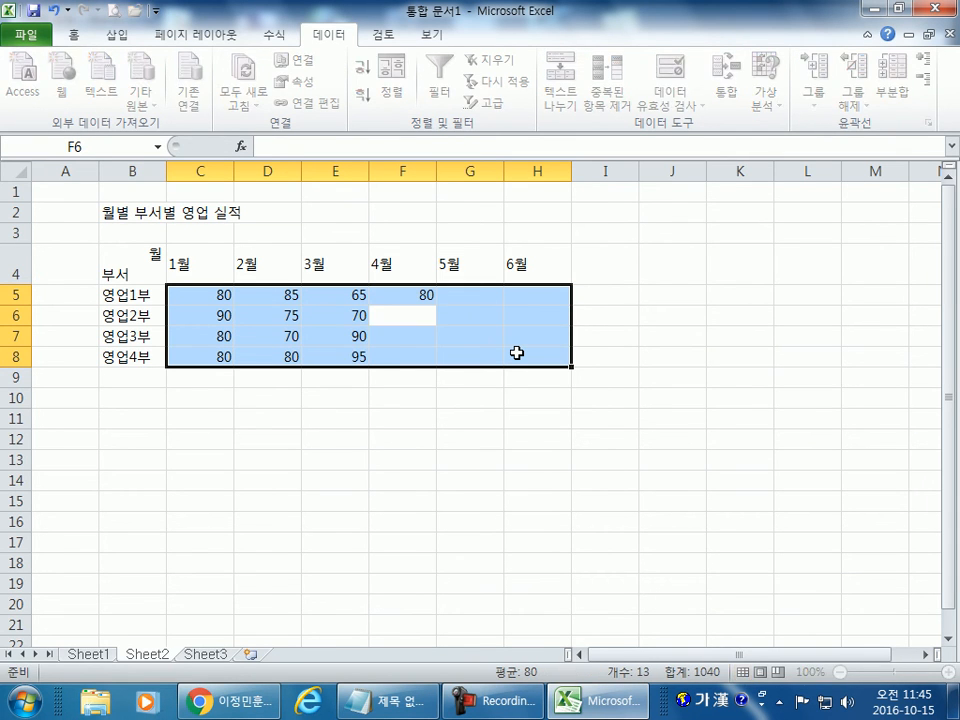
text(85)
key(Return)
text(80)
key(Return)
text(80)
key(Return)
text(85)
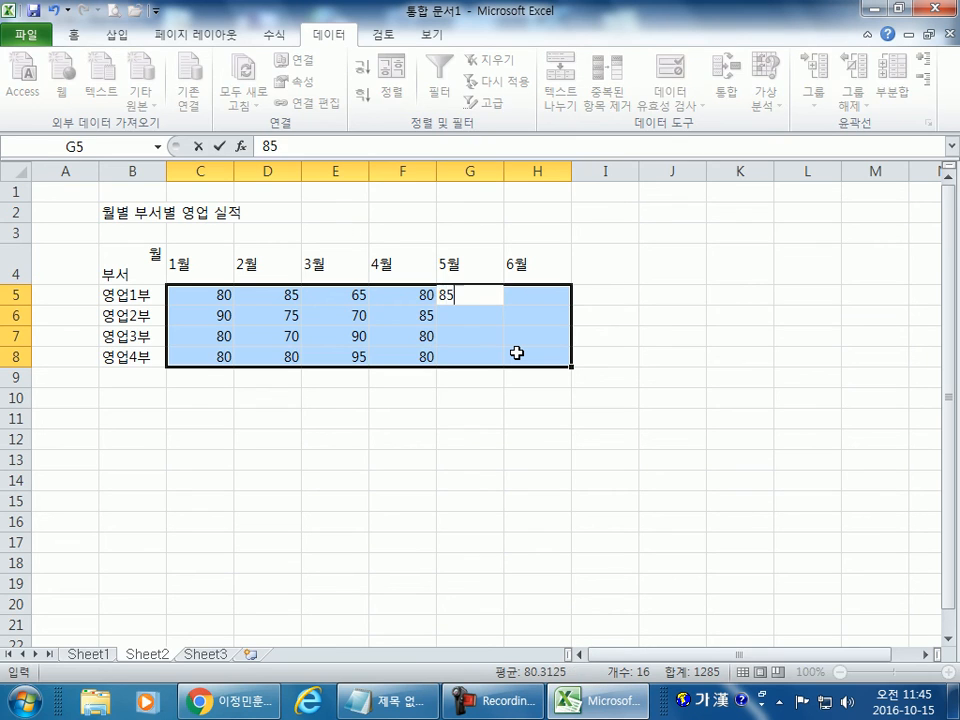
key(Return)
text(90)
key(Return)
text(90)
key(Return)
text(90)
key(Return)
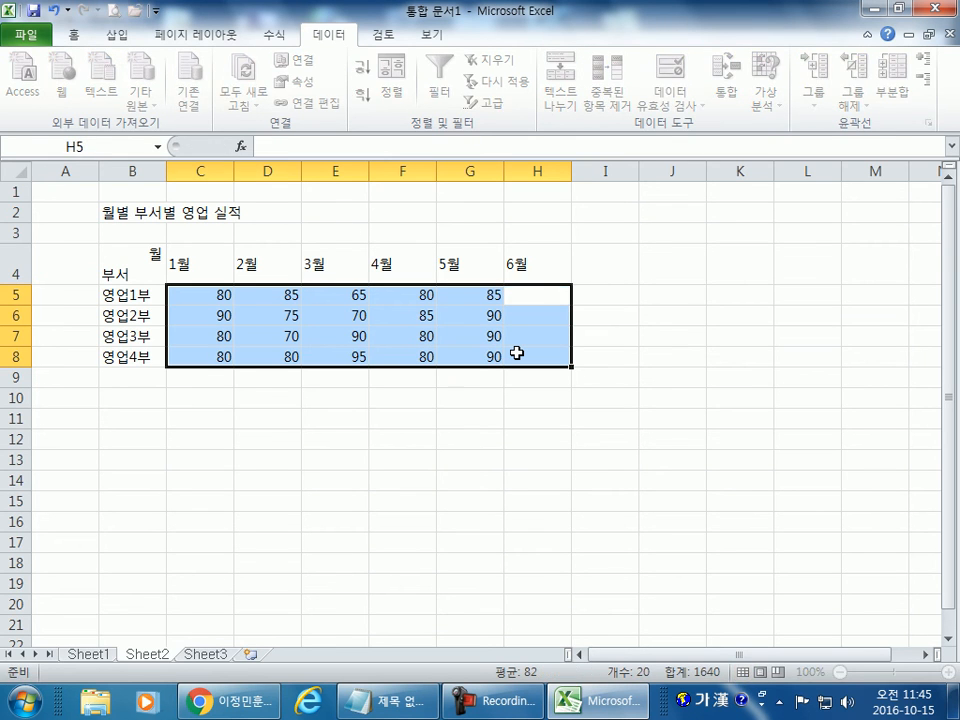
text(85)
key(Return)
text(85)
key(Return)
text(90 80 80 90 80)
key(Return)
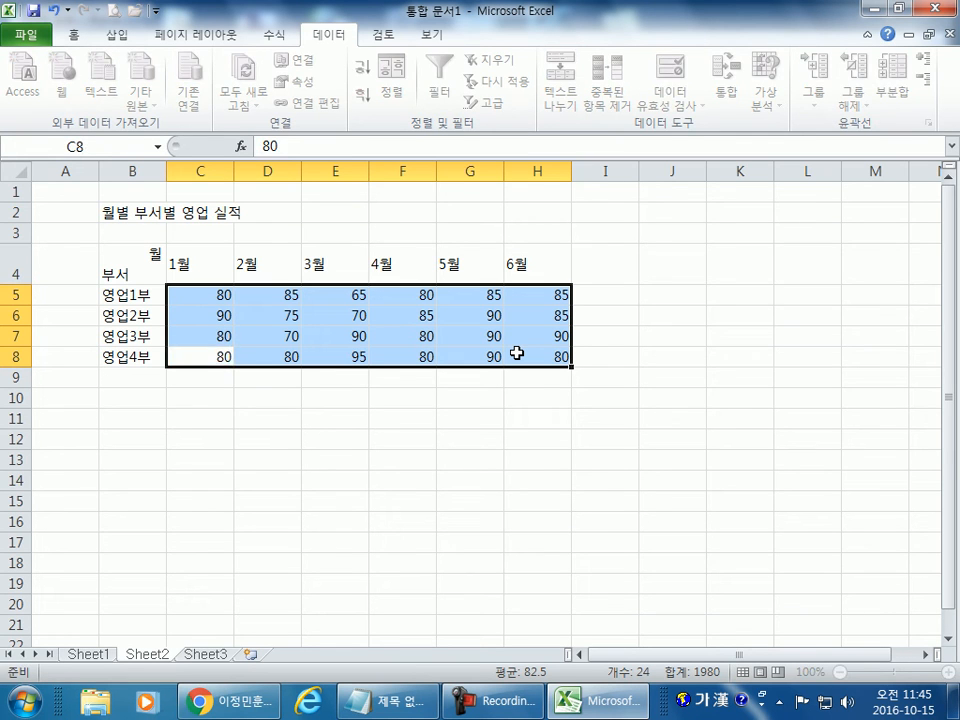
Overwrite C8, D5 and D6 with 80, 85 and 90, and clear all figures in C5:H8
text(80)
key(Return)
text(85)
key(Return)
text(90)
key(Return)
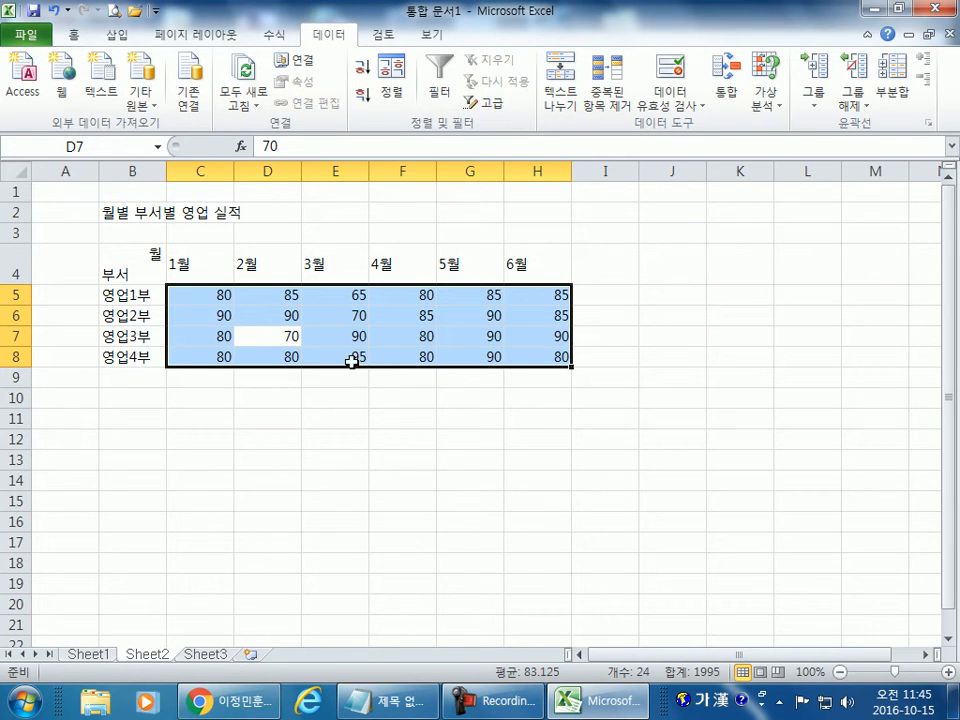
drag(219, 296, 557, 370)
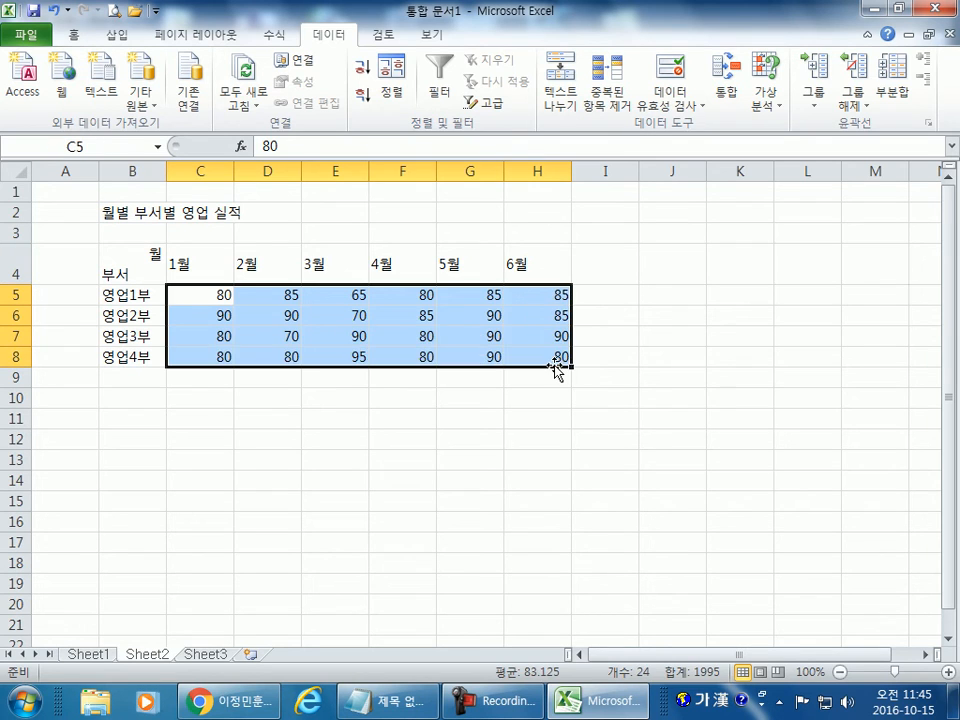
key(Delete)
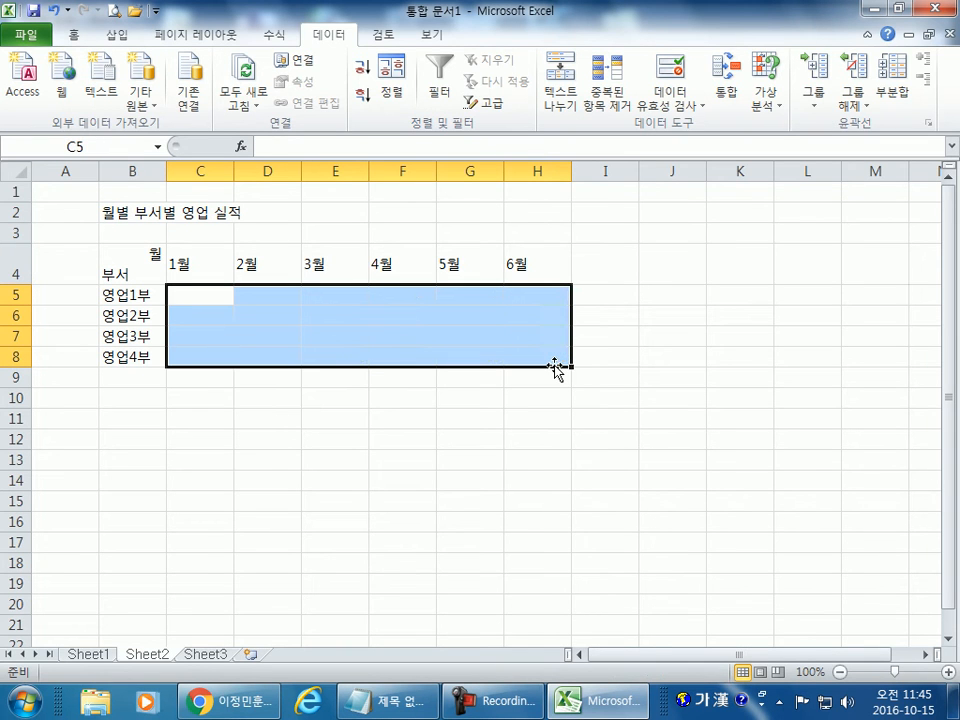
Enter 80, 90, 80 and 80 for 1월 in C5:C8 and abandon the entry in D5
text(80)
key(Return)
text(90)
key(Return)
text(80)
key(Return)
text(80)
key(Return)
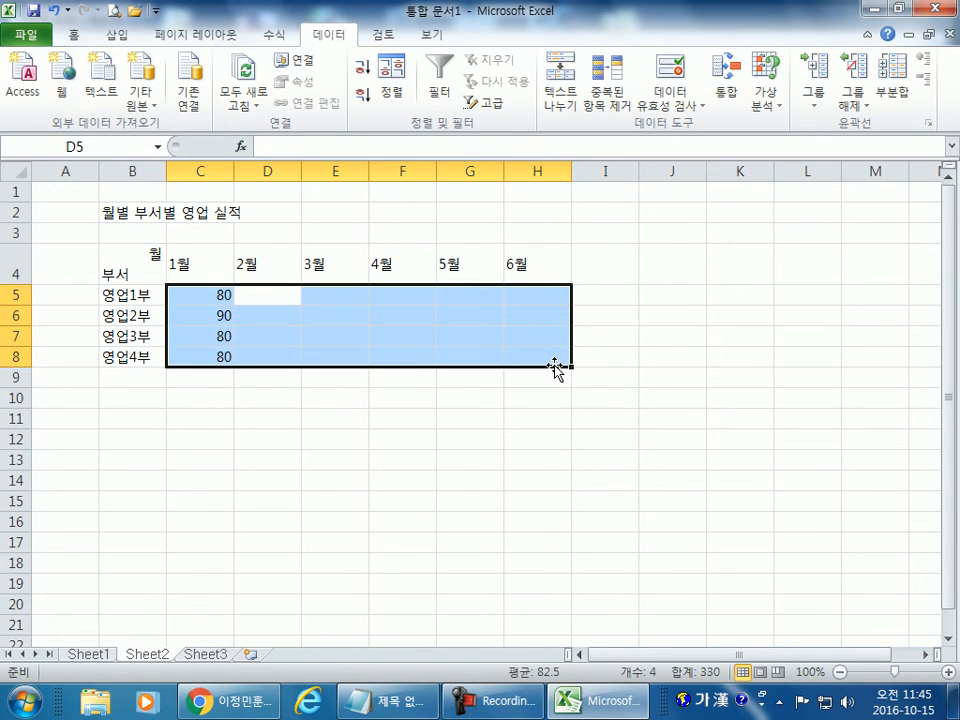
text(85)
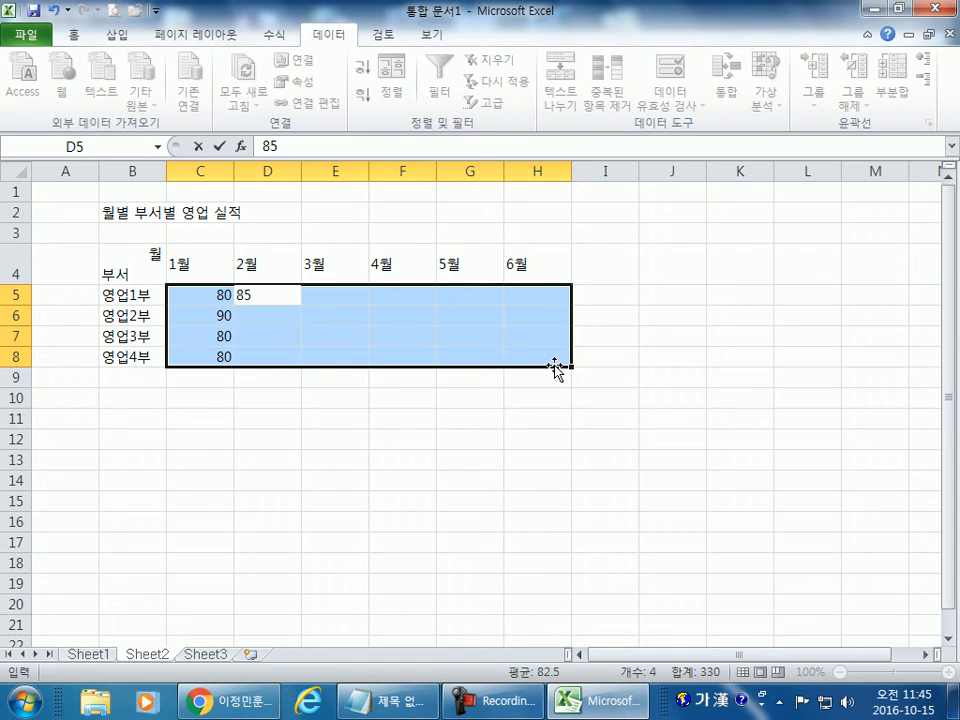
key(Escape)
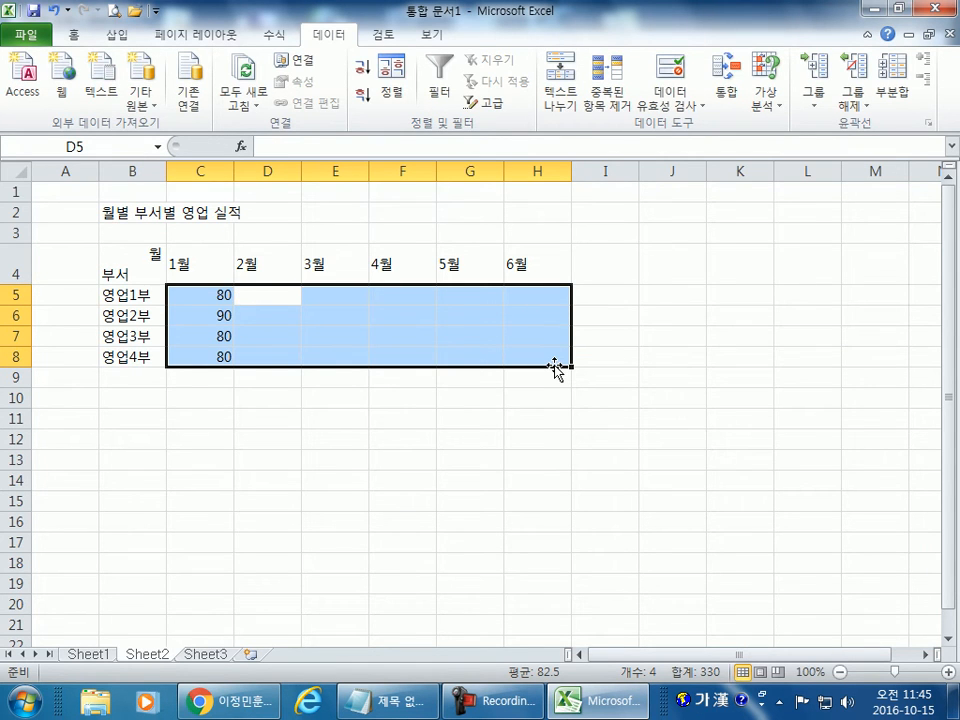
Extend the department labels to 영업5부 in B9 and clear the figures in C5:H9
click(121, 358)
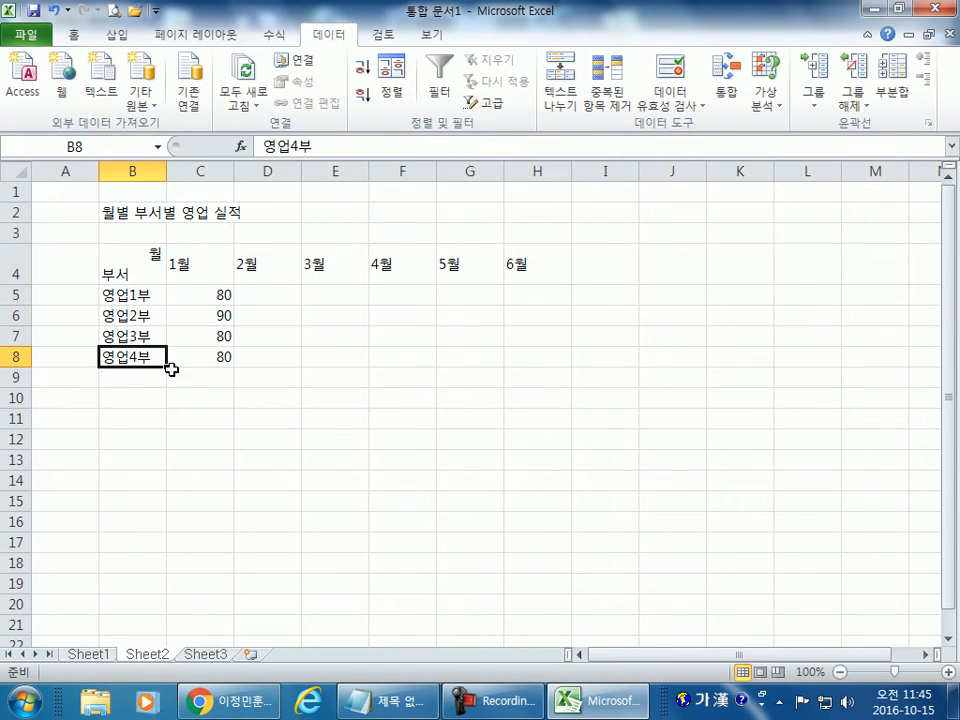
drag(166, 367, 199, 382)
drag(213, 298, 521, 375)
key(Delete)
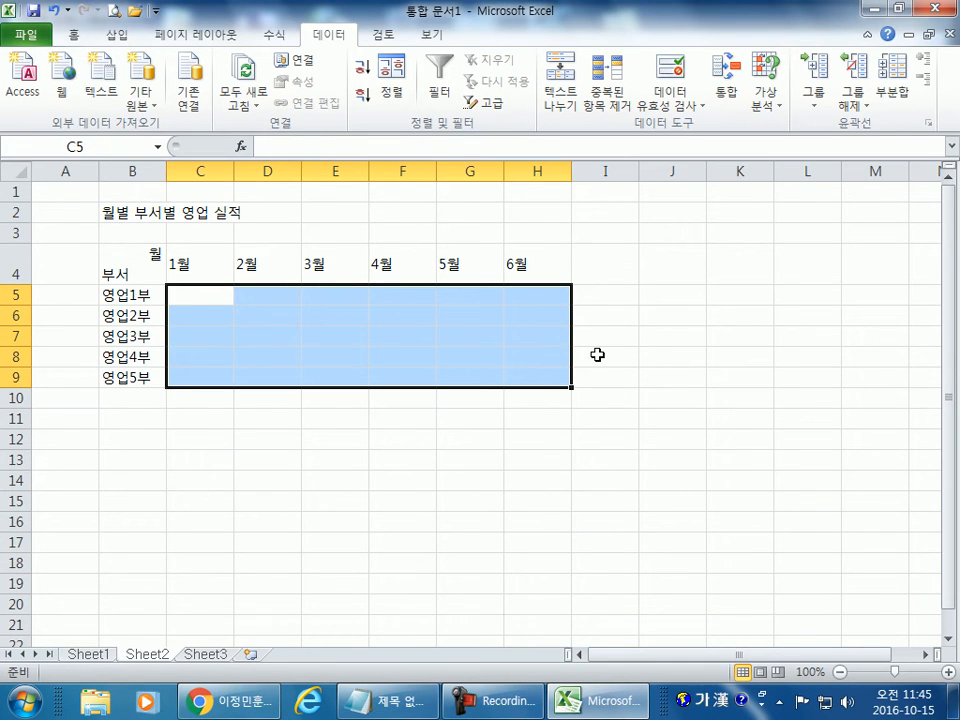
Enter 80, 90, 80, 80 and 85 for 1월 in C5:C9
text(80)
key(Return)
text(90)
key(Return)
text(80)
key(Return)
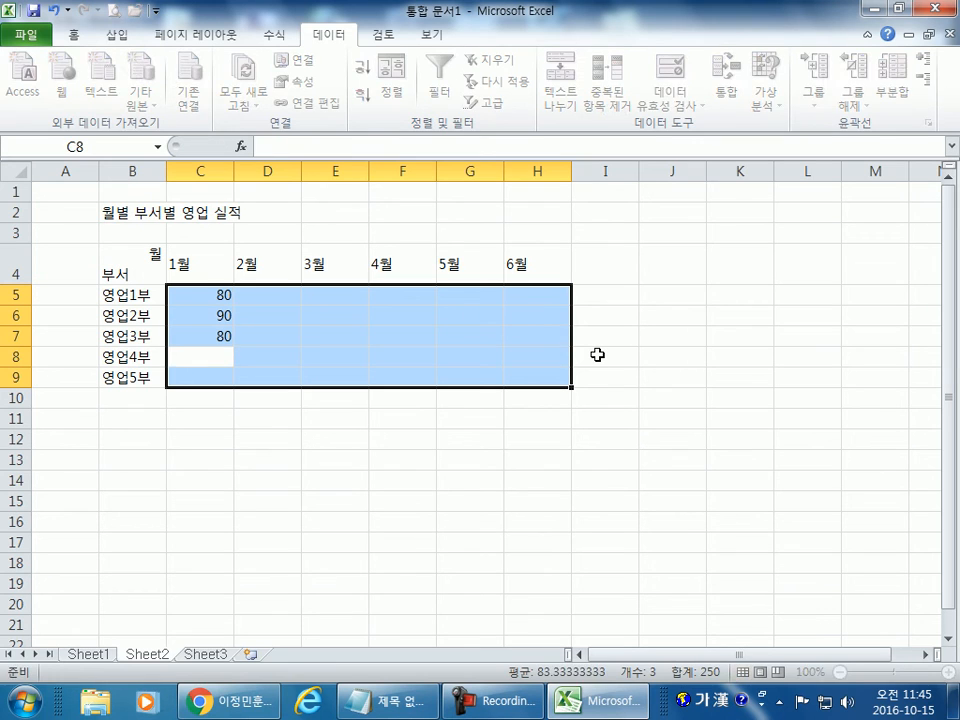
text(80)
key(Return)
text(85)
key(Return)
Enter 75, 70, 80, 65 and 70 for 2월 in D5:D9
text(75)
key(Return)
text(70)
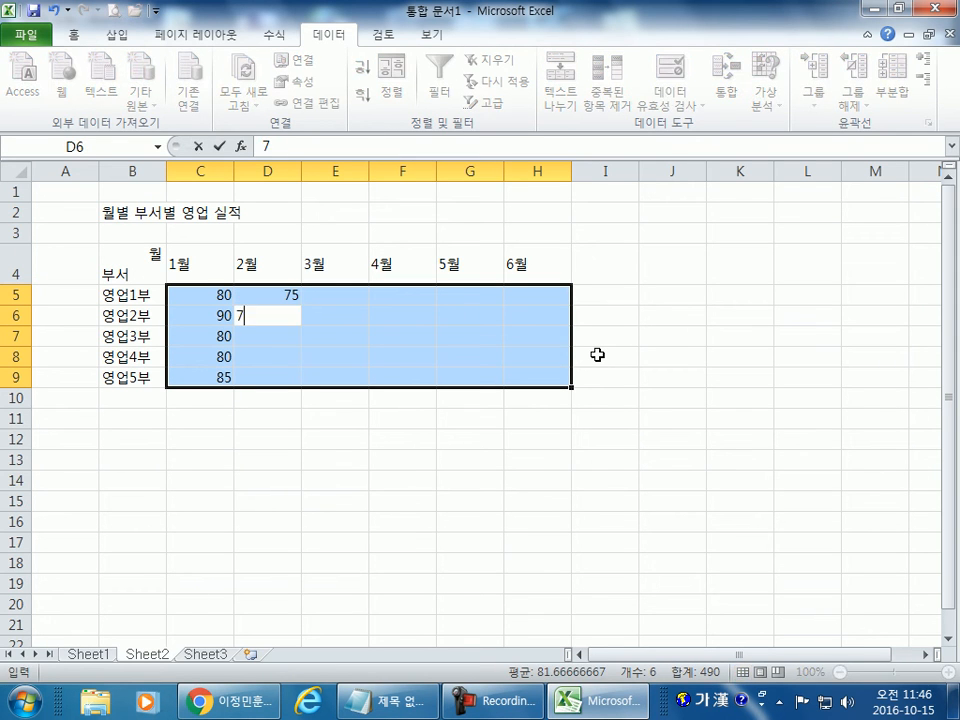
key(Return)
text(80)
key(Return)
text(65)
key(Return)
text(70)
key(Return)
Enter 90, 95, 80, 85 and 80 for 3월 in E5:E9
text(90)
key(Return)
text(95)
key(Return)
text(80)
key(Return)
text(85)
key(Return)
text(80)
key(Return)
Enter 80, 85, 90, 90 and 90 for 4월 in F5:F9
text(80)
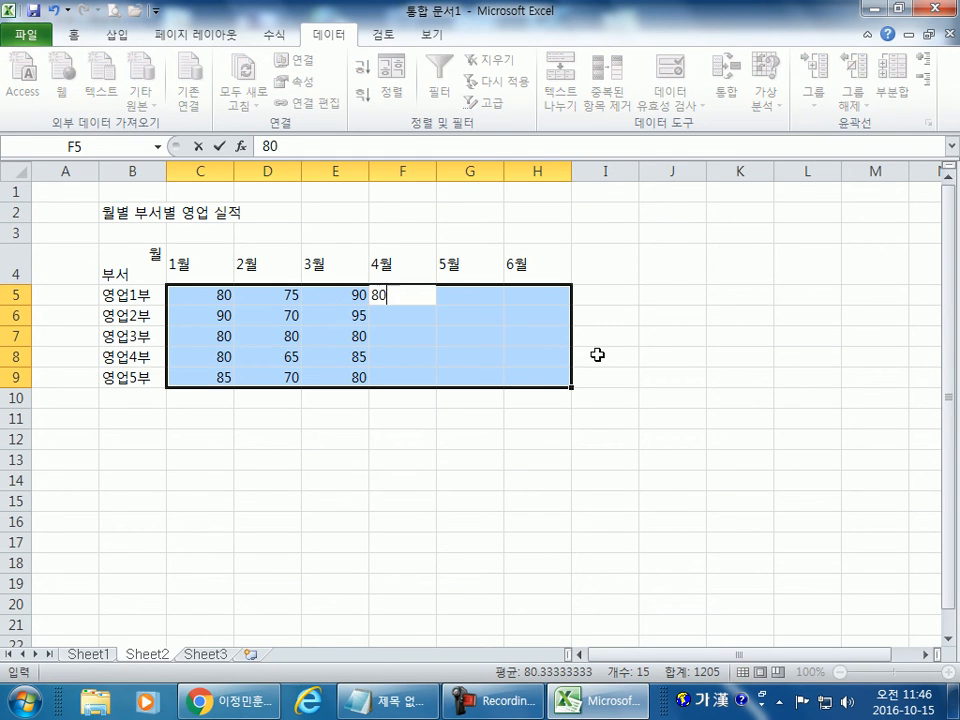
key(Return)
text(85)
key(Return)
text(90)
key(Return)
text(90)
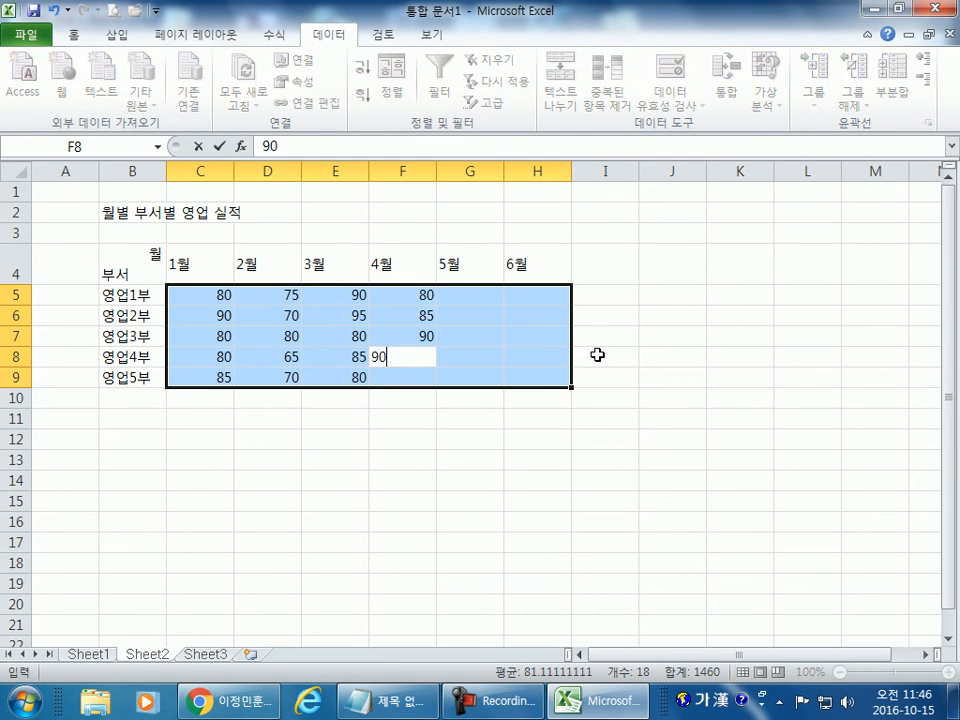
key(Return)
text(90)
key(Return)
Enter 85, 85, 90, 80 and 80 for 5월 in G5:G9
text(85)
key(Return)
text(85)
key(Return)
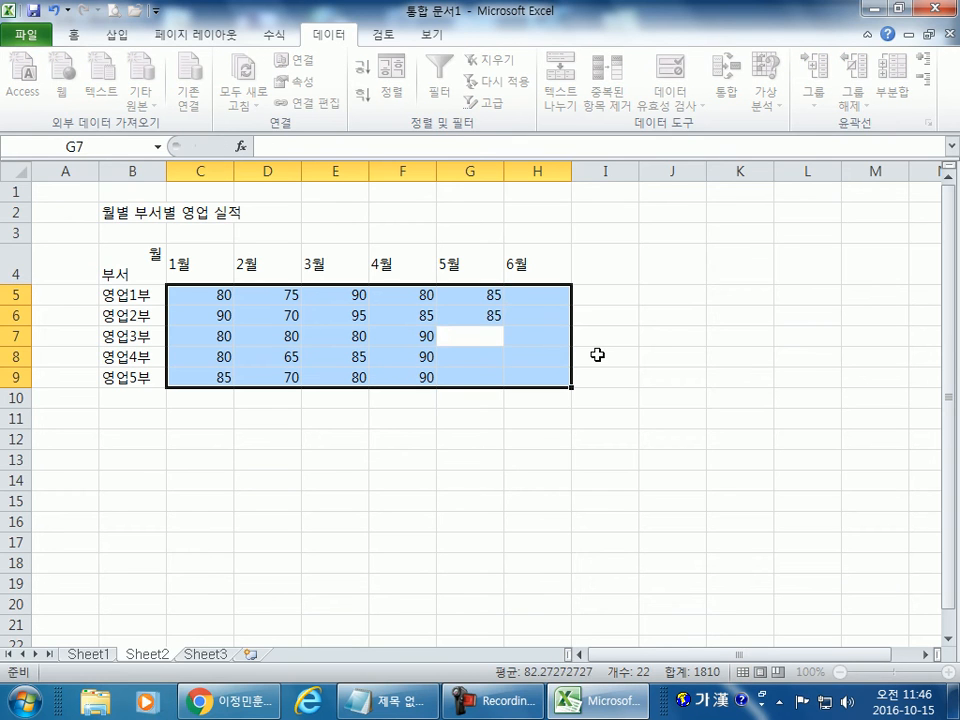
text(90)
key(Return)
text(88)
key(BackSpace)
text(0)
key(Return)
text(80)
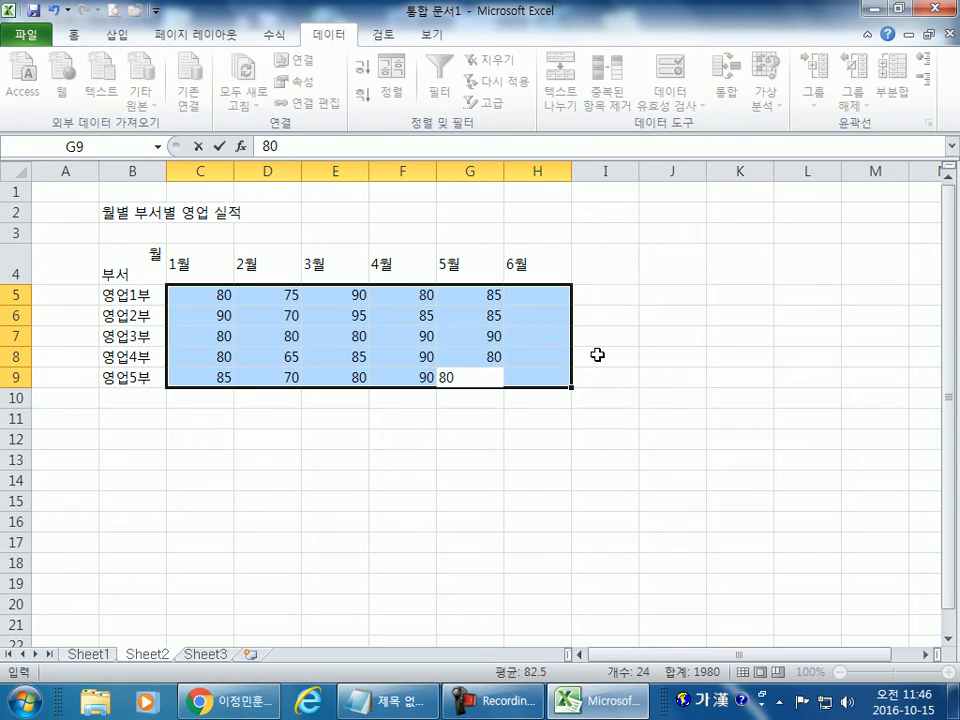
key(Return)
Enter 90, 80, 80, 85 and 90 for 6월 in H5:H9 and deselect the figures
text(90)
key(Return)
text(80)
key(Return)
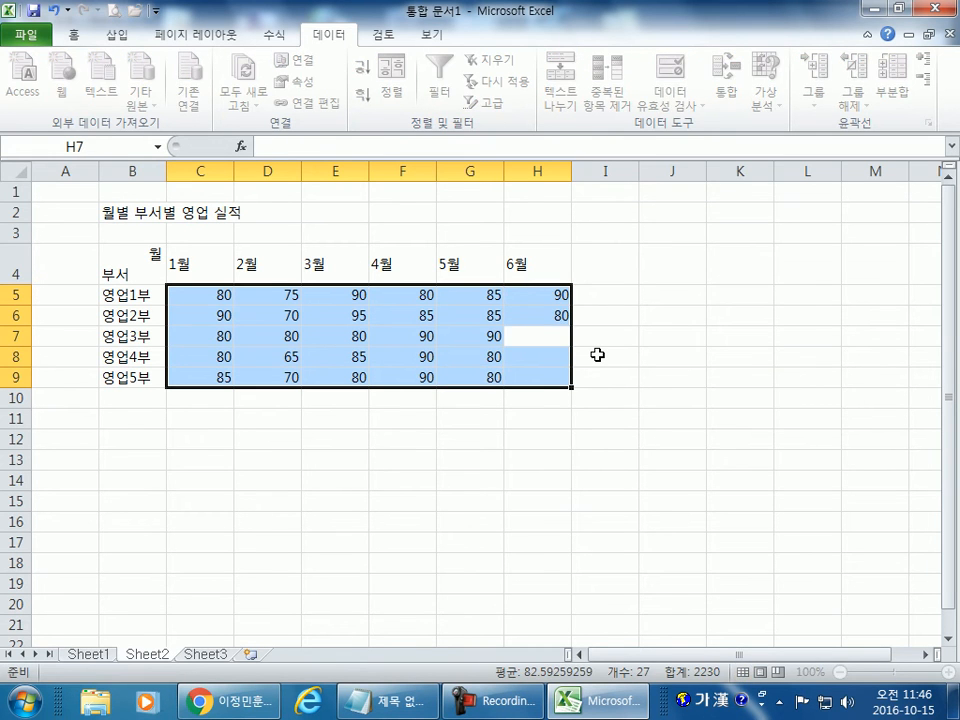
text(80)
key(Return)
text(85)
key(Return)
text(90)
key(Return)
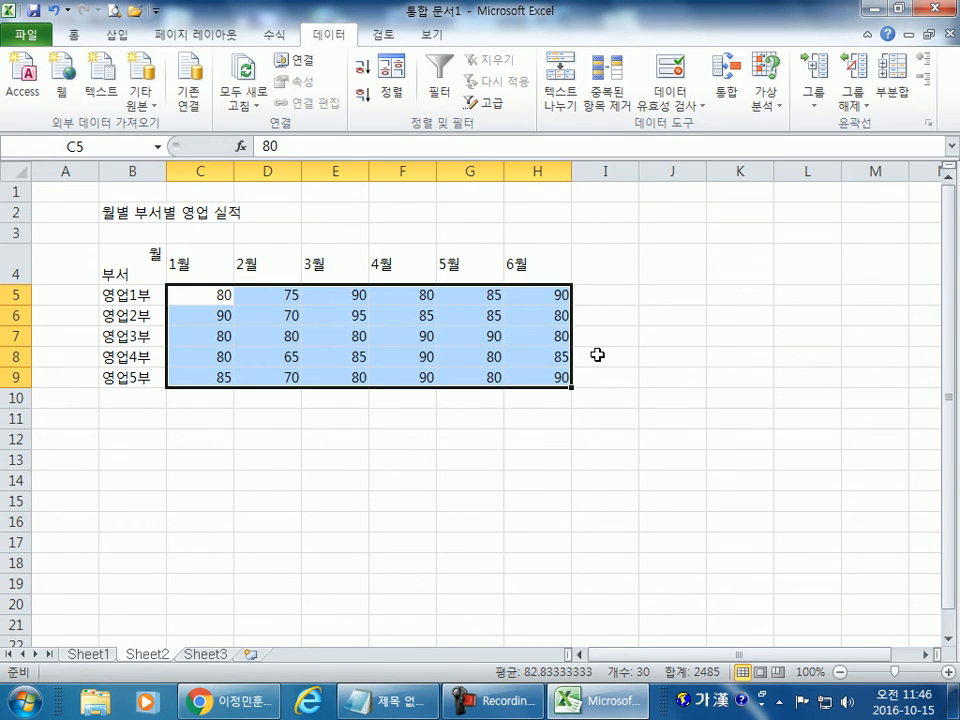
click(136, 401)
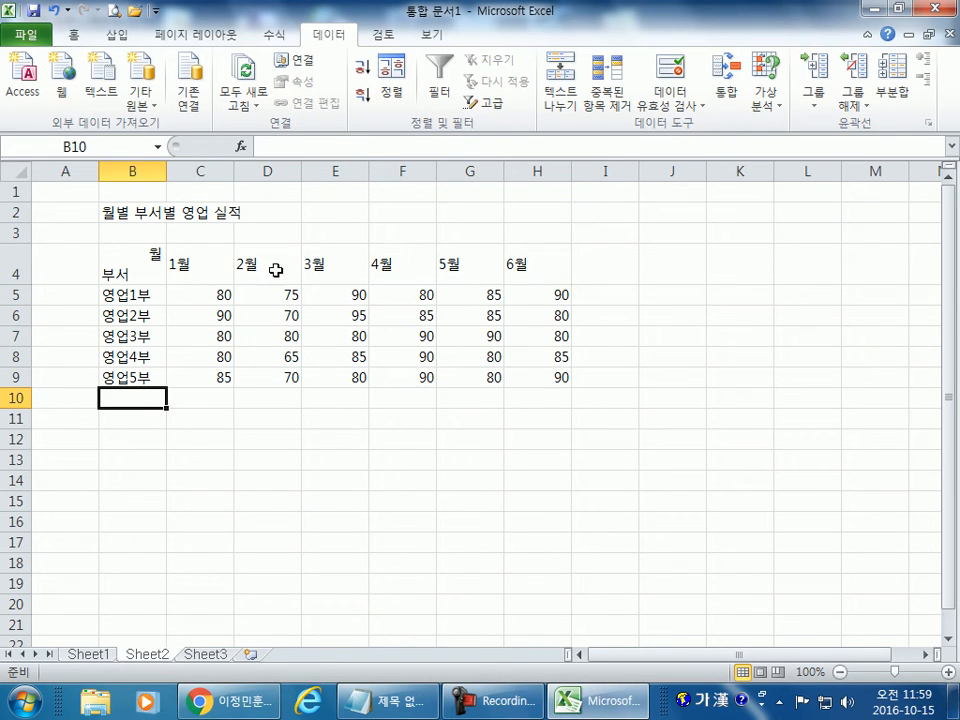
Merge and centre the title 월별 부서별 영업 실적 across B2:H2 and enlarge its font to size 18
drag(130, 212, 538, 214)
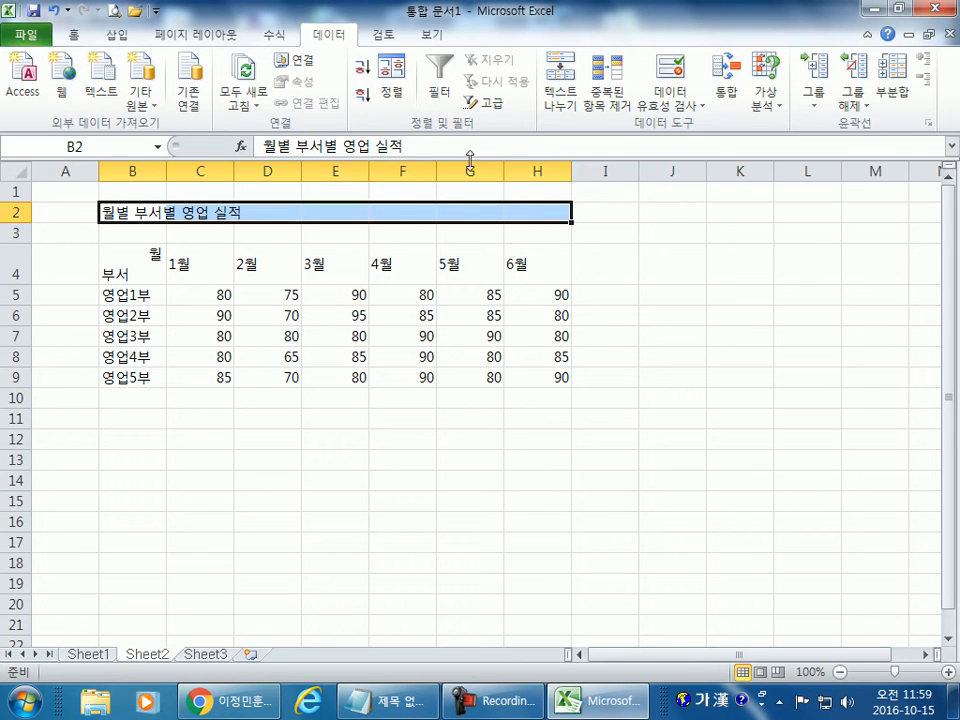
click(78, 38)
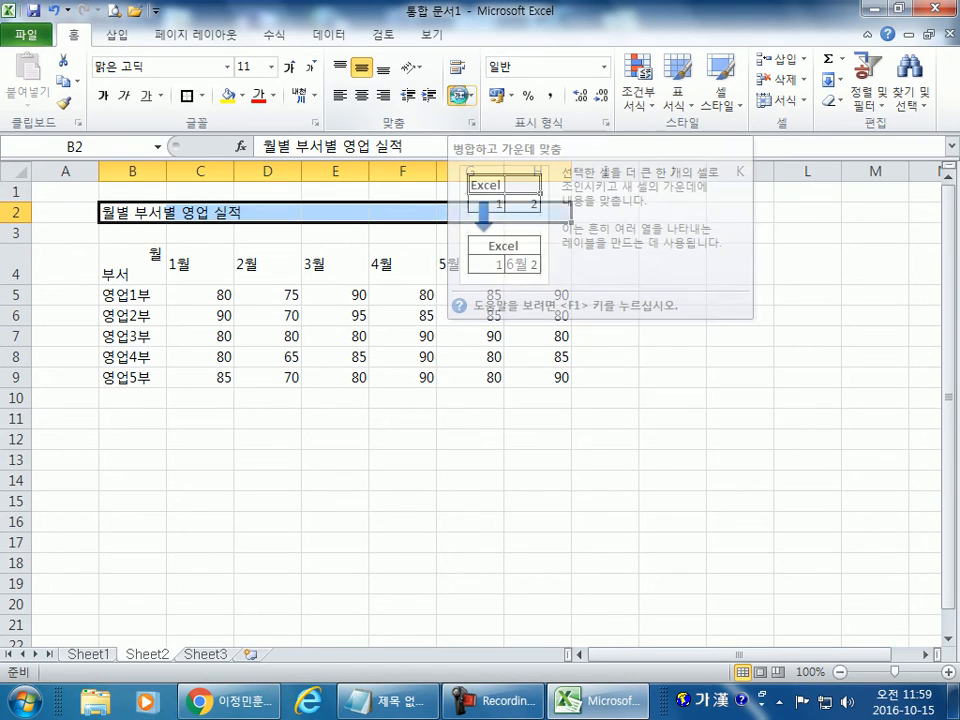
click(459, 96)
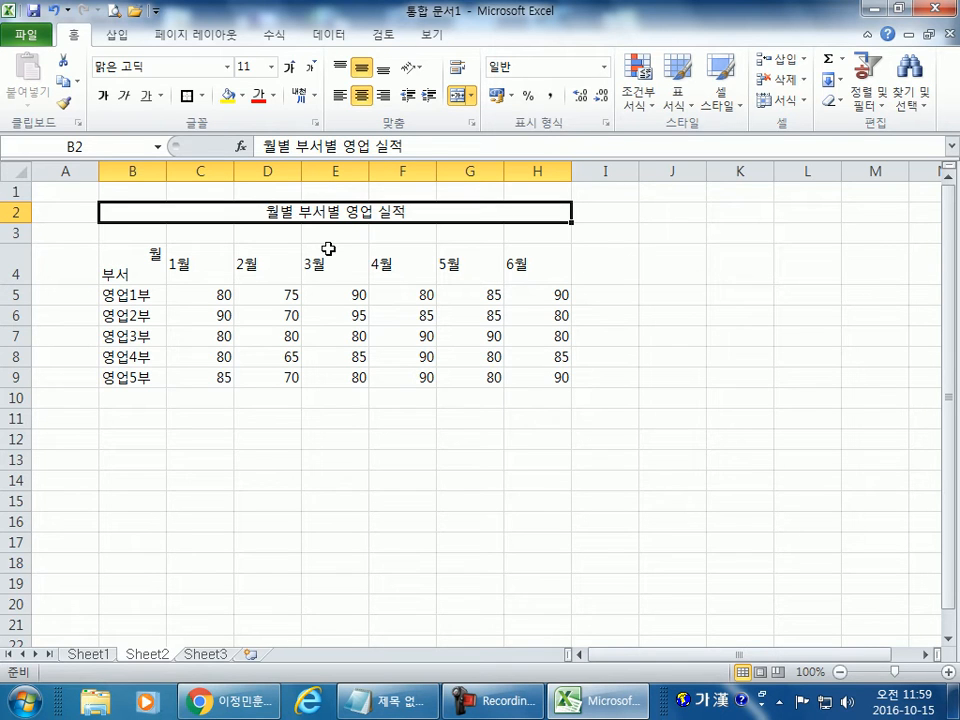
click(293, 68)
click(293, 68)
click(293, 68)
click(293, 68)
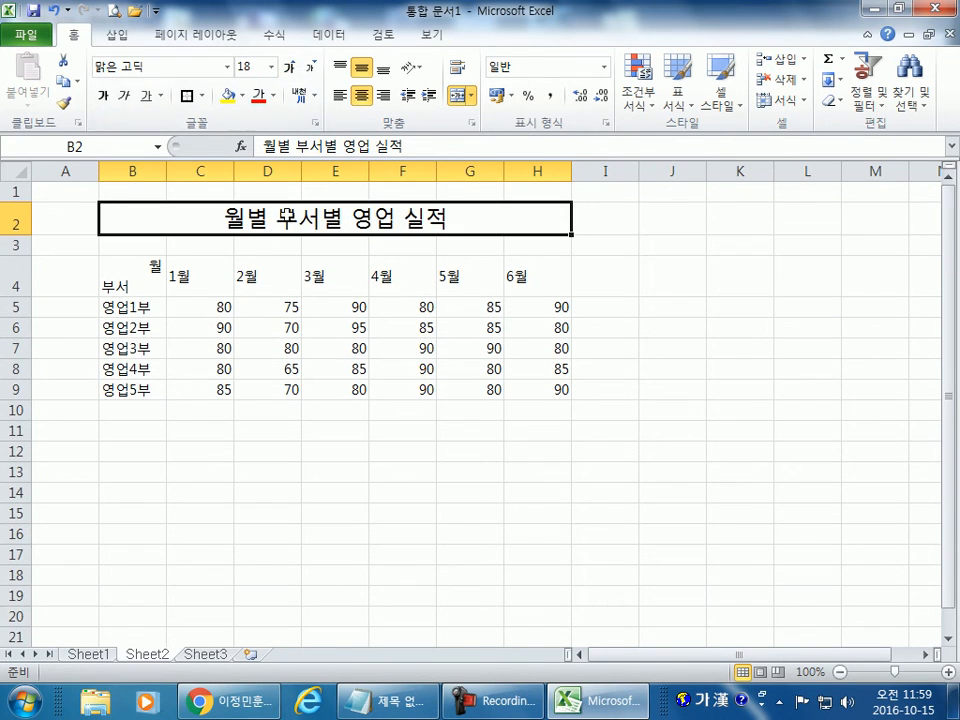
Enlarge the merged title's font to size 36 and reduce it back to 18
click(293, 68)
click(293, 68)
click(293, 68)
click(292, 70)
click(292, 70)
click(292, 70)
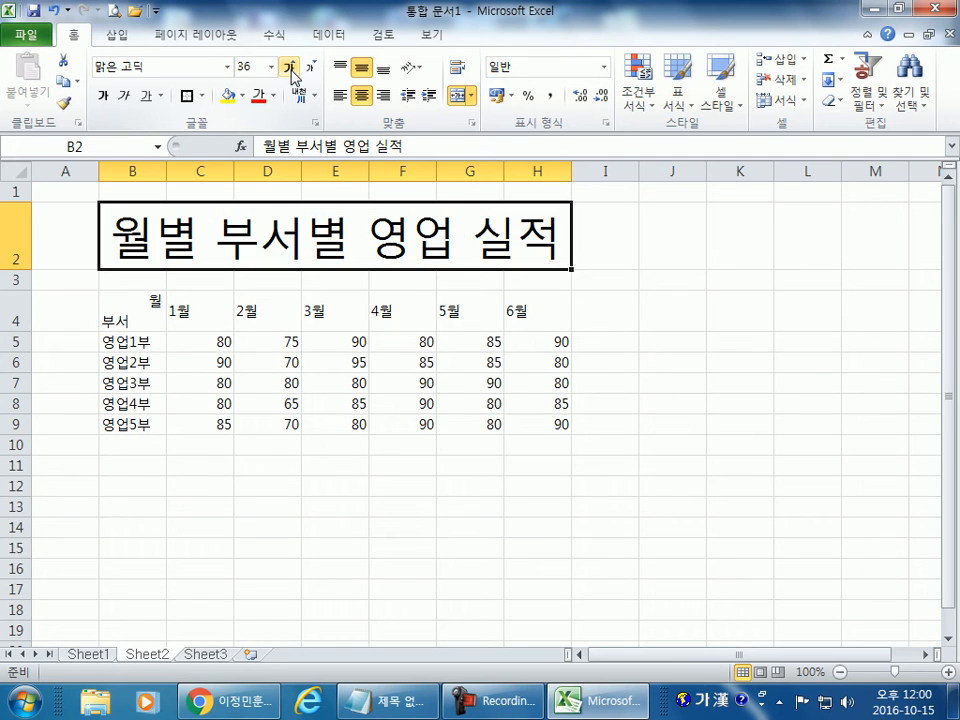
click(312, 70)
click(312, 70)
click(312, 70)
click(312, 70)
click(312, 70)
click(312, 70)
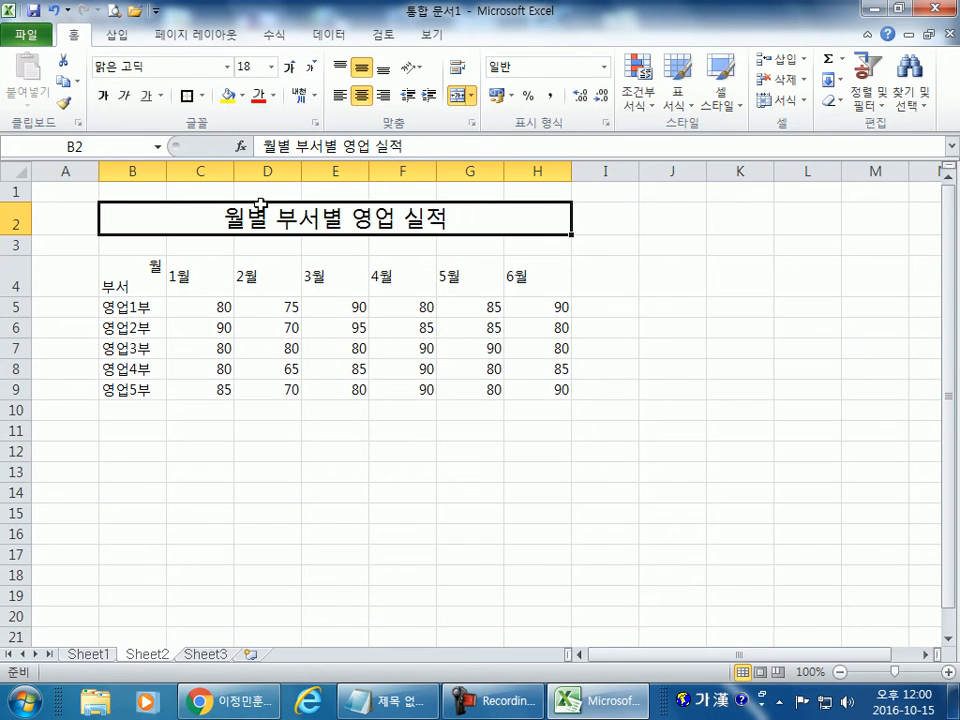
Centre the month headers and figures in C4:H9 and the department labels in B5:B9 horizontally
drag(206, 262, 540, 390)
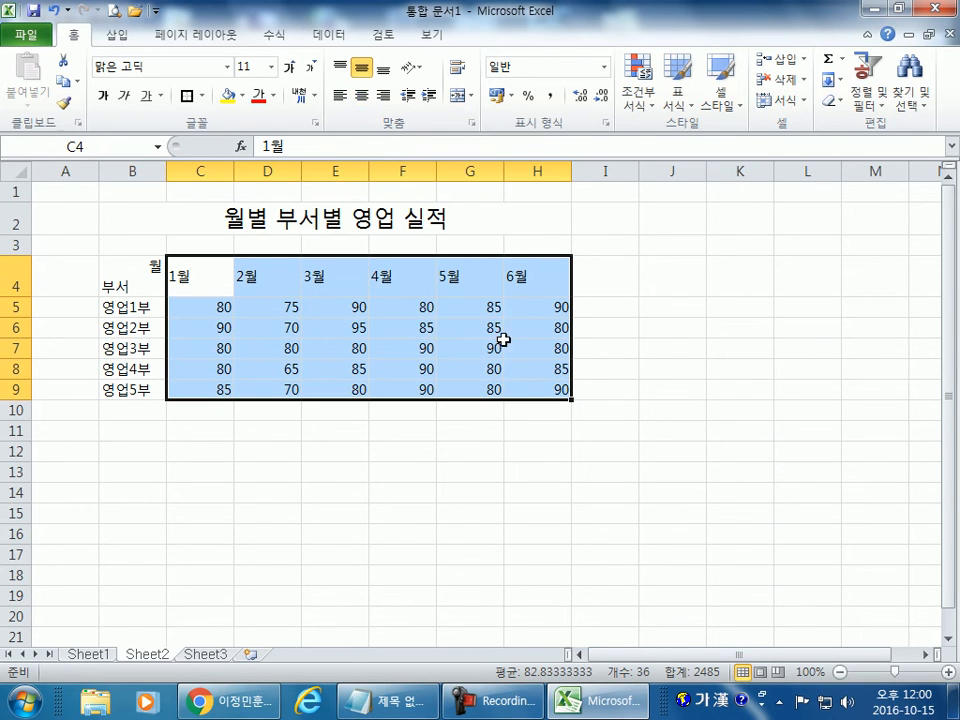
click(363, 97)
drag(135, 307, 138, 387)
click(363, 97)
click(124, 272)
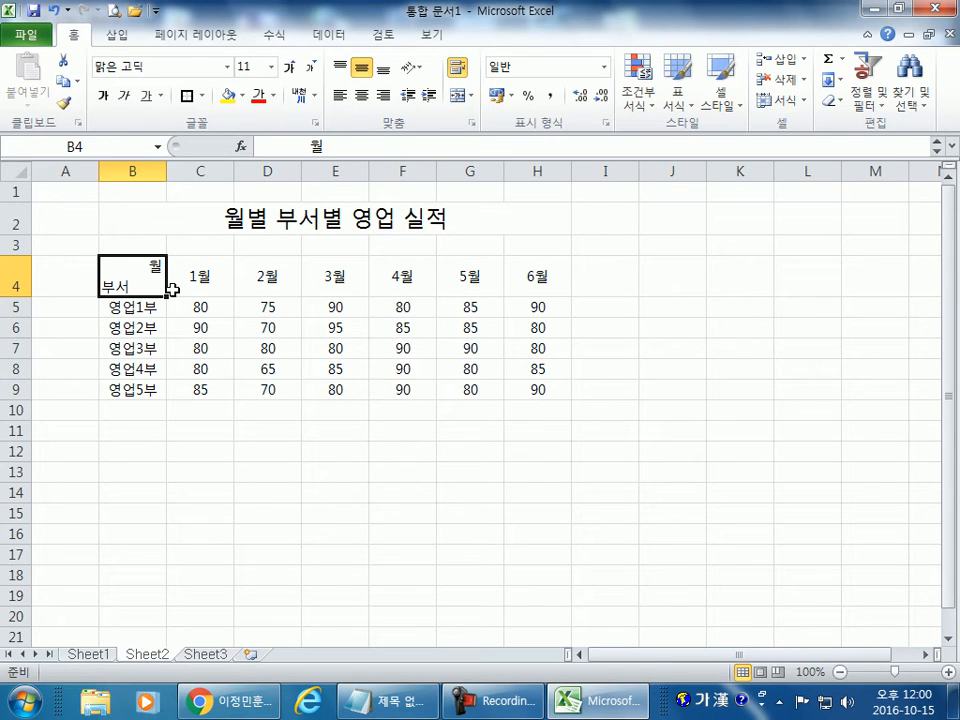
Turn the horizontal centring of C4:H9 off and on again
drag(199, 279, 522, 390)
drag(133, 306, 122, 389)
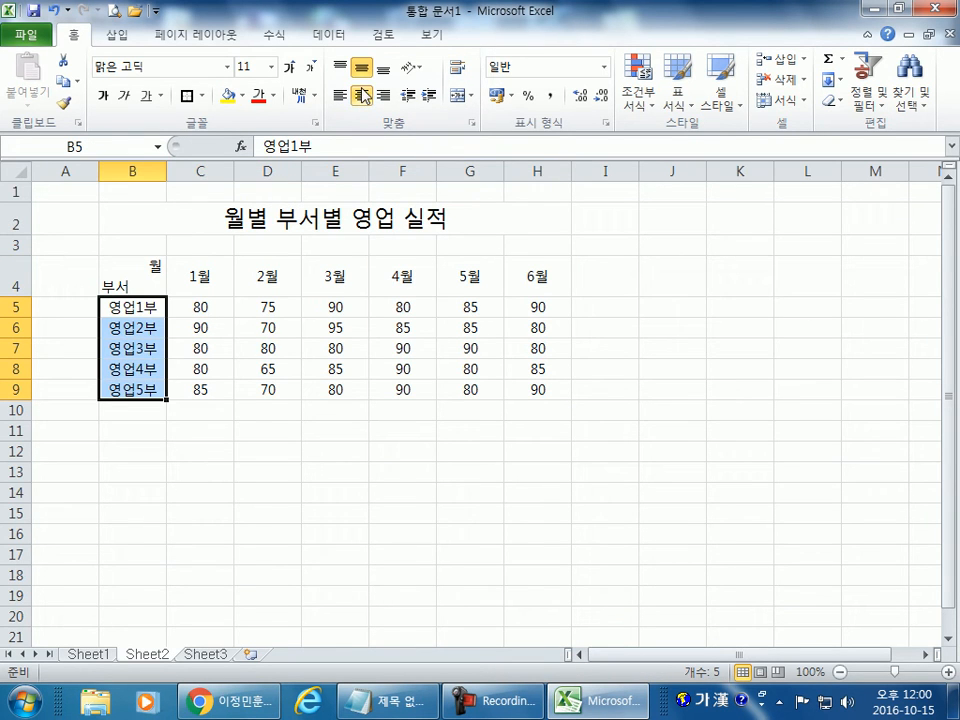
click(268, 475)
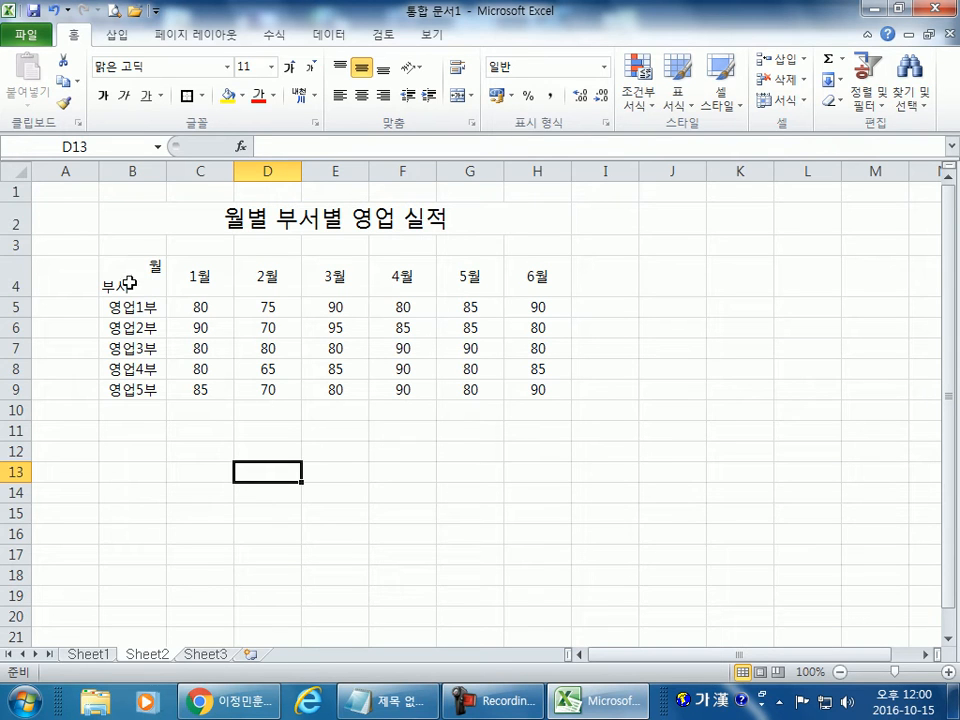
drag(195, 279, 521, 392)
click(363, 95)
click(363, 95)
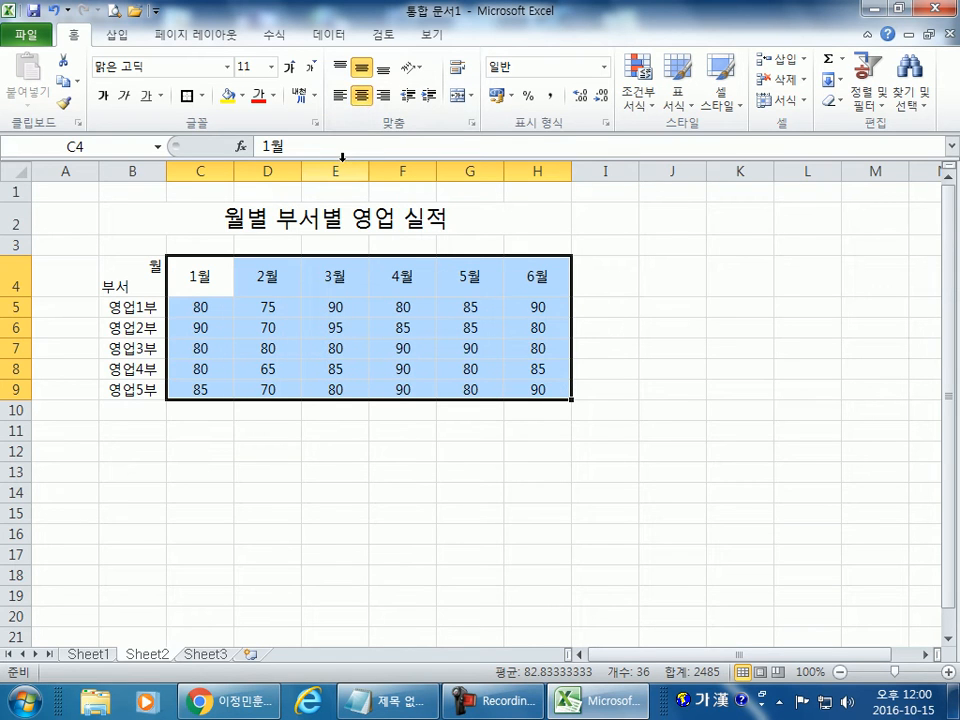
click(141, 327)
click(205, 276)
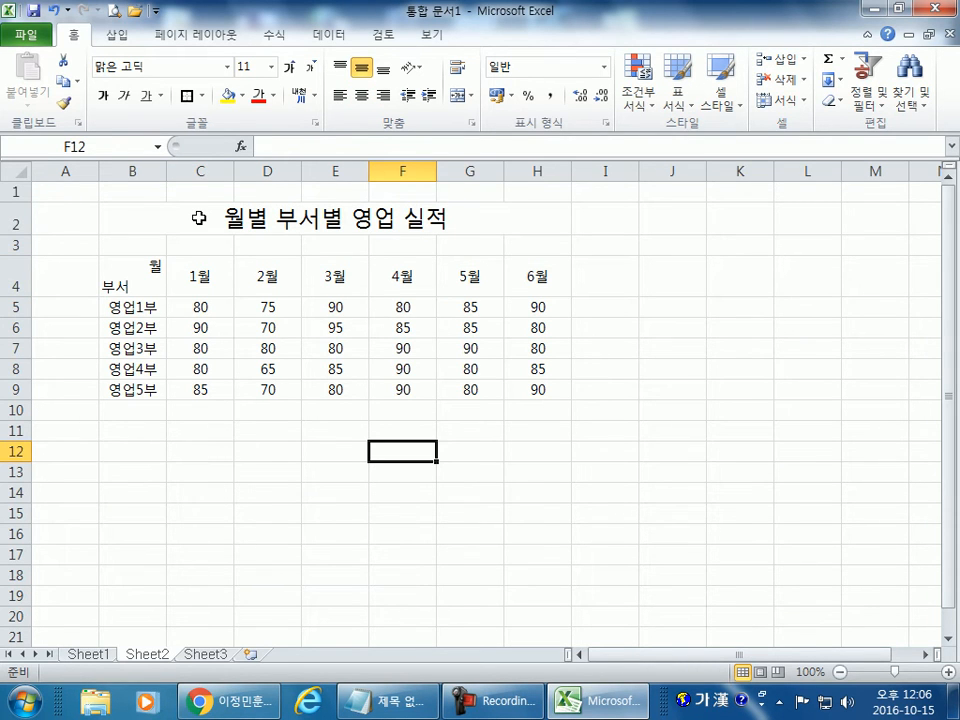
click(200, 219)
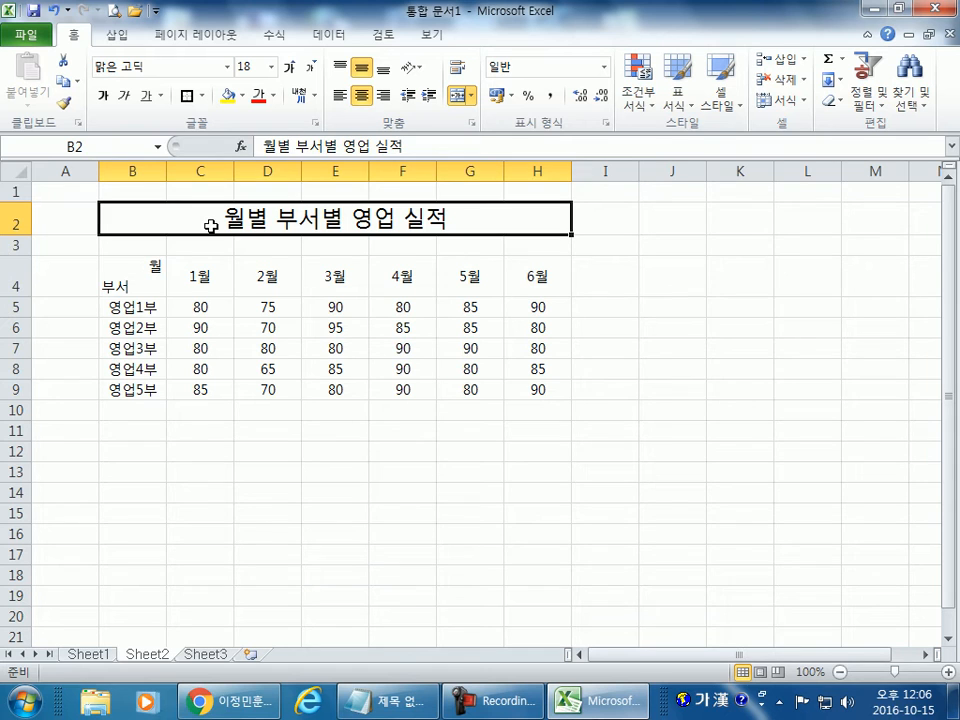
drag(129, 270, 561, 287)
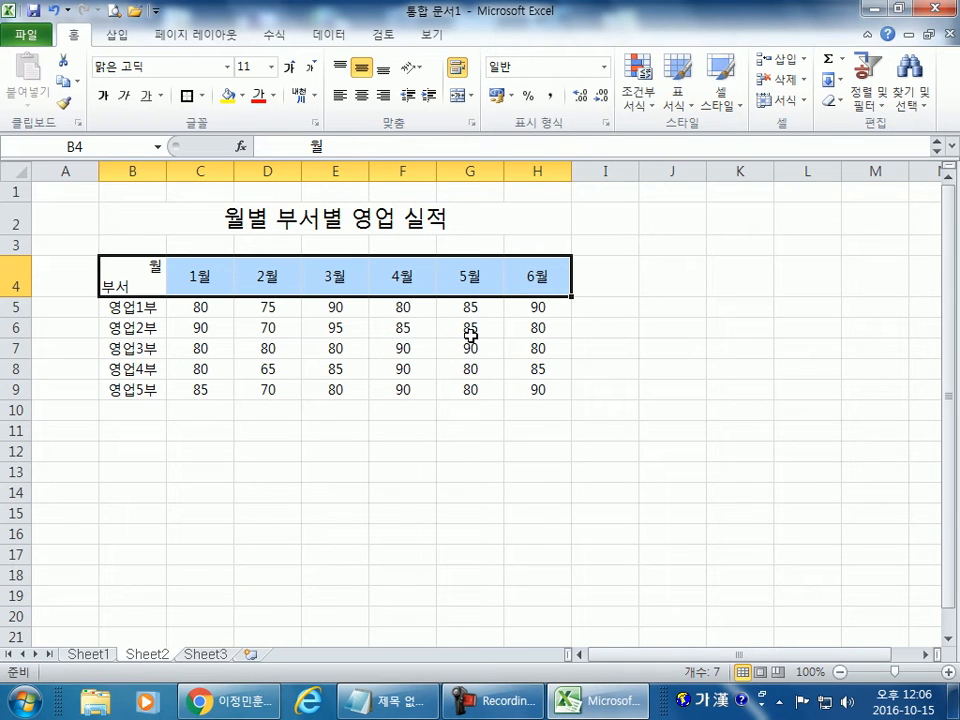
click(428, 365)
click(137, 272)
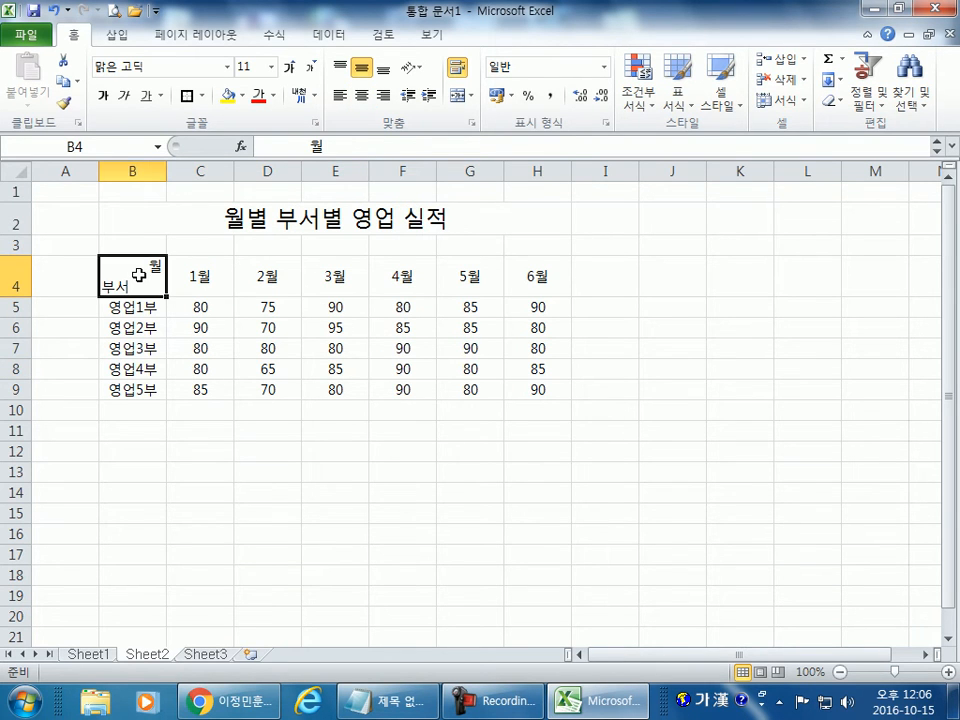
drag(141, 281, 525, 391)
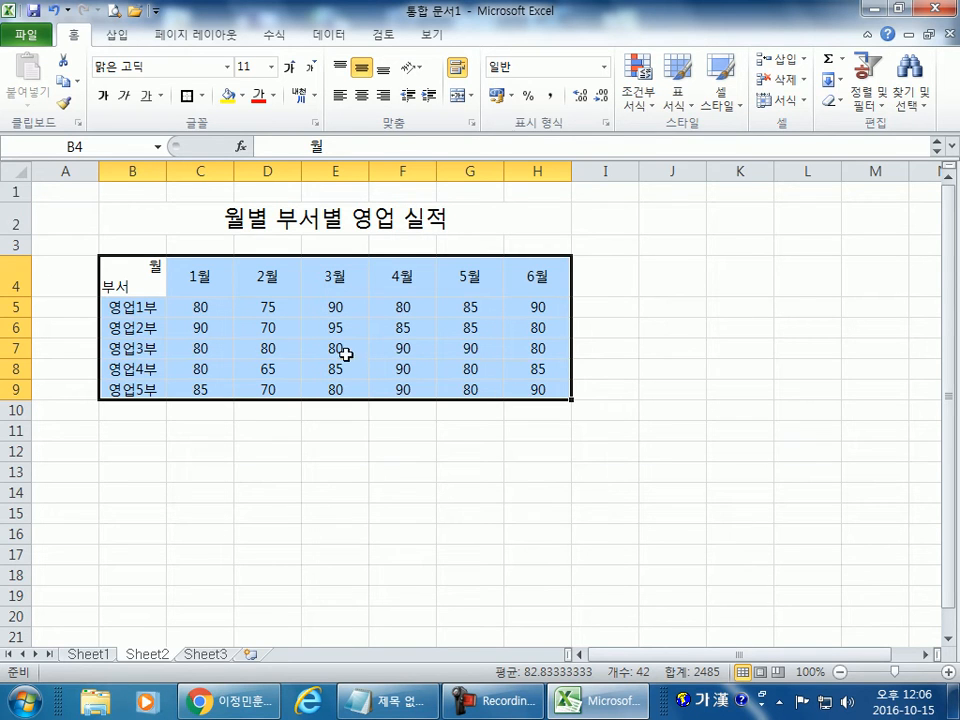
Select the table's header row B4:H4
click(135, 270)
drag(135, 270, 530, 290)
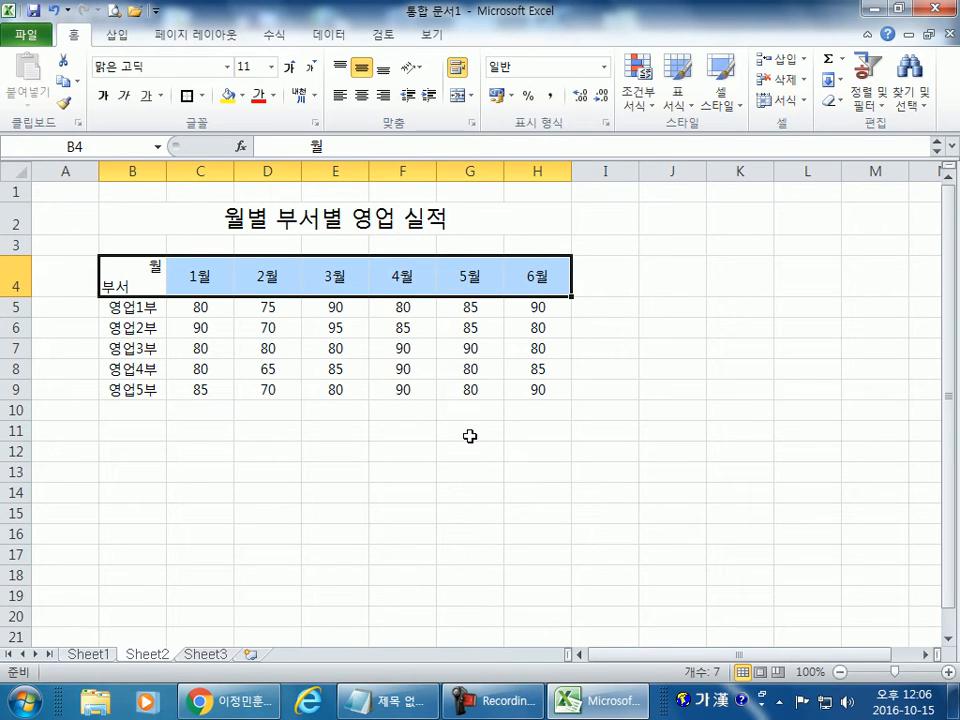
drag(146, 266, 518, 284)
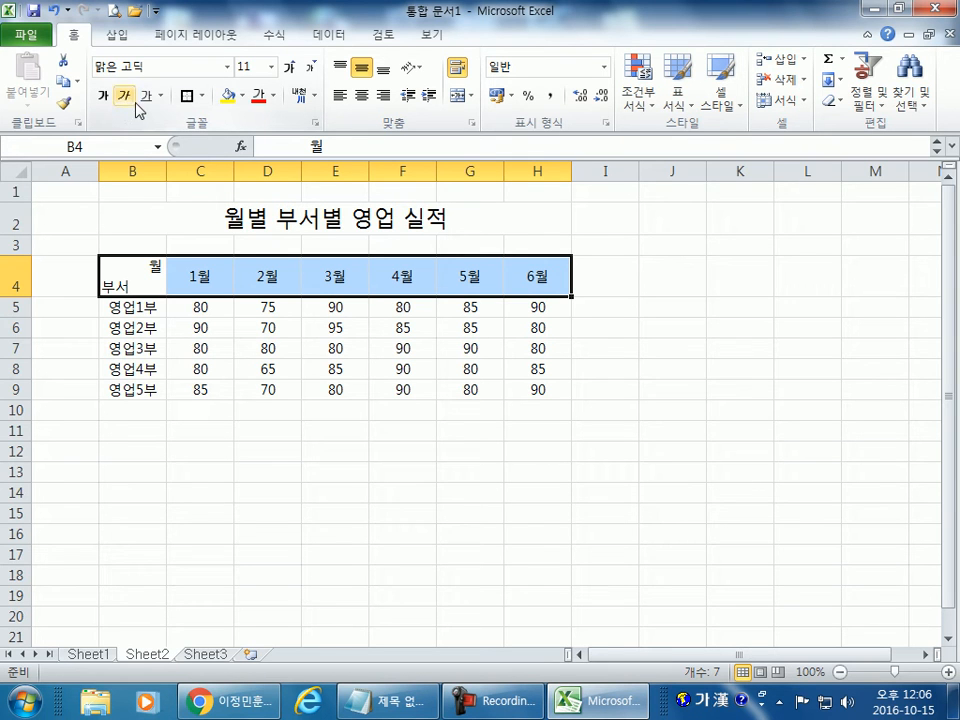
Remove the borders from header cells B4:H4 and fill them with Blue, Accent 1, 60% lighter
click(202, 96)
click(205, 229)
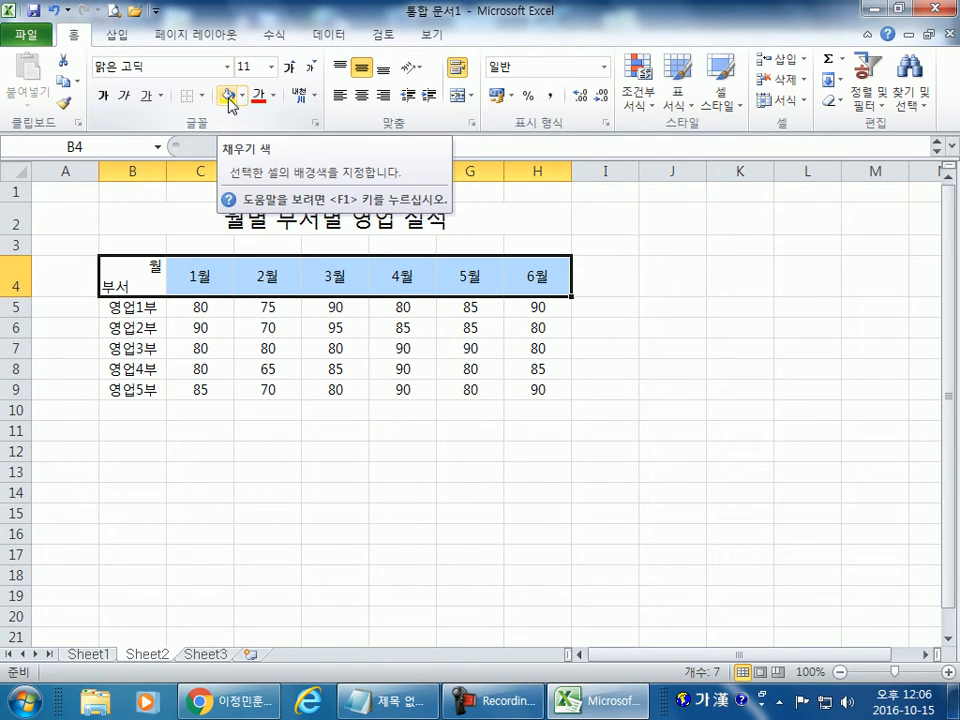
click(228, 97)
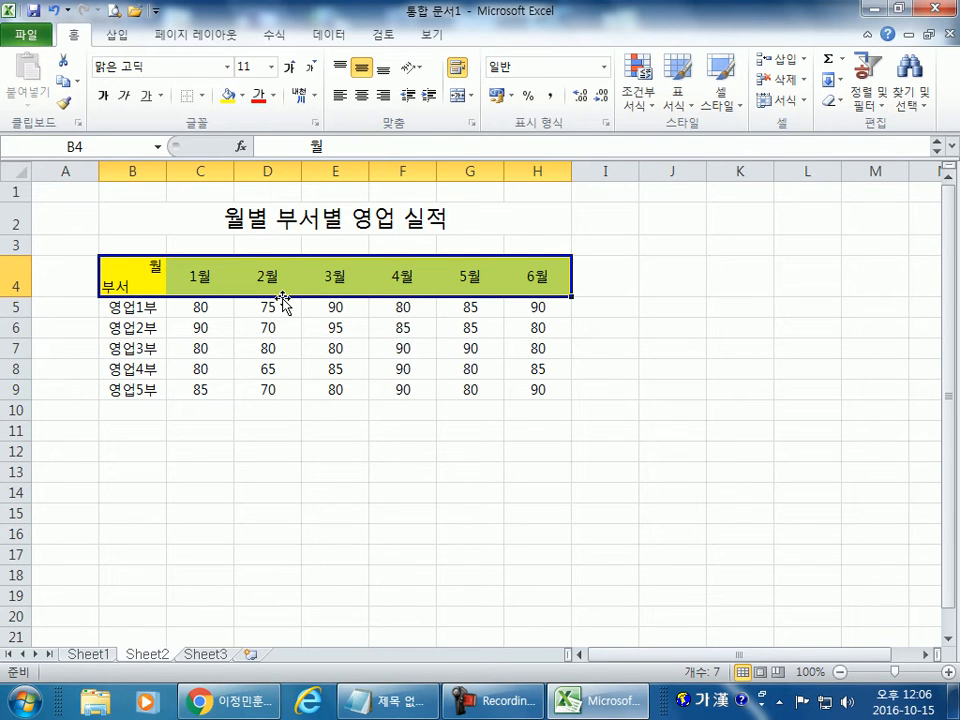
click(242, 96)
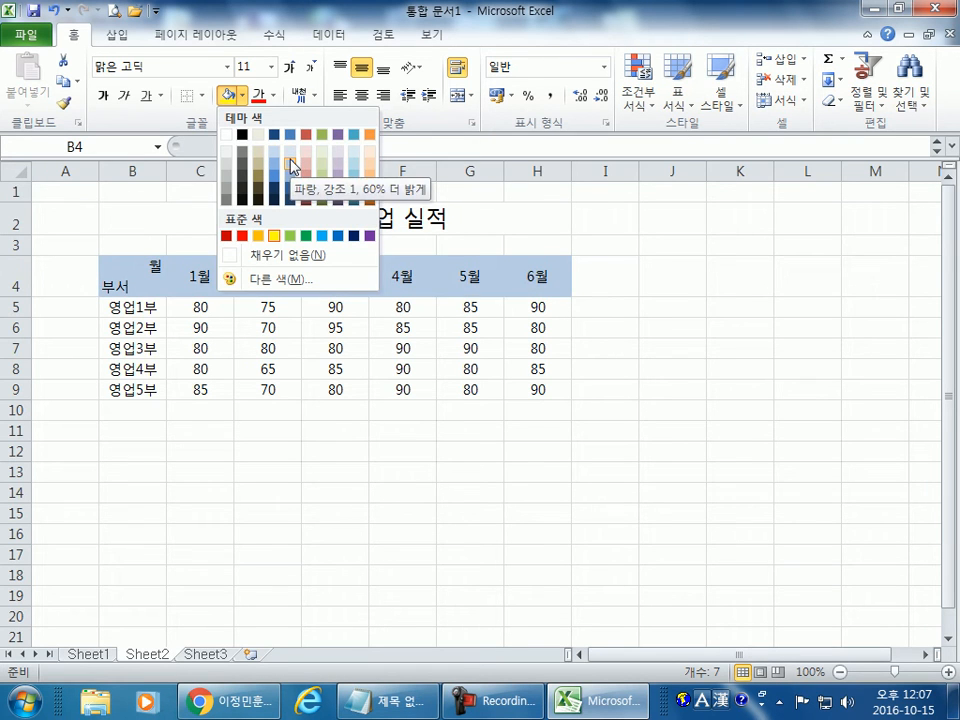
click(291, 166)
click(395, 432)
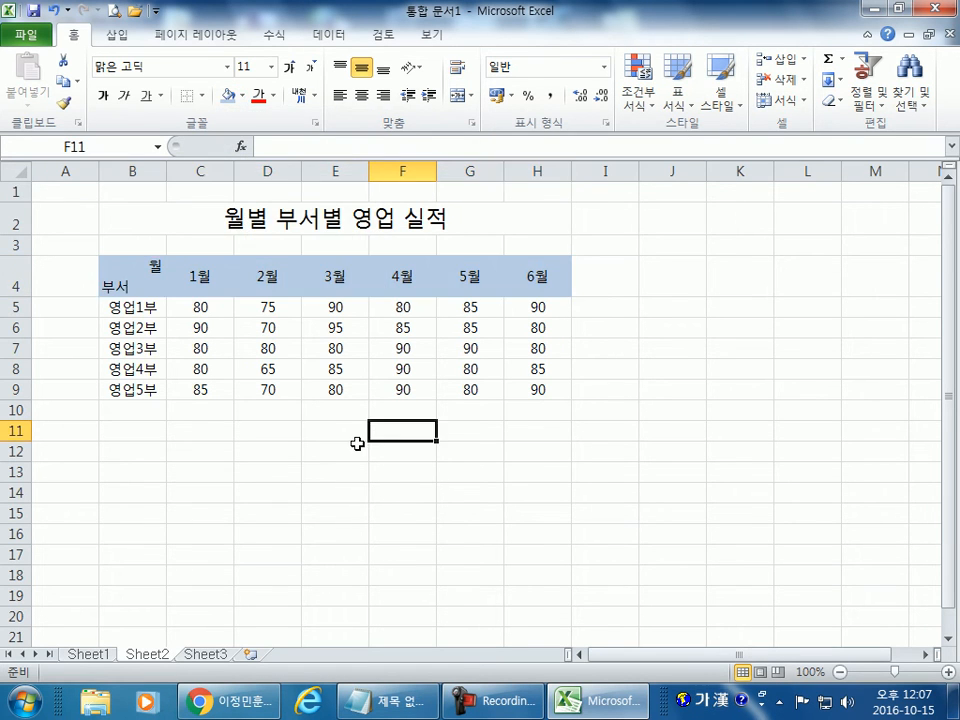
Select header cells B4:H4 and open the dialog with more fill colours
drag(133, 272, 526, 270)
click(241, 95)
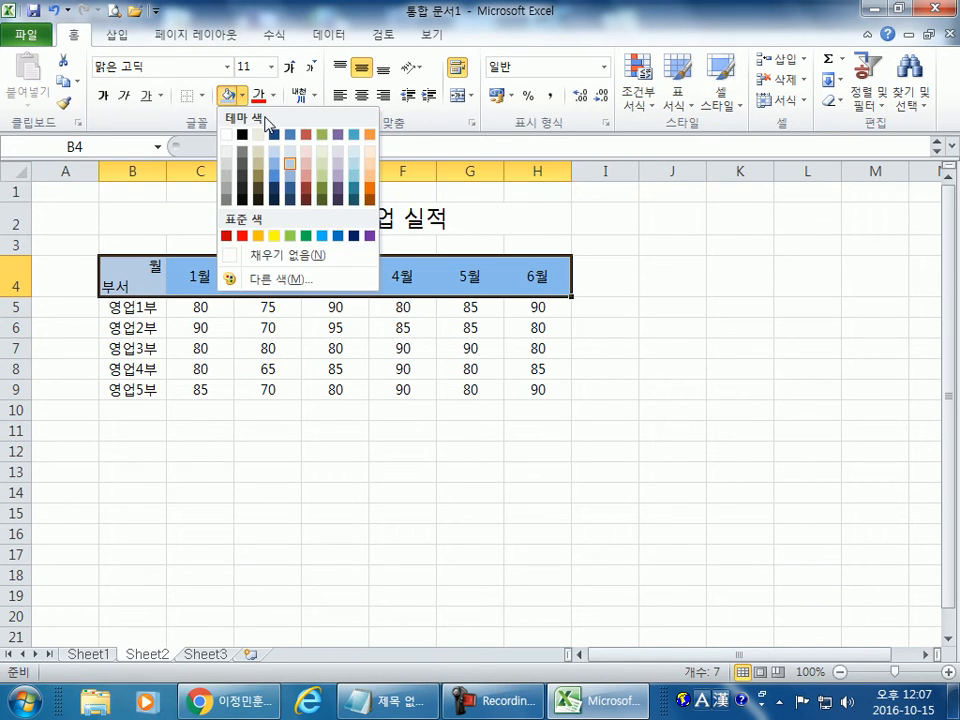
click(265, 283)
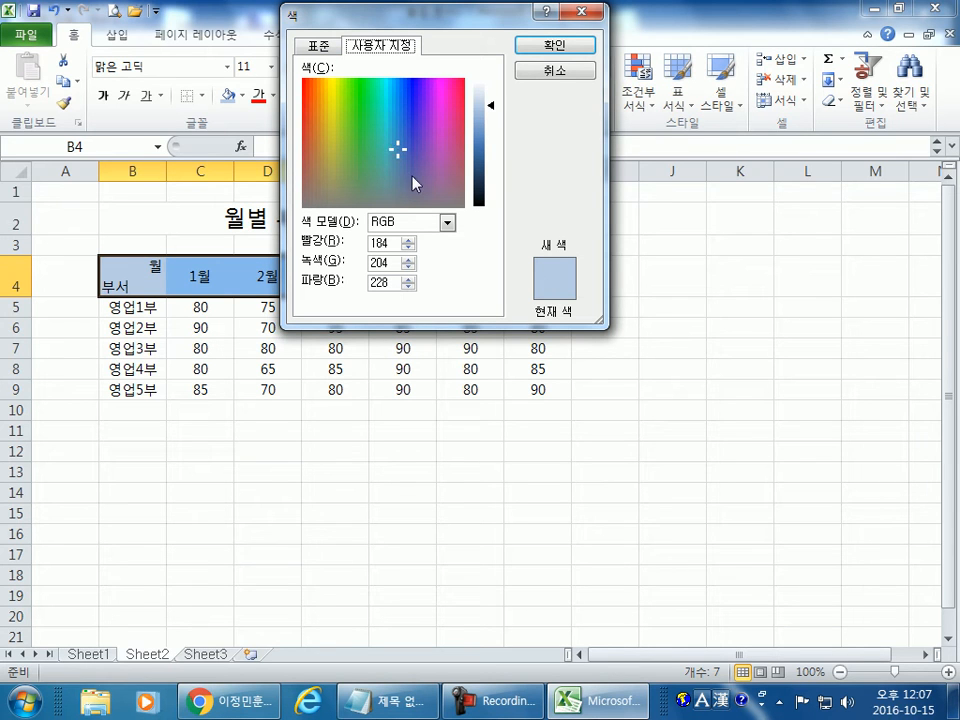
Try custom fill colours such as dark green, olive, dark blue and orange at different brightness levels for the header
drag(492, 106, 485, 183)
click(364, 90)
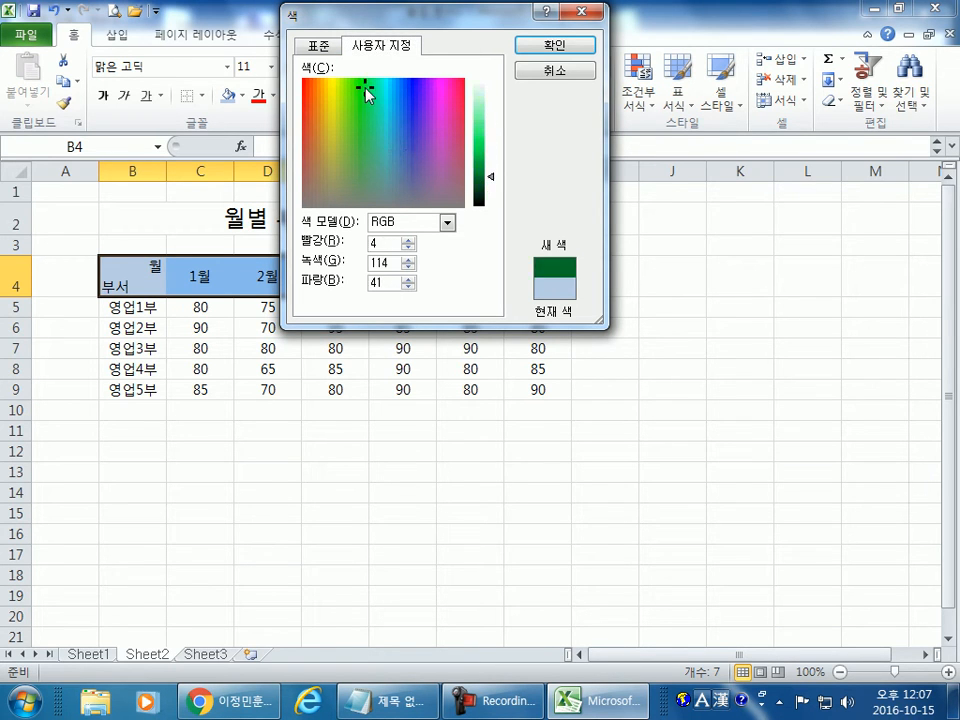
click(349, 104)
click(313, 83)
click(336, 92)
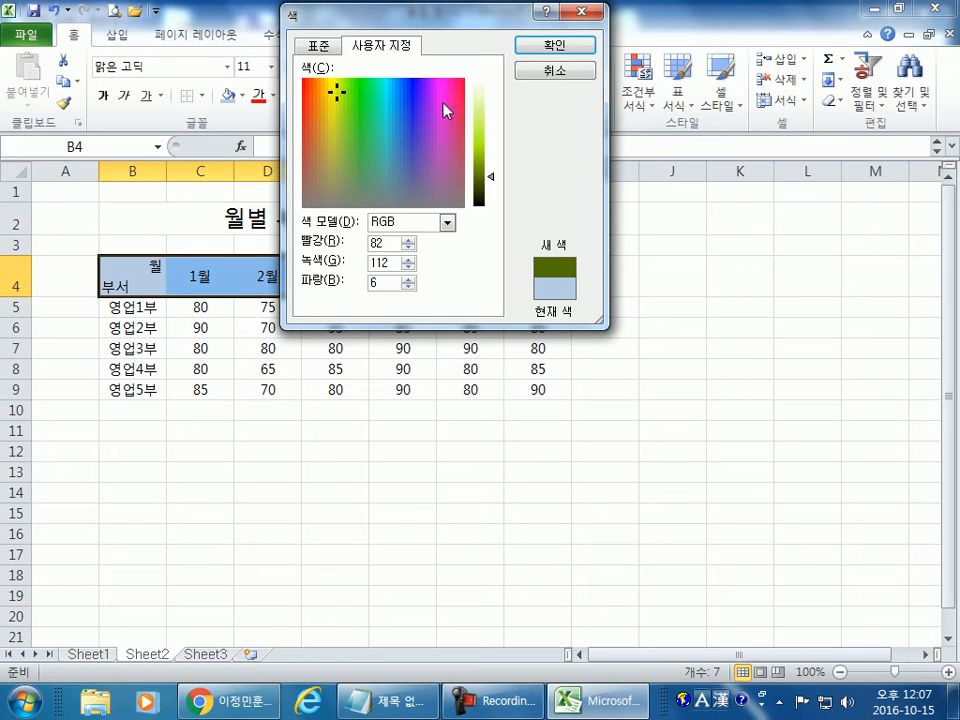
click(476, 113)
drag(477, 114, 474, 173)
click(398, 91)
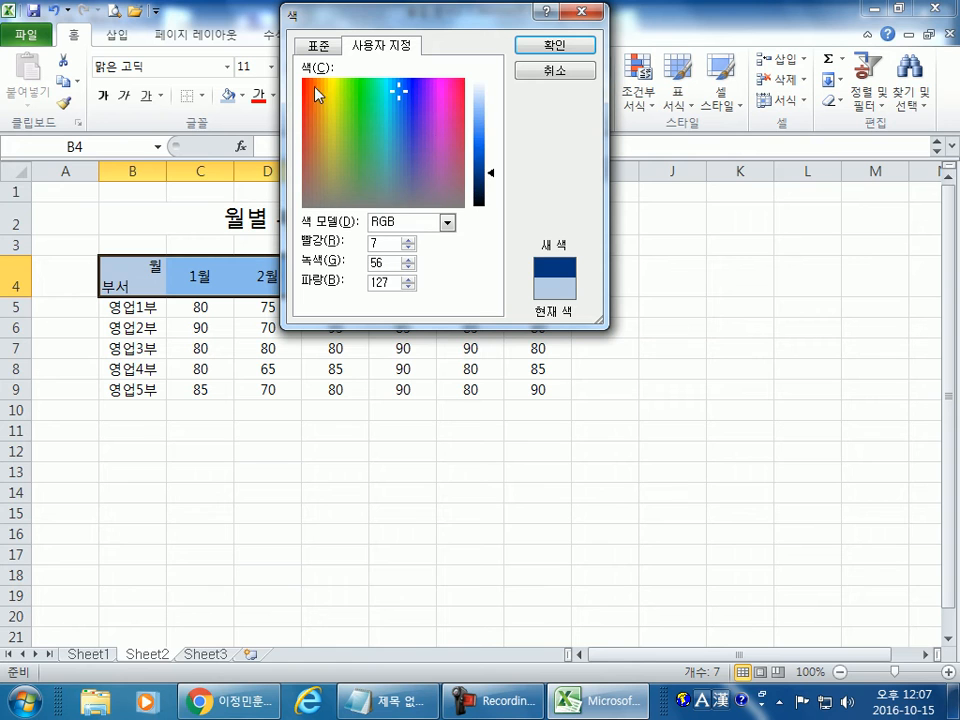
click(316, 86)
drag(480, 125, 478, 156)
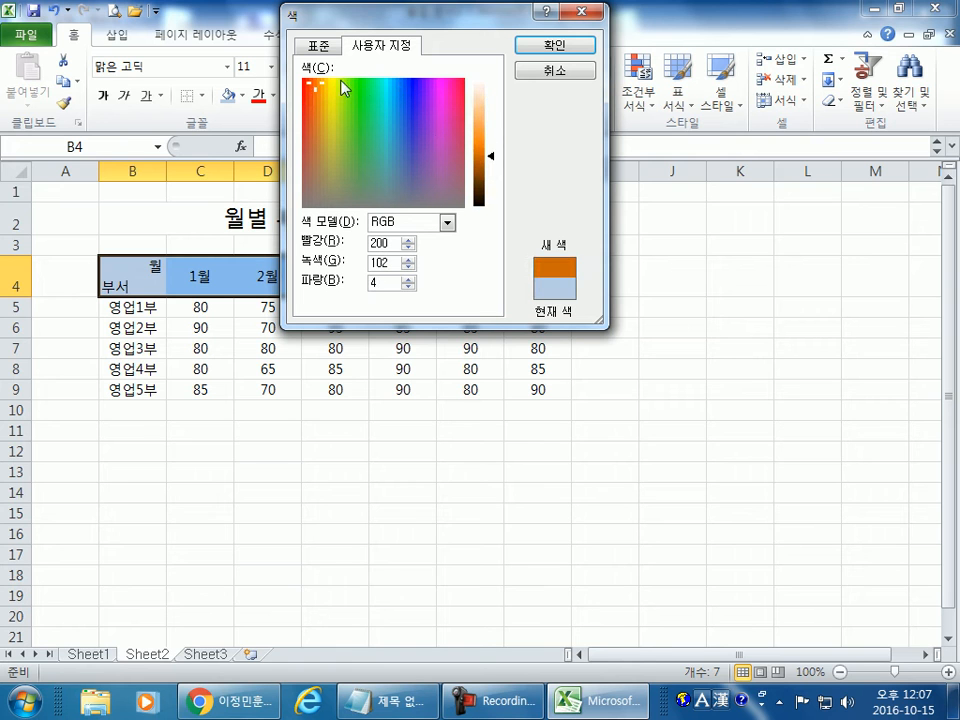
click(334, 86)
drag(484, 103, 486, 133)
click(394, 111)
Fill header cells B4:H4 with a light green from the standard colour palette
click(319, 44)
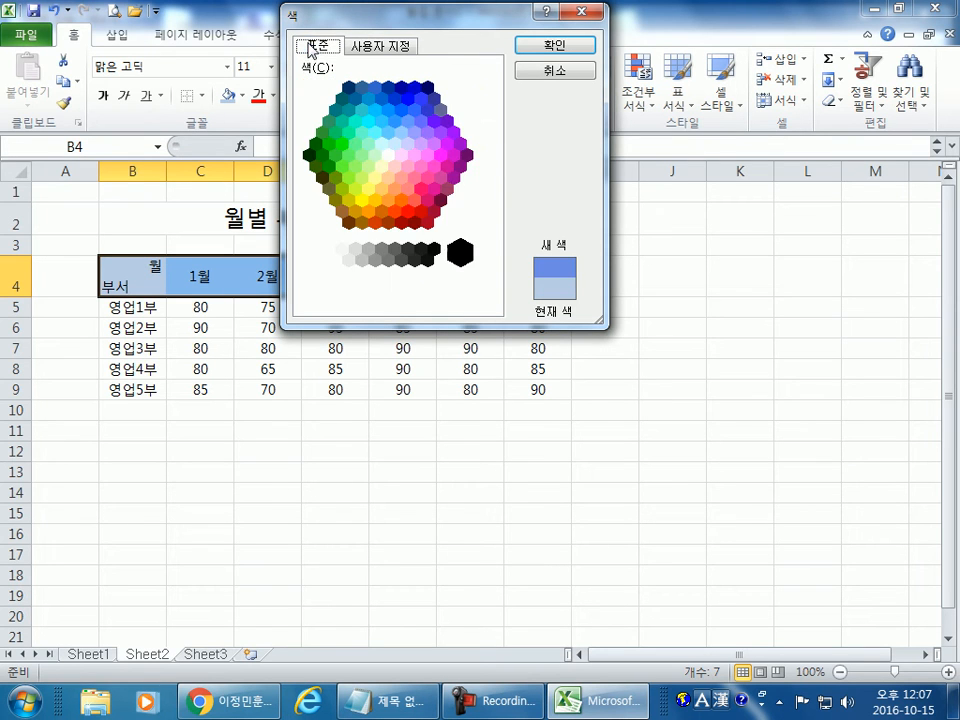
click(388, 155)
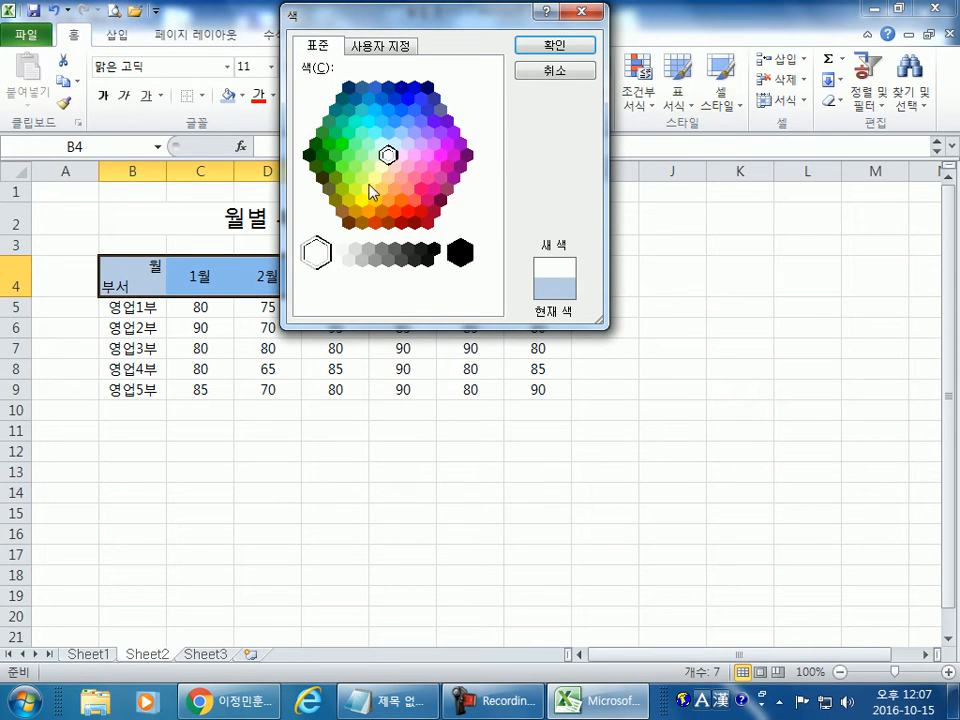
click(368, 188)
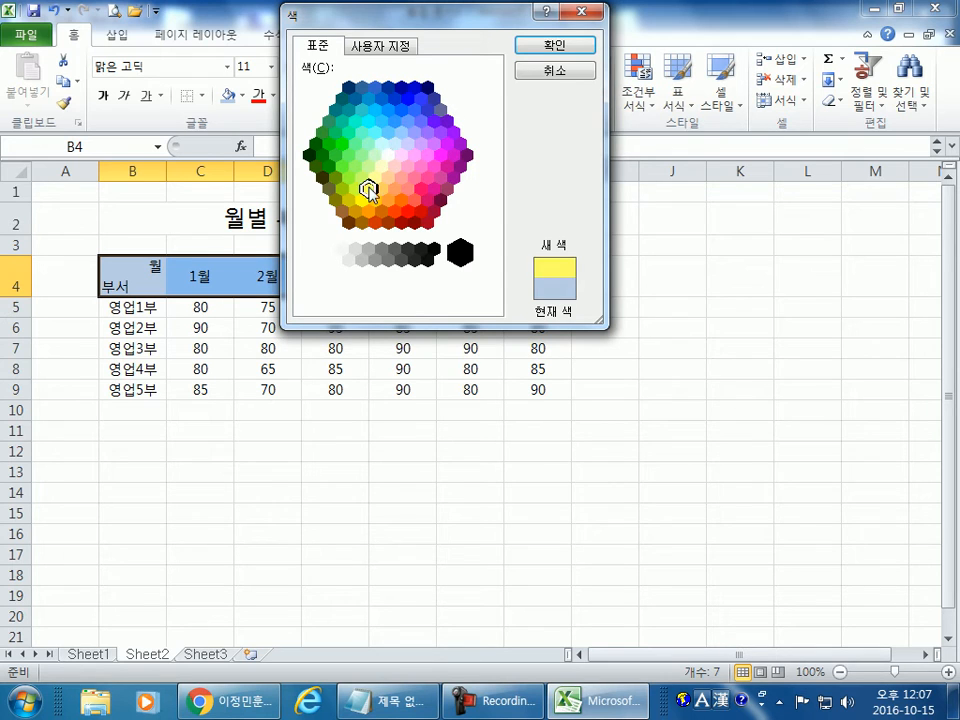
click(409, 99)
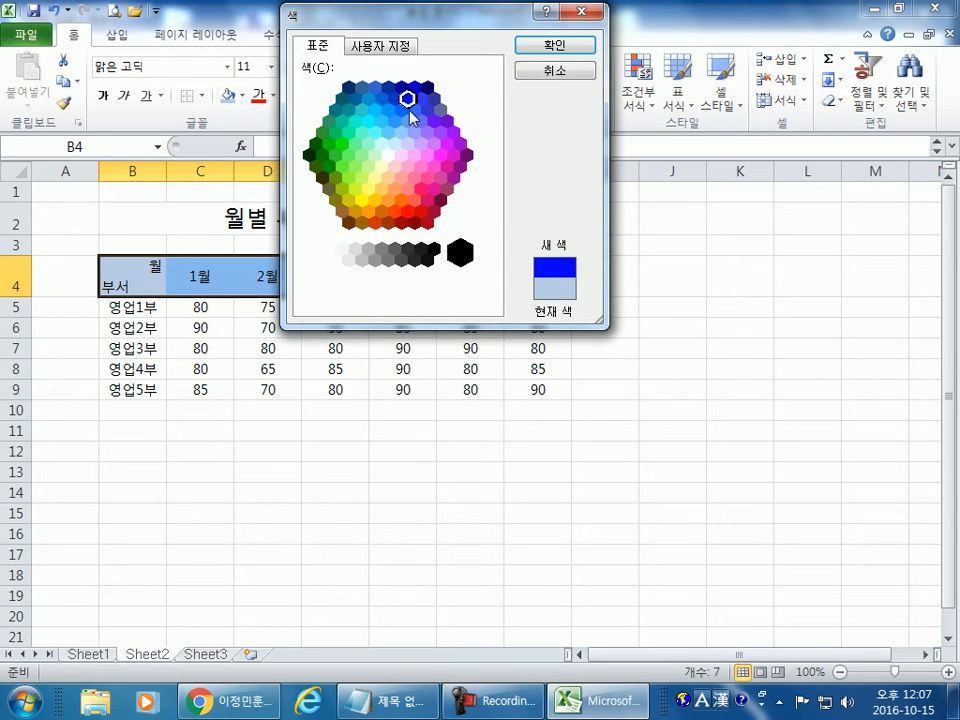
click(408, 212)
click(336, 132)
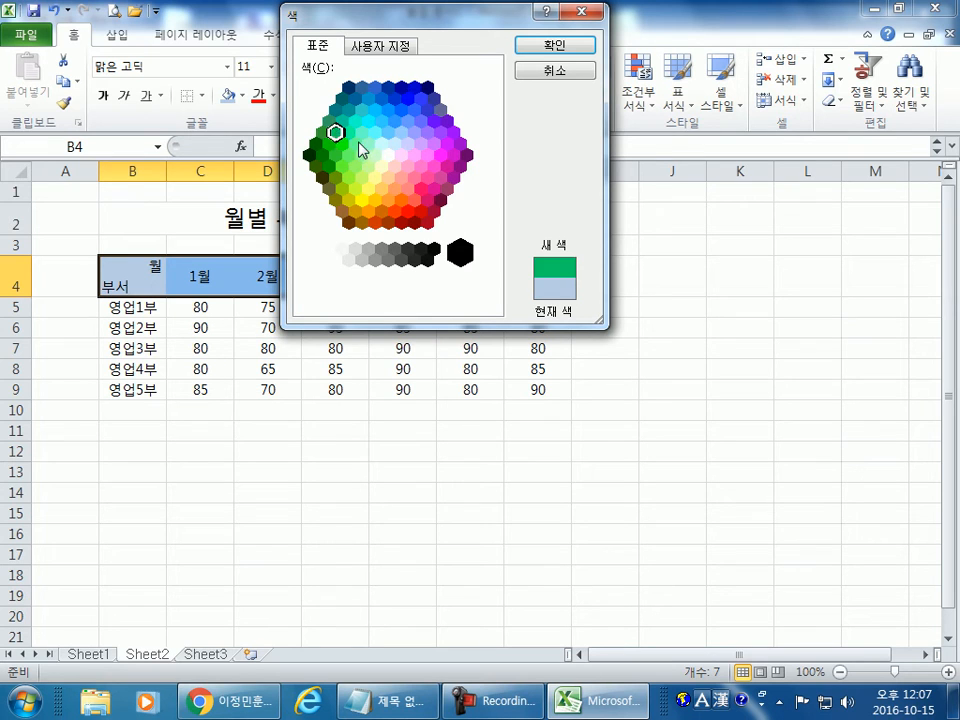
click(379, 163)
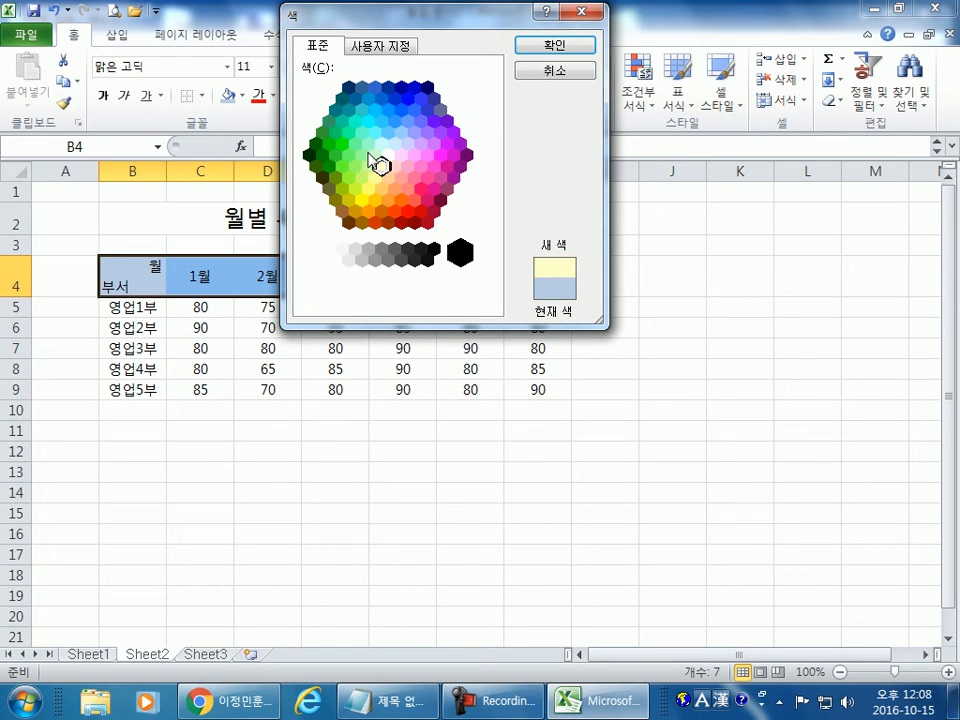
click(362, 154)
click(539, 47)
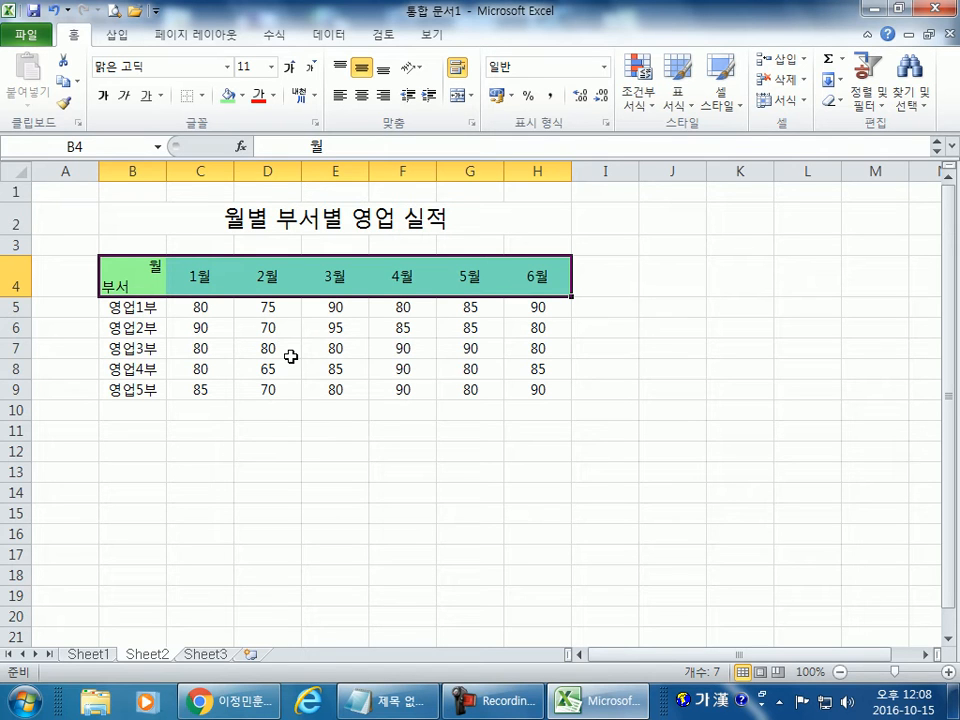
click(332, 369)
click(125, 285)
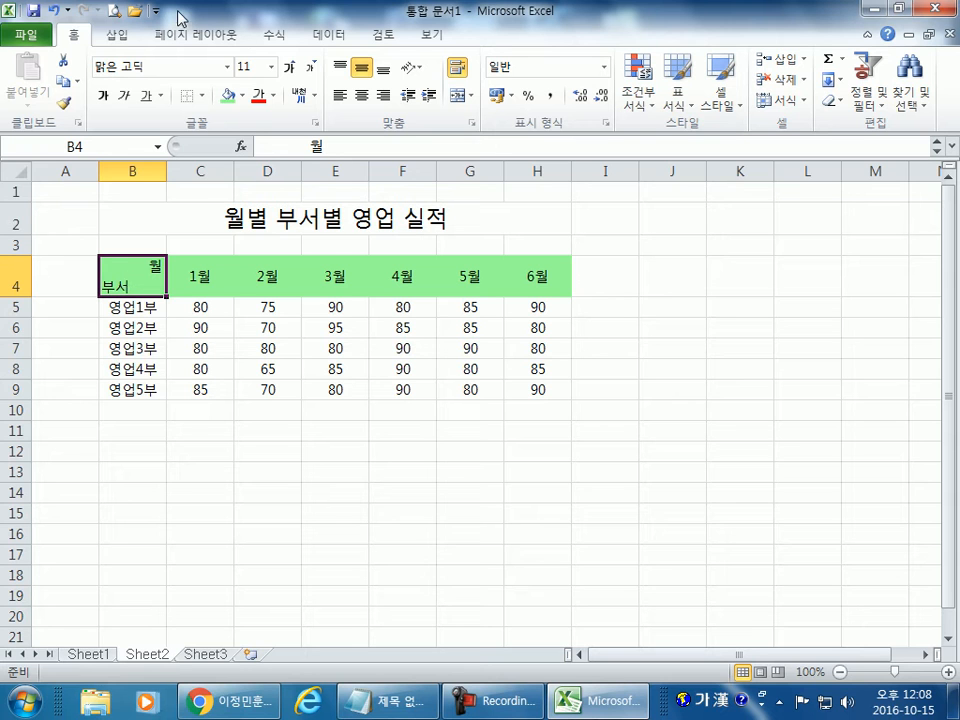
click(393, 376)
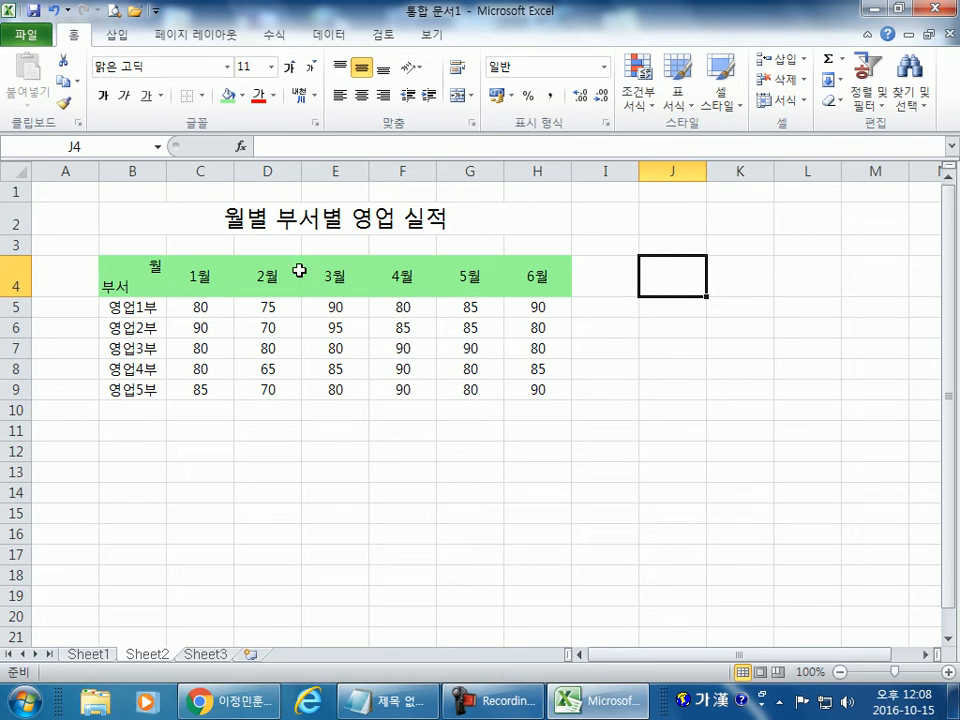
click(147, 280)
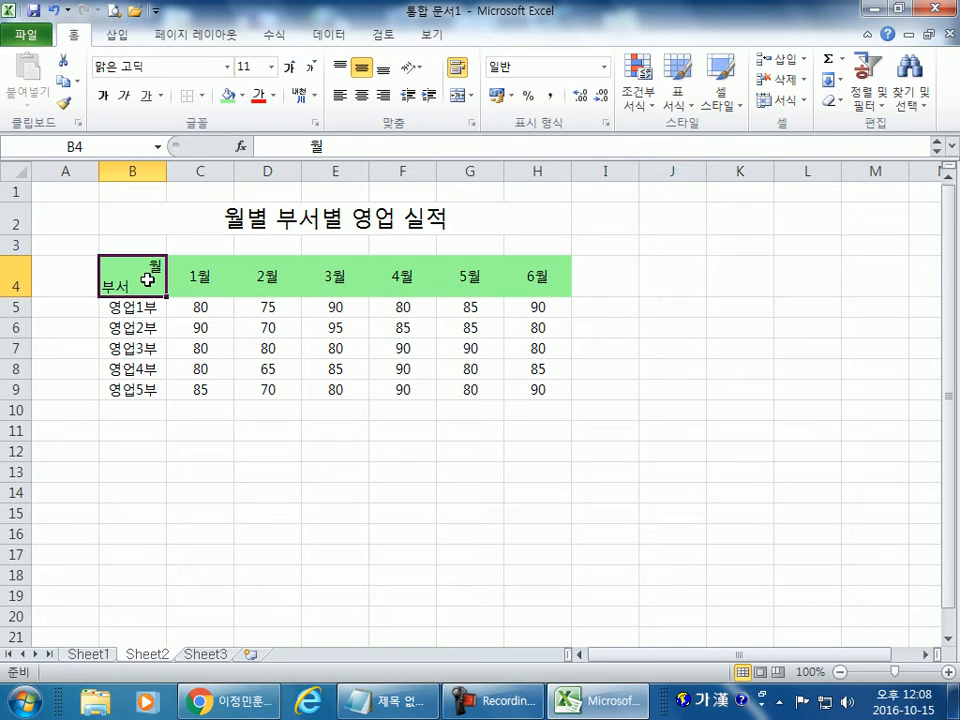
click(249, 228)
drag(140, 280, 491, 281)
Look for the Format Cells command among the cell formatting and context options of cell B4
click(146, 276)
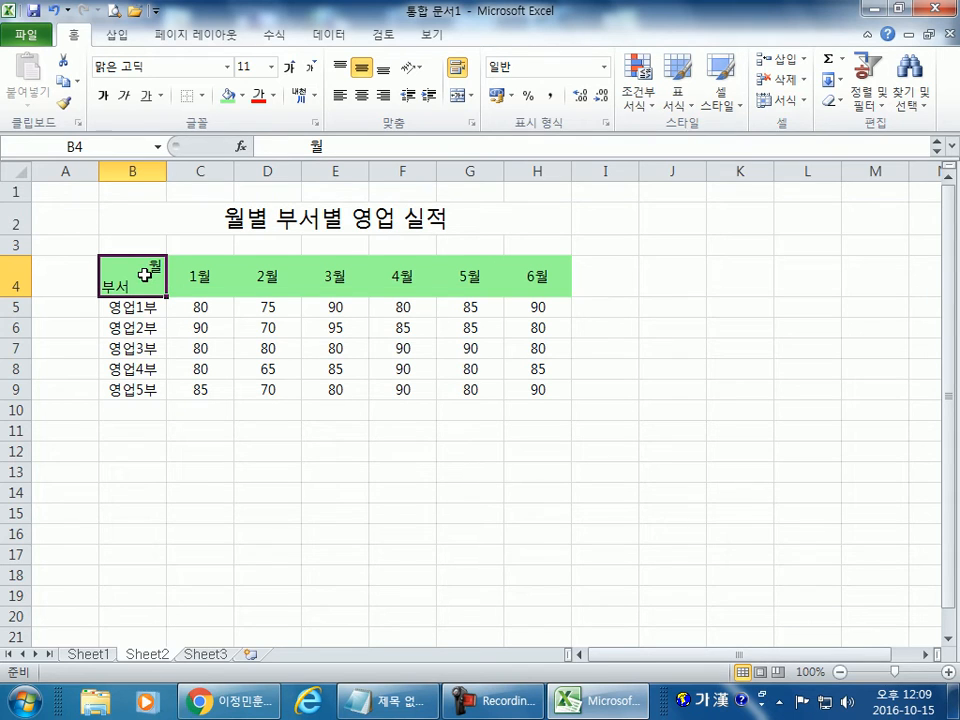
click(780, 102)
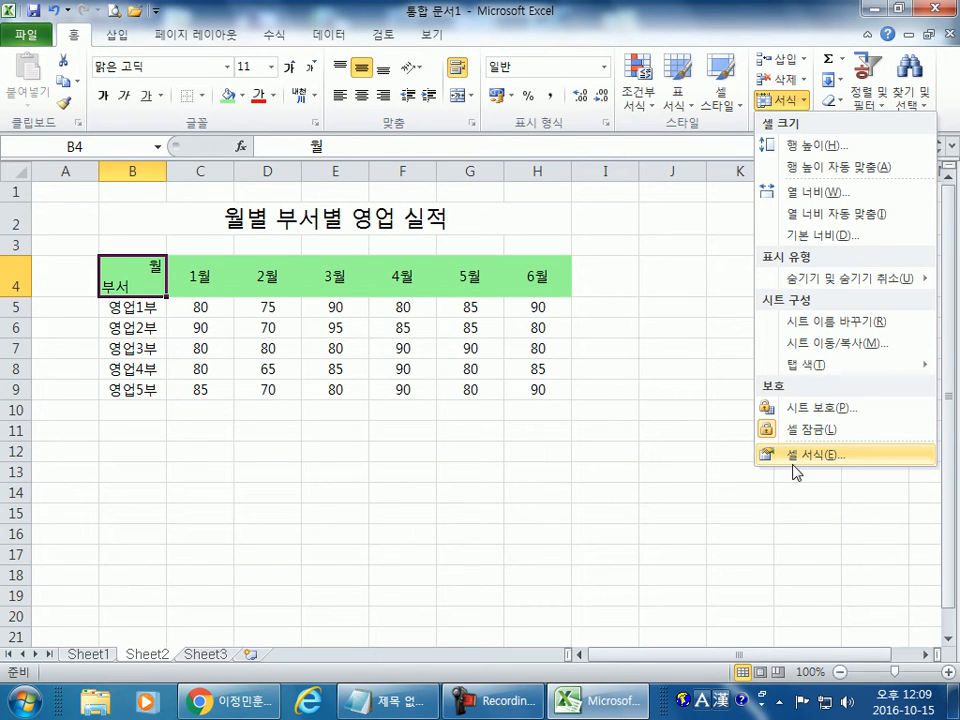
click(126, 272)
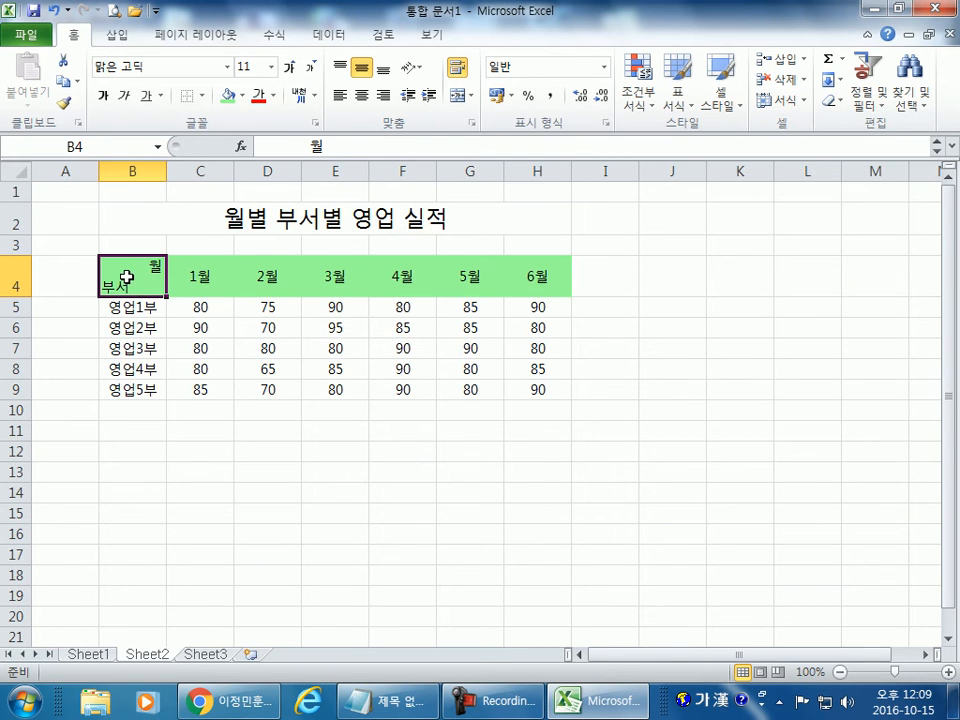
scroll(131, 273, down, 1)
right_click(147, 207)
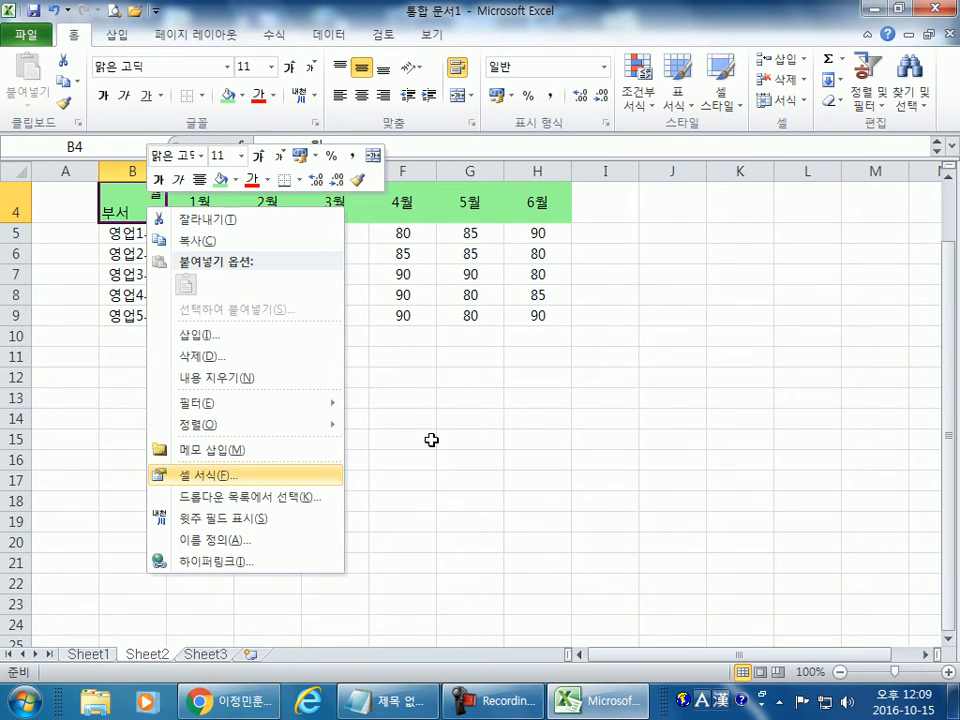
key(Escape)
scroll(350, 420, up, 1)
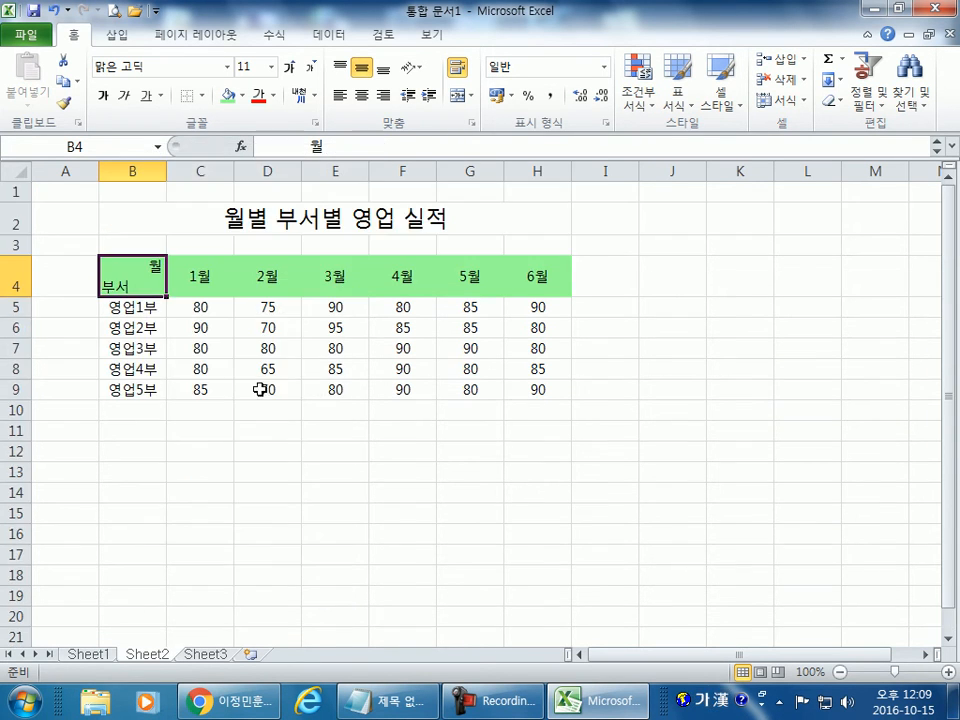
right_click(128, 281)
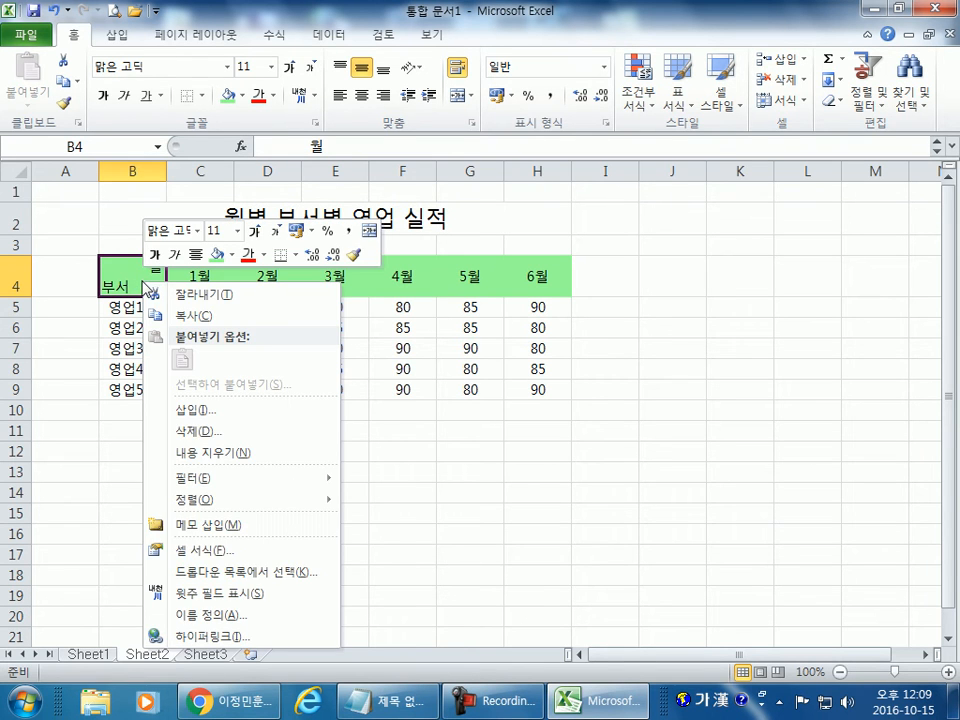
key(Hangul)
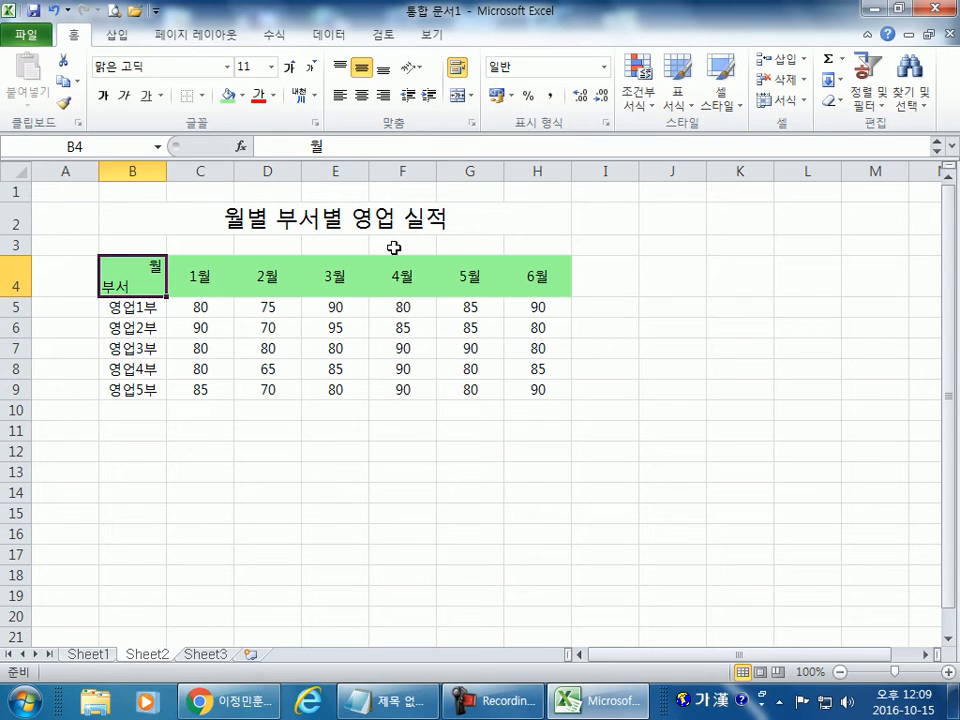
View the number format categories for cell B4 in the Format Cells dialog, closing it without changes
key(ctrl+1)
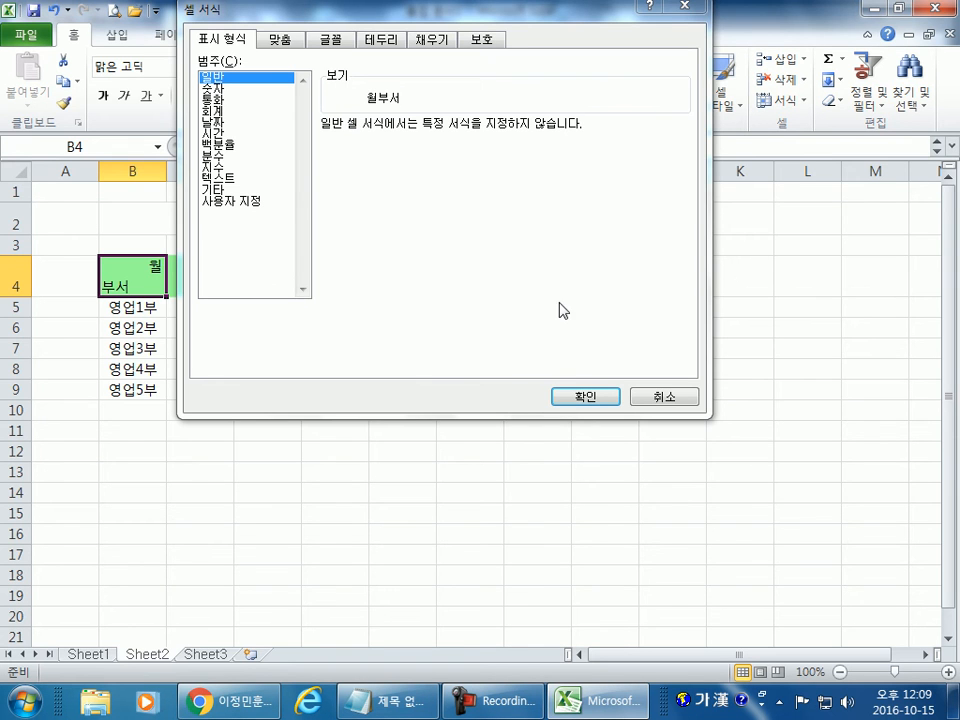
click(652, 397)
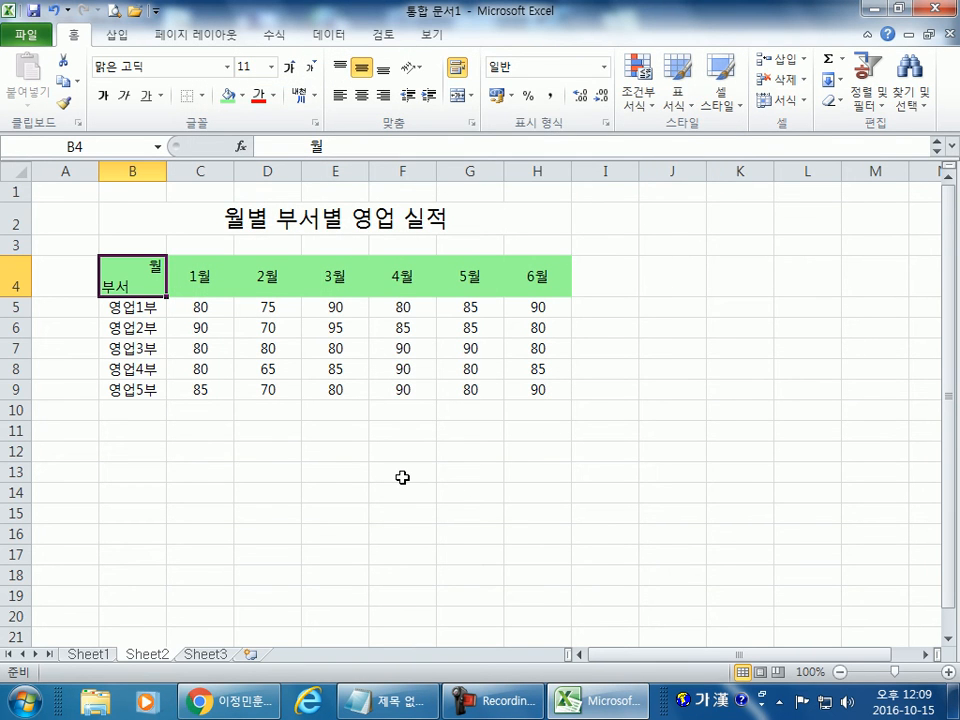
key(ctrl+1)
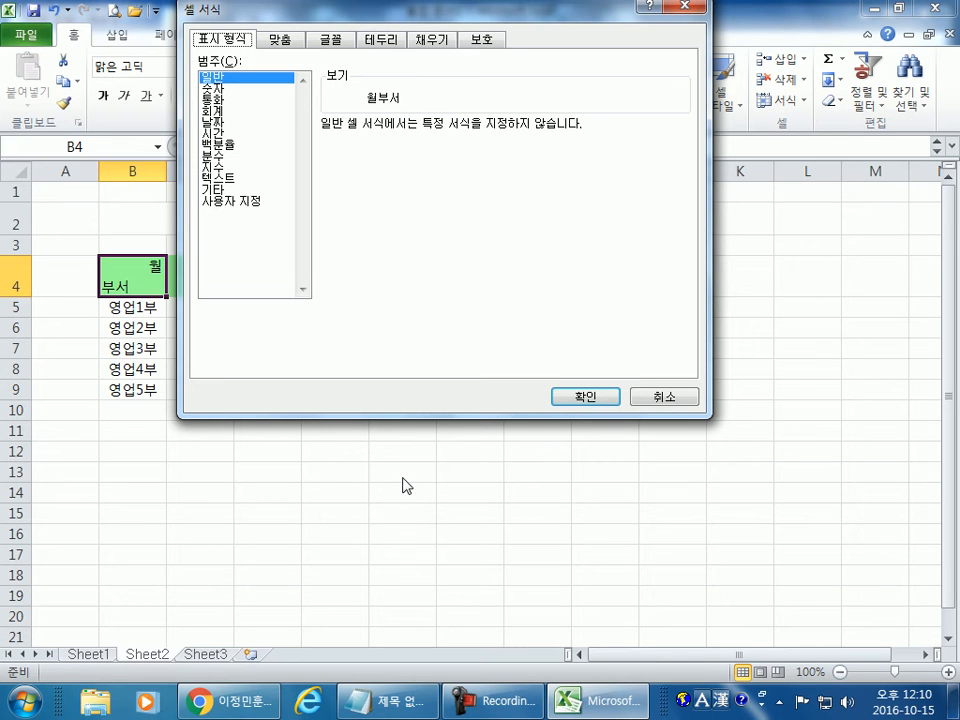
drag(377, 17, 540, 66)
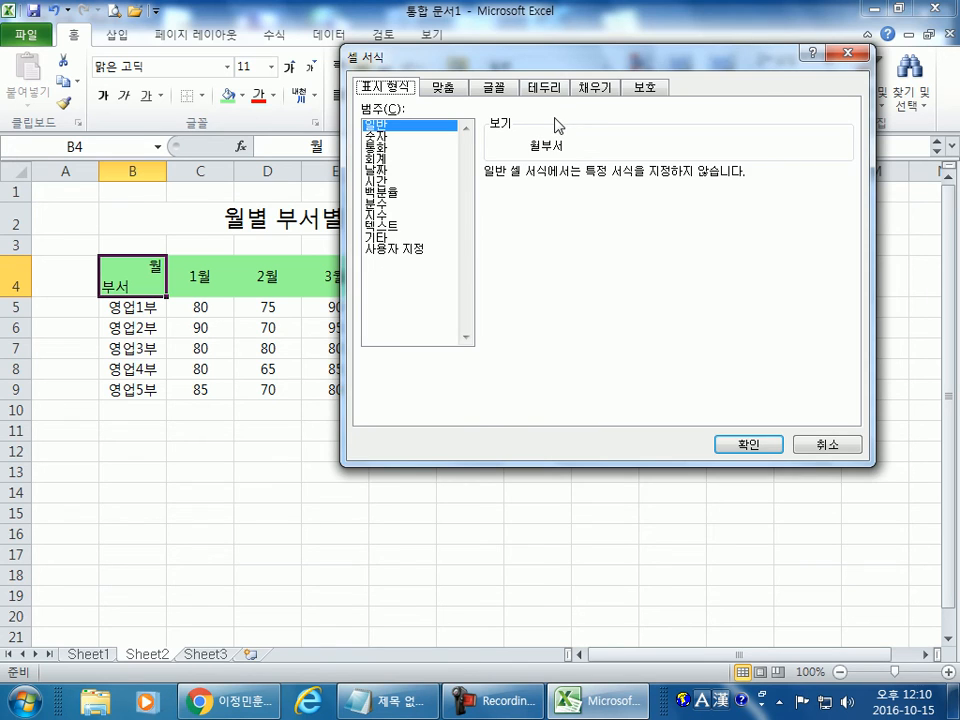
key(Escape)
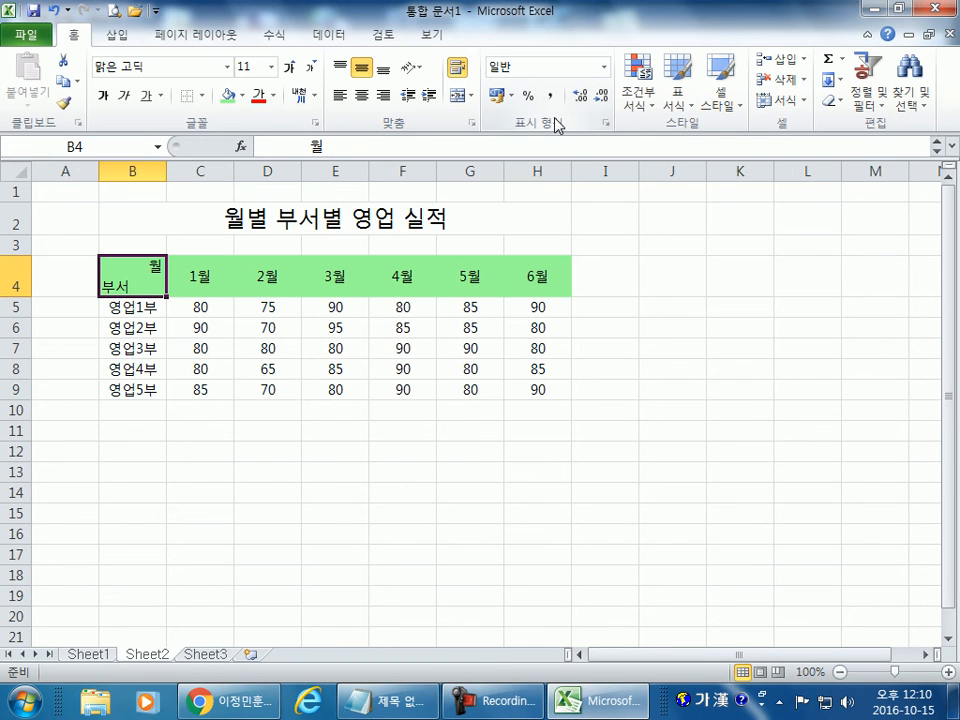
Check which Format Cells settings are offered while editing the text of cell B4, and leave editing without changes
double_click(133, 271)
drag(122, 268, 158, 266)
click(142, 269)
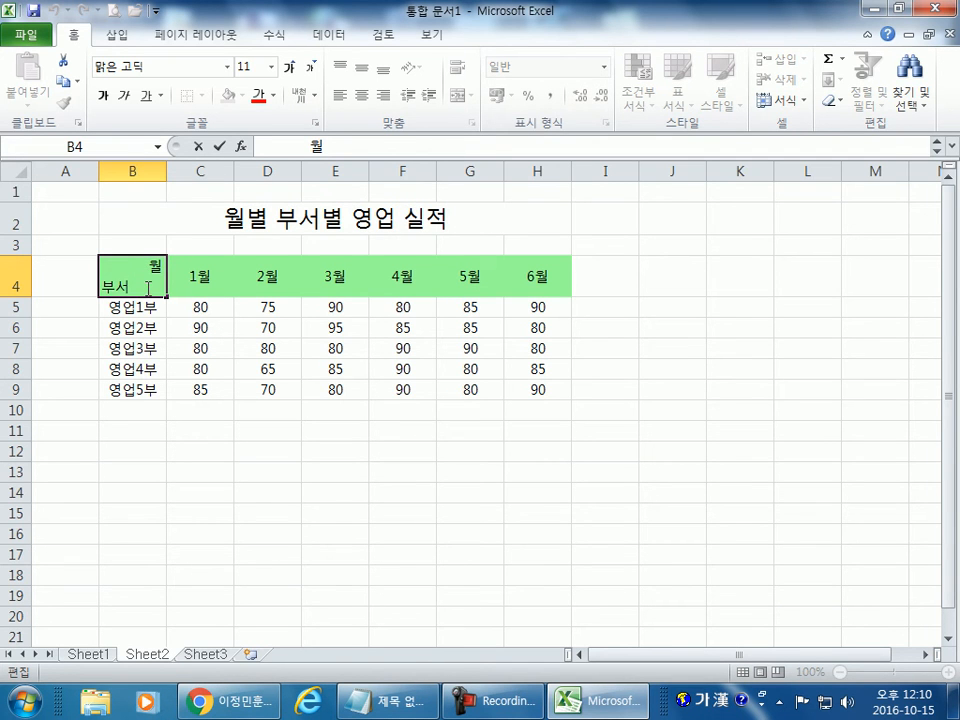
key(Down)
key(ctrl+1)
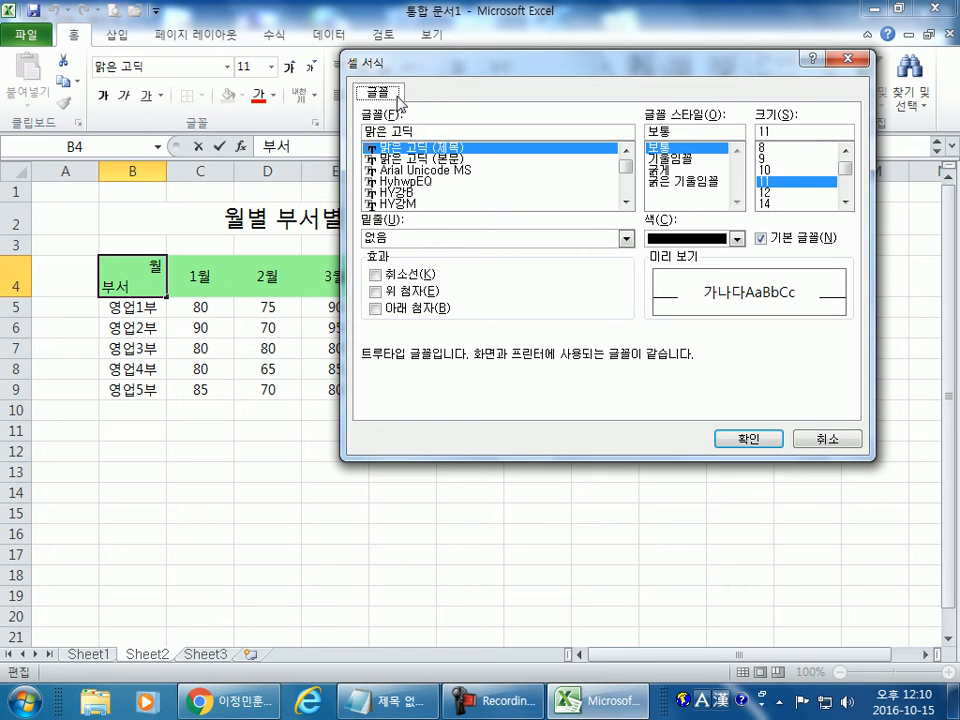
key(Escape)
key(Escape)
click(219, 362)
click(155, 275)
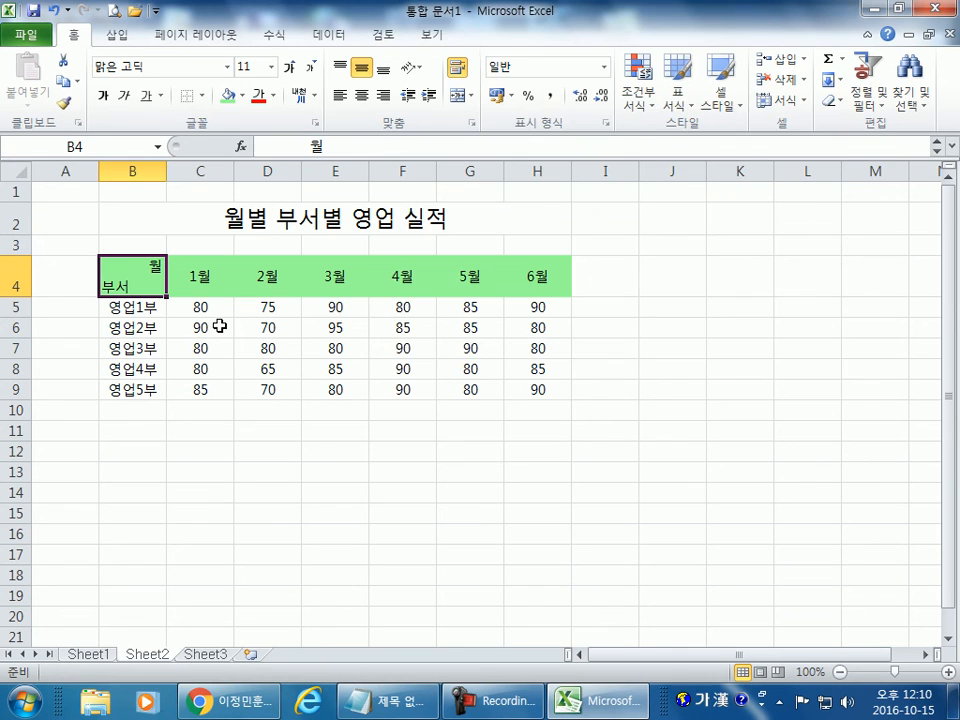
View the number format categories for cell B4 in Format Cells, and switch to Notepad to consult the formatting notes before returning to B4
key(ctrl+1)
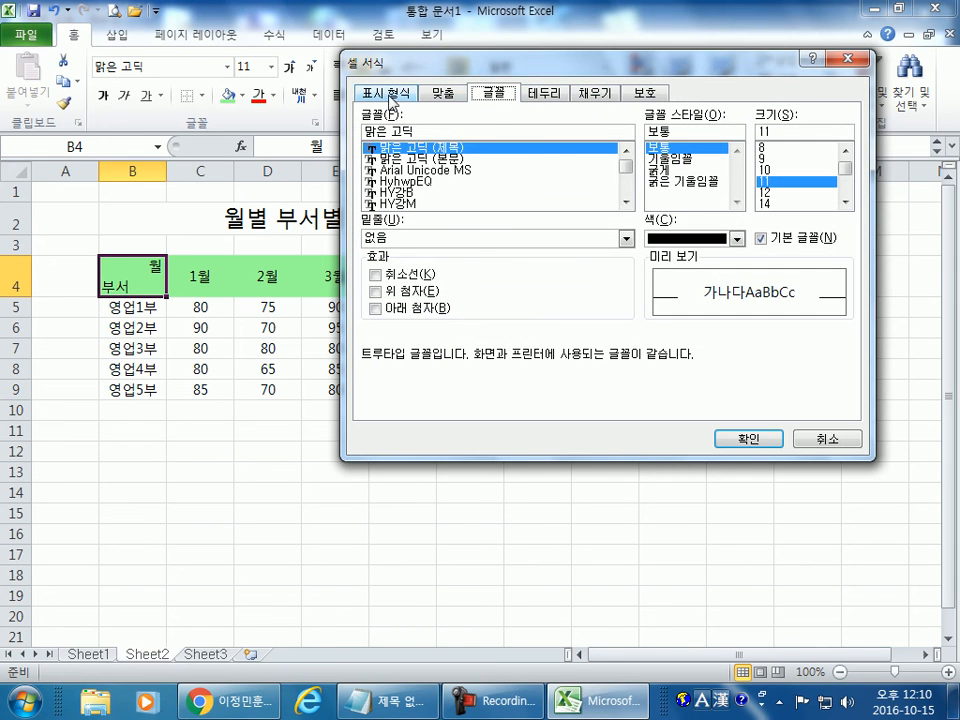
click(389, 95)
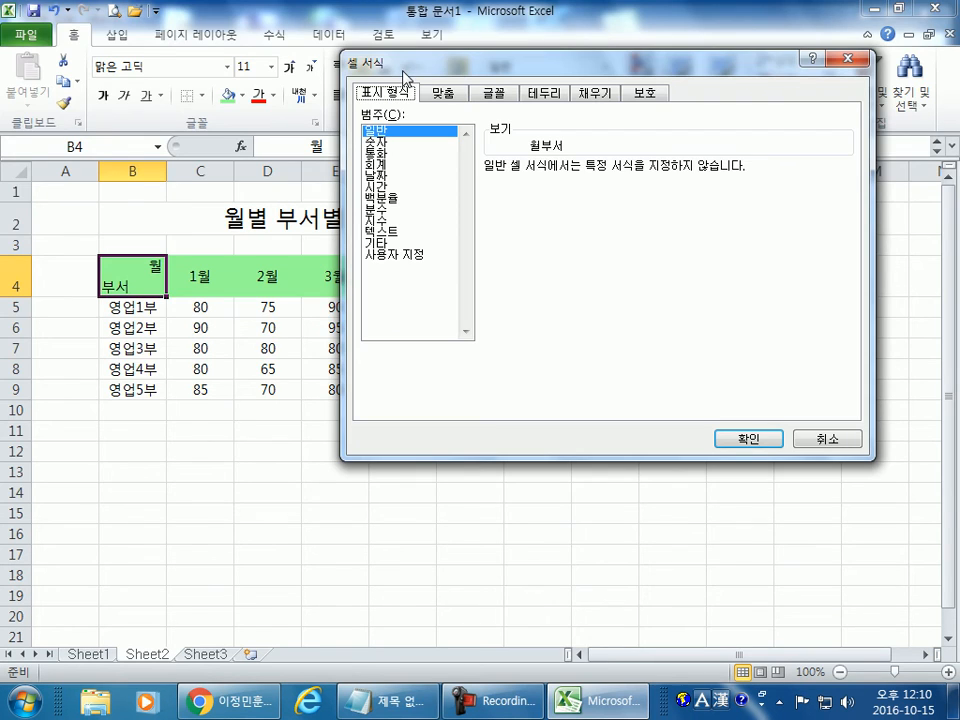
key(alt+Tab)
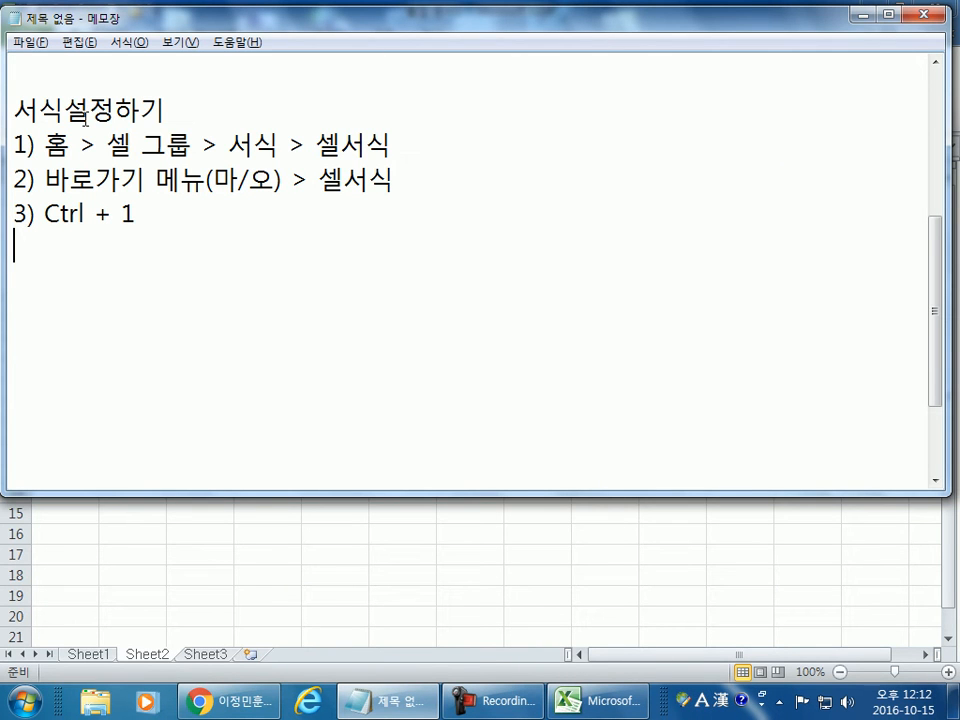
drag(168, 12, 639, 259)
click(136, 280)
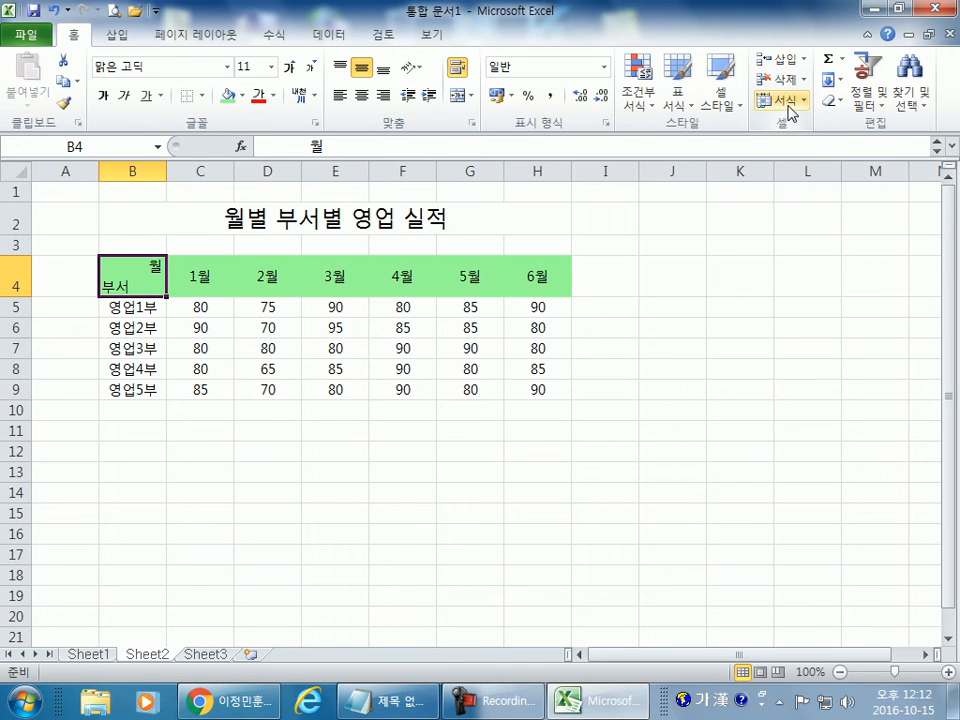
Check each of the three noted ways to open Format Cells for cell B4, closing the dialog without changes every time
click(790, 110)
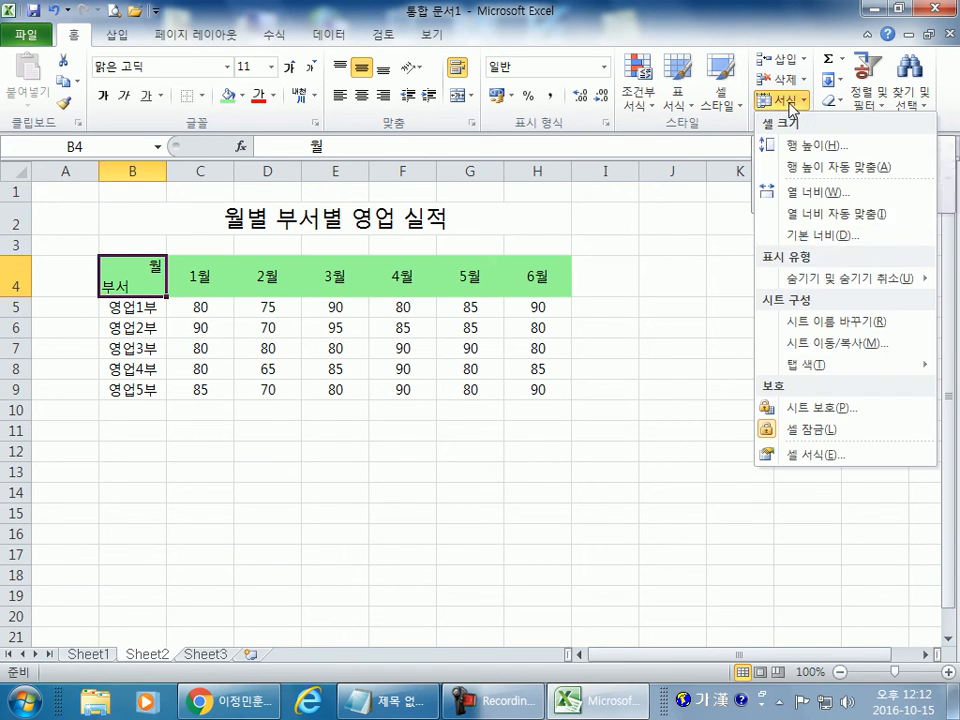
click(798, 462)
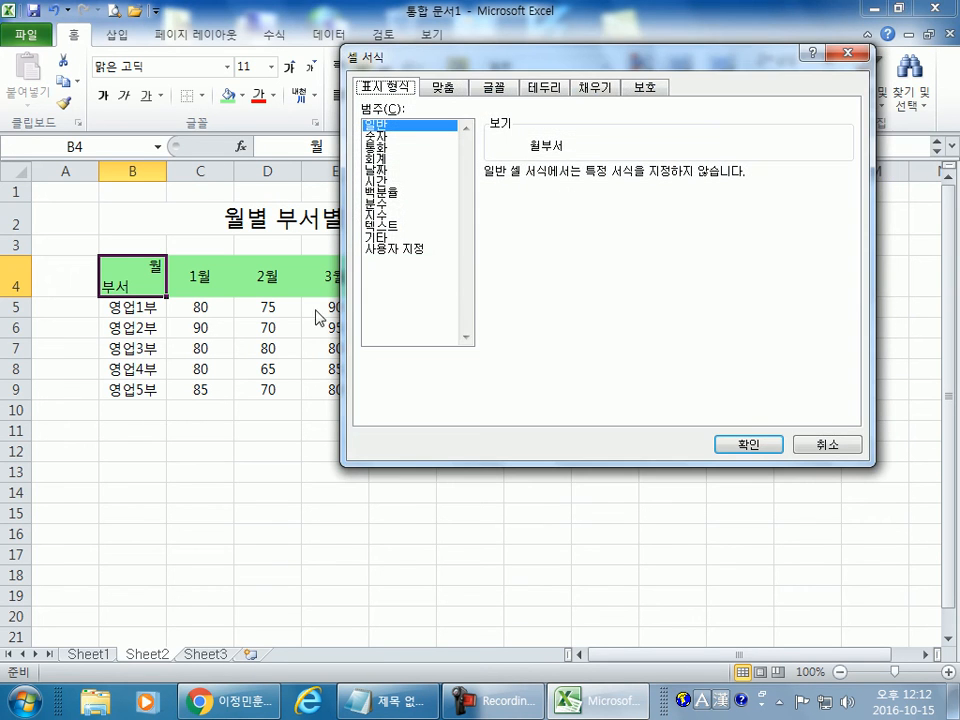
key(Escape)
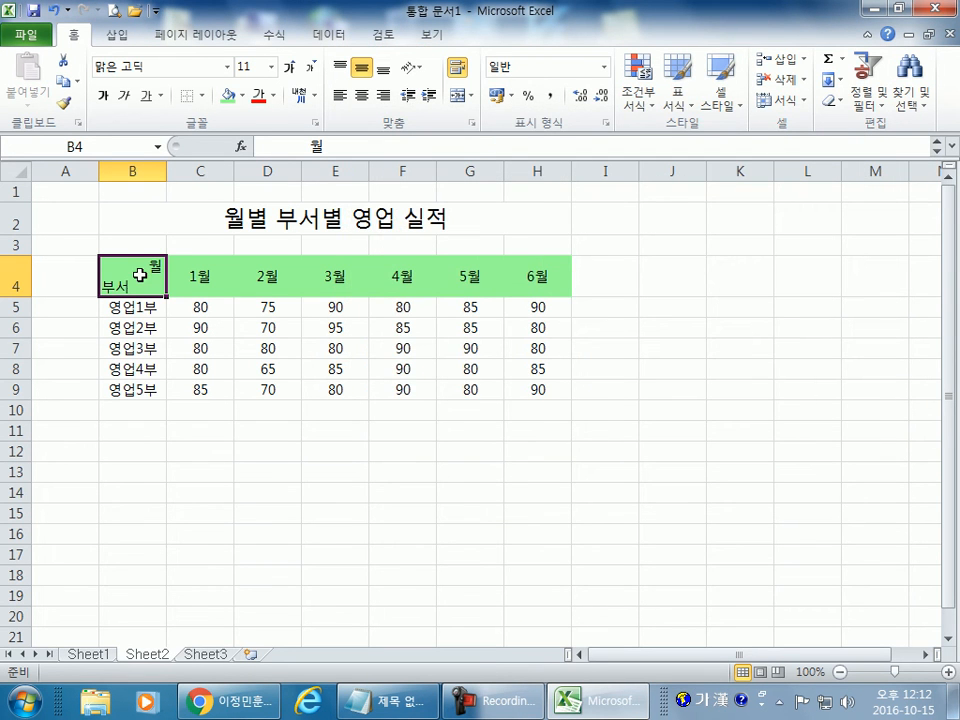
scroll(140, 300, down, 1)
right_click(148, 214)
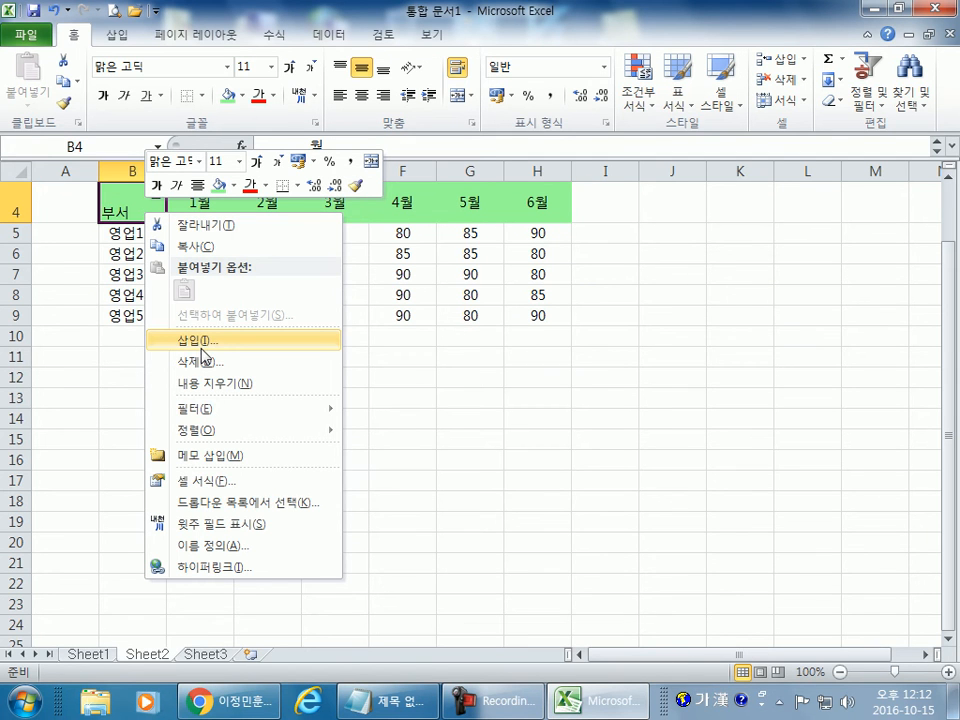
click(205, 487)
key(Escape)
scroll(170, 257, up, 1)
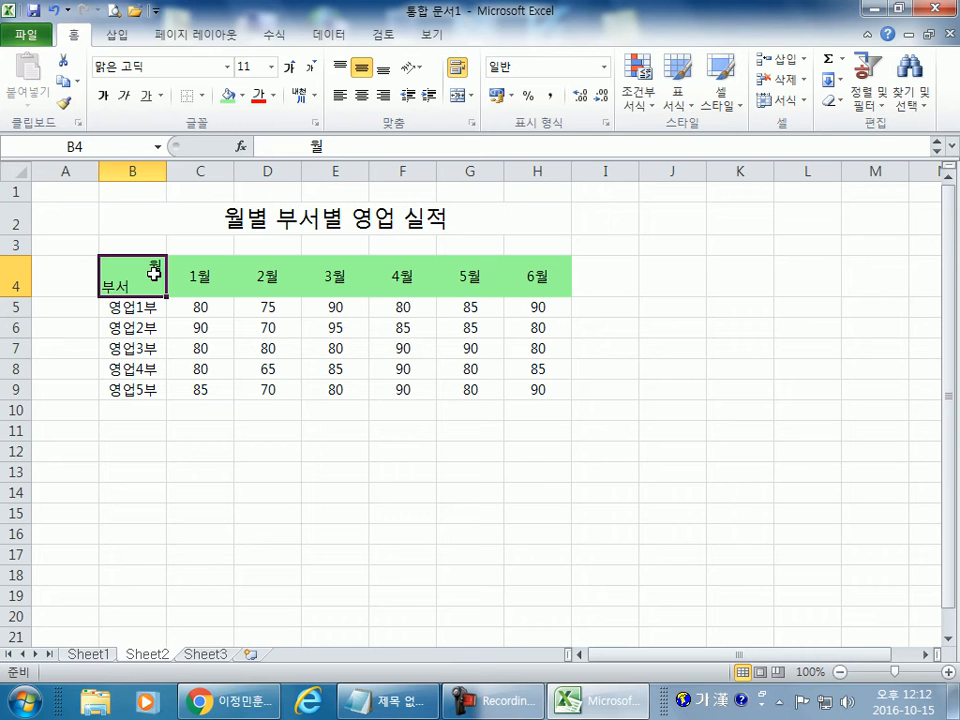
key(ctrl+1)
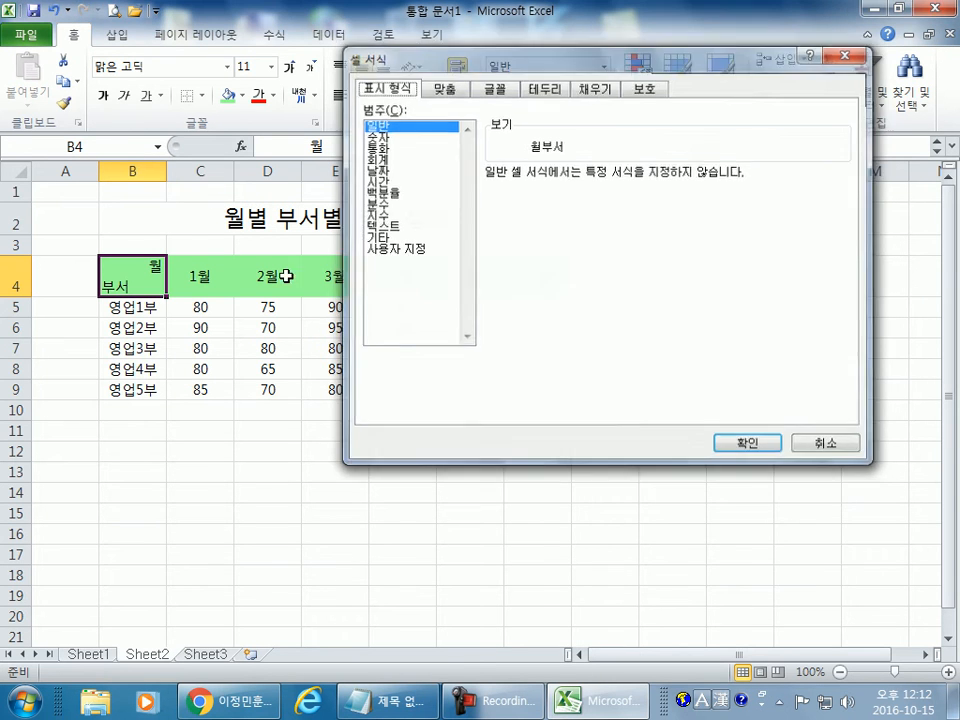
key(Escape)
Switch to Notepad and review the notes on opening Format Cells, highlighting the line "3) Ctrl + 1"
key(alt+Tab)
drag(553, 248, 483, 84)
drag(563, 292, 414, 282)
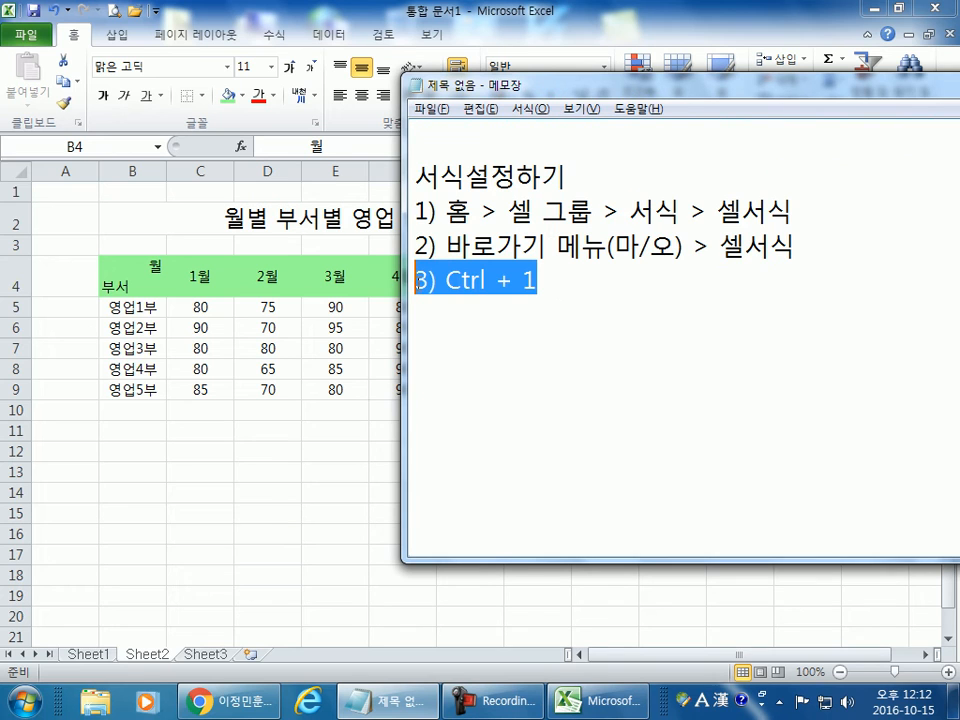
click(441, 316)
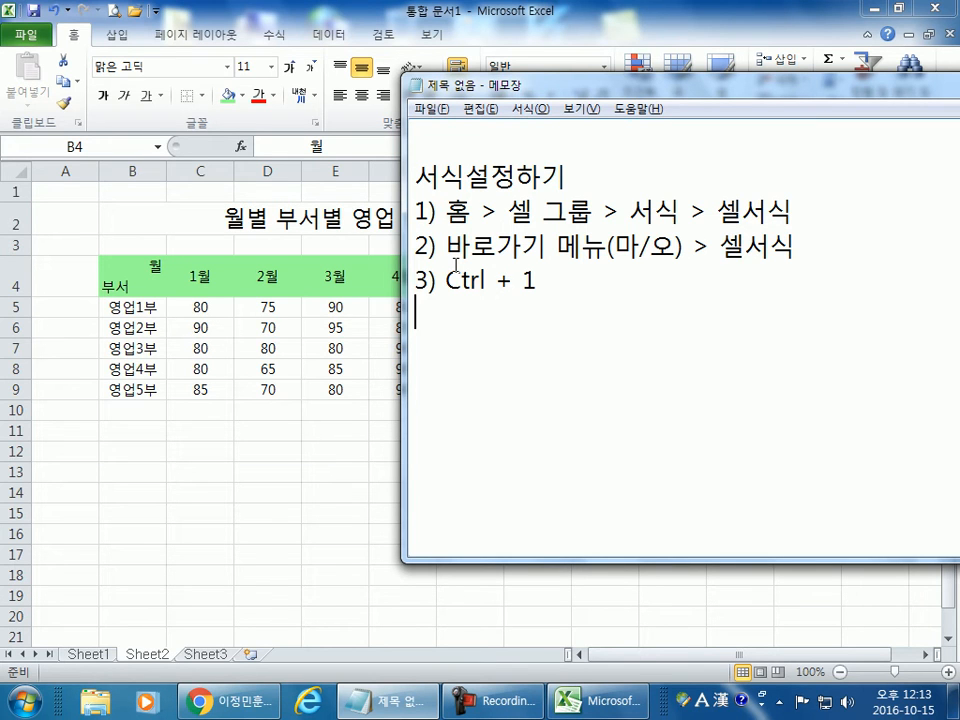
Return to Excel and unmerge the title across B2:H2, restoring Merge & Center on it
click(223, 229)
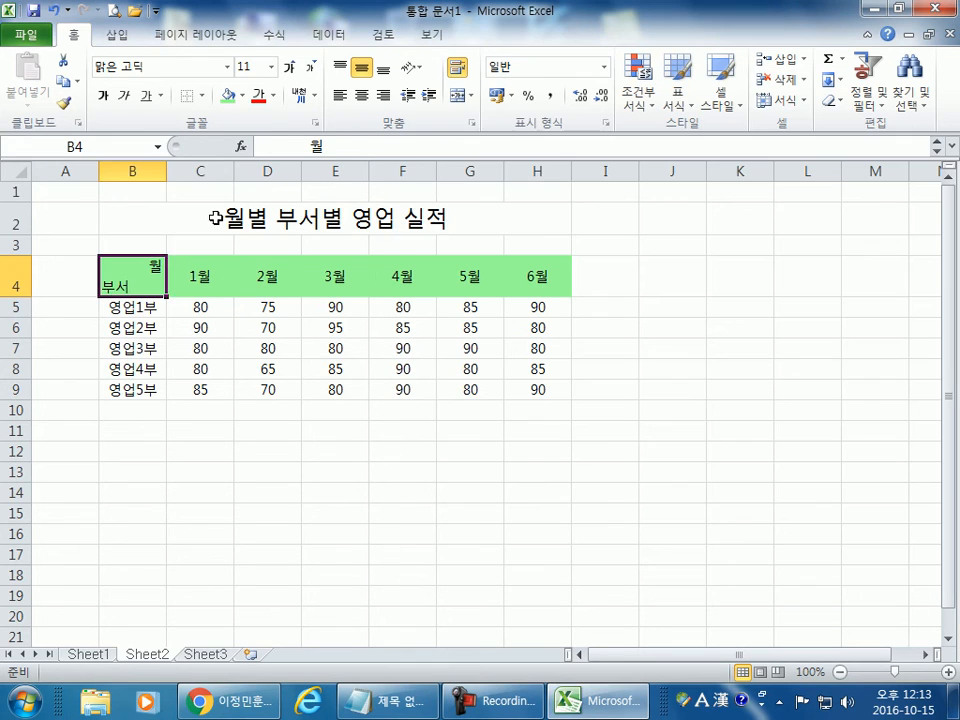
click(463, 96)
click(463, 96)
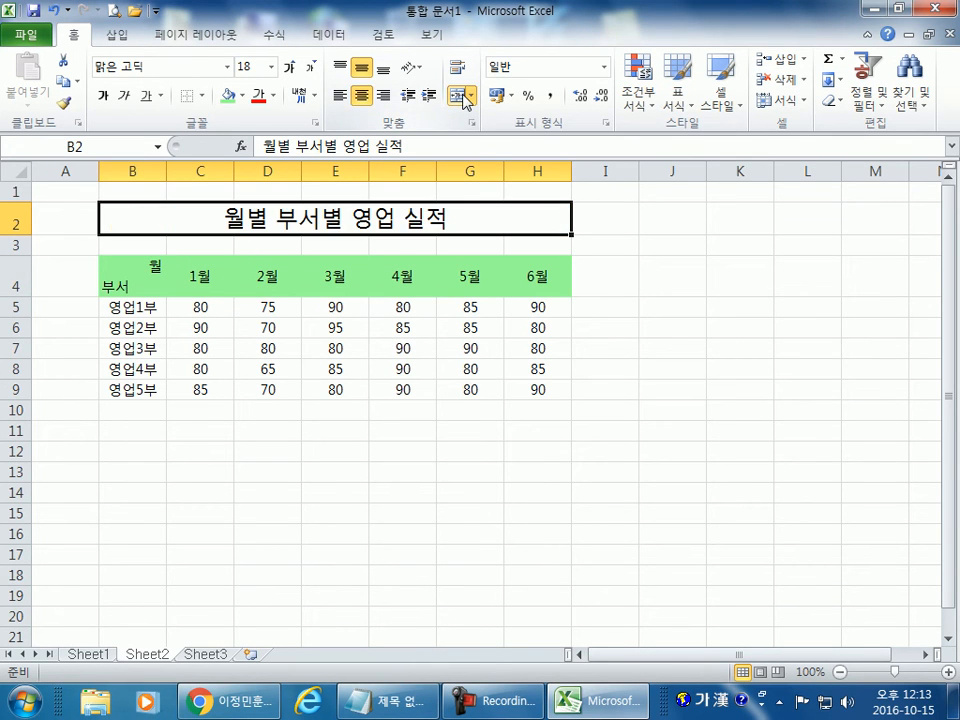
Set the font size of the title in B2 to 11 and increase it stepwise to 14
click(271, 67)
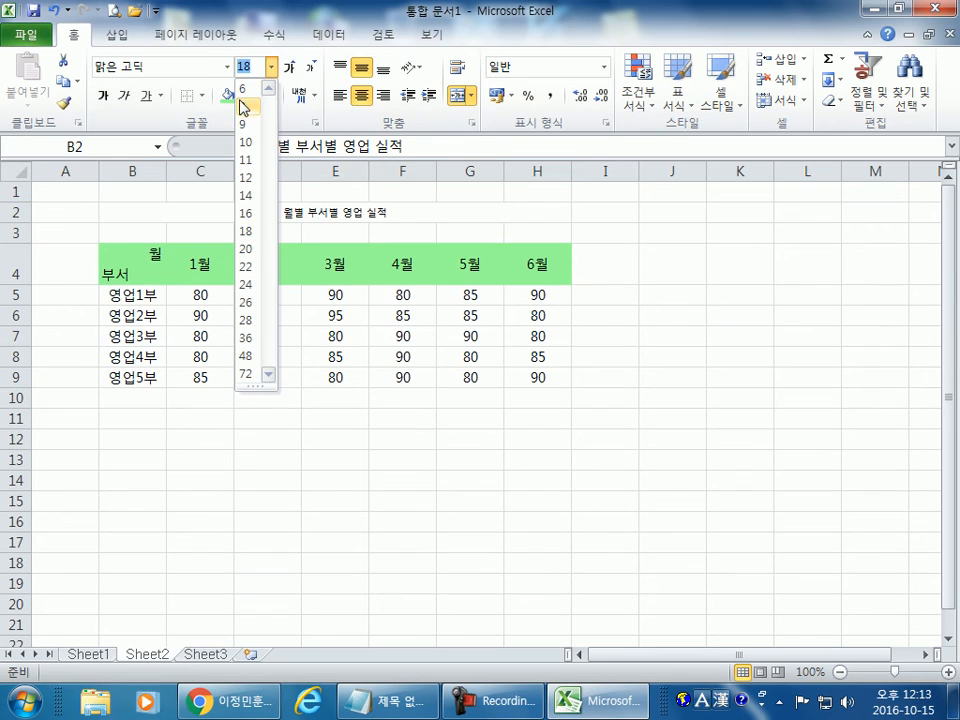
click(247, 159)
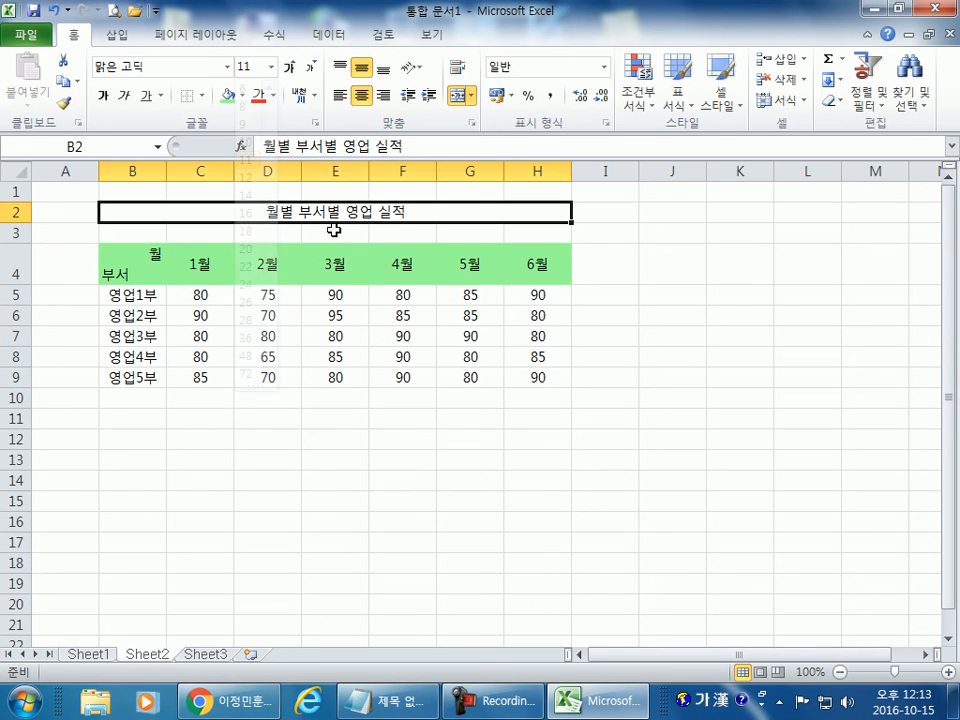
click(288, 67)
click(288, 67)
click(271, 67)
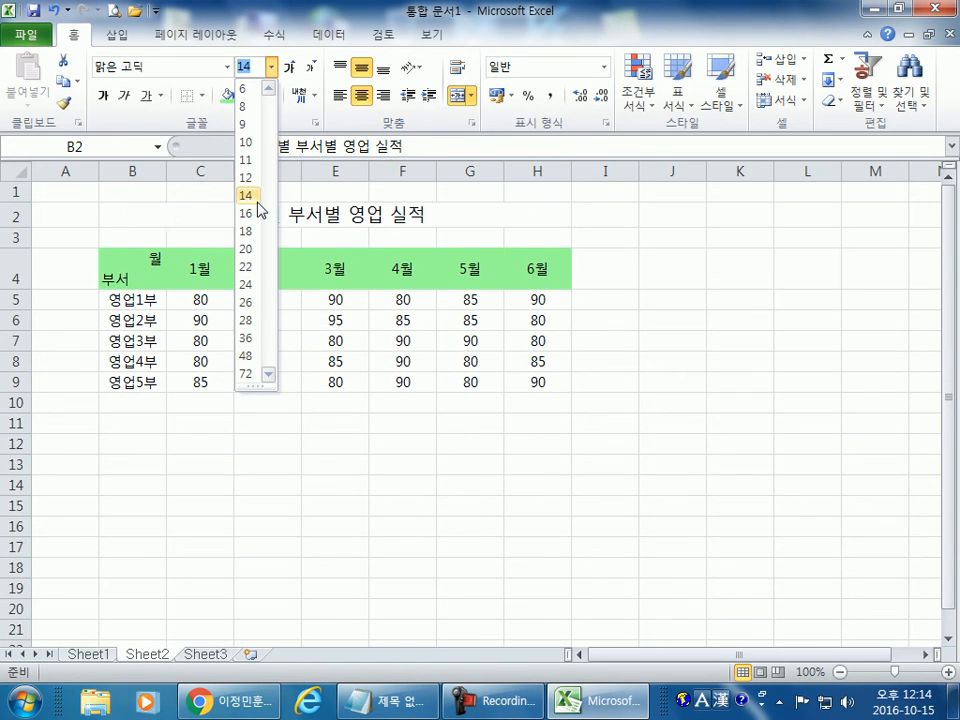
Enlarge the title's font size from 14 by eight successive size increments
click(289, 68)
click(289, 68)
click(289, 68)
click(289, 68)
click(289, 68)
click(289, 68)
click(289, 68)
click(289, 68)
Reduce the title's font size stepwise to 18
click(309, 70)
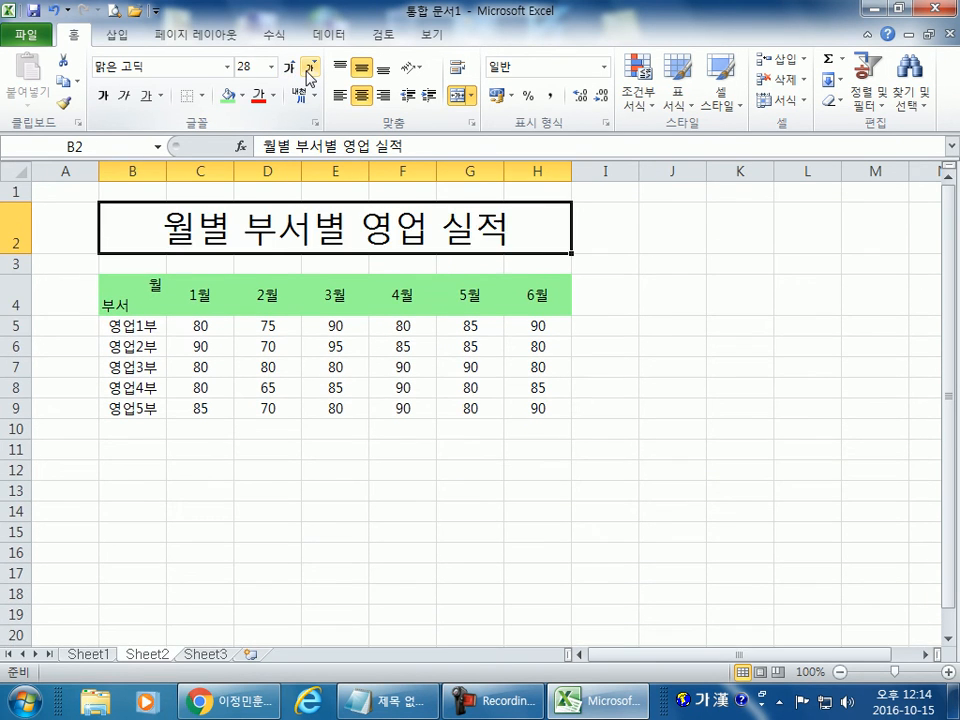
click(309, 70)
click(309, 70)
click(309, 70)
click(309, 70)
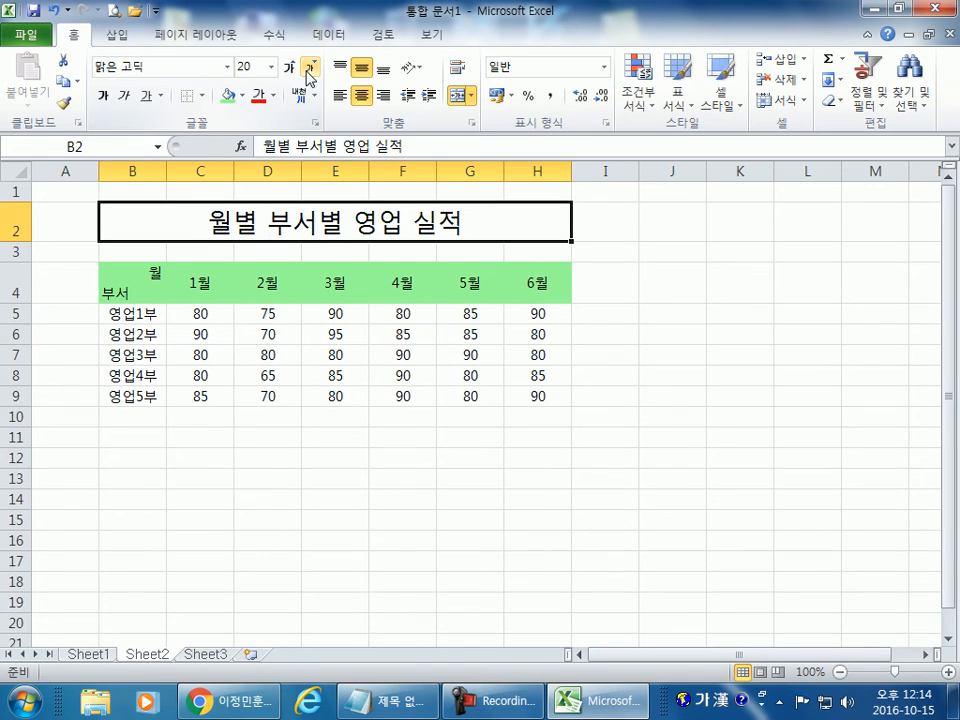
click(309, 70)
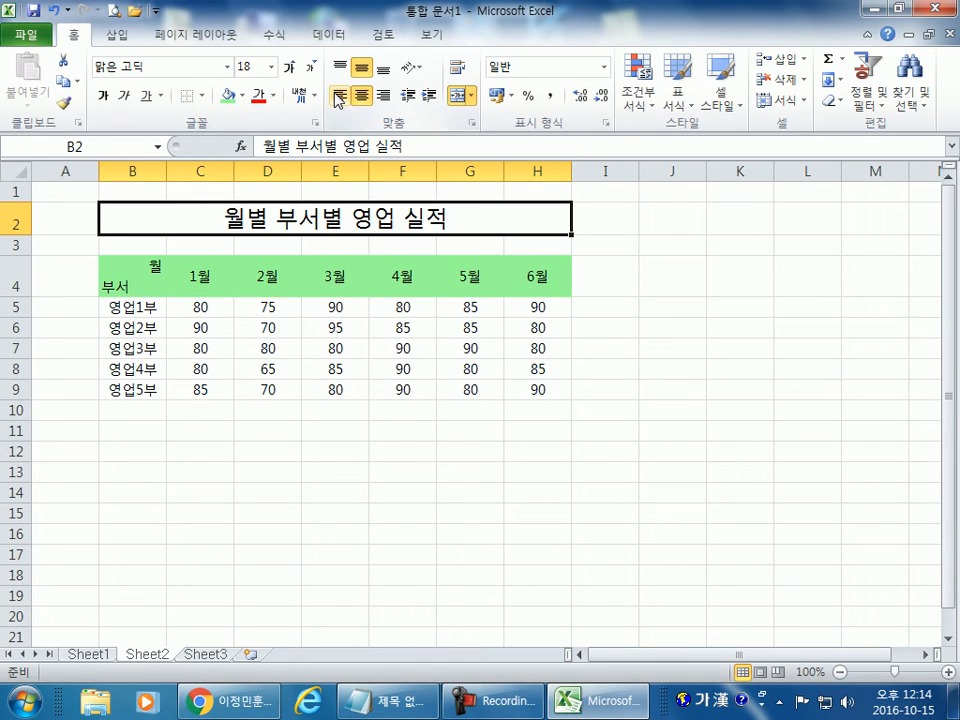
Try red and yellow font colours on the title in B2, and return it to the automatic colour
click(258, 96)
click(273, 96)
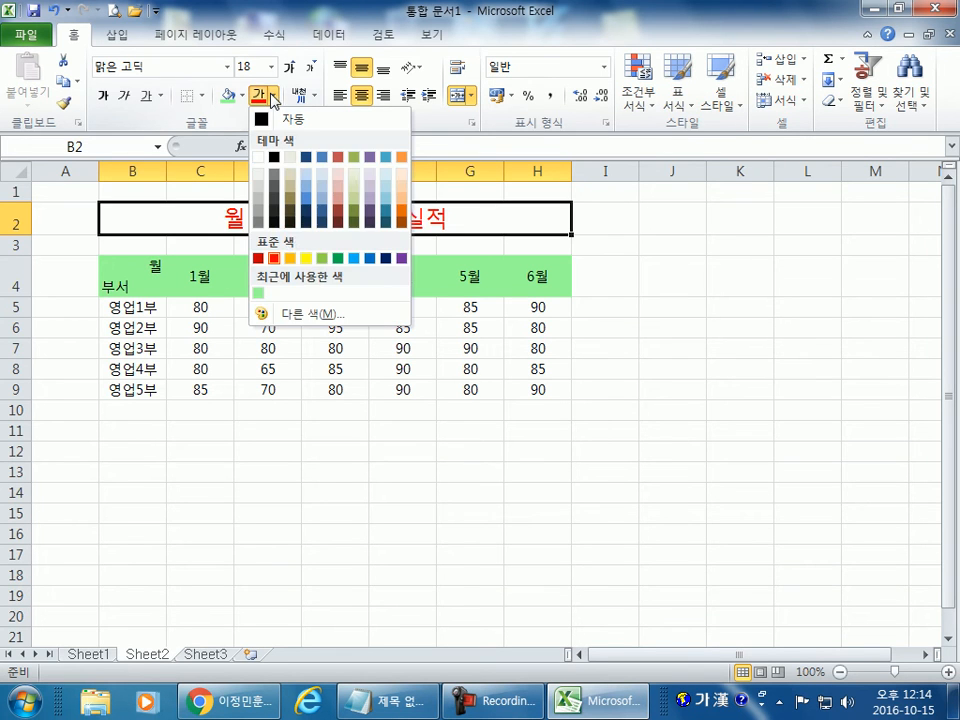
click(306, 258)
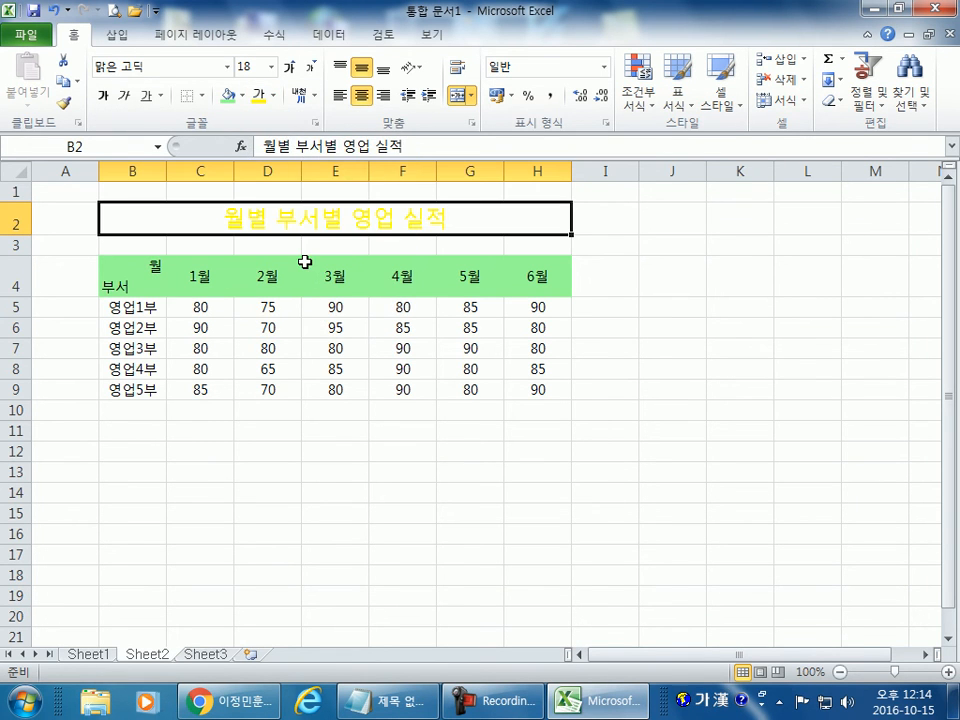
click(273, 96)
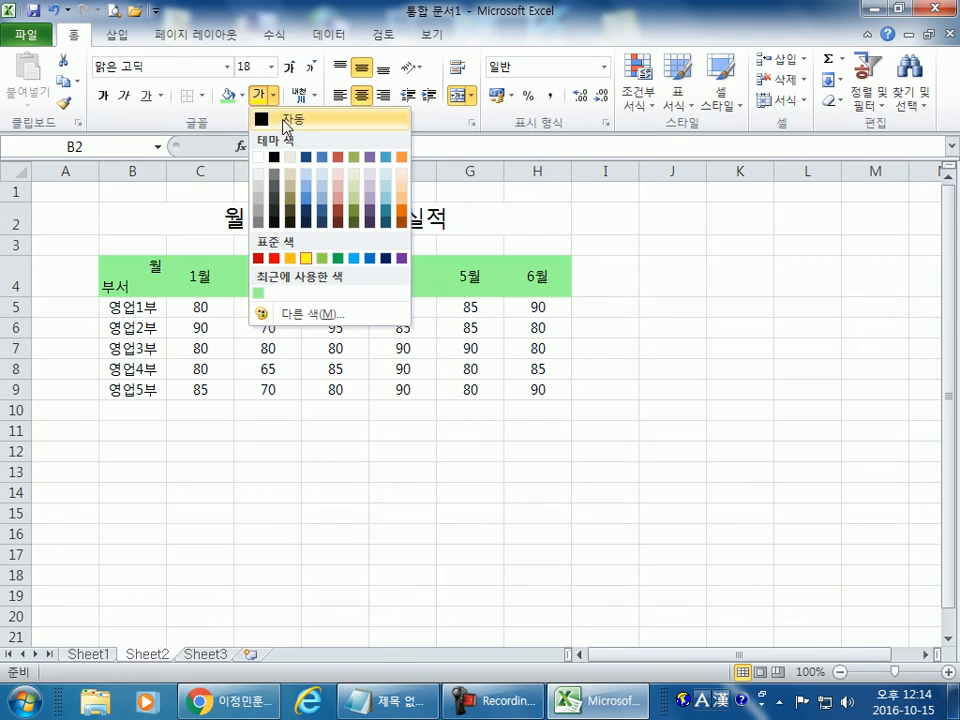
click(286, 124)
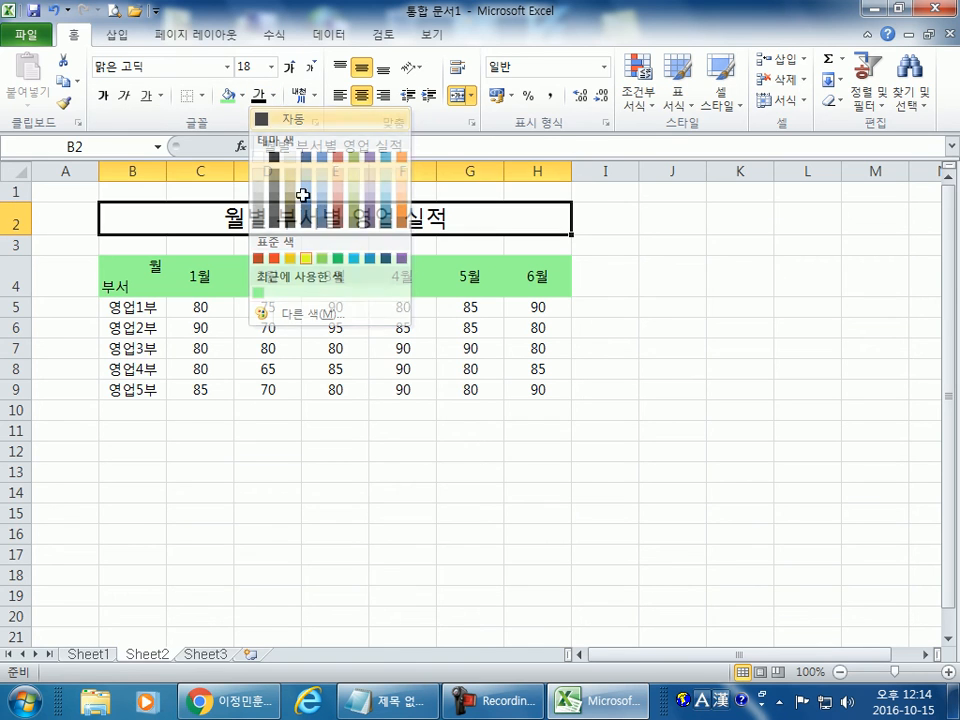
Try yellow and red fills on the title cell B2, and set it back to no fill
click(242, 96)
click(277, 236)
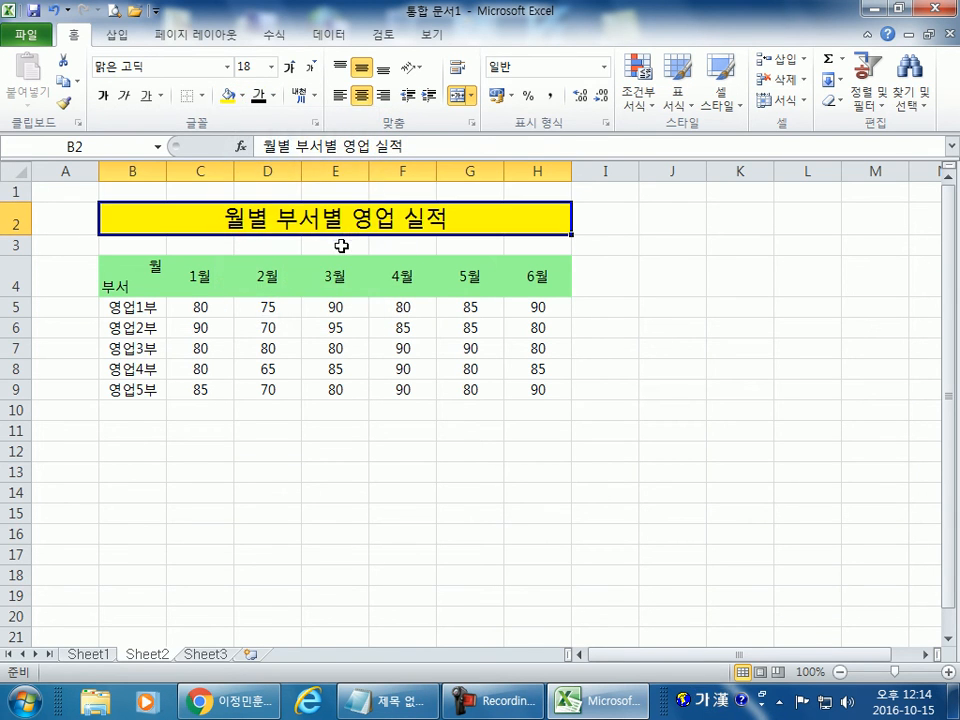
click(242, 96)
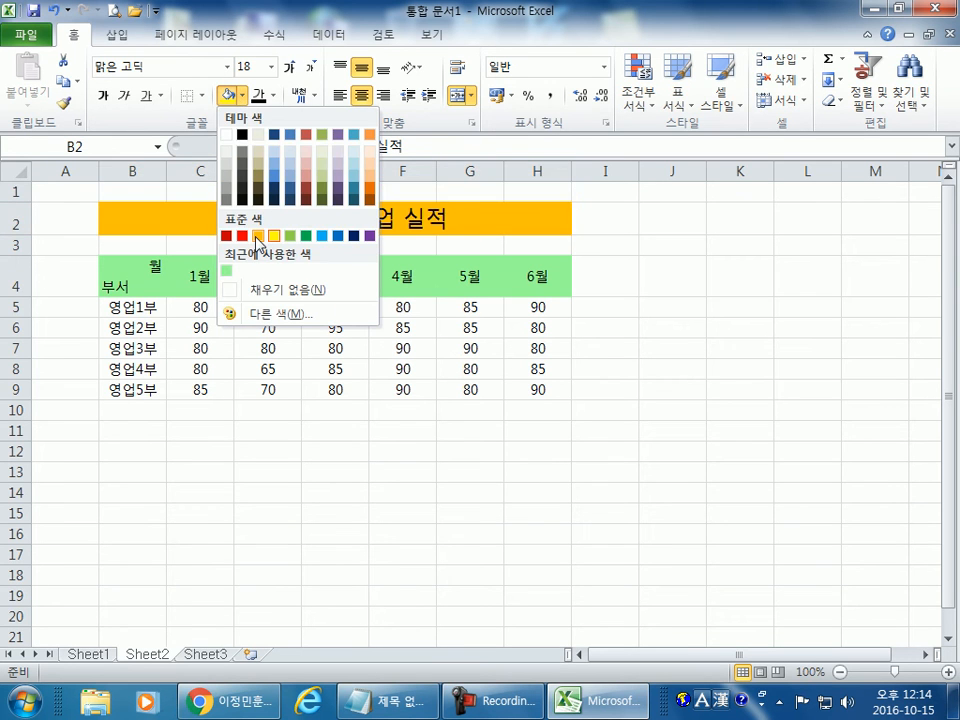
click(242, 236)
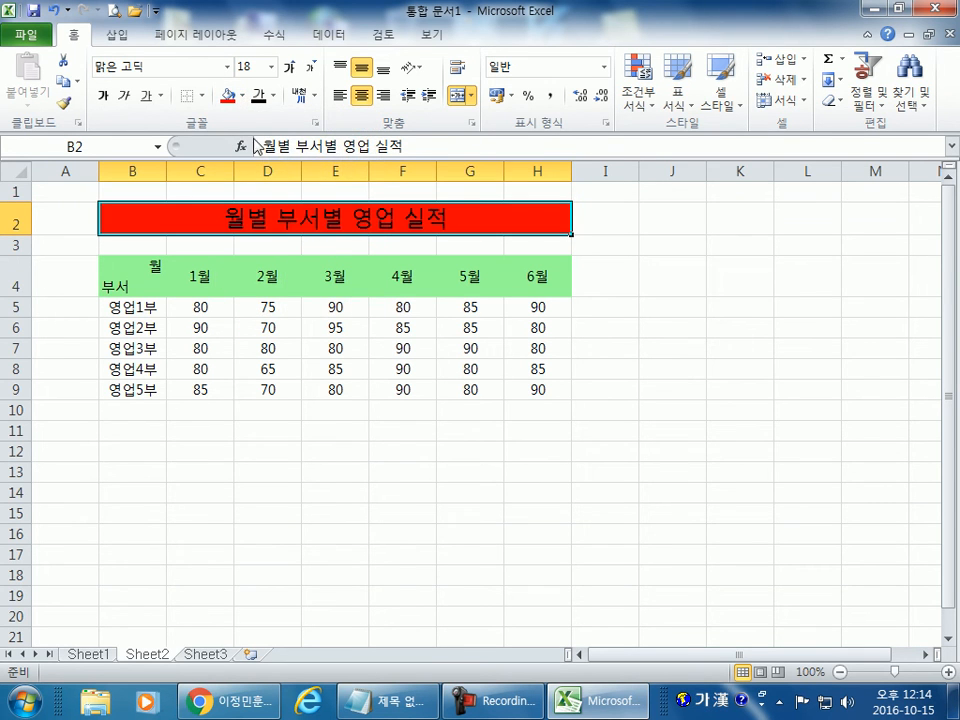
click(242, 96)
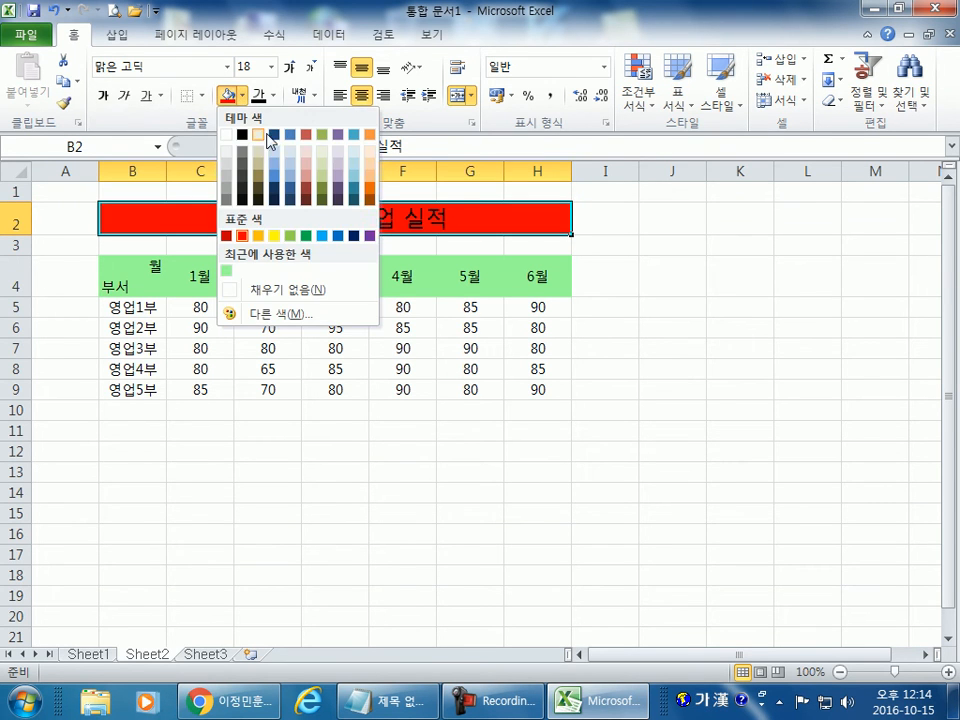
click(263, 293)
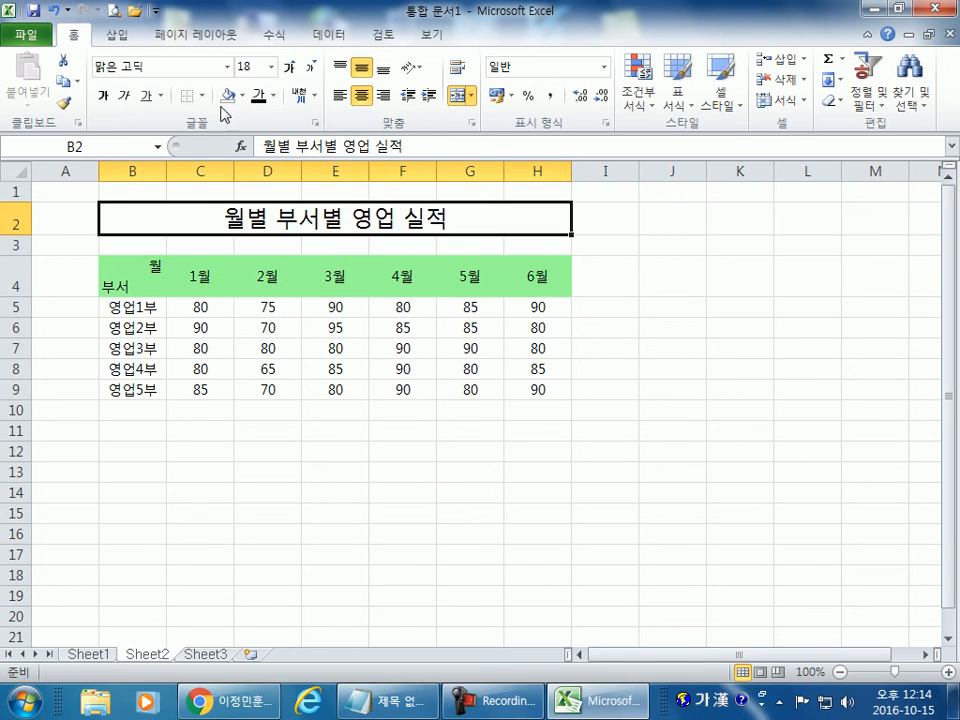
Try the HY견고딕 font on the title in B2, and replace it with HY목각파임B
click(228, 68)
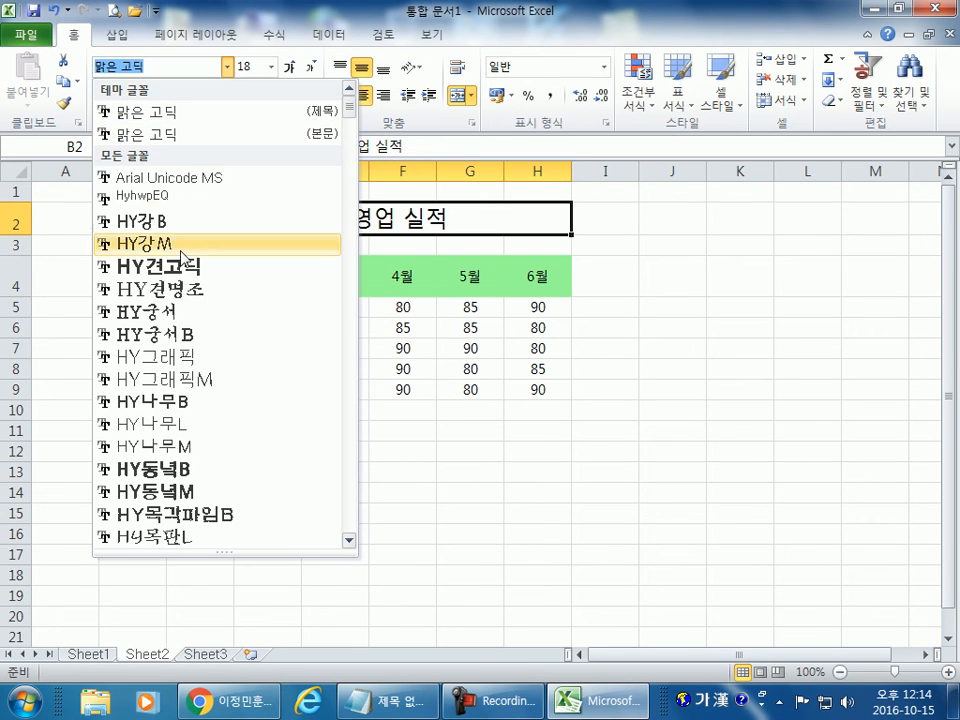
click(160, 266)
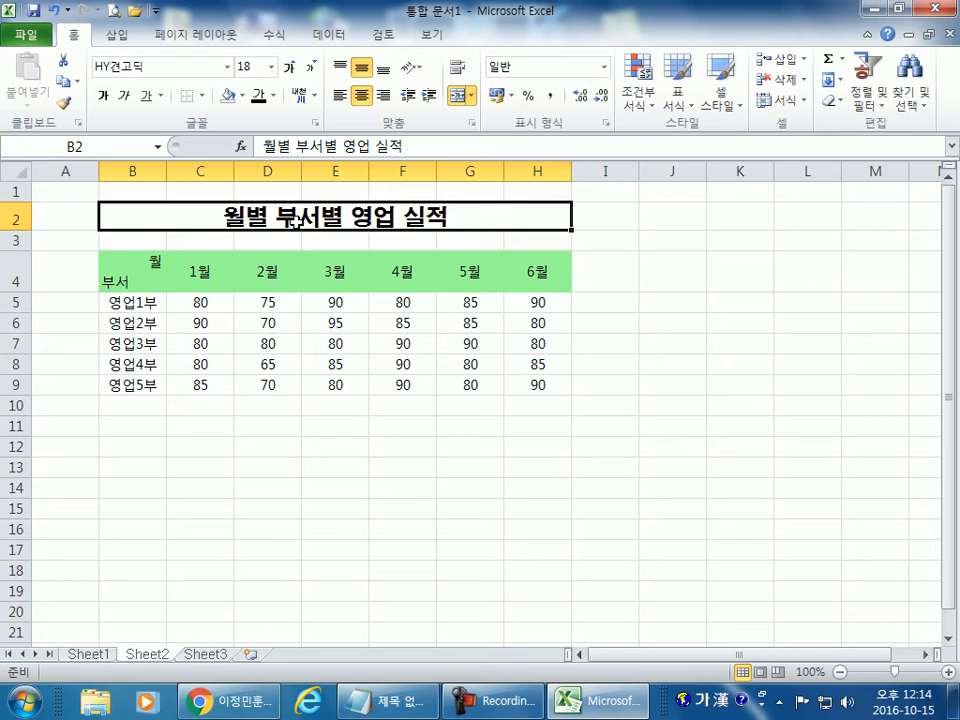
click(227, 66)
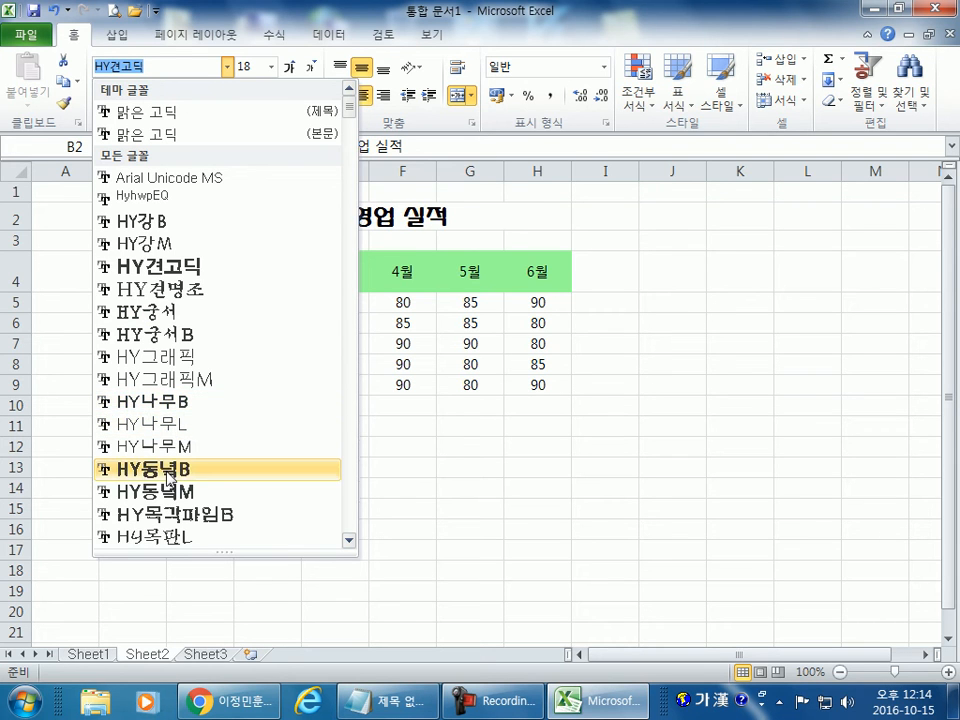
scroll(189, 454, down, 3)
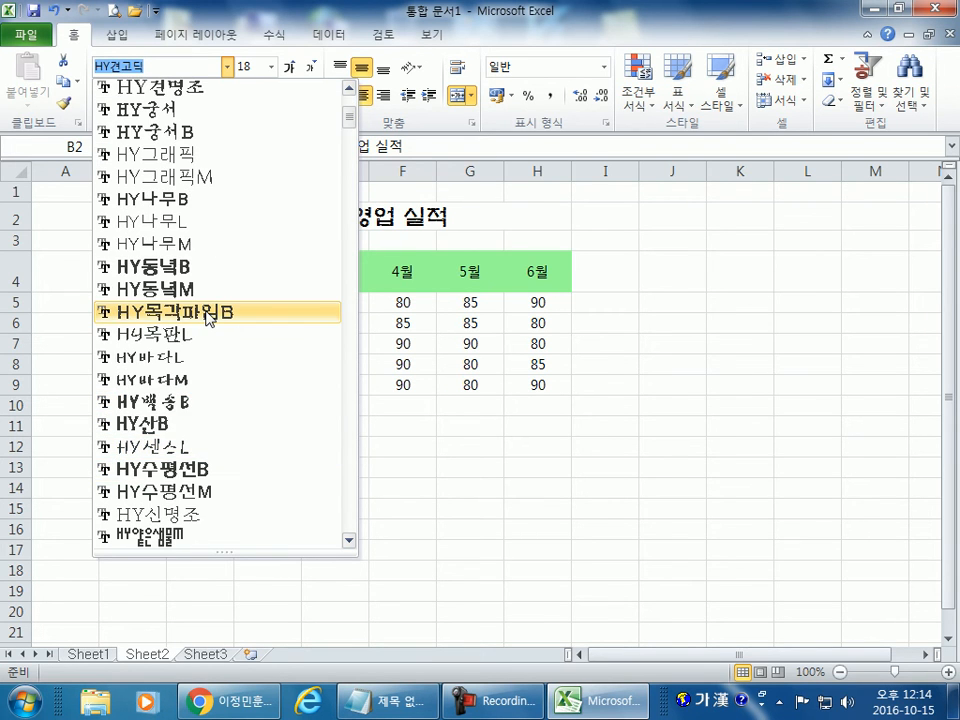
click(209, 317)
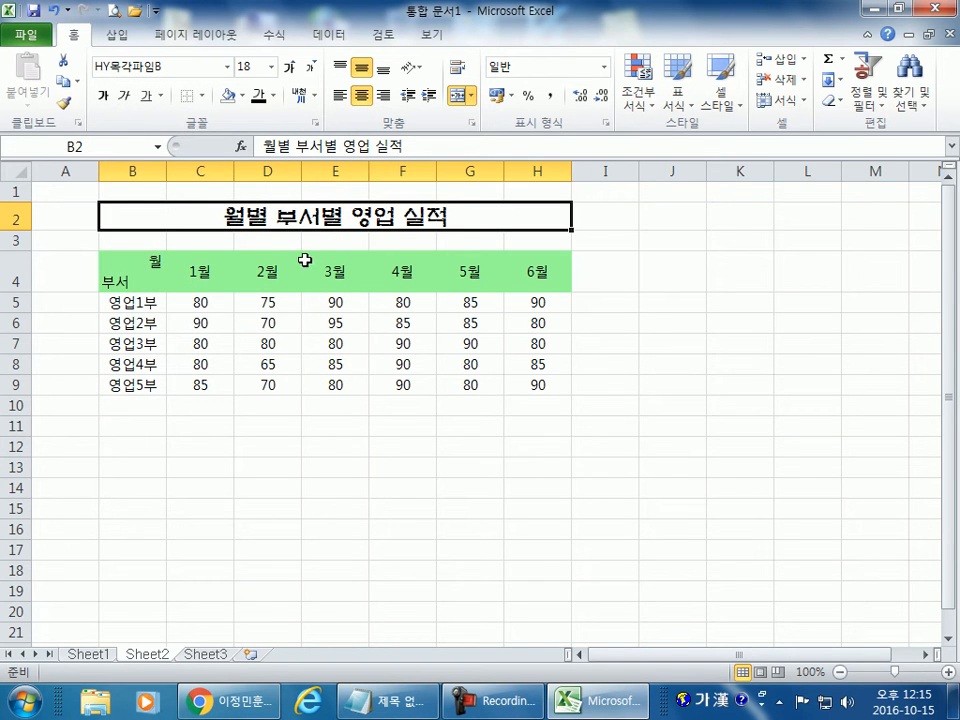
Set the title in B2 to the 맑은 고딕 font
click(227, 67)
scroll(185, 450, down, 8)
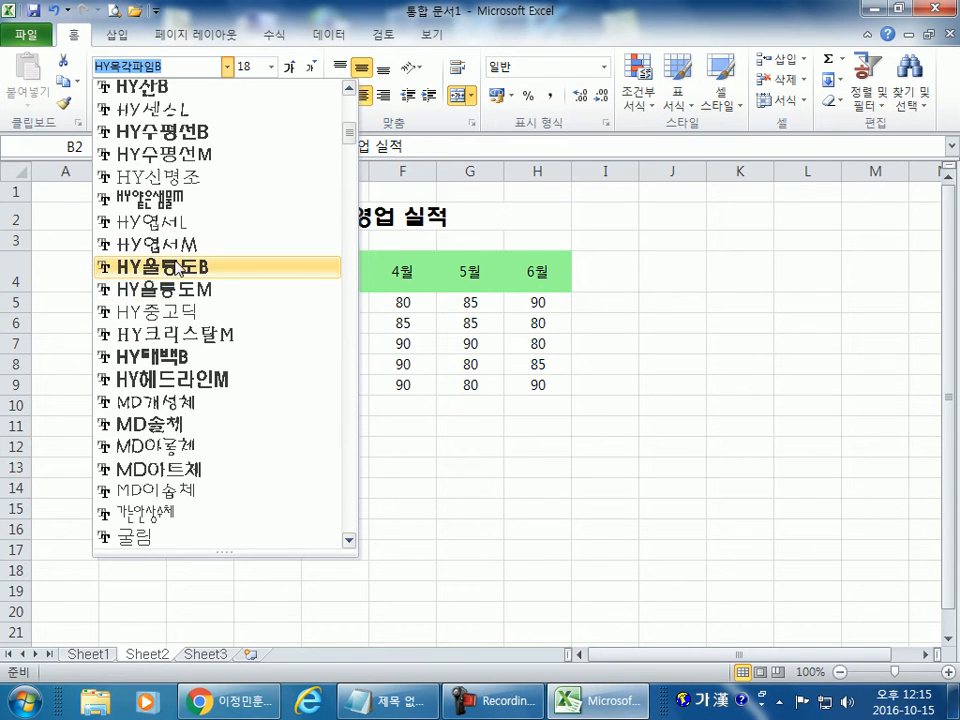
scroll(178, 268, down, 6)
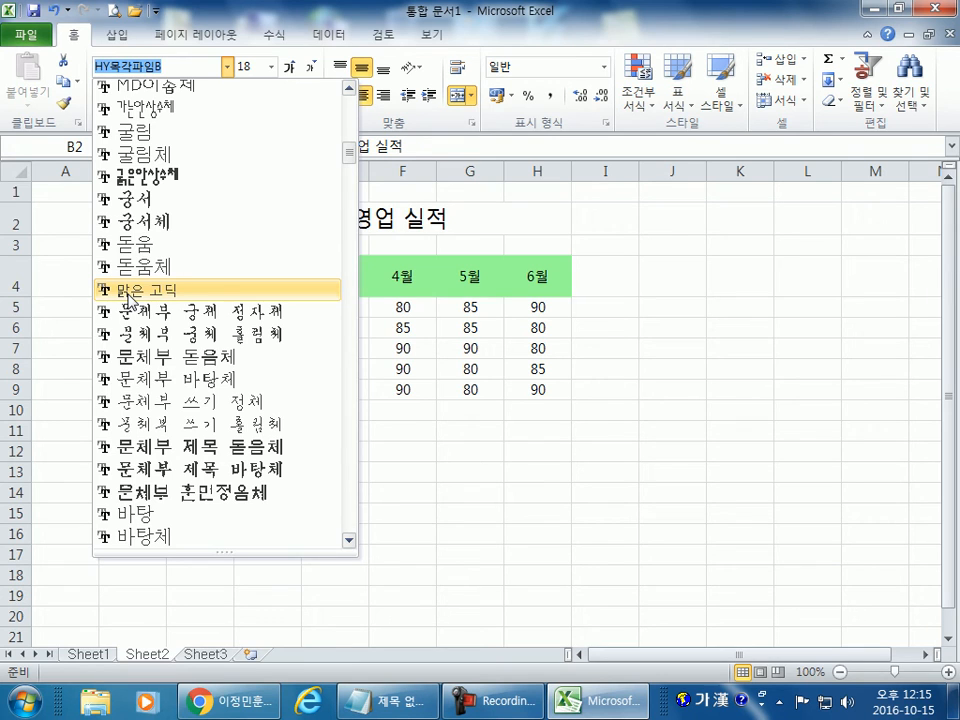
click(130, 291)
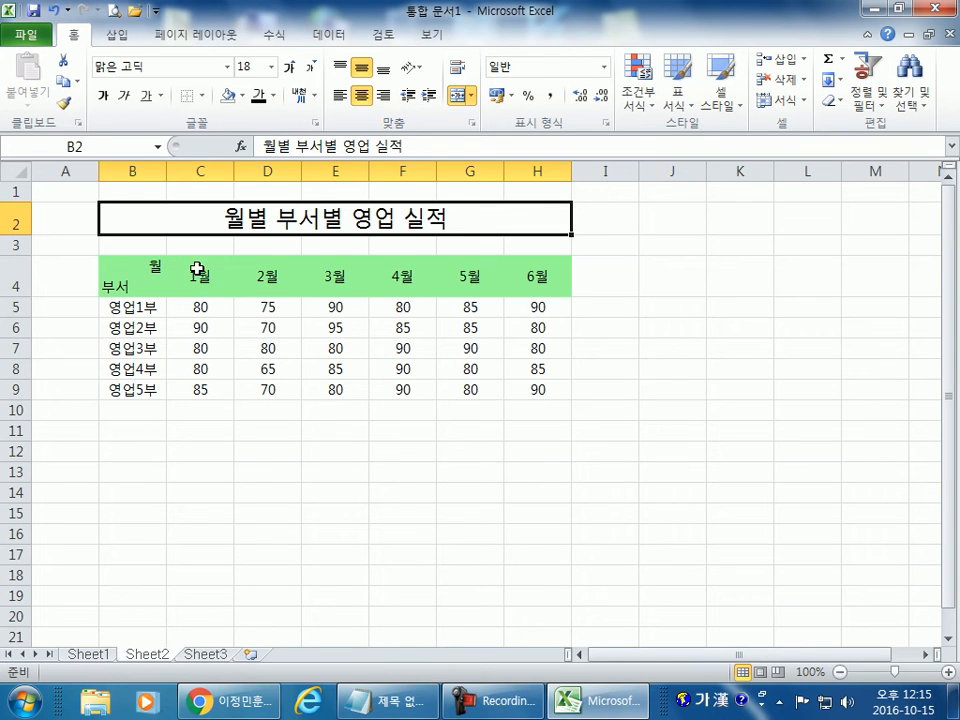
Review the text alignment settings of the month headers C4:H4 in Format Cells and toggle their centring off and on
drag(133, 268, 536, 274)
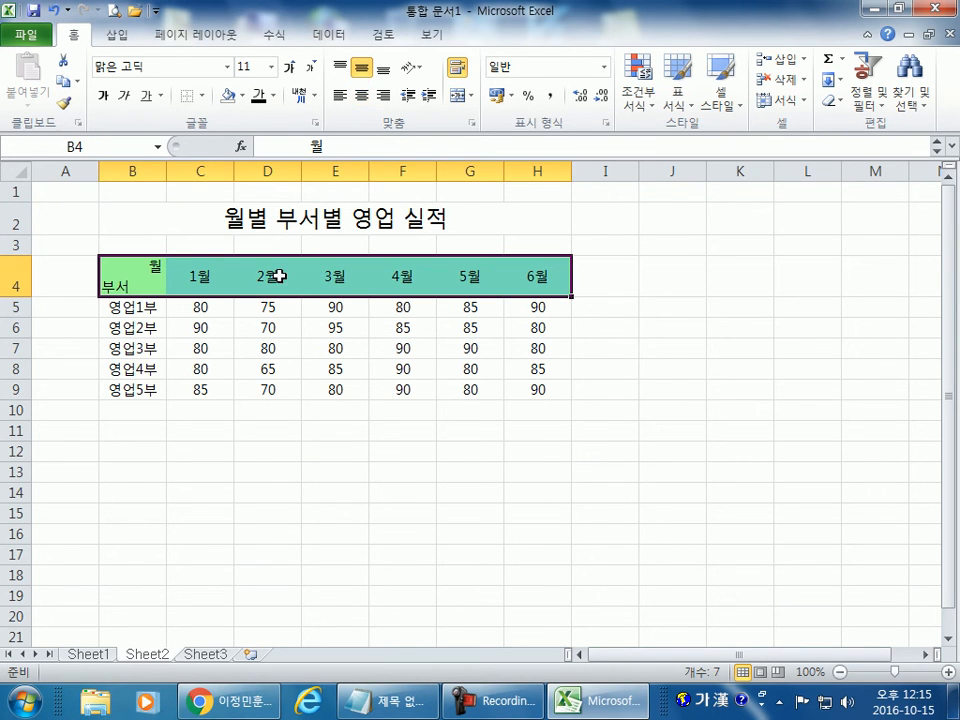
drag(242, 270, 519, 274)
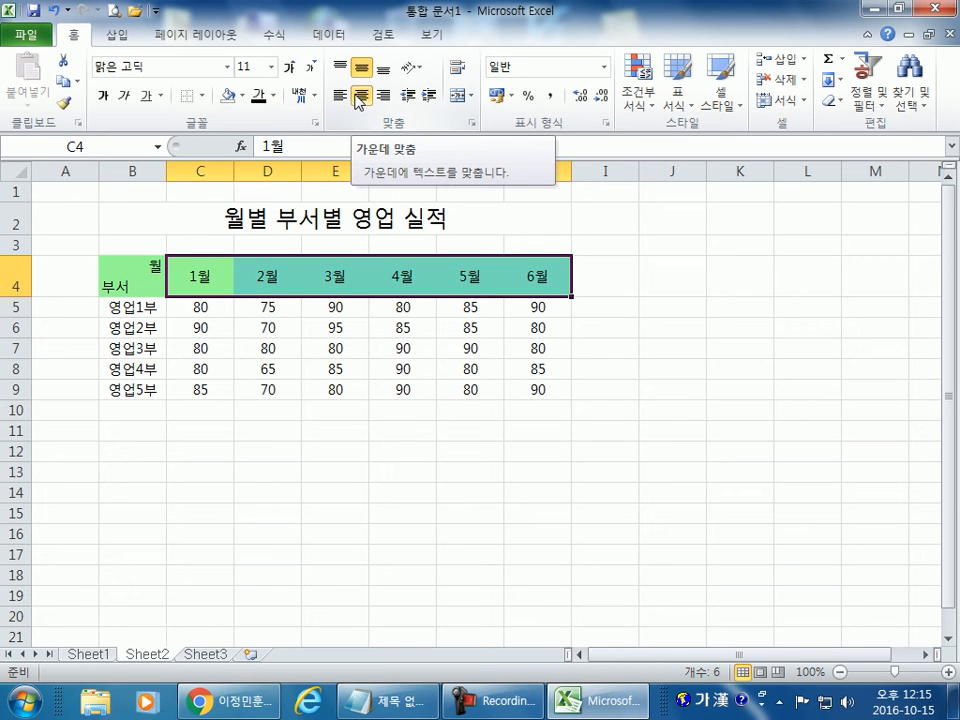
key(ctrl+1)
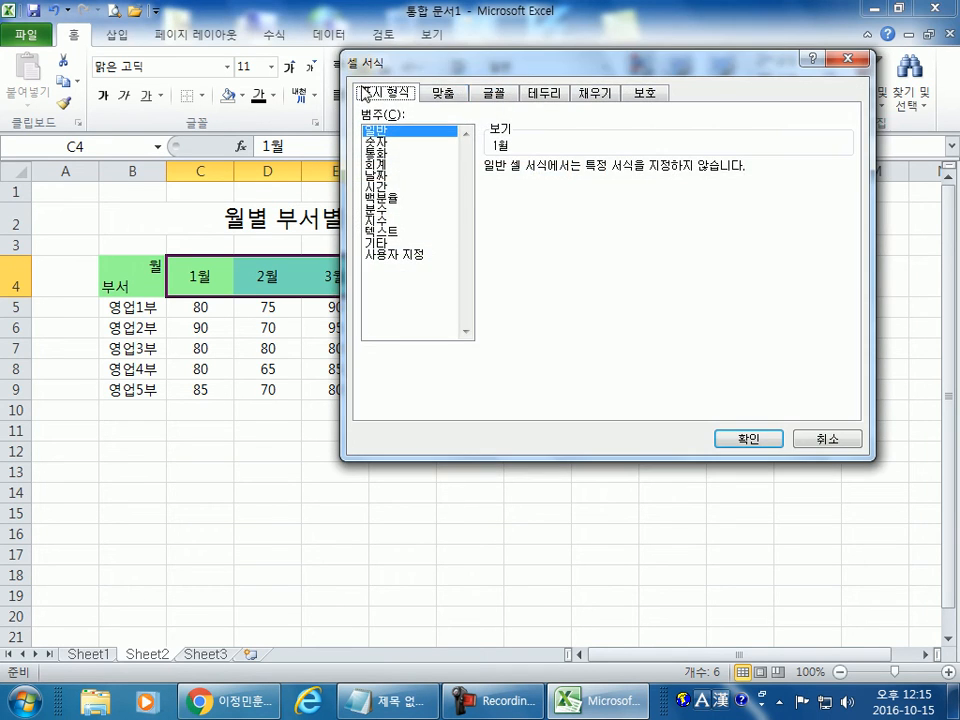
click(442, 92)
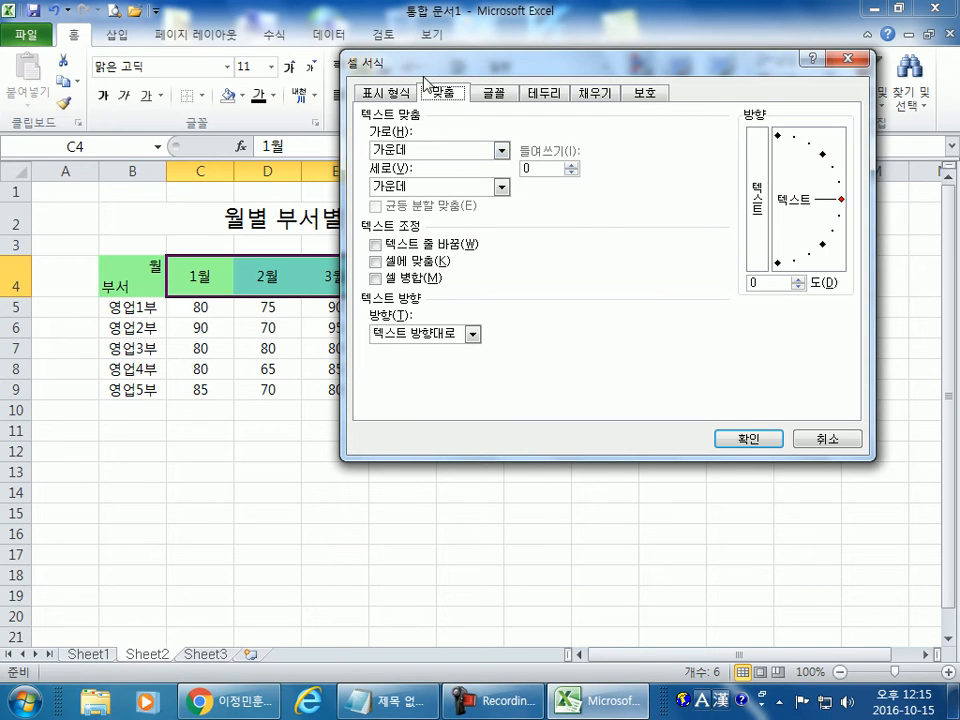
drag(425, 72, 428, 149)
key(Escape)
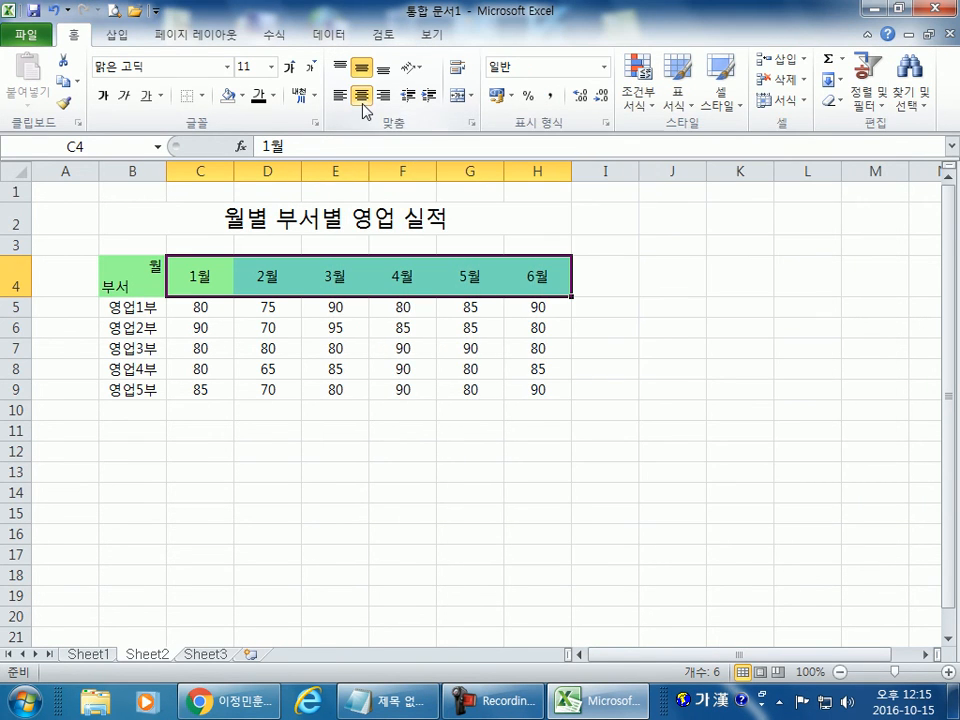
click(362, 97)
click(365, 100)
Examine the fill settings of the header row B4:H4 in Format Cells
click(125, 276)
drag(125, 276, 535, 278)
click(470, 122)
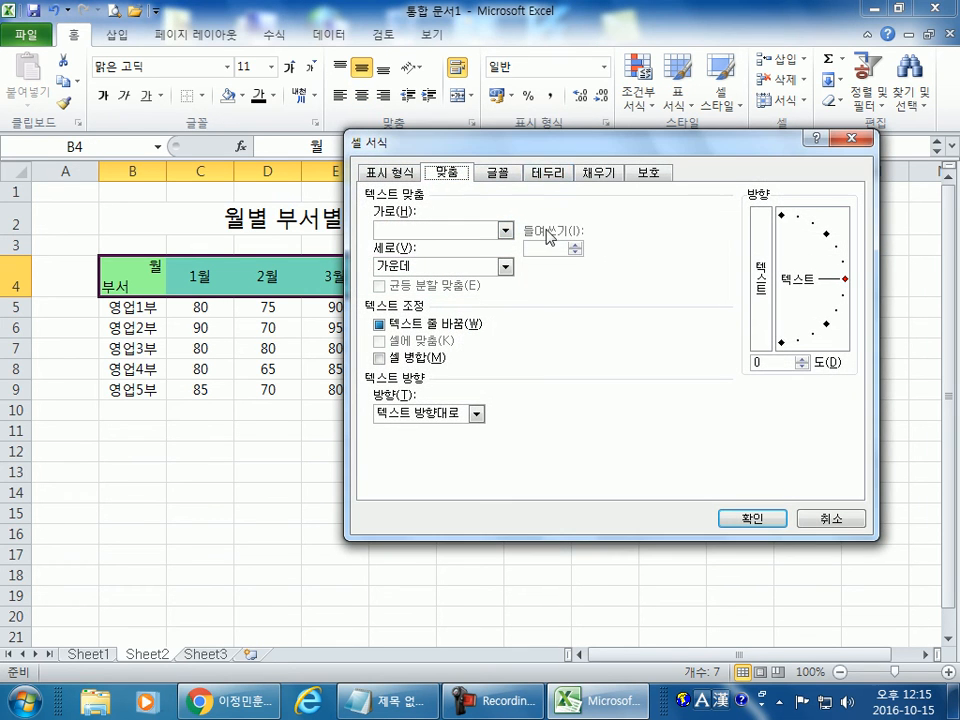
click(598, 172)
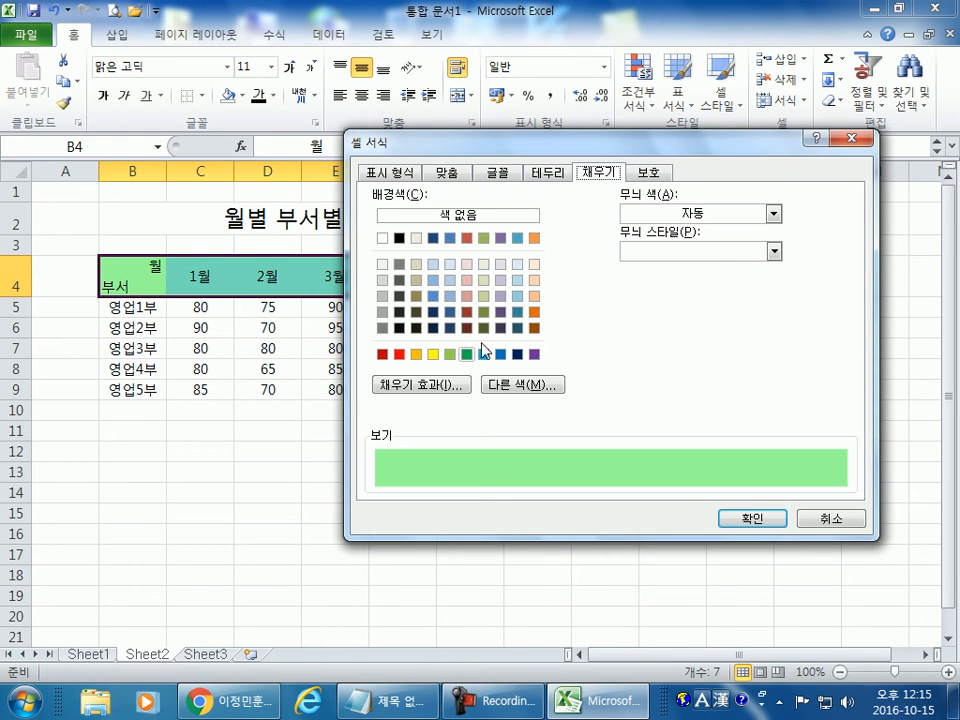
key(Return)
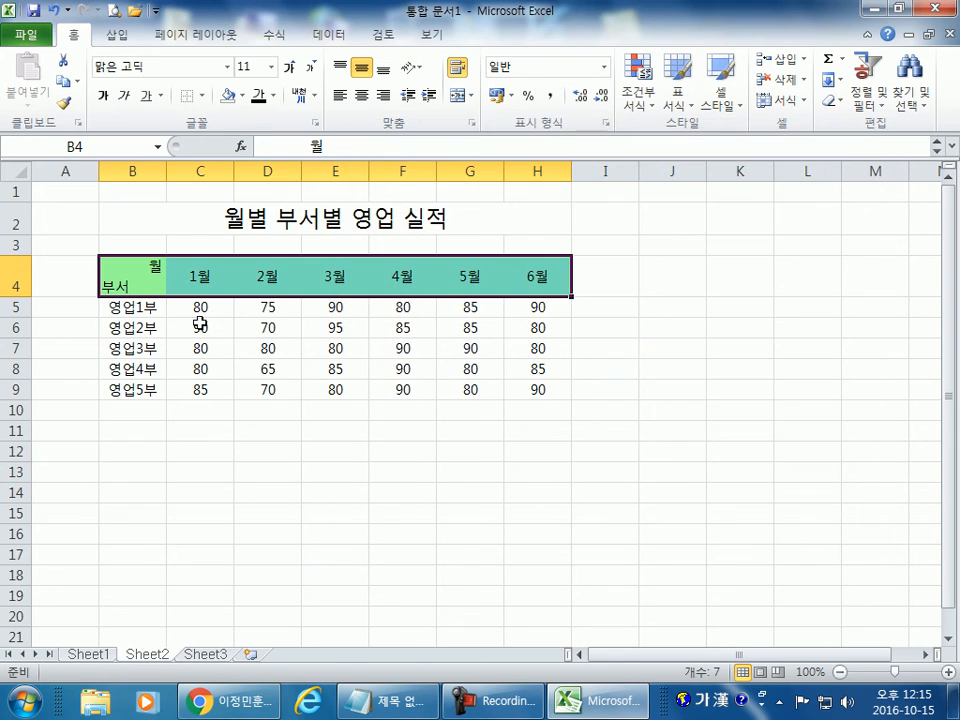
Add a thin solid diagonal border from upper left to lower right in header cell B4
click(126, 268)
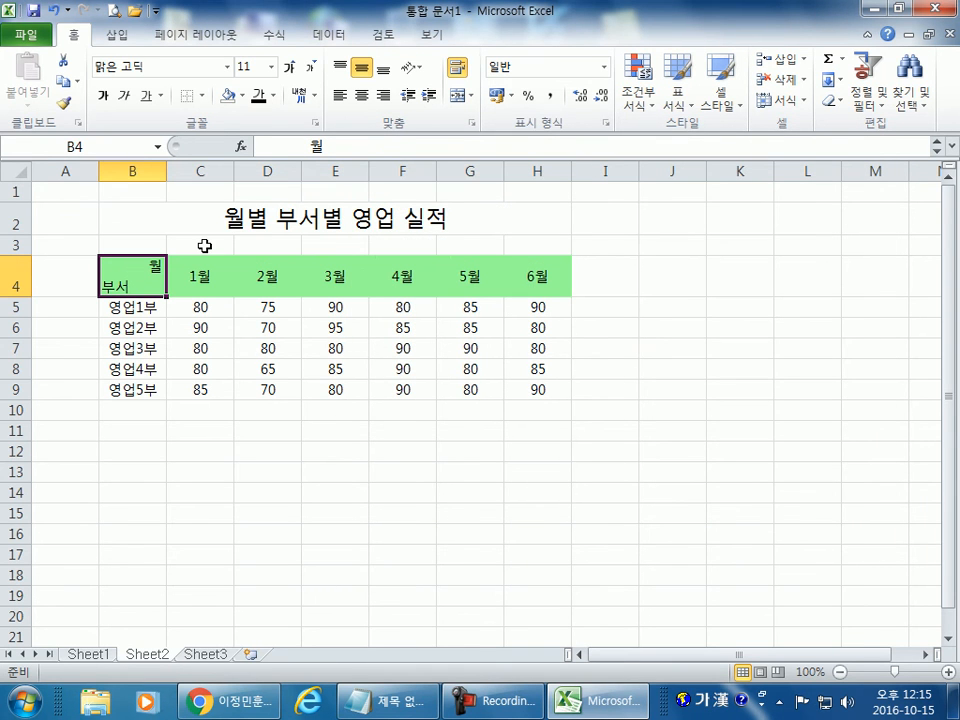
click(201, 97)
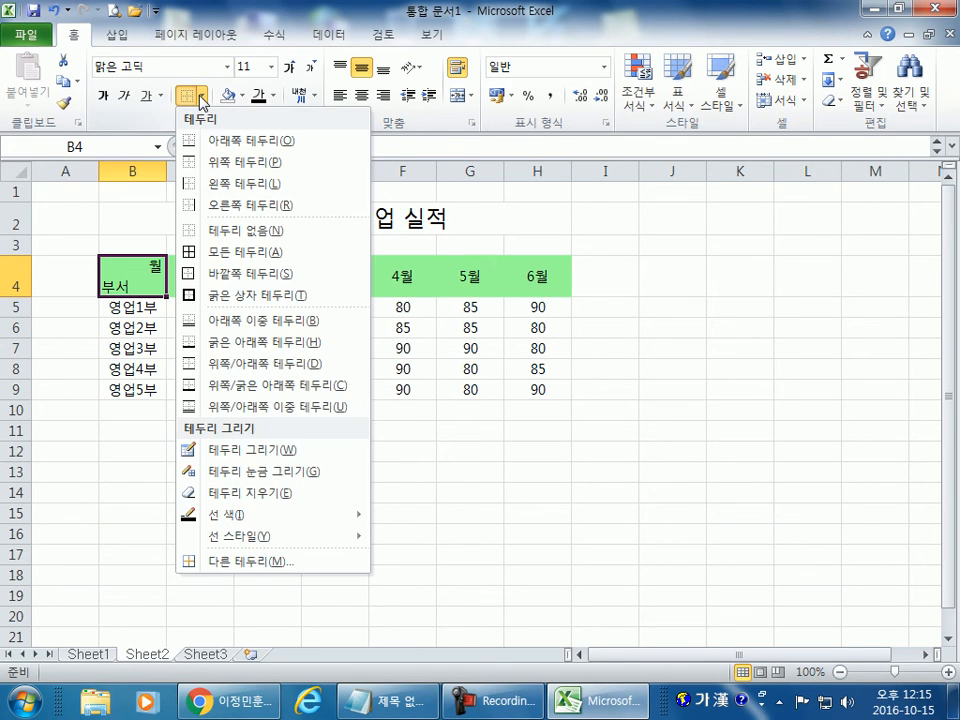
click(200, 97)
click(195, 97)
click(195, 97)
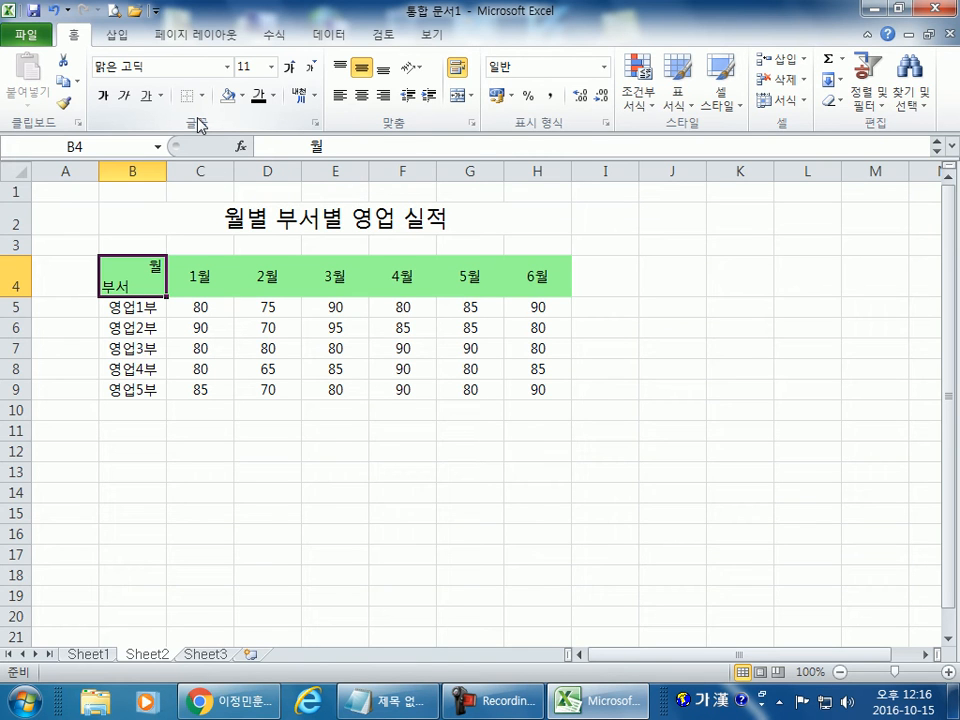
key(ctrl+1)
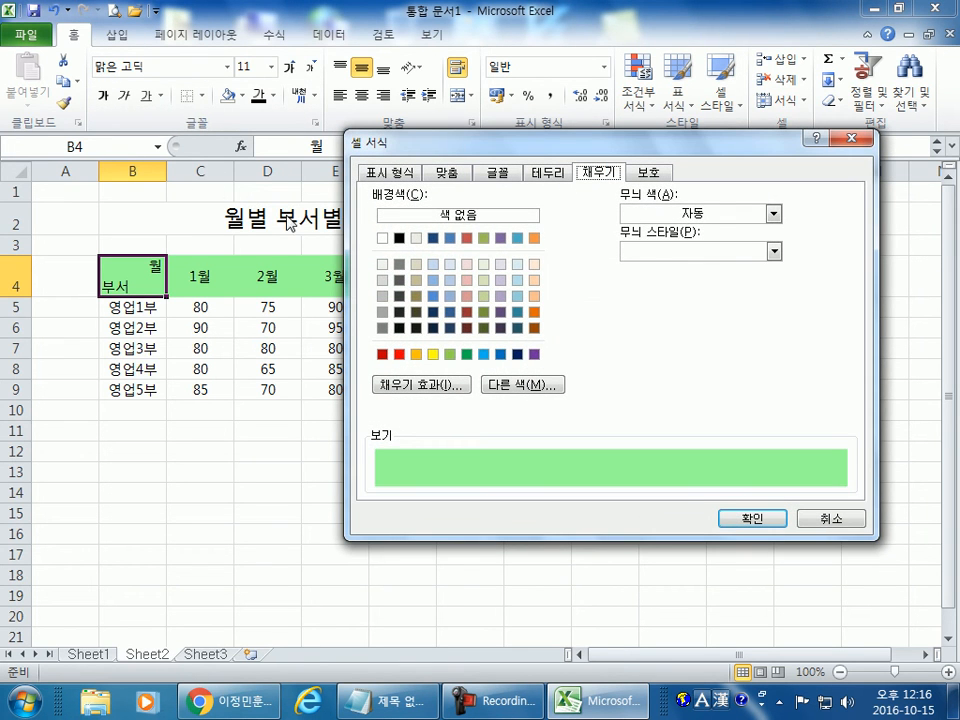
click(403, 177)
click(648, 174)
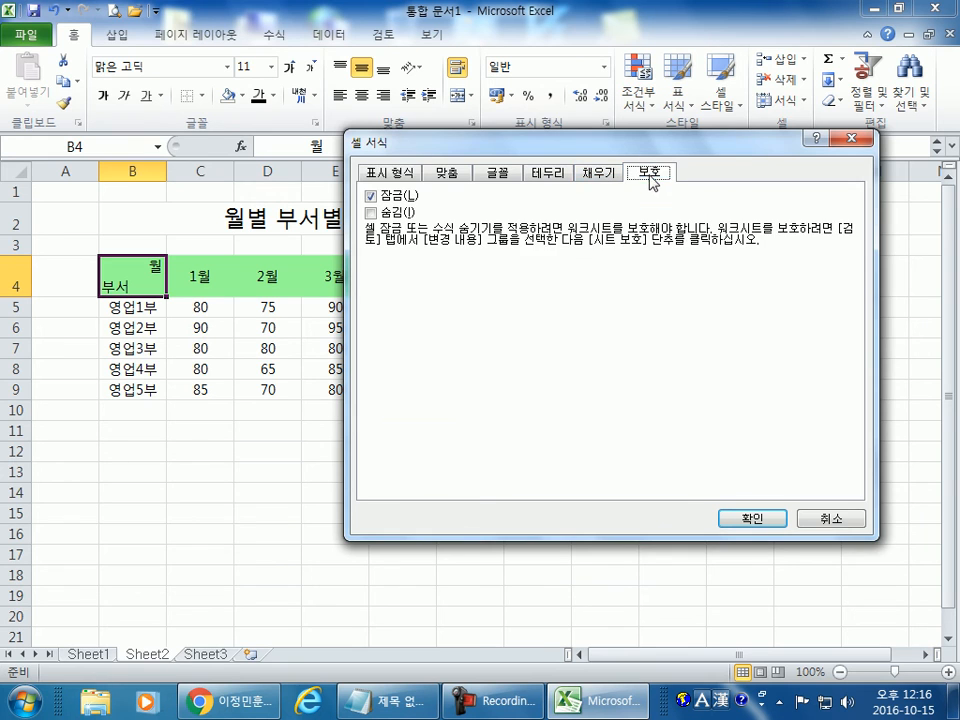
click(548, 173)
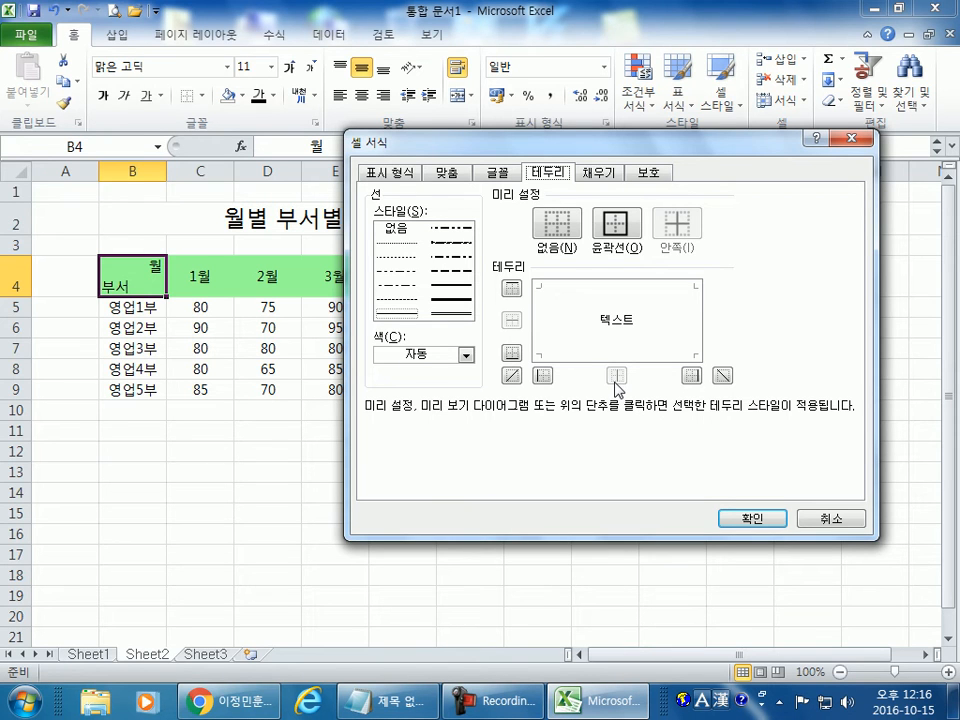
click(722, 376)
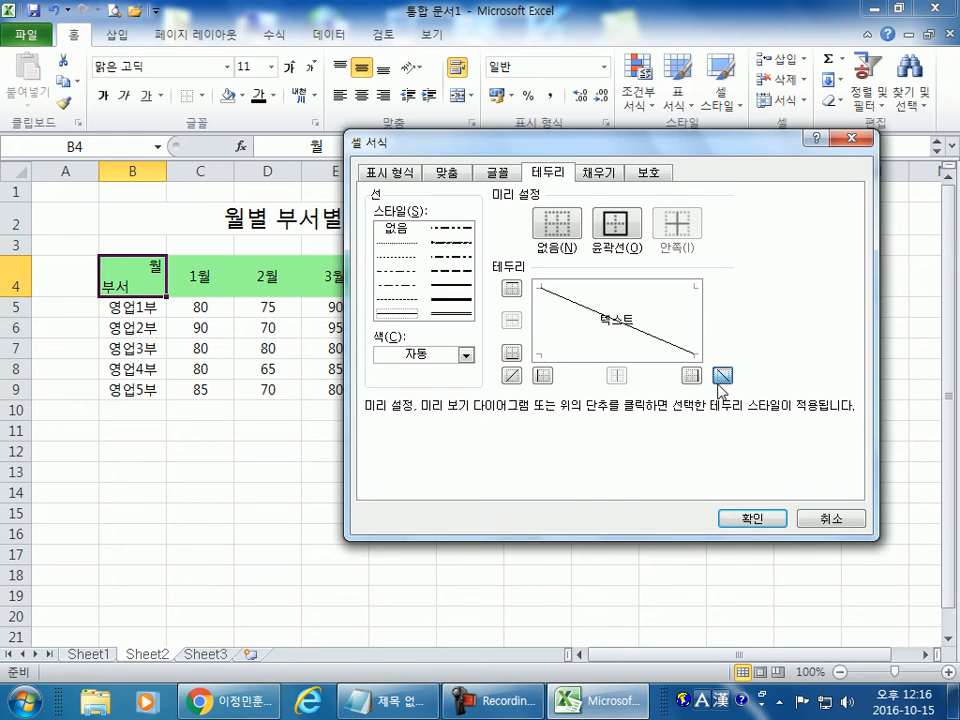
click(740, 516)
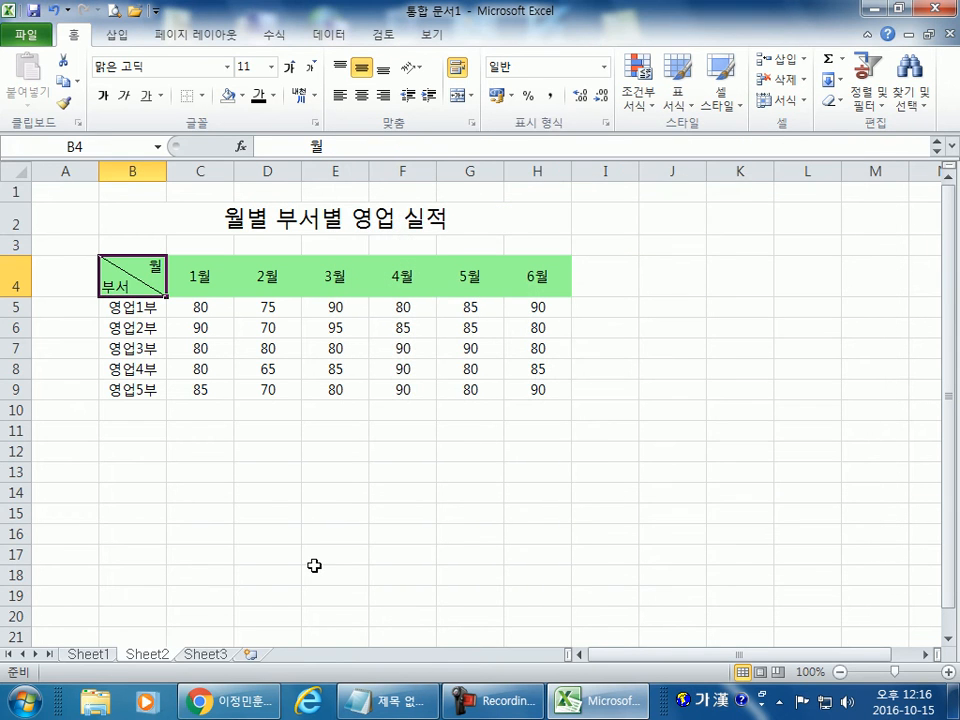
click(314, 562)
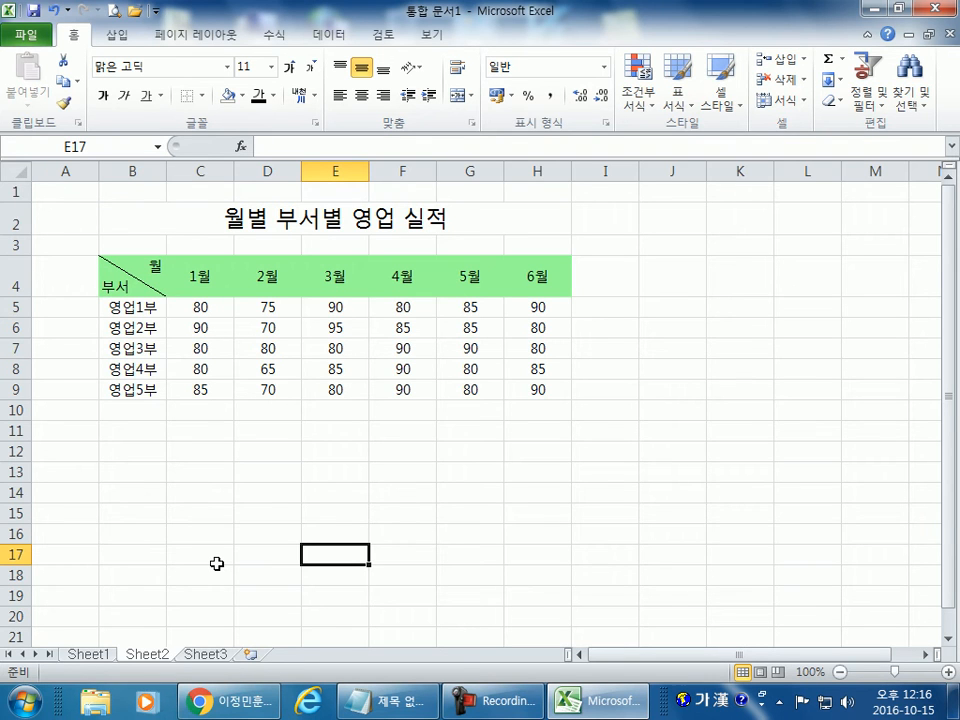
Try the opposite, upward-sloping diagonal border on header cell B4 and remove it again
drag(122, 278, 529, 386)
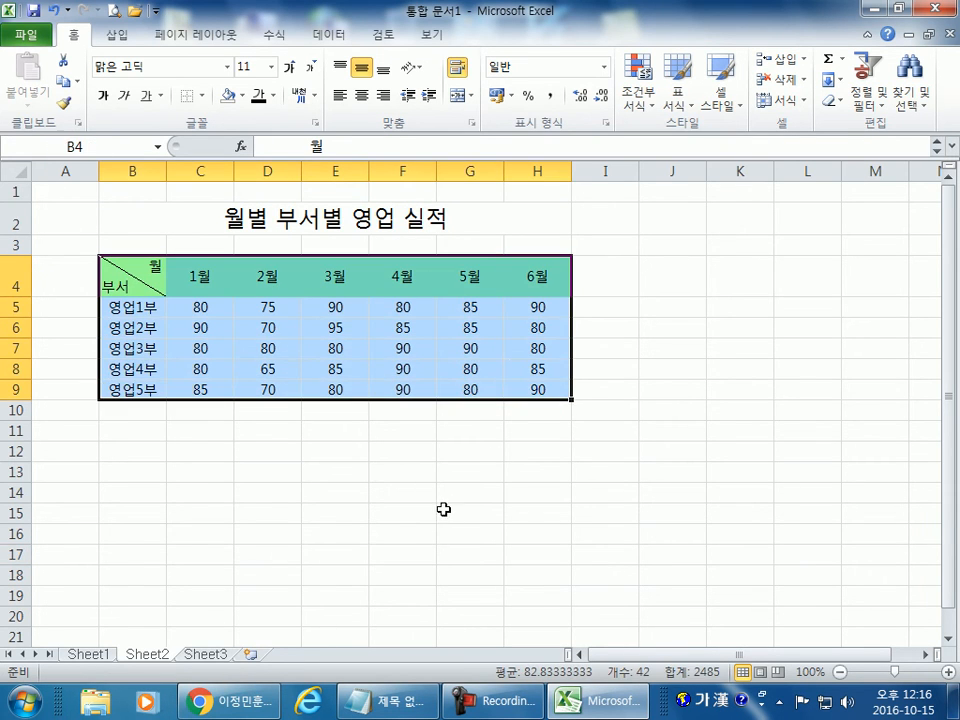
click(446, 506)
click(145, 281)
key(ctrl+1)
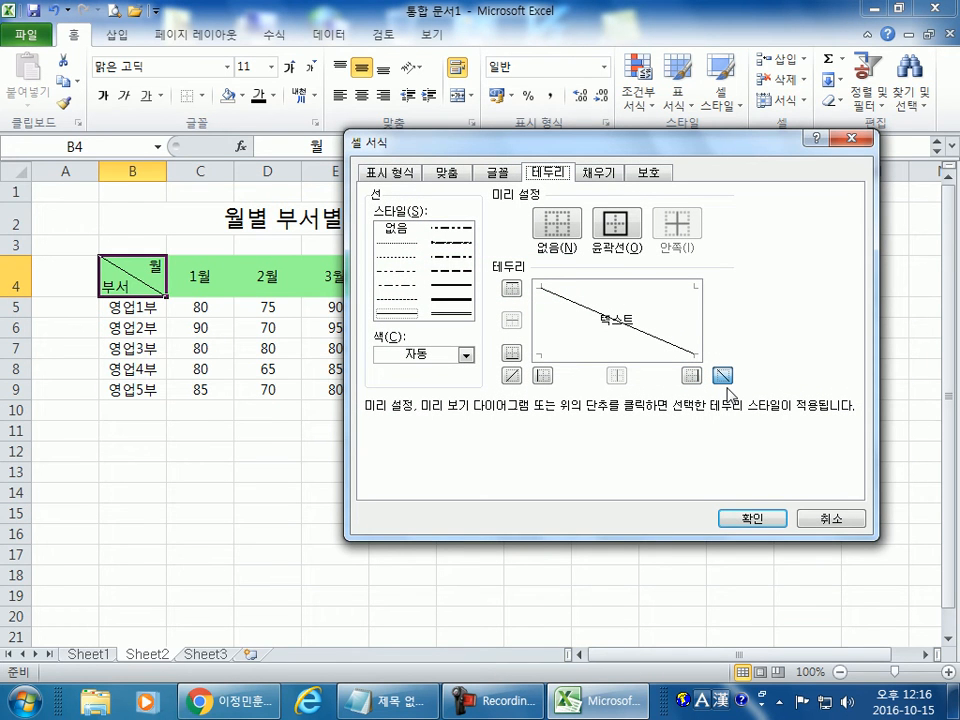
click(513, 377)
click(514, 378)
key(Return)
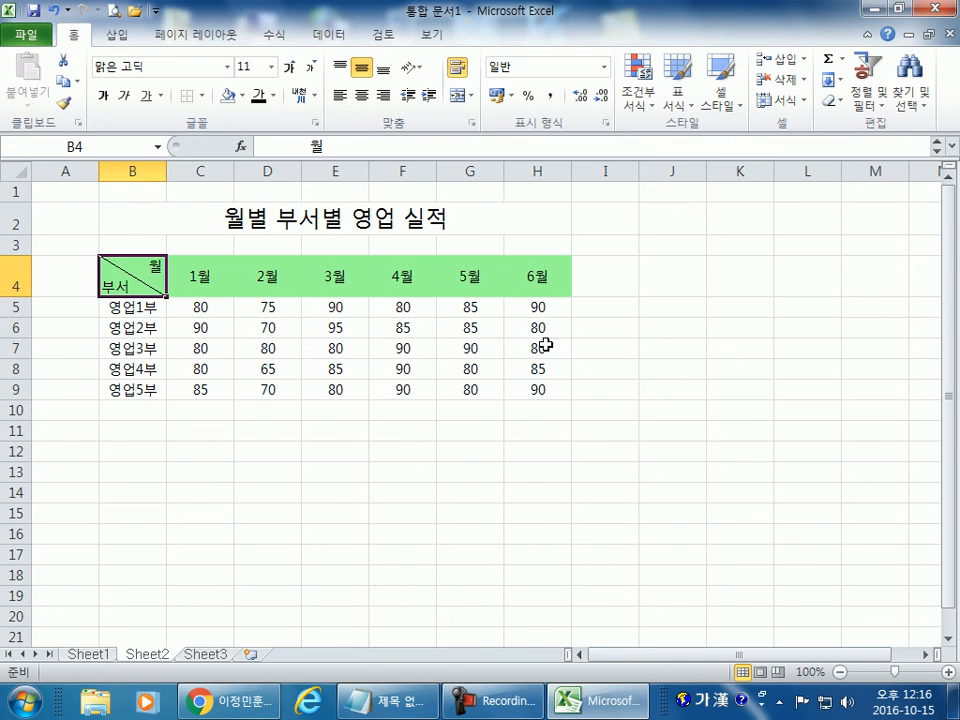
Apply thin solid inside borders to the whole table B4:H9
drag(124, 272, 514, 386)
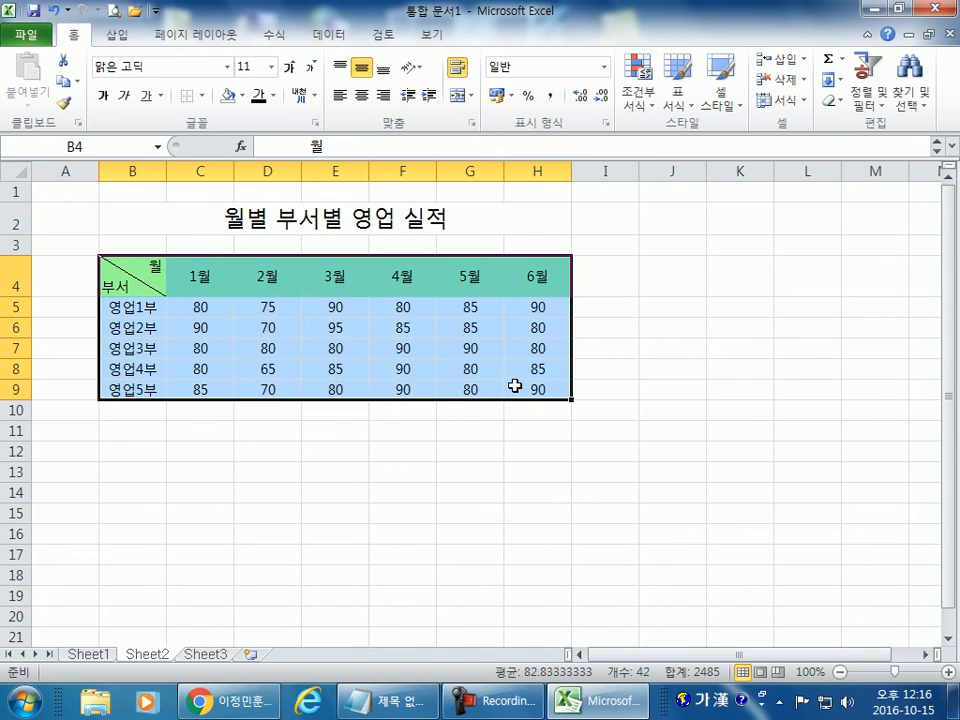
drag(124, 261, 510, 398)
key(ctrl+1)
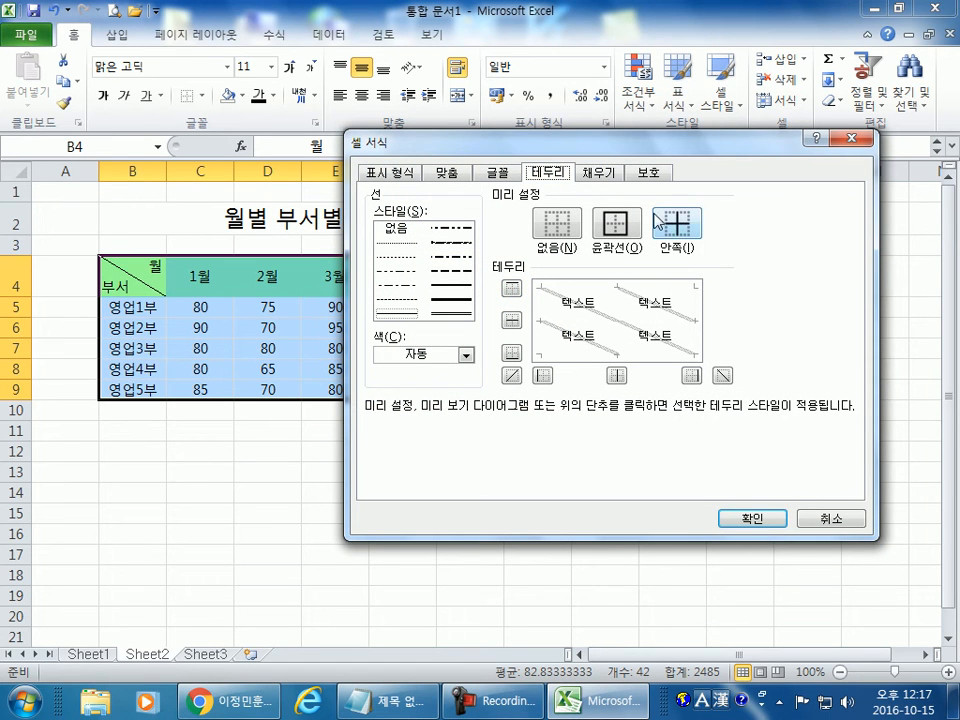
click(680, 230)
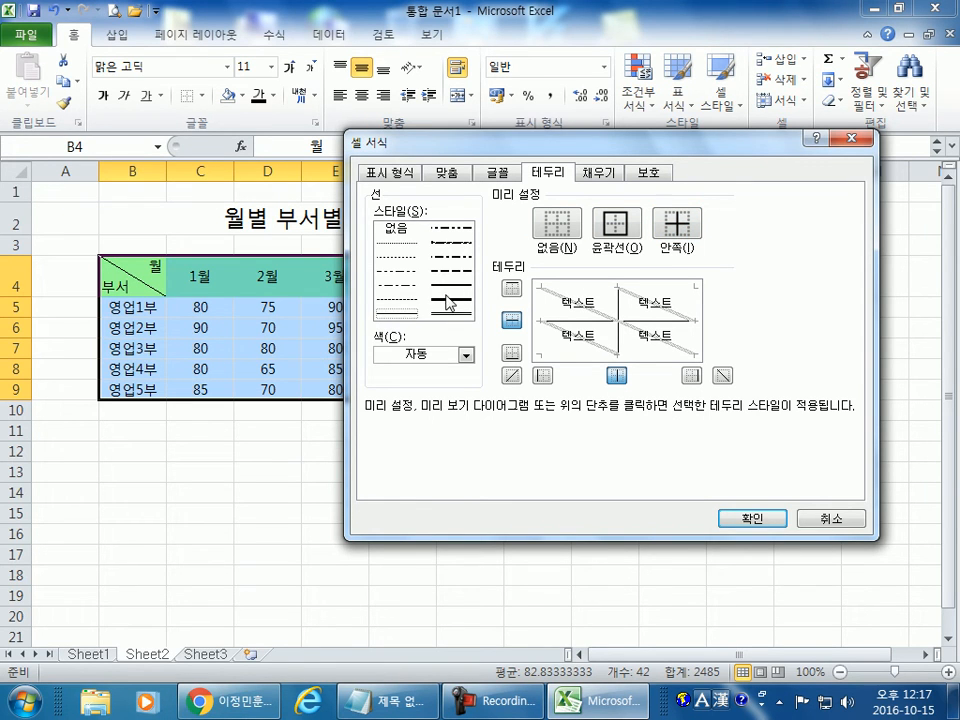
click(392, 314)
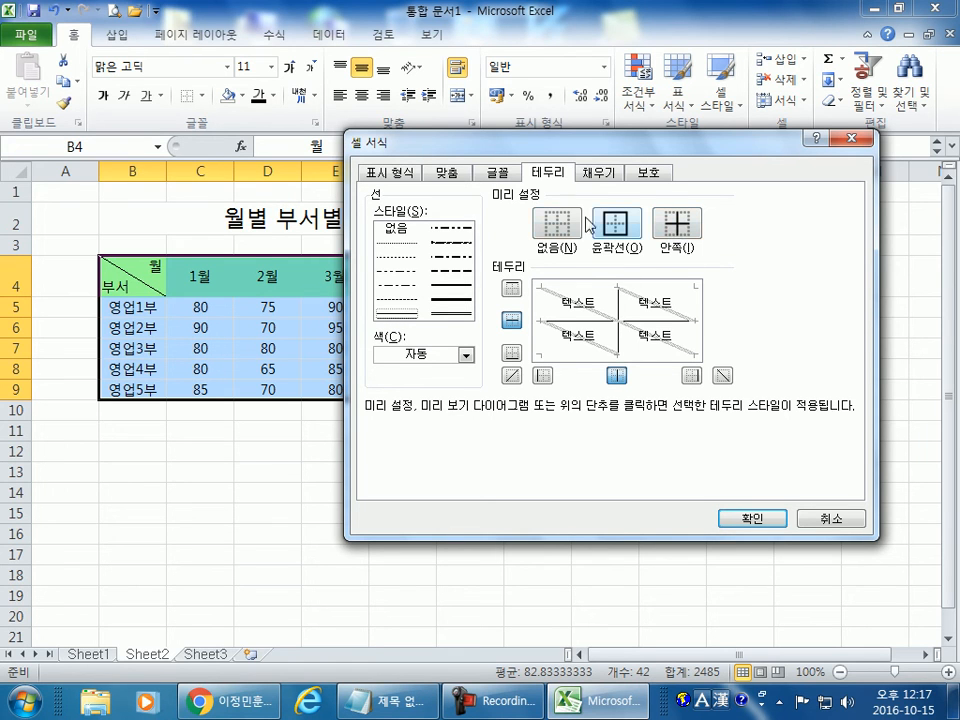
drag(546, 143, 757, 333)
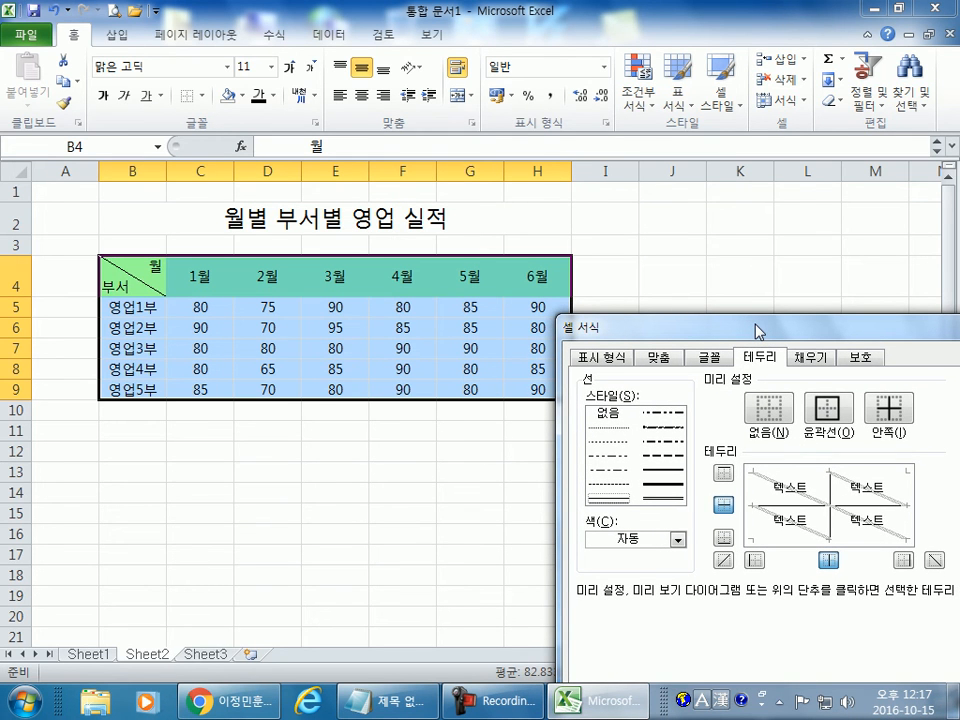
drag(757, 333, 612, 141)
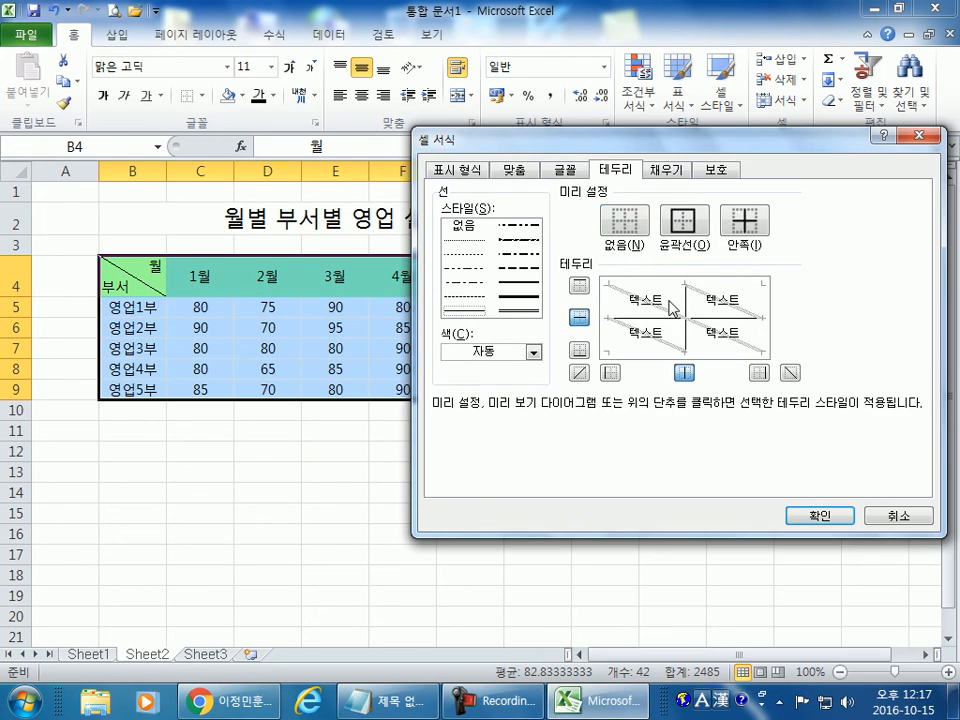
click(820, 515)
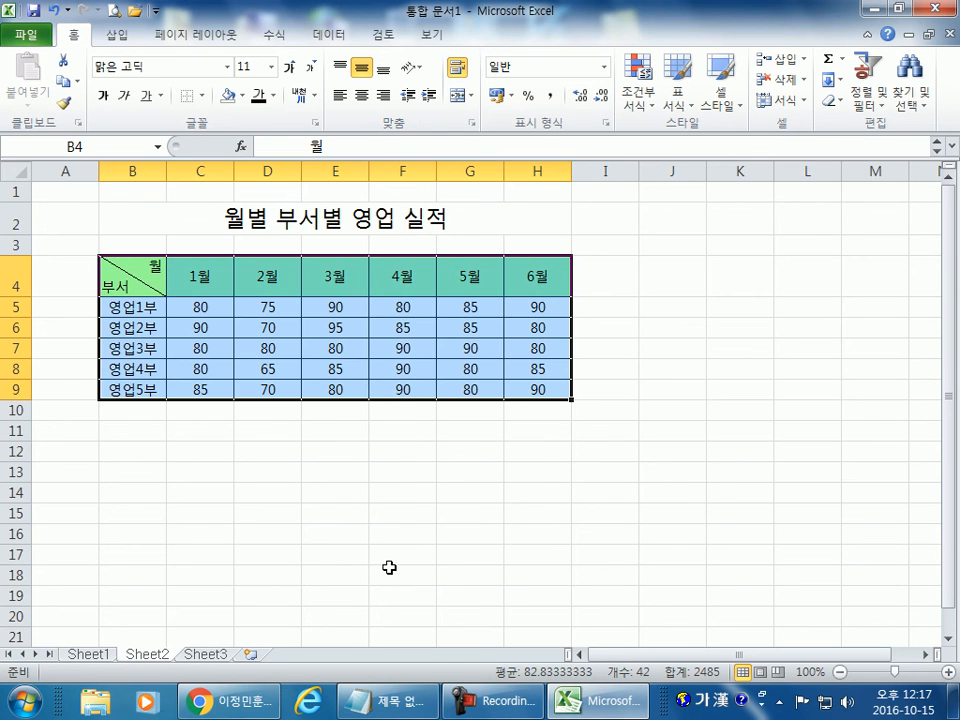
click(390, 567)
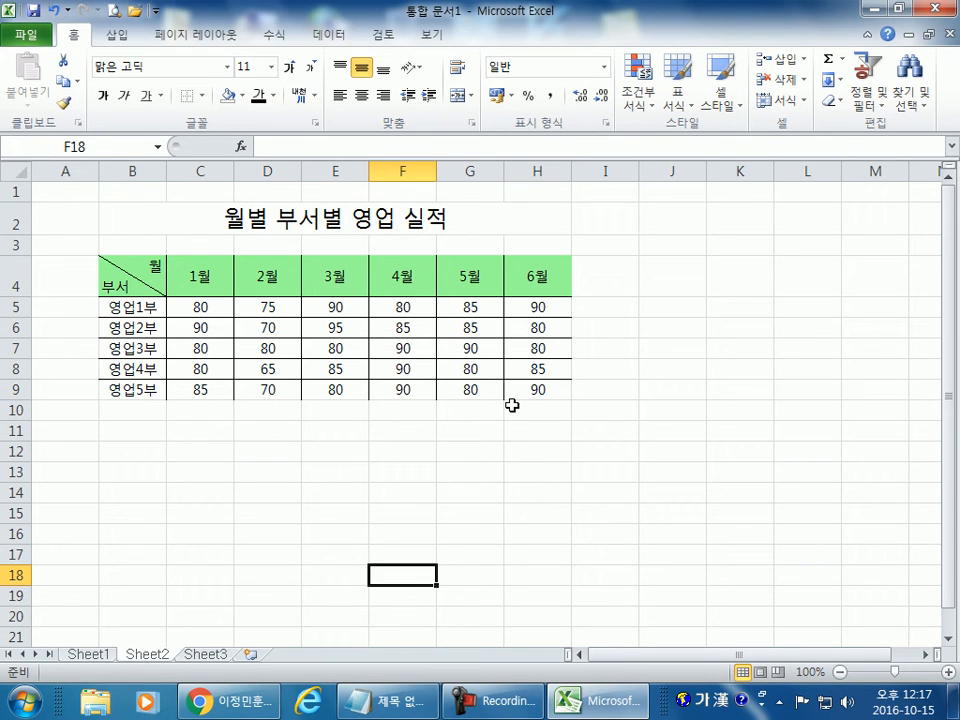
Apply a medium-thick solid outline border around the whole table B4:H9
drag(135, 270, 516, 384)
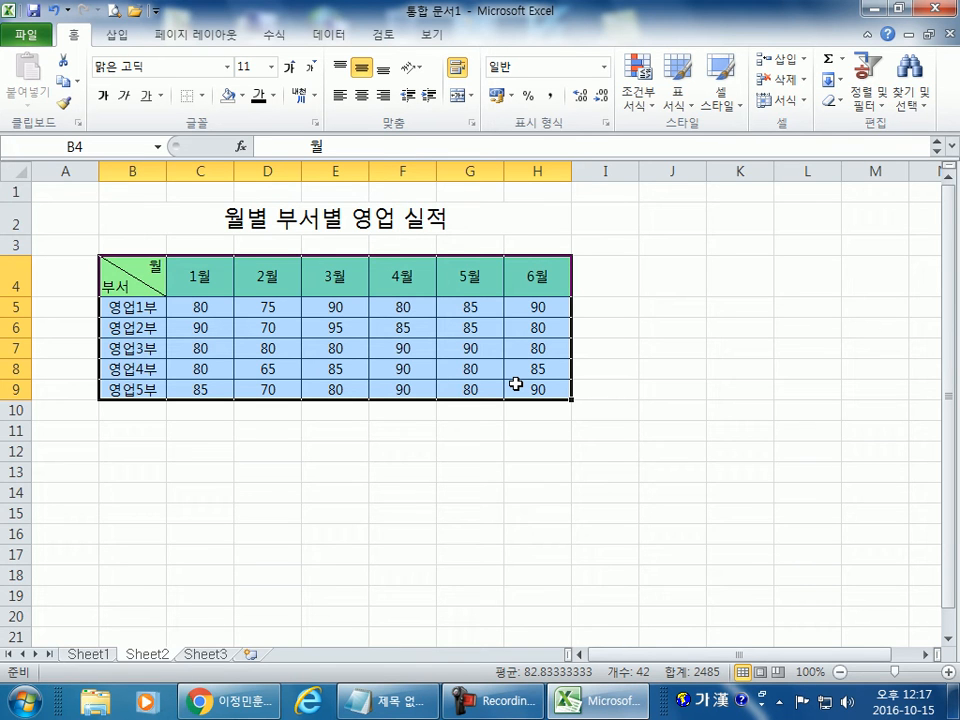
key(ctrl+1)
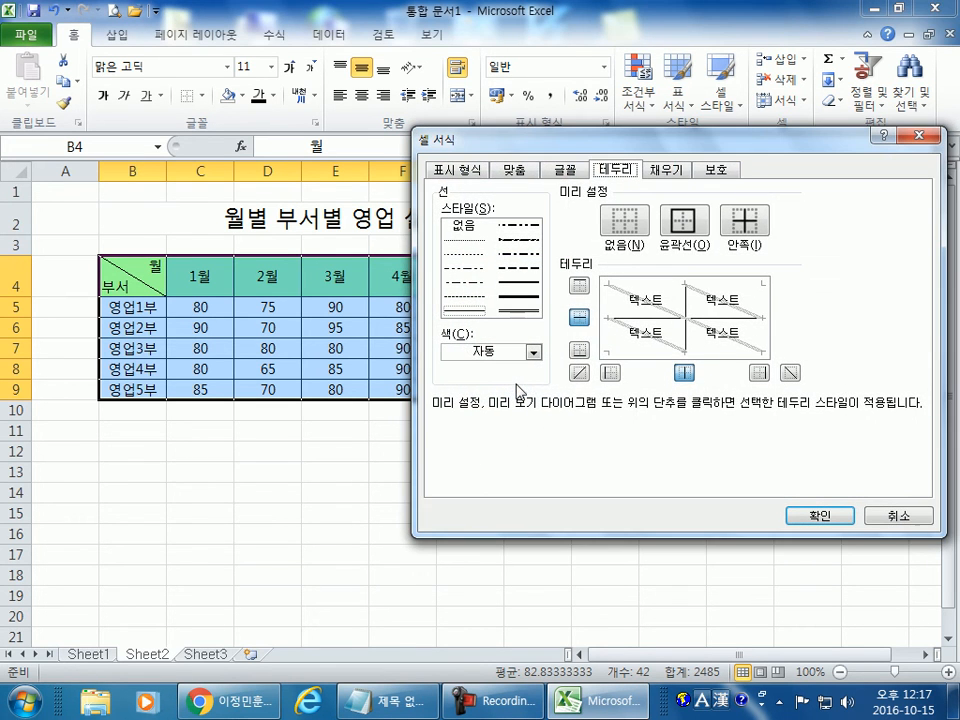
click(519, 308)
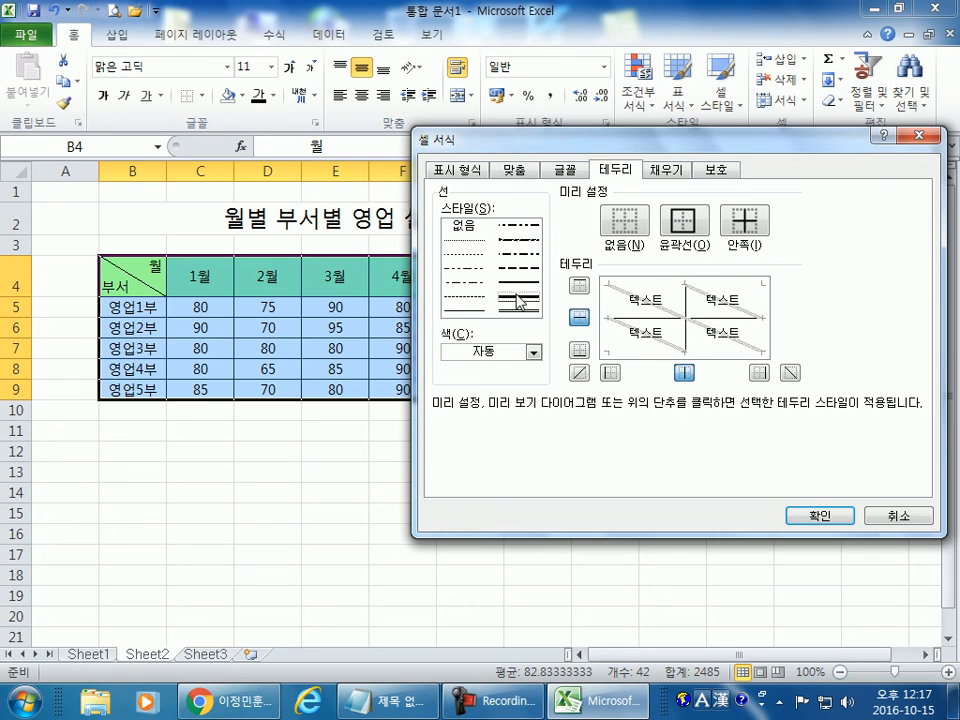
click(513, 298)
click(520, 286)
click(686, 220)
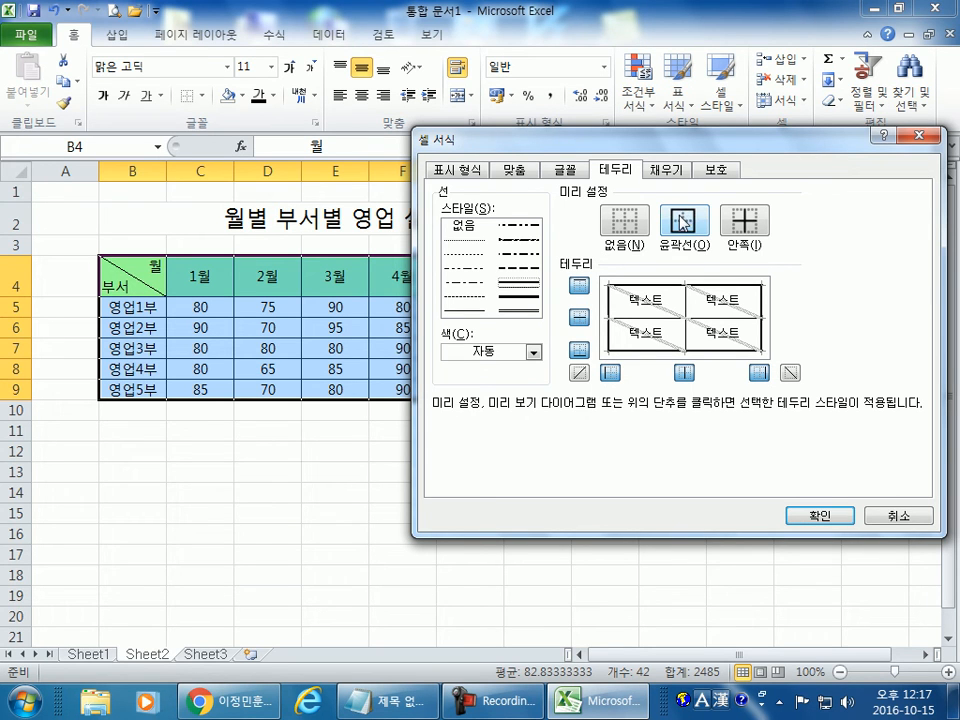
click(829, 521)
click(514, 553)
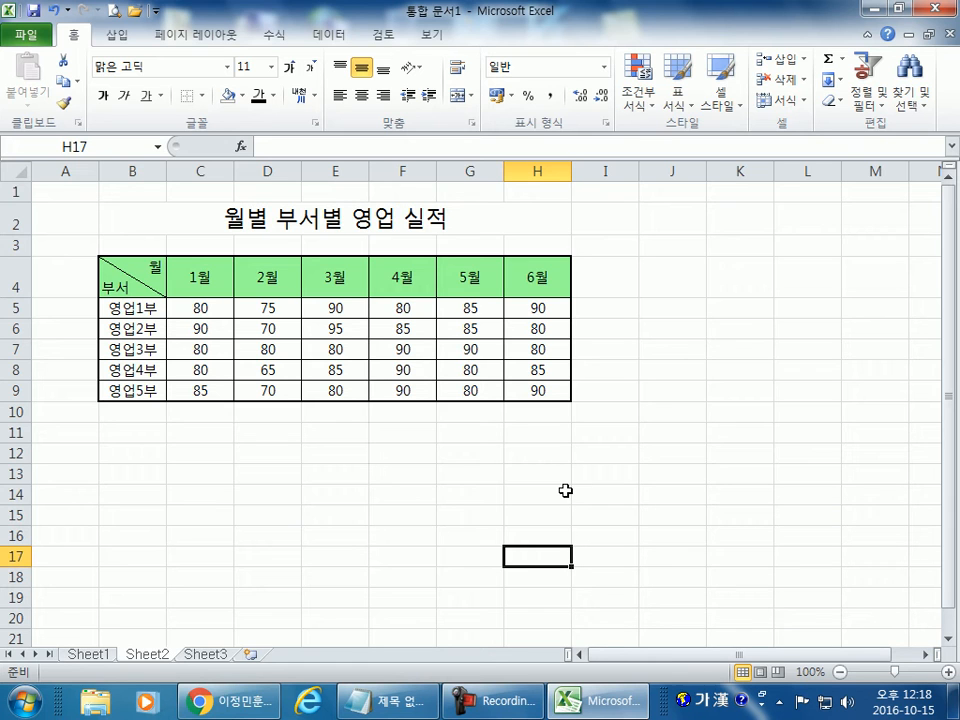
drag(135, 262, 521, 274)
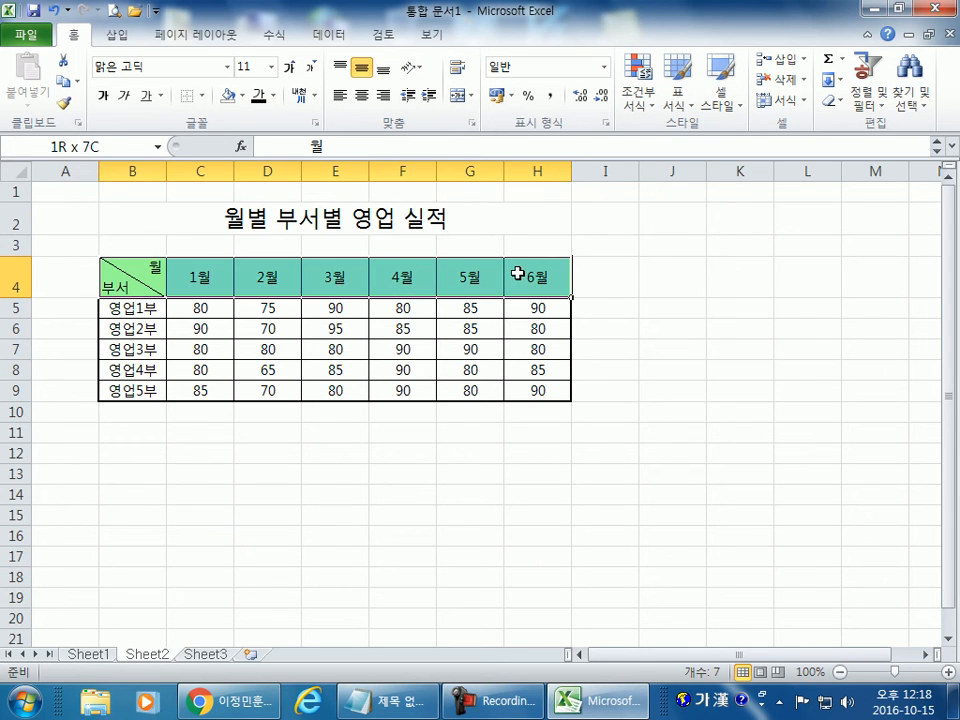
click(113, 290)
drag(113, 280, 525, 278)
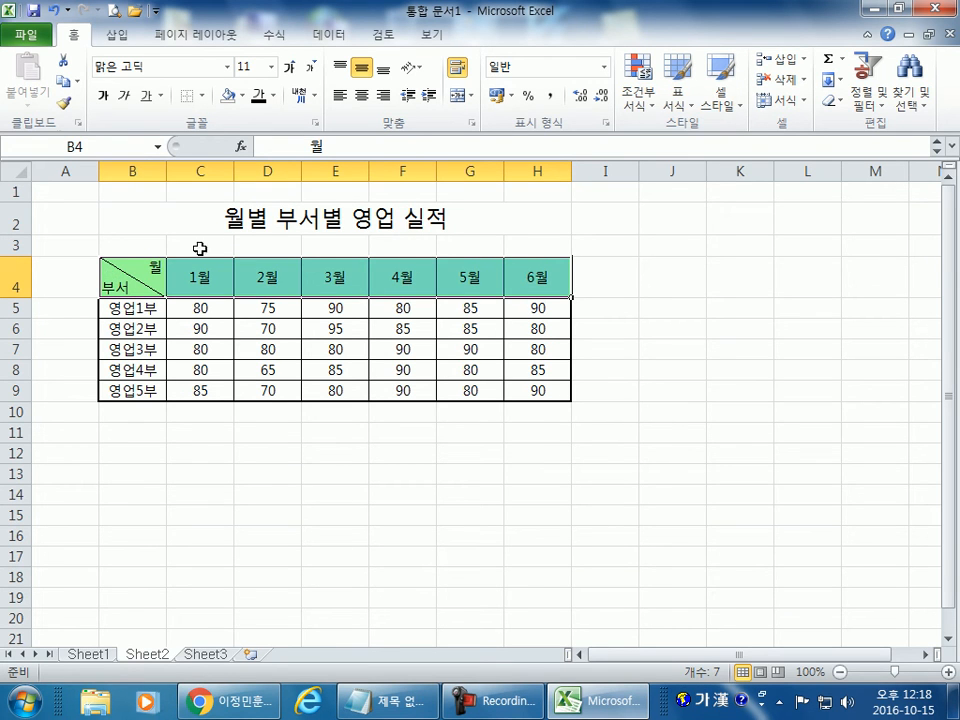
drag(133, 272, 171, 269)
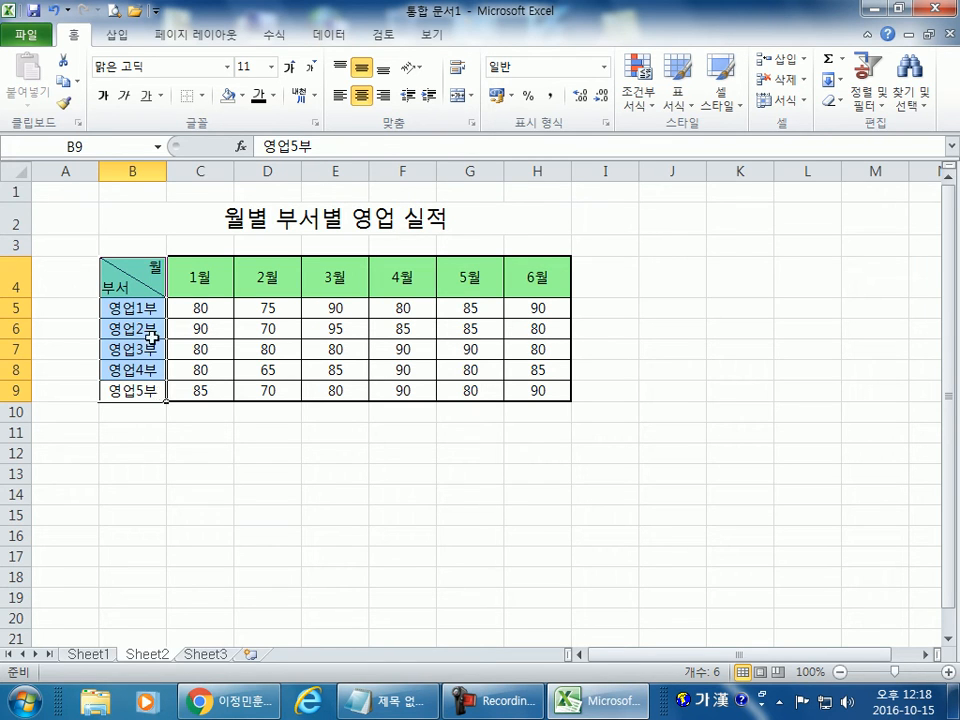
drag(133, 262, 519, 270)
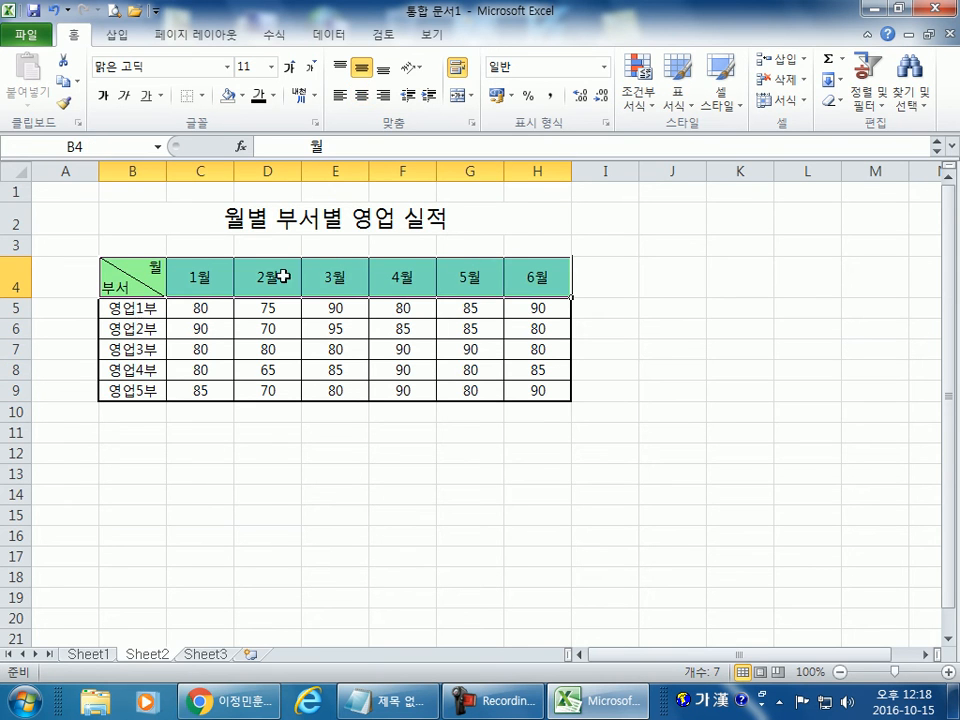
click(66, 474)
scroll(240, 347, down, 2)
click(214, 322)
drag(214, 322, 561, 321)
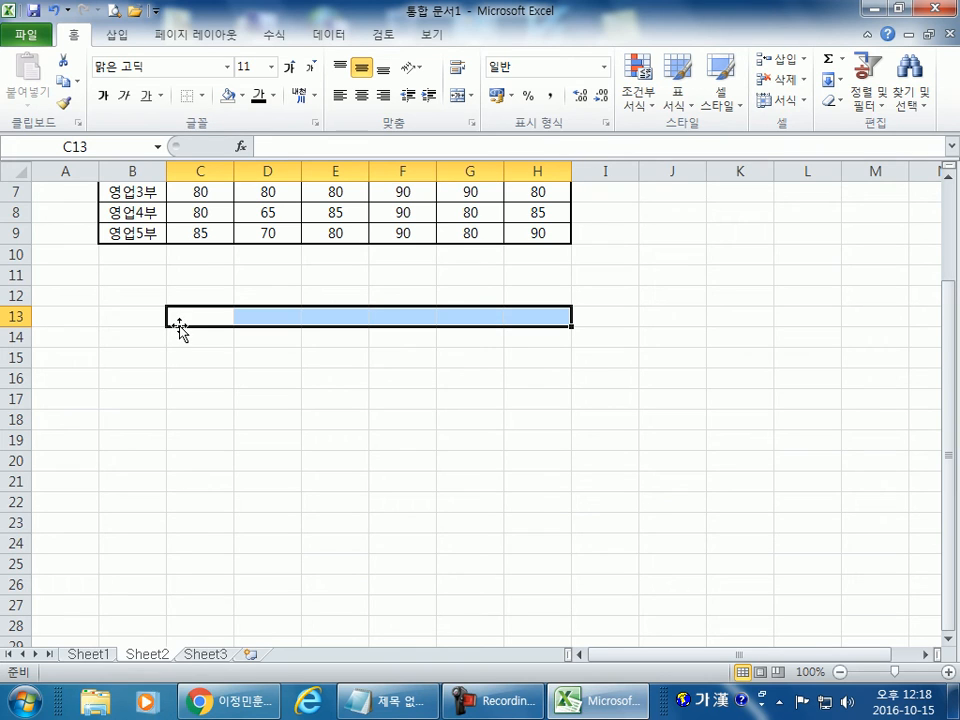
scroll(180, 326, up, 2)
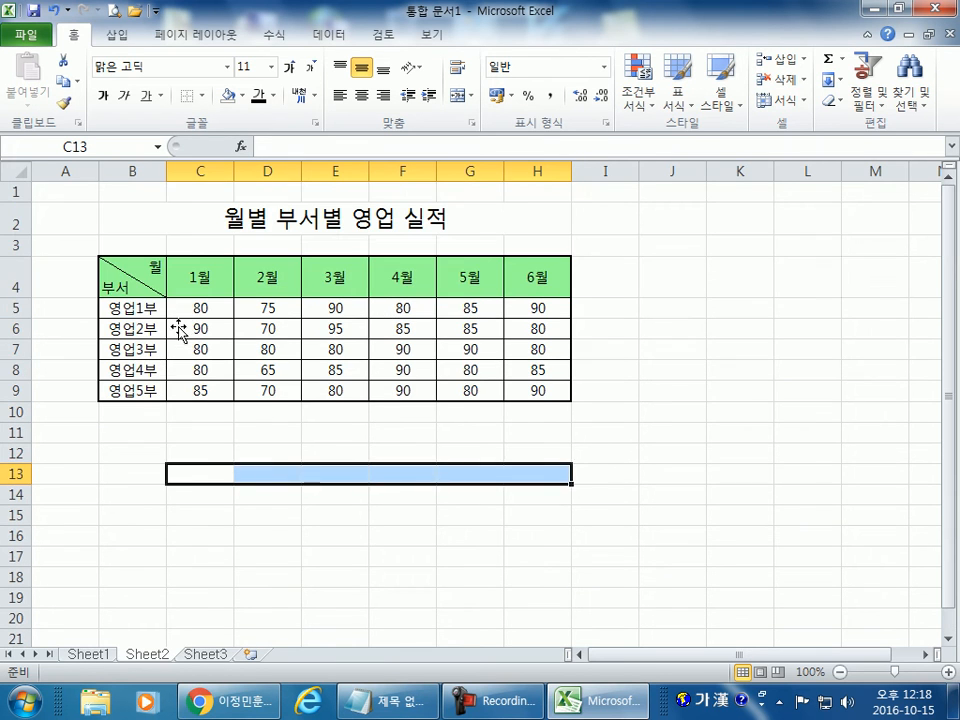
click(130, 282)
drag(113, 288, 531, 280)
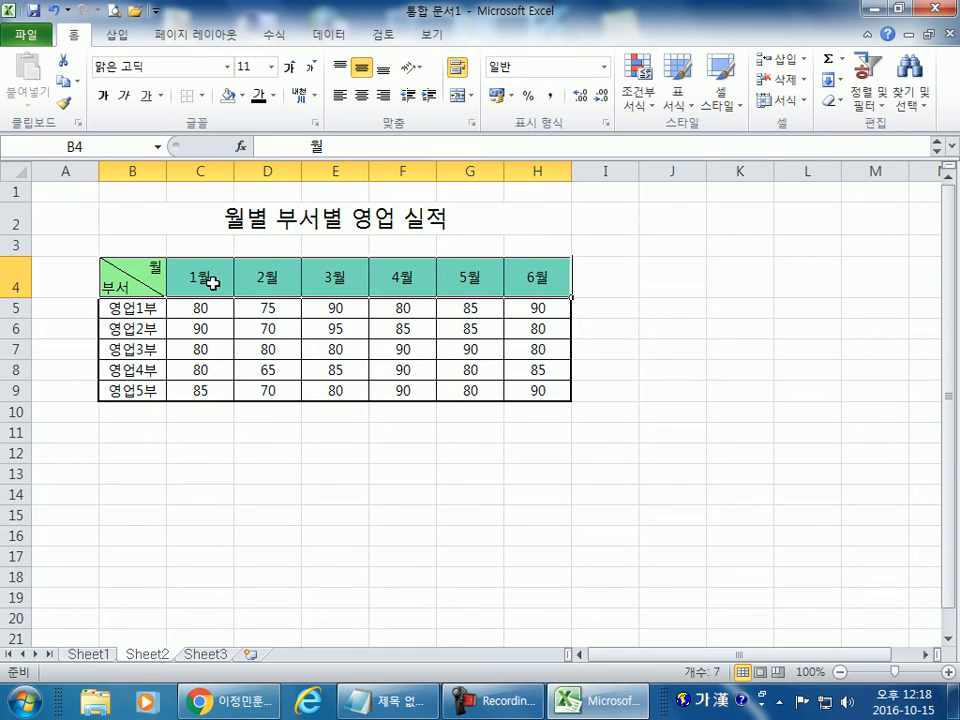
scroll(405, 354, down, 3)
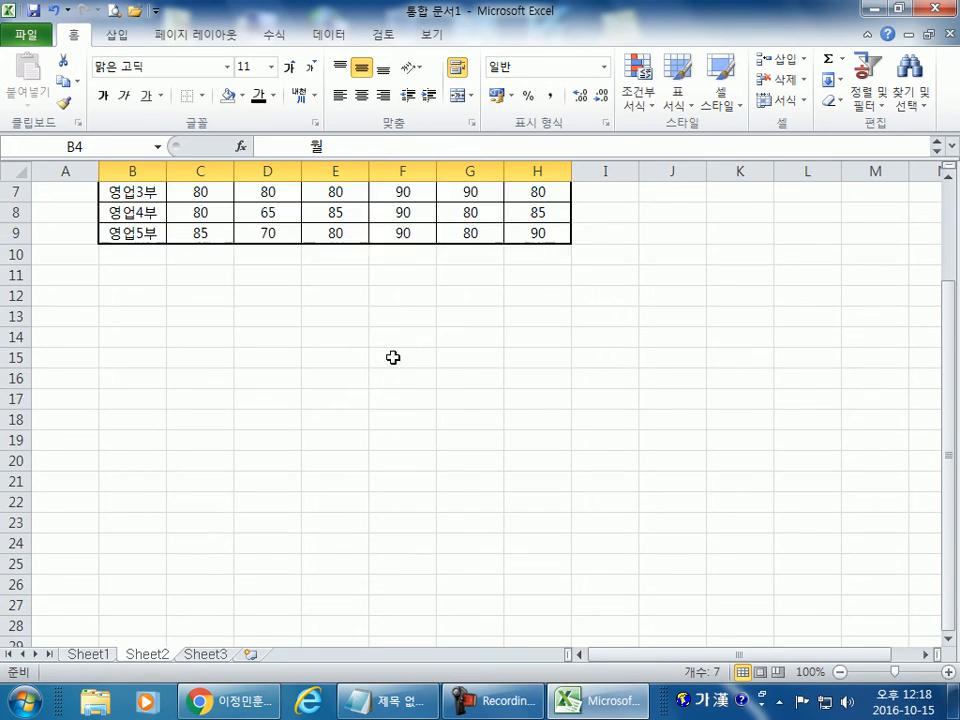
drag(229, 317, 529, 317)
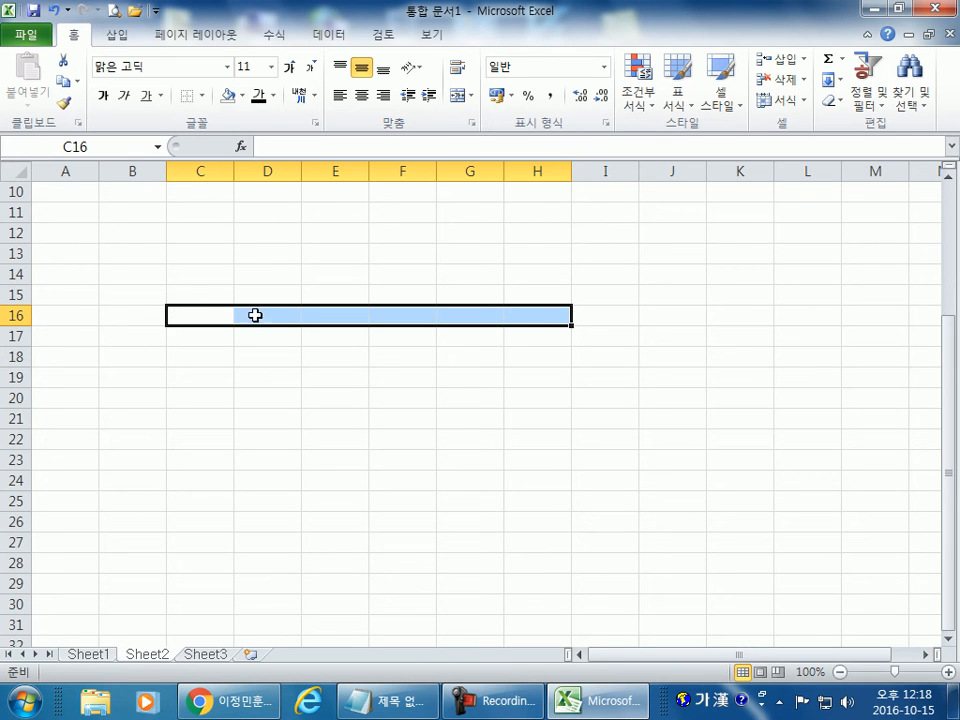
drag(208, 274, 470, 316)
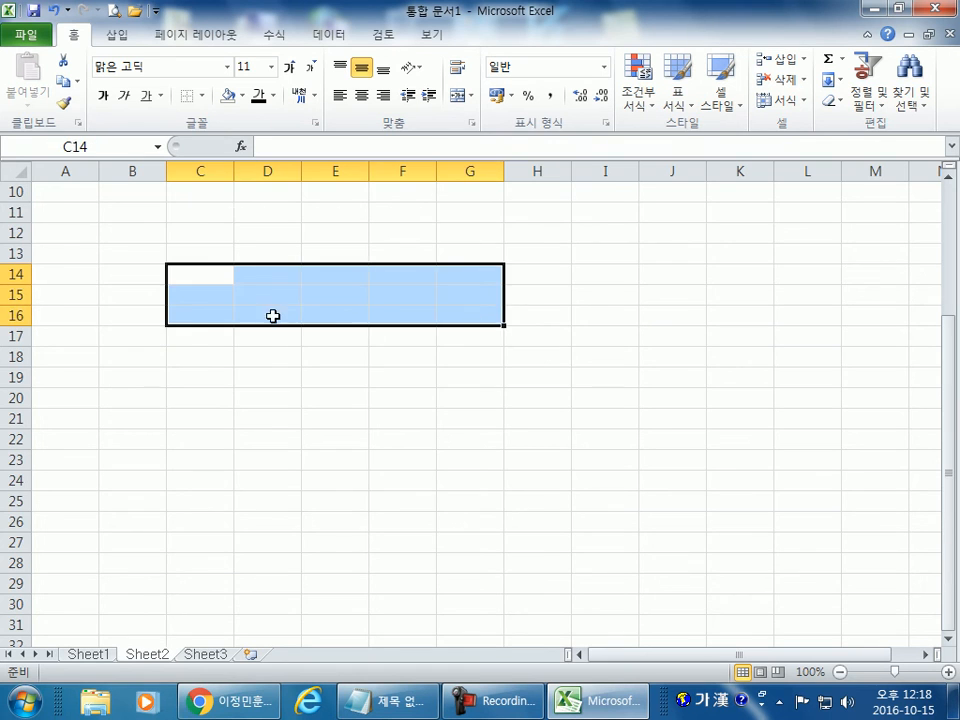
Apply a double-line bottom border to the header row B4:H4
scroll(118, 253, up, 3)
click(116, 267)
drag(116, 267, 556, 283)
key(ctrl+1)
click(511, 311)
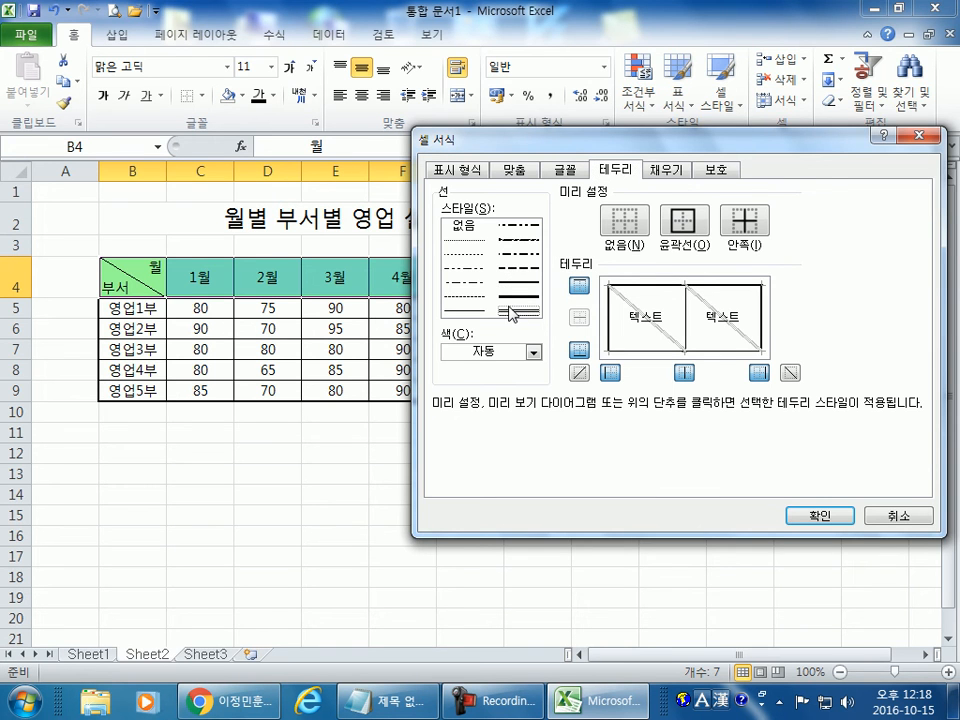
drag(516, 137, 515, 20)
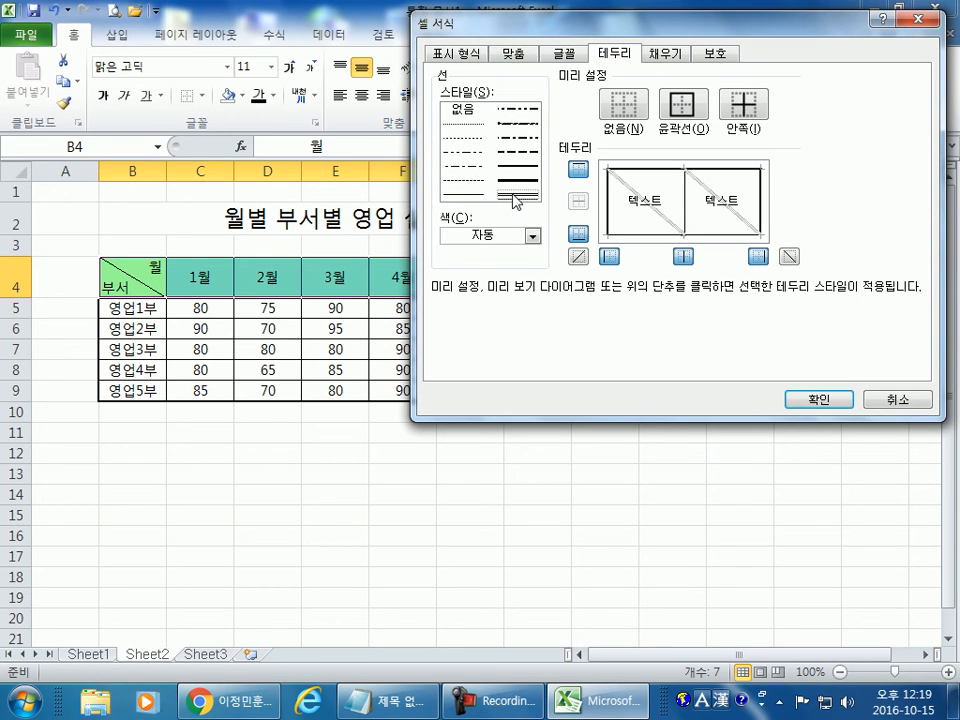
click(639, 232)
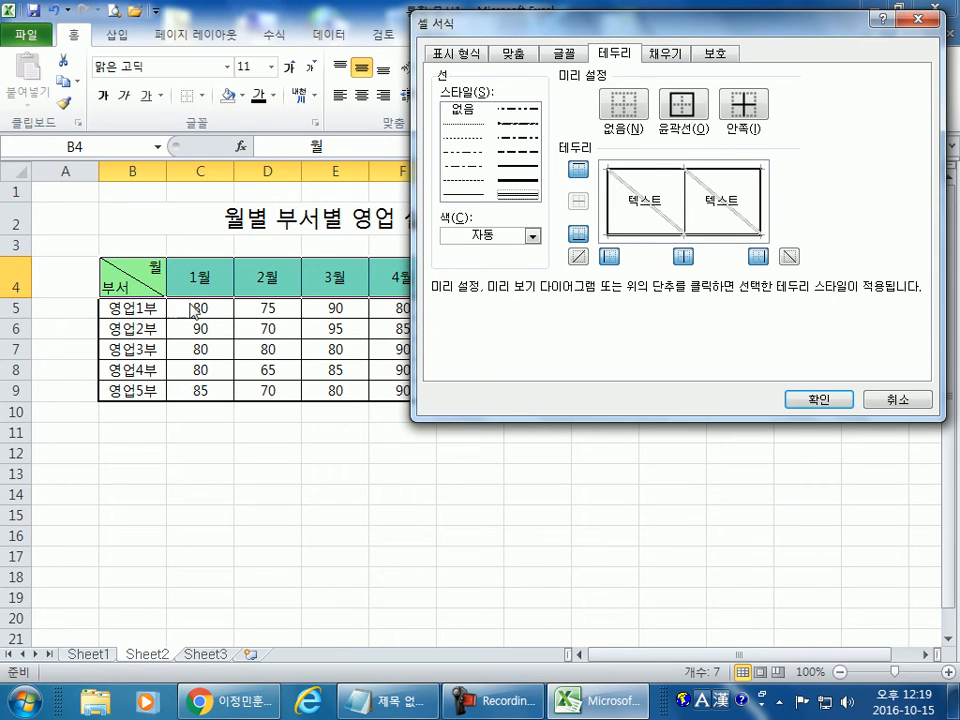
click(634, 237)
click(634, 237)
click(818, 401)
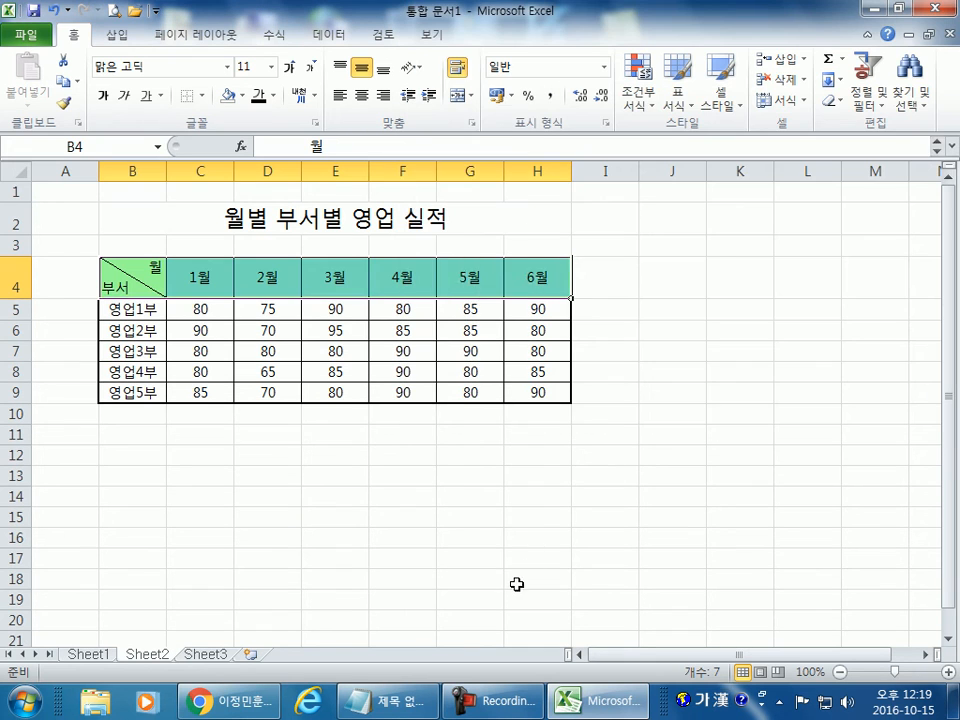
click(521, 581)
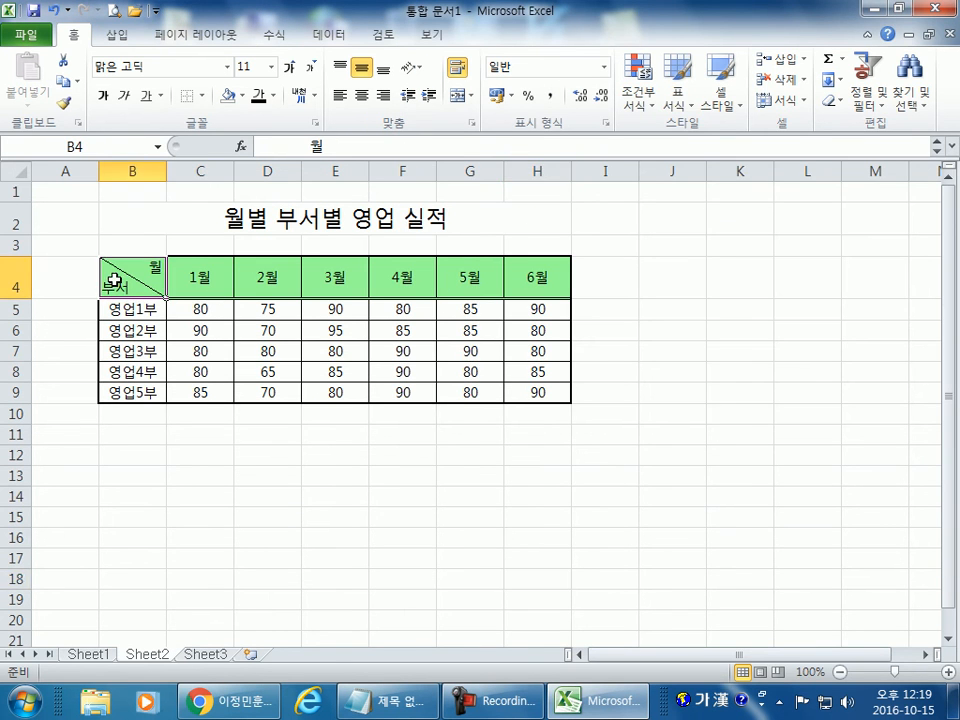
Add a double-line border along the right edge of the department column B4:B9, and narrow column A
click(118, 262)
ctrl+scroll(118, 289, up, 4)
click(353, 606)
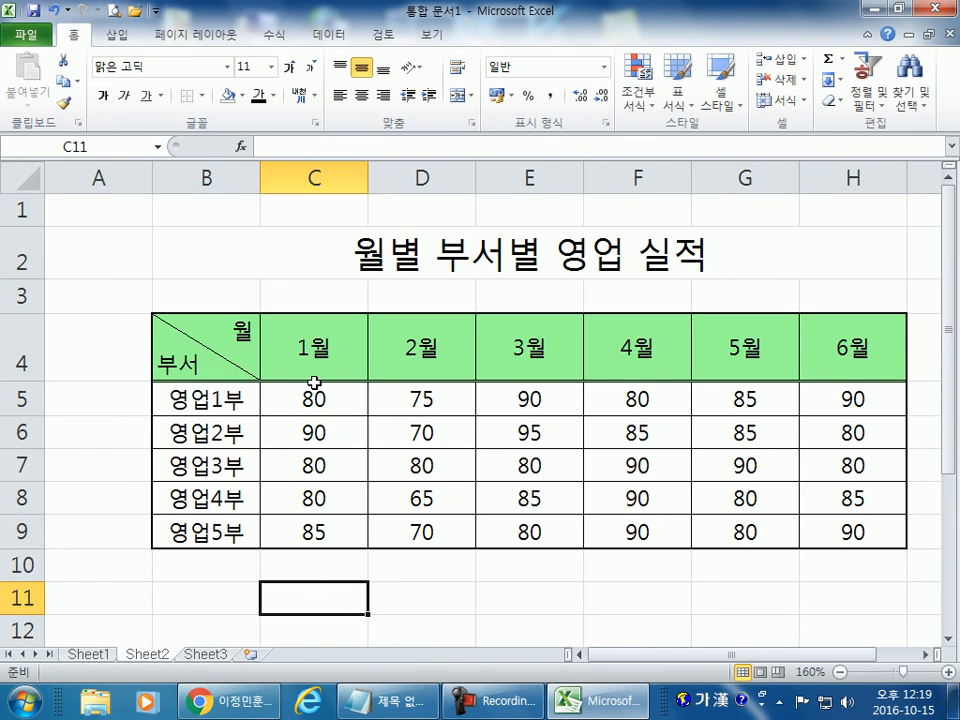
drag(214, 336, 195, 540)
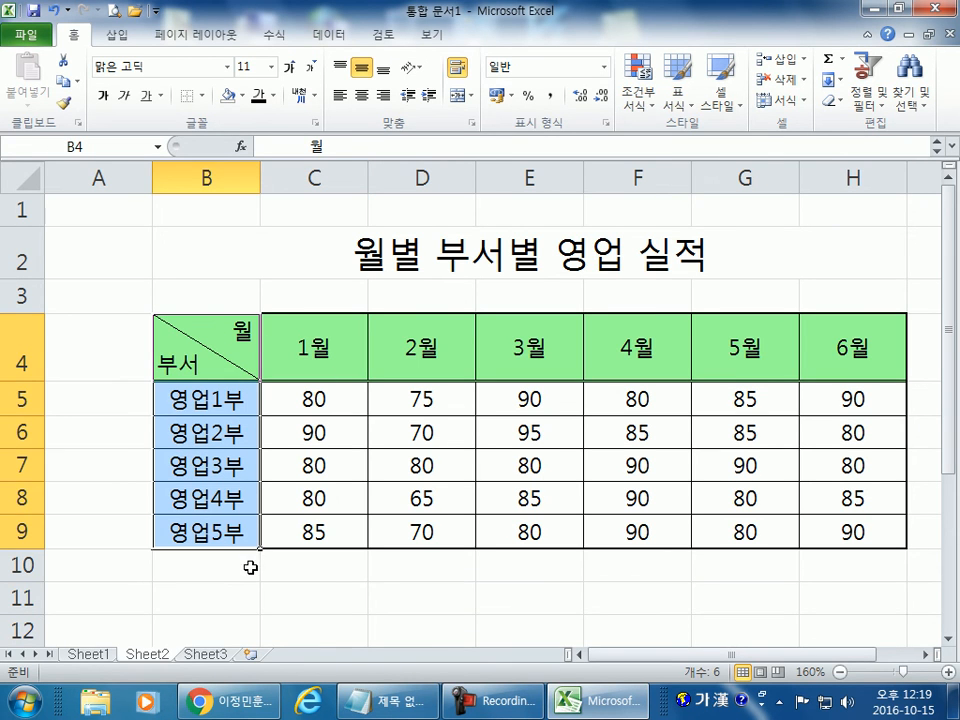
click(422, 566)
drag(199, 333, 186, 531)
key(ctrl+1)
click(519, 195)
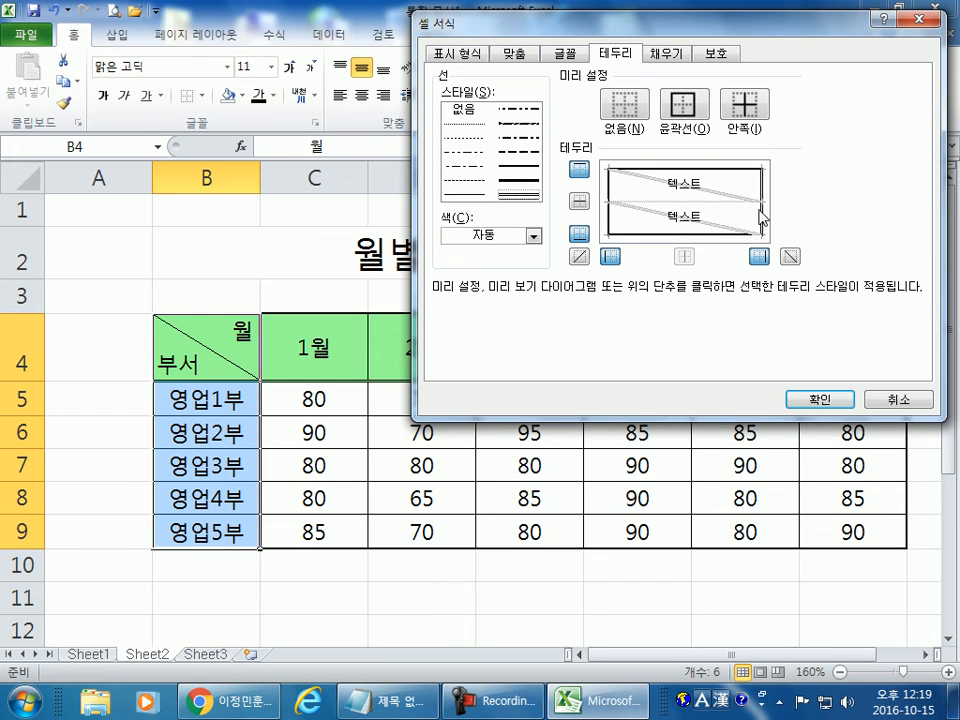
click(816, 398)
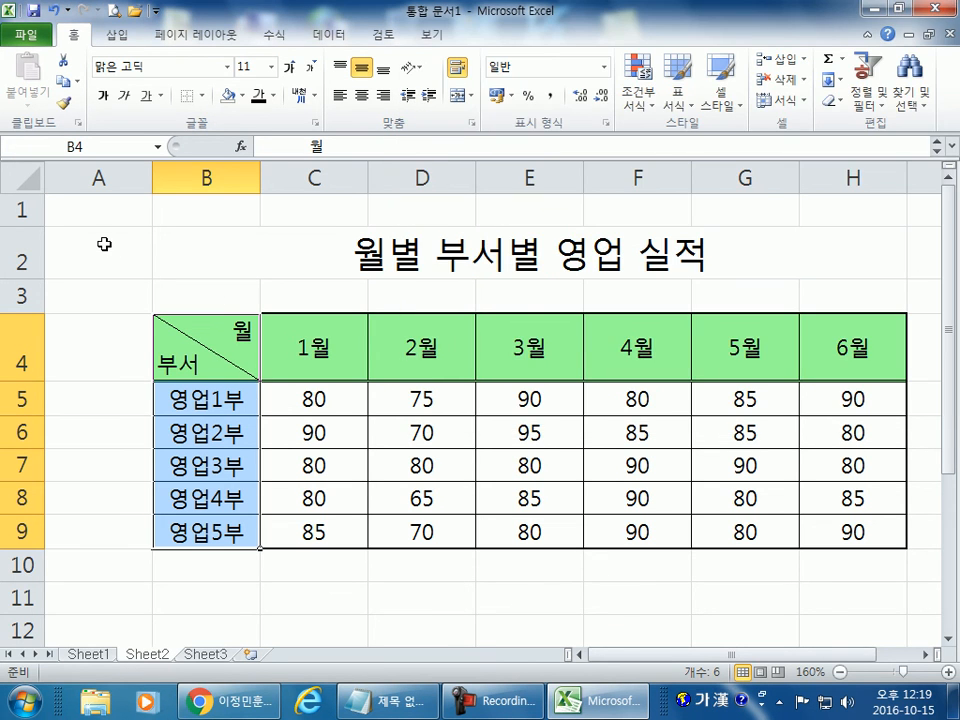
click(100, 243)
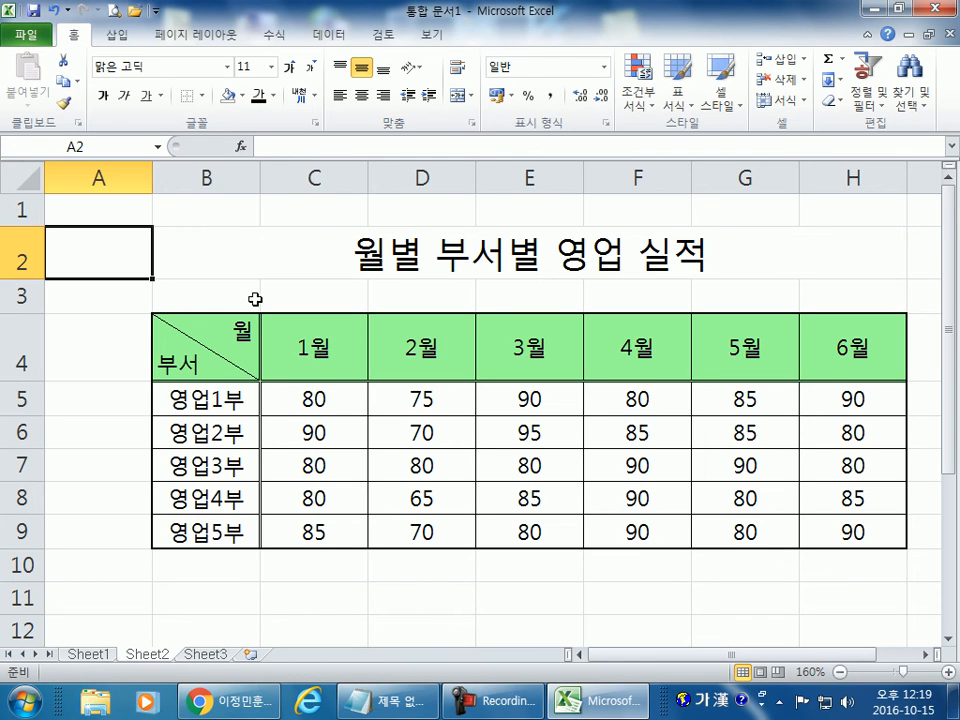
drag(156, 178, 87, 178)
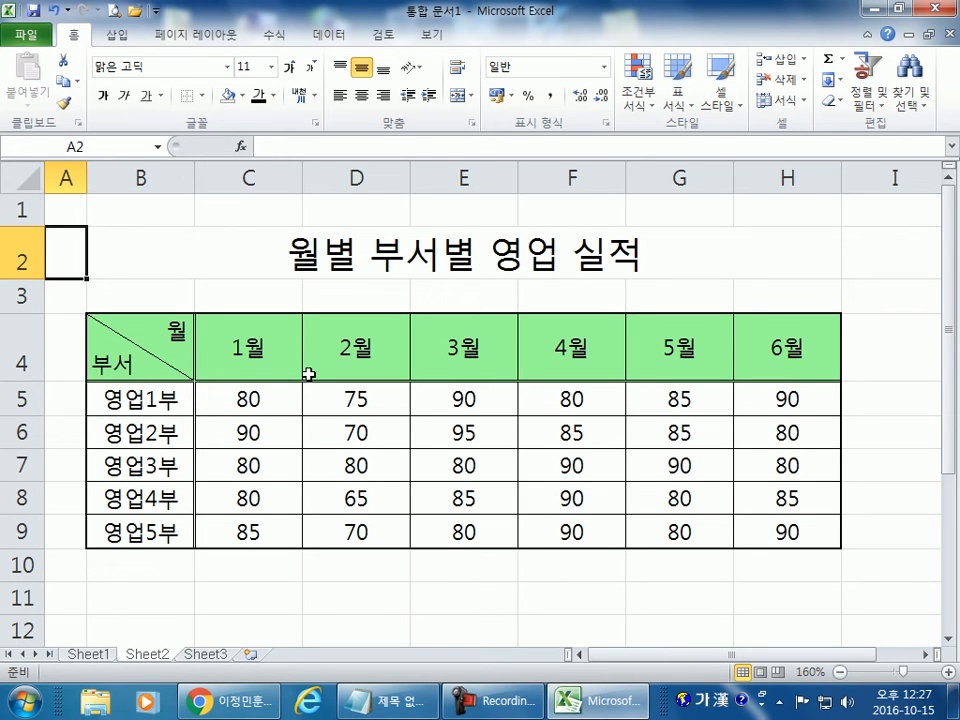
Review the merged title, the diagonal header cell, the month headings, the department names and the sales figures of the finished table
click(439, 266)
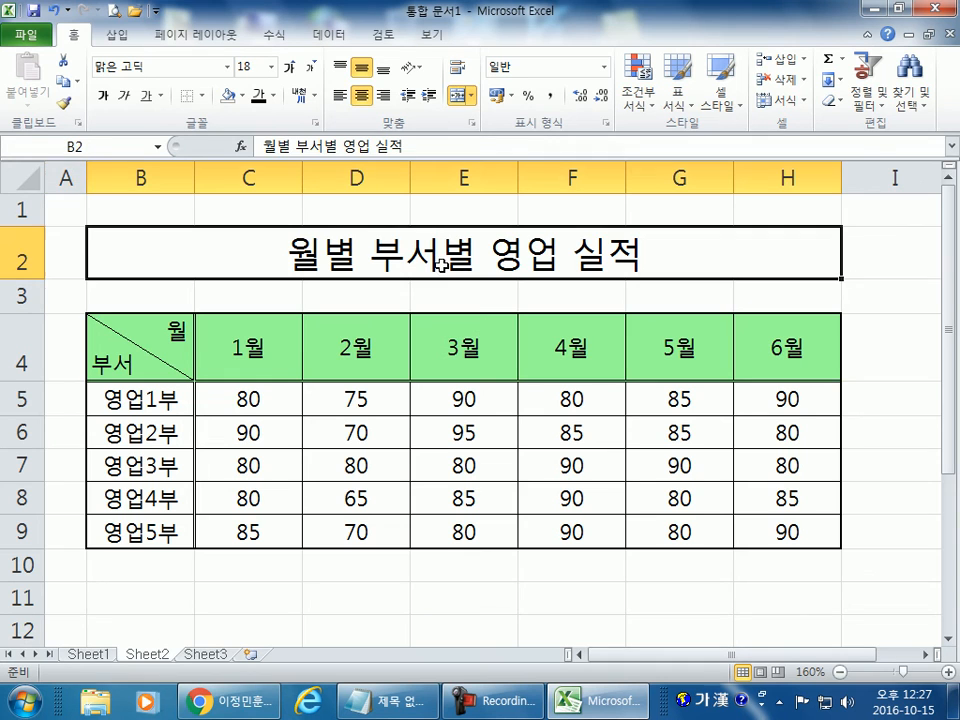
click(182, 334)
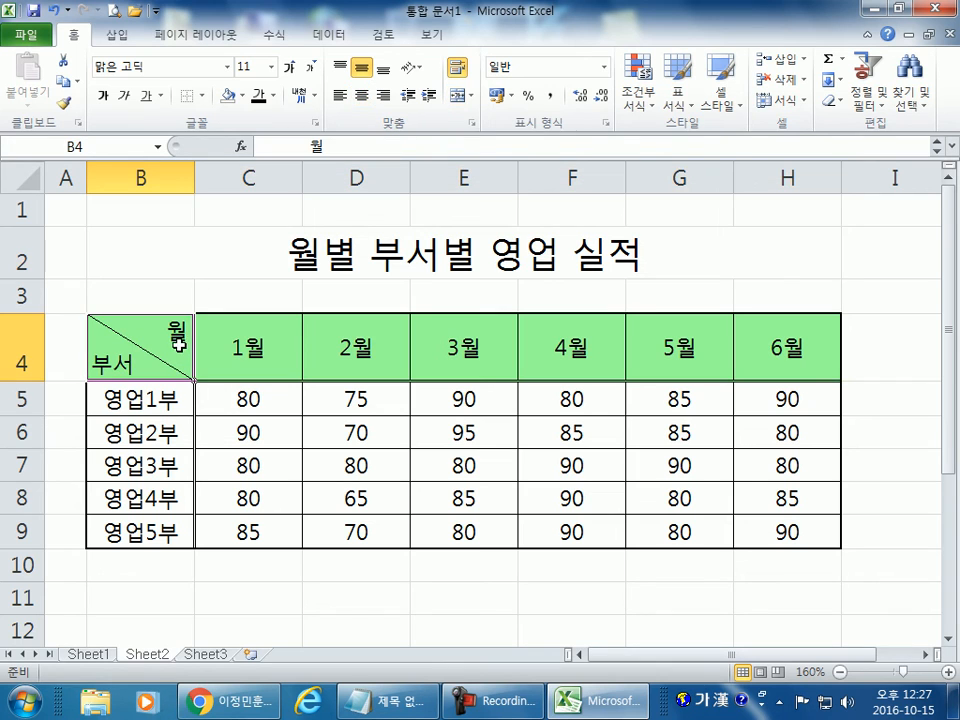
click(240, 347)
click(834, 355)
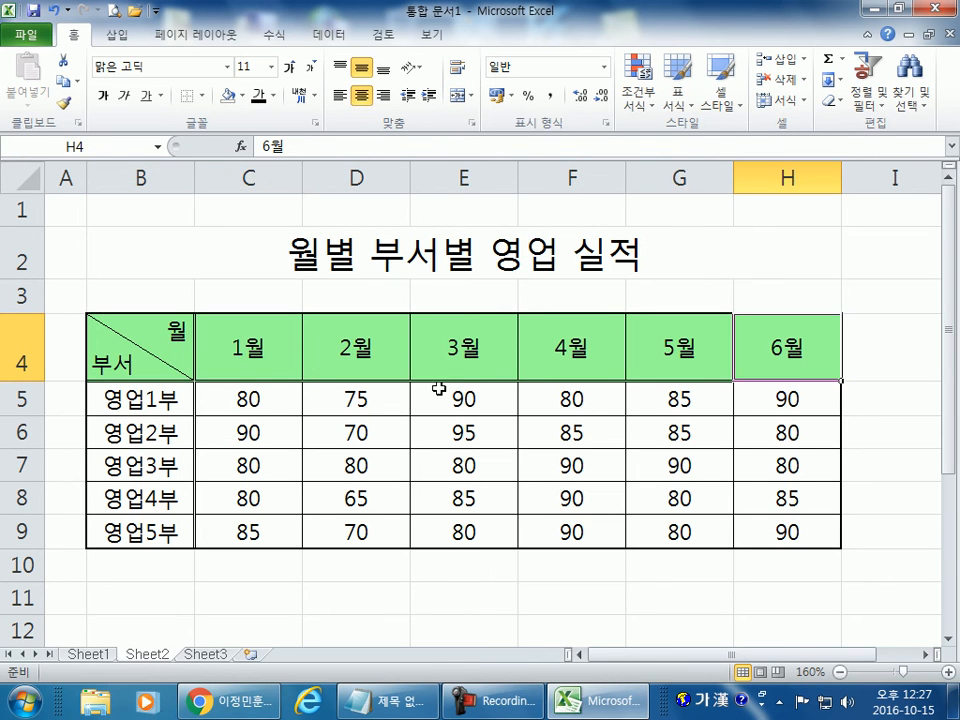
drag(95, 399, 115, 525)
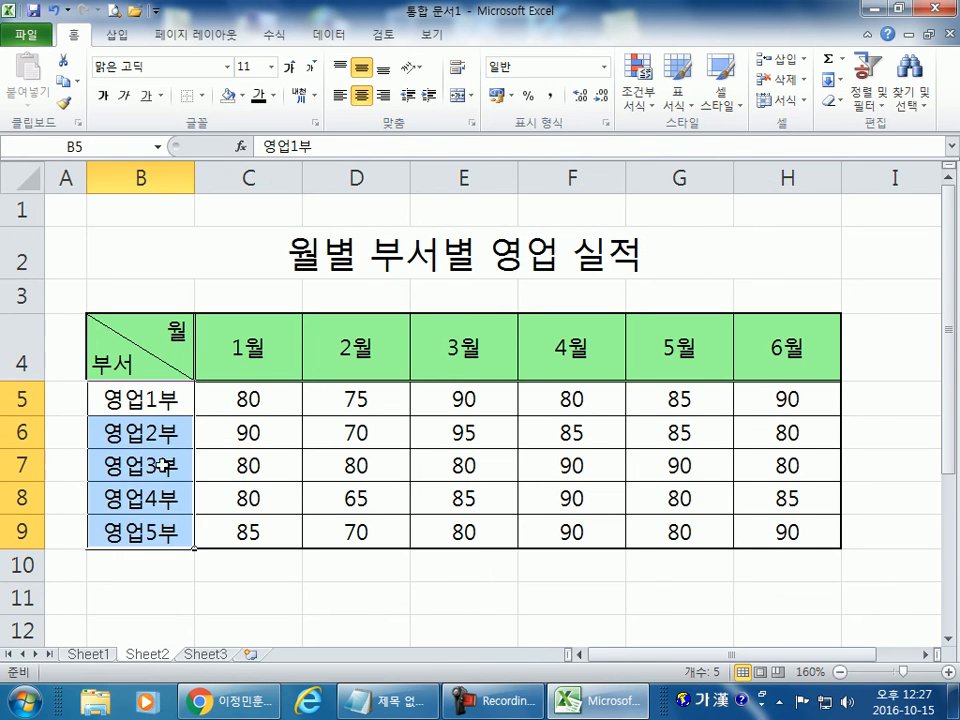
click(163, 455)
drag(268, 402, 786, 538)
click(167, 335)
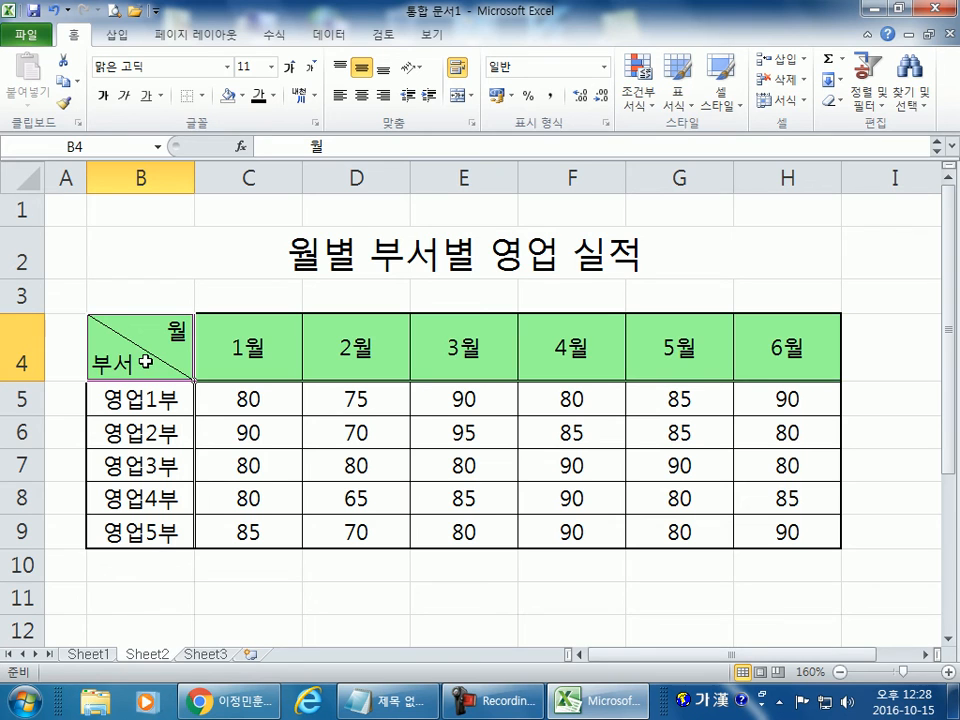
drag(251, 336, 745, 340)
drag(140, 399, 114, 536)
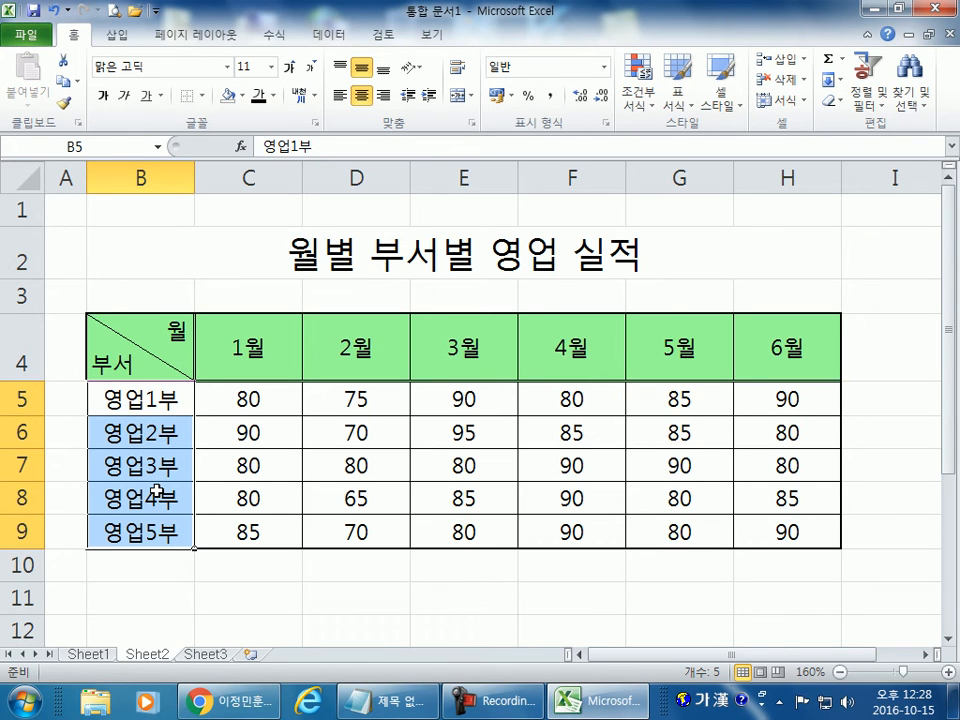
click(266, 352)
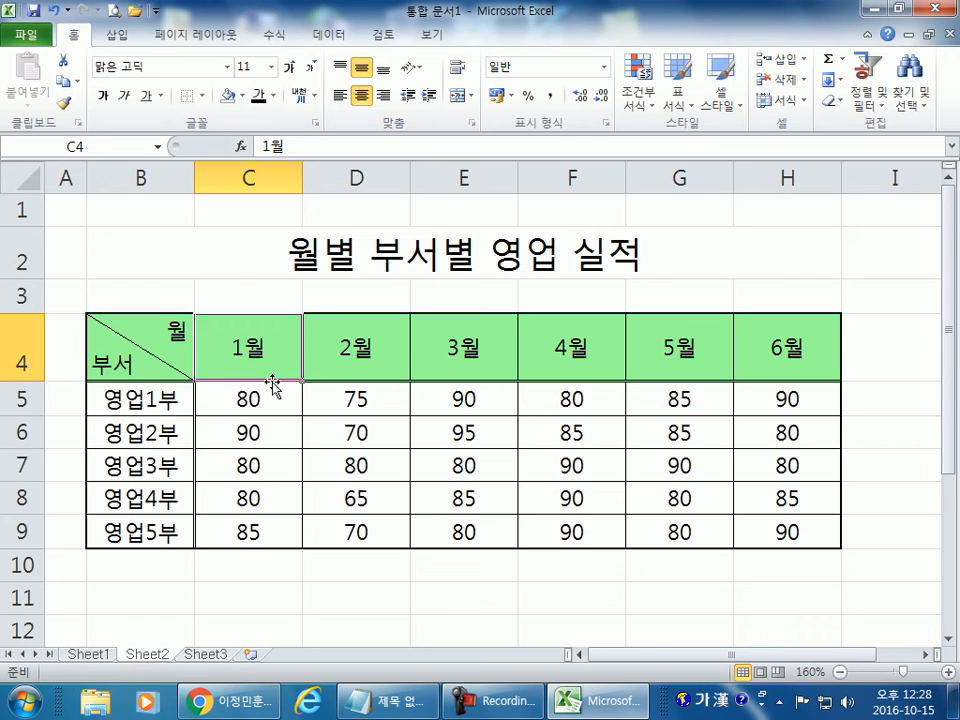
drag(253, 340, 787, 352)
Select the sales figures C5:H9 and overwrite the first one, cell C5, with a period
drag(249, 401, 767, 527)
scroll(767, 527, down, 1)
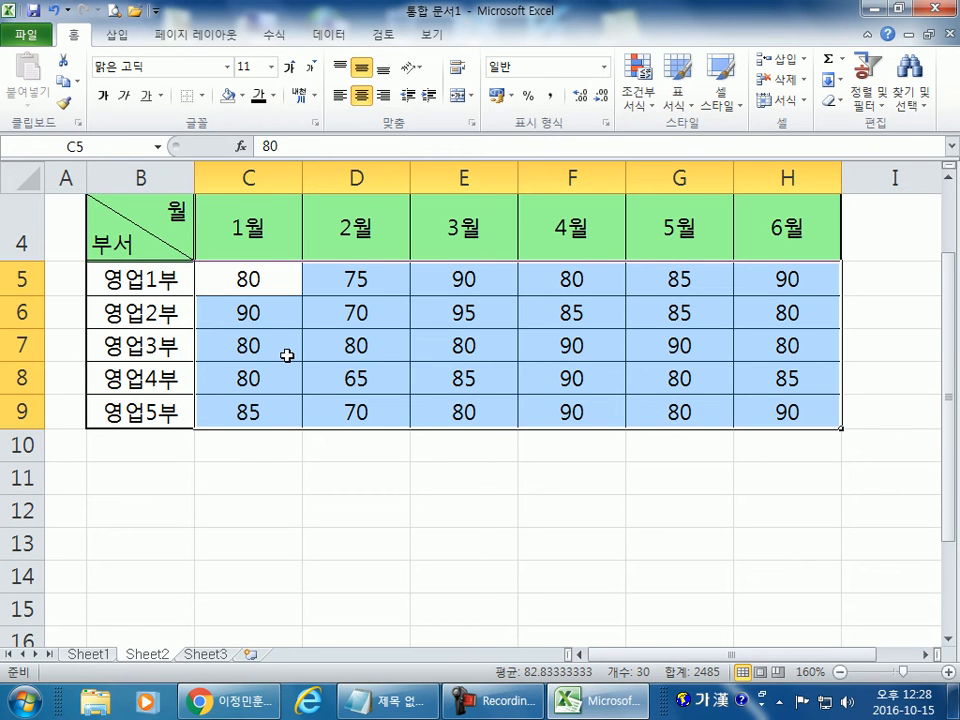
text(.)
key(Return)
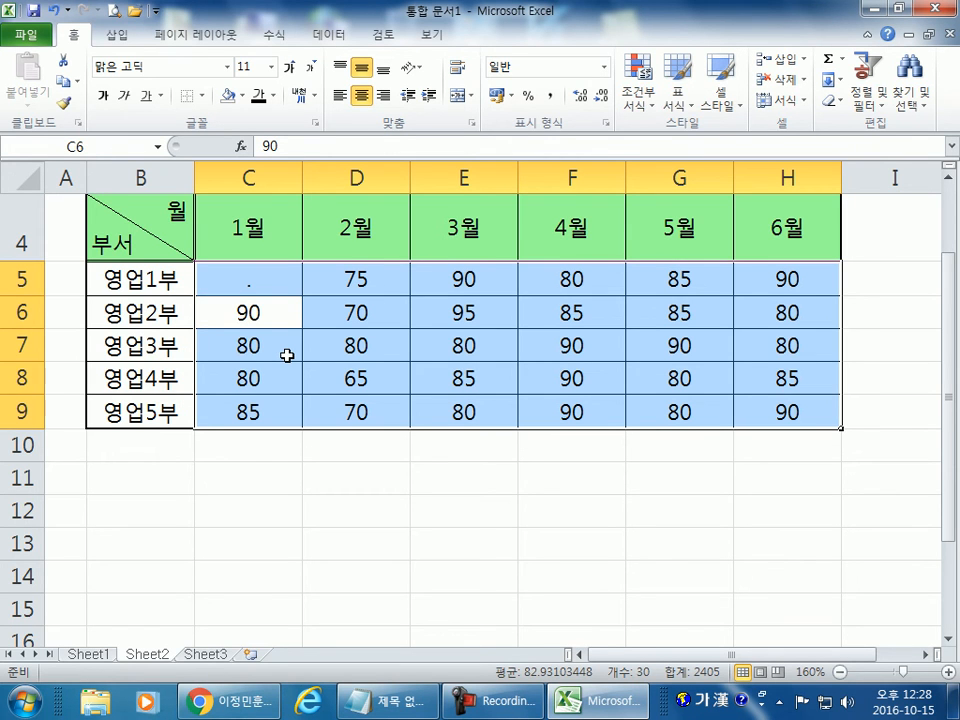
Undo the last entry in cell C5 and deselect the sales figures
key(ctrl+z)
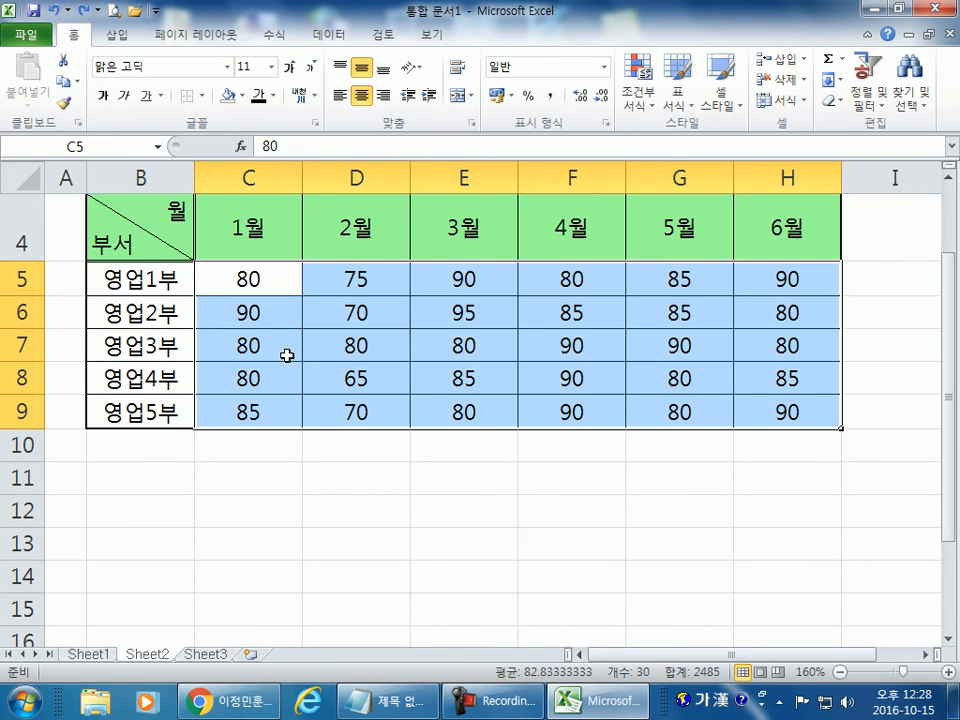
click(276, 500)
scroll(281, 504, down, 2)
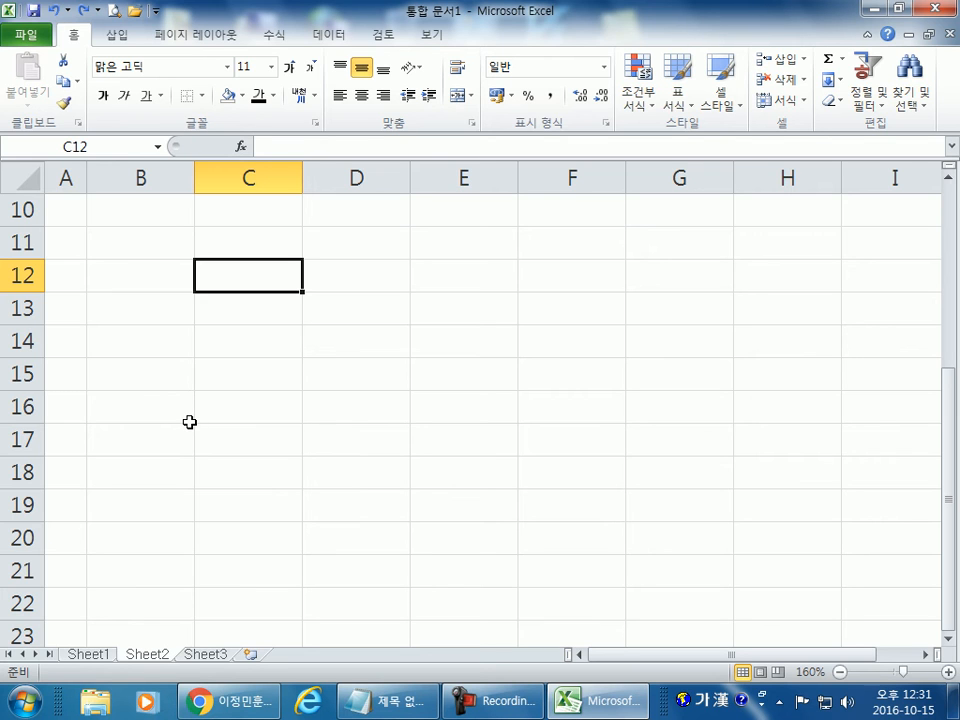
Review the whole sales table, its diagonal header cell B4, the merged title and the header row B4:H4
scroll(189, 422, up, 3)
drag(240, 405, 740, 540)
click(284, 466)
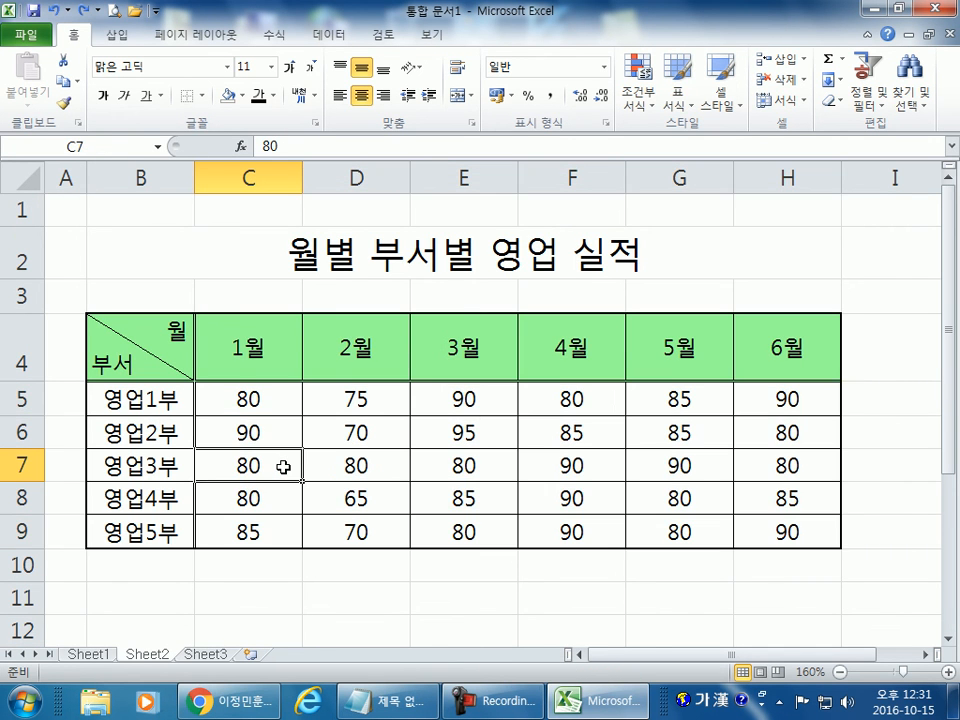
scroll(284, 466, down, 1)
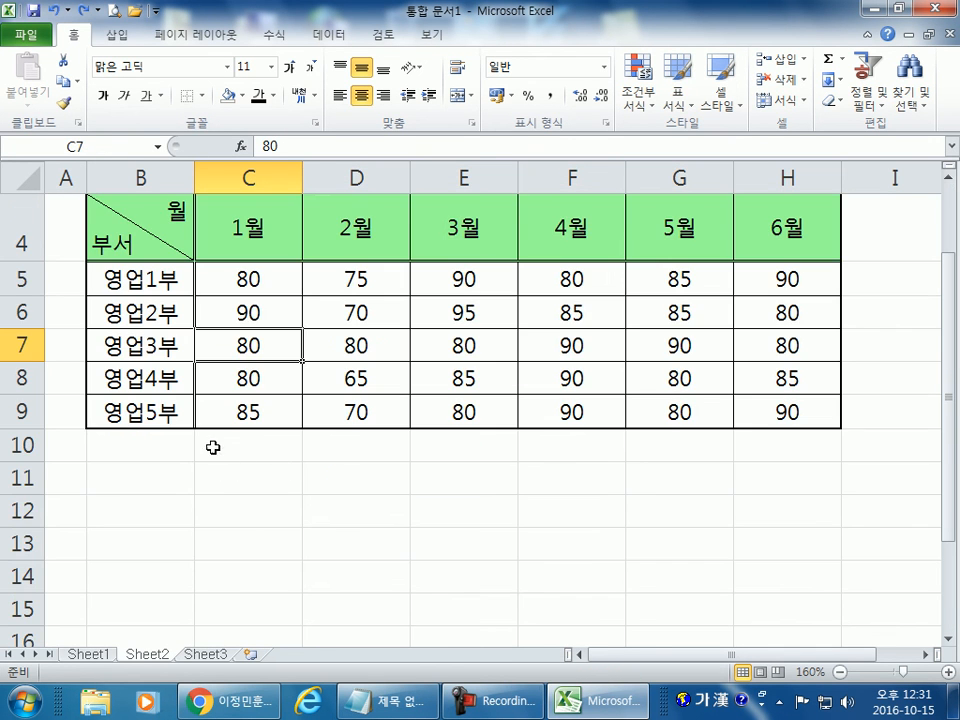
scroll(215, 445, up, 1)
click(145, 352)
drag(141, 332, 787, 347)
click(120, 357)
drag(117, 348, 759, 553)
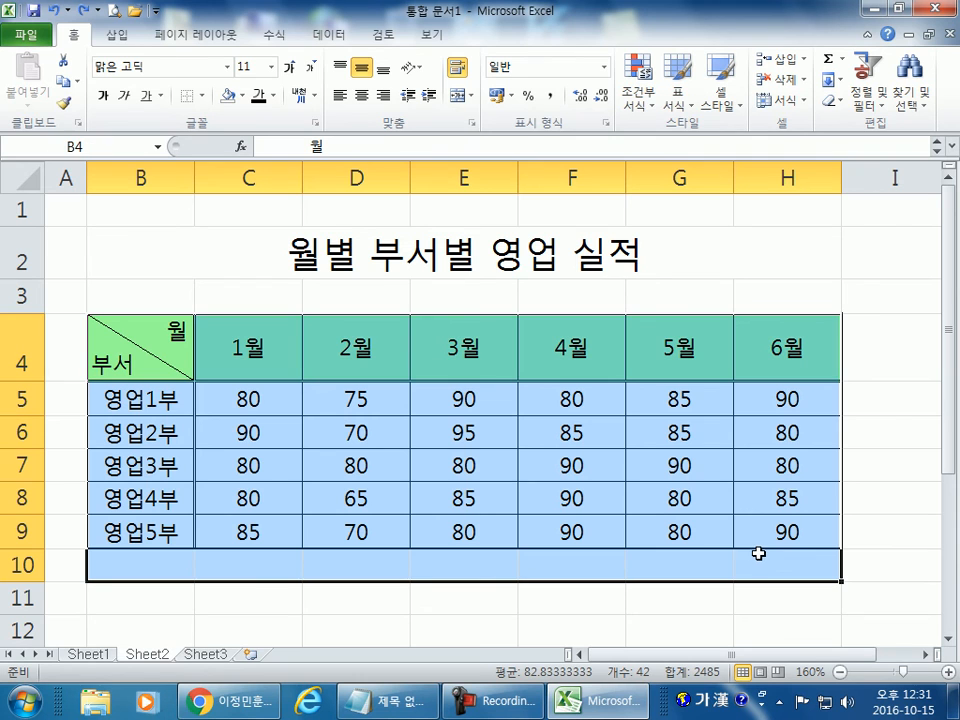
click(648, 494)
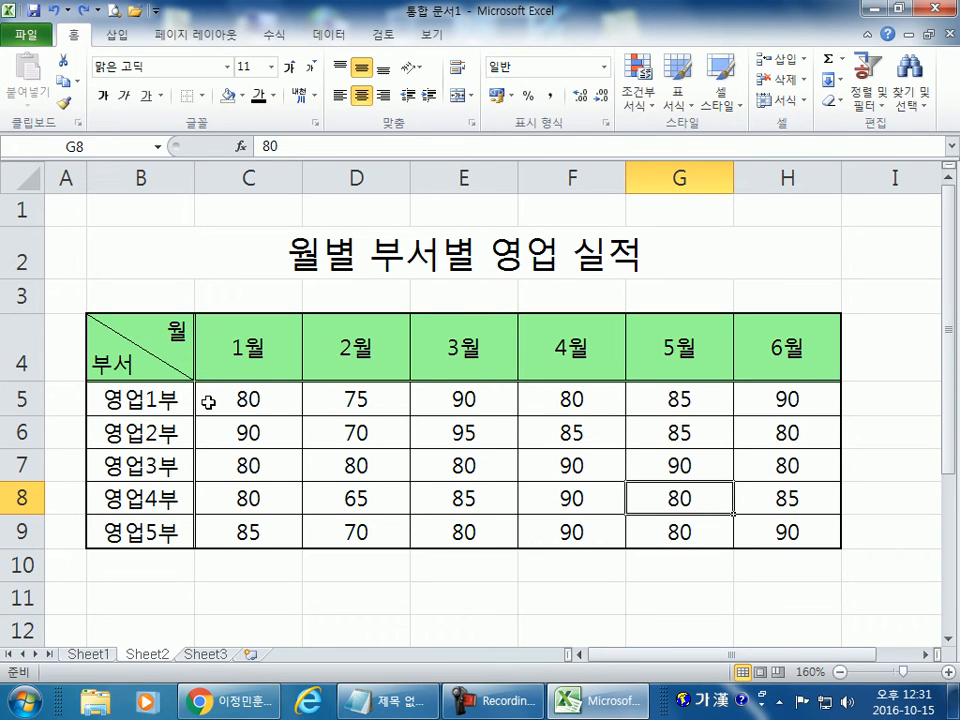
click(107, 368)
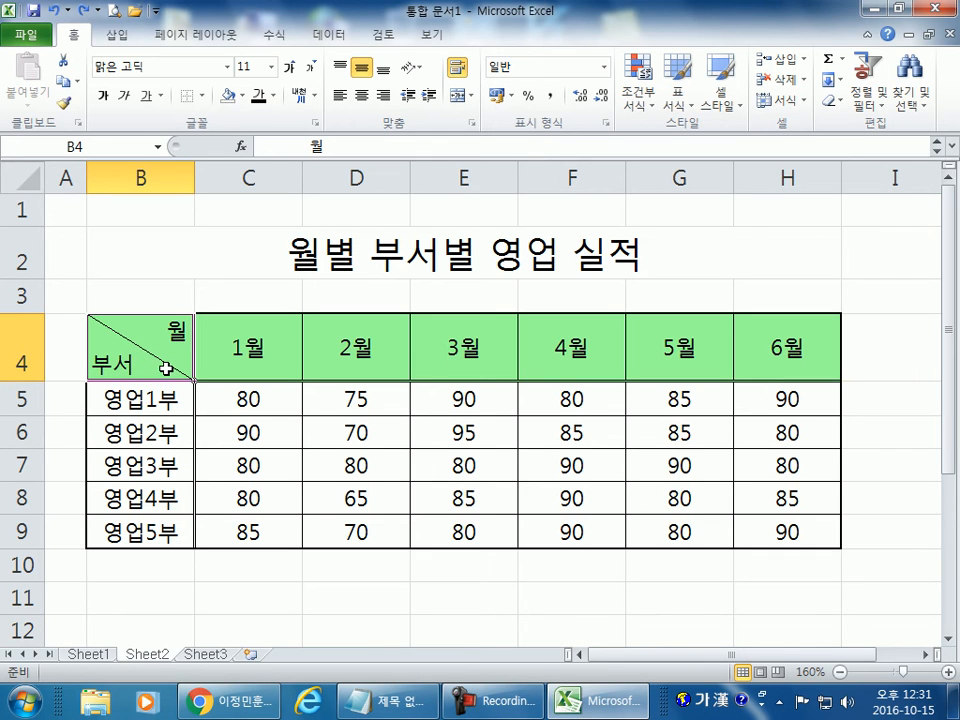
click(272, 266)
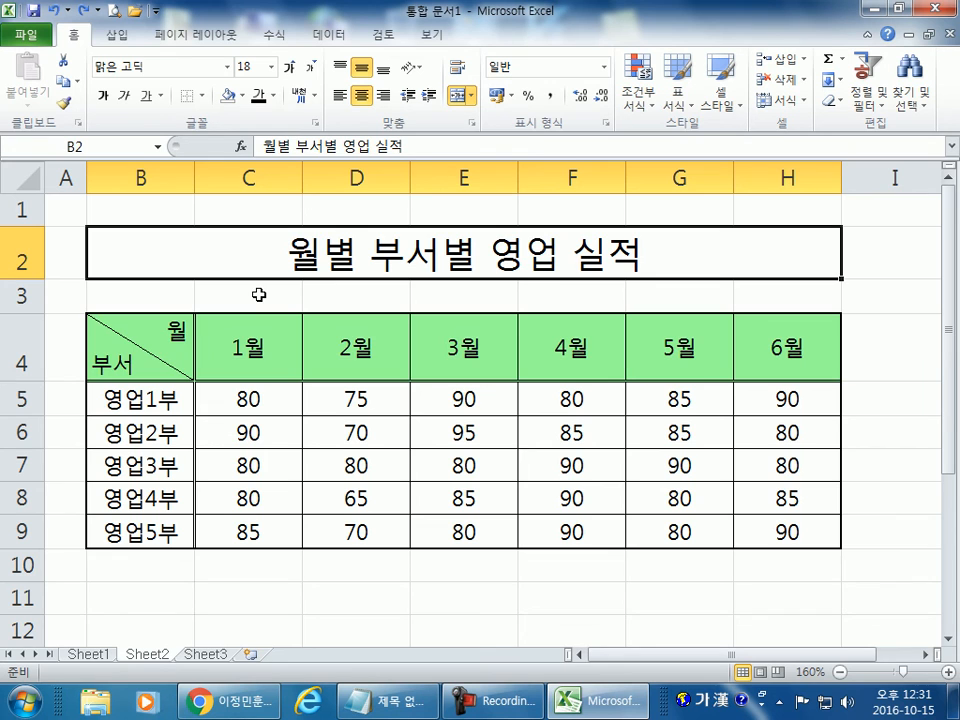
drag(135, 343, 785, 352)
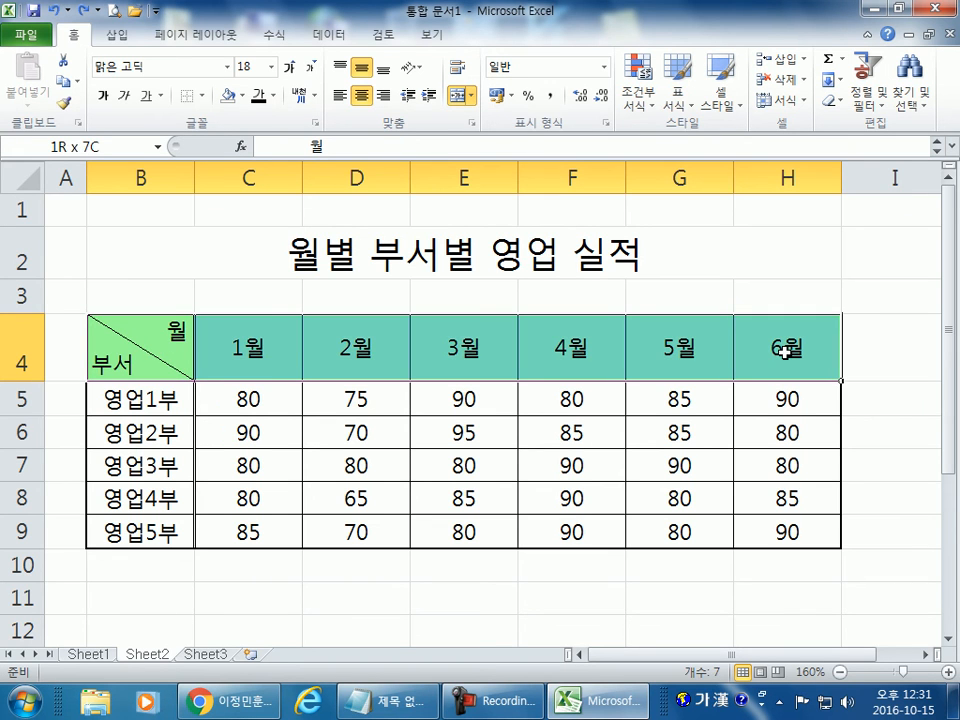
Clear the merged title in B2:H2, reapply merge and center, and re-enter 월별 부서별 영업 실적
click(383, 251)
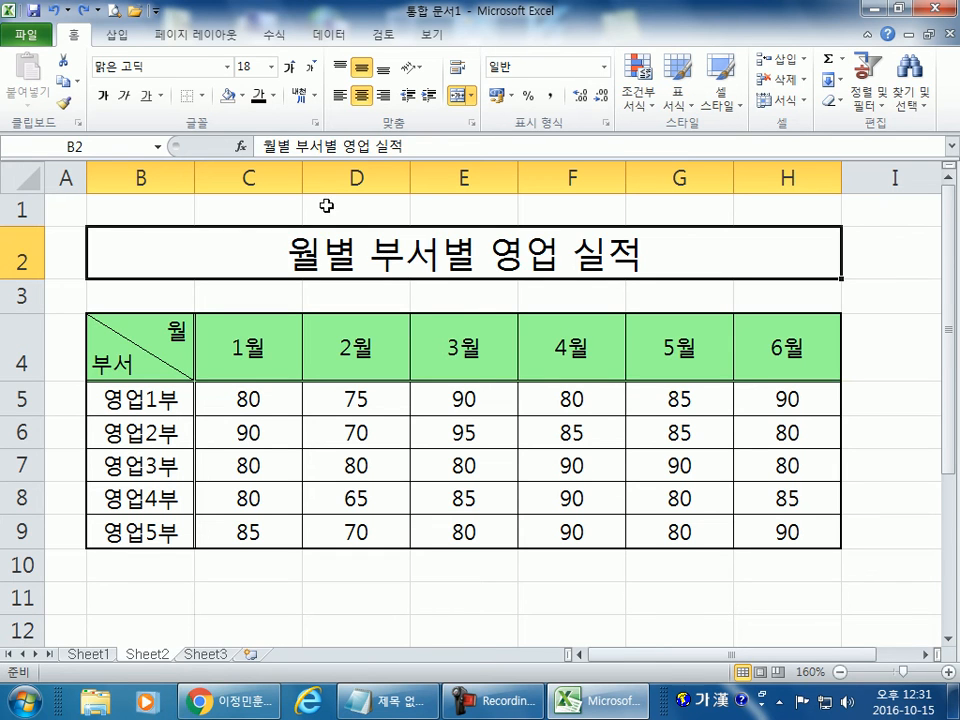
key(Delete)
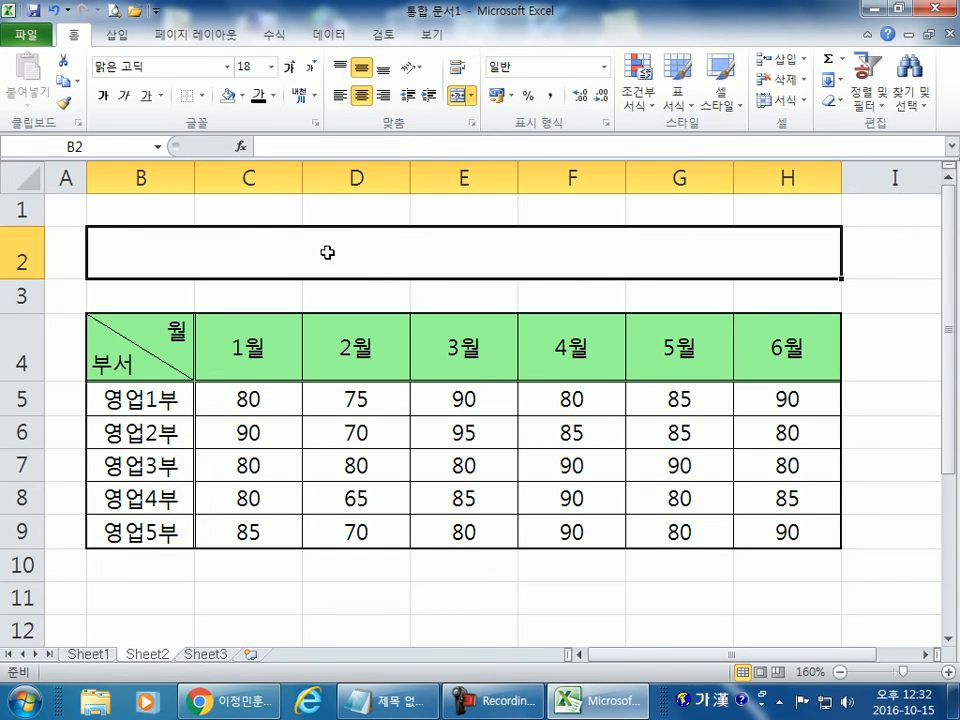
click(457, 96)
click(457, 97)
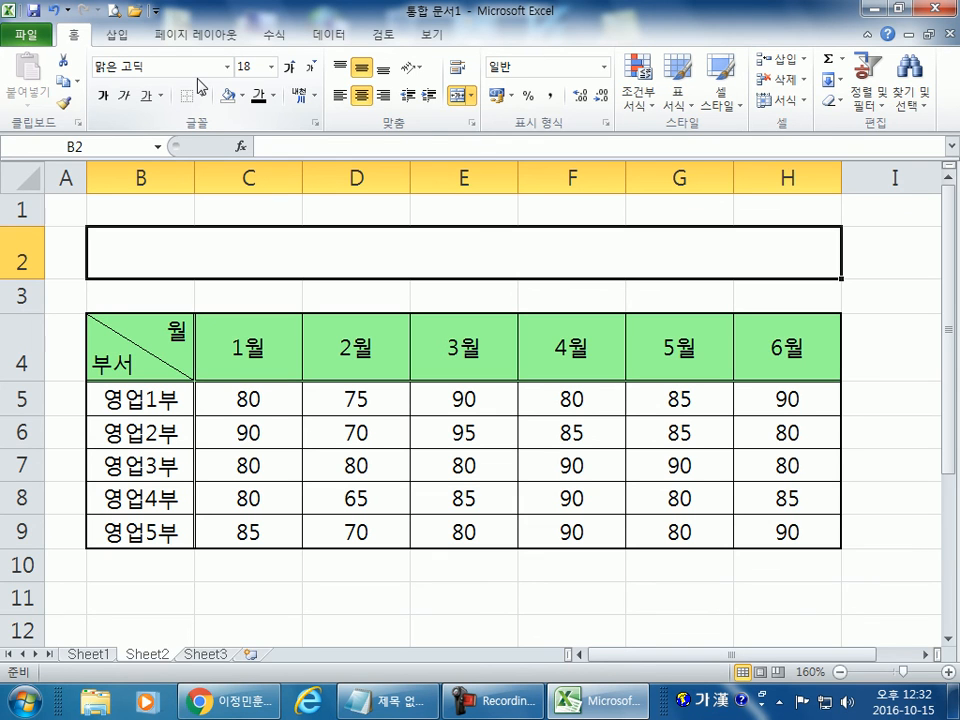
text(월별 부서별 영업 실적)
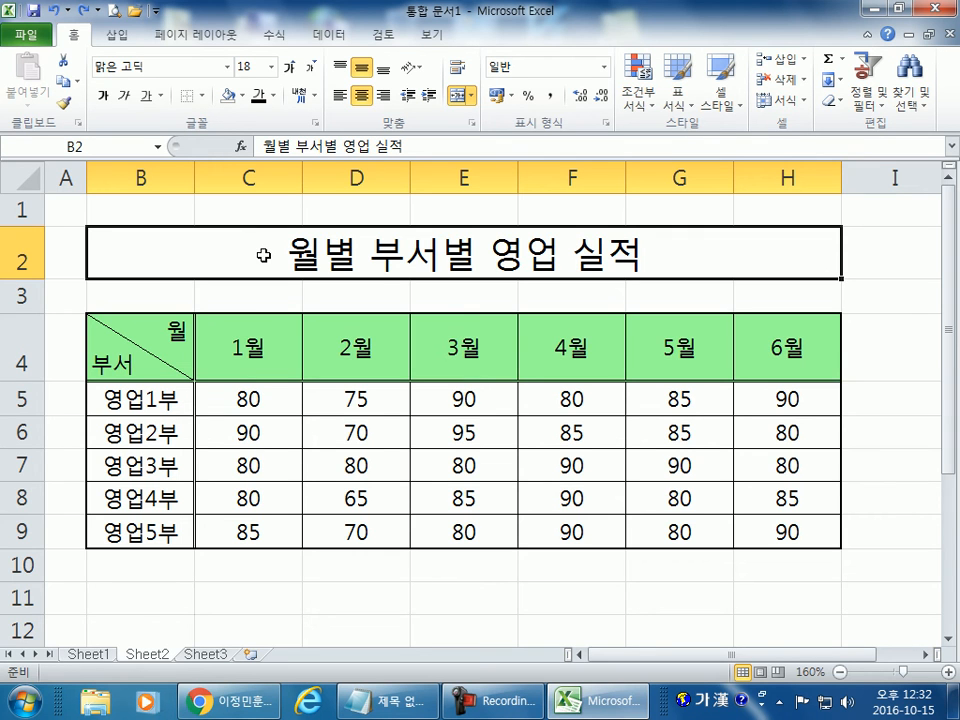
Clear the contents of the header row B4:H4, and undo that deletion
drag(152, 338, 750, 336)
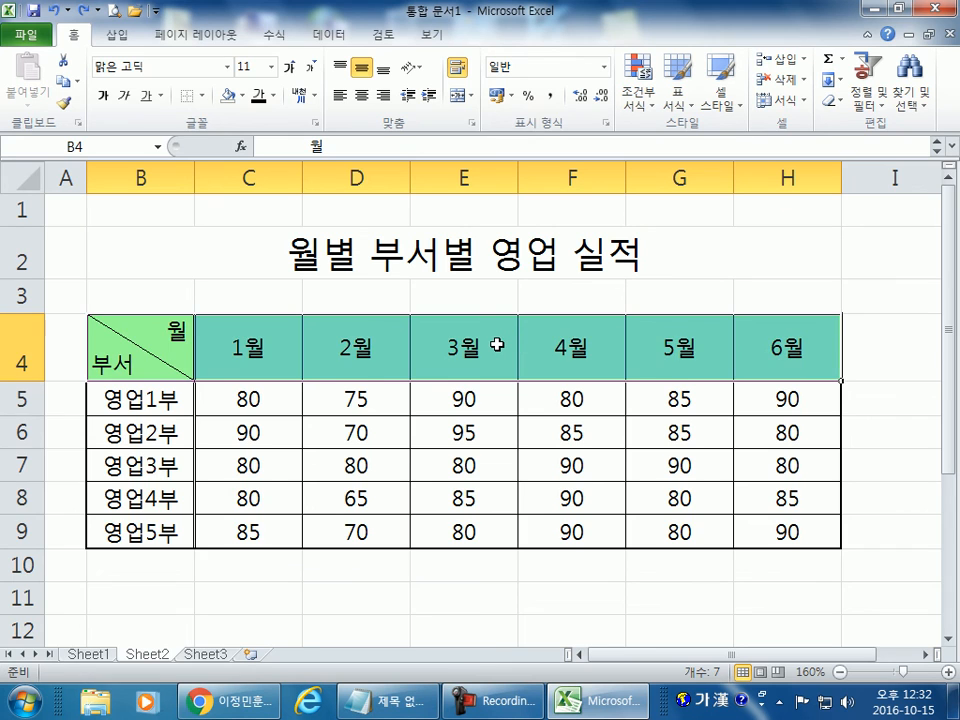
key(Delete)
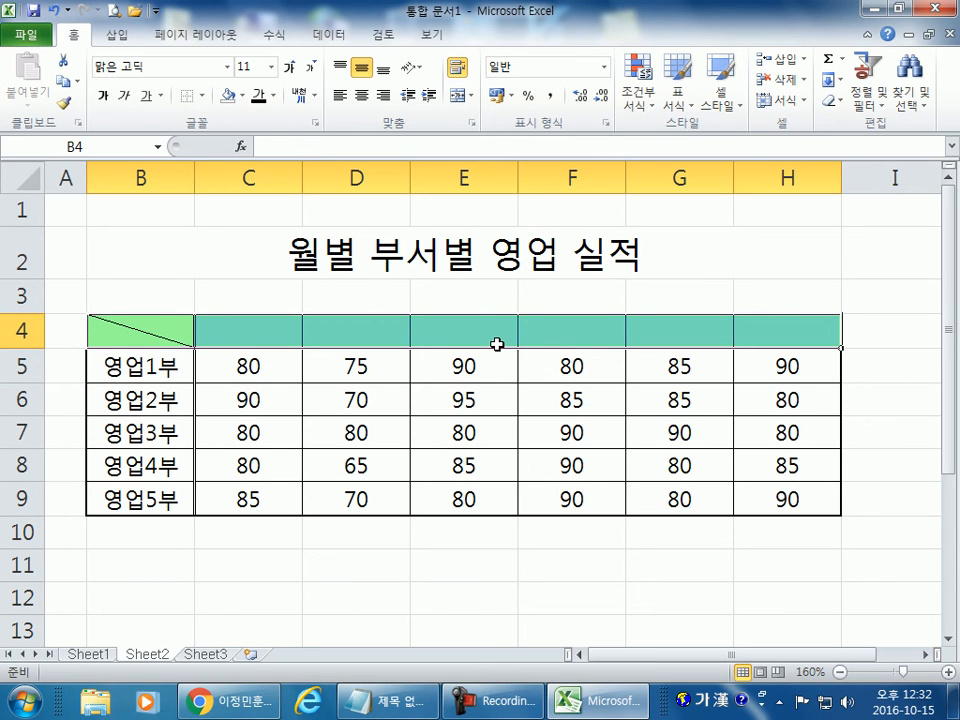
key(ctrl+z)
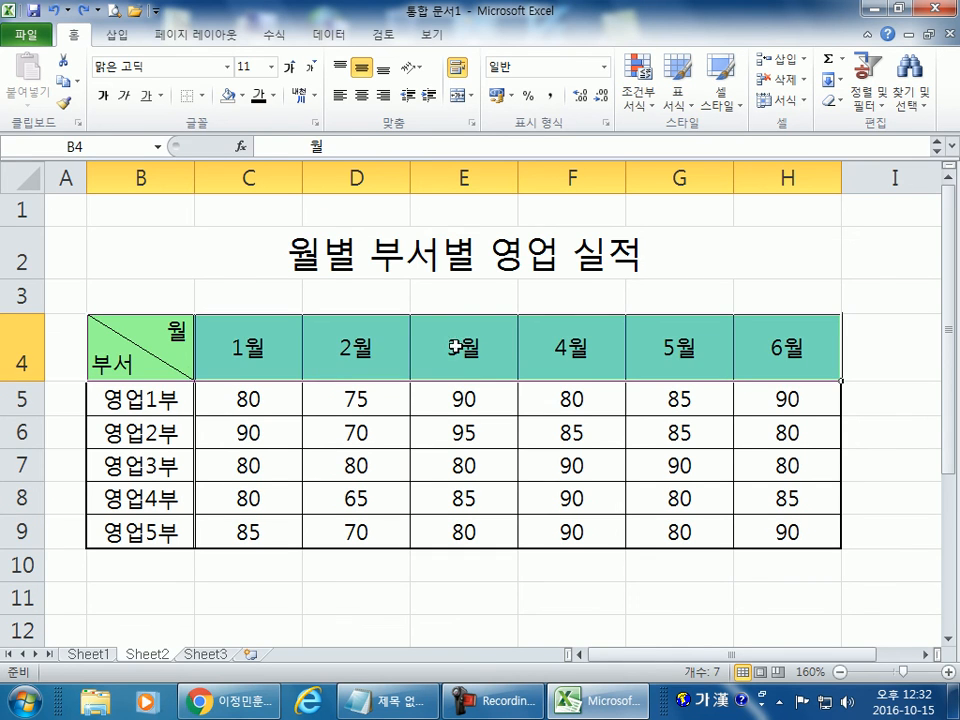
Try centering the text in the diagonal header cell B4, and return it to its left-aligned layout
click(181, 265)
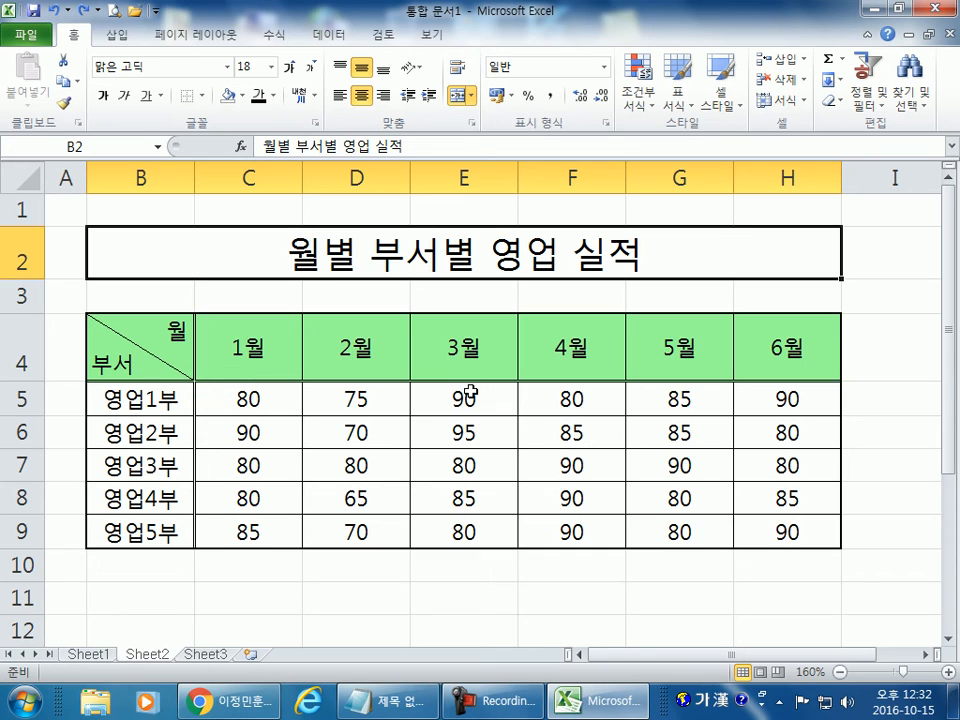
click(127, 328)
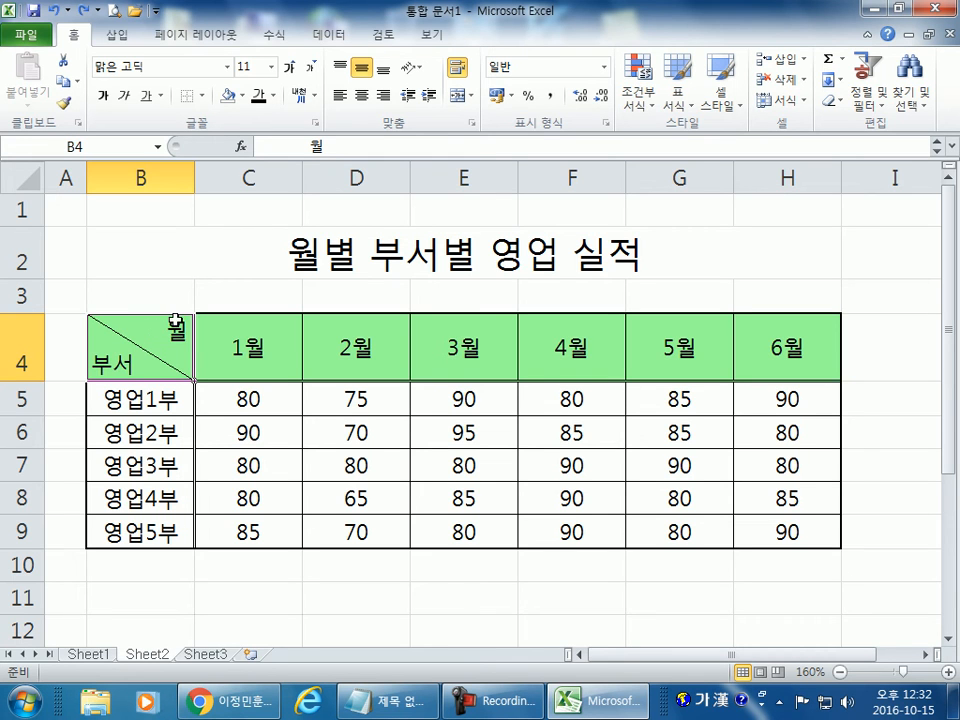
click(360, 95)
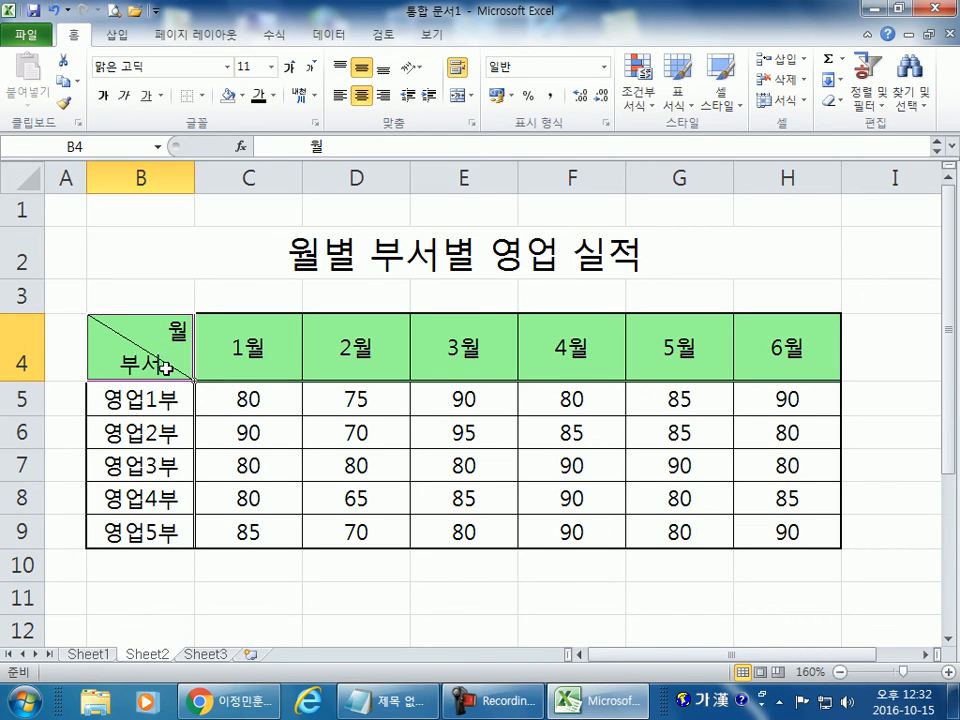
click(342, 95)
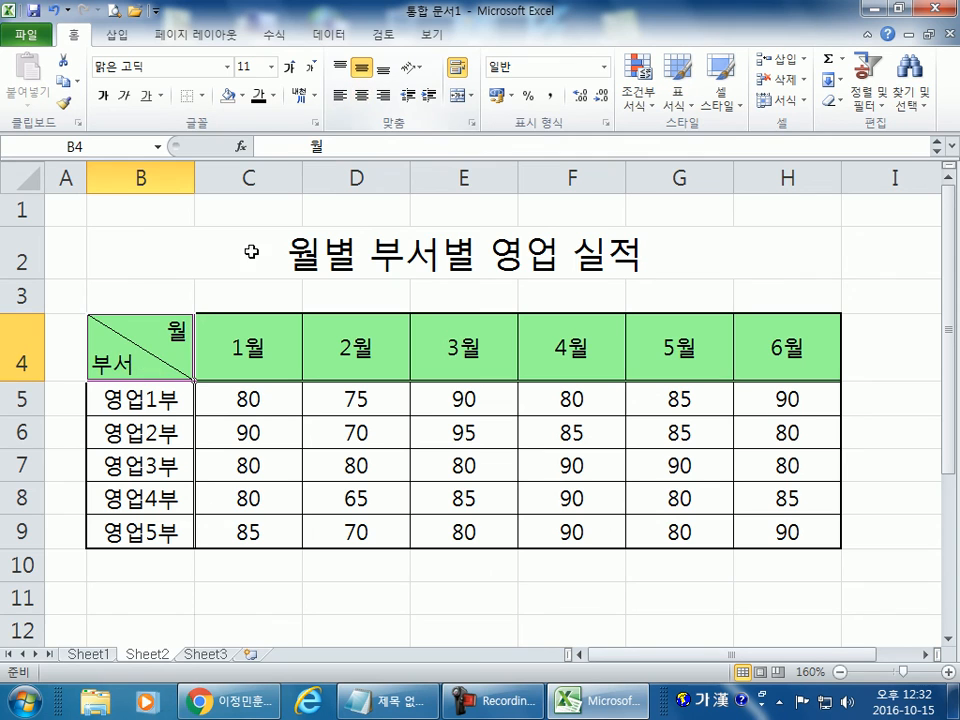
Examine the spacing before 월 in header cell B4, the month headings, the department names and the sales figures
double_click(113, 331)
drag(113, 332, 155, 338)
click(154, 338)
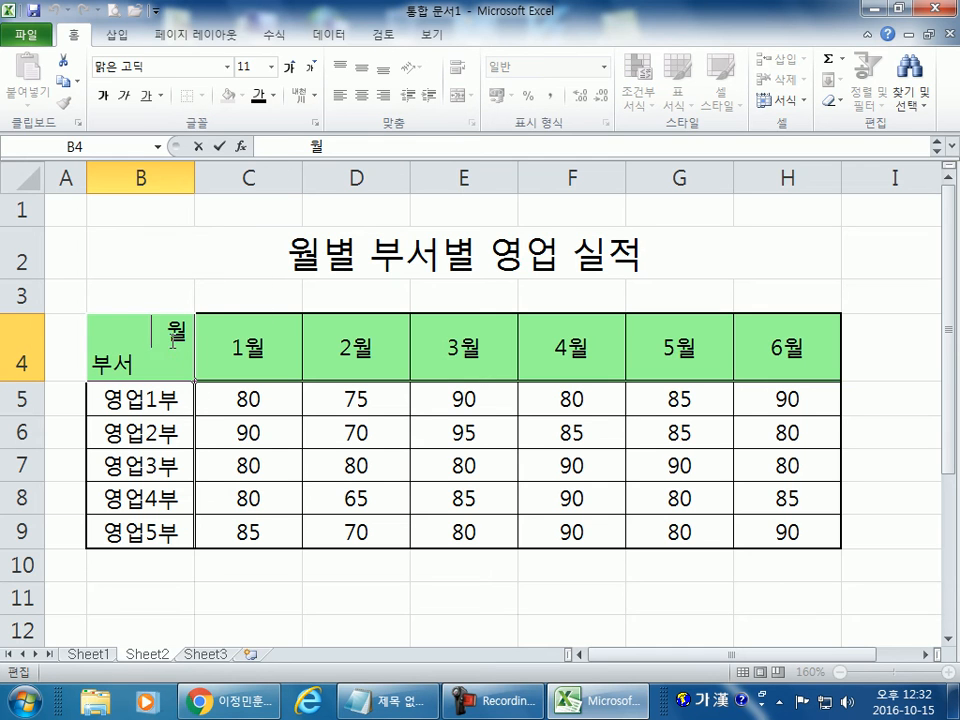
key(Return)
drag(272, 326, 806, 514)
drag(140, 398, 143, 497)
drag(224, 348, 782, 345)
drag(186, 403, 780, 524)
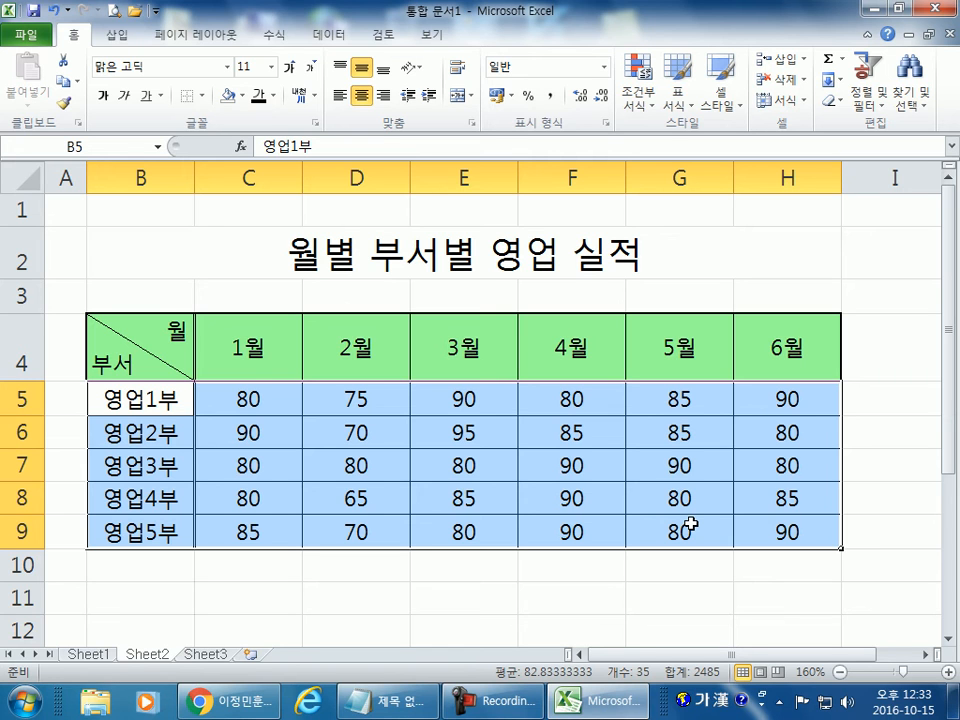
Try top and bottom vertical alignment on header row 4, and restore middle alignment
click(20, 347)
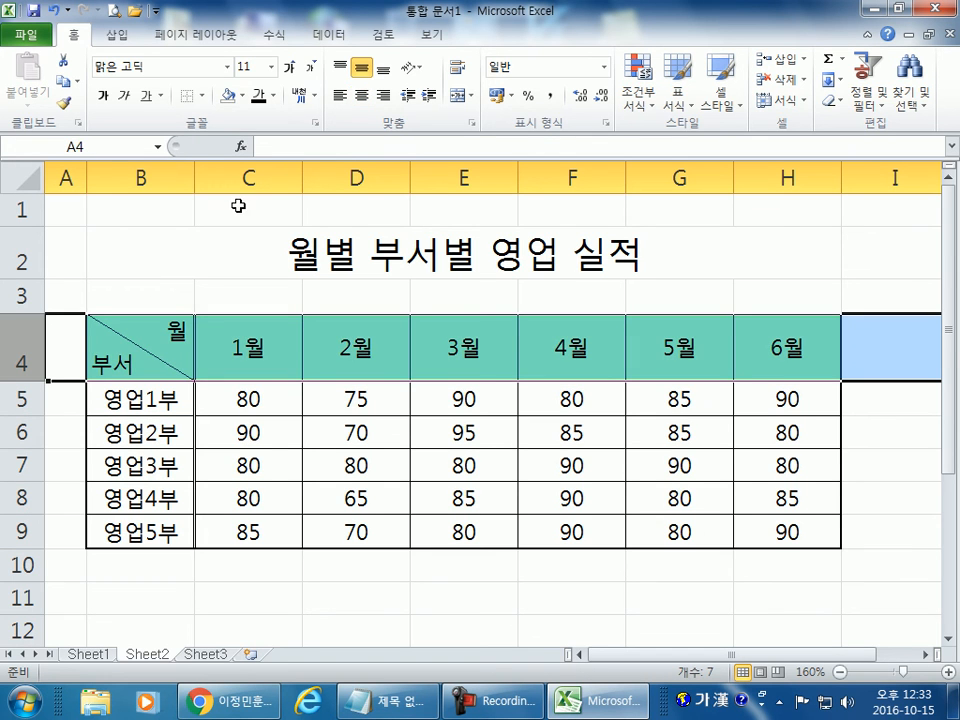
click(340, 67)
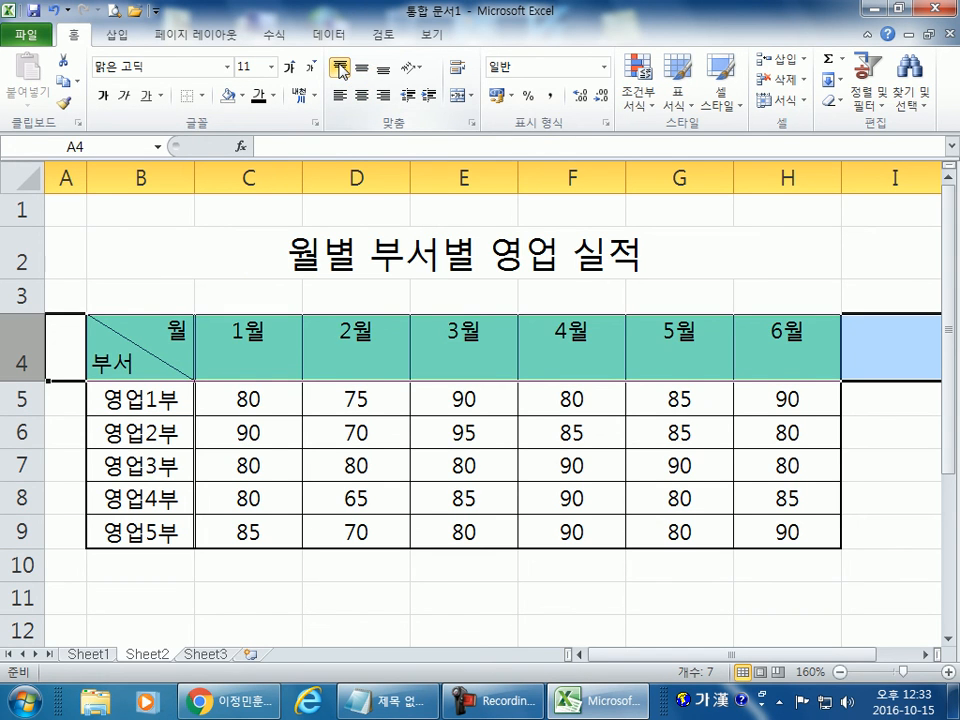
click(383, 67)
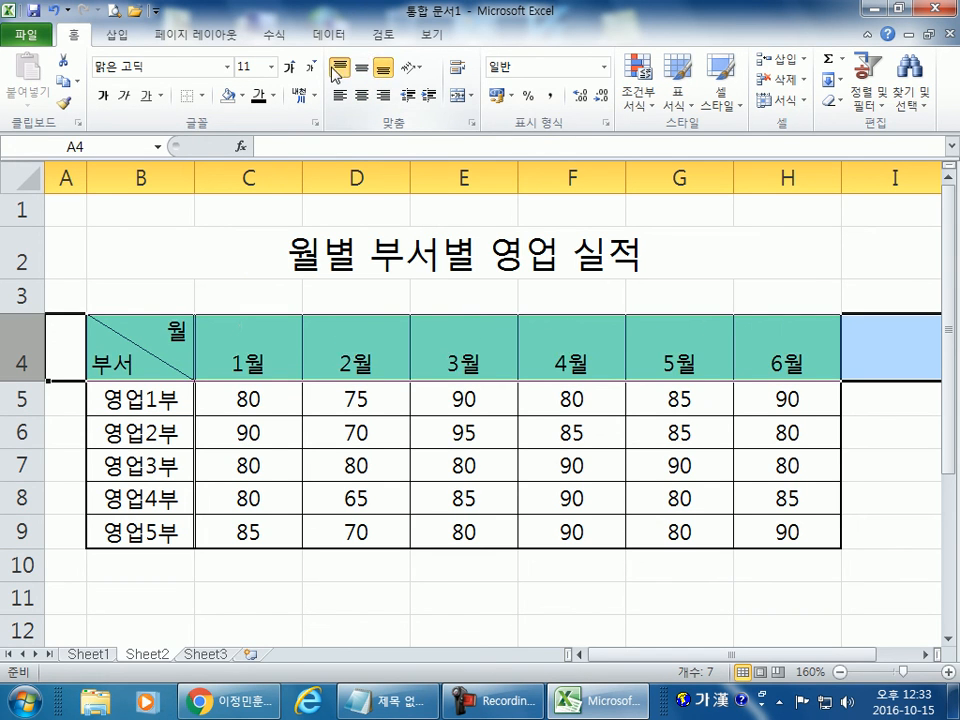
click(336, 67)
click(361, 68)
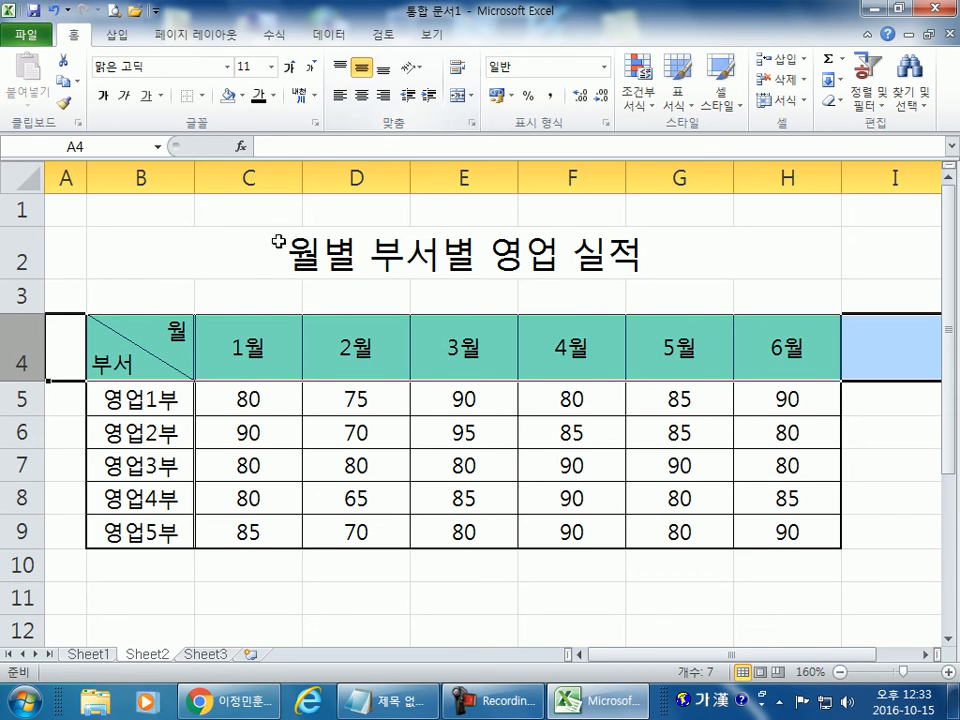
Try top and bottom alignment on the title with row 2 enlarged, and restore middle alignment and the auto-fitted row height
click(253, 265)
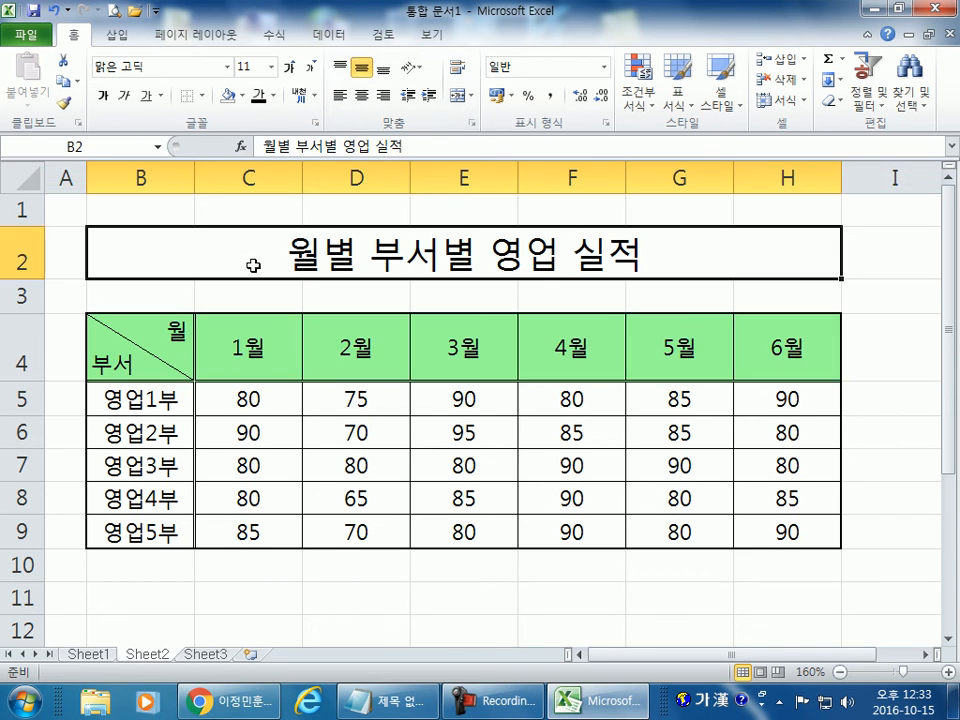
click(361, 67)
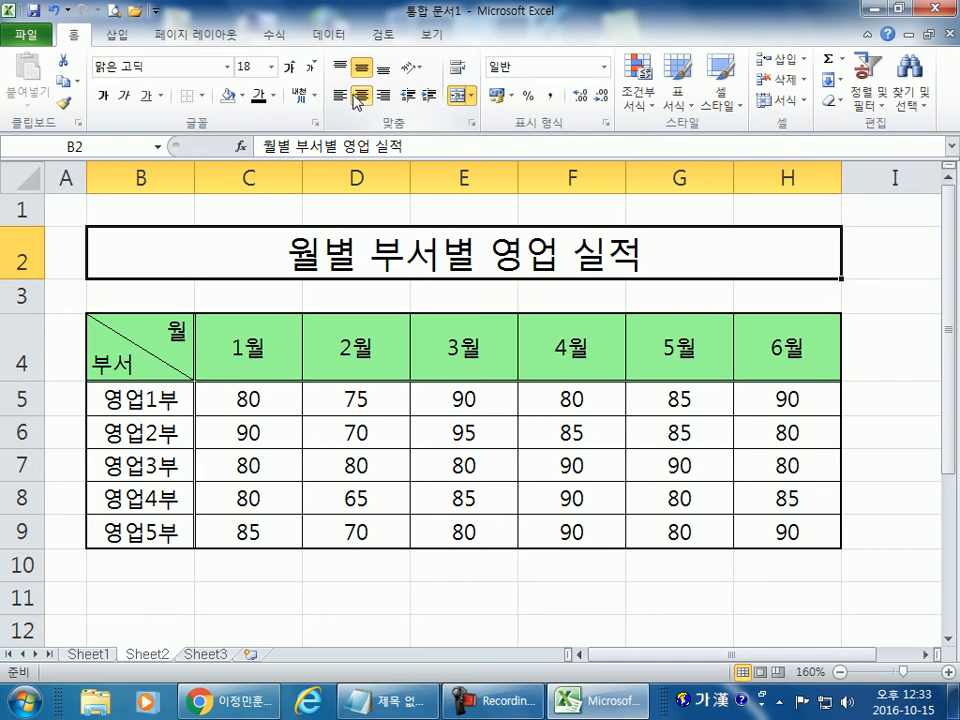
drag(30, 276, 30, 358)
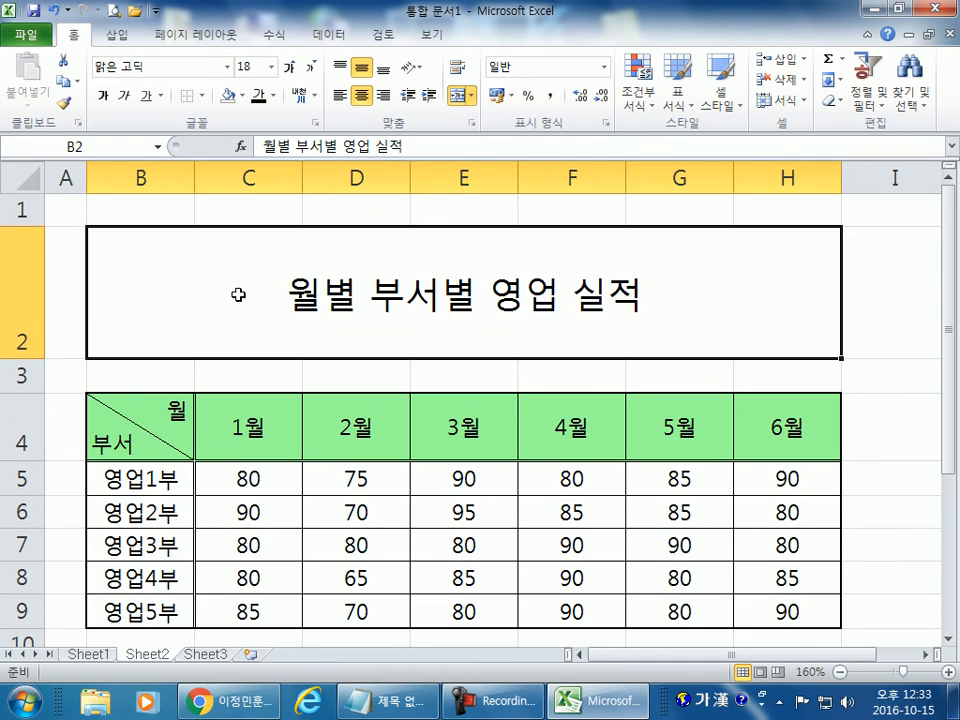
click(341, 67)
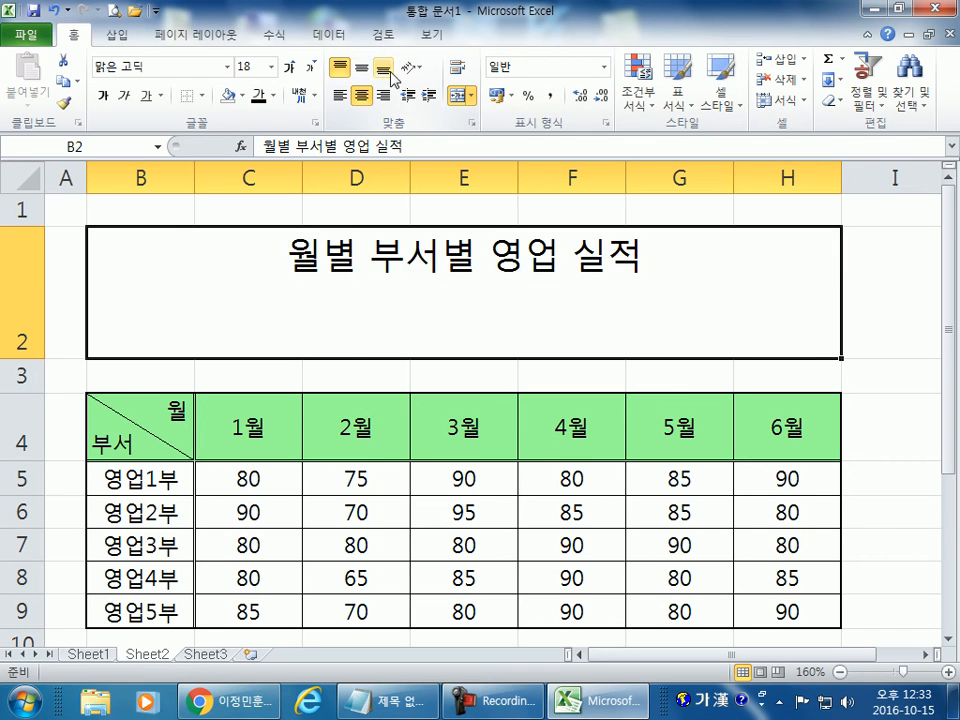
click(383, 69)
click(361, 67)
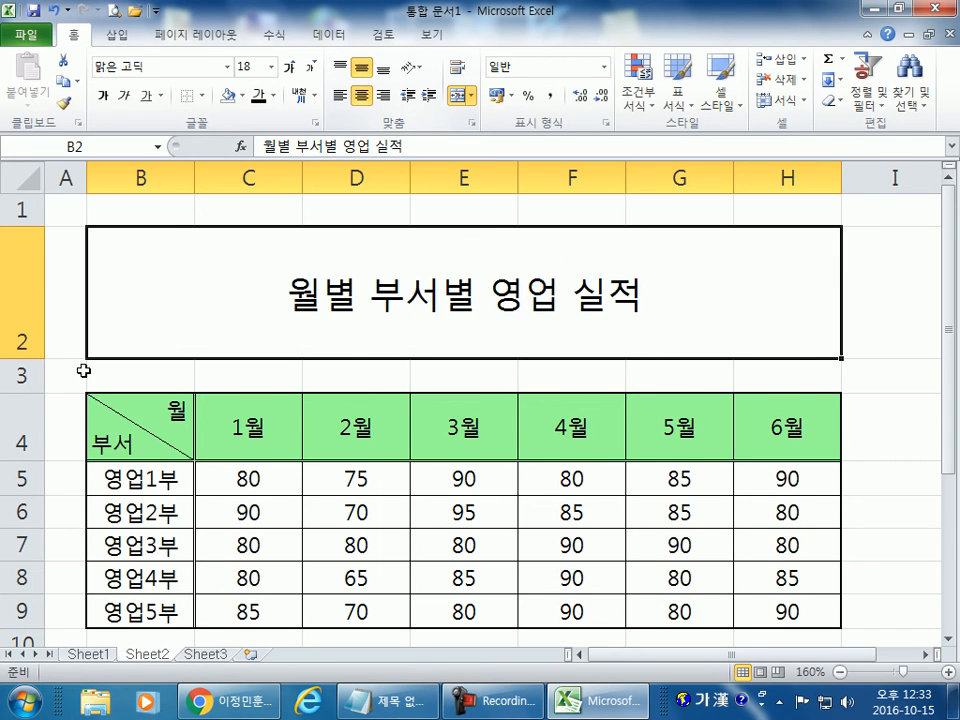
double_click(38, 358)
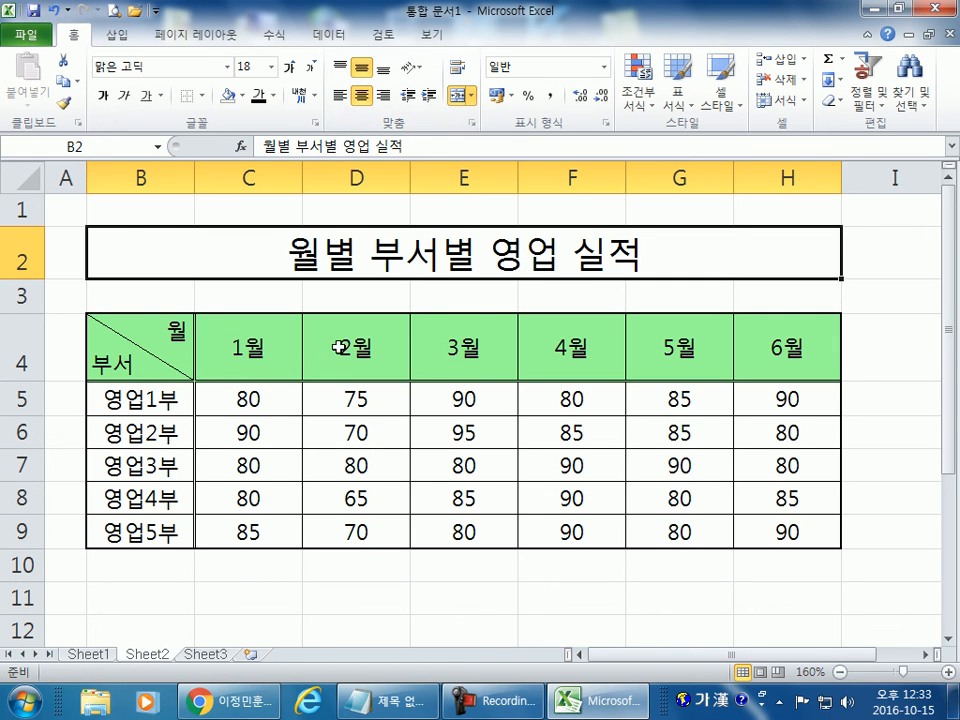
Align the contents of header row 4 to the top of their cells
drag(253, 347, 675, 347)
click(100, 347)
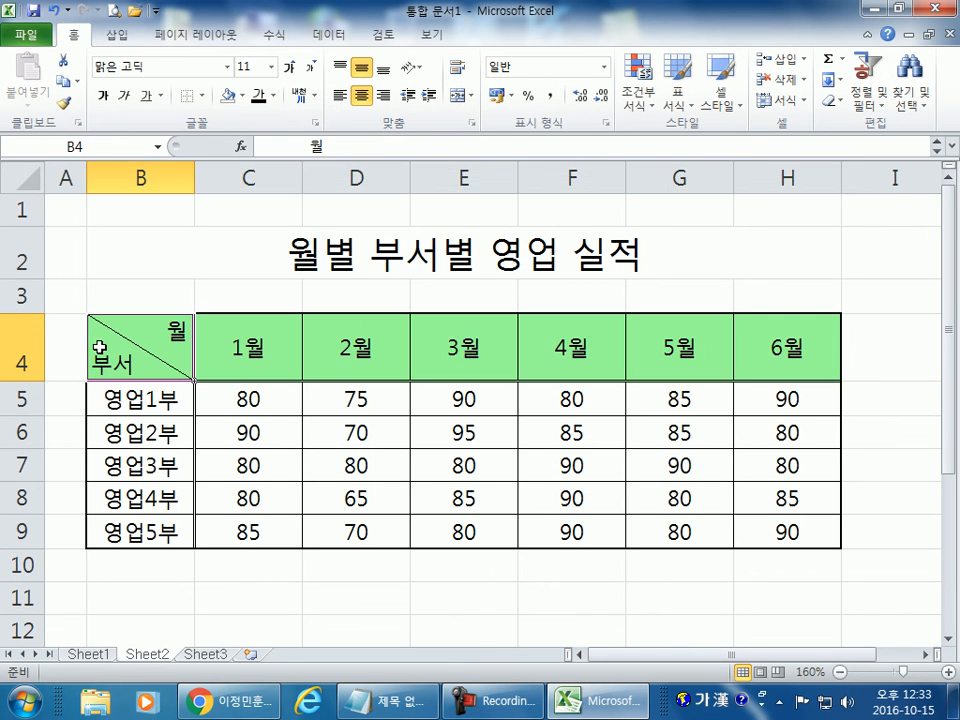
drag(225, 339, 779, 355)
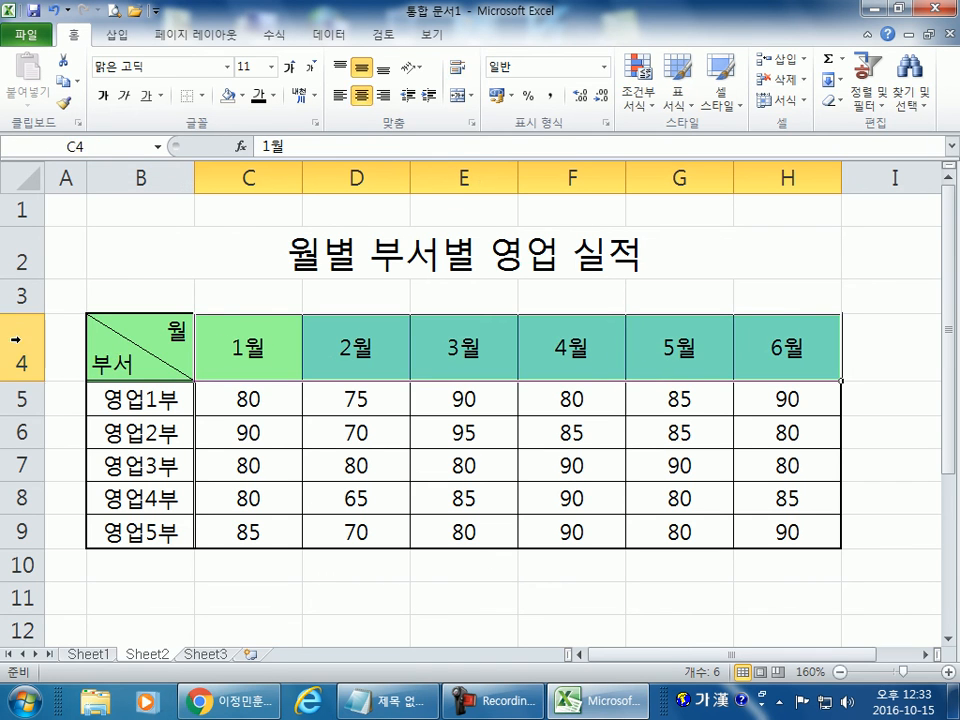
click(14, 352)
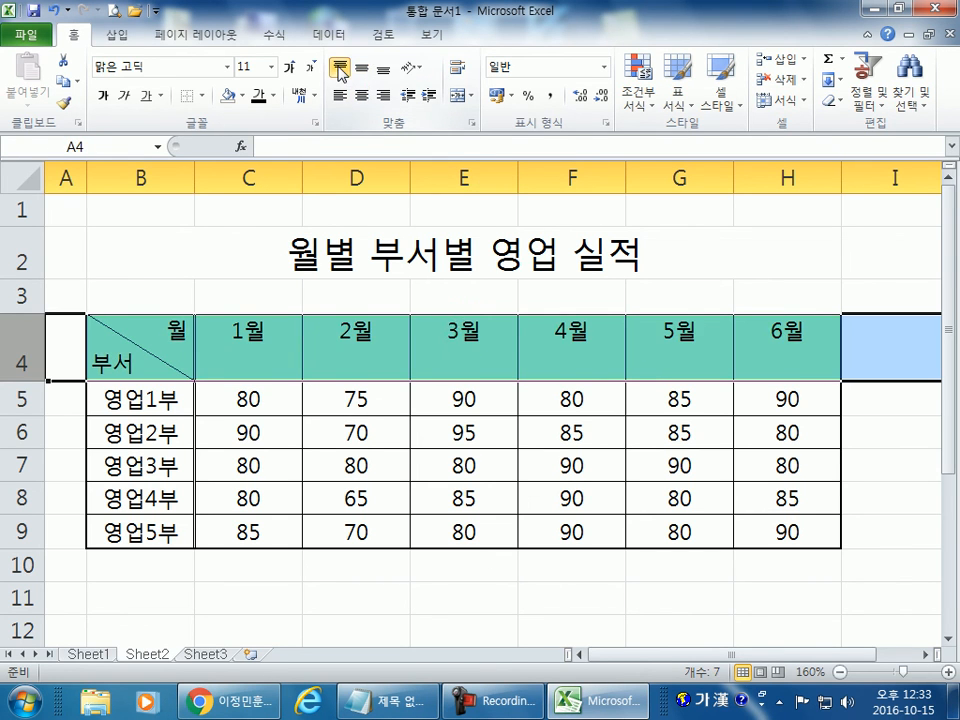
Try bottom and top vertical alignment on header row 4, and set it back to middle alignment
click(385, 70)
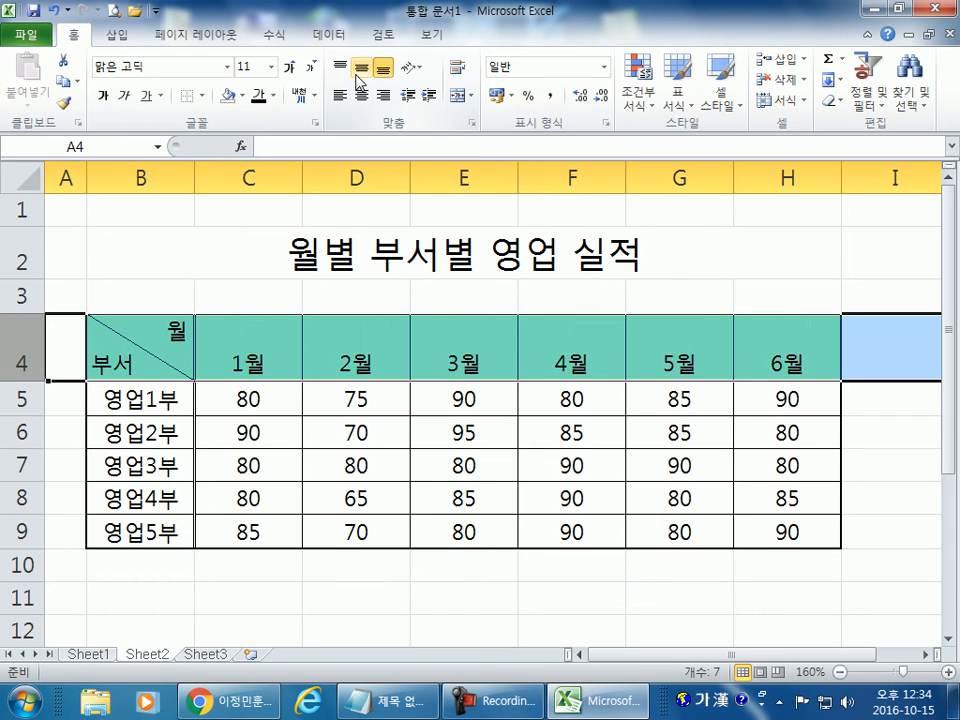
click(361, 68)
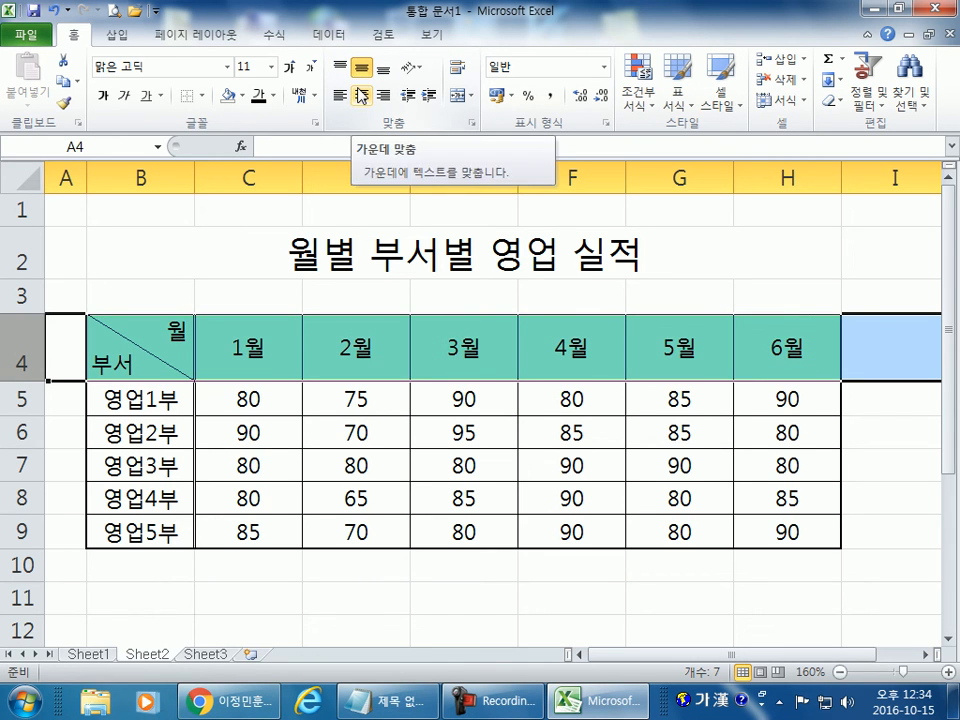
click(340, 67)
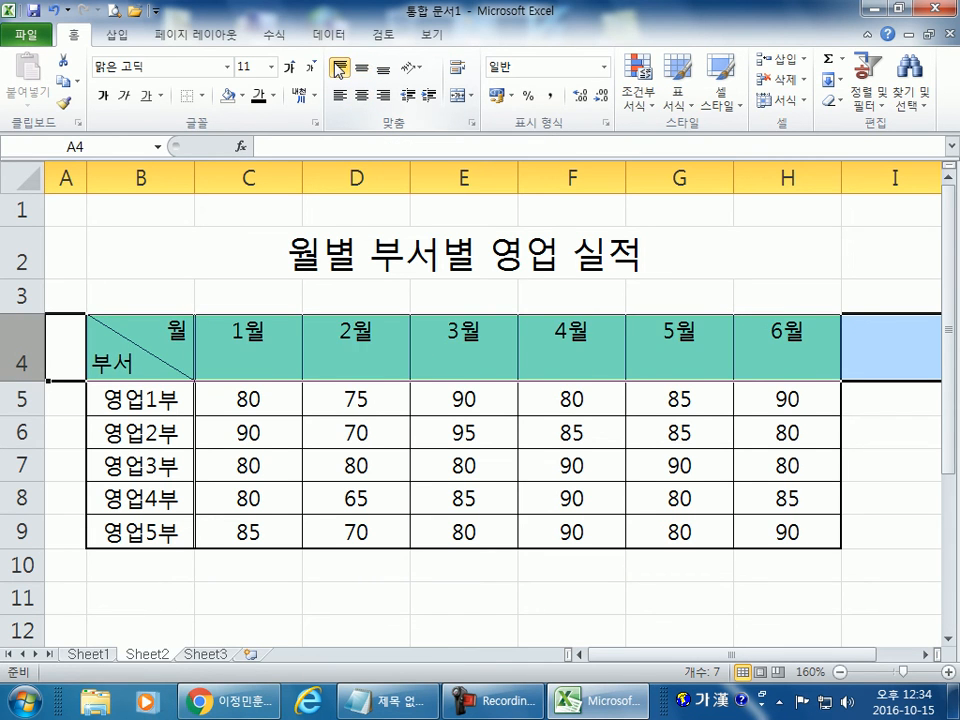
click(361, 69)
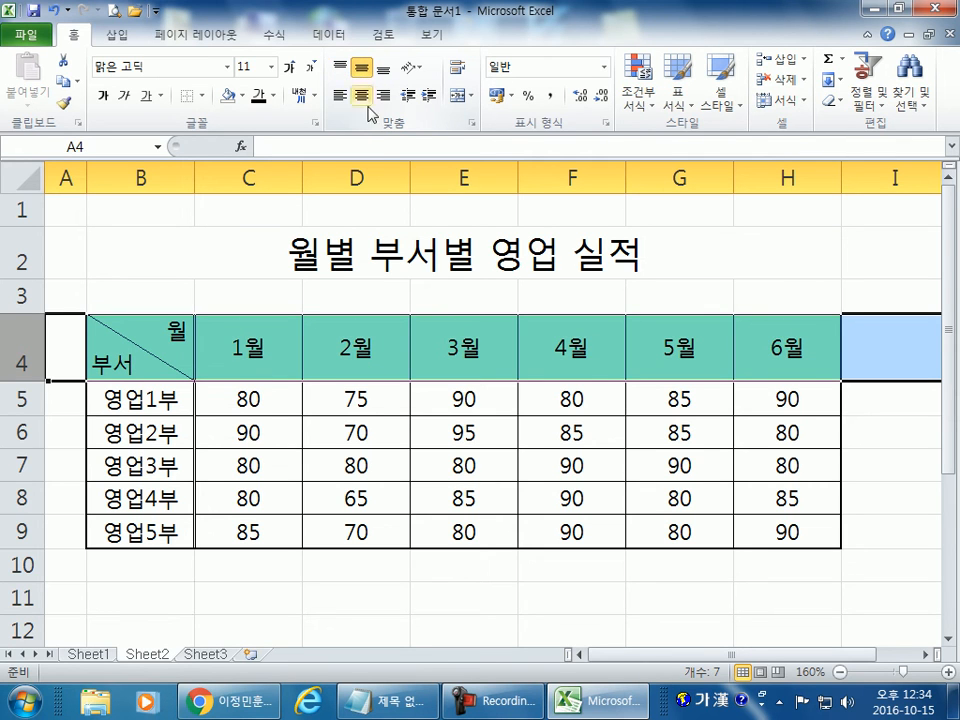
scroll(401, 202, down, 1)
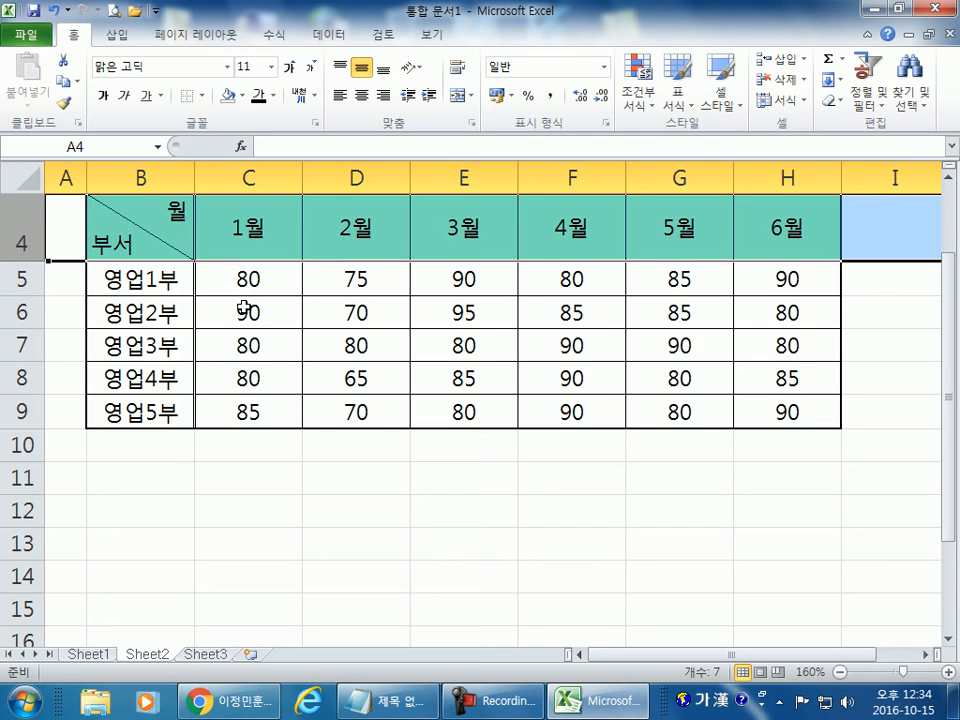
scroll(273, 380, down, 1)
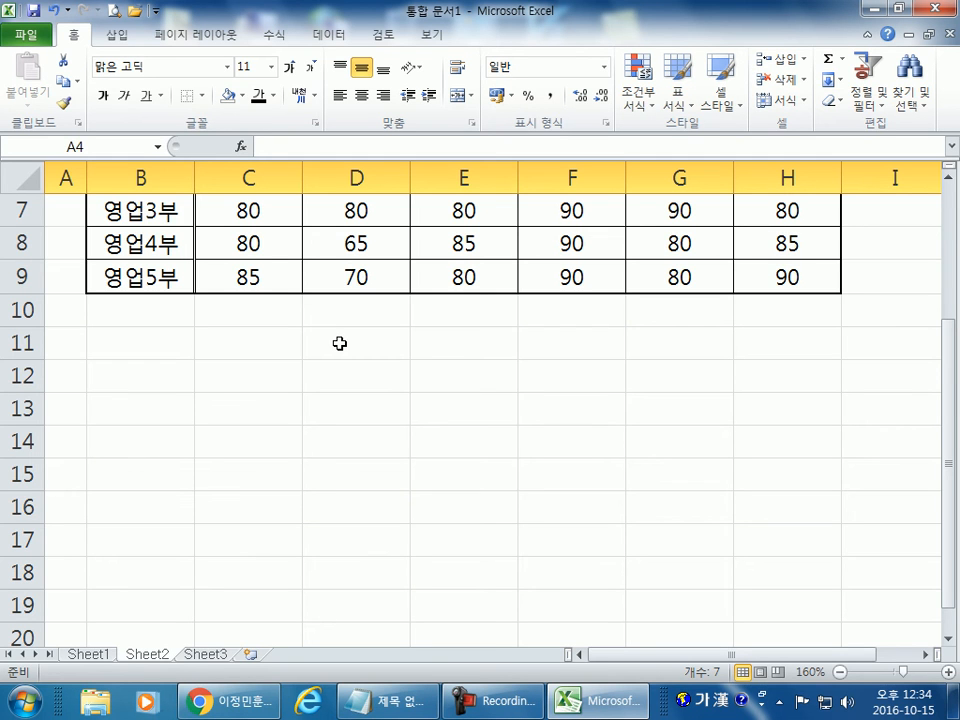
scroll(340, 343, down, 1)
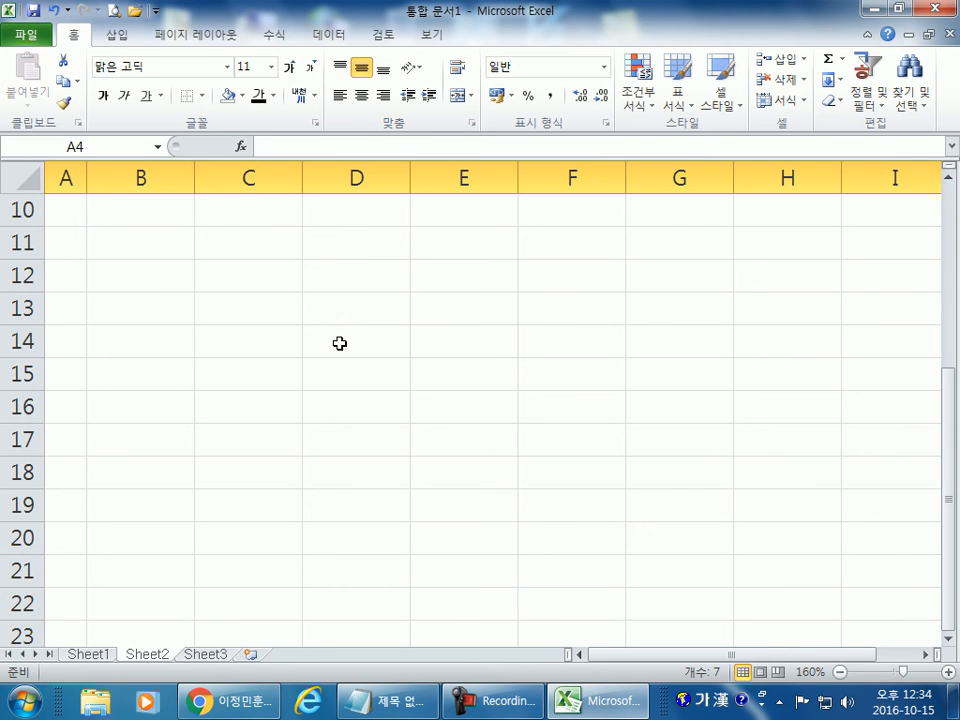
scroll(289, 291, up, 3)
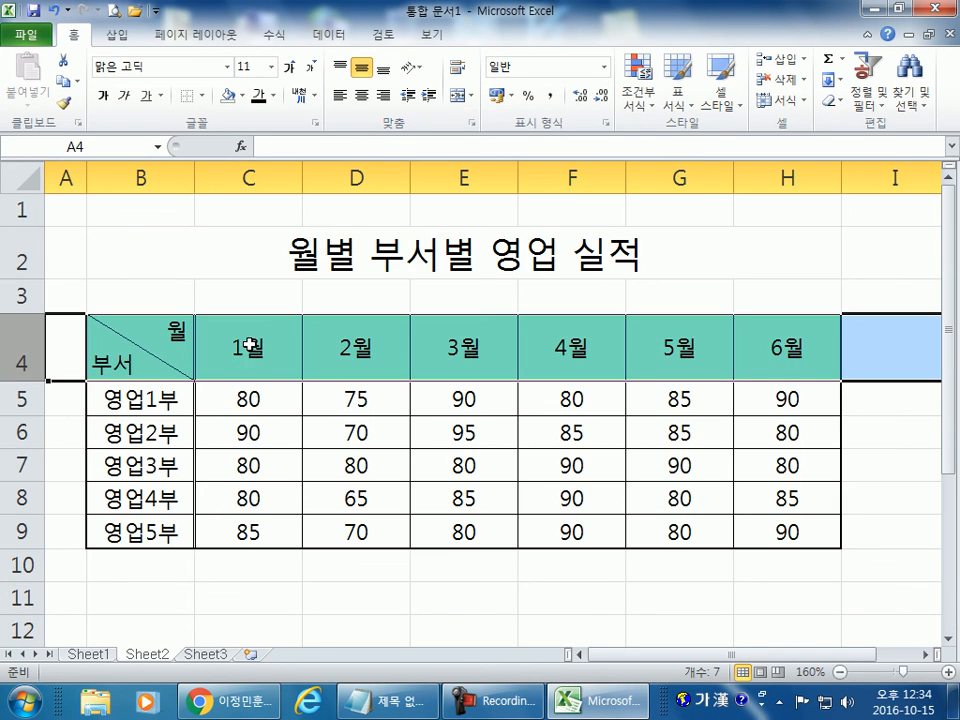
click(340, 68)
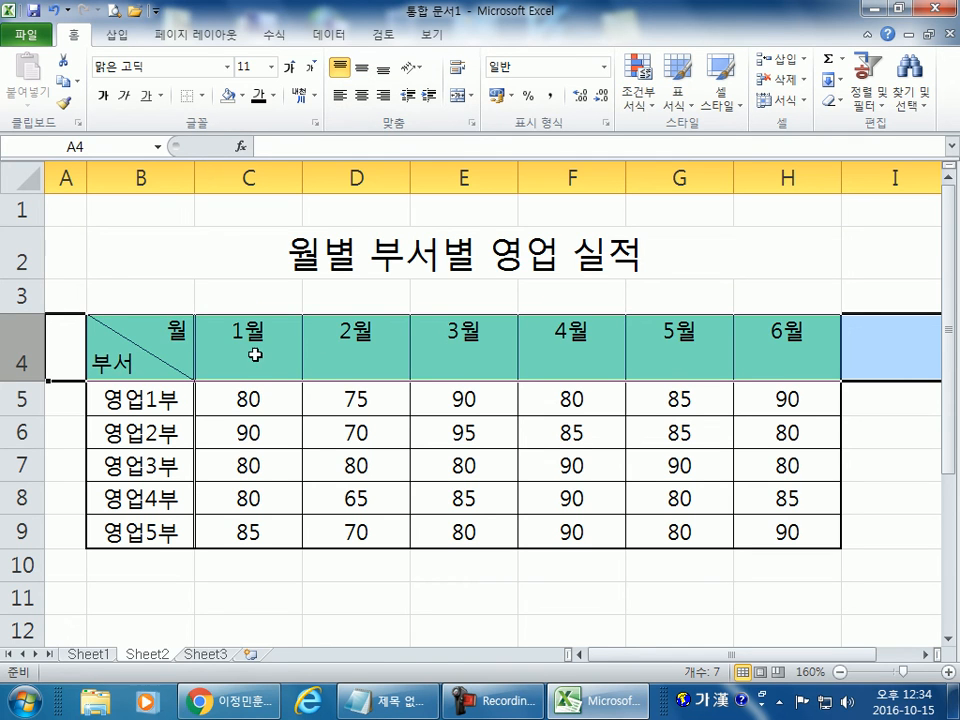
click(361, 70)
click(311, 434)
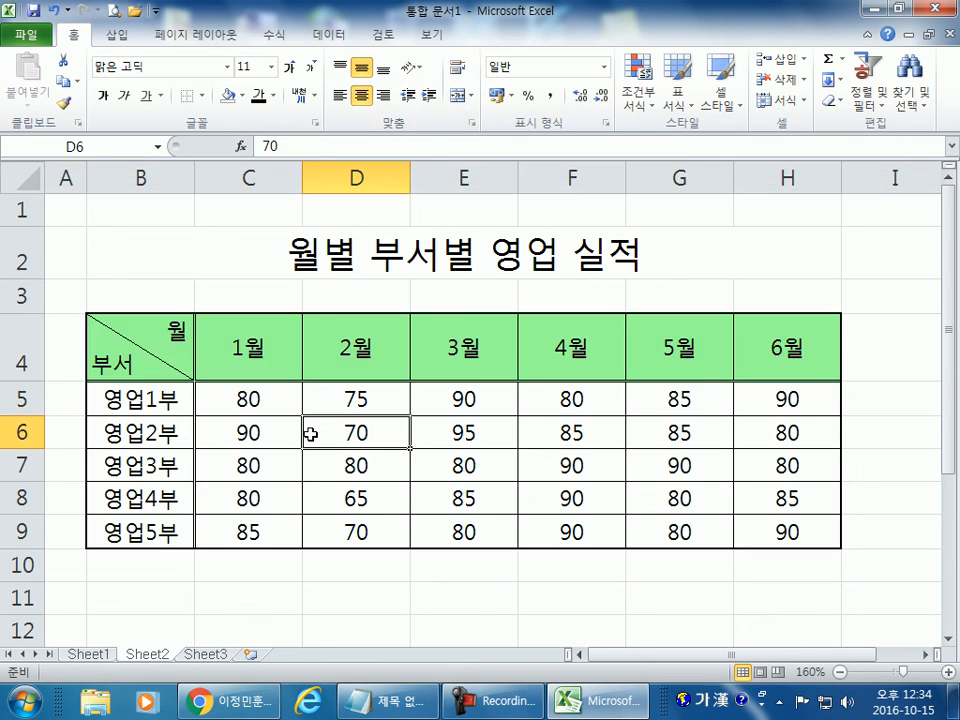
Try right and left alignment on the 1월 heading in cell C4, and restore its centring
click(266, 355)
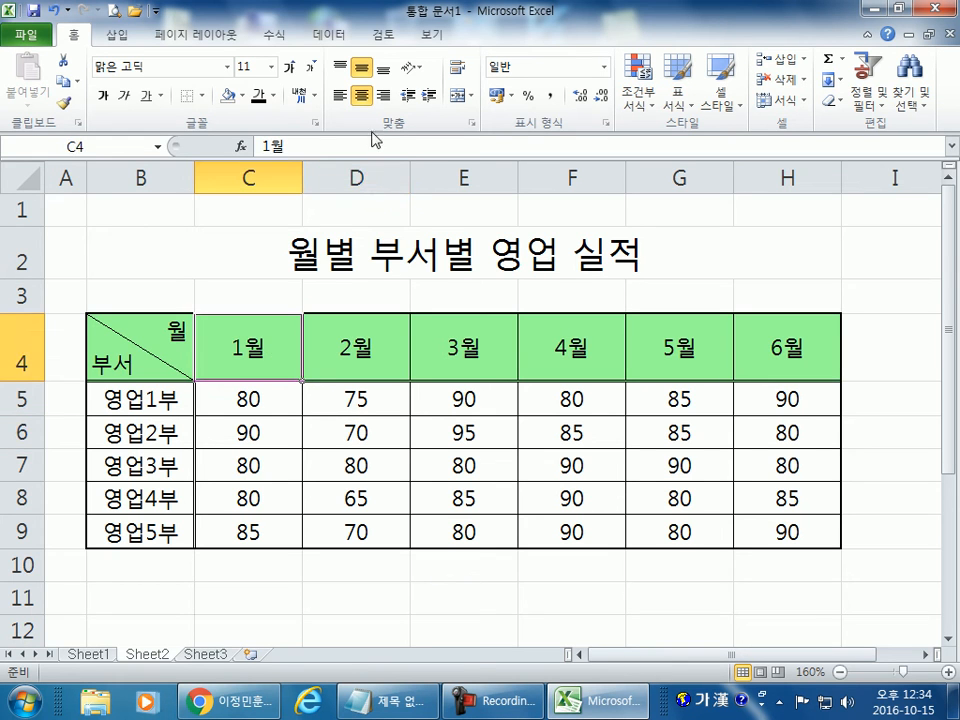
click(383, 96)
click(341, 95)
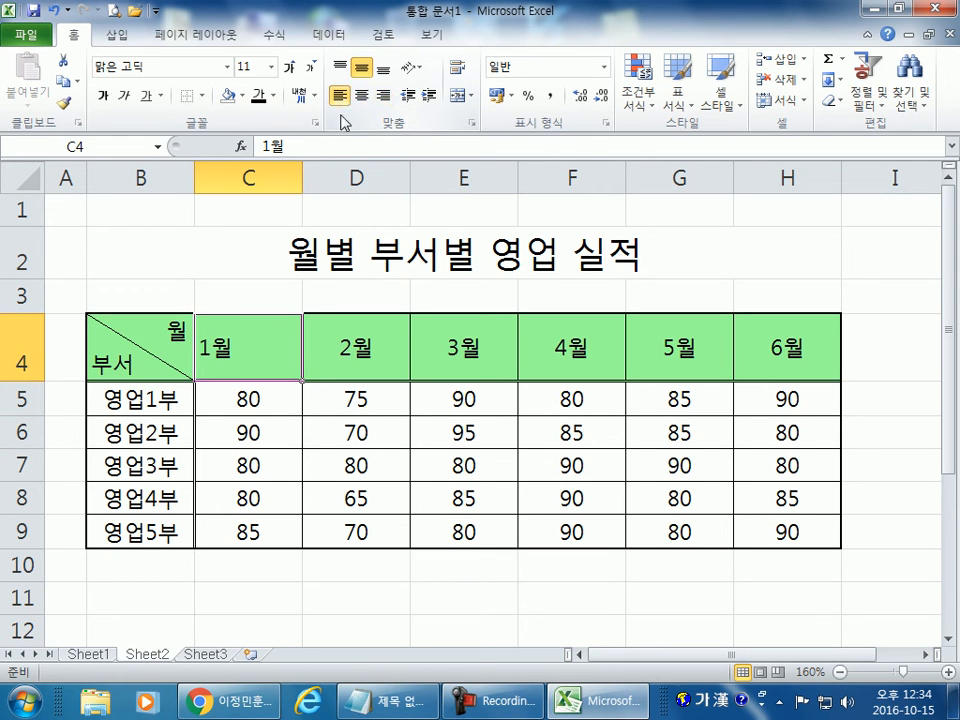
click(362, 96)
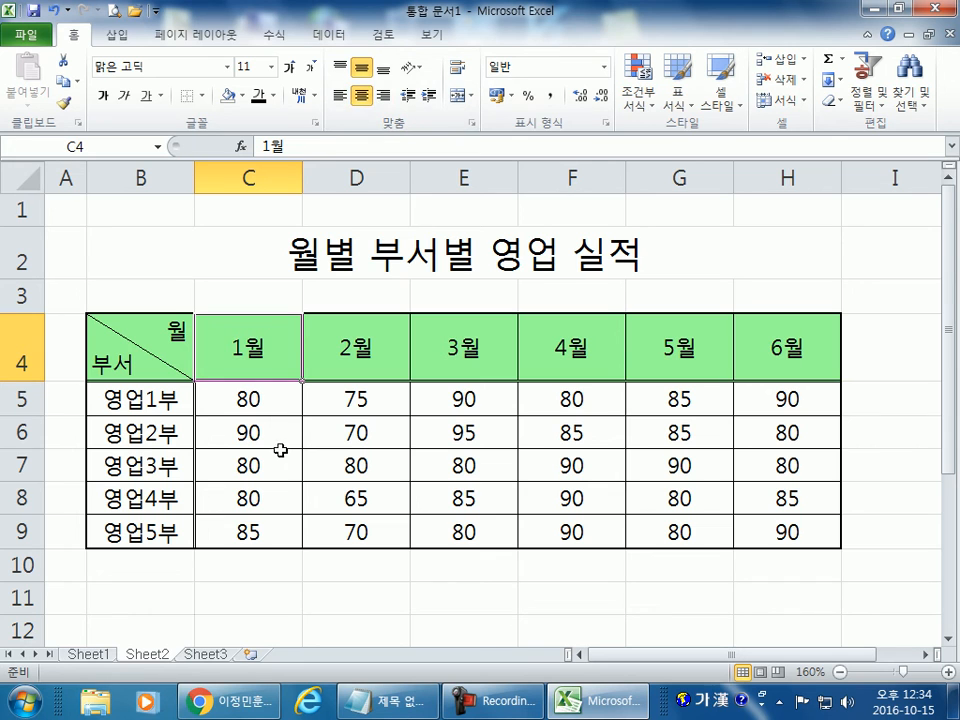
Try right alignment on the month headings and sales figures in C4:H9, and restore their centring
drag(208, 324, 784, 528)
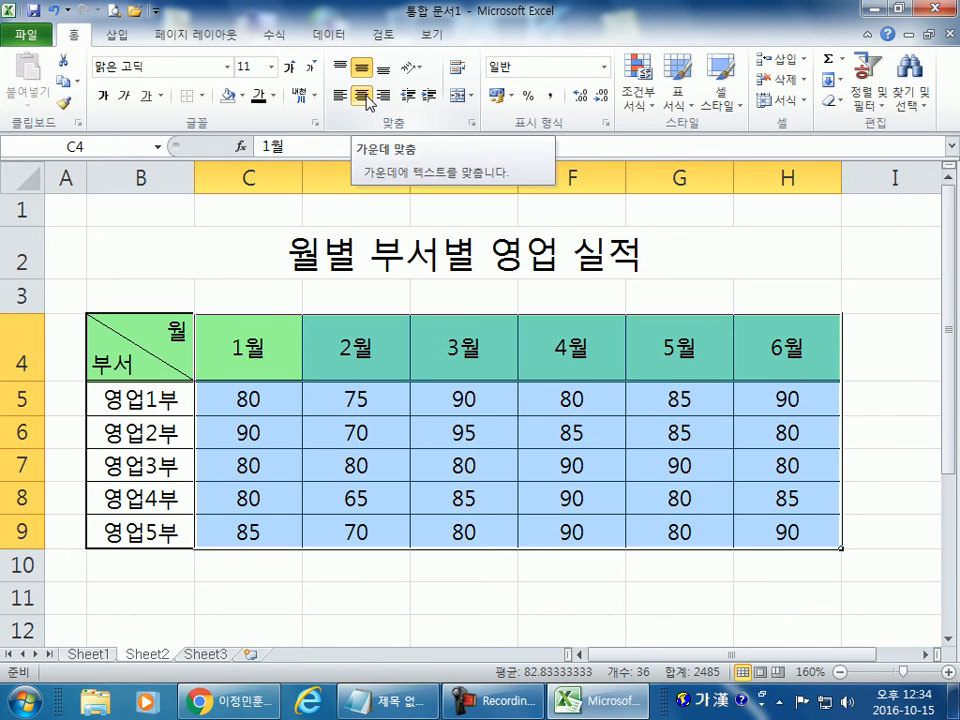
drag(223, 345, 762, 537)
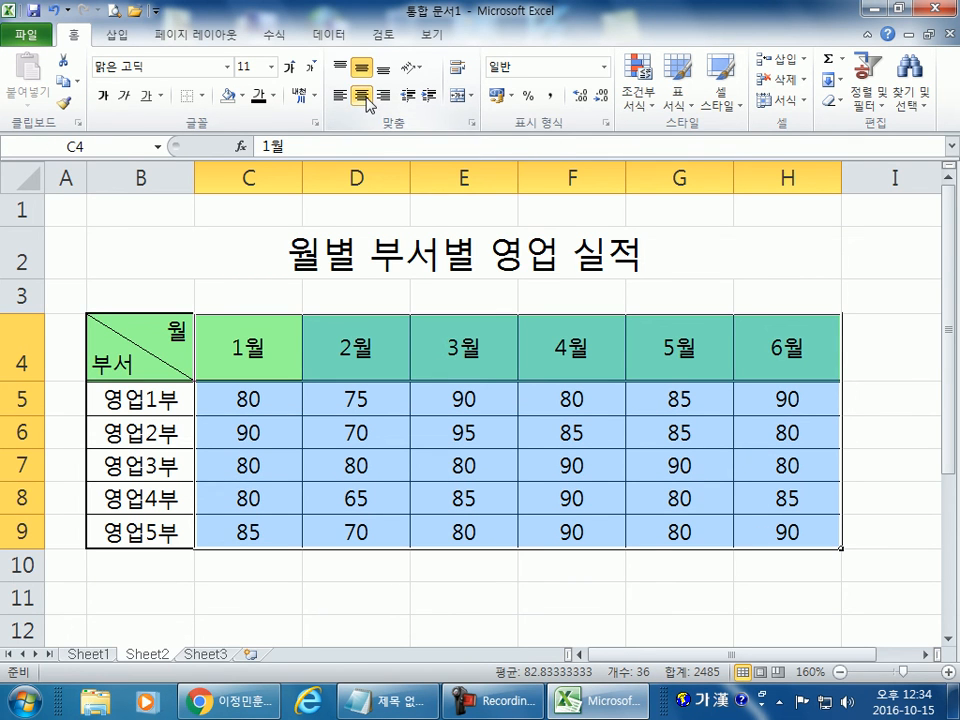
click(383, 96)
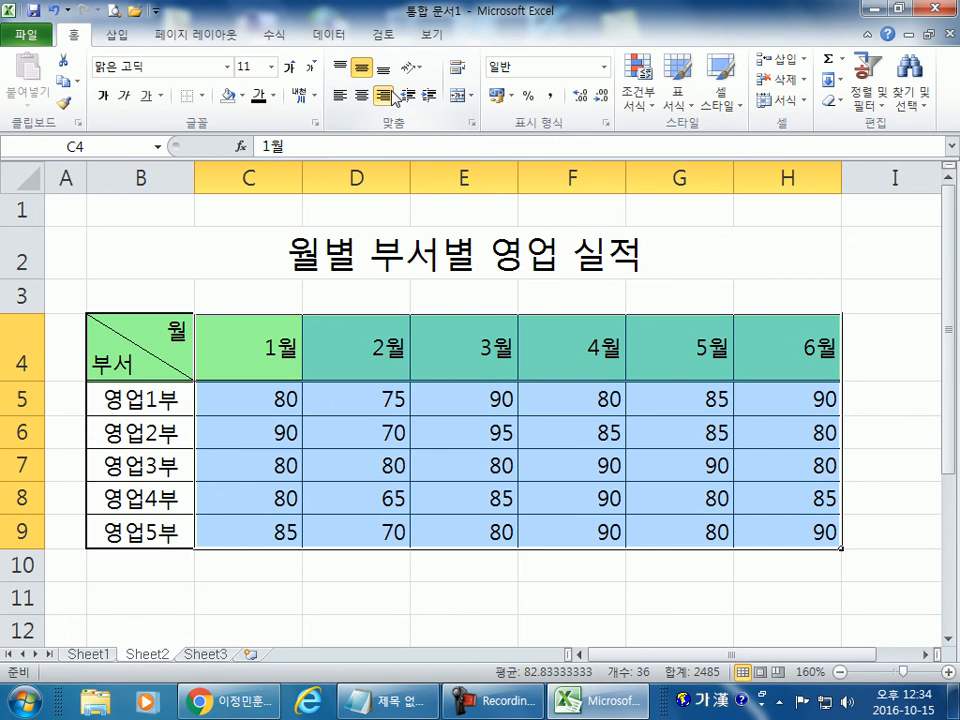
click(358, 97)
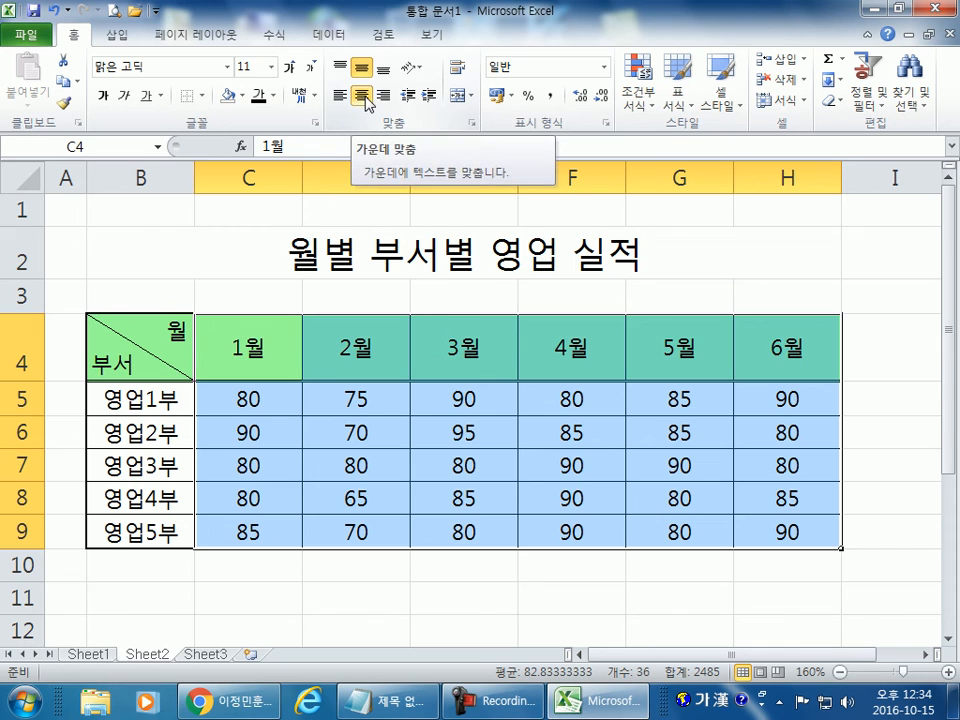
Switch centring off and on for C4:H9, try left and right alignment, and restore the centring
click(358, 97)
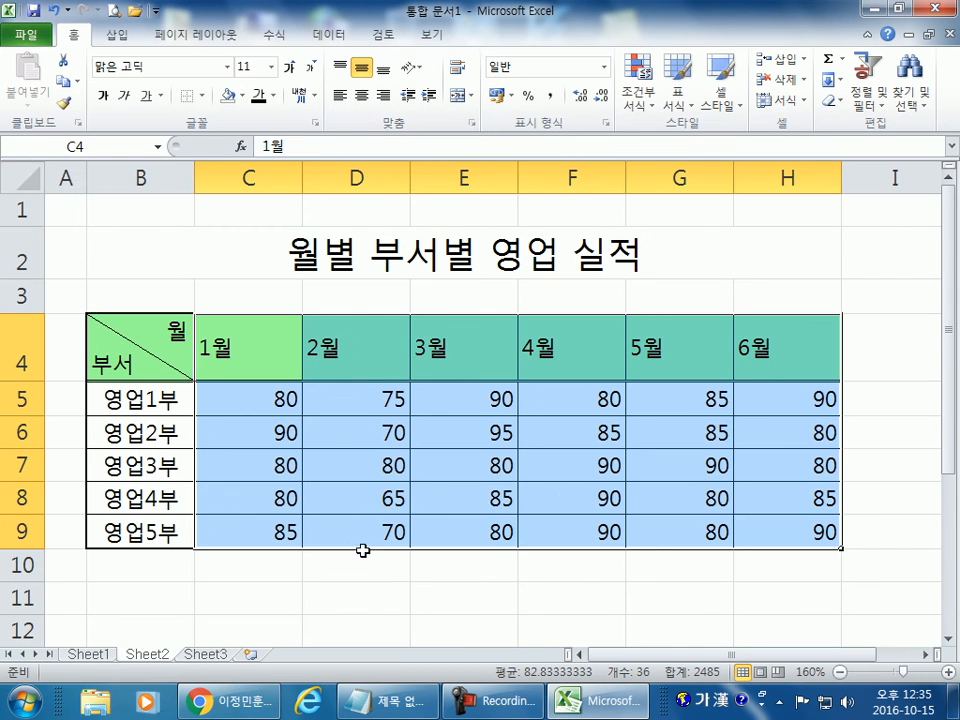
click(359, 96)
click(340, 95)
click(383, 95)
click(362, 97)
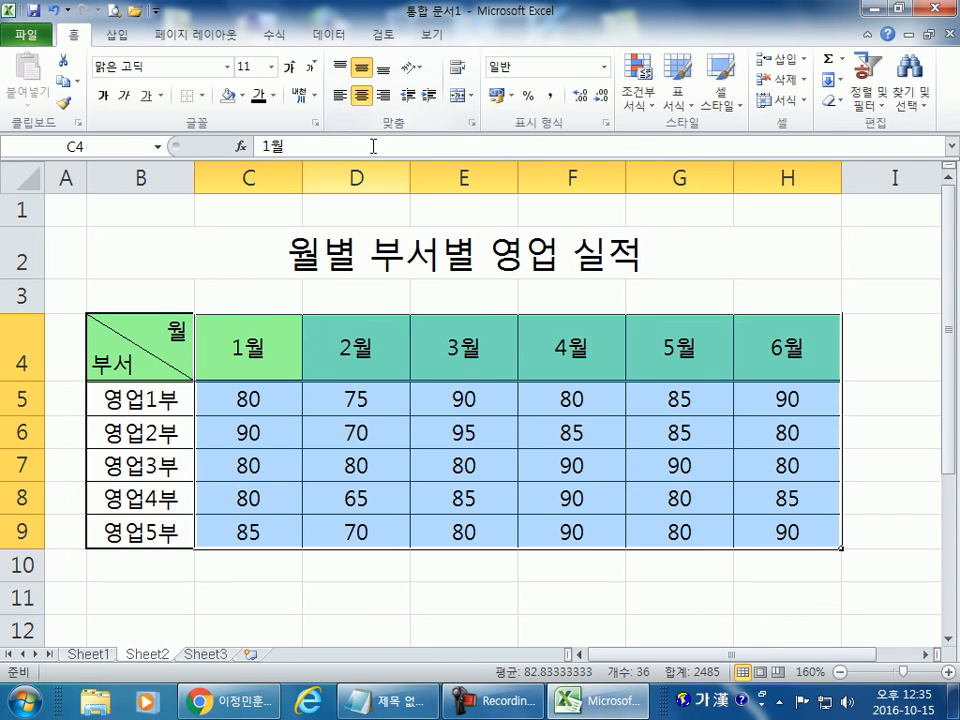
Remove the centring of C4:H9 to see the default alignment, compare right and left alignment, and centre the range again
click(362, 97)
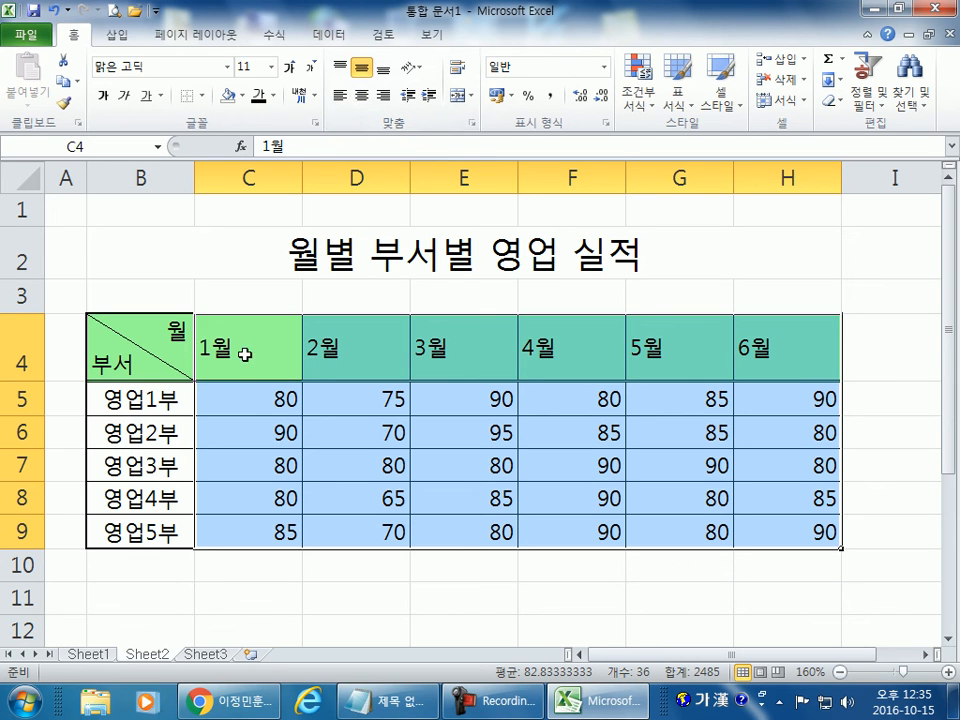
scroll(252, 397, down, 1)
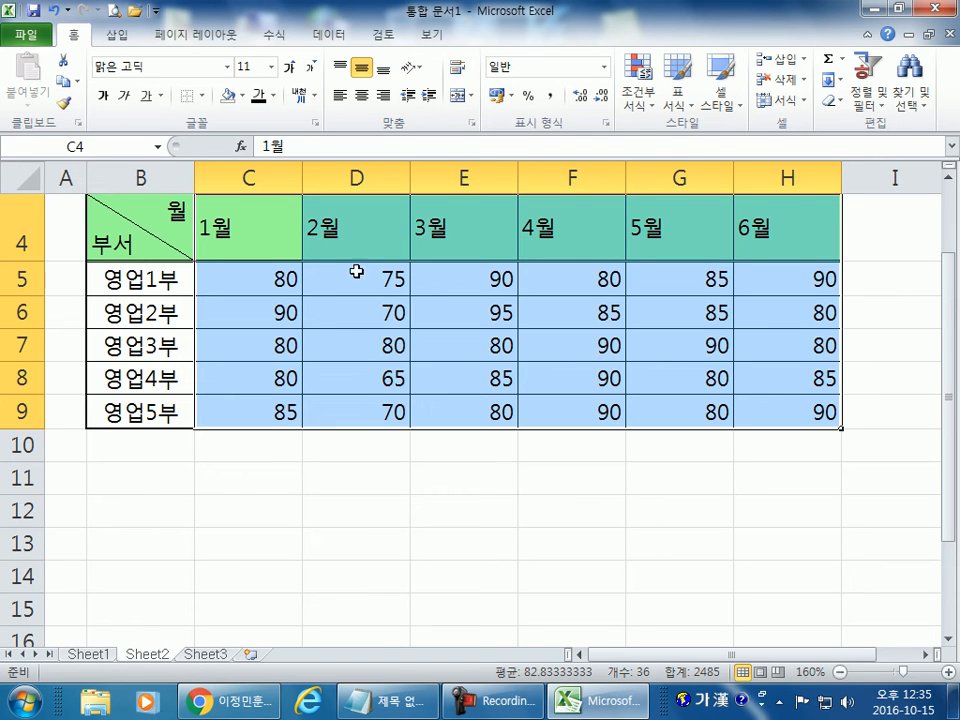
click(383, 95)
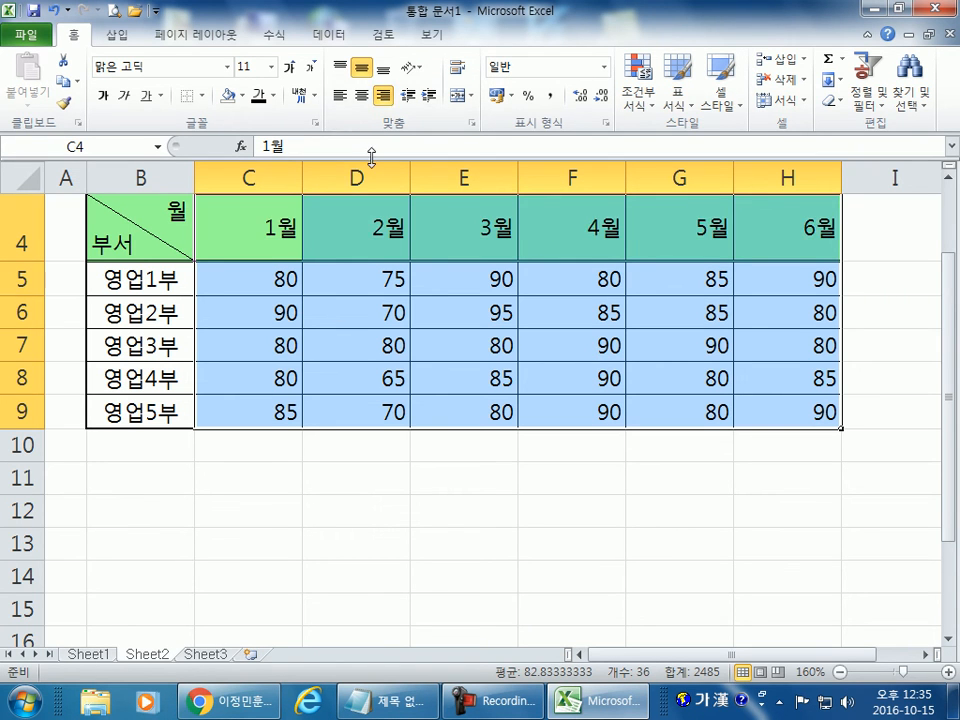
click(341, 96)
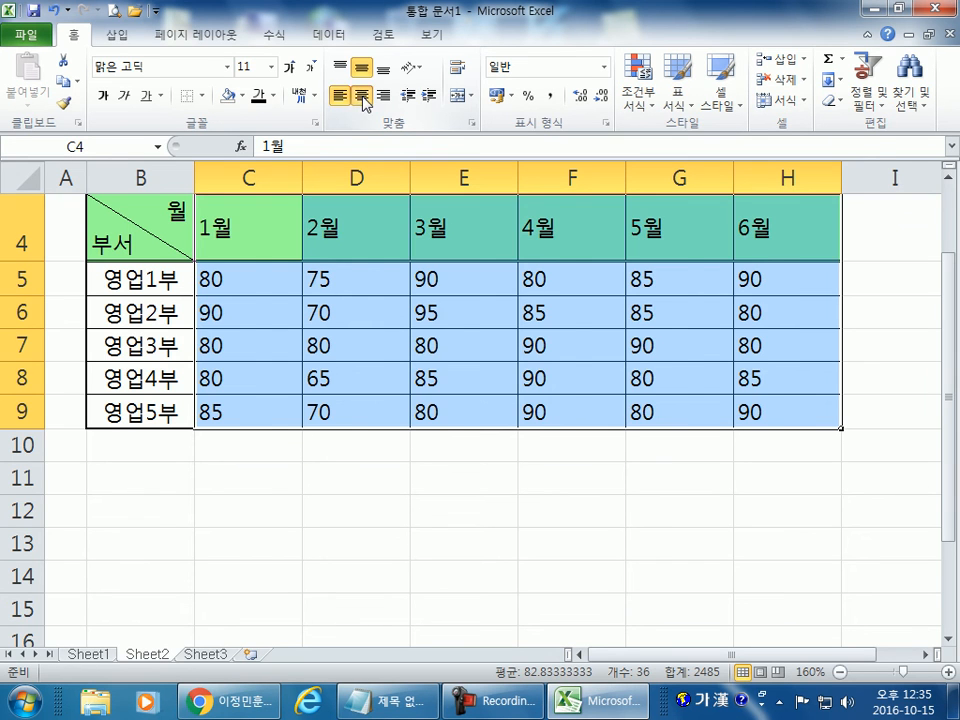
click(362, 96)
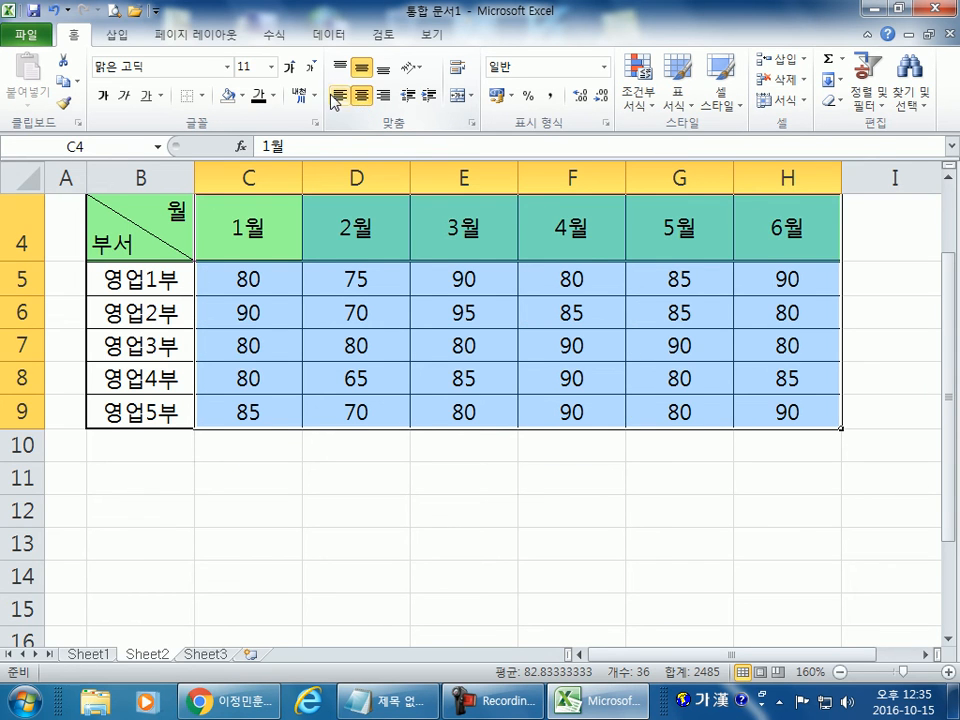
Apply and remove left alignment and then centring on C4:H9, leaving the range at its default alignment
click(340, 96)
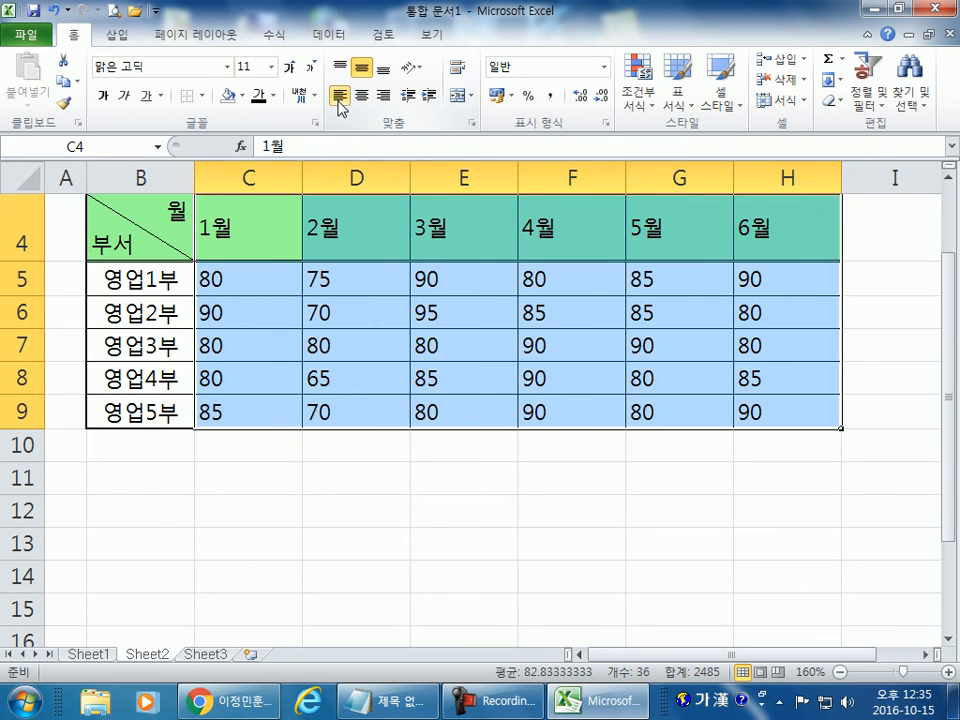
click(340, 96)
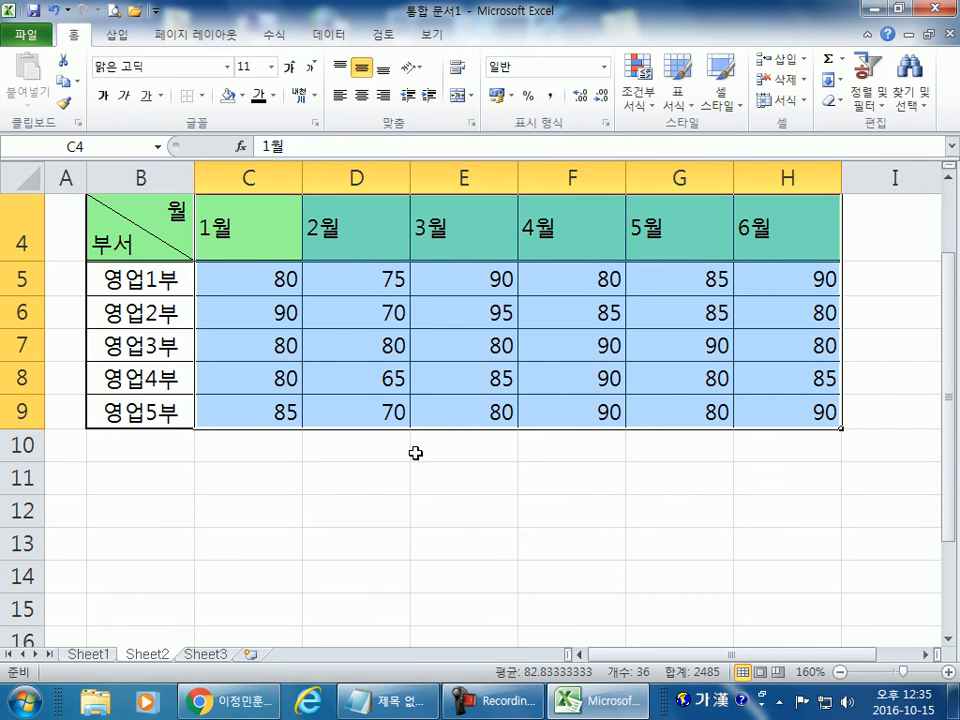
click(362, 96)
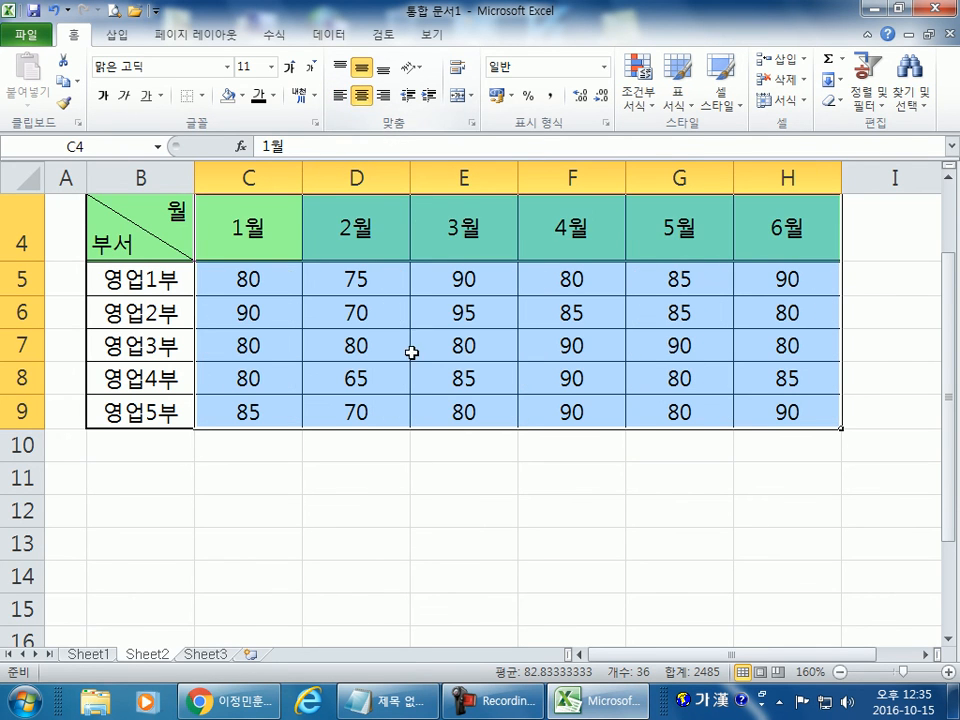
click(362, 96)
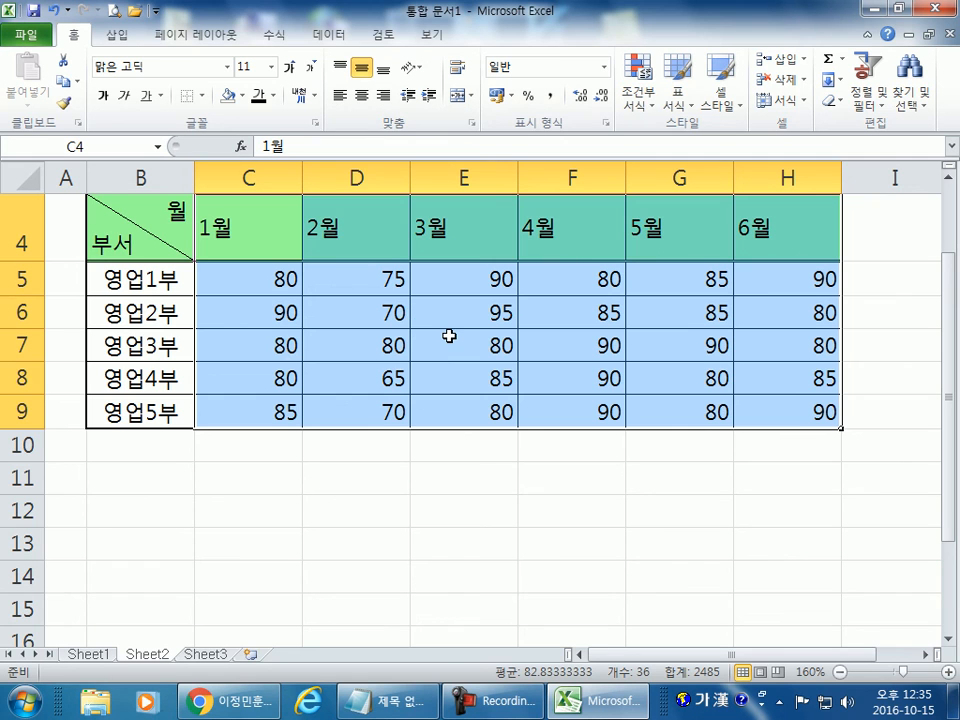
Examine the default alignment of heading C4 and figures C5:C9, and centre the range C4:H9 horizontally
click(255, 231)
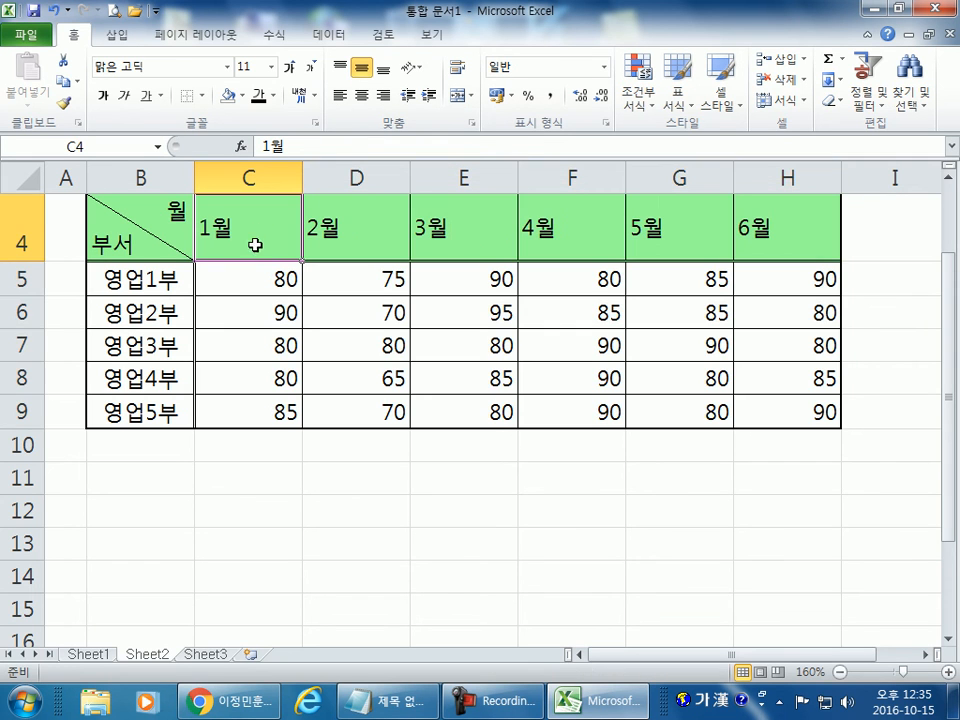
drag(245, 275, 258, 420)
scroll(347, 450, up, 1)
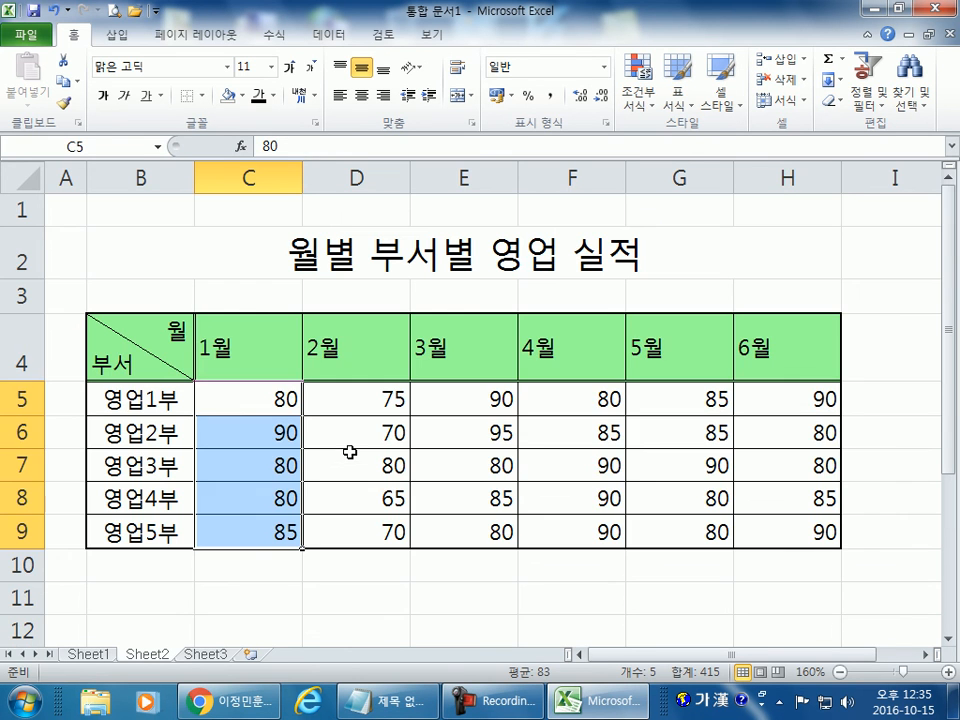
drag(228, 330, 754, 536)
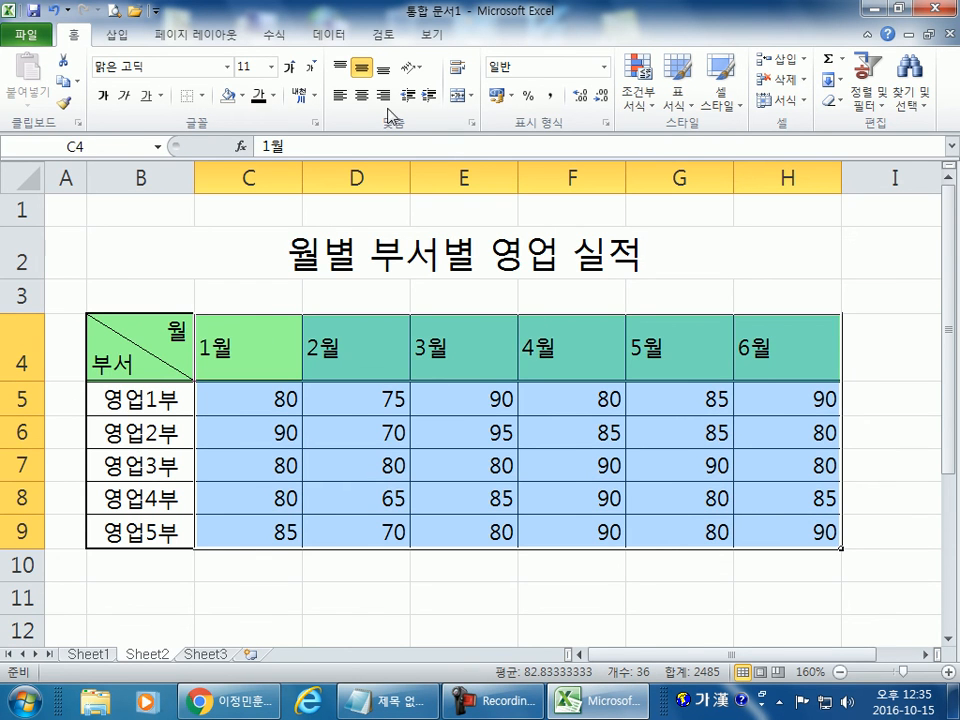
click(363, 96)
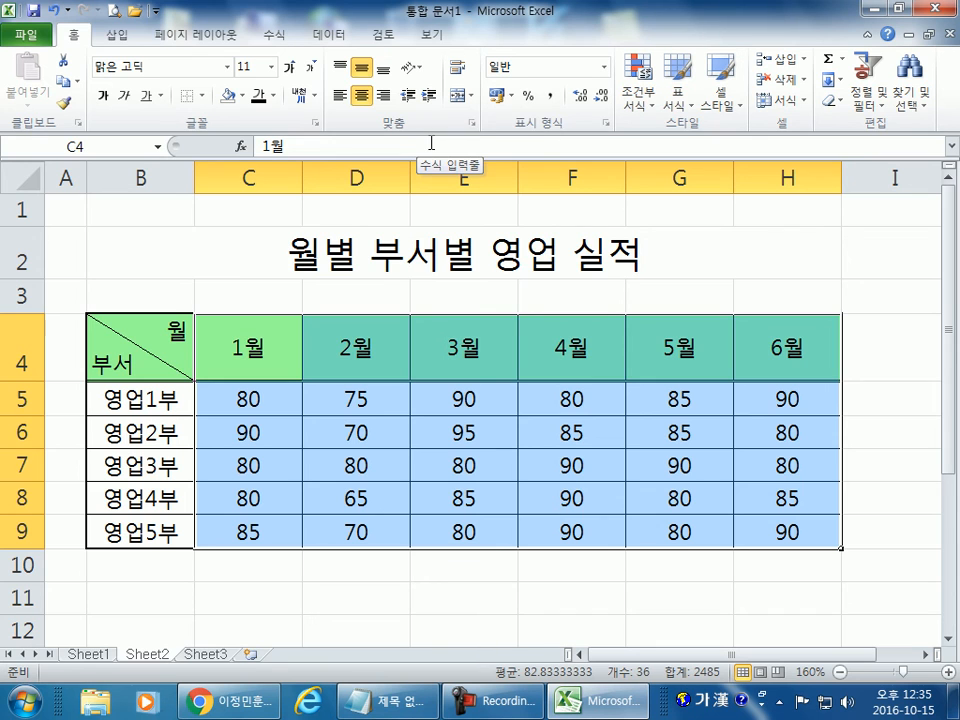
Look at the font choices for the merged title in B2, and reduce its font size to 14
drag(272, 286, 273, 263)
click(273, 262)
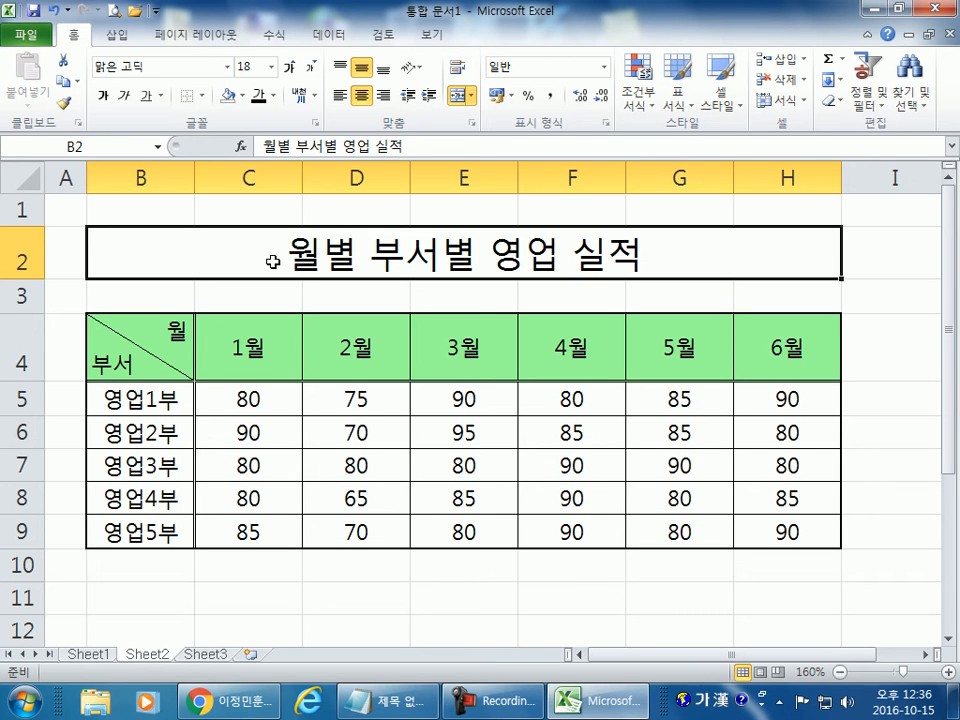
click(226, 68)
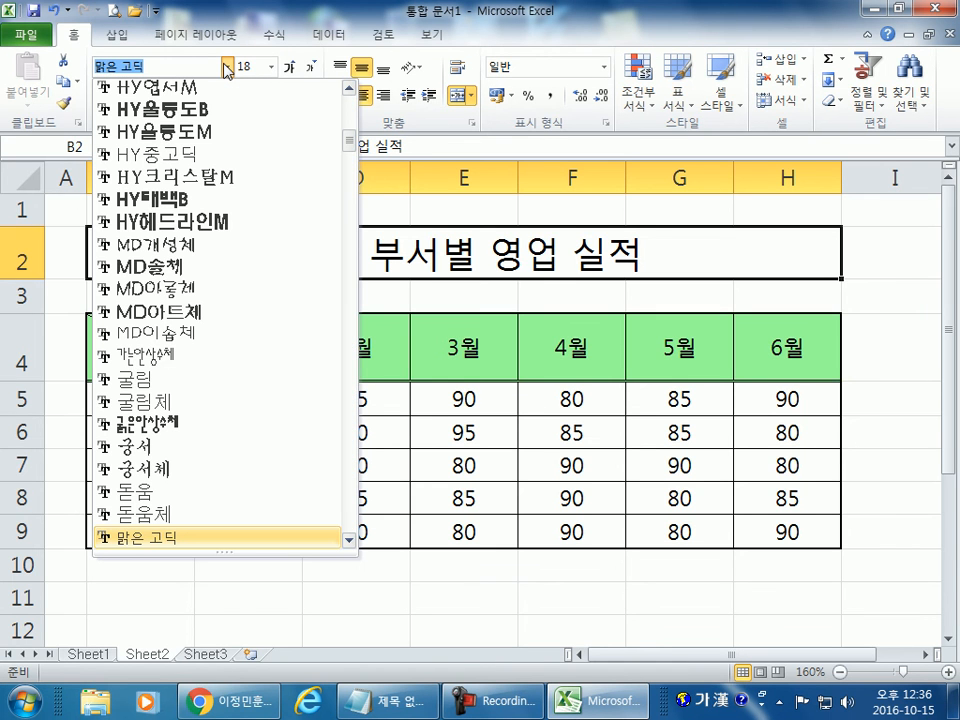
click(294, 70)
click(310, 68)
click(310, 68)
click(310, 68)
click(310, 68)
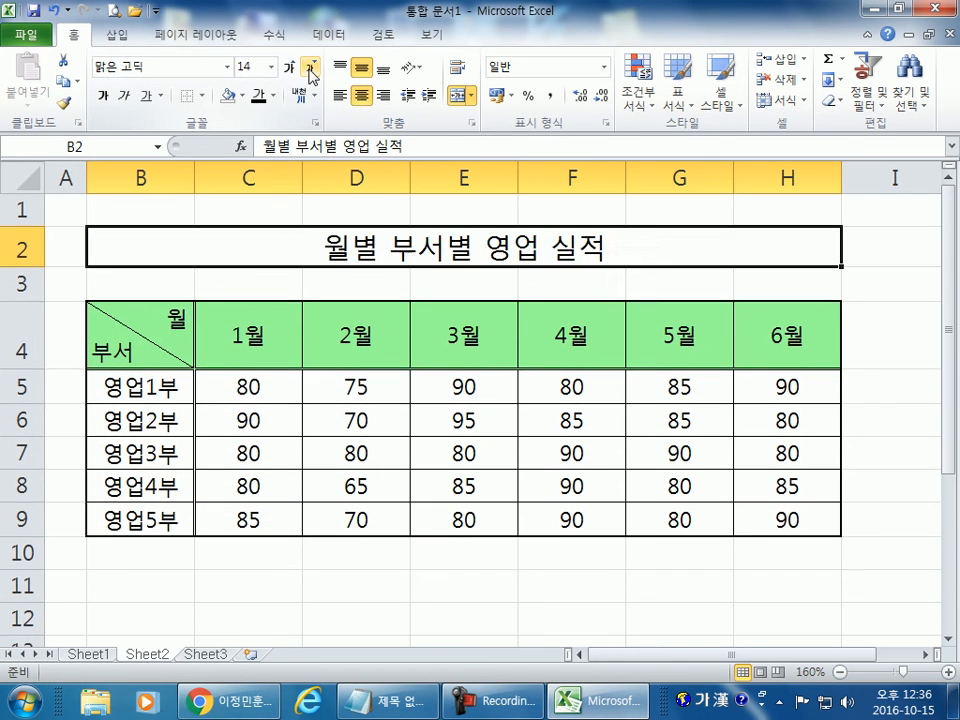
Increase the font size of the merged title in B2 to 22
click(291, 68)
click(291, 68)
click(291, 68)
click(291, 68)
click(291, 68)
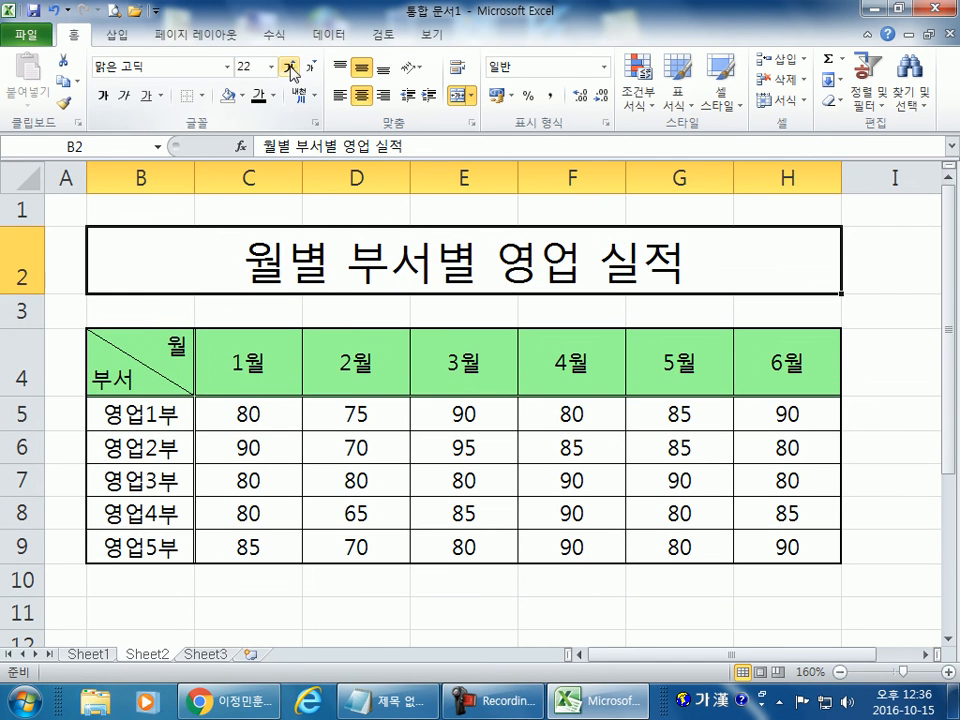
Preview several fonts on the merged title in B2 and set its font to HY헤드라인M
click(228, 68)
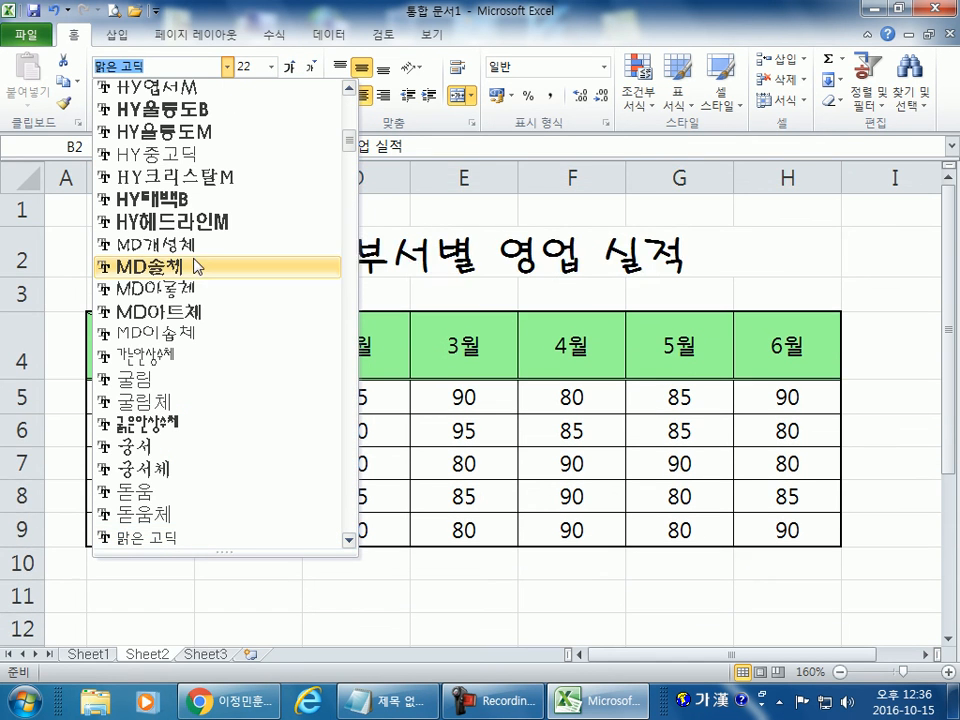
scroll(192, 285, up, 4)
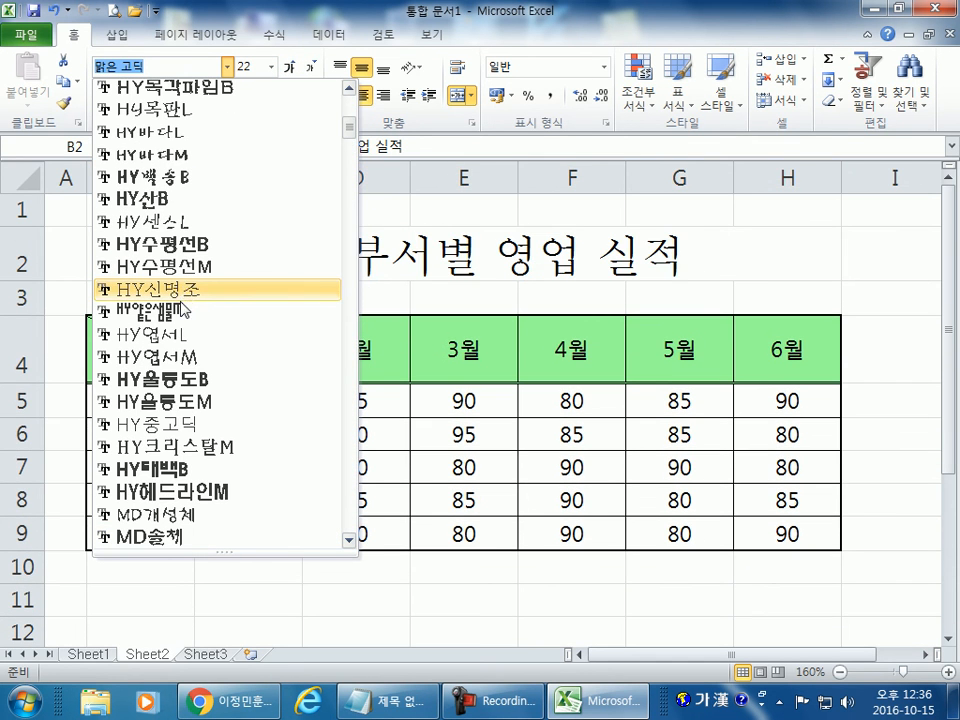
scroll(182, 318, down, 3)
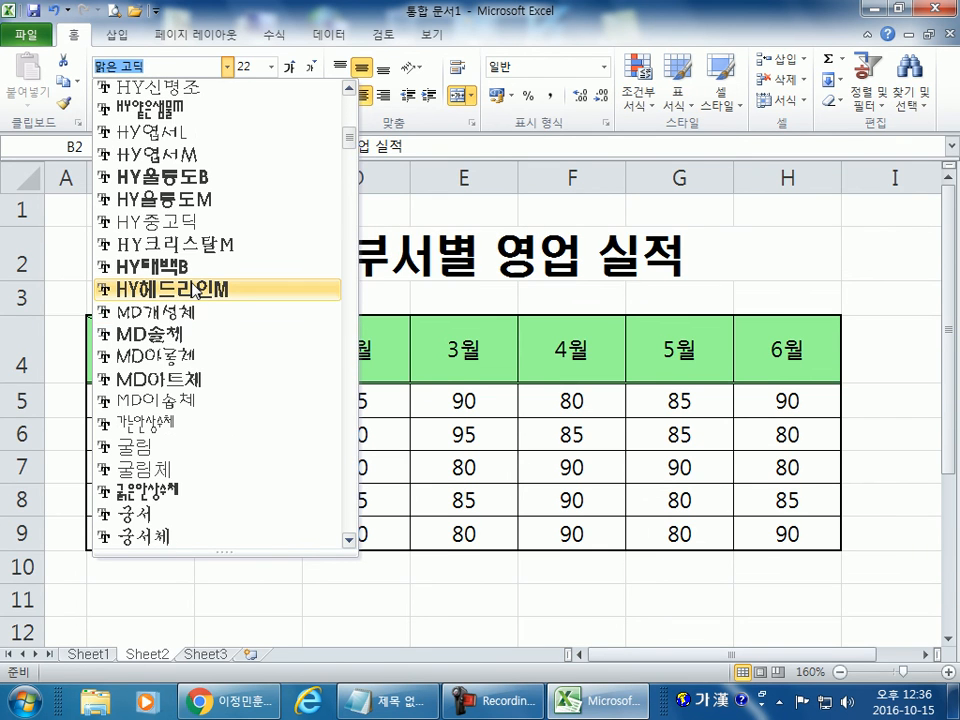
click(196, 291)
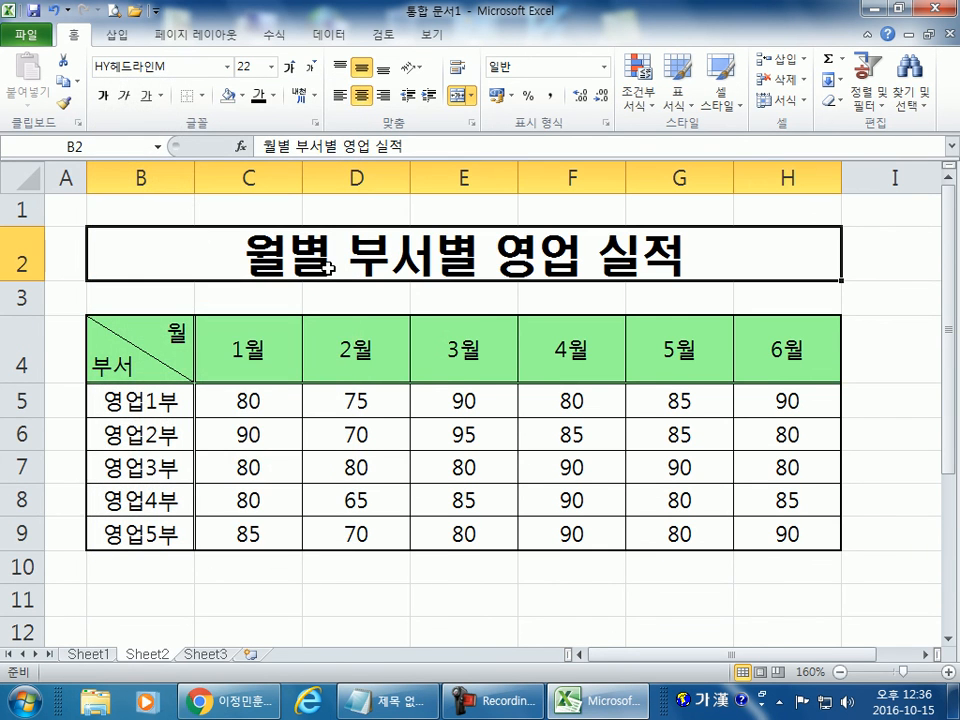
Reduce the title's font size to 16 and make the title bold
click(311, 68)
click(311, 68)
click(311, 68)
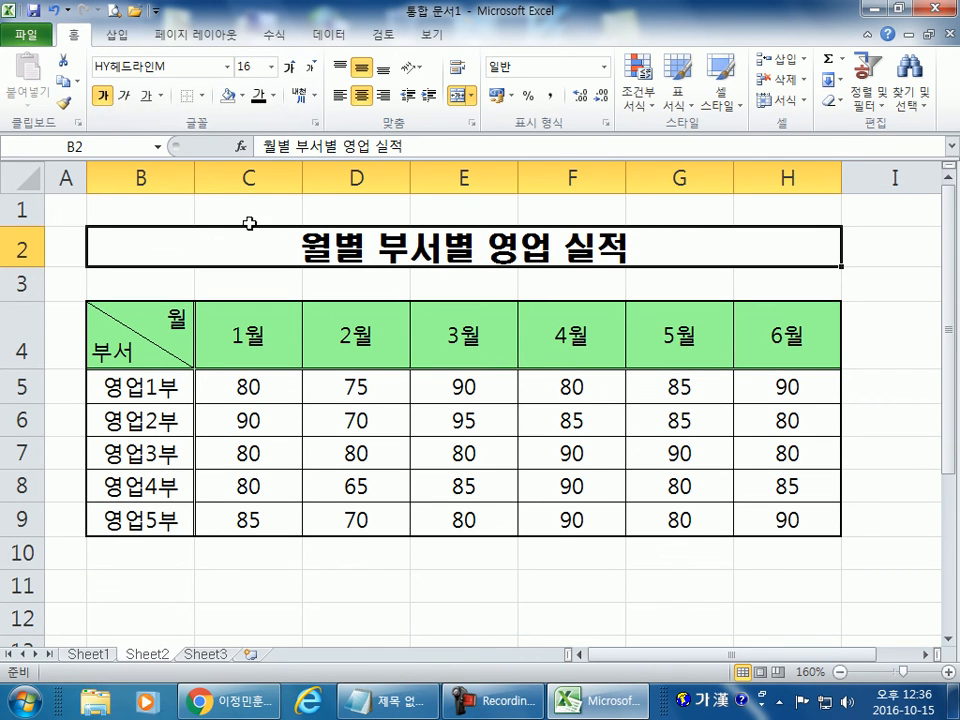
click(103, 97)
click(103, 97)
click(103, 98)
click(289, 67)
click(311, 68)
Set the title's font colour to the standard dark blue
click(274, 97)
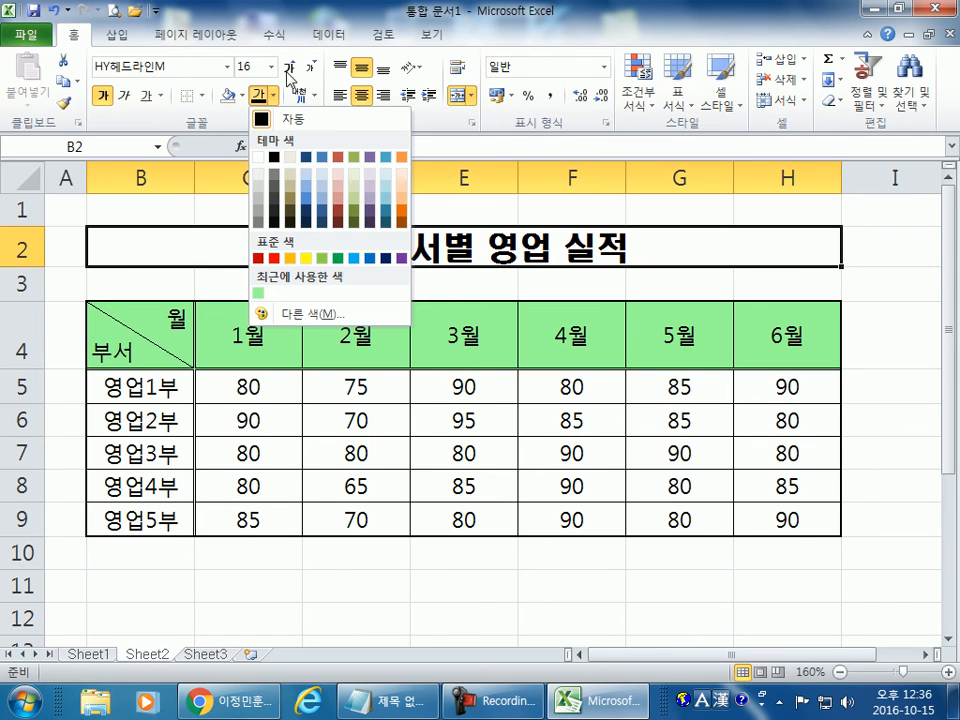
click(192, 231)
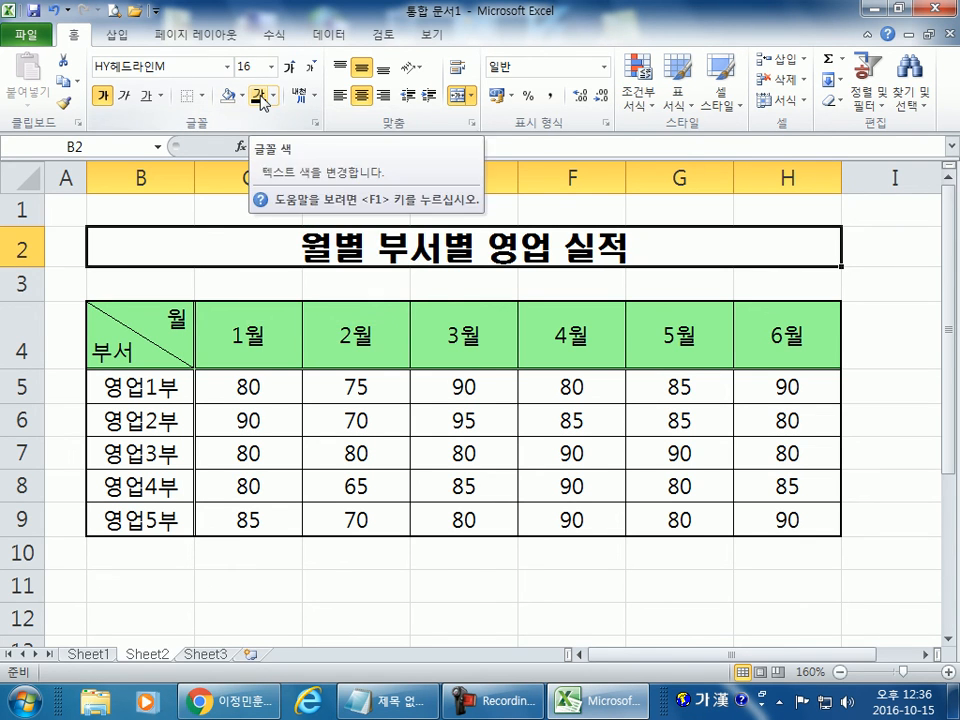
click(272, 96)
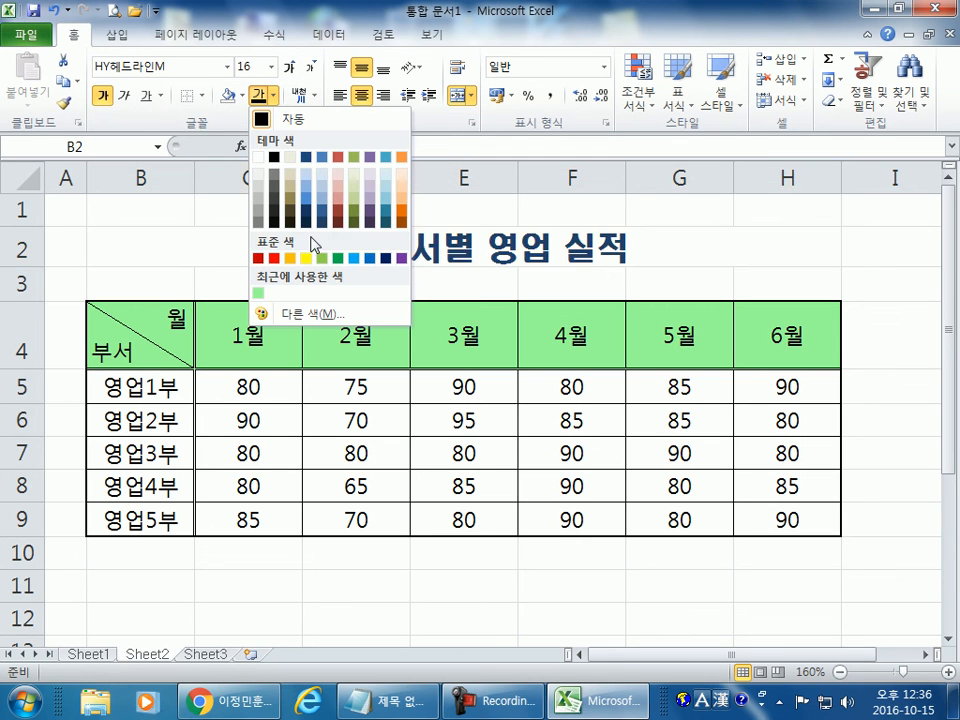
click(387, 258)
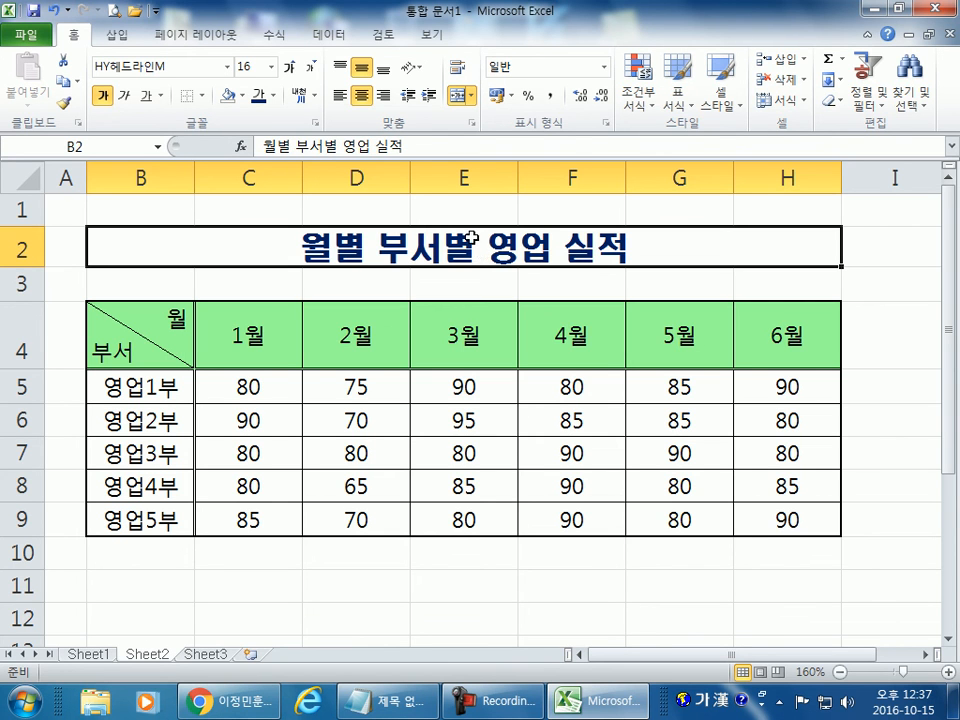
Review the title's font, style, size and colour settings in the cell format dialog, and close it without changes
key(ctrl+1)
click(562, 56)
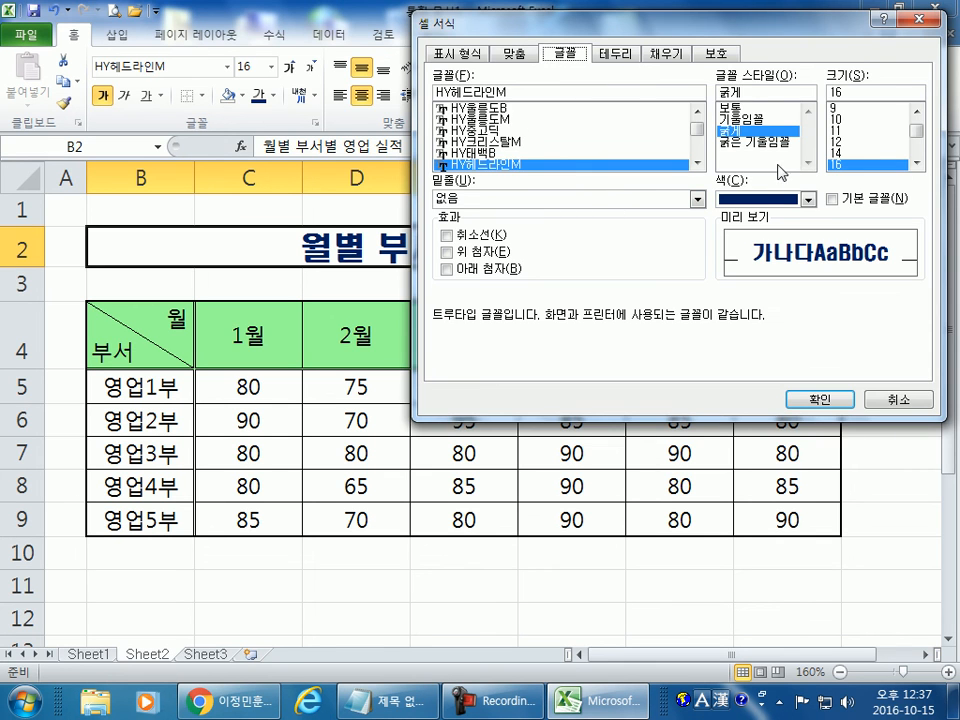
key(Escape)
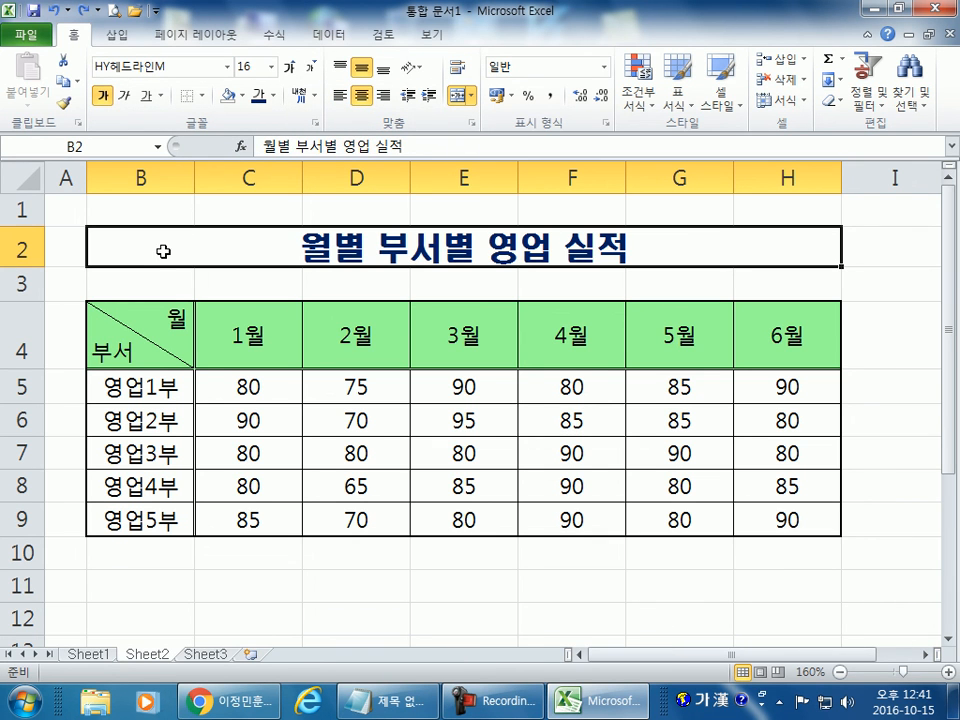
Widen column A to about the same width as column B
scroll(162, 251, down, 1)
scroll(162, 251, down, 3)
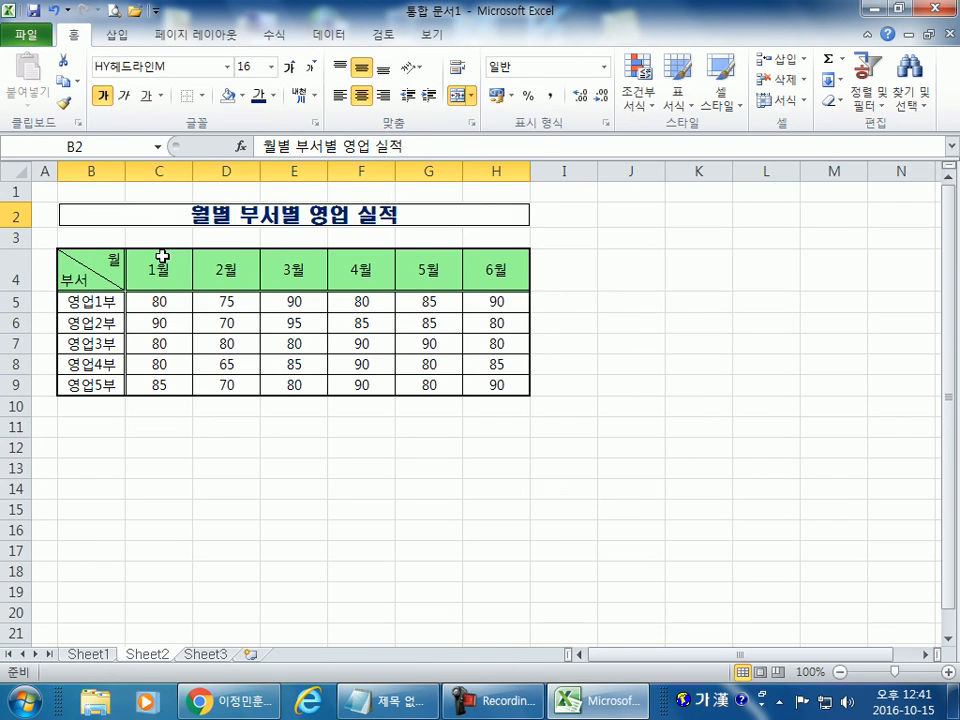
click(51, 171)
drag(58, 175, 100, 178)
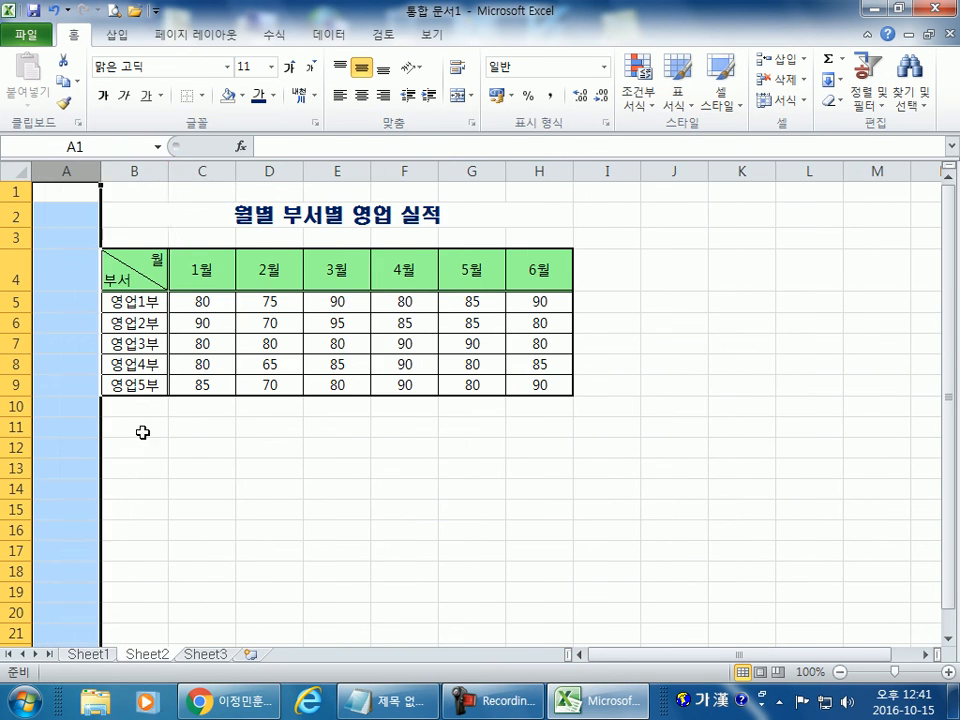
click(134, 447)
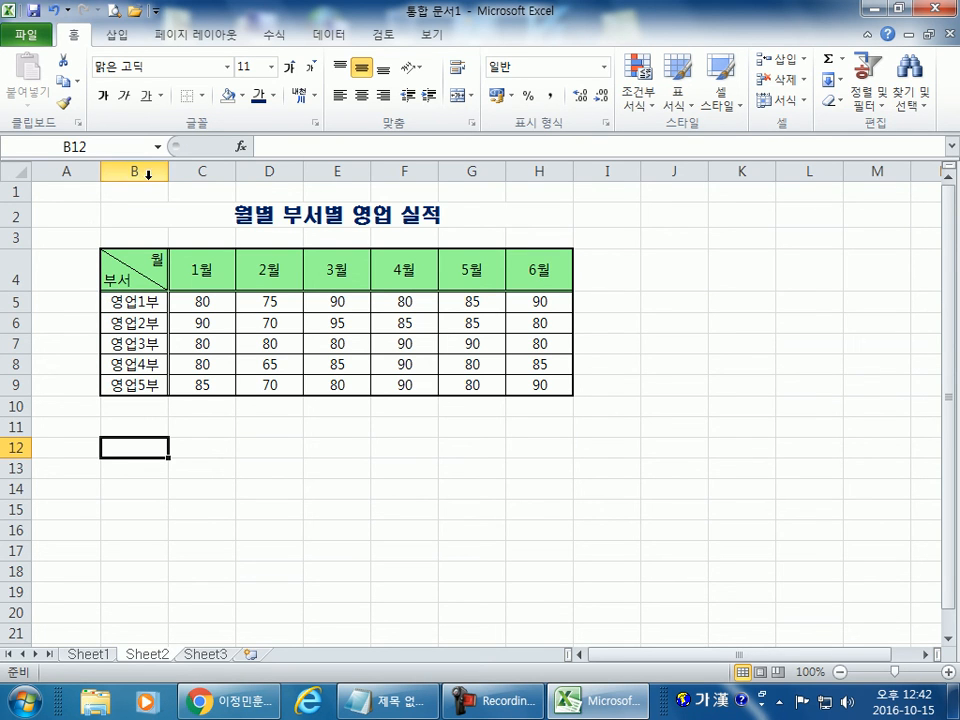
Narrow column A back to a slim margin beside the table
click(82, 171)
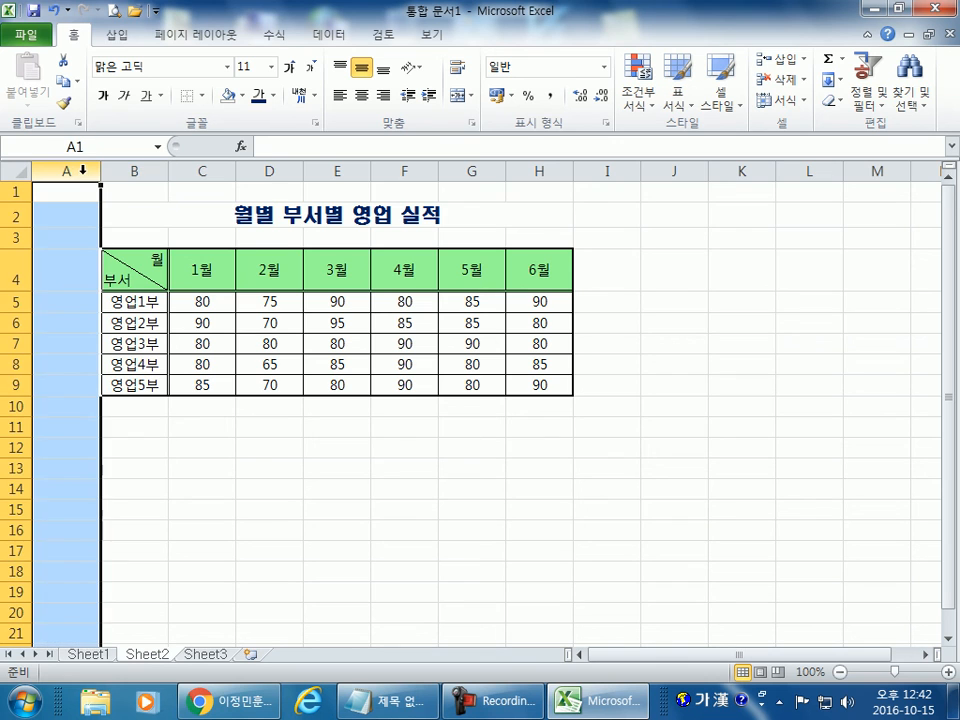
click(193, 466)
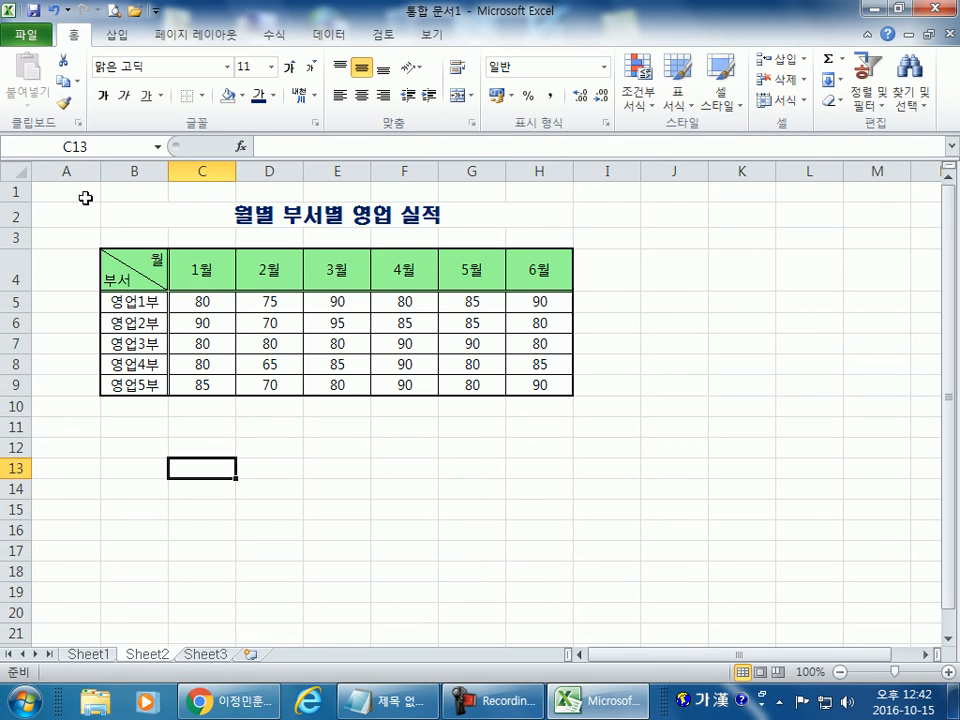
drag(98, 170, 30, 172)
scroll(60, 270, up, 9)
key(Home)
scroll(78, 277, up, 2)
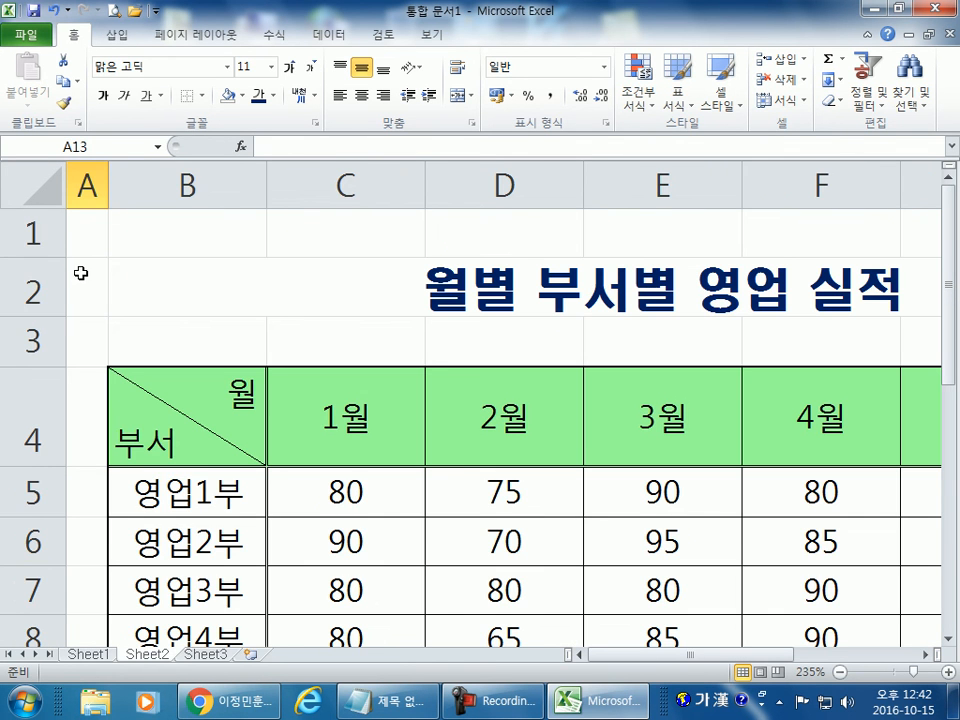
Try widths such as 4.00 and 3.50 for column A, and leave it 8.00 wide
drag(99, 185, 148, 177)
click(86, 186)
click(195, 275)
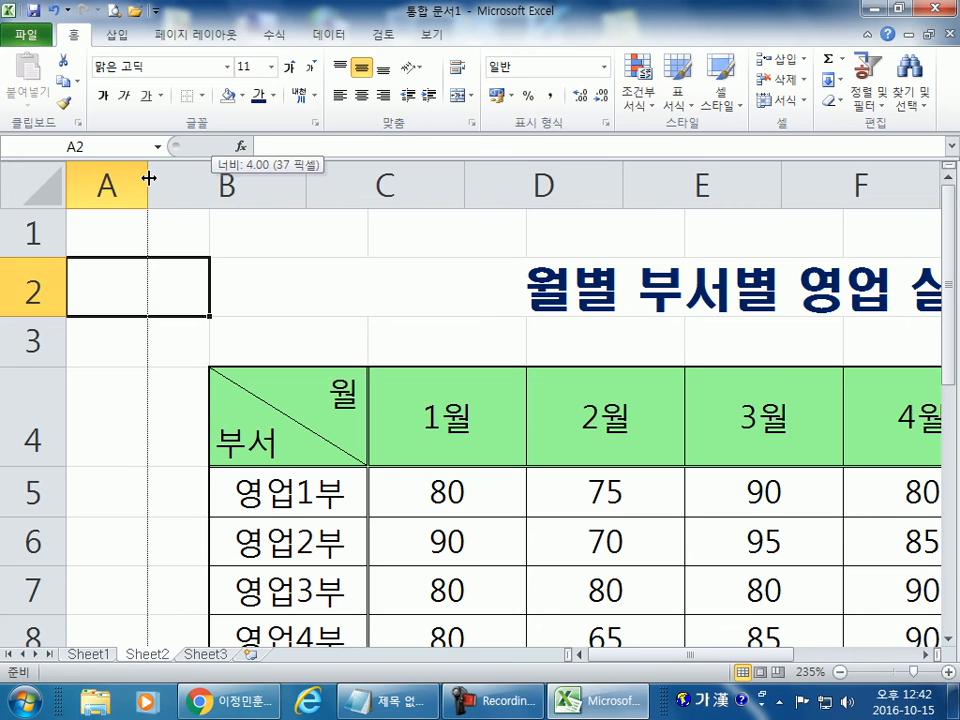
drag(148, 177, 147, 177)
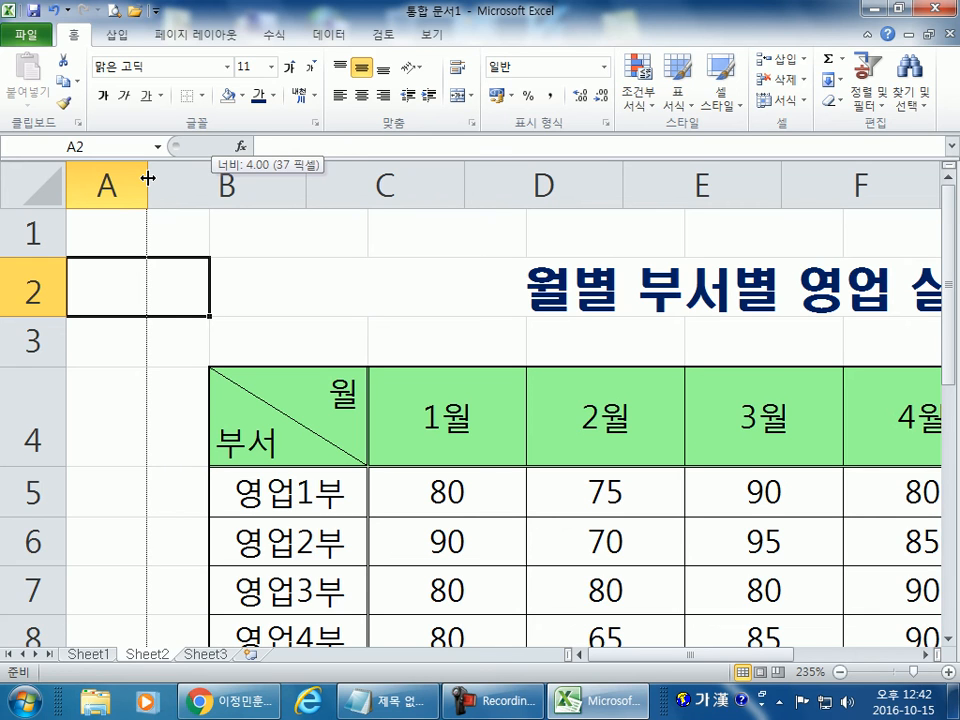
drag(147, 177, 139, 183)
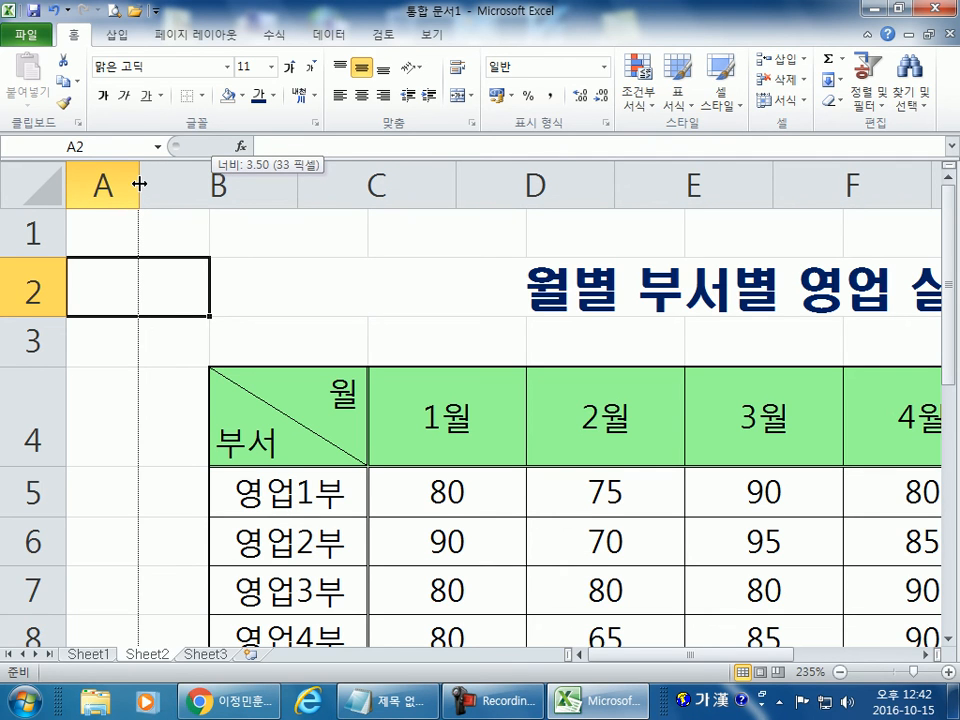
drag(139, 183, 217, 196)
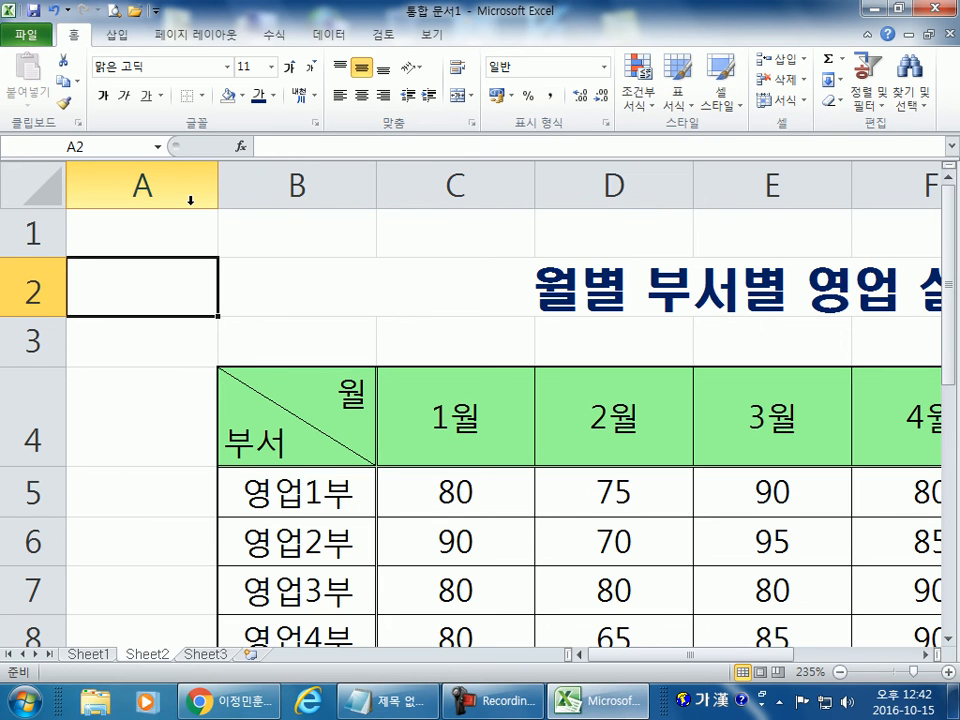
drag(220, 185, 222, 184)
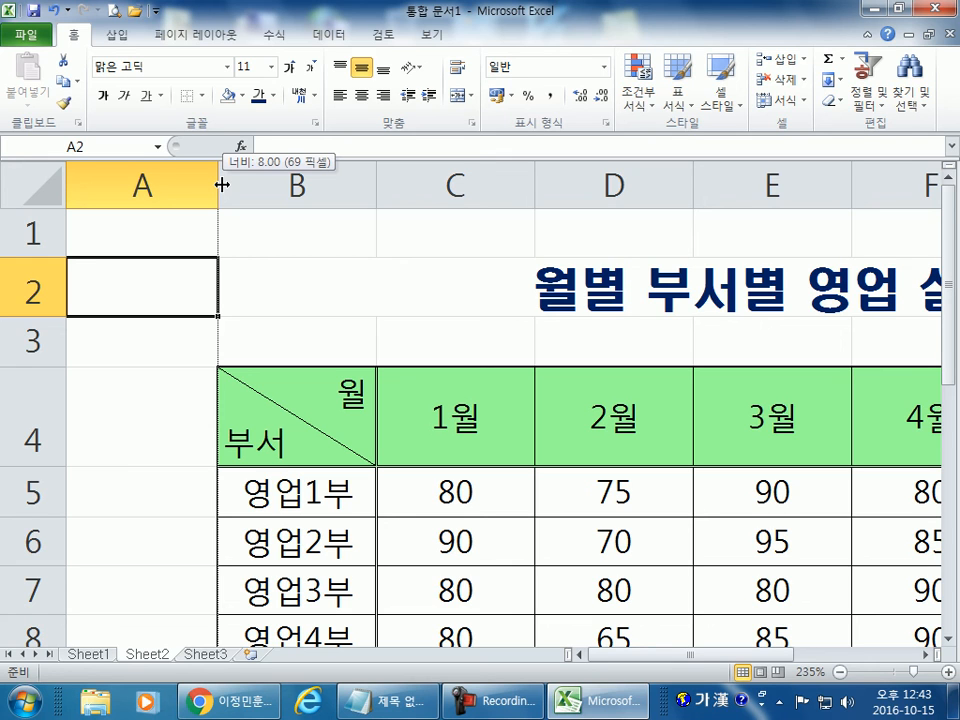
drag(222, 184, 221, 180)
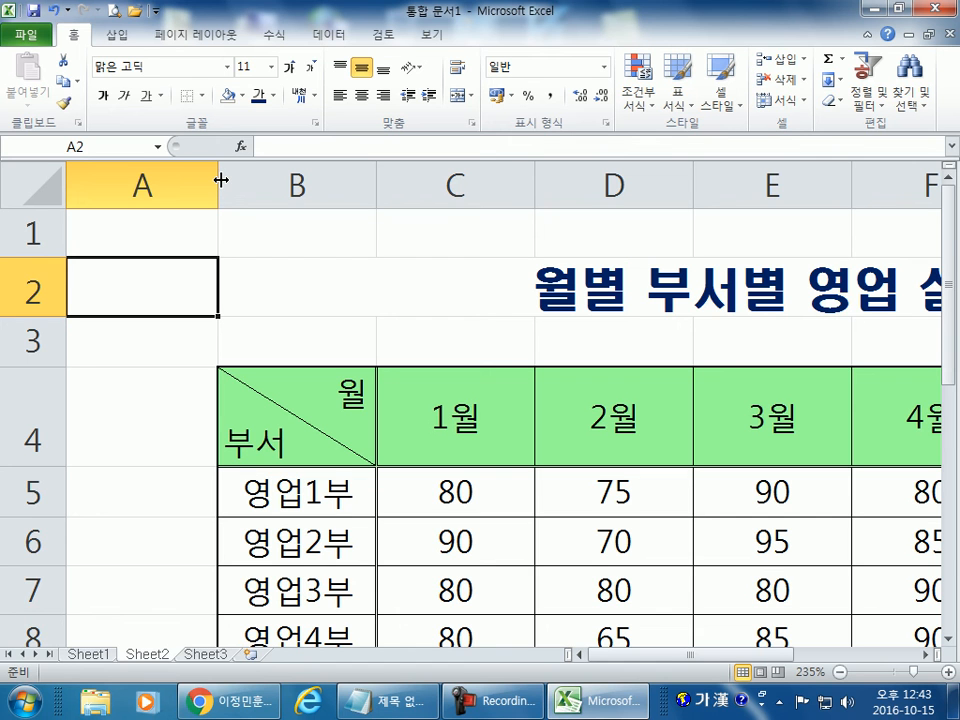
Check column A's width and shrink the column to a thin strip
ctrl+scroll(204, 210, down, 8)
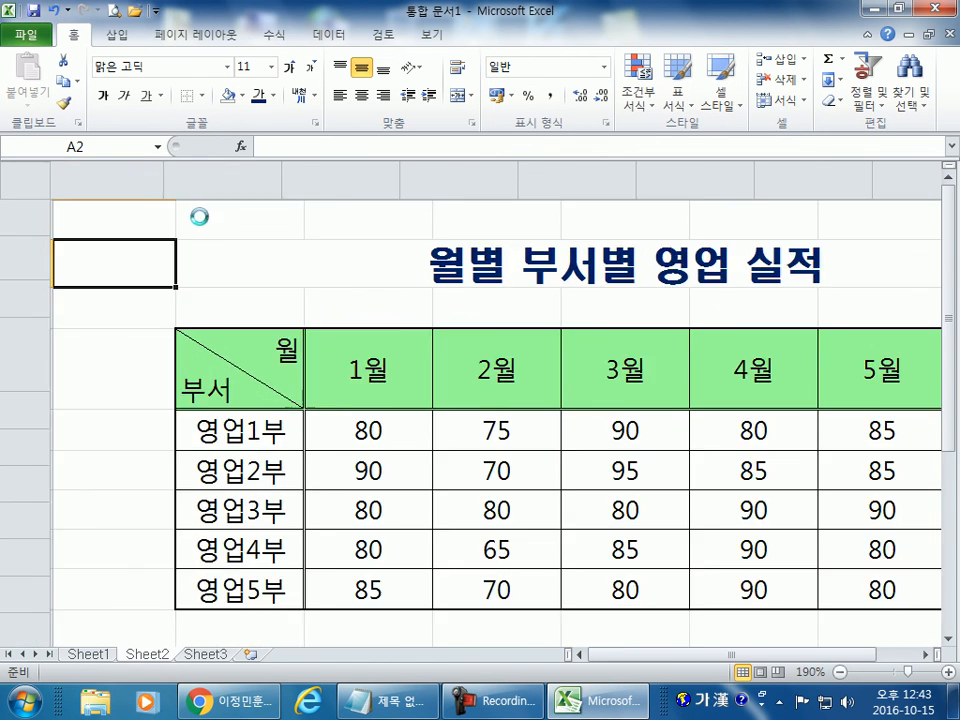
ctrl+scroll(158, 230, down, 1)
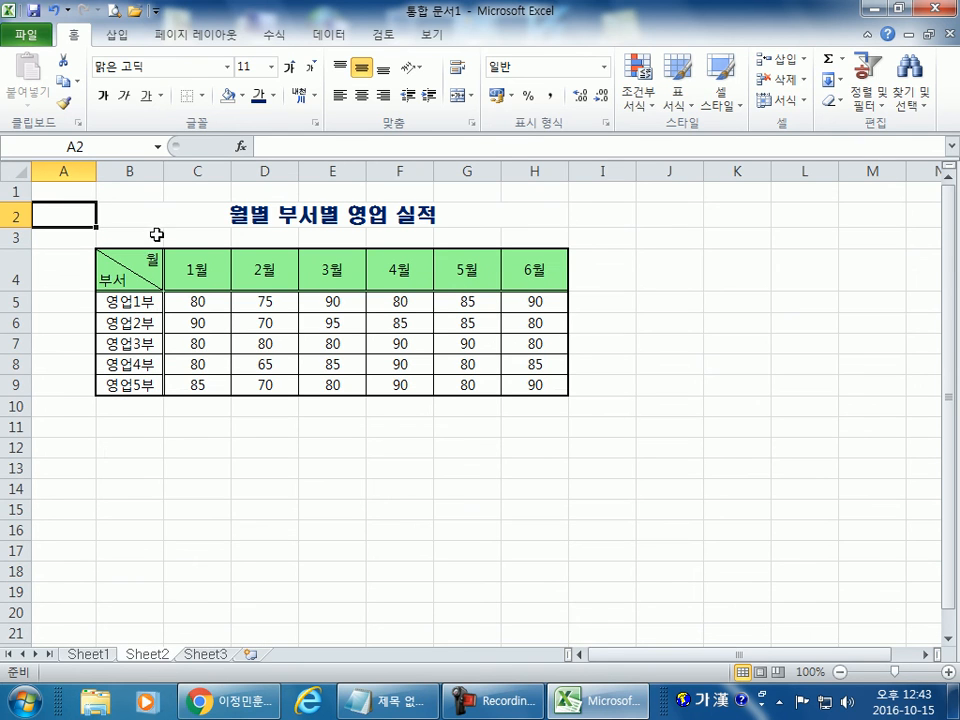
click(72, 167)
drag(94, 172, 94, 172)
click(63, 211)
drag(96, 174, 96, 174)
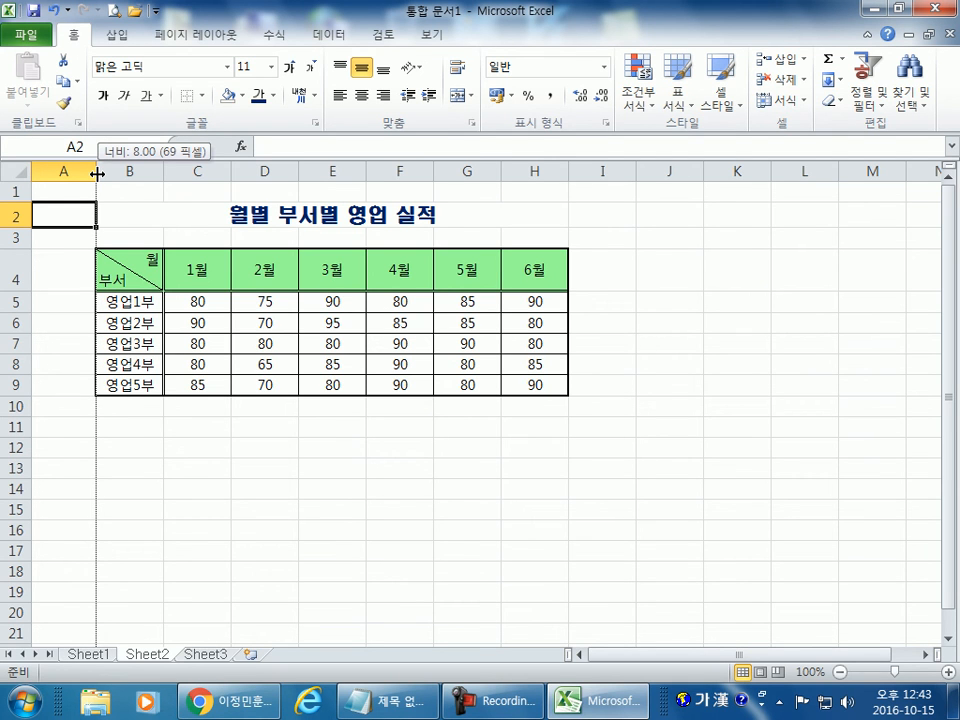
drag(96, 174, 44, 174)
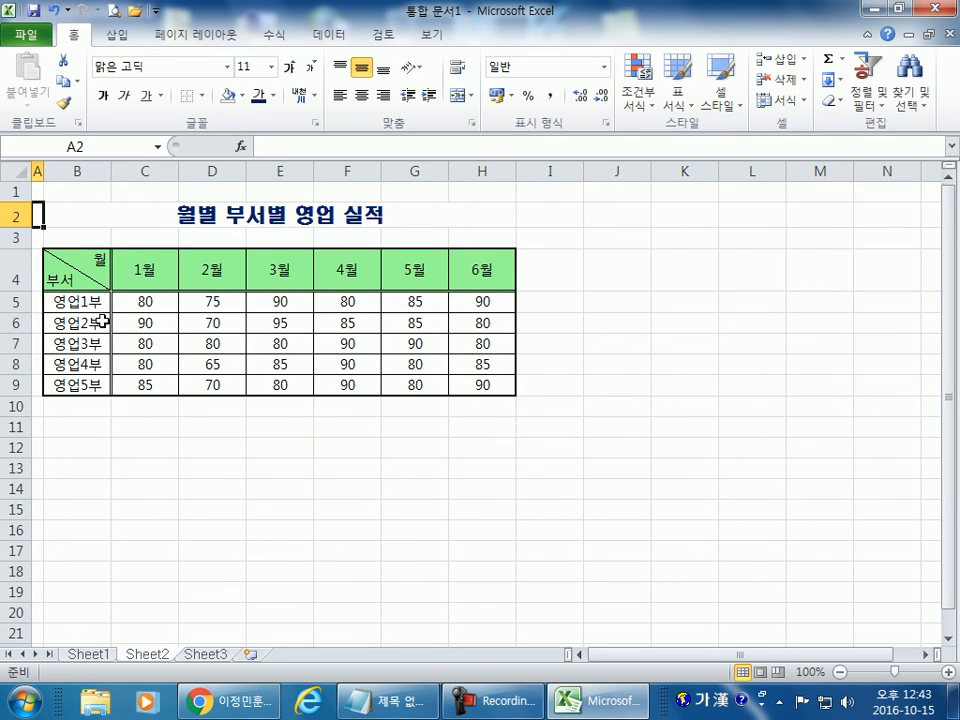
Widen column A to about 11.6 by moving its boundary
click(37, 170)
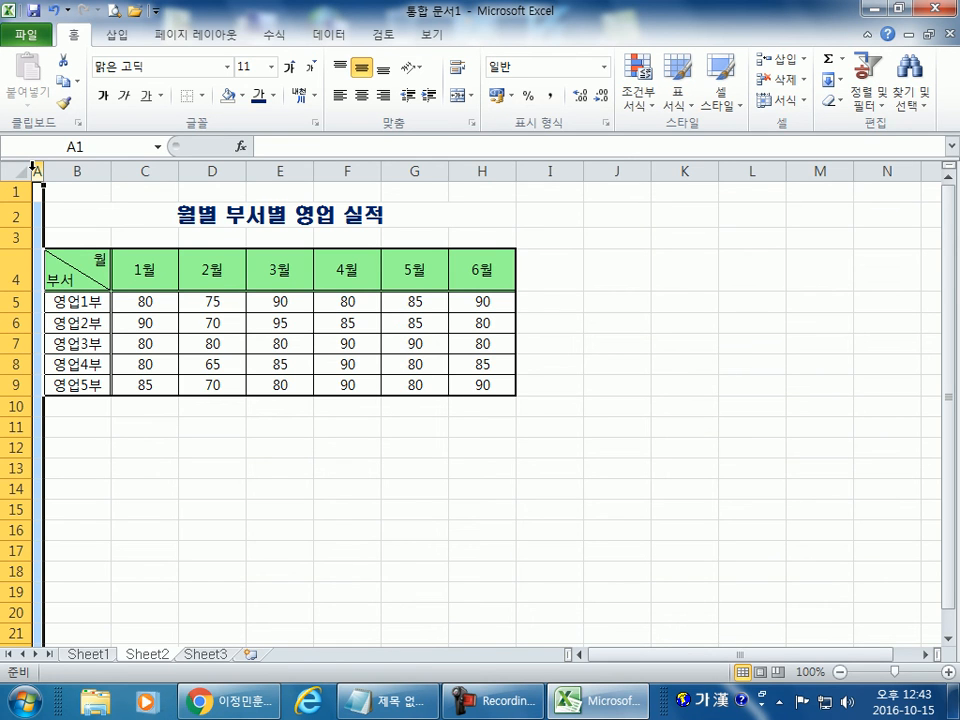
click(142, 296)
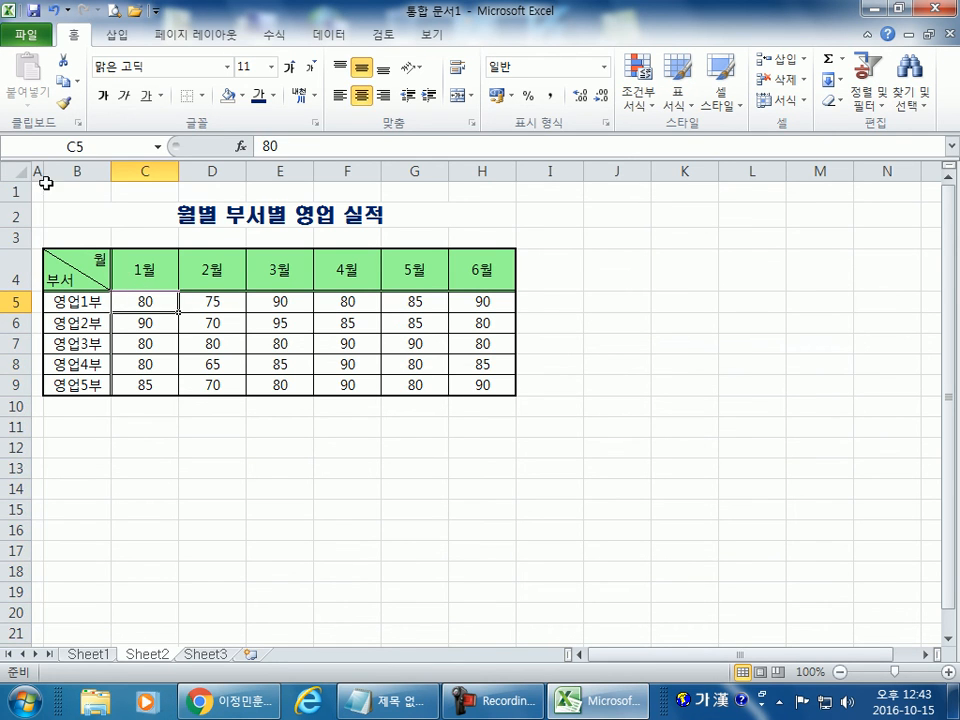
drag(43, 171, 123, 173)
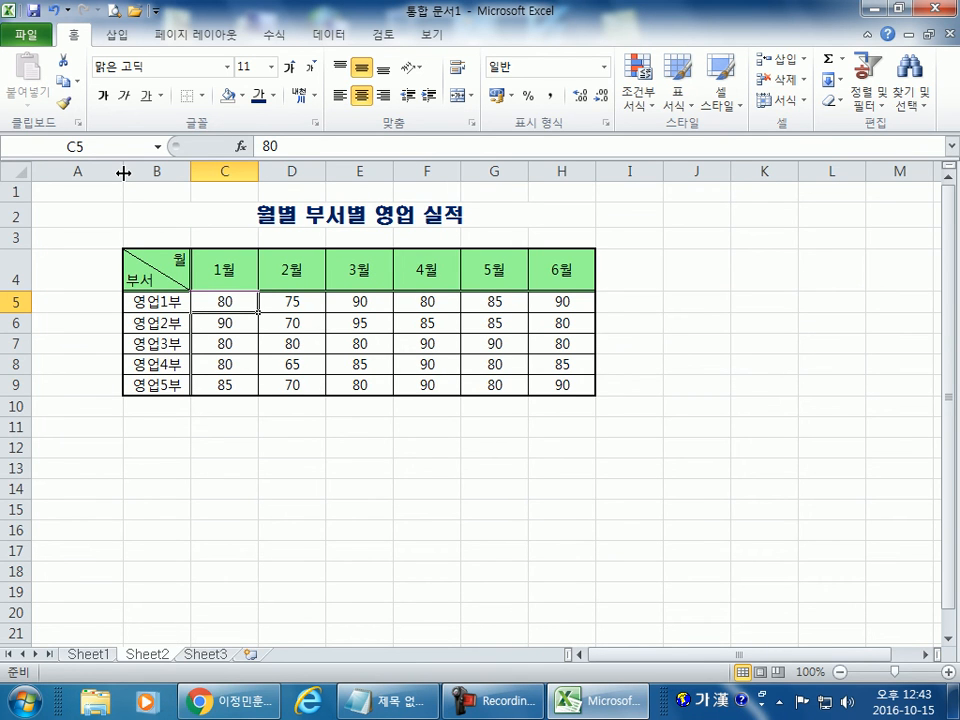
click(279, 490)
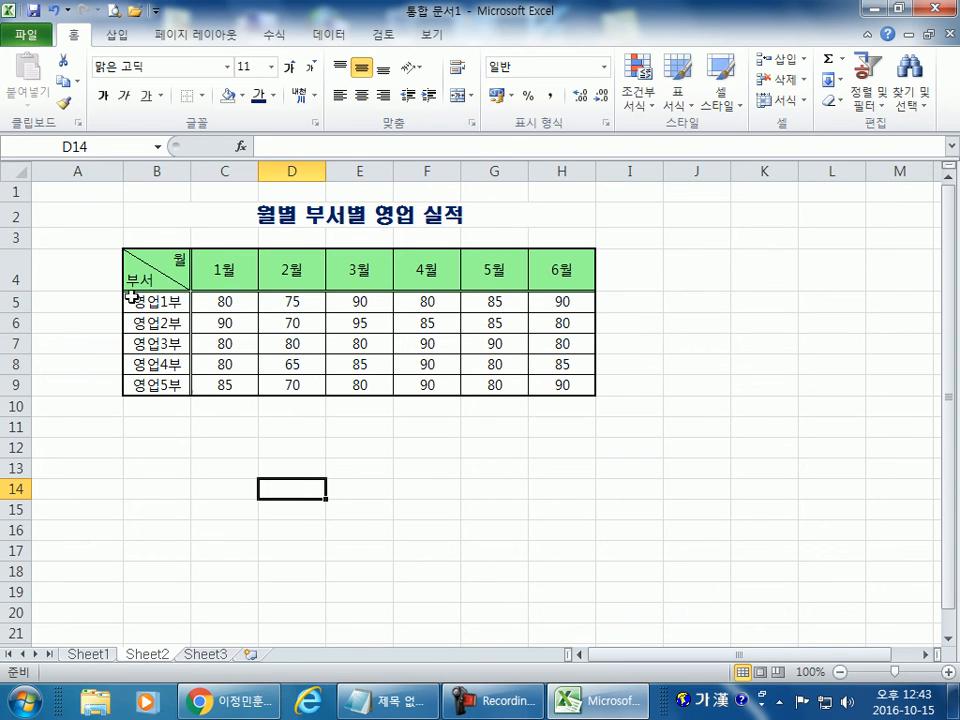
Set the width of column A to exactly 0.5
click(69, 170)
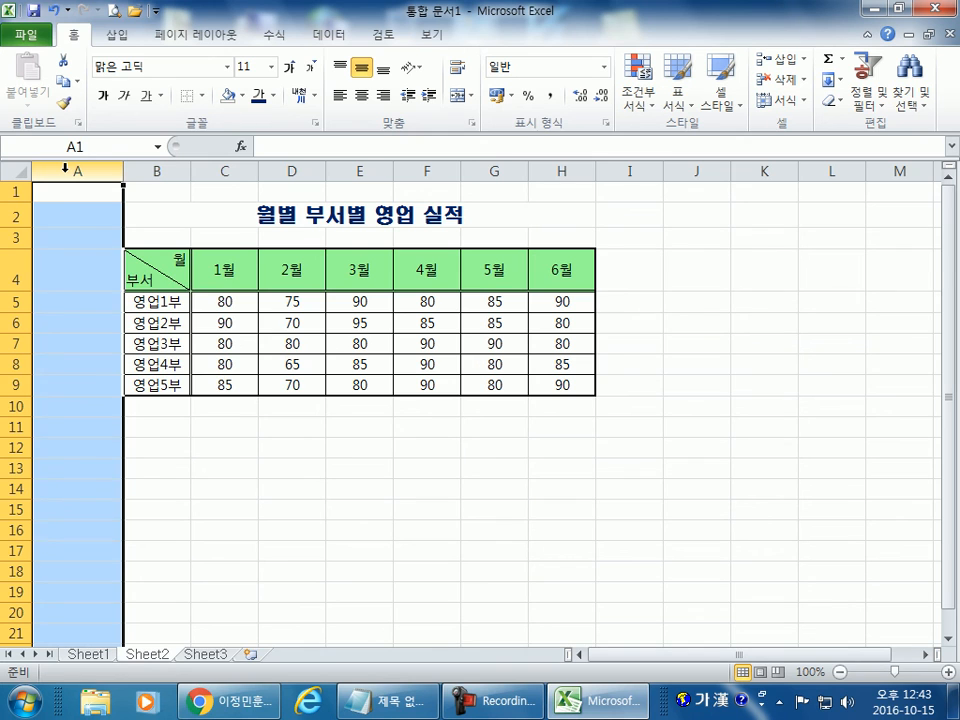
right_click(66, 170)
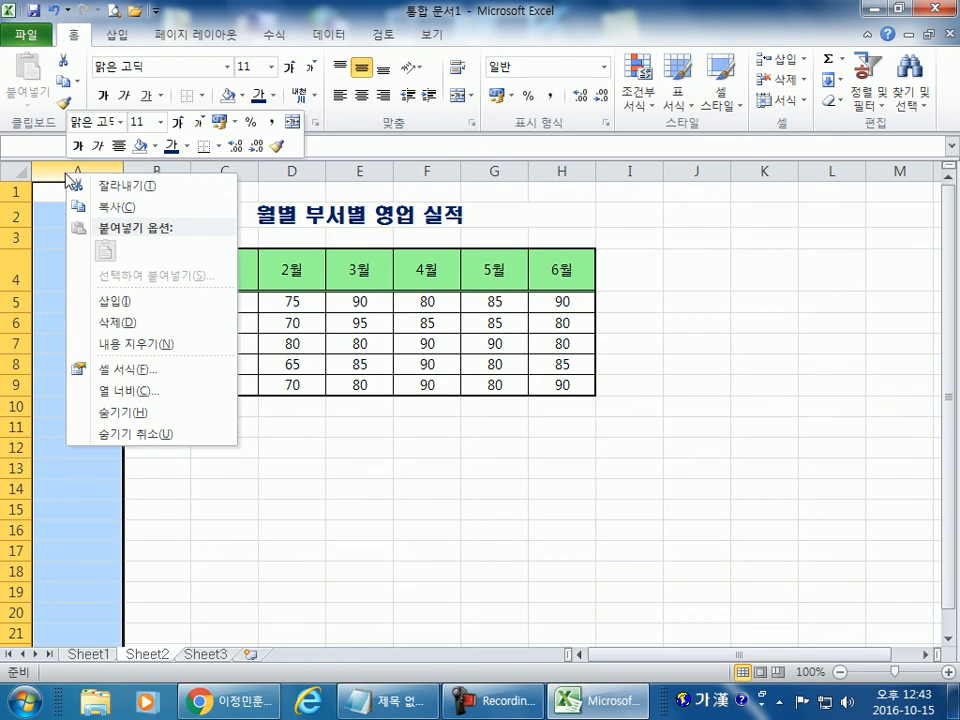
click(137, 392)
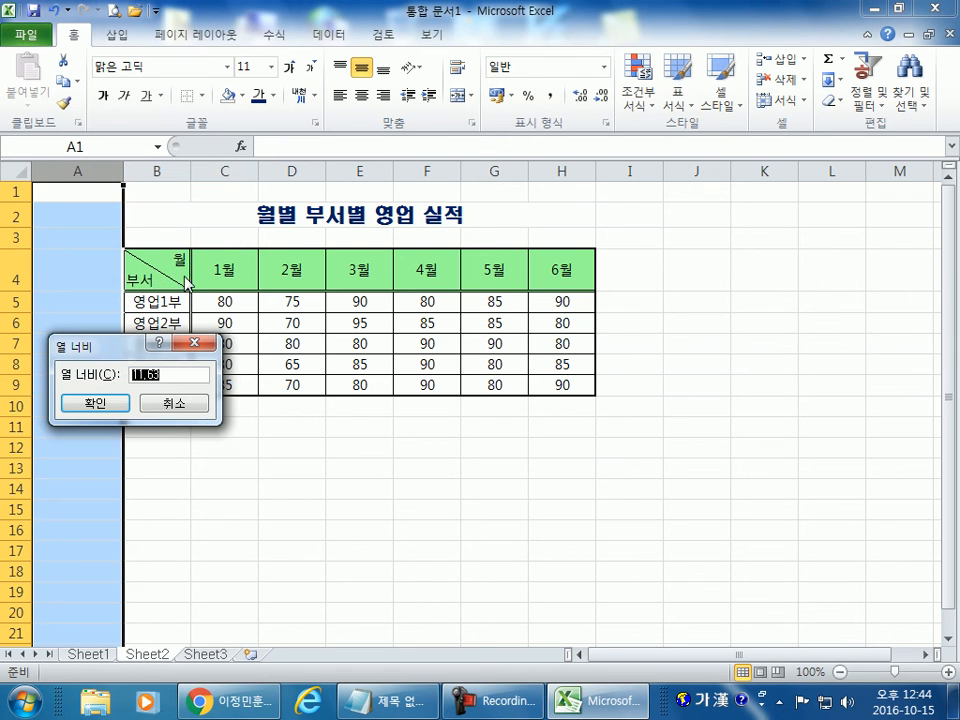
drag(64, 340, 285, 195)
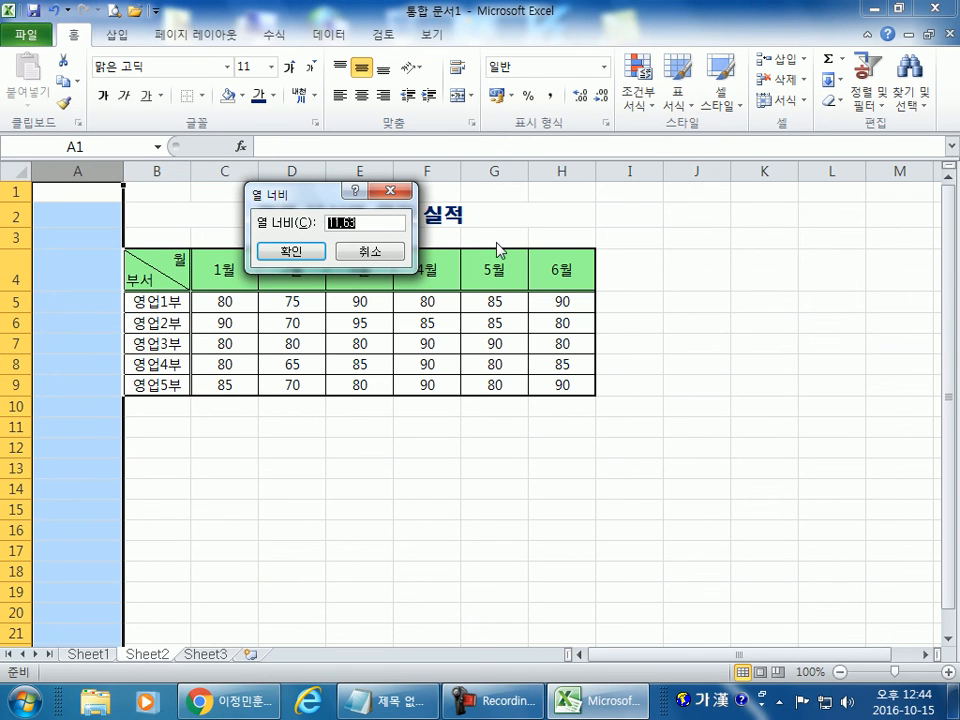
text(0.5)
key(Return)
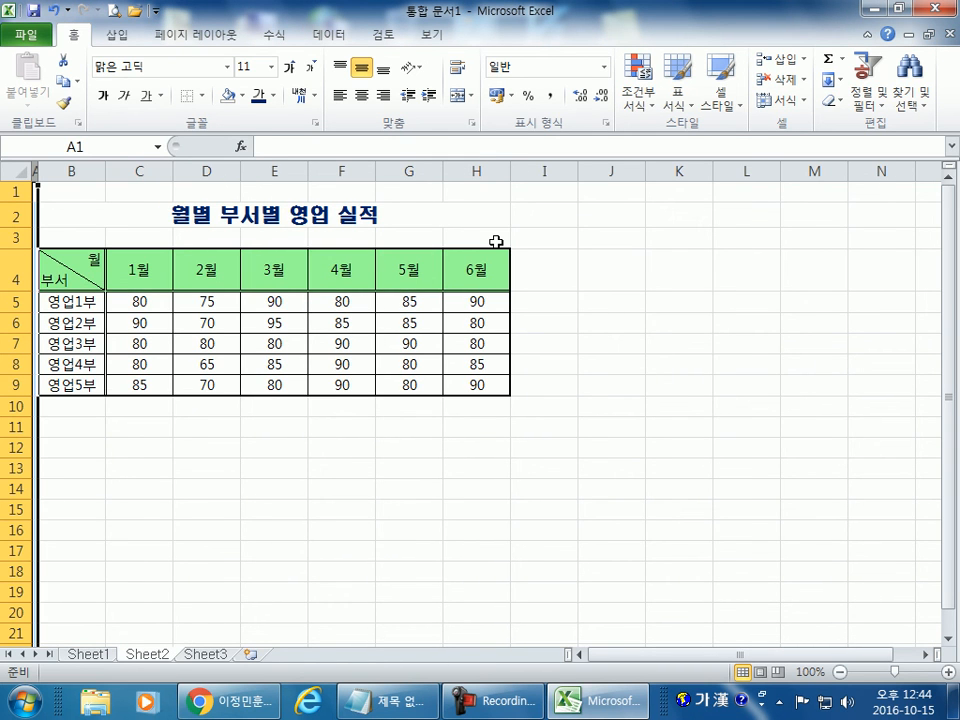
Open the row height setting for row 1 and move its dialog clear of the table
click(32, 190)
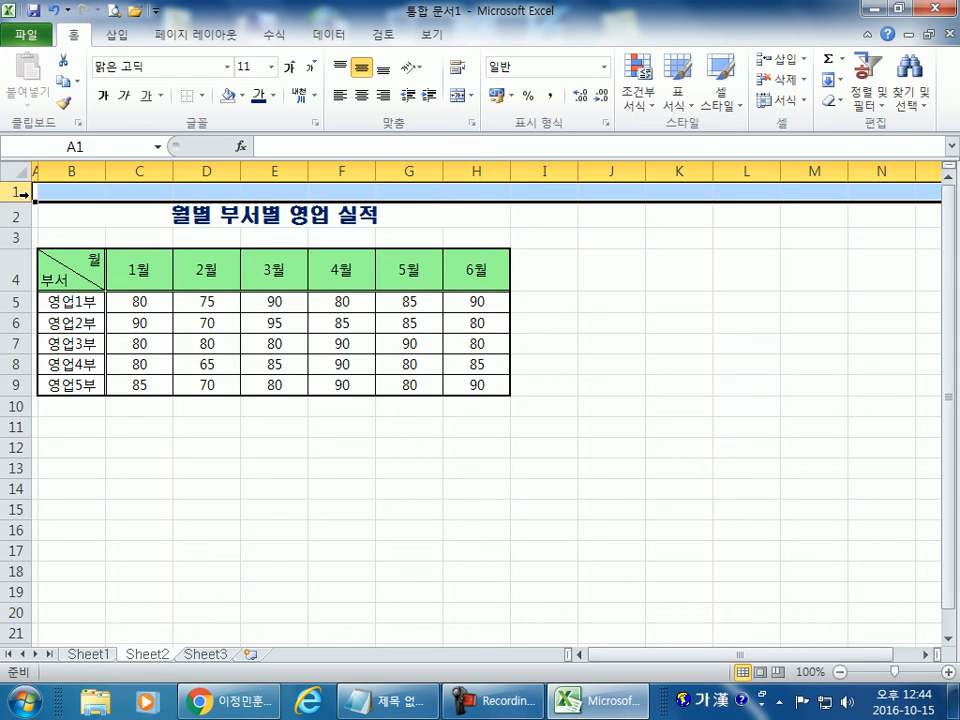
right_click(16, 190)
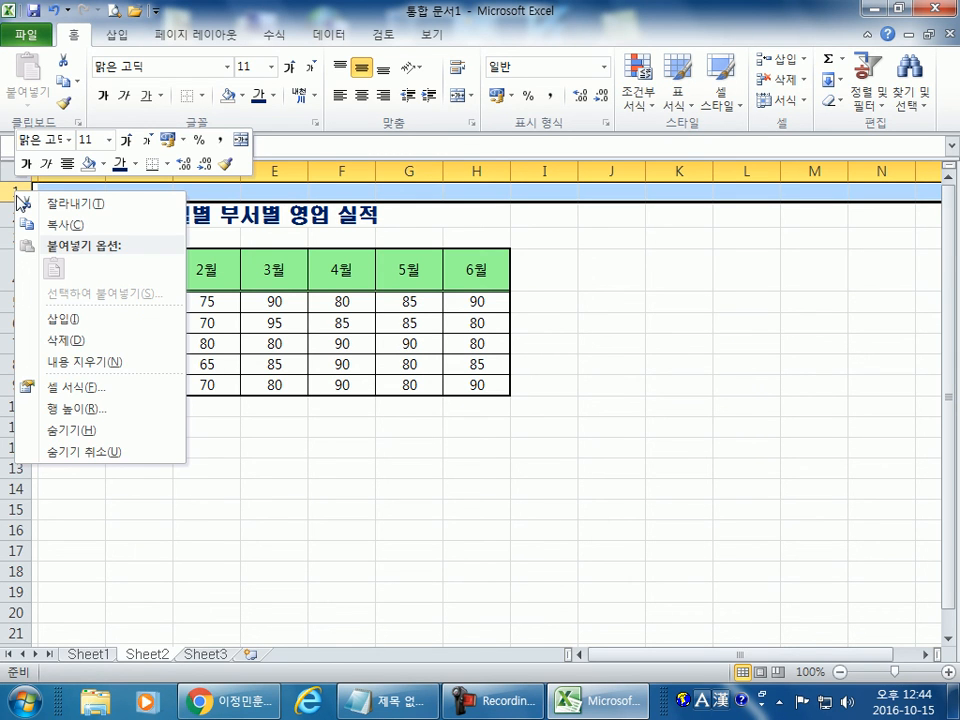
click(80, 420)
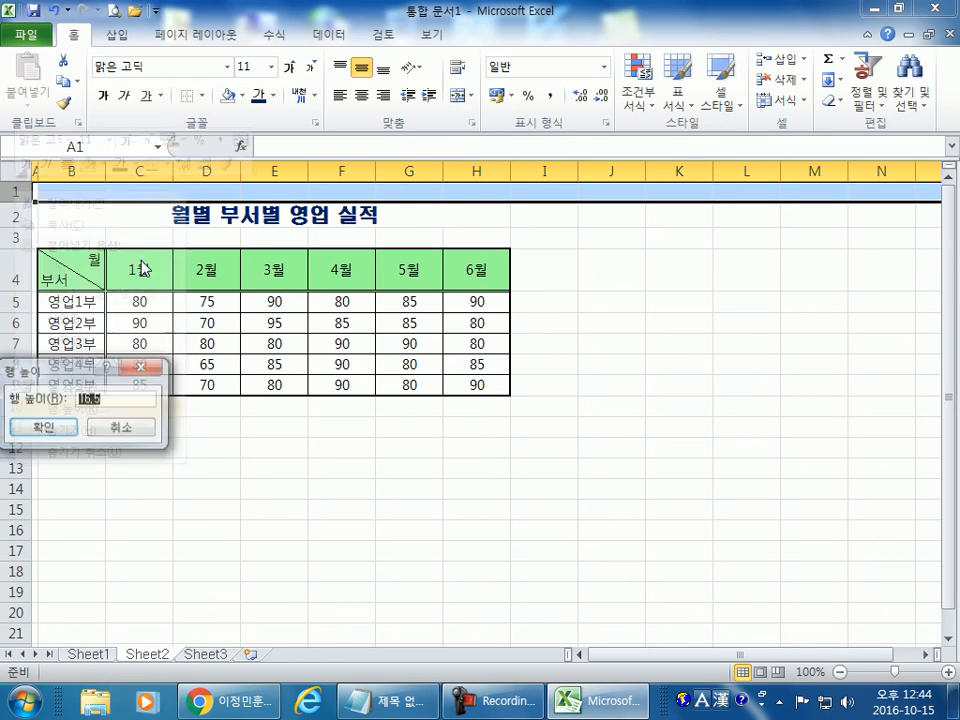
drag(79, 375, 395, 115)
click(437, 142)
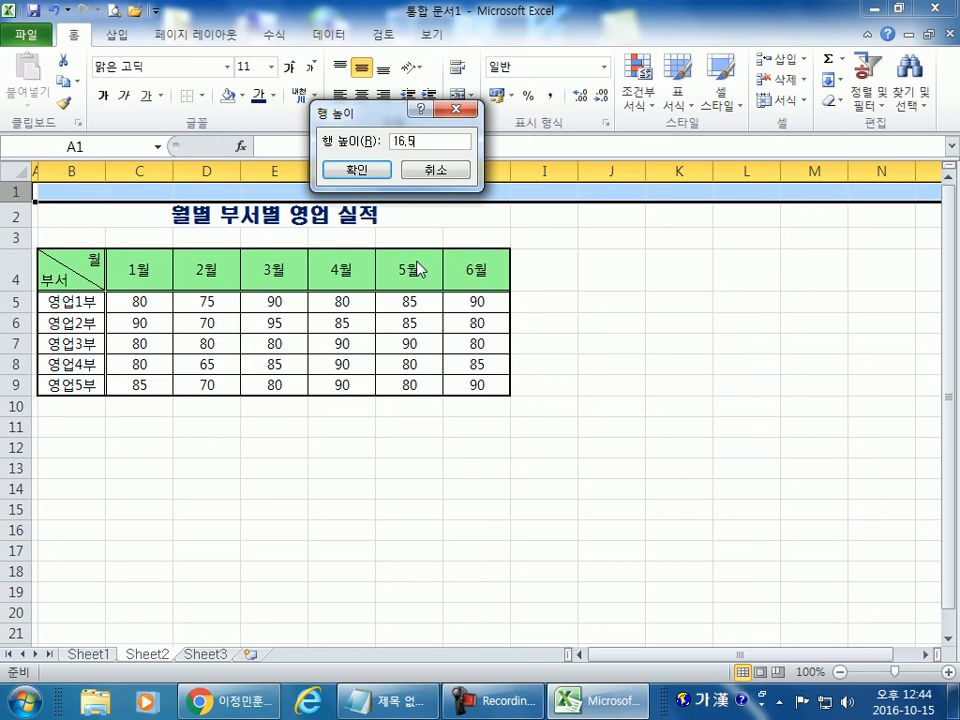
Switch to the Notepad notes and add a line reading "셀에서 너비 8(8글자, 숫자/영문자)," below the formatting methods
click(388, 700)
click(664, 321)
key(Return)
text(tpf)
key(BackSpace)
key(BackSpace)
key(BackSpace)
key(Hangul)
text(셀에서 너)
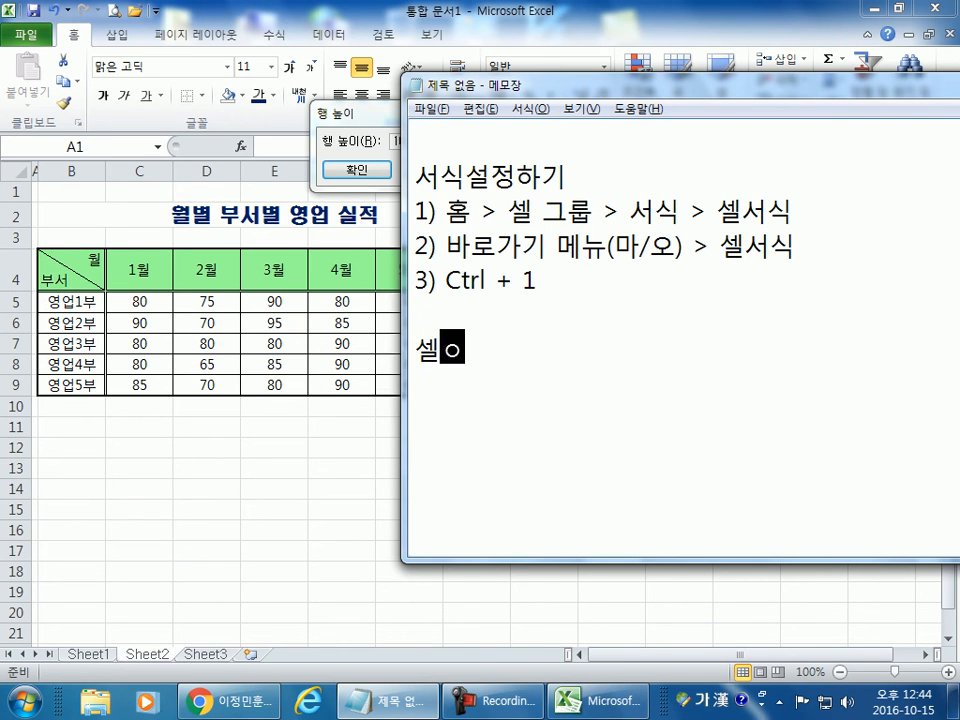
text(비 )
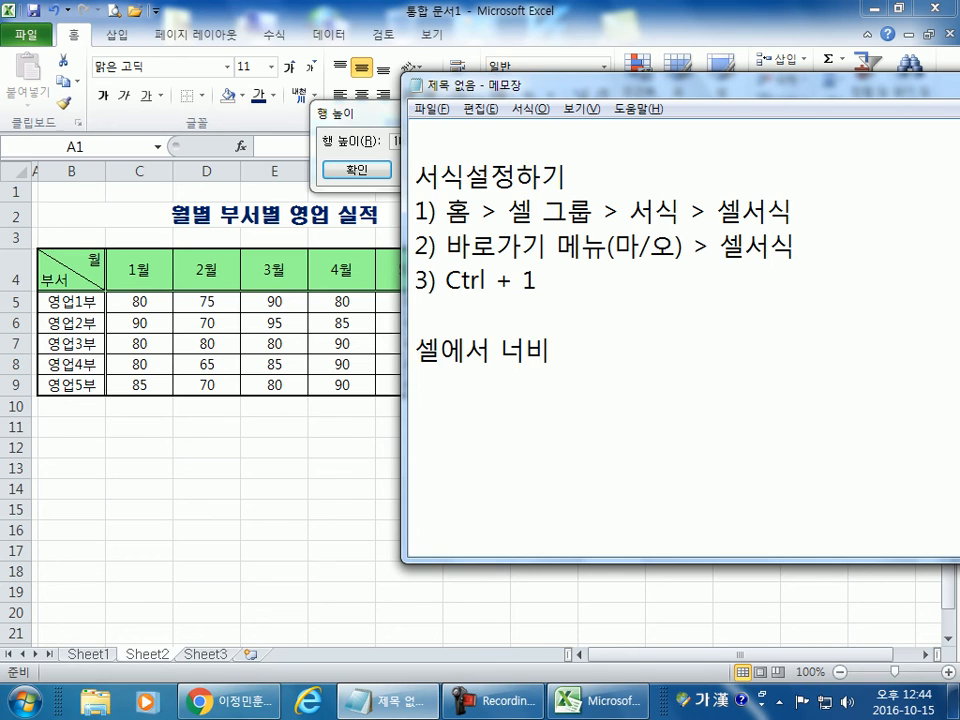
text(8(8글자)
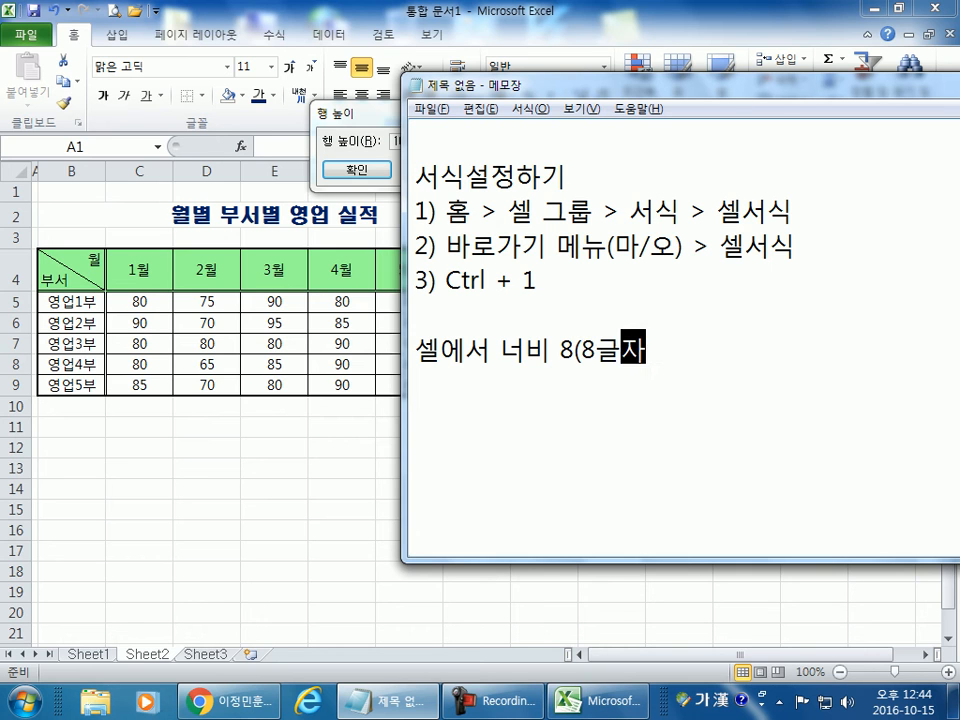
text(, 숫자/)
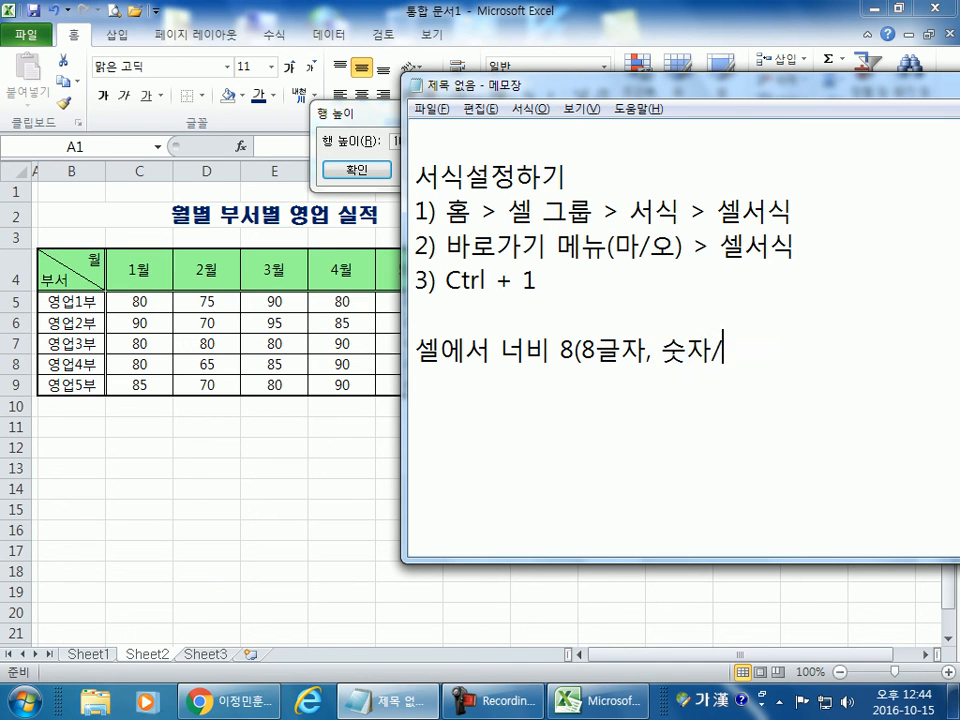
text(영문자)
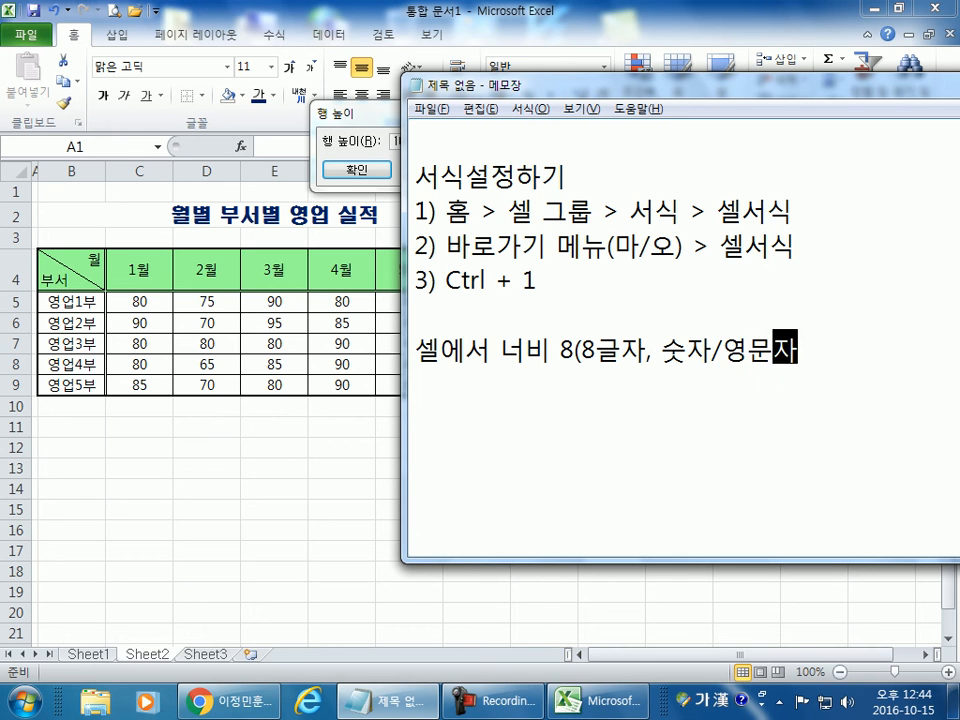
text(), )
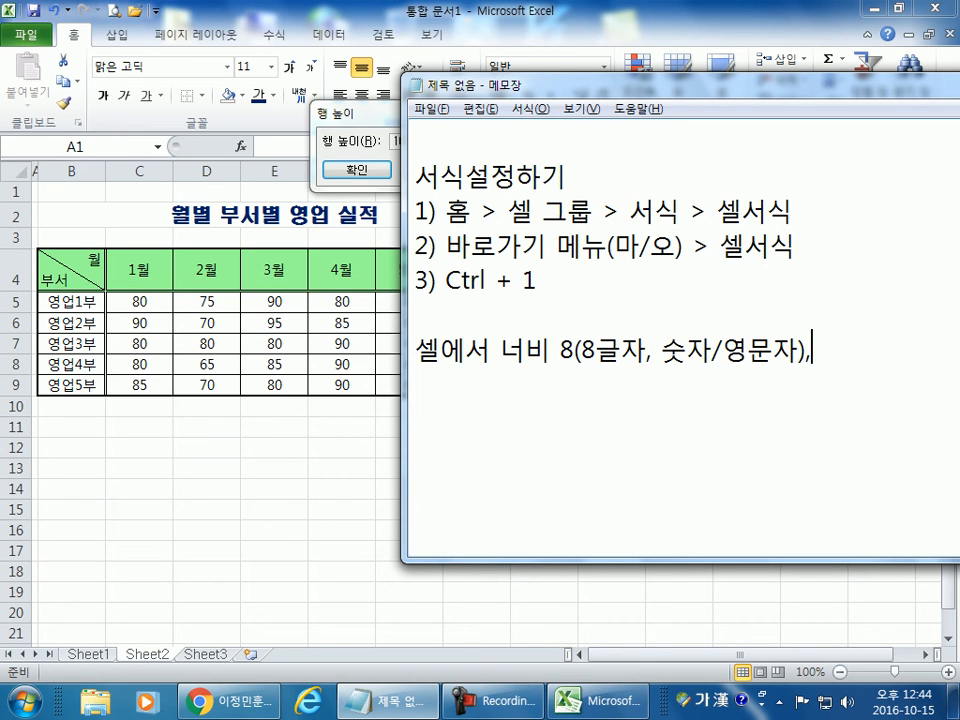
Complete the cell size note with "높이 16.5(16.5 Point)", shifting the notes window so the whole line fits
text(높이)
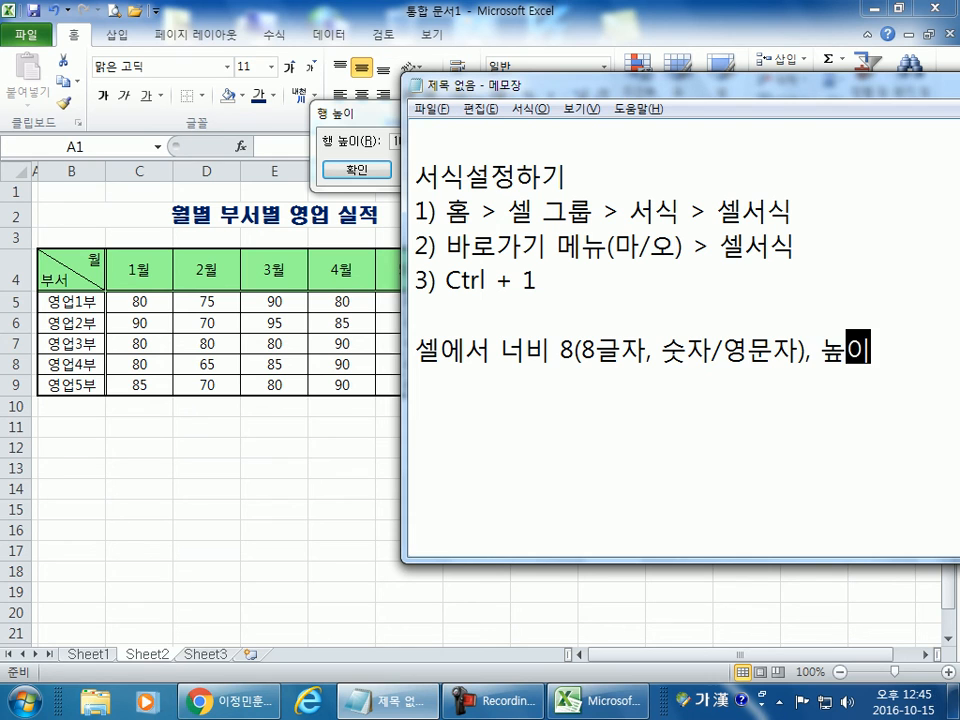
drag(859, 95, 595, 86)
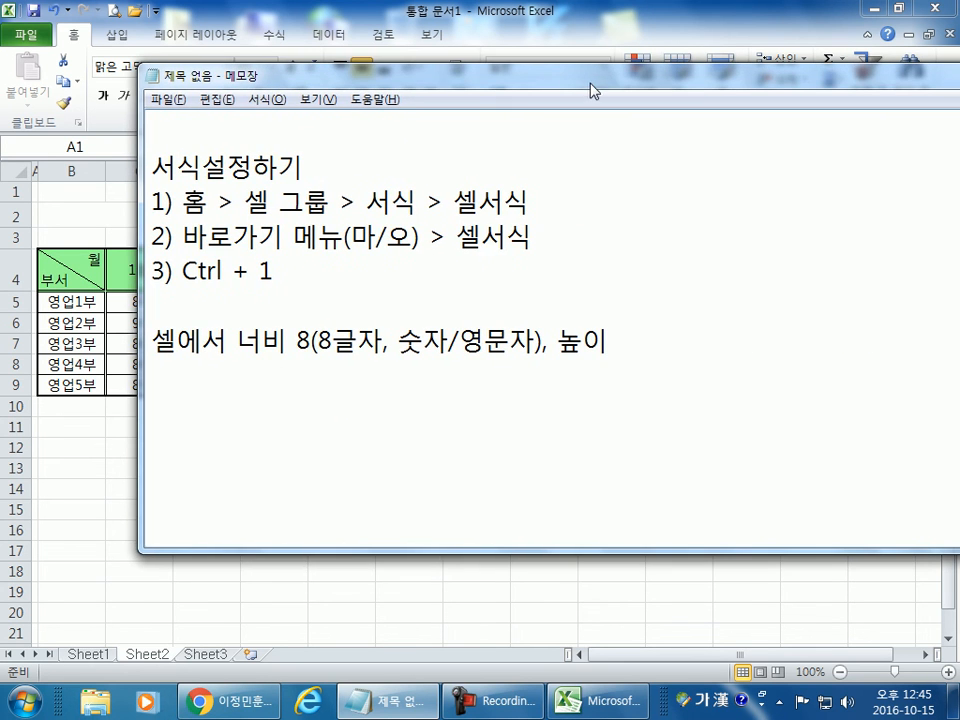
text(16.5(16.5)
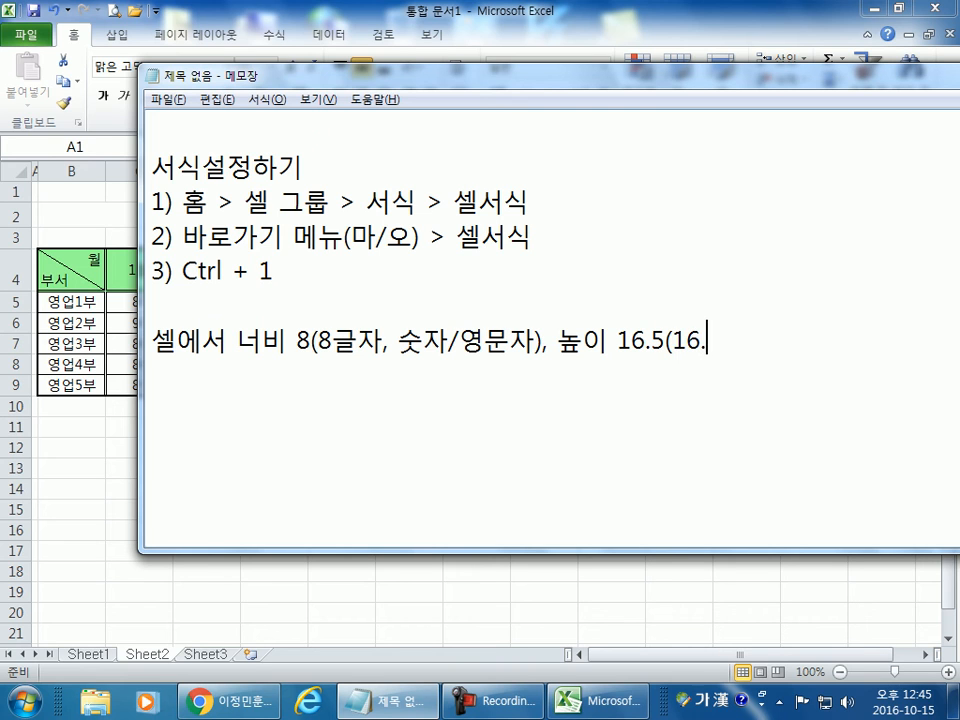
key(Hangul)
text(Point))
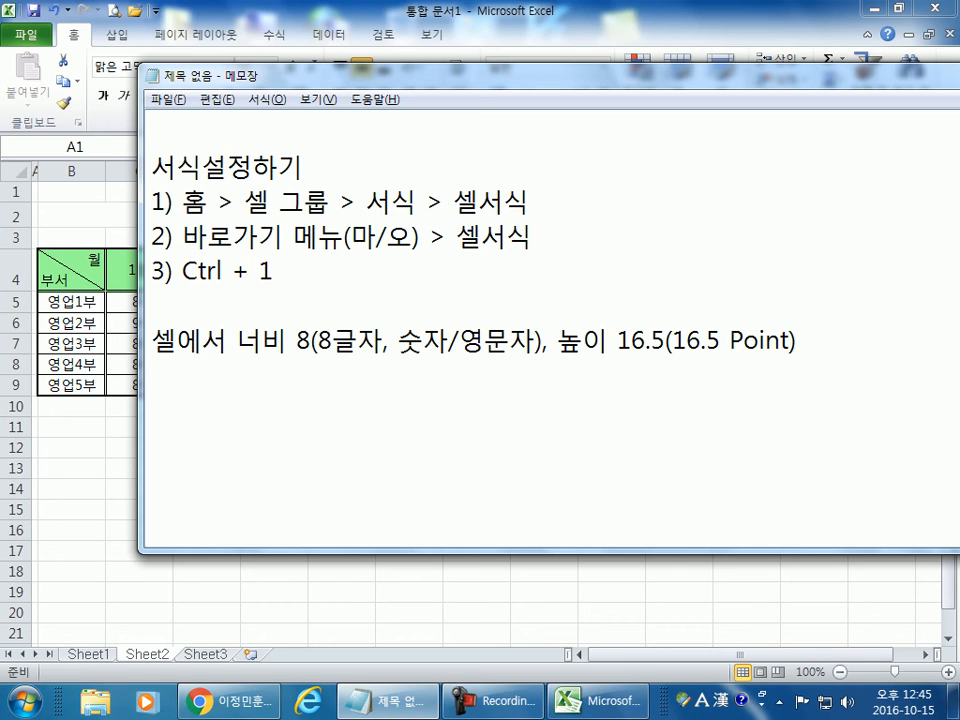
Add the note line "엑셀에서 기본글자의 크기 = 11 포인트" under the cell size note
key(Return)
text(dp)
key(BackSpace)
key(BackSpace)
key(Hangul)
text(엑세ㄹ에서 기)
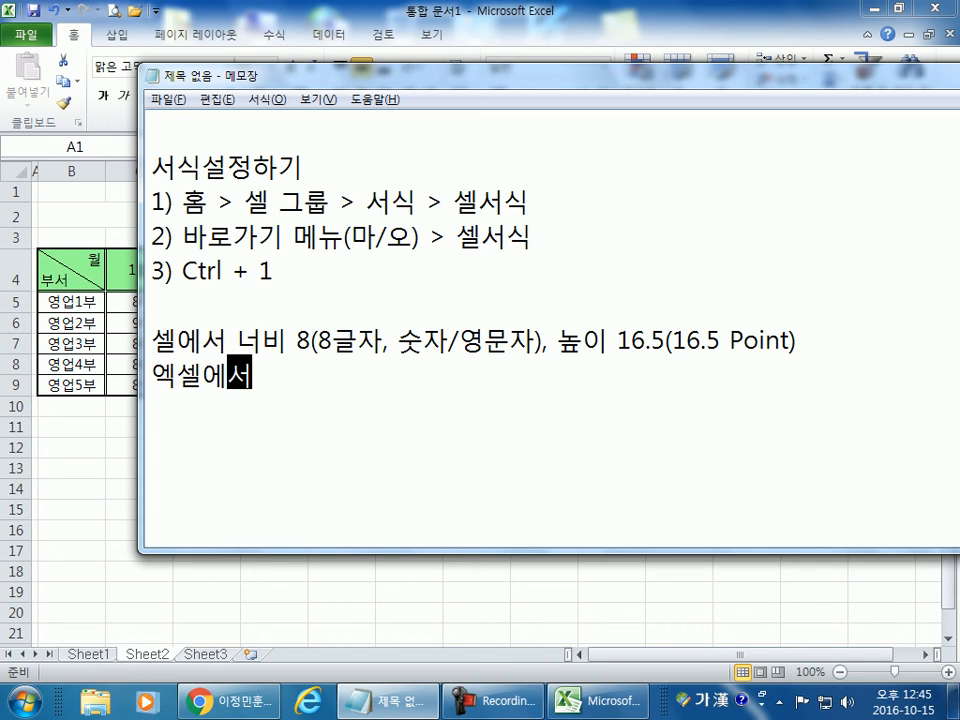
text(본글)
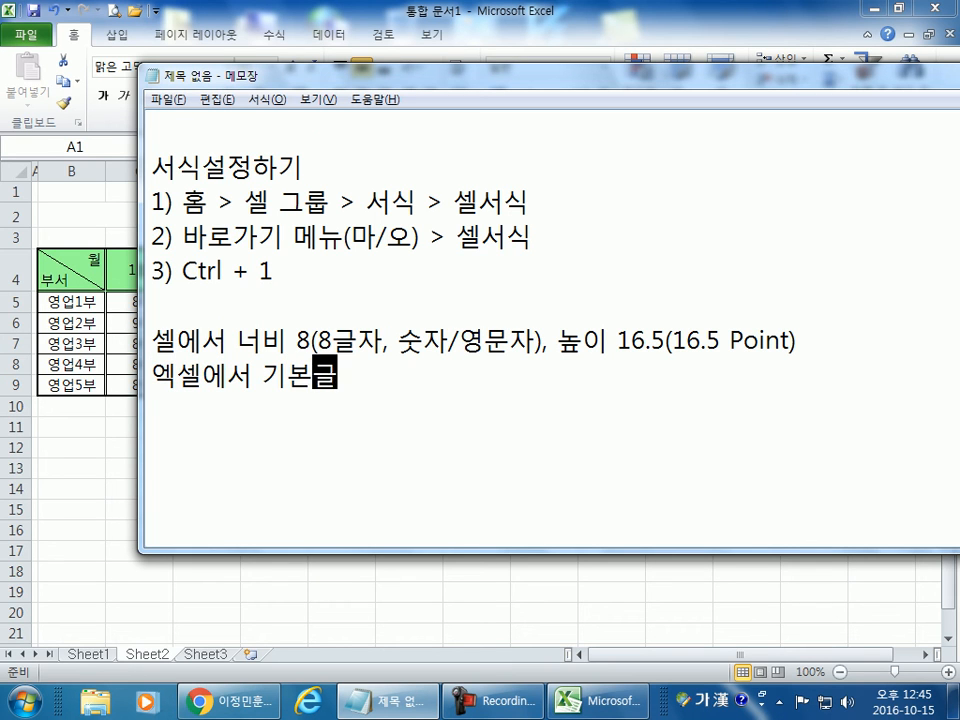
text(자의 크기 = 11)
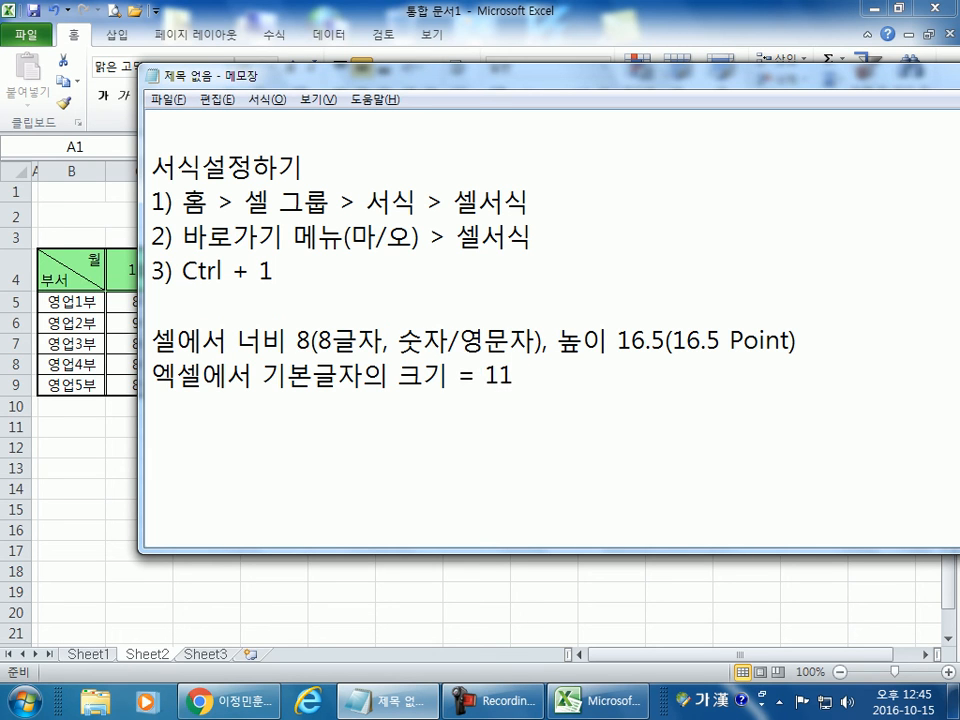
text( 포인트)
key(Return)
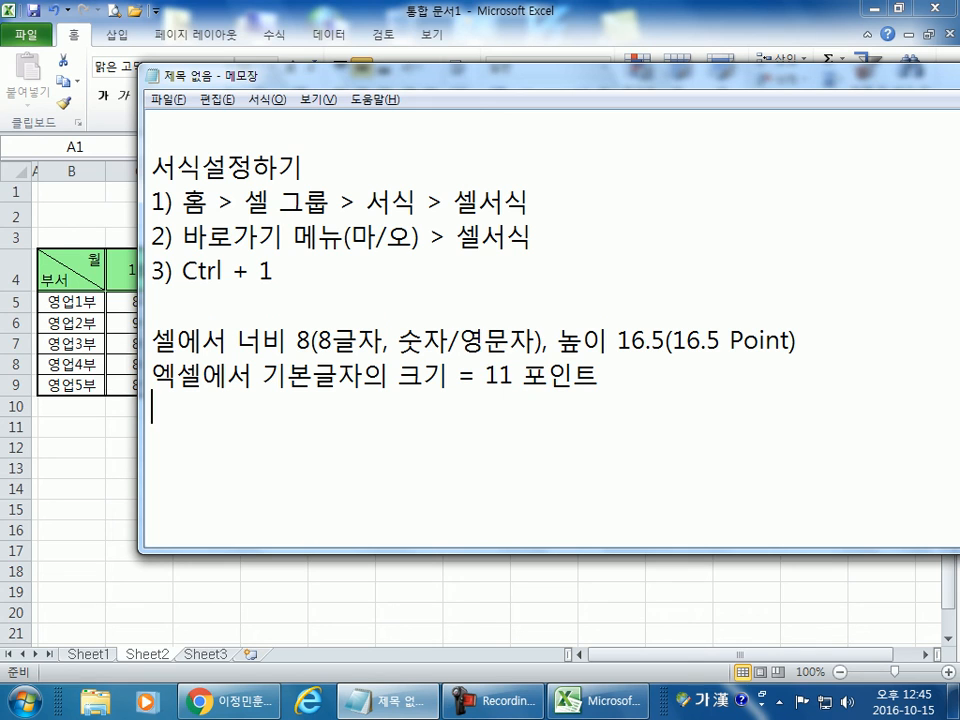
Add the note line "한글문서에서 기본글자의 크기 = 10 포인트" with a space before the unit
text(한)
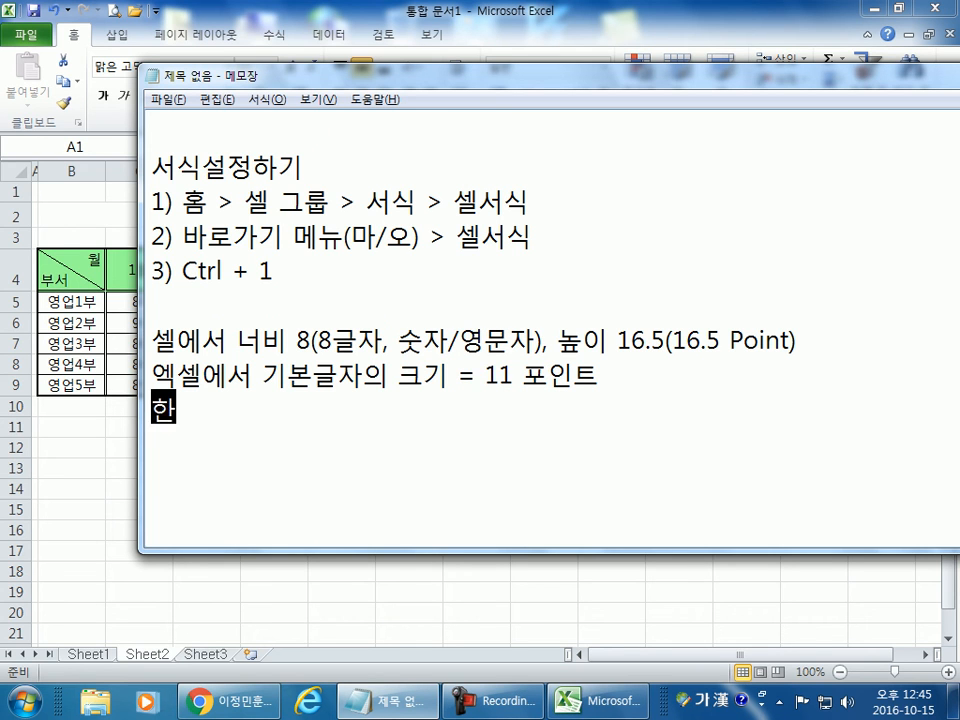
text(글문서 )
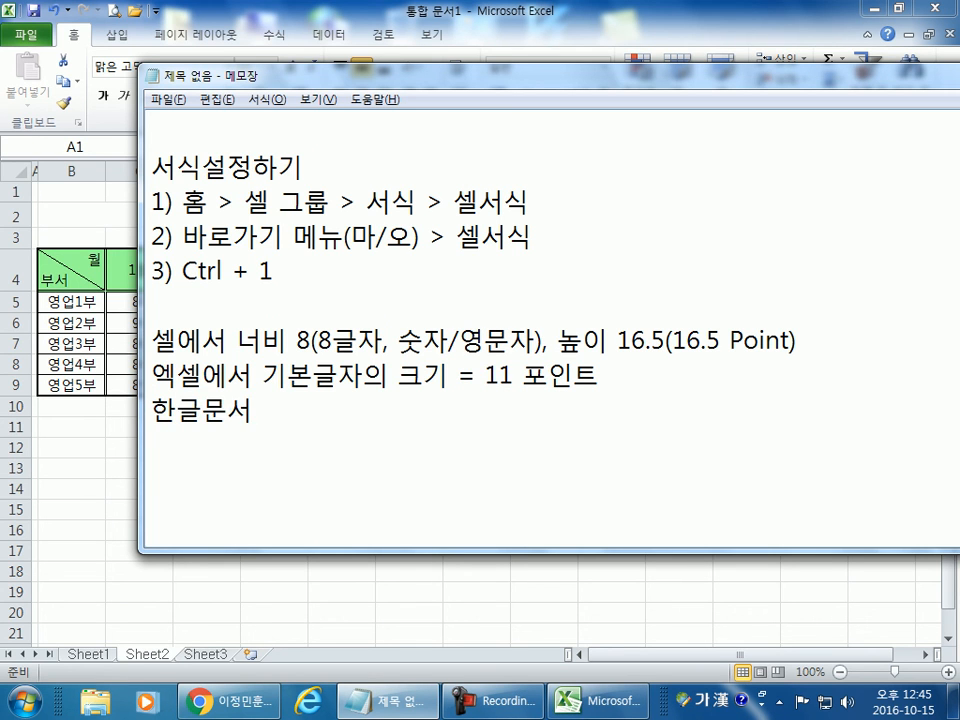
text(에서 기본ㄱ글자)
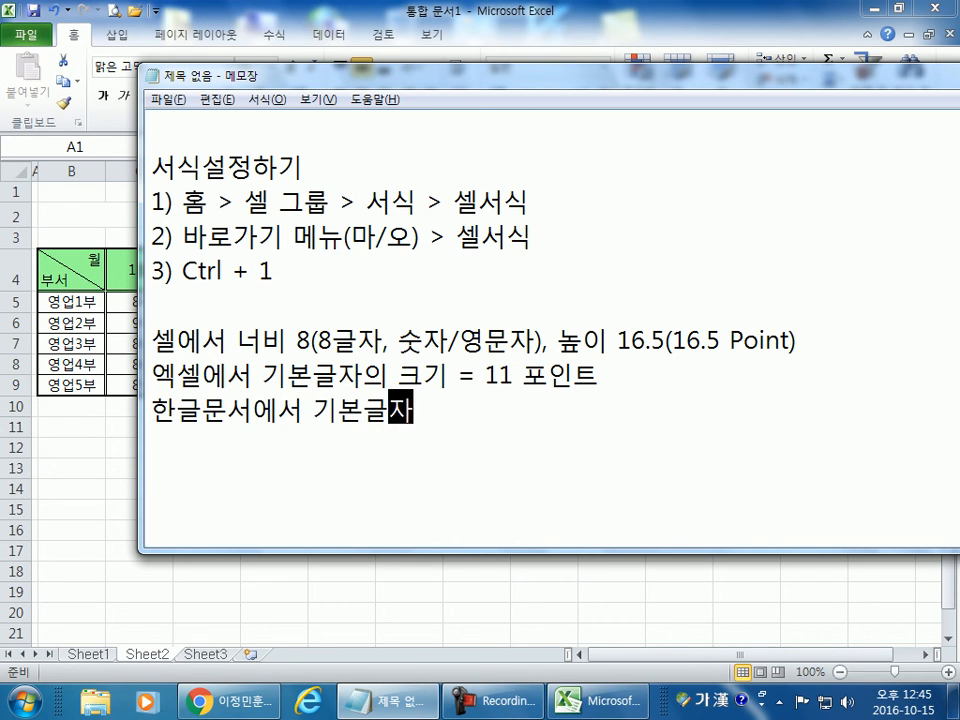
text(의 크기 =)
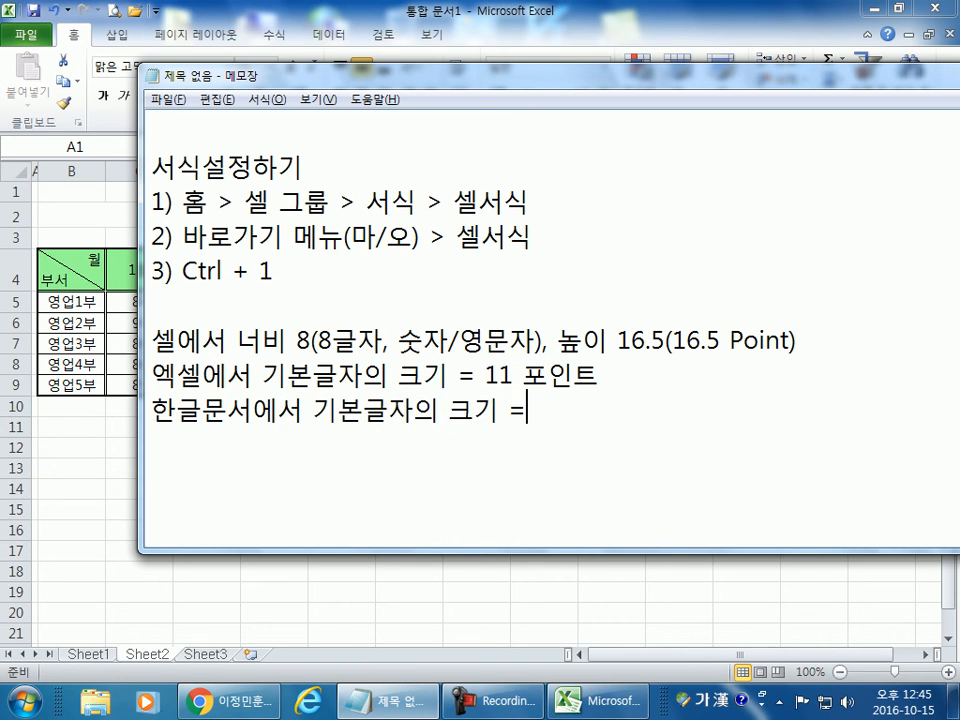
text( 10포인트)
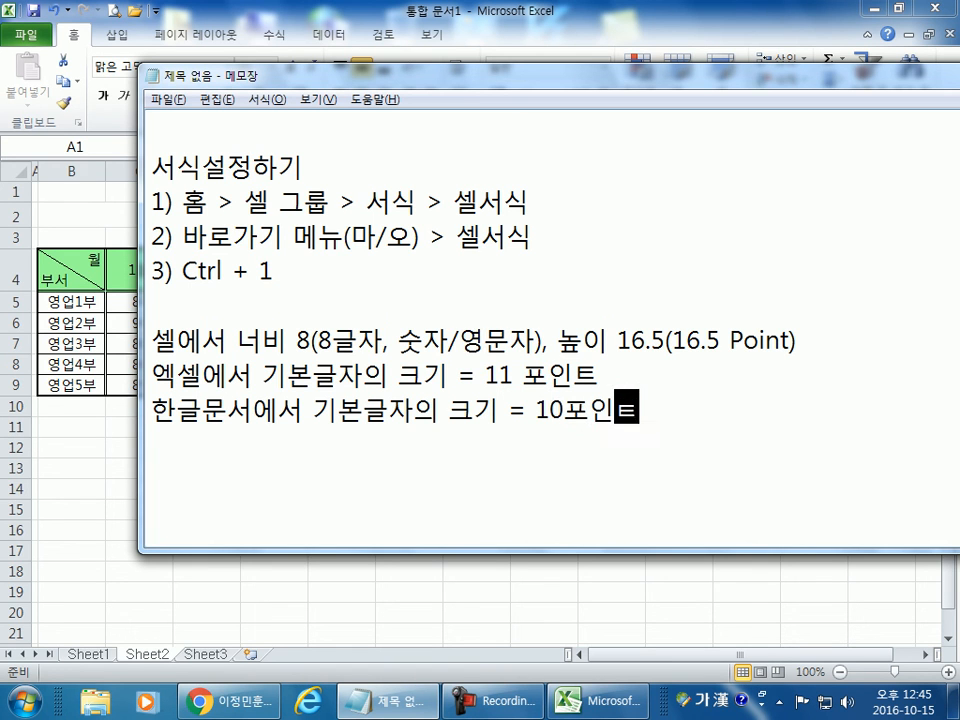
key(Left)
key(Left)
key(Left)
key(End)
key(Return)
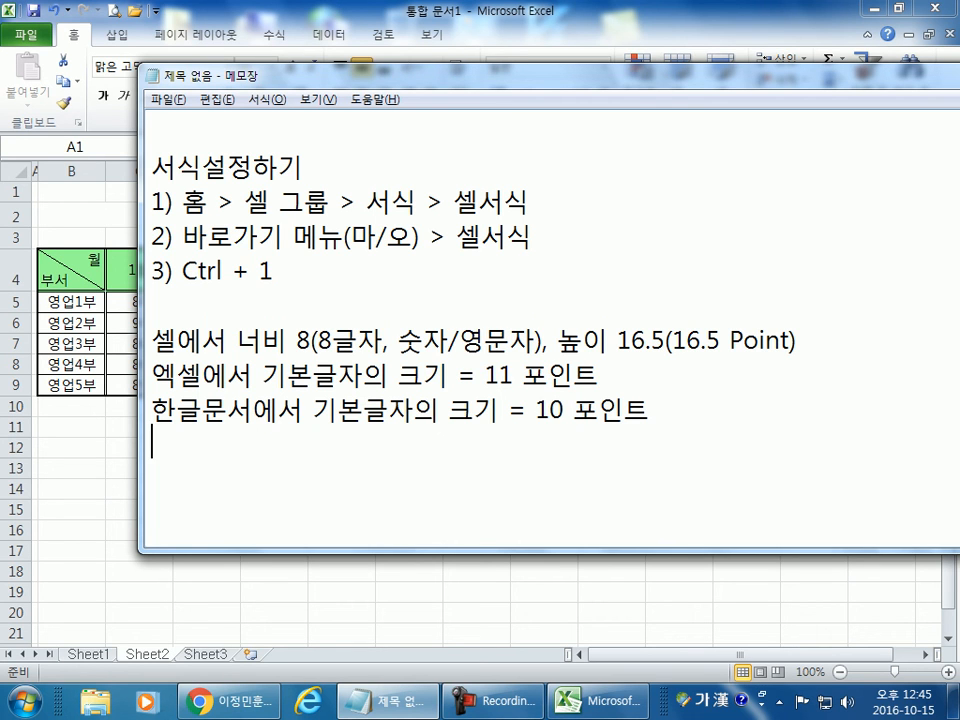
Add the conversion note "100포인트 = 3.51Cm" after a blank line
text(100포인ㅌ)
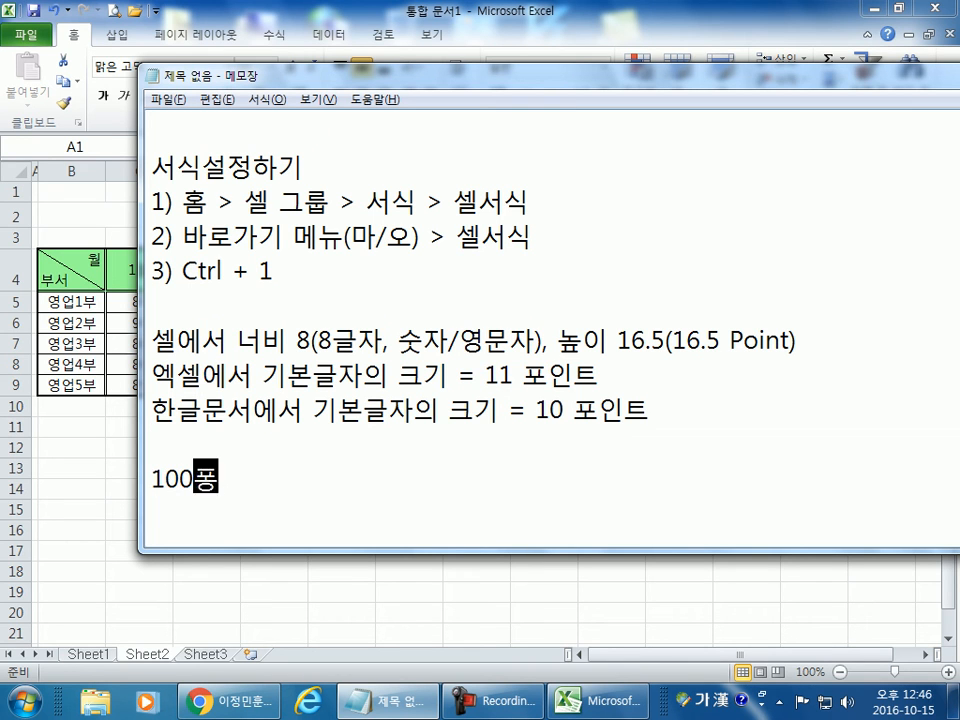
text(ㅡ = 3)
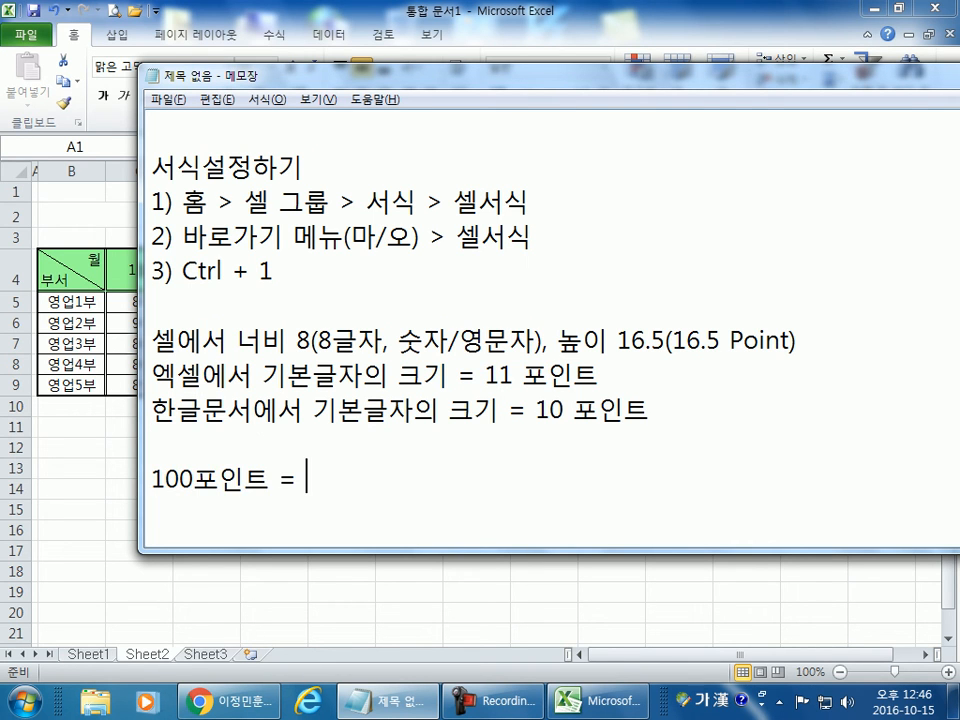
text(.51)
key(Hangul)
text(Cm)
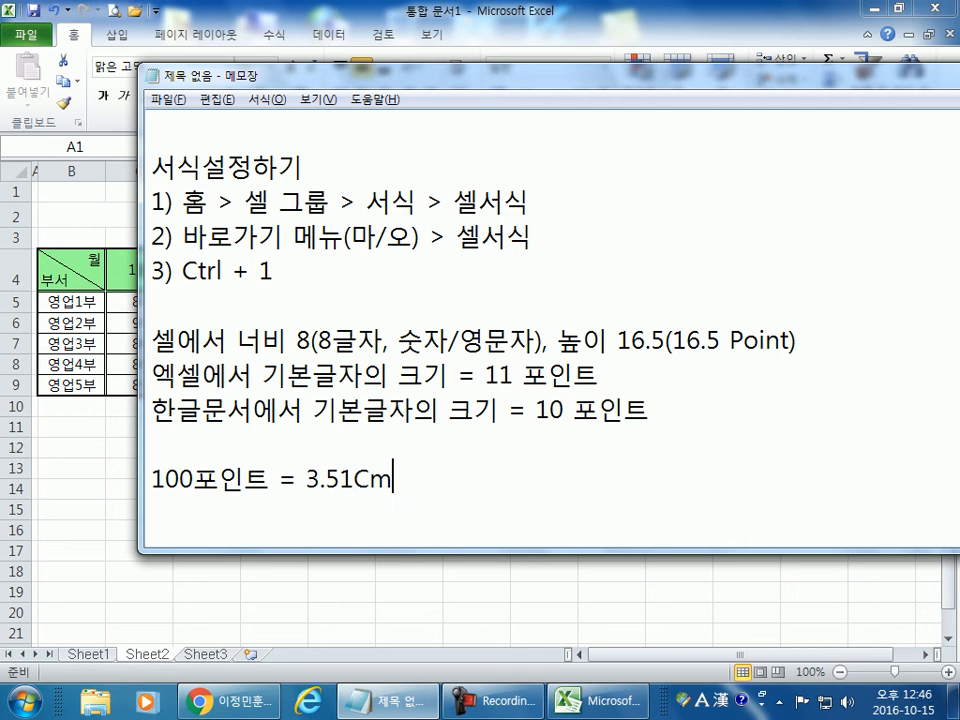
scroll(519, 58, down, 1)
key(Return)
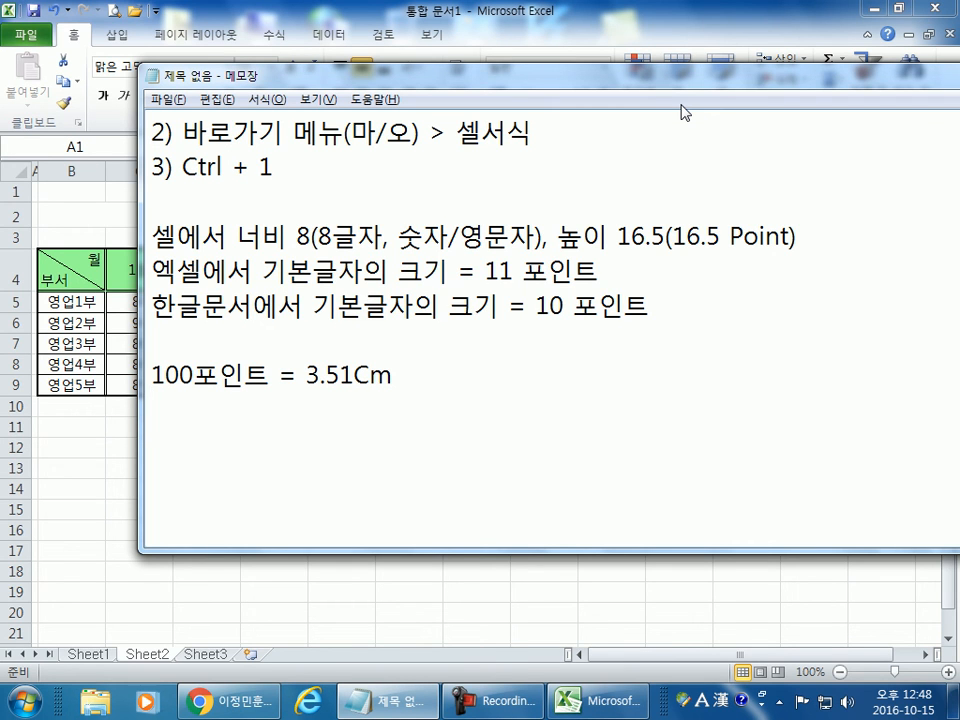
Switch back to the Excel workbook and set the height of row 1 to 10
right_click(16, 190)
key(r)
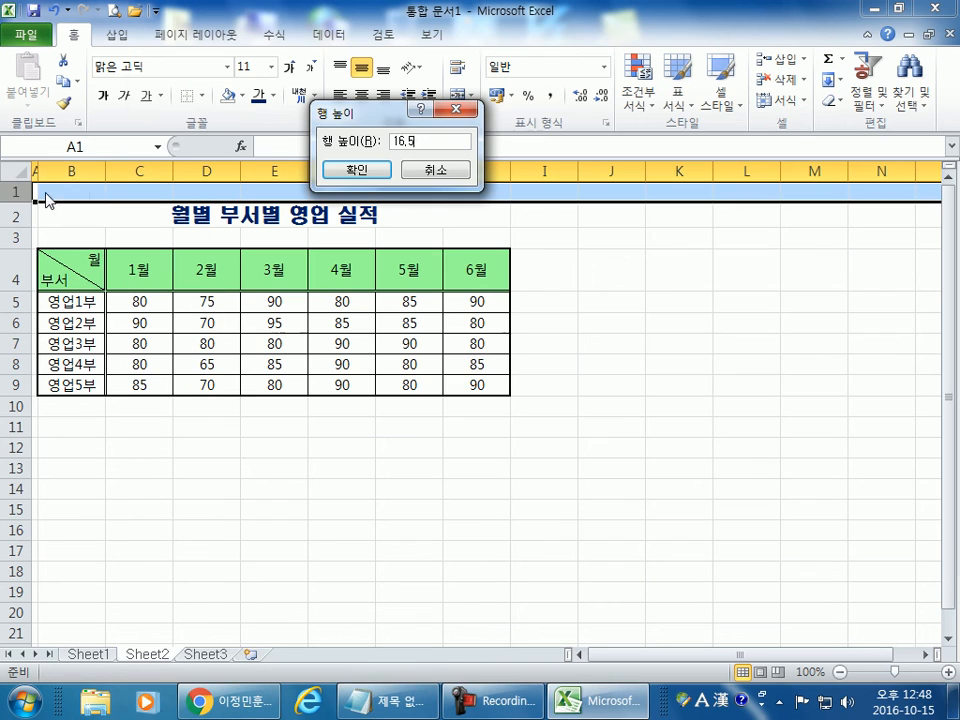
drag(430, 143, 344, 143)
text(10)
key(Return)
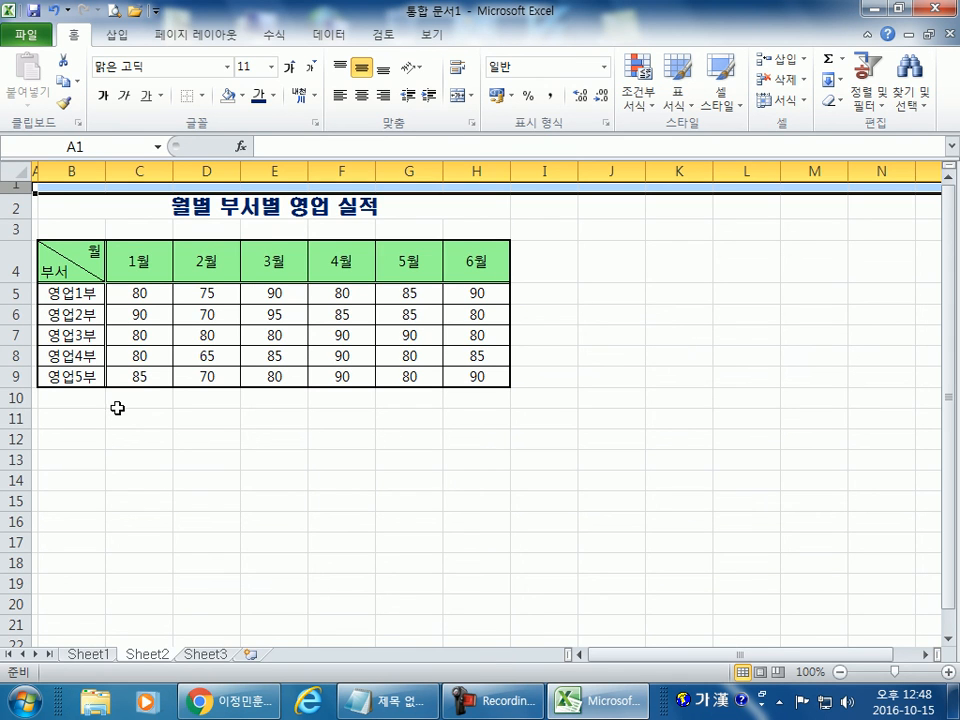
Enter a sample person's name in cell J3, outside the sales table, and reselect the cell
click(45, 187)
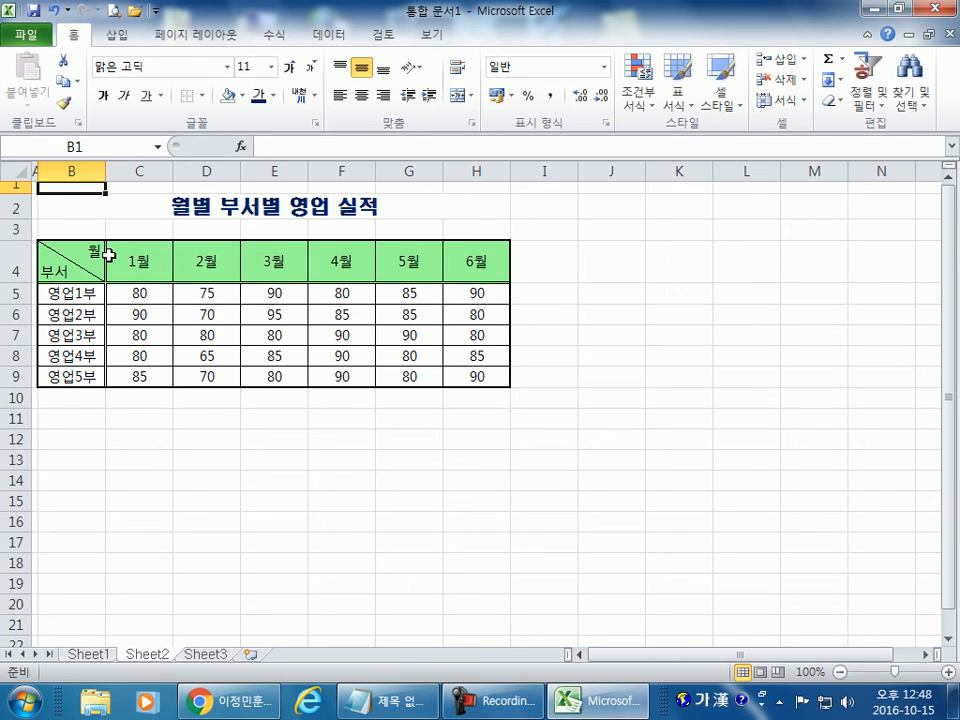
click(615, 229)
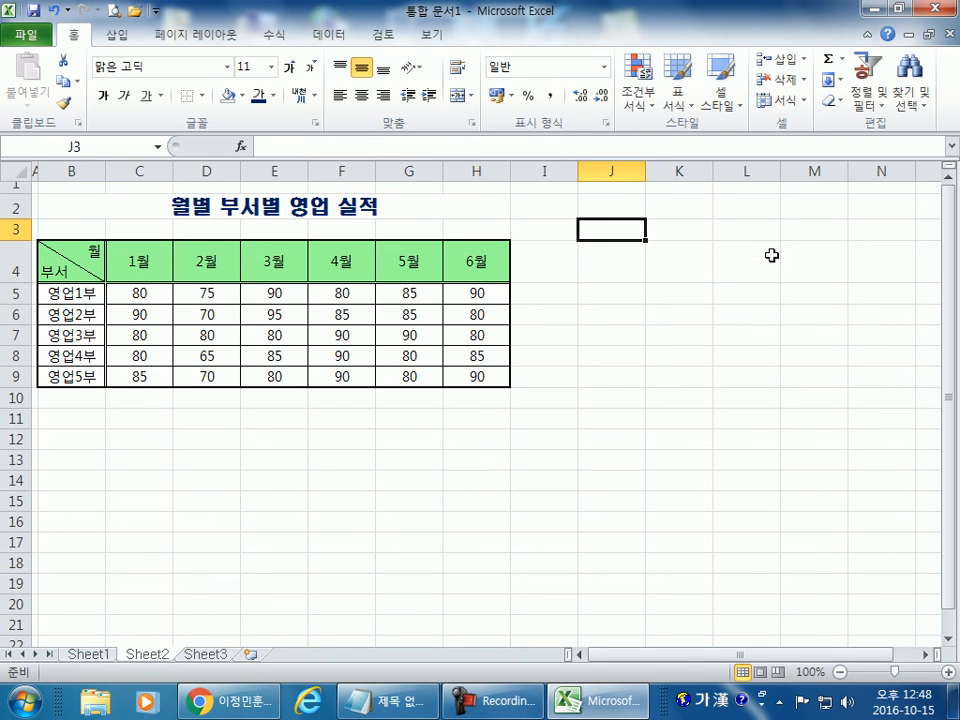
text(ㅗ)
key(Escape)
text(ㅗ=)
key(Escape)
text(ㅗ)
key(Escape)
text(홍길도)
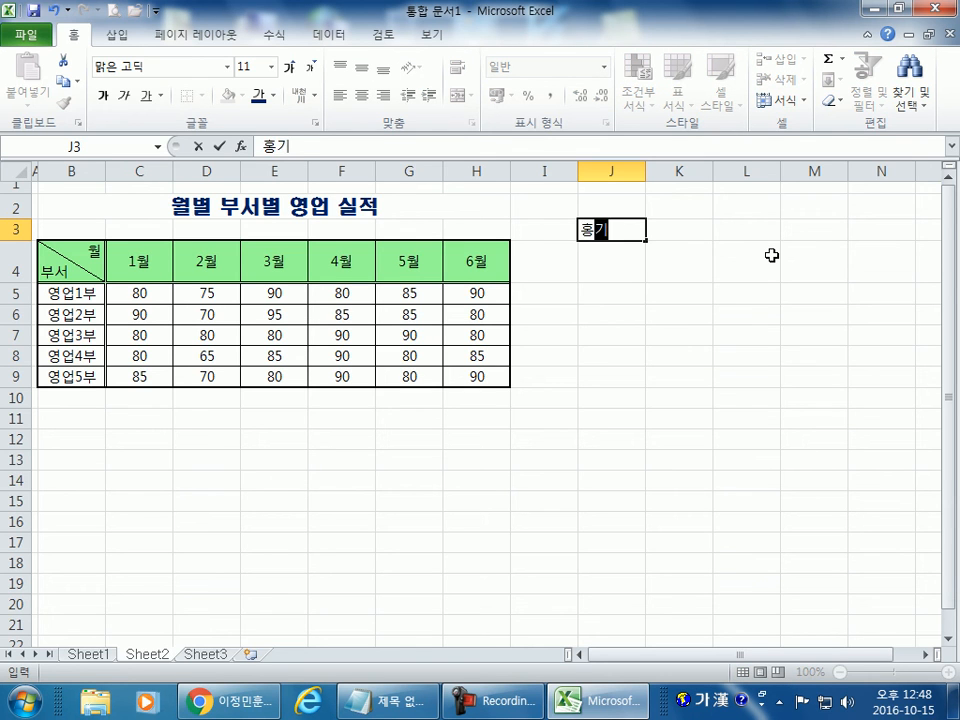
text(ㅇ)
key(Return)
click(611, 229)
click(671, 368)
click(621, 236)
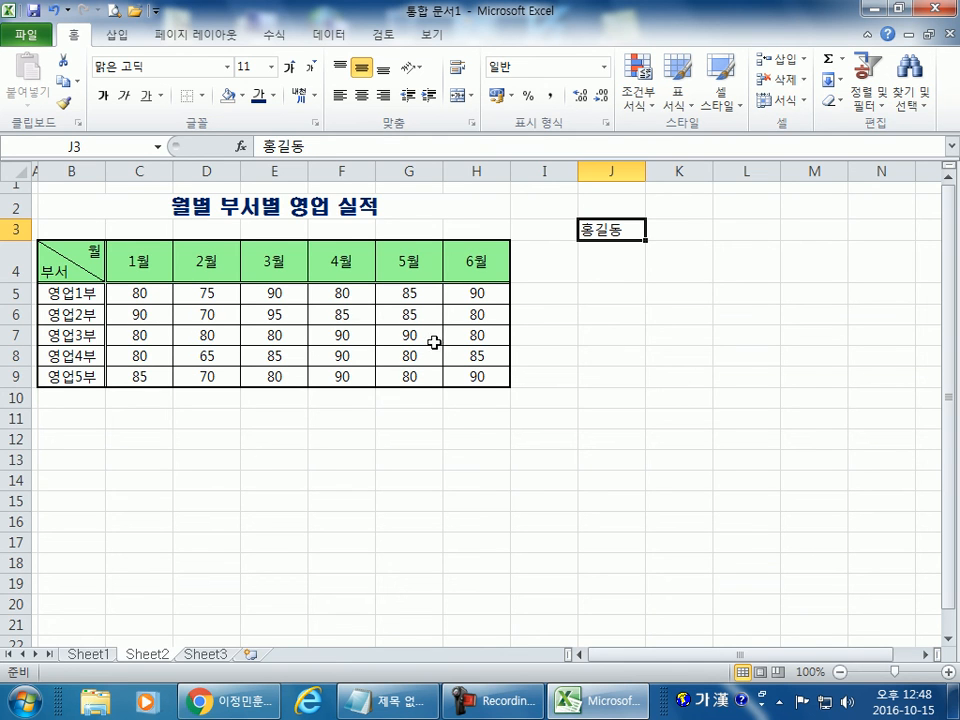
Reduce the height of row 3 slightly by hand and reselect the sample name cell
drag(13, 239, 16, 233)
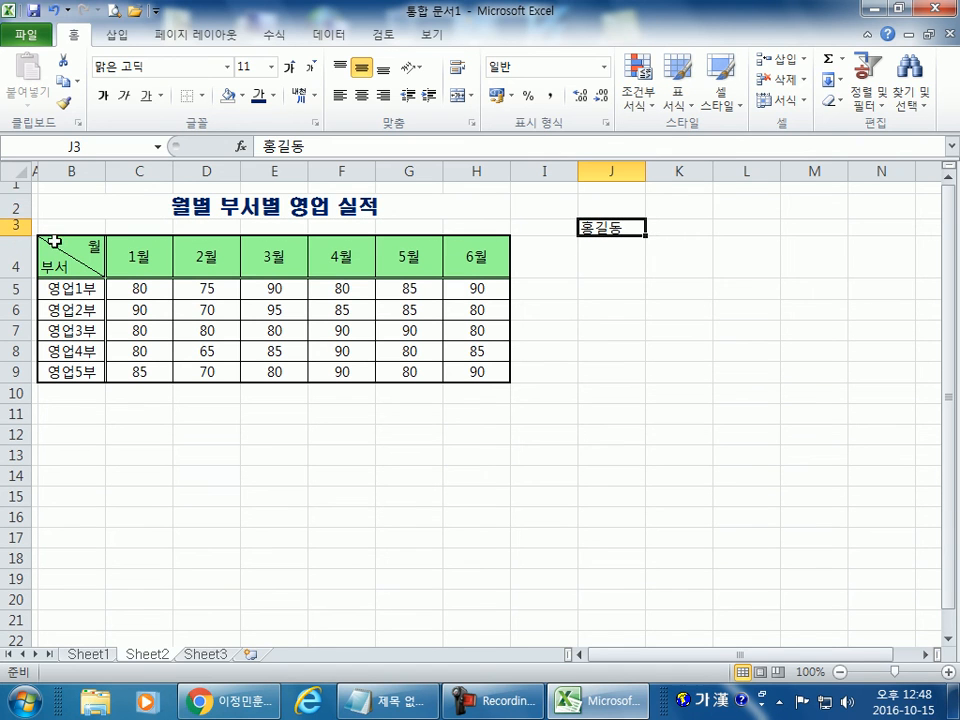
key(Up)
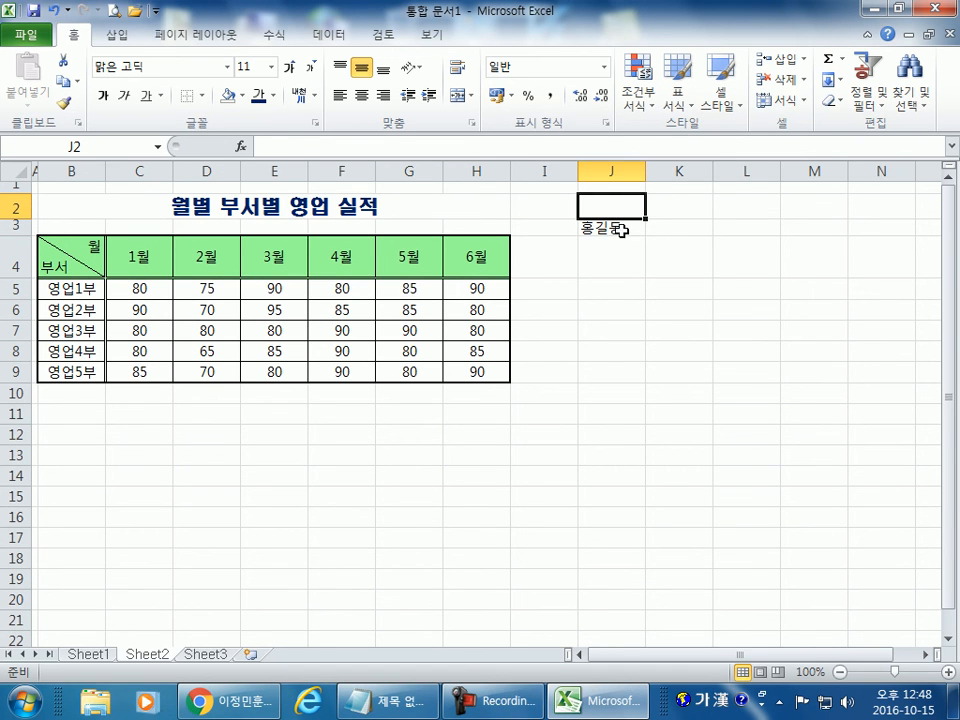
click(613, 226)
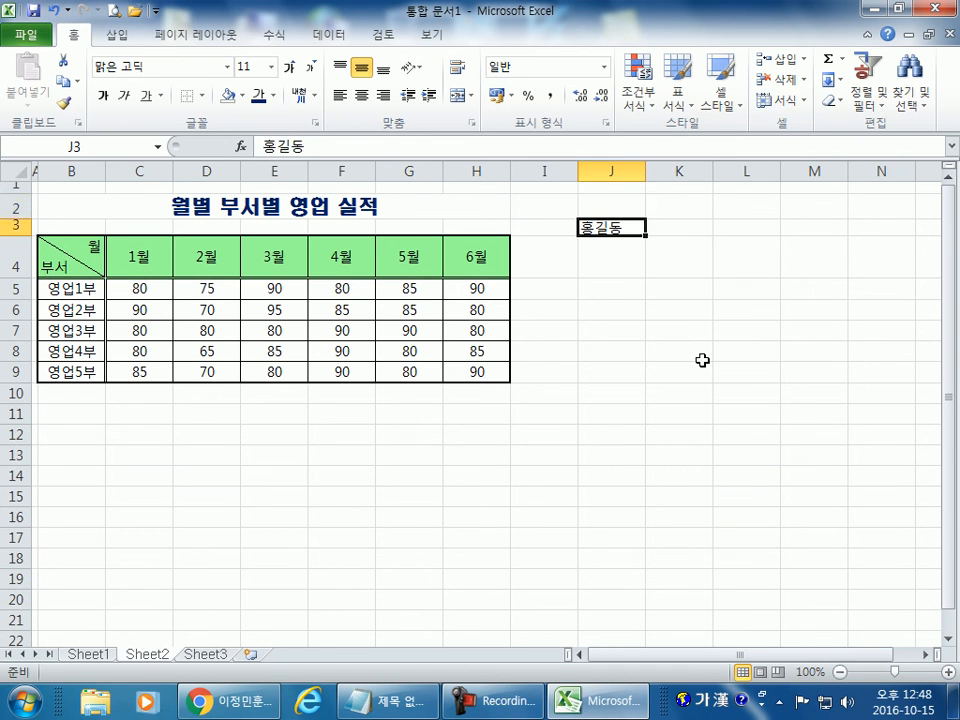
AutoFit the height of row 3 to its text
double_click(15, 236)
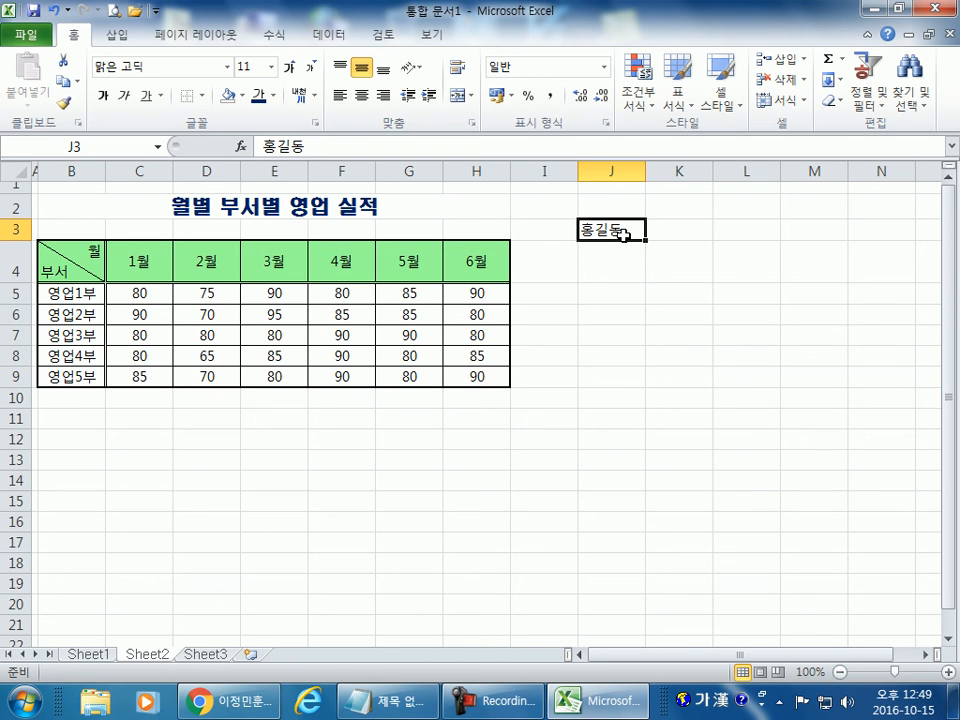
click(746, 208)
click(409, 294)
click(407, 313)
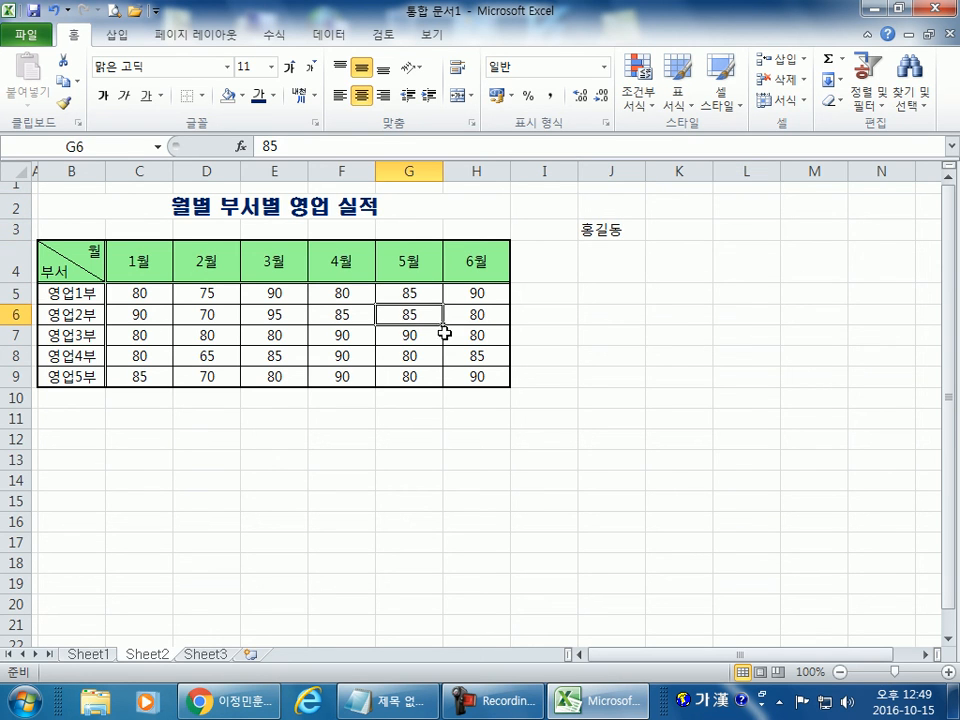
Set the height of rows 5 to 9 to 11
drag(8, 293, 9, 378)
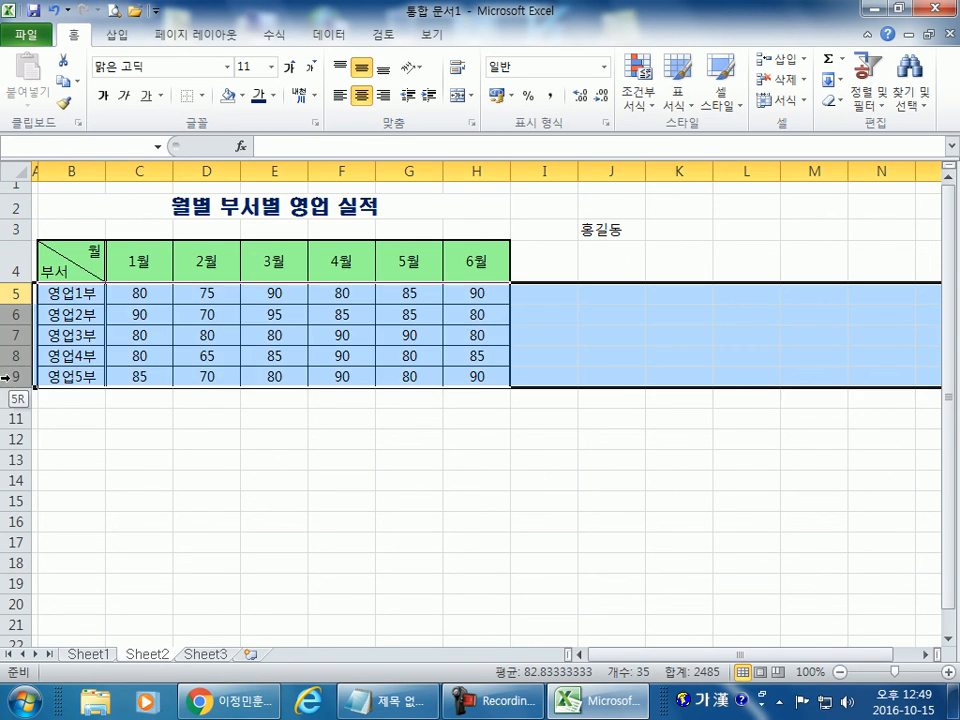
right_click(12, 379)
click(75, 597)
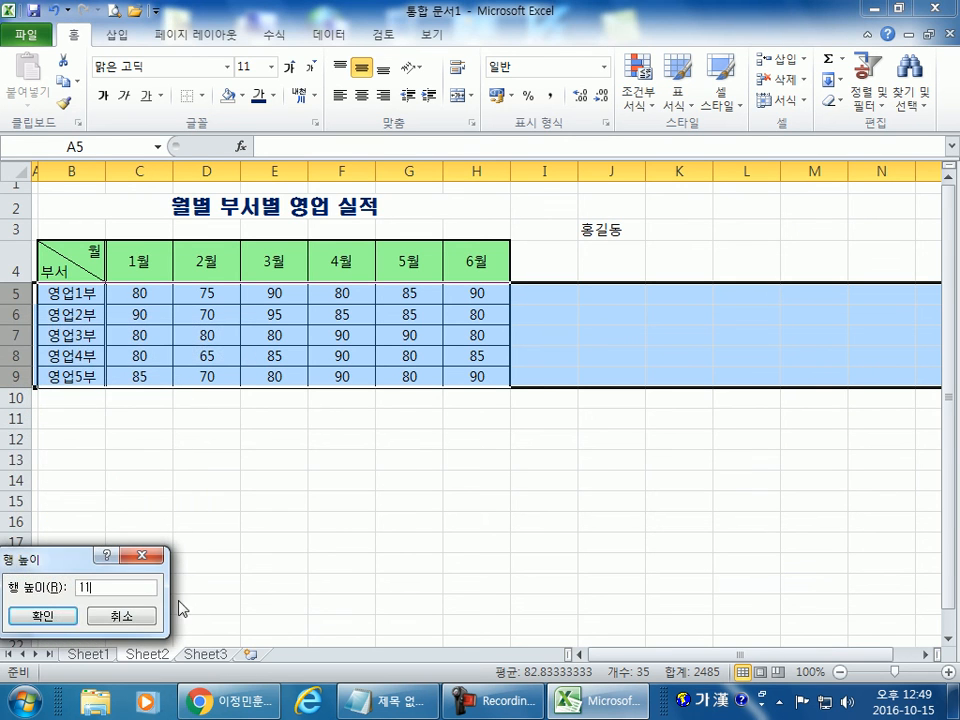
click(66, 617)
click(478, 545)
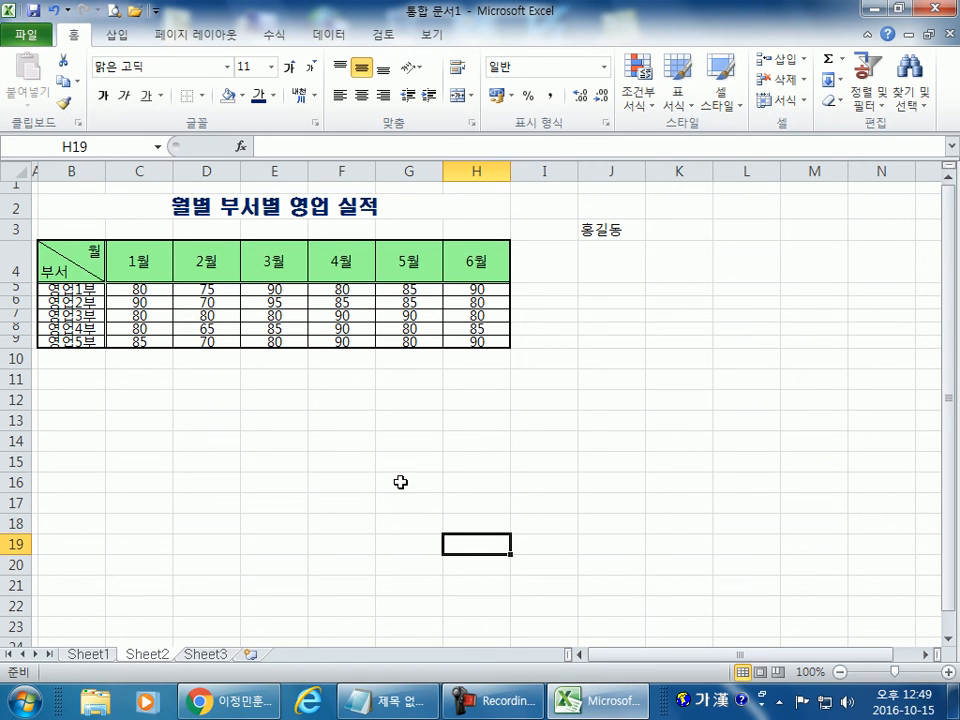
AutoFit the height of rows 5 to 9 to their contents
drag(10, 290, 12, 338)
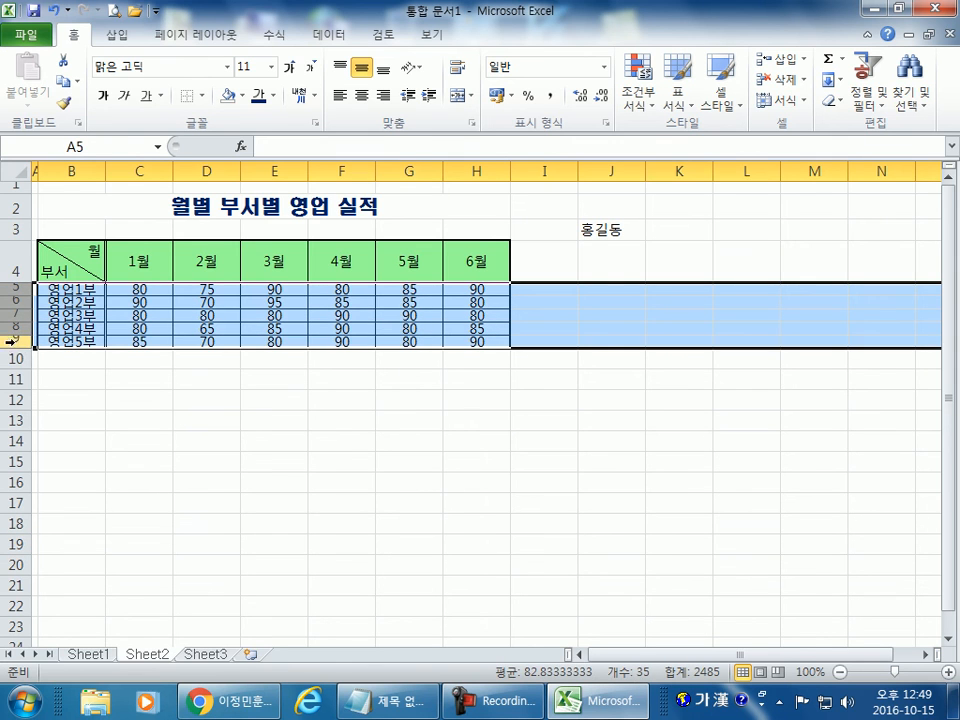
double_click(14, 321)
click(166, 420)
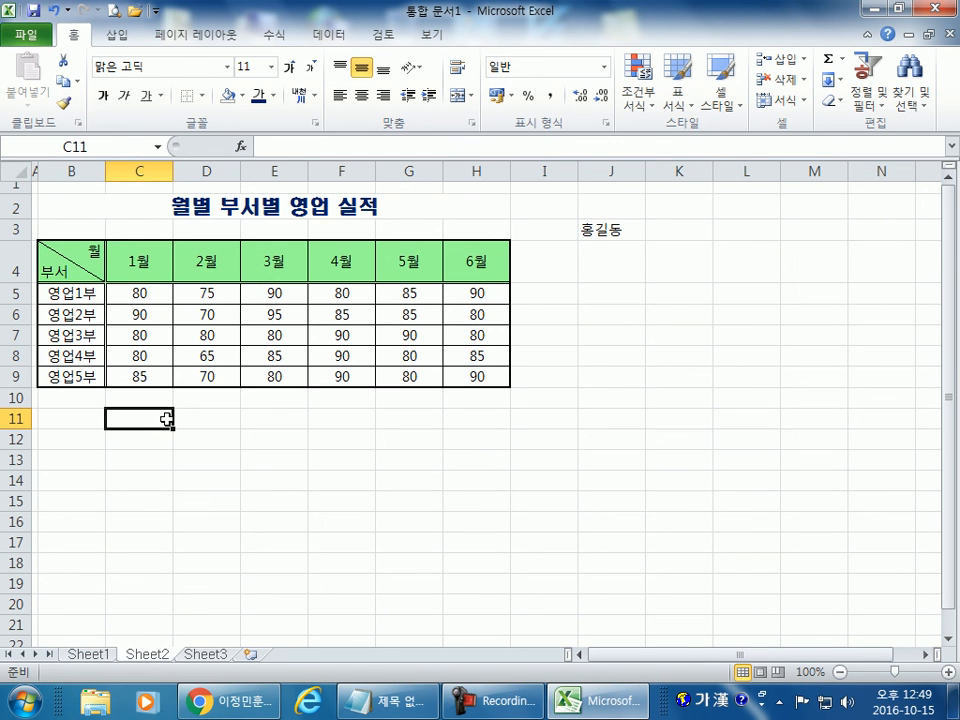
Set the font size of rows 4 to 9 to 10
drag(14, 293, 3, 371)
drag(8, 250, 8, 377)
click(271, 68)
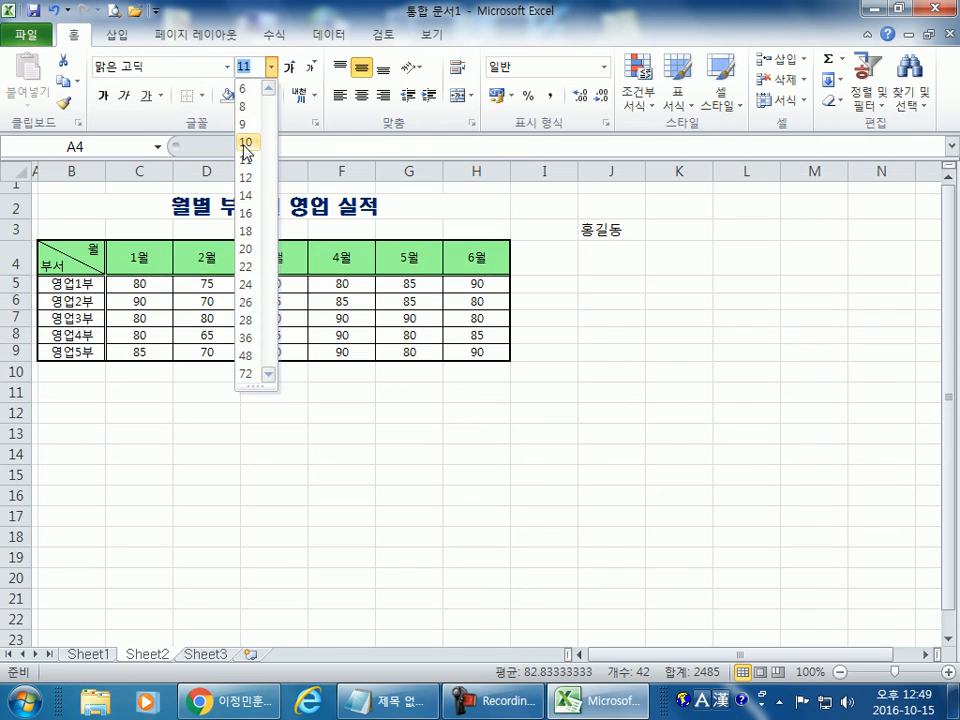
click(246, 145)
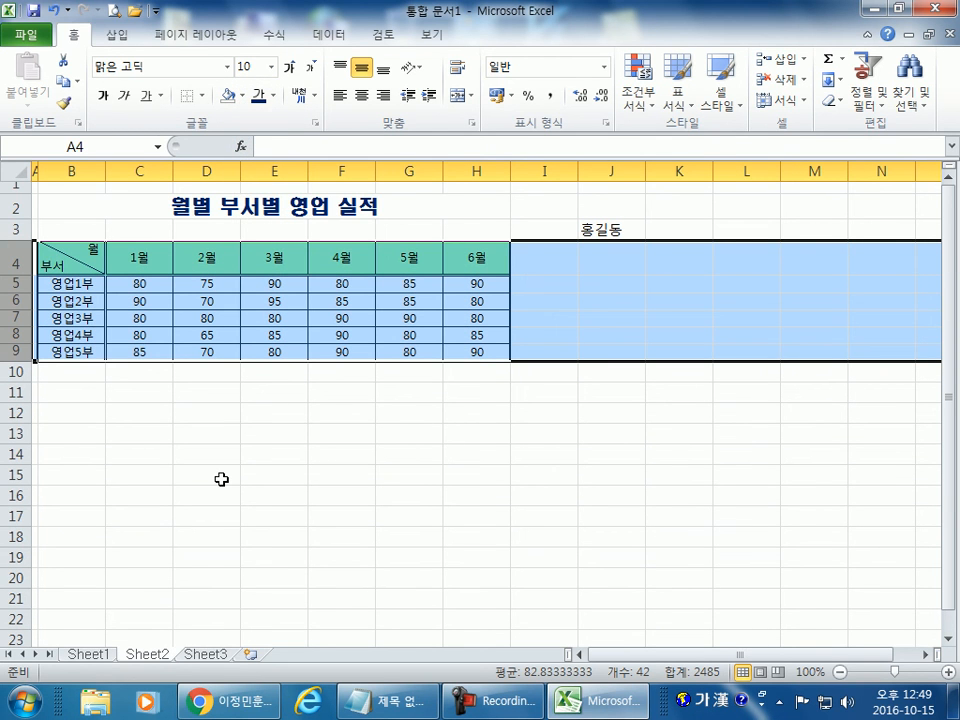
Increase the font size of rows 4 to 9 stepwise to 16
click(290, 67)
click(290, 67)
click(290, 68)
click(290, 68)
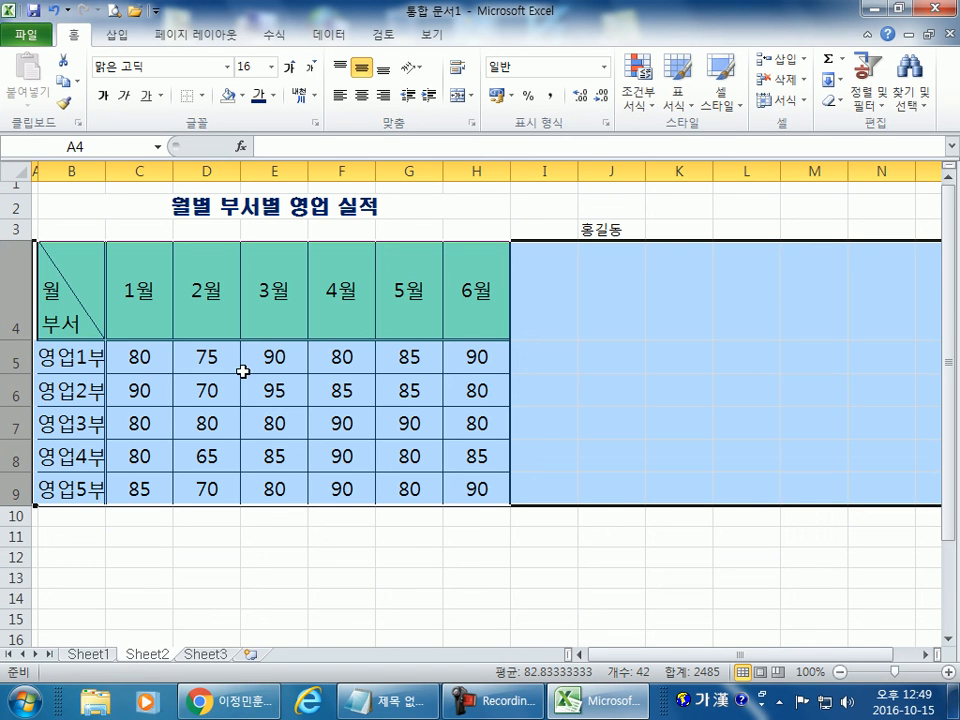
Decrease the font size of rows 4 to 9 stepwise, bring it to 11, and deselect the table
click(311, 70)
click(311, 70)
click(311, 70)
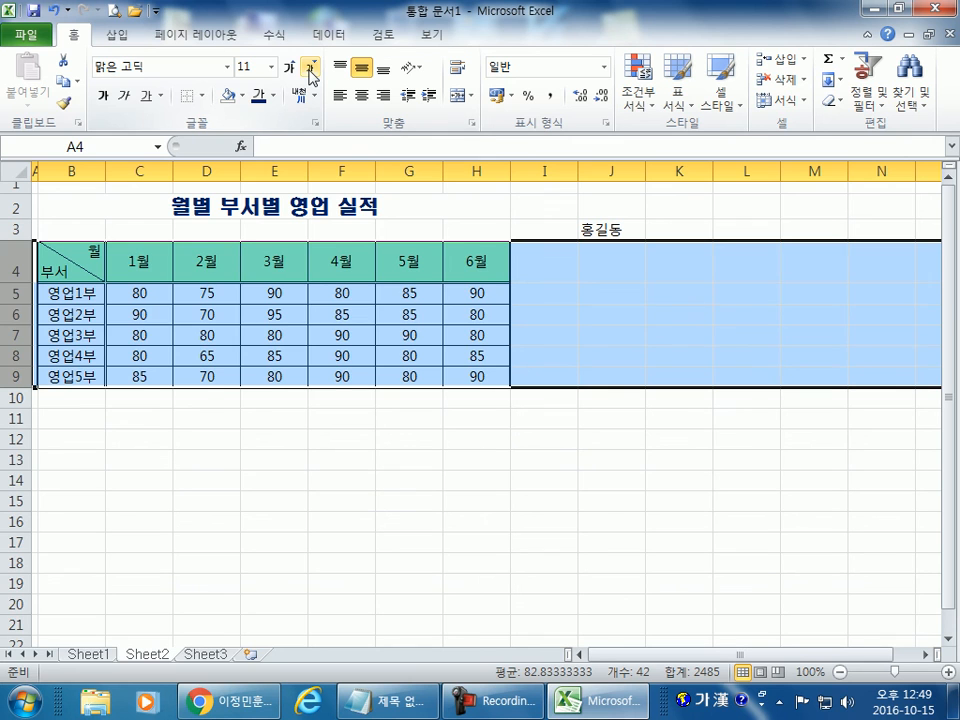
click(311, 70)
click(289, 68)
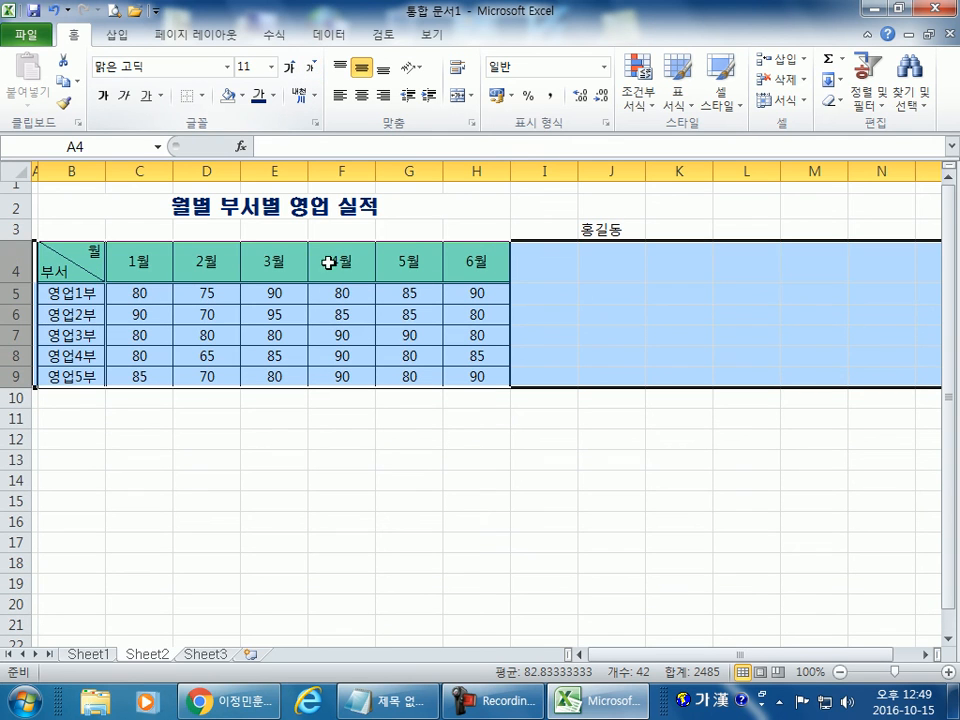
click(298, 481)
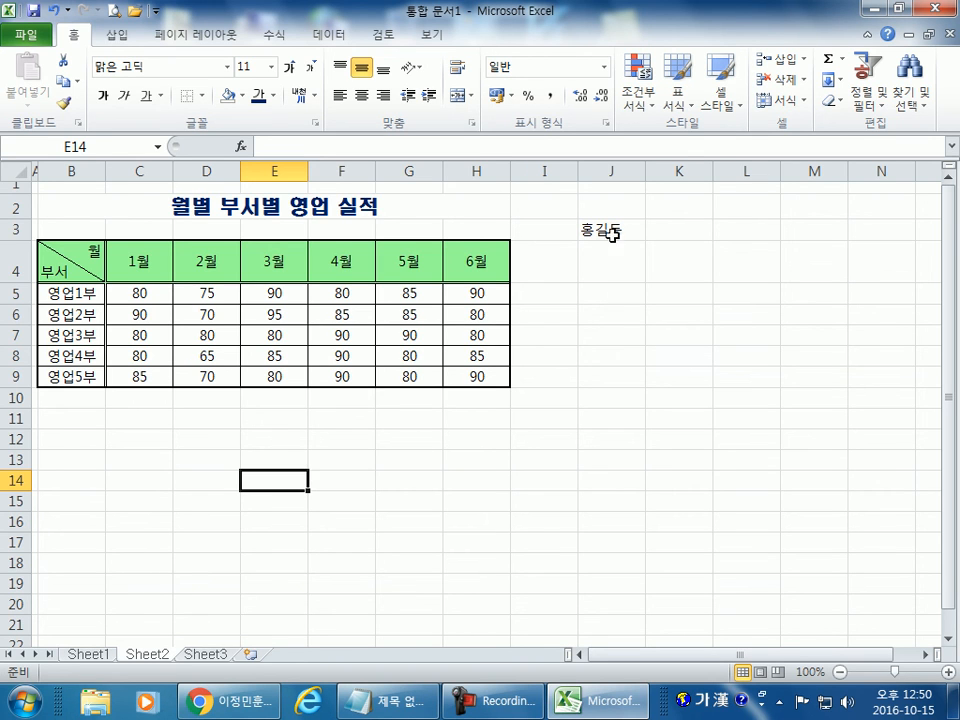
Select column K, row 3 and several cell blocks below the table to examine how the selection's row and column count is displayed
click(678, 170)
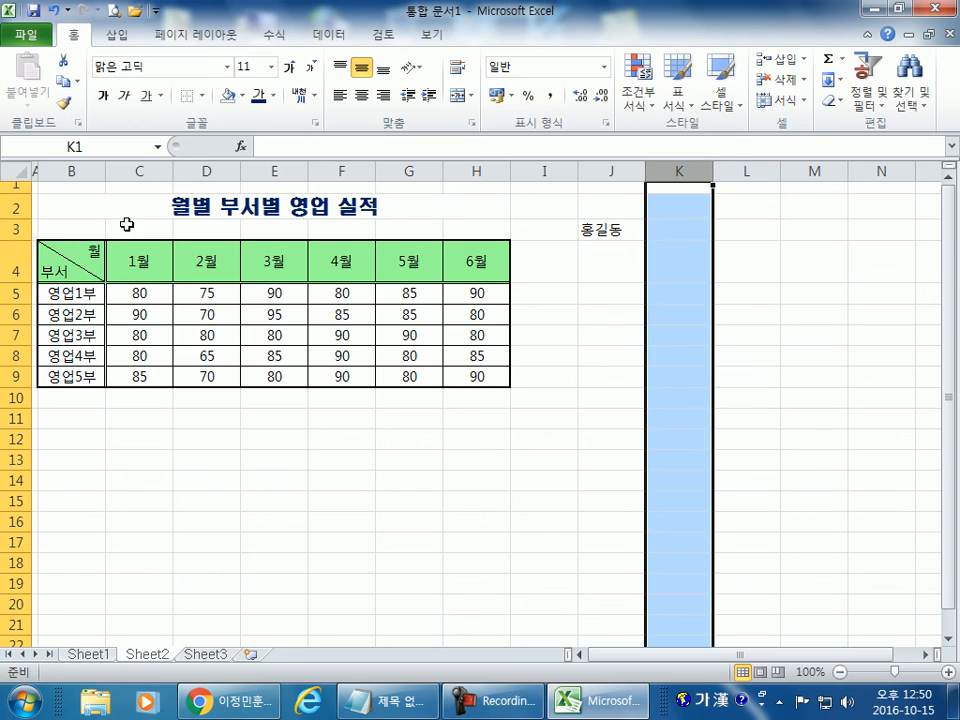
click(18, 229)
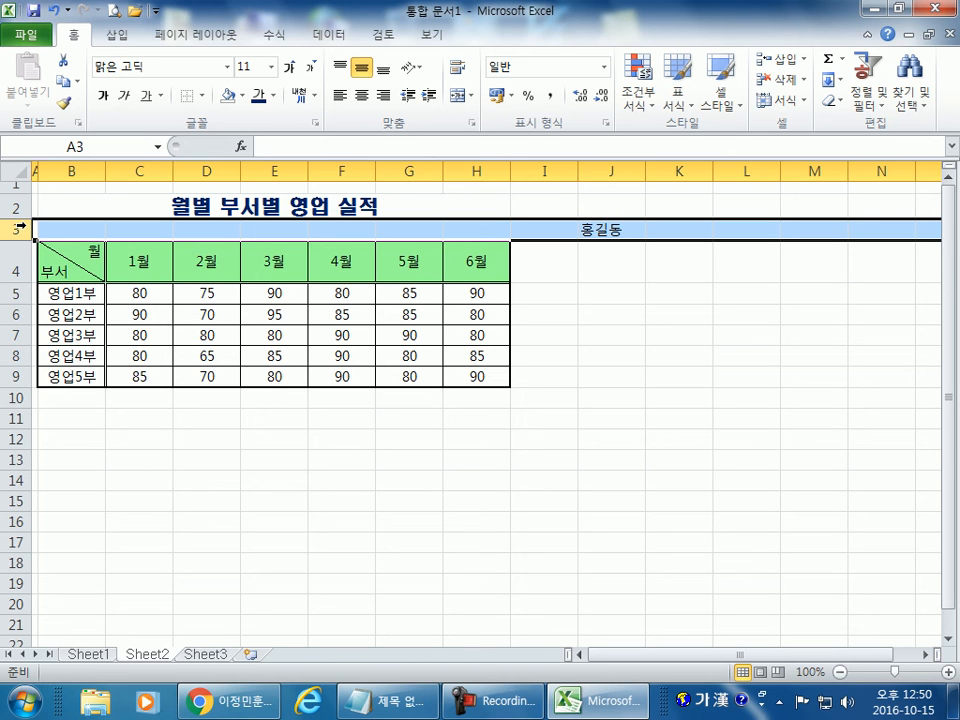
scroll(591, 298, down, 2)
drag(249, 294, 484, 443)
drag(156, 268, 544, 484)
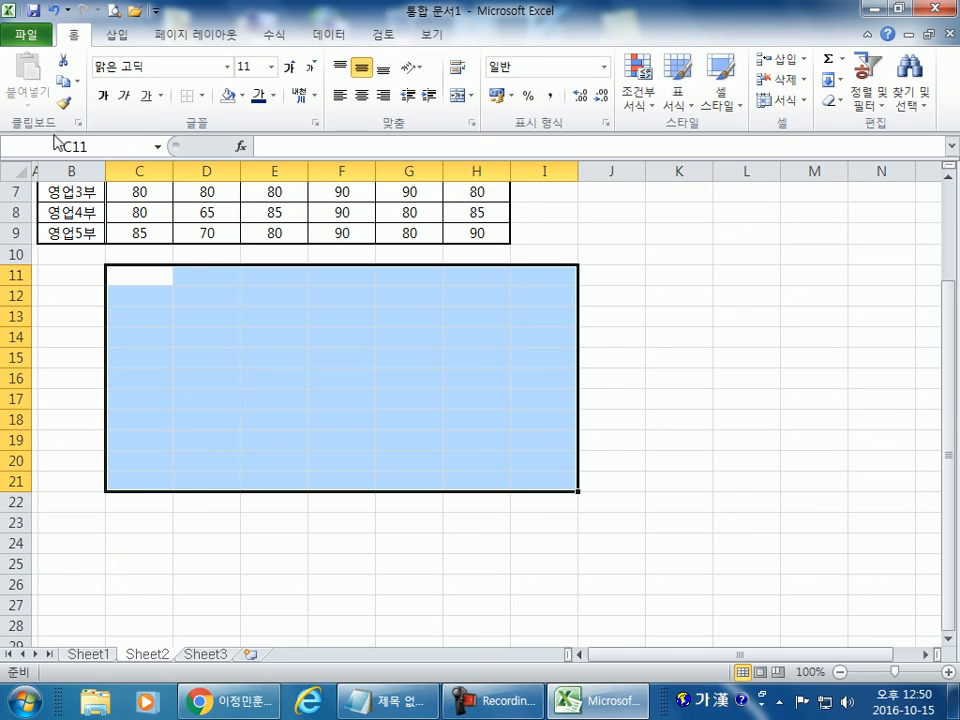
drag(199, 283, 368, 341)
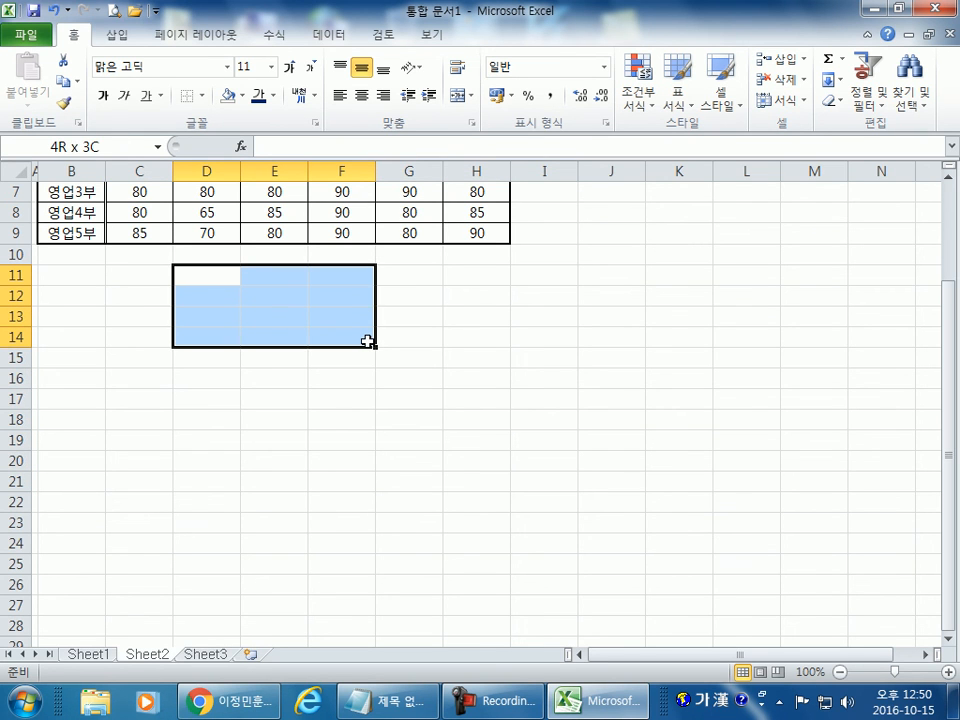
drag(368, 341, 457, 334)
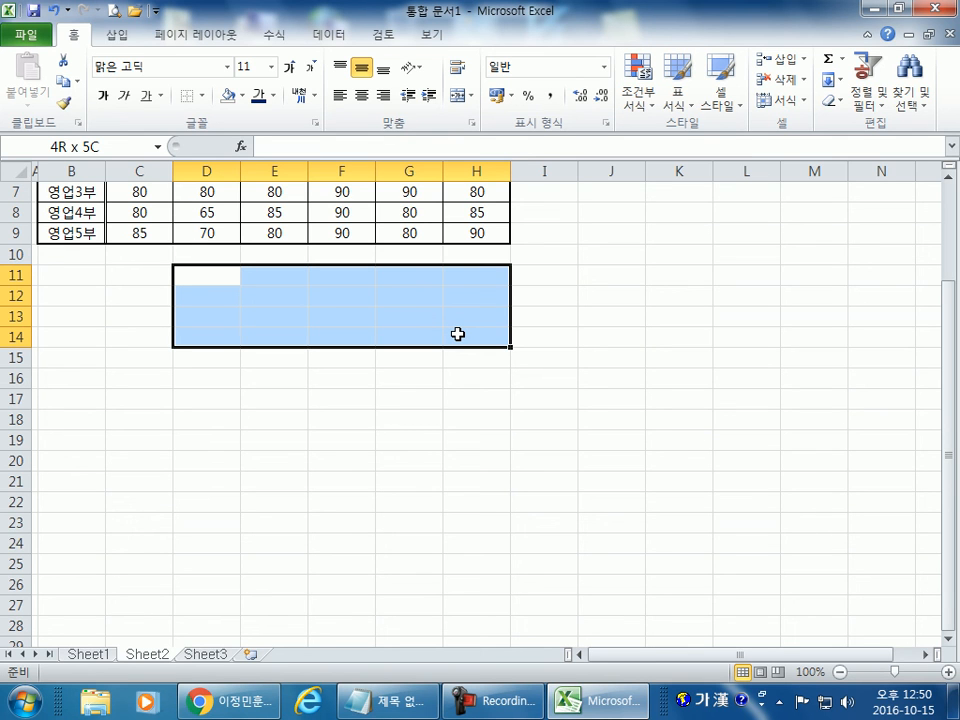
drag(457, 334, 300, 446)
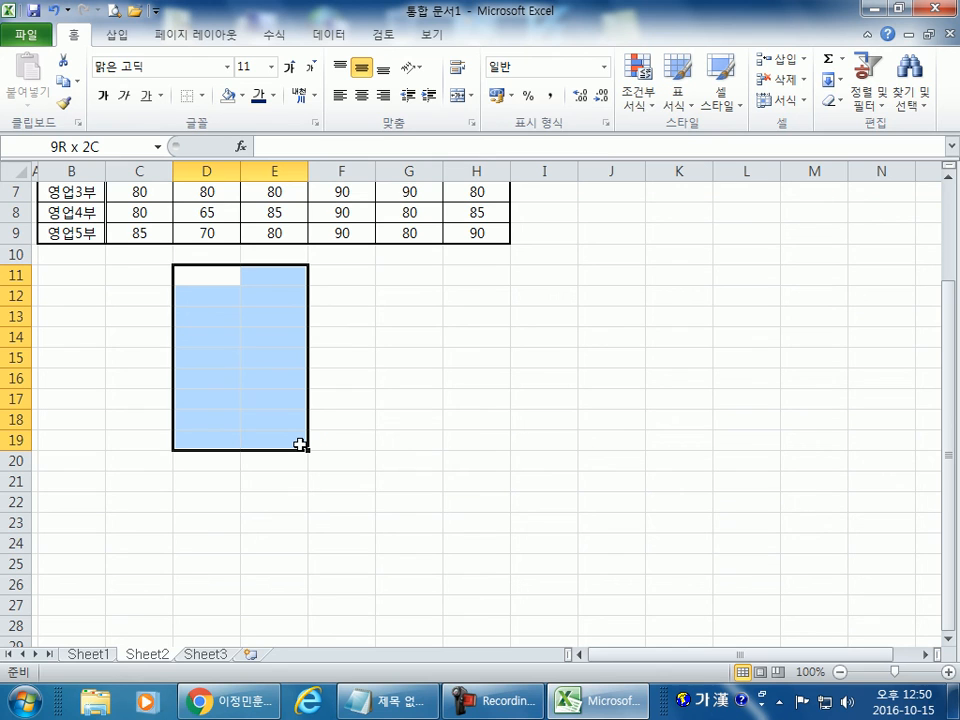
drag(300, 446, 300, 402)
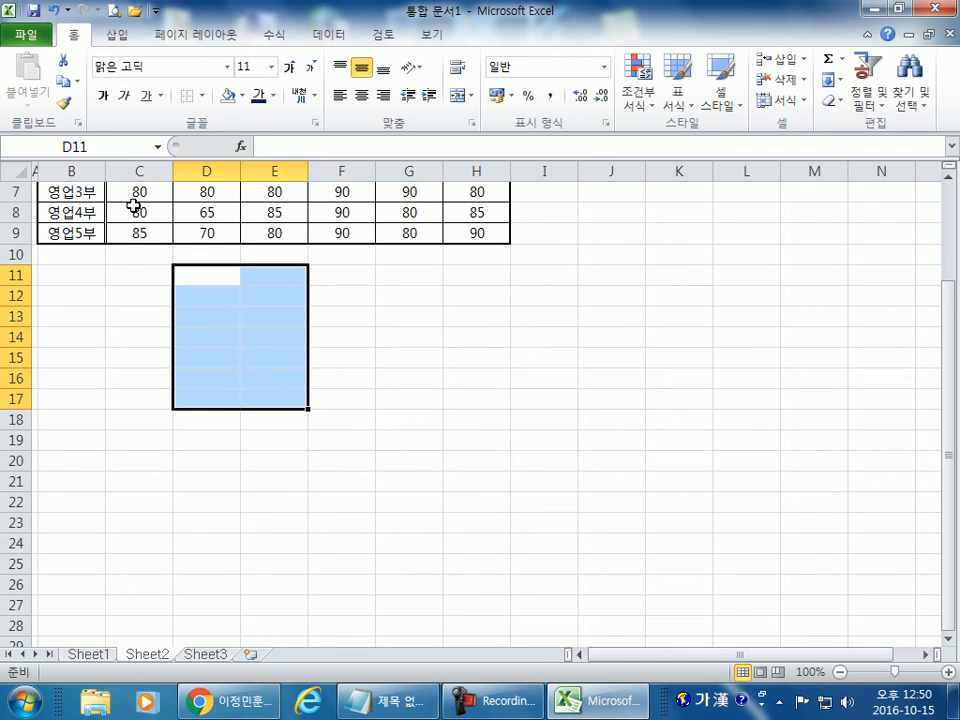
drag(458, 277, 628, 384)
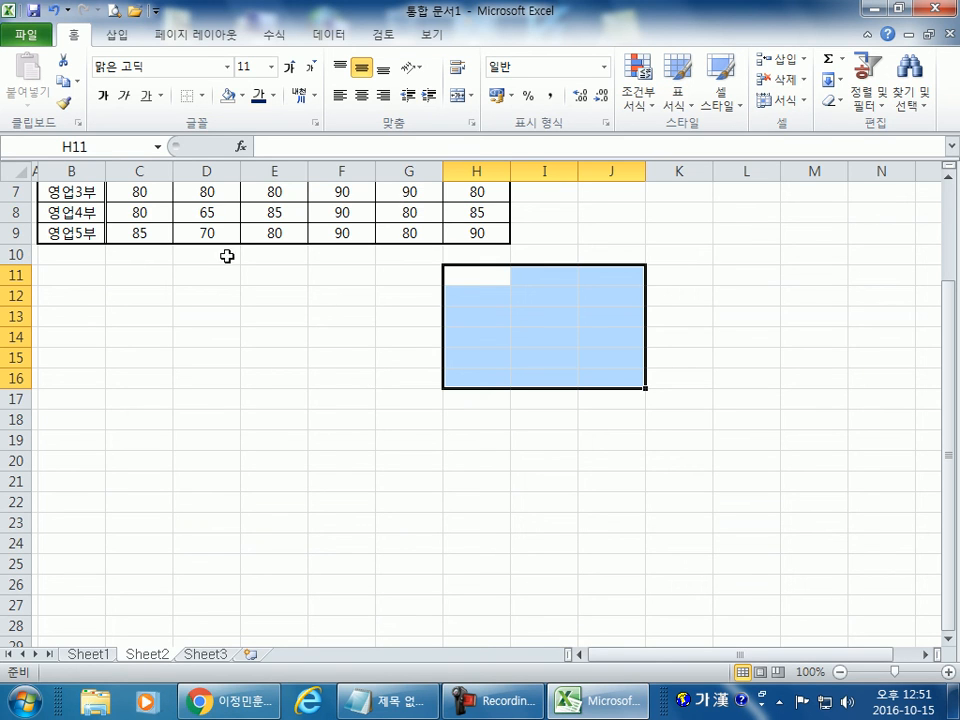
click(84, 280)
scroll(90, 290, up, 2)
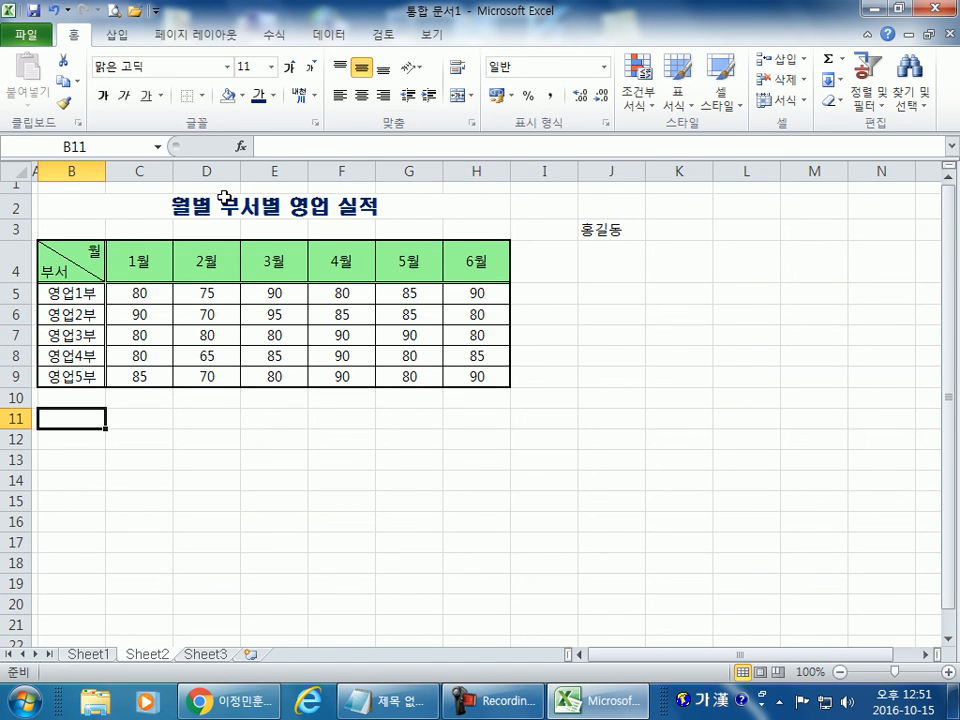
Narrow column G (5월) by hand to about half its width, and undo the width change
click(431, 170)
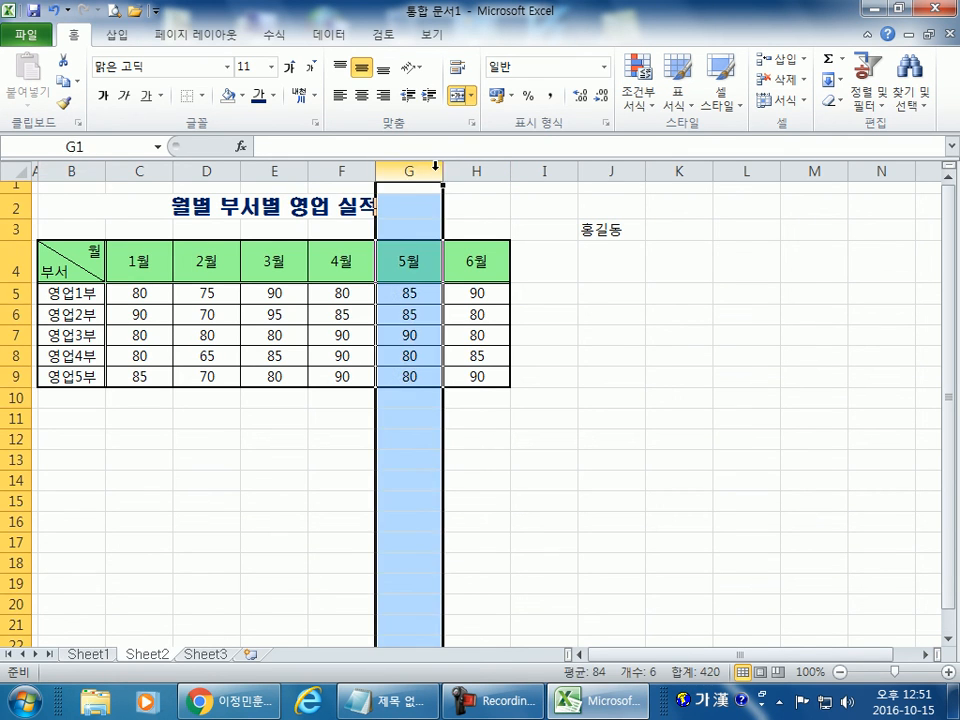
click(457, 170)
drag(438, 170, 408, 170)
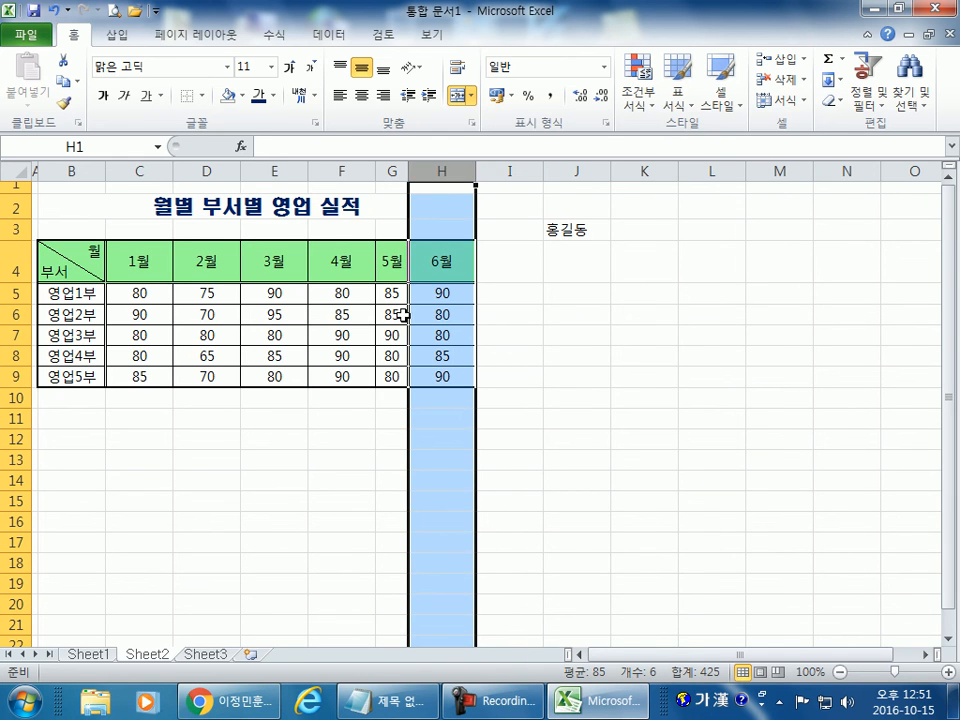
key(ctrl+z)
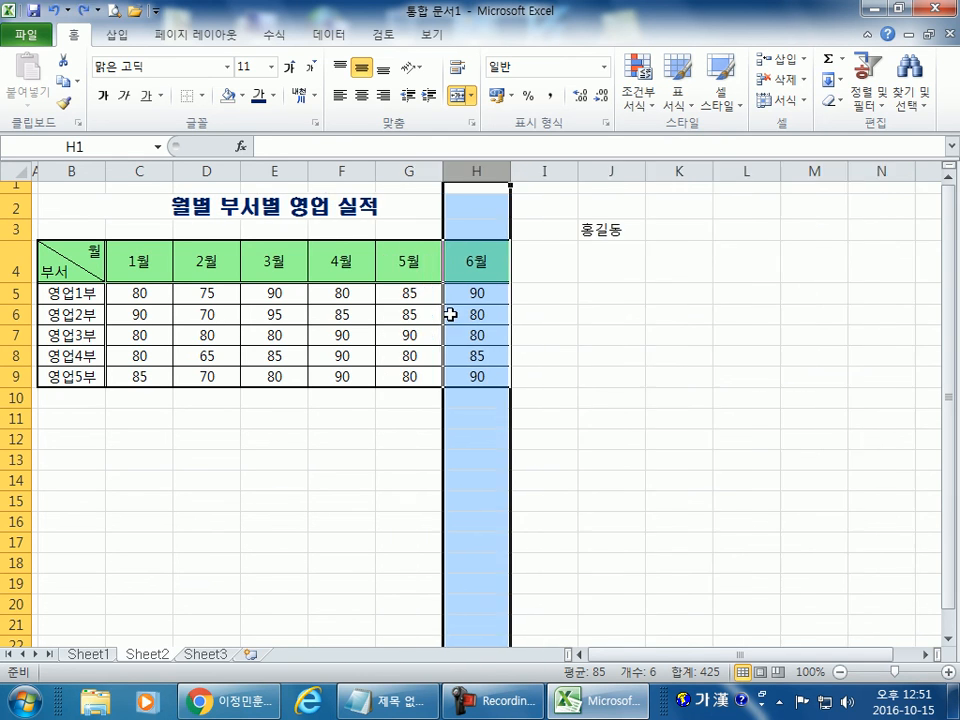
click(546, 315)
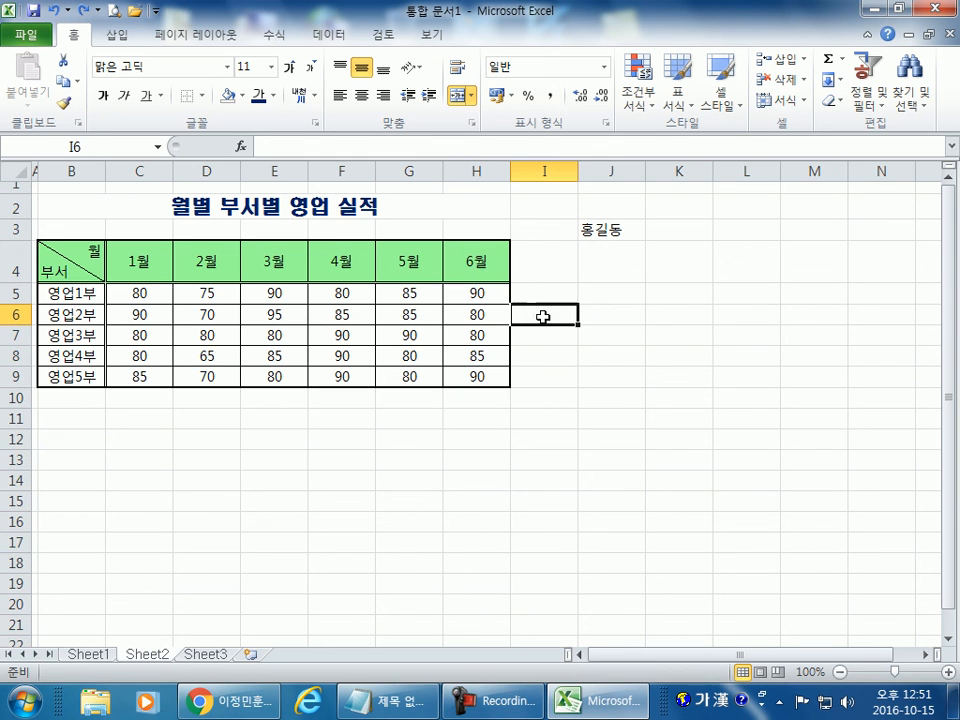
AutoFit the width of column G (5월) and narrow it further until it is too small for its numbers
double_click(443, 172)
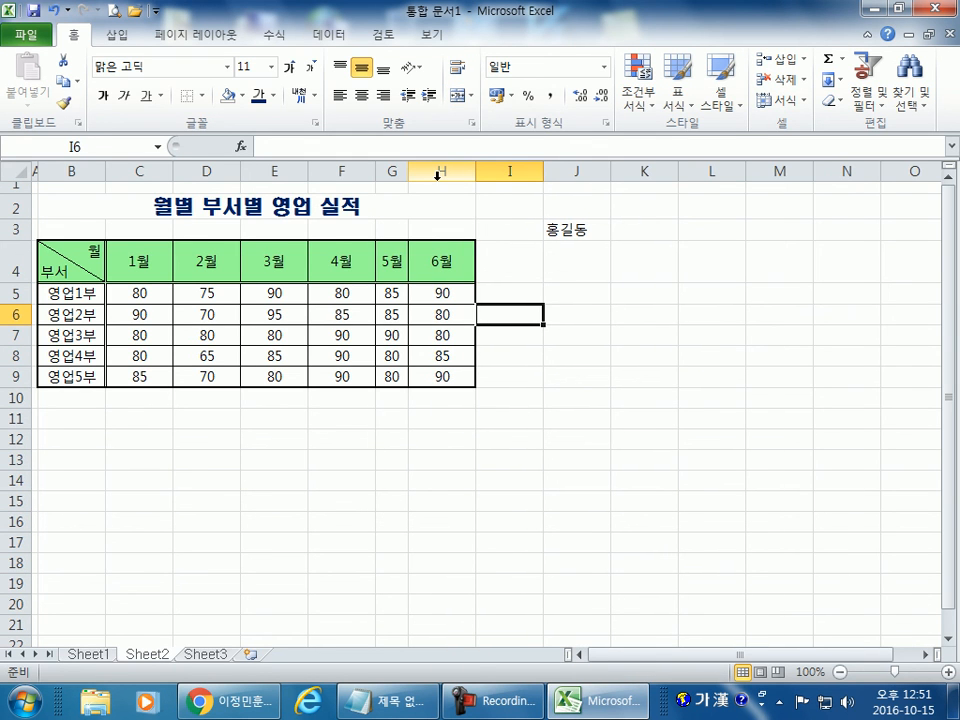
drag(406, 169, 385, 169)
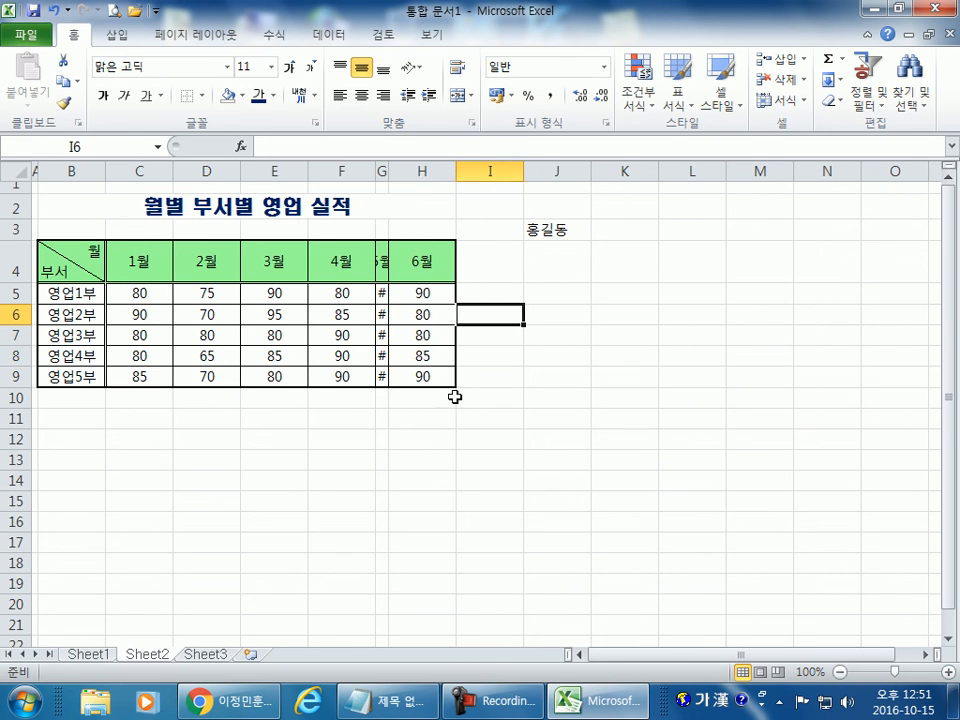
AutoFit the width of column G (5월), and narrow column J by hand and fit it to the text in J3
double_click(386, 171)
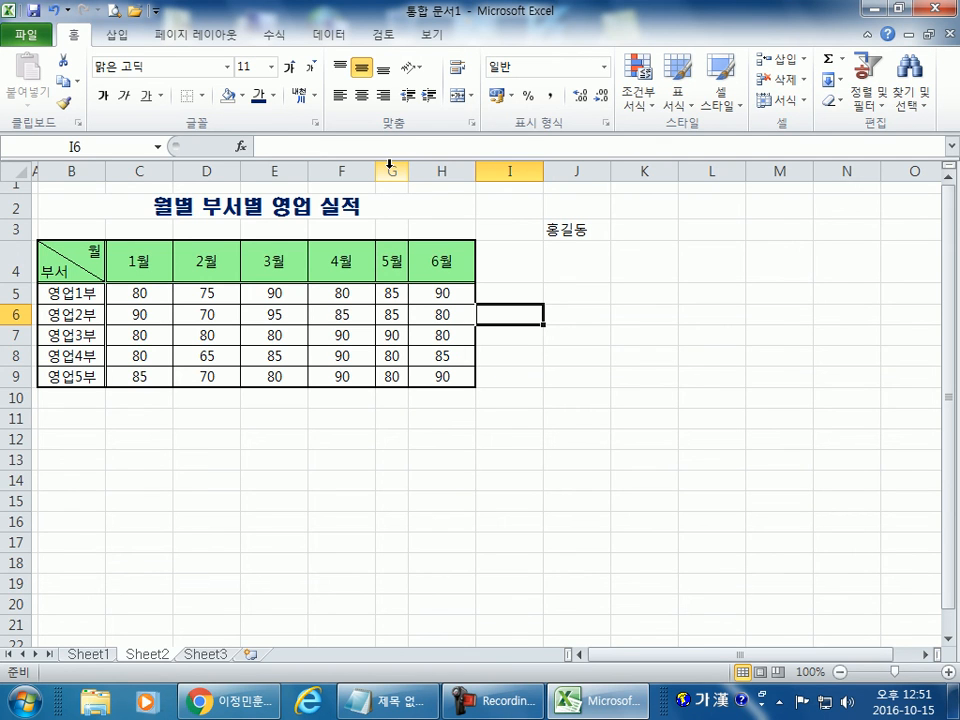
click(582, 229)
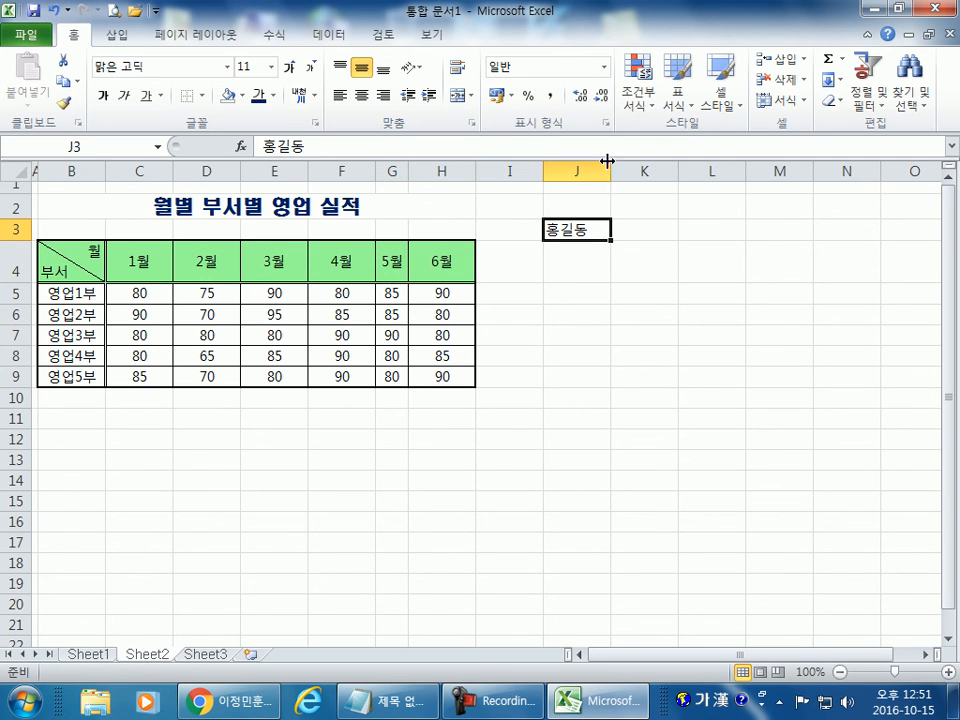
drag(610, 170, 556, 170)
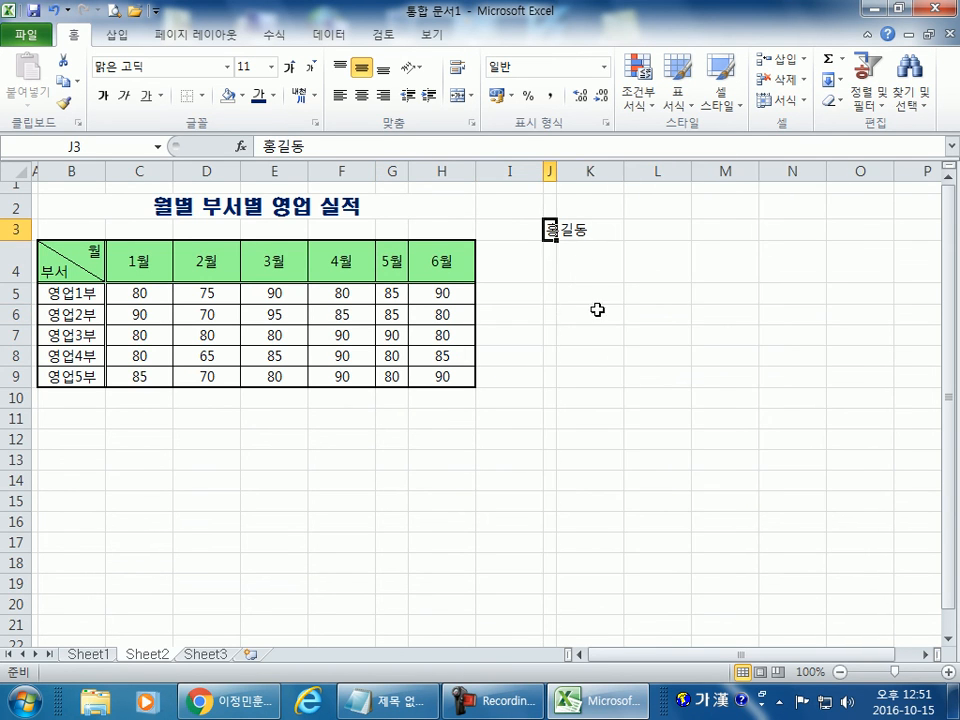
click(564, 229)
drag(560, 171, 556, 171)
double_click(556, 171)
click(577, 233)
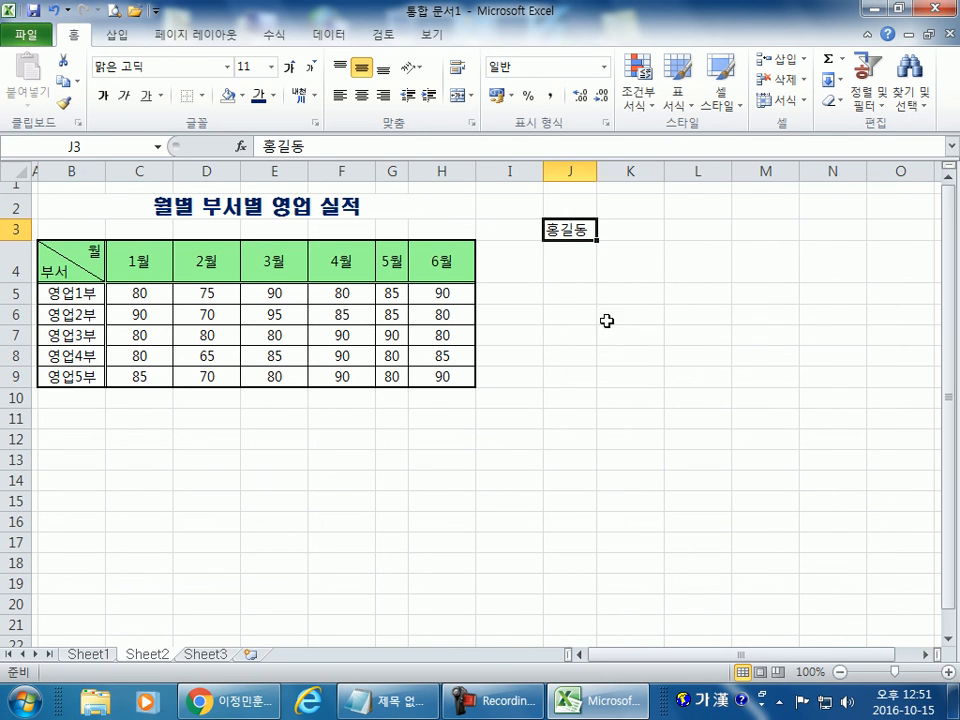
Widen column J by hand to several times its width and AutoFit it
drag(594, 171, 750, 177)
click(708, 334)
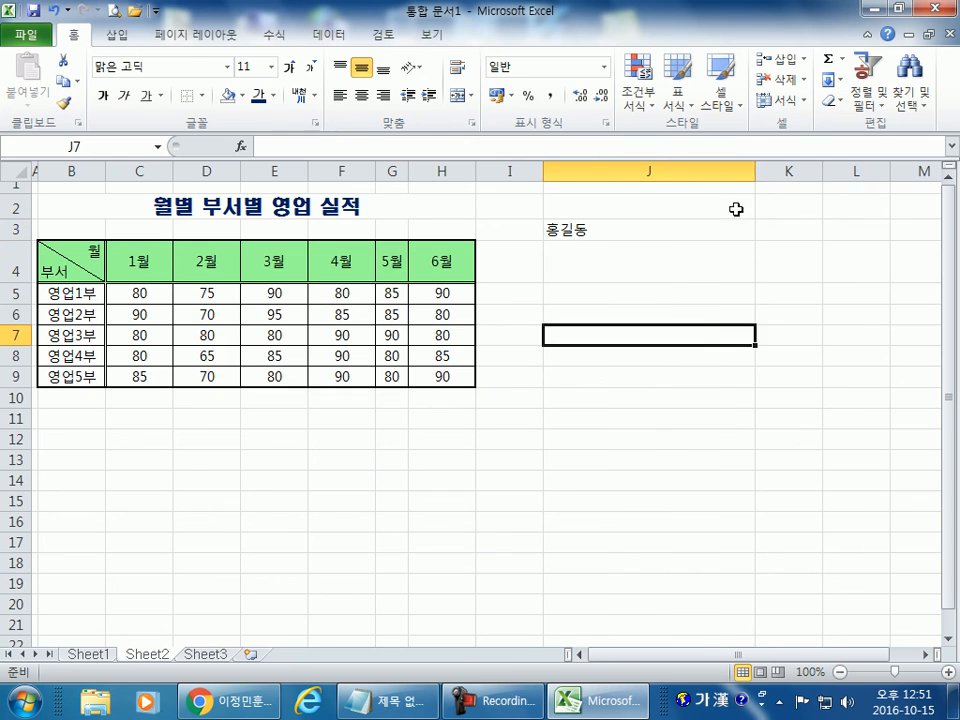
double_click(754, 171)
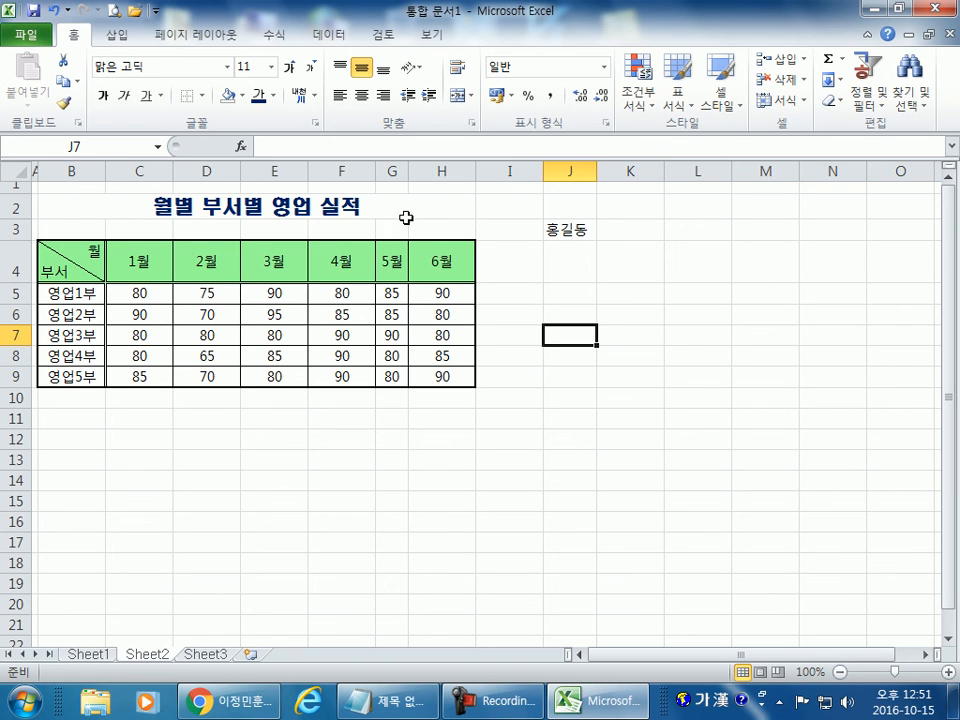
AutoFit the month columns C to H together to the narrow width of their contents, and deselect them
click(392, 171)
drag(128, 170, 441, 170)
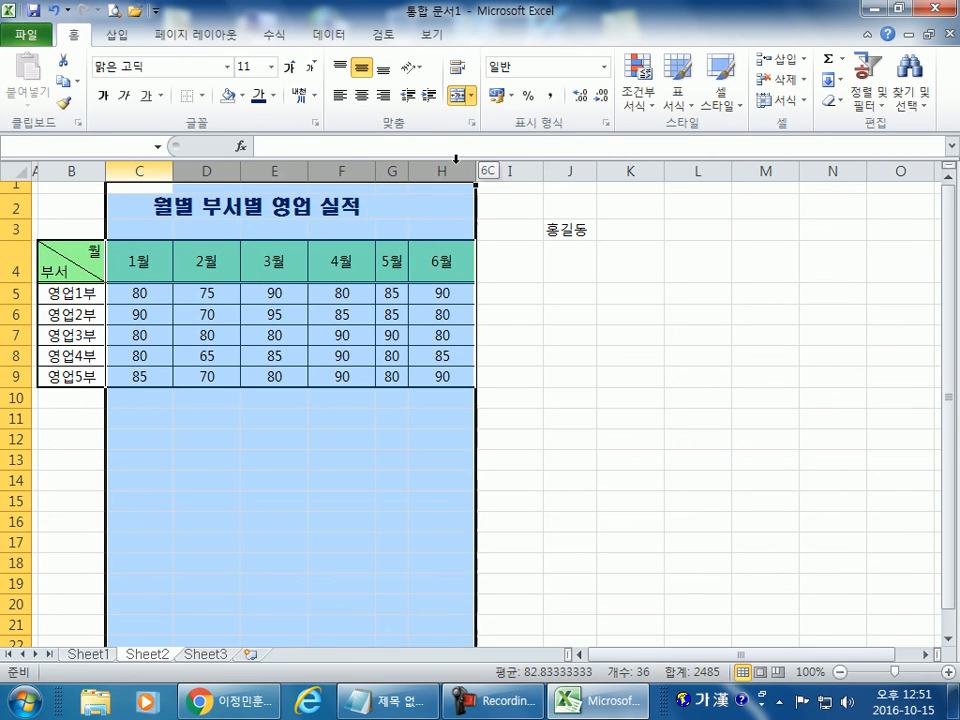
drag(309, 174, 274, 172)
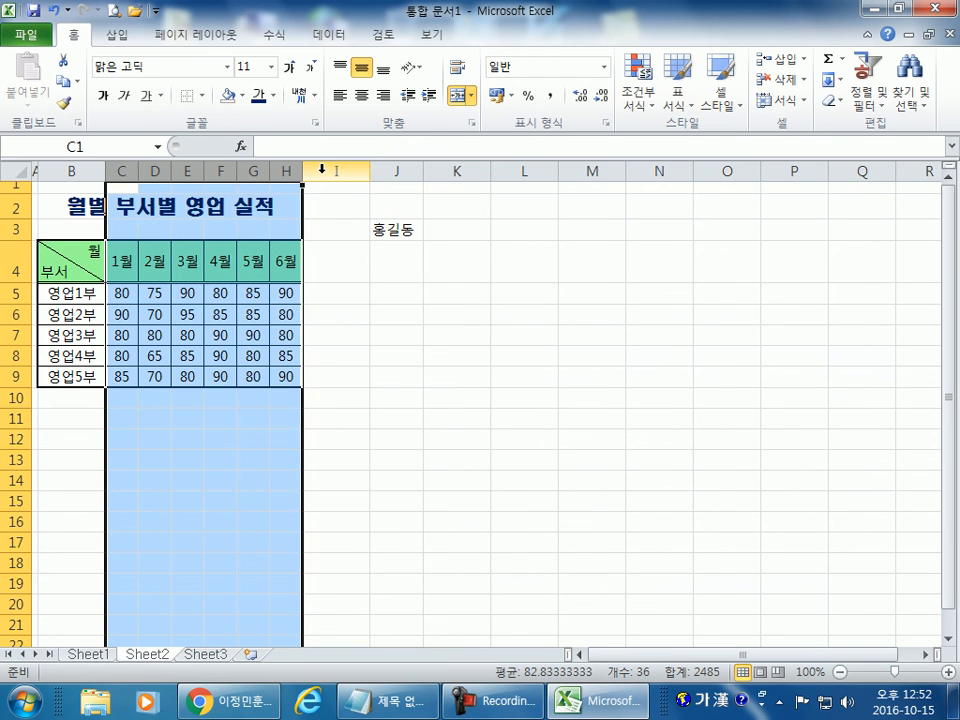
click(220, 583)
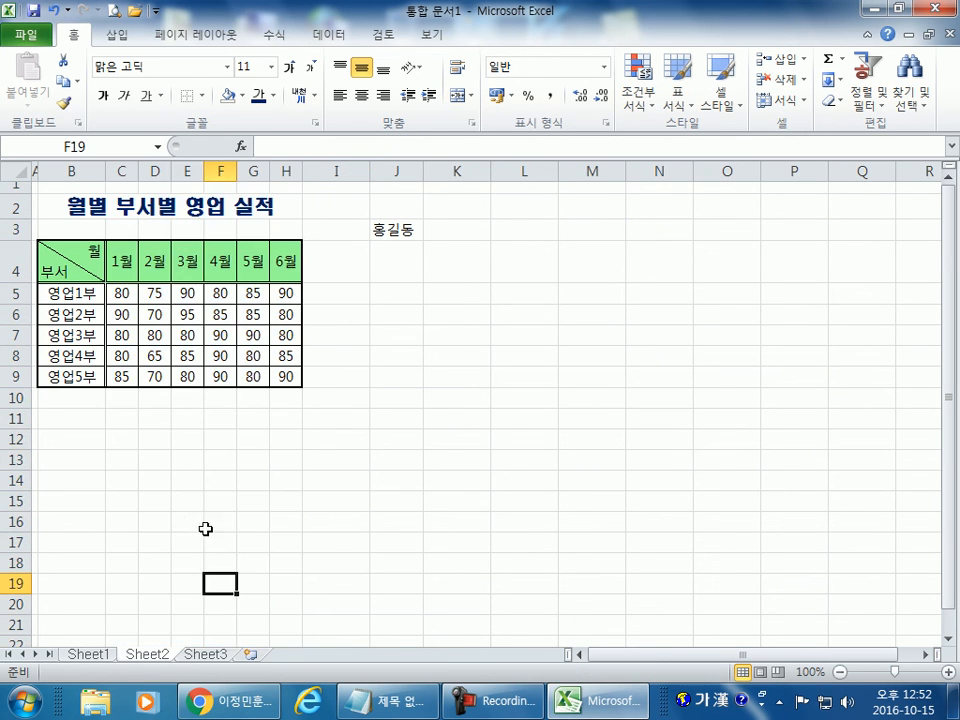
Select columns C to H and adjust their widths together by hand, making them wider, narrower and wider again
drag(121, 172, 285, 158)
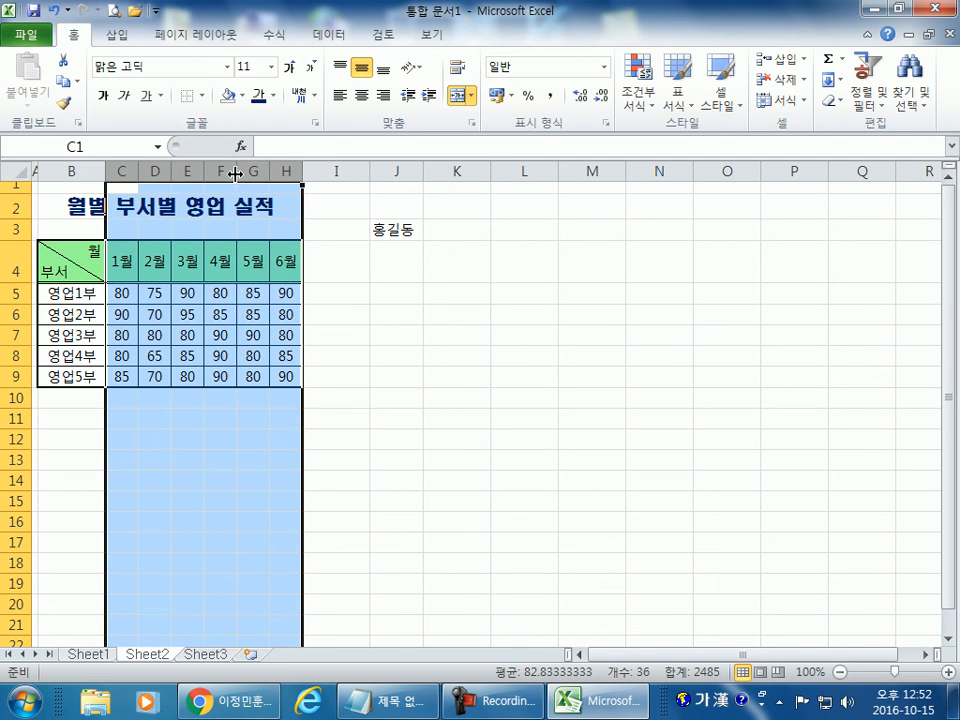
drag(112, 256, 286, 377)
drag(430, 414, 412, 402)
click(130, 167)
drag(130, 167, 272, 168)
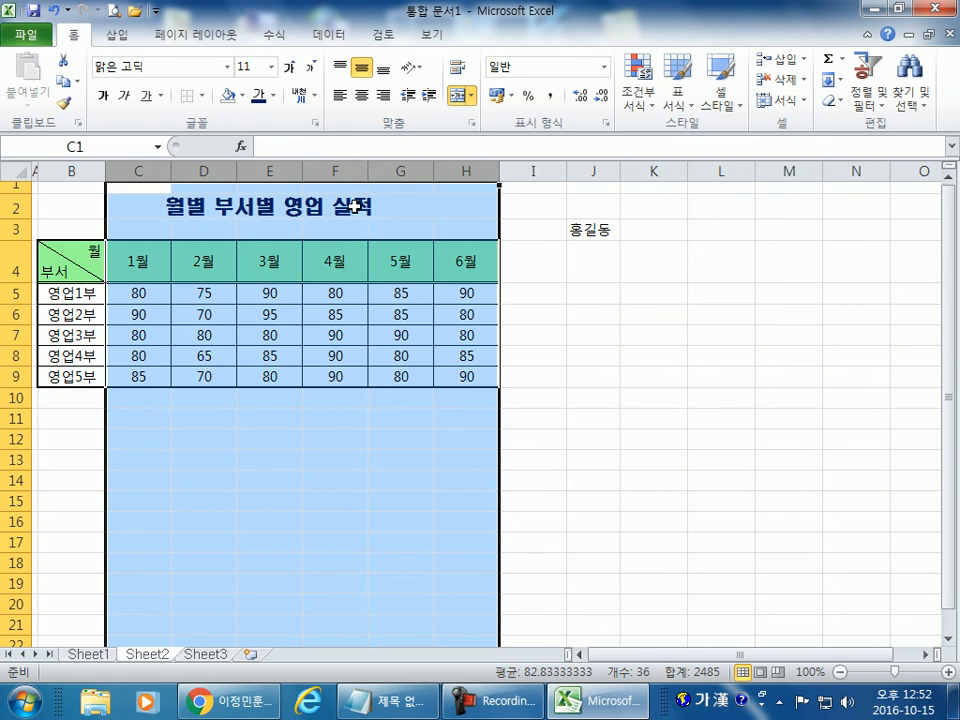
drag(433, 170, 495, 169)
drag(724, 170, 651, 172)
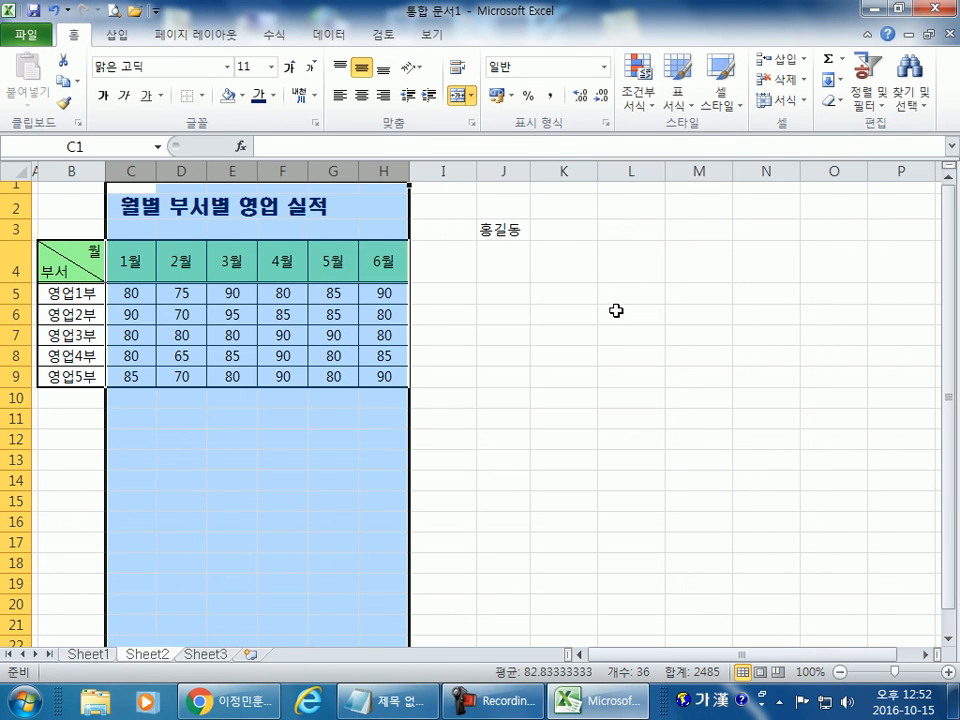
drag(364, 172, 385, 172)
Deselect the month columns and narrow columns C, D and E one at a time by hand
drag(489, 375, 447, 377)
drag(183, 174, 154, 174)
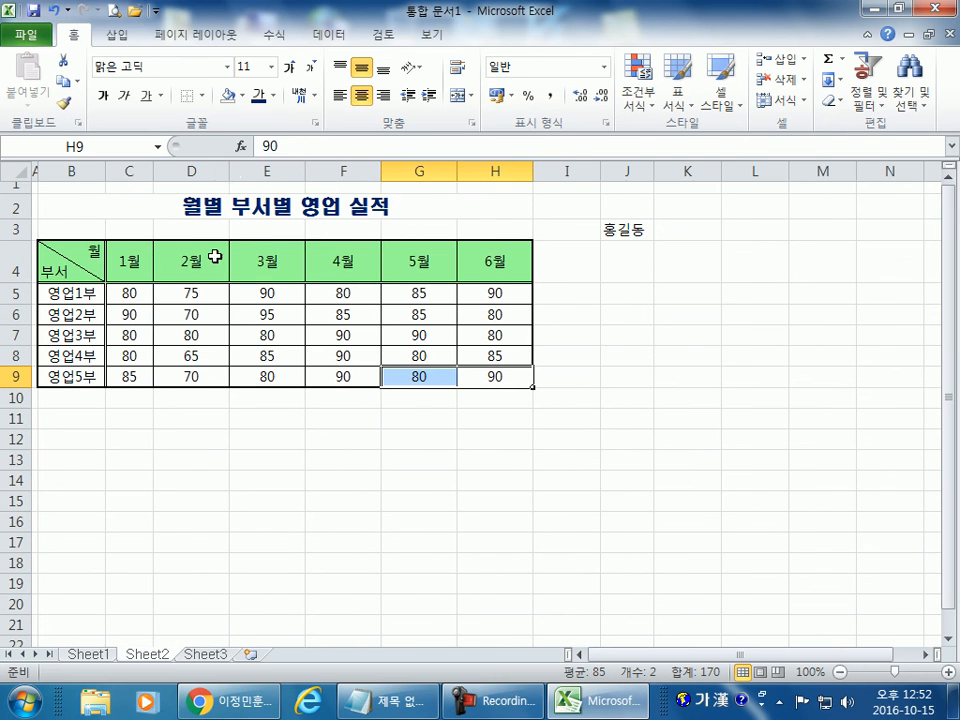
drag(229, 174, 205, 174)
mouse_move(280, 172)
mouse_down()
mouse_move(255, 146)
mouse_move(261, 172)
mouse_up()
Stretch columns C to H evenly and AutoFit them together, finishing with a moderately wider equal width
drag(135, 170, 377, 170)
drag(306, 170, 403, 171)
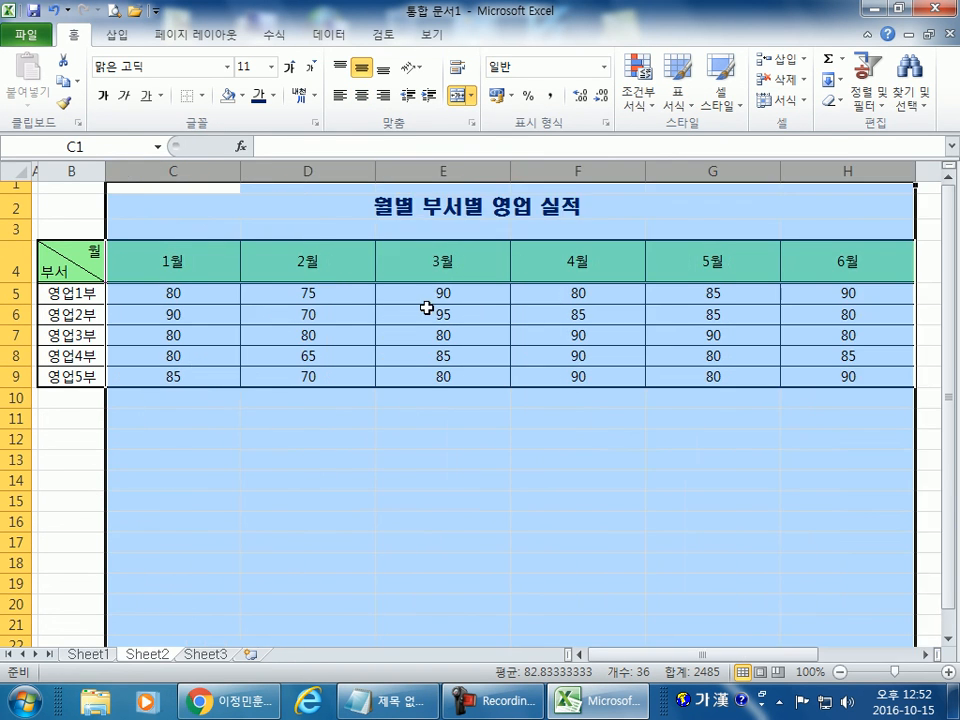
double_click(506, 166)
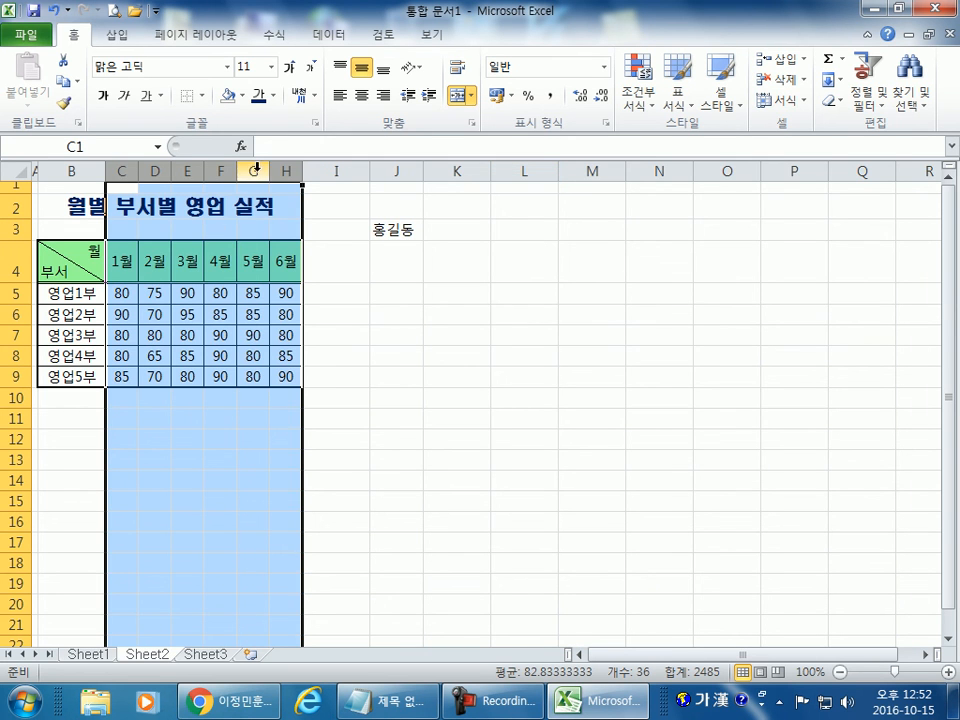
drag(267, 171, 289, 171)
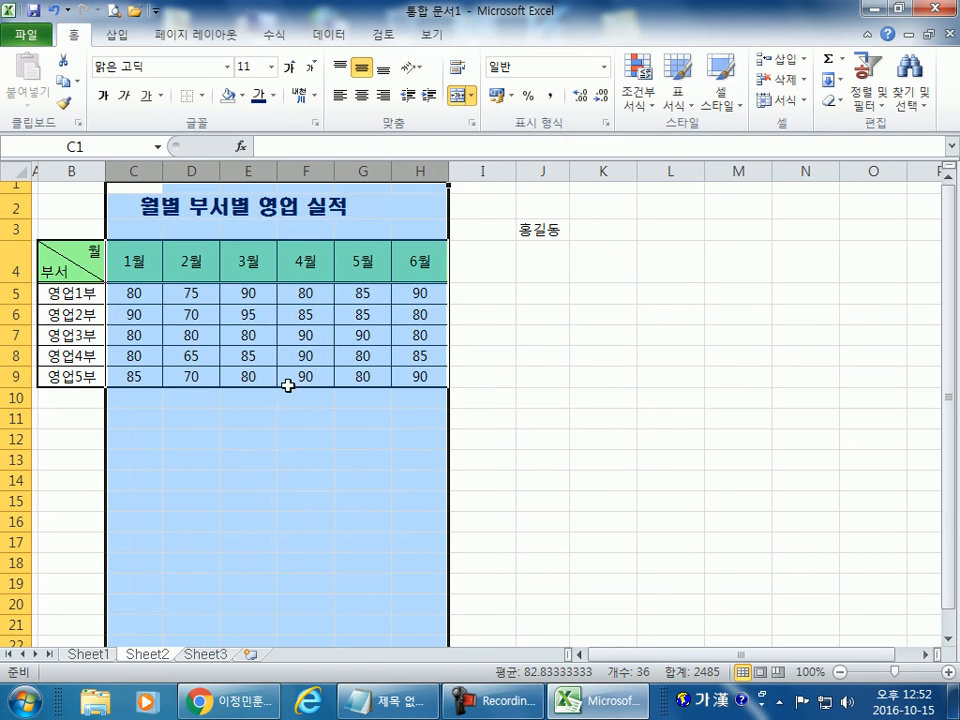
click(338, 480)
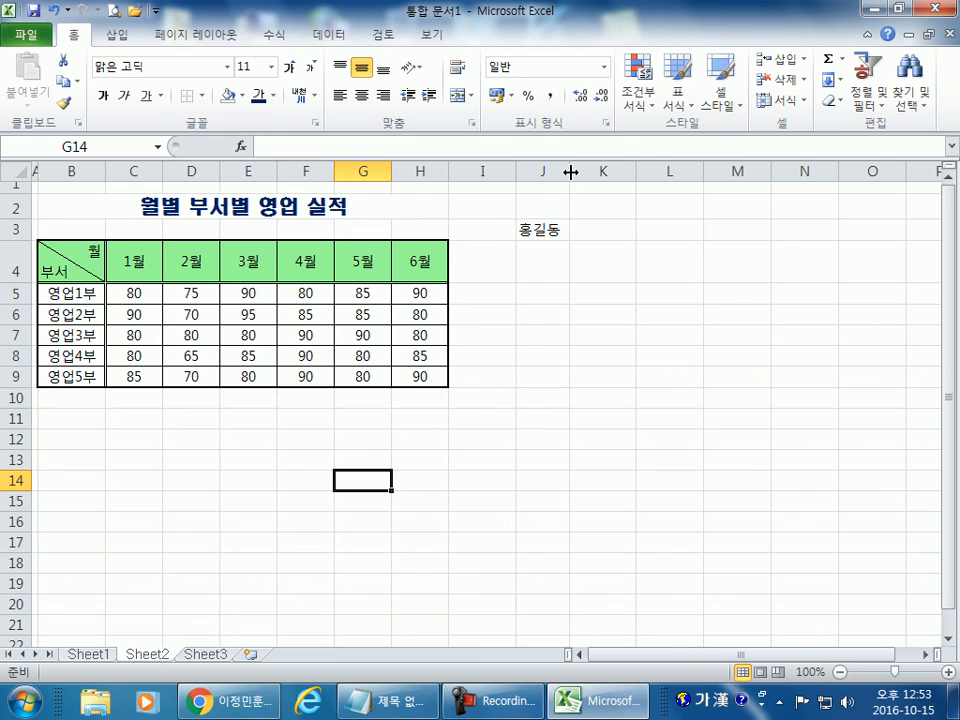
Widen column J by hand, first unselected and again with the whole column selected, and AutoFit it
drag(569, 172, 616, 172)
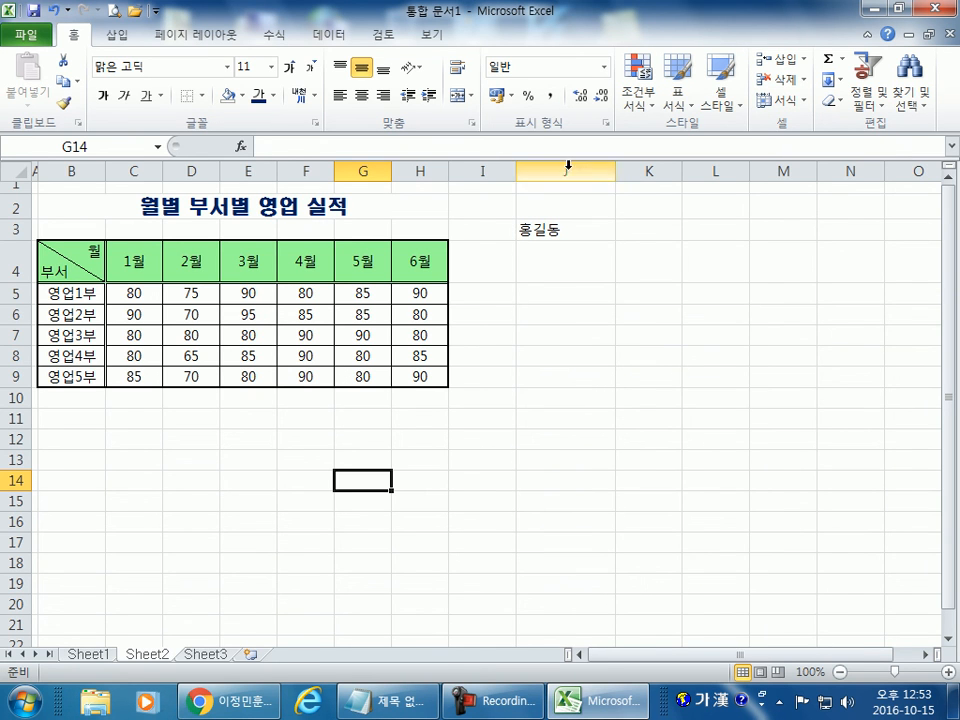
click(715, 172)
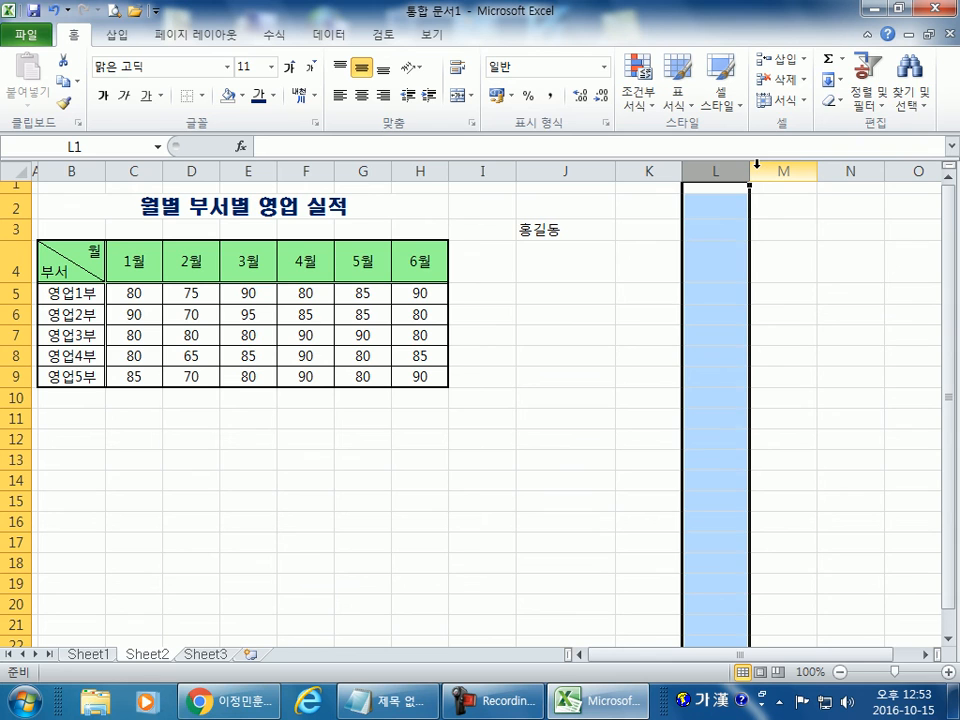
click(572, 170)
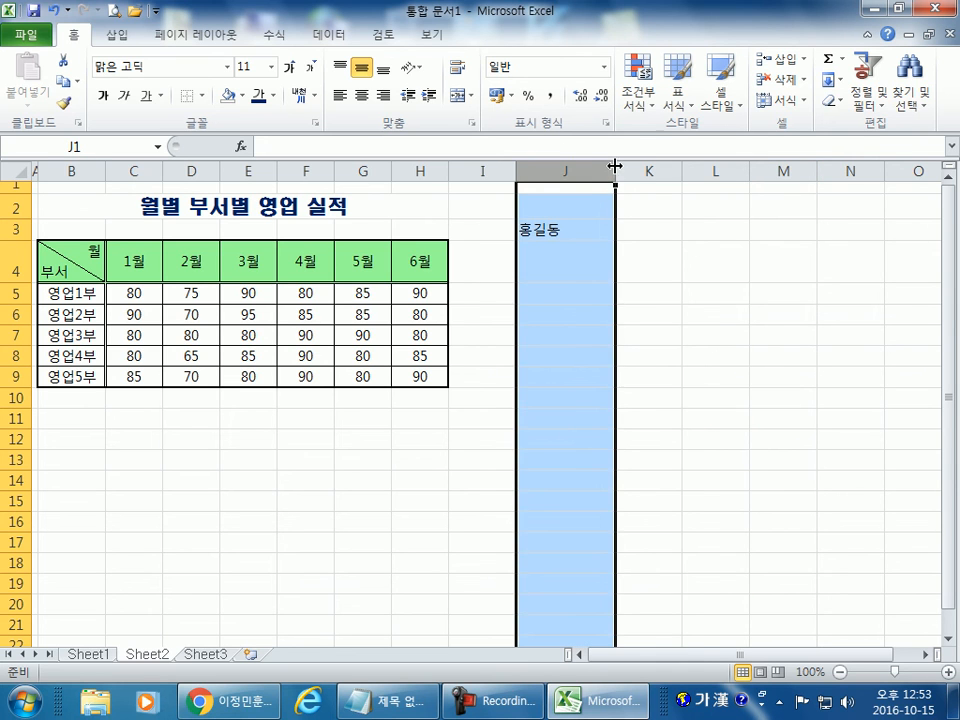
drag(614, 166, 702, 166)
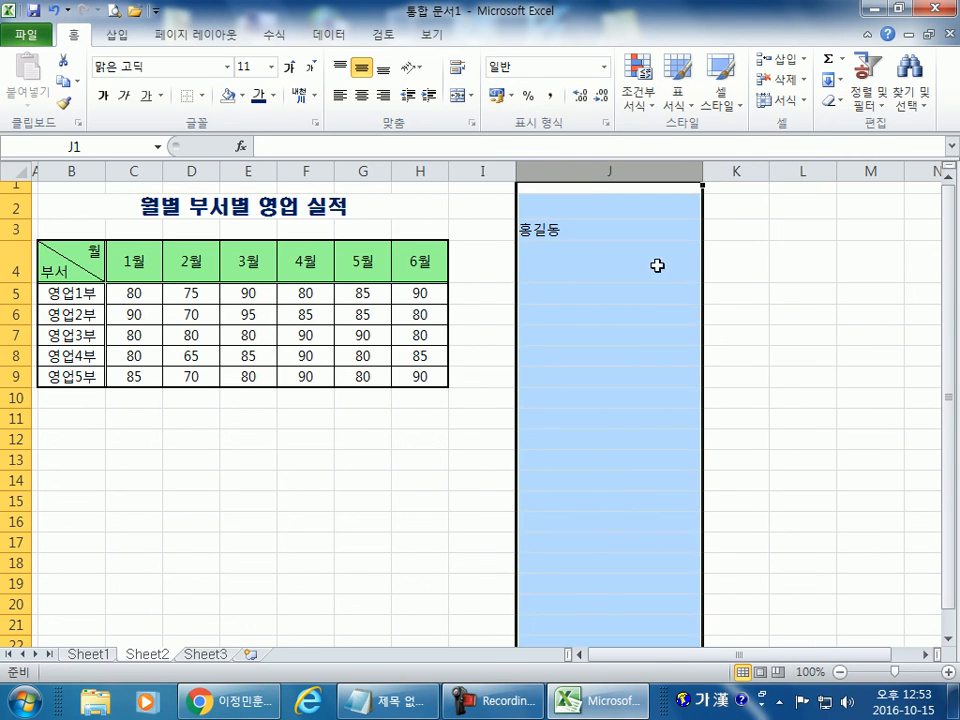
double_click(703, 167)
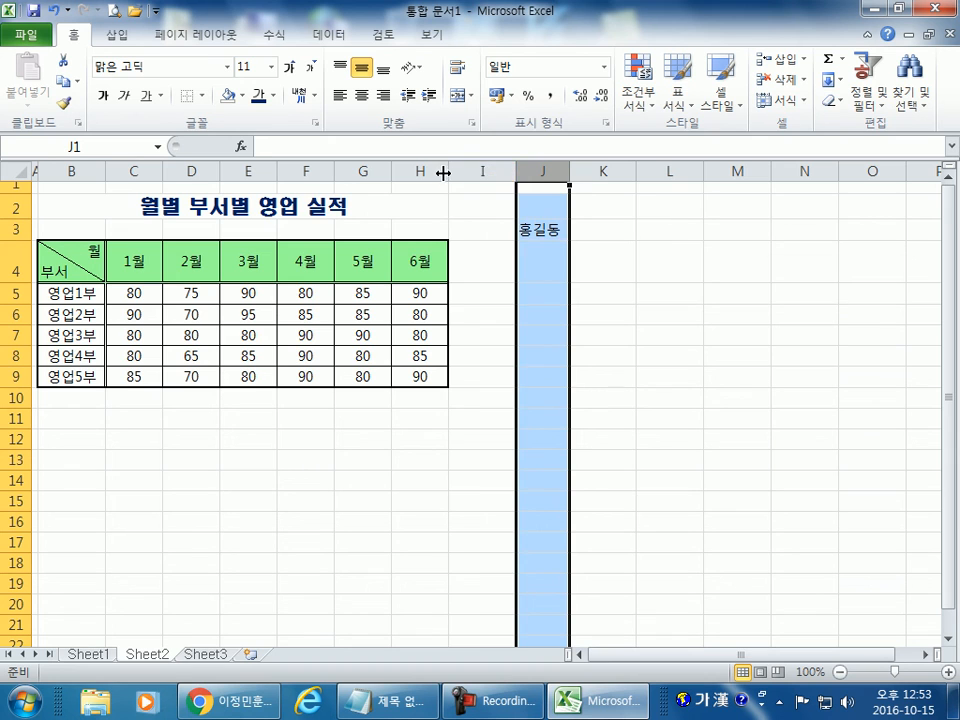
Widen the month columns C to H together to about one and a half times their width, and deselect them
click(467, 171)
click(435, 170)
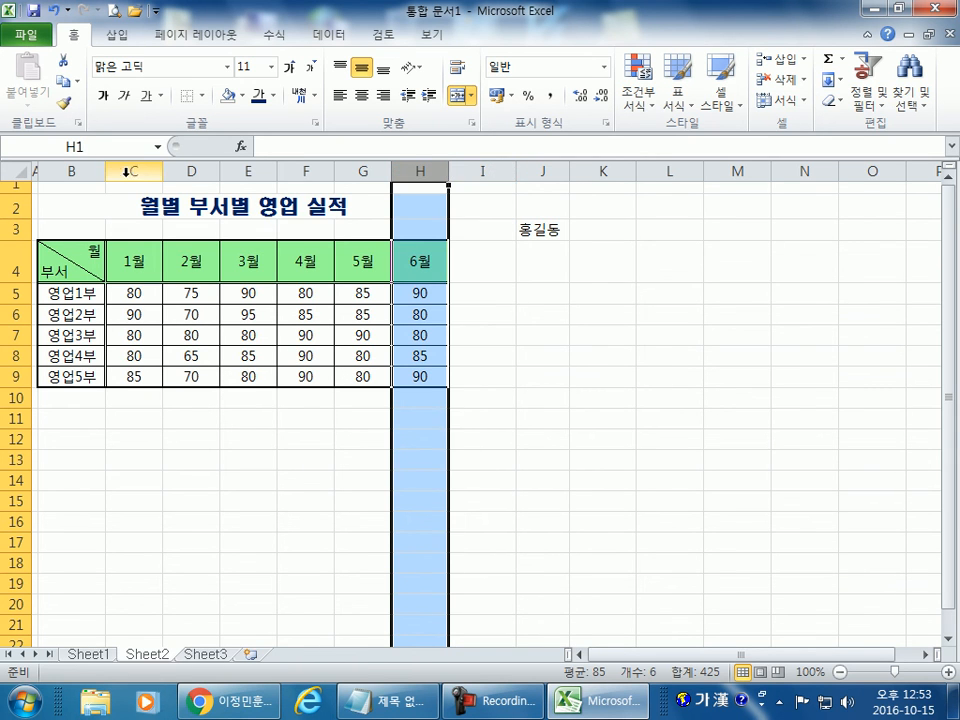
drag(140, 170, 418, 171)
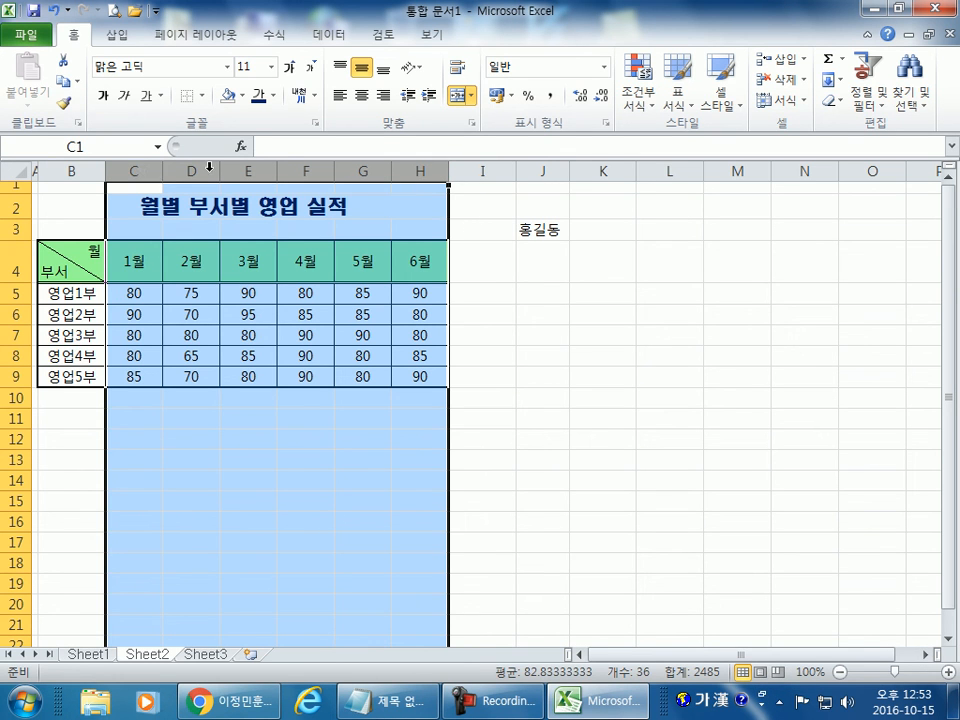
mouse_move(219, 171)
mouse_down()
mouse_move(197, 171)
mouse_move(229, 170)
mouse_move(231, 188)
mouse_up()
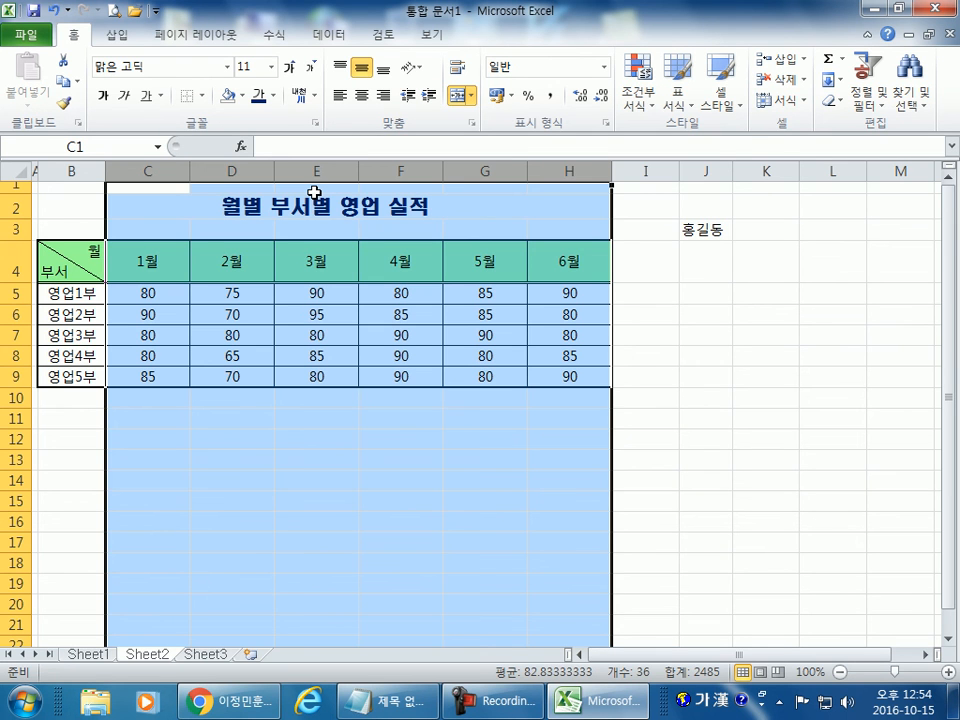
click(278, 335)
Select rows 5 to 9 (영업1부 to 영업5부), increase their height evenly by hand to nearly double, and deselect them
drag(11, 294, 12, 376)
drag(88, 296, 589, 384)
drag(14, 293, 9, 374)
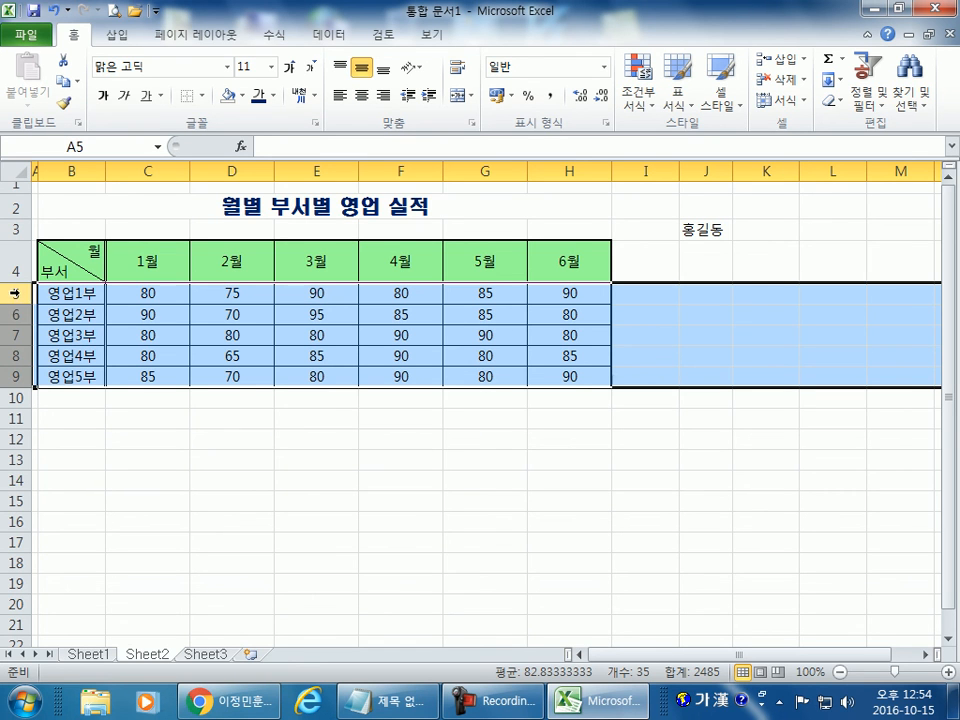
scroll(113, 388, down, 1)
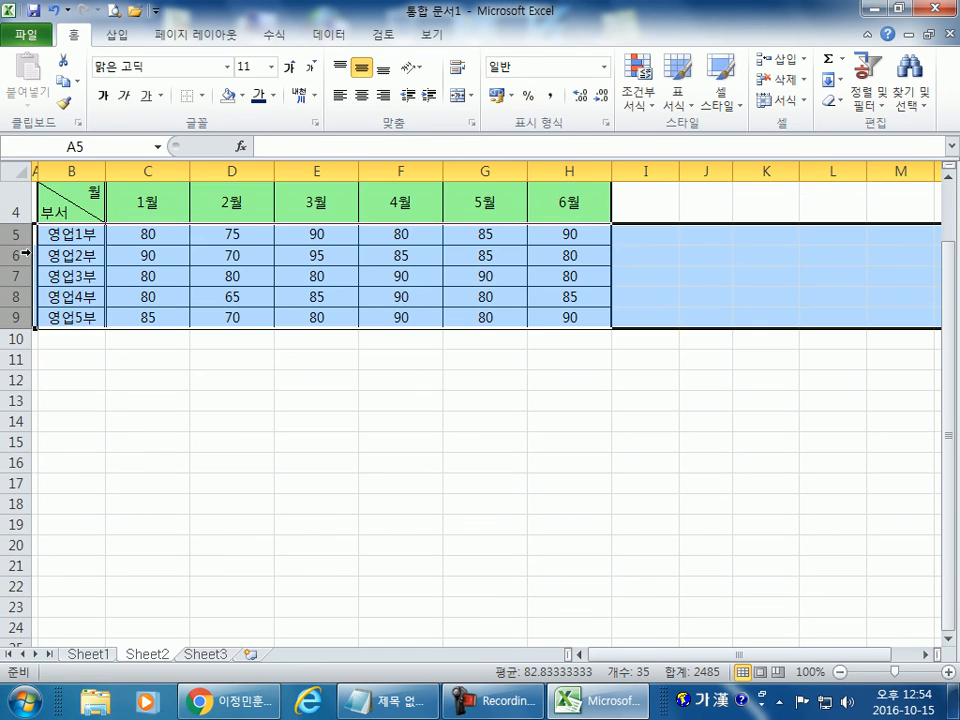
scroll(13, 369, up, 5)
scroll(57, 416, down, 2)
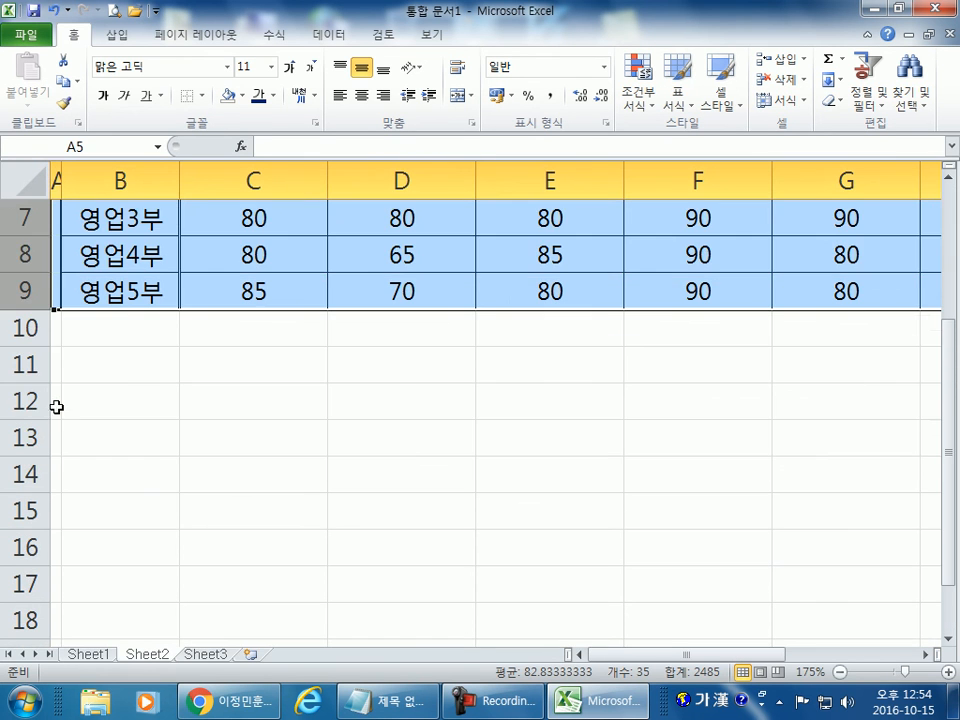
scroll(45, 275, up, 1)
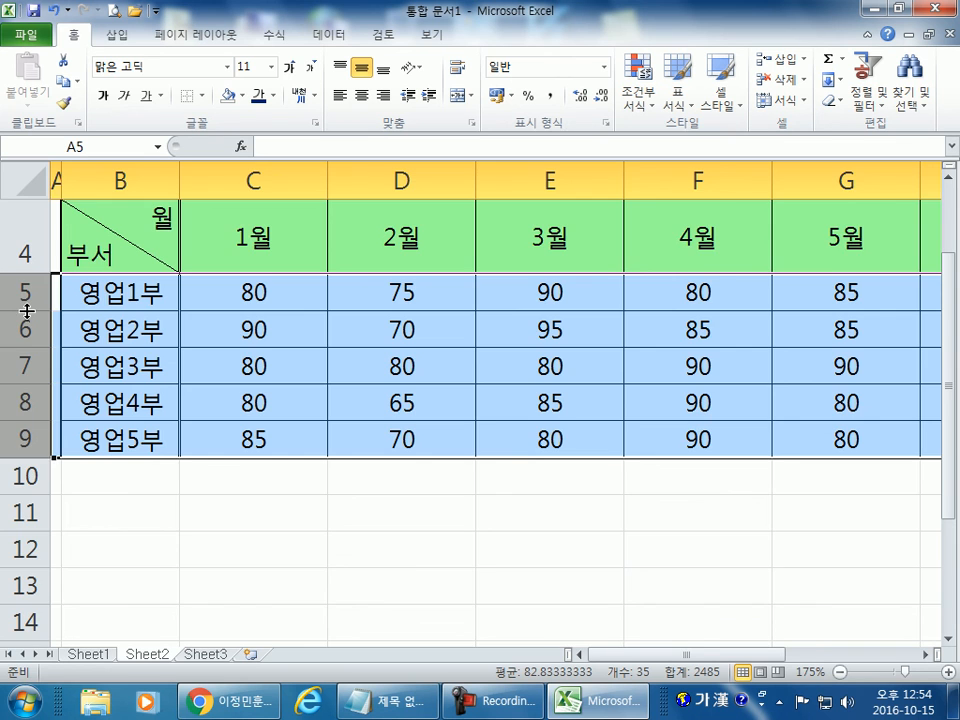
scroll(27, 312, down, 2)
scroll(22, 312, down, 3)
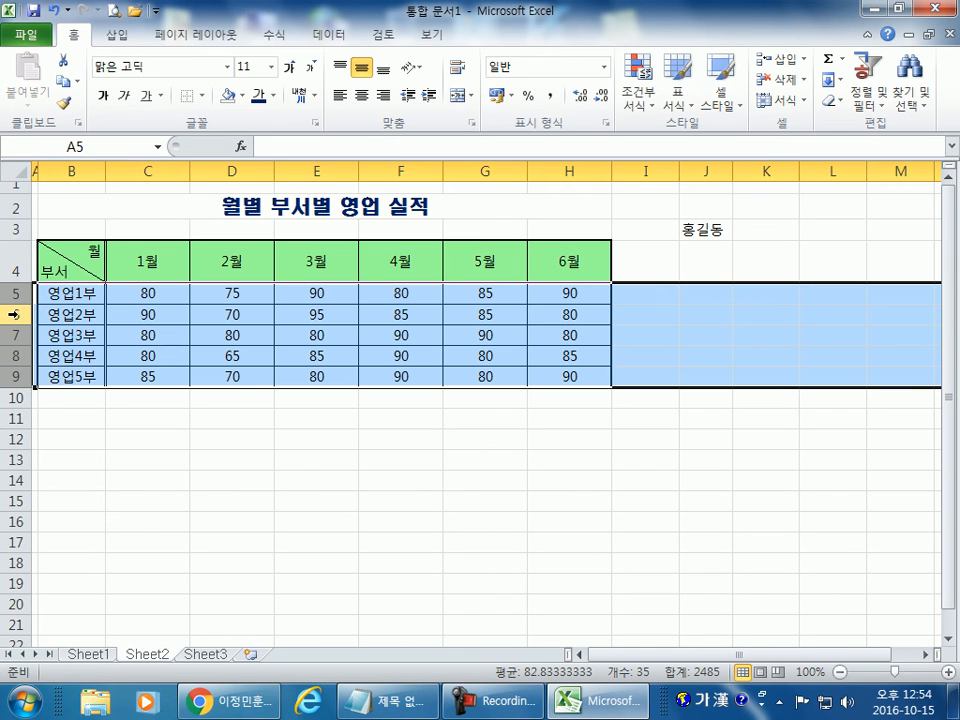
drag(24, 304, 24, 319)
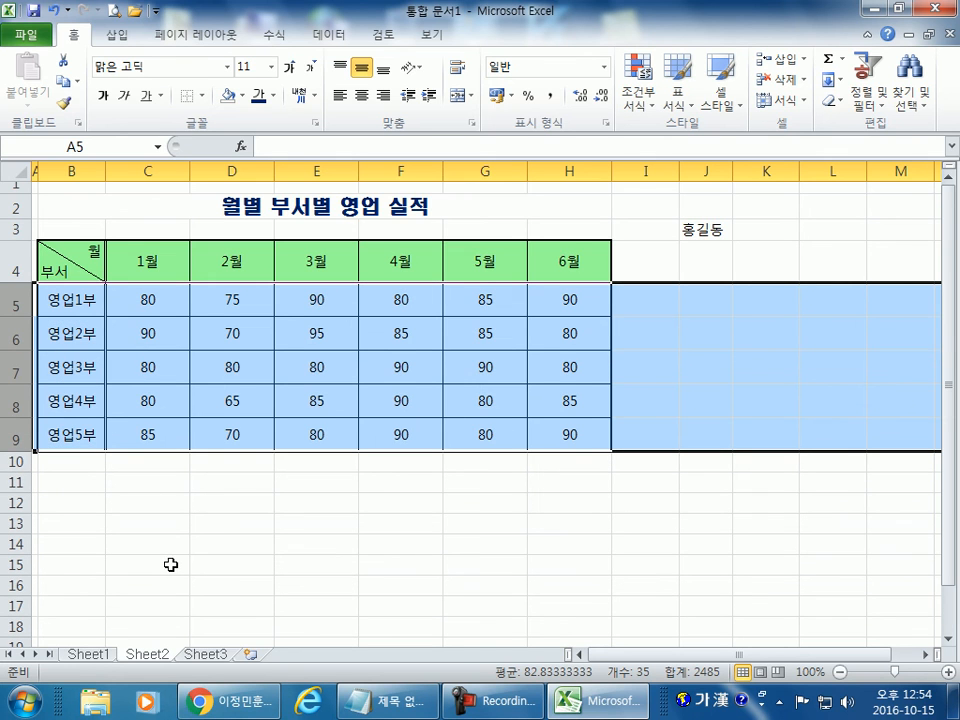
mouse_move(20, 317)
mouse_down()
mouse_move(22, 301)
mouse_move(23, 319)
mouse_up()
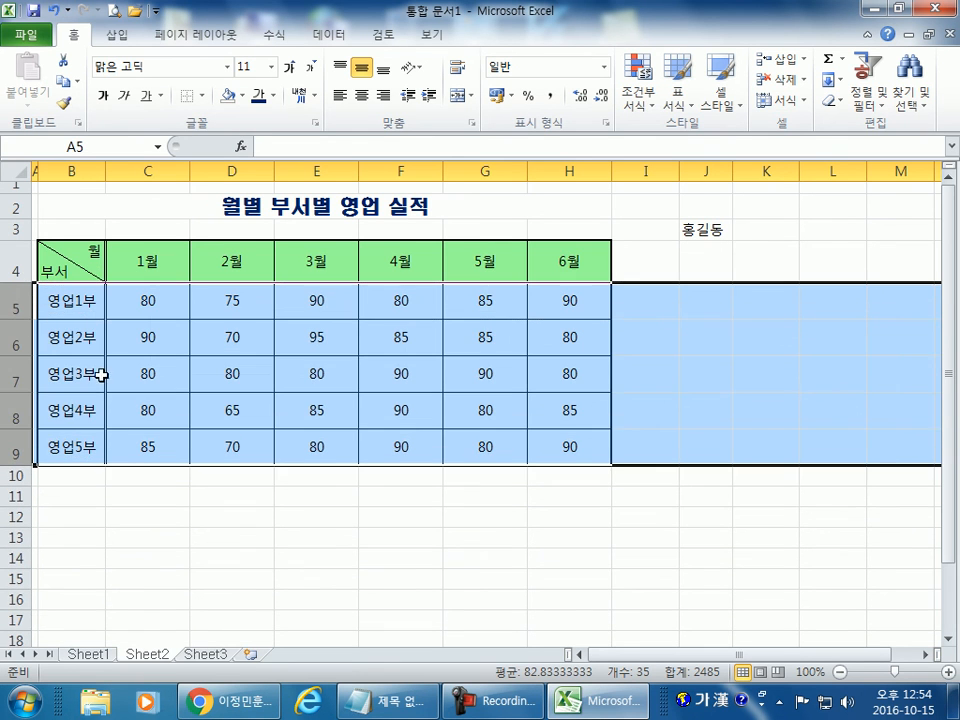
click(346, 549)
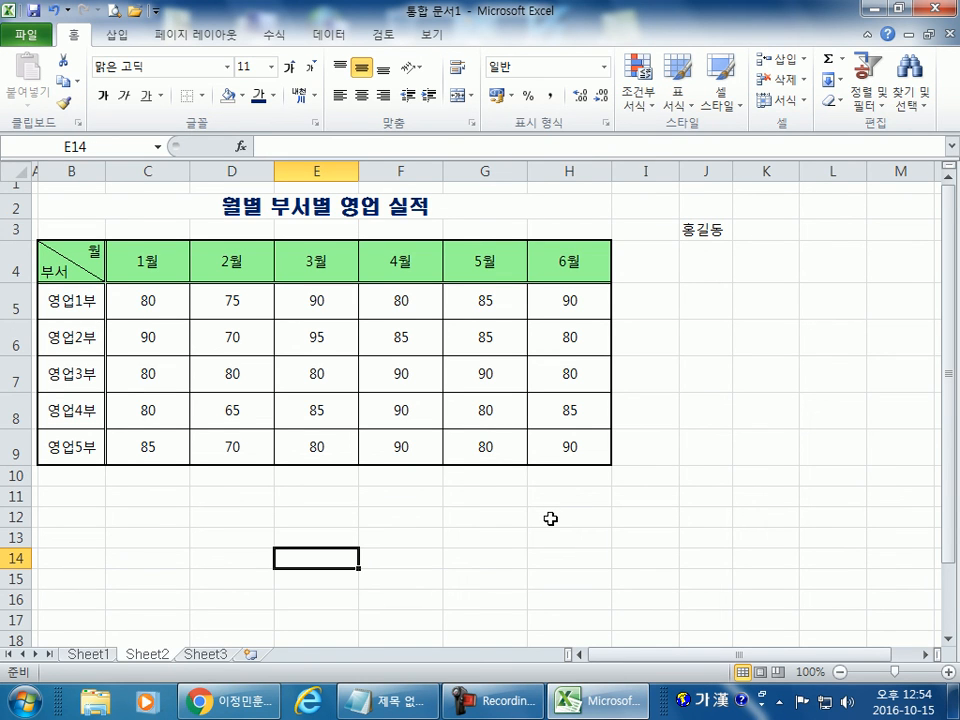
Stretch rows 5 to 9 together to a very tall height and reduce them evenly to nearly the header row's height
drag(10, 302, 8, 487)
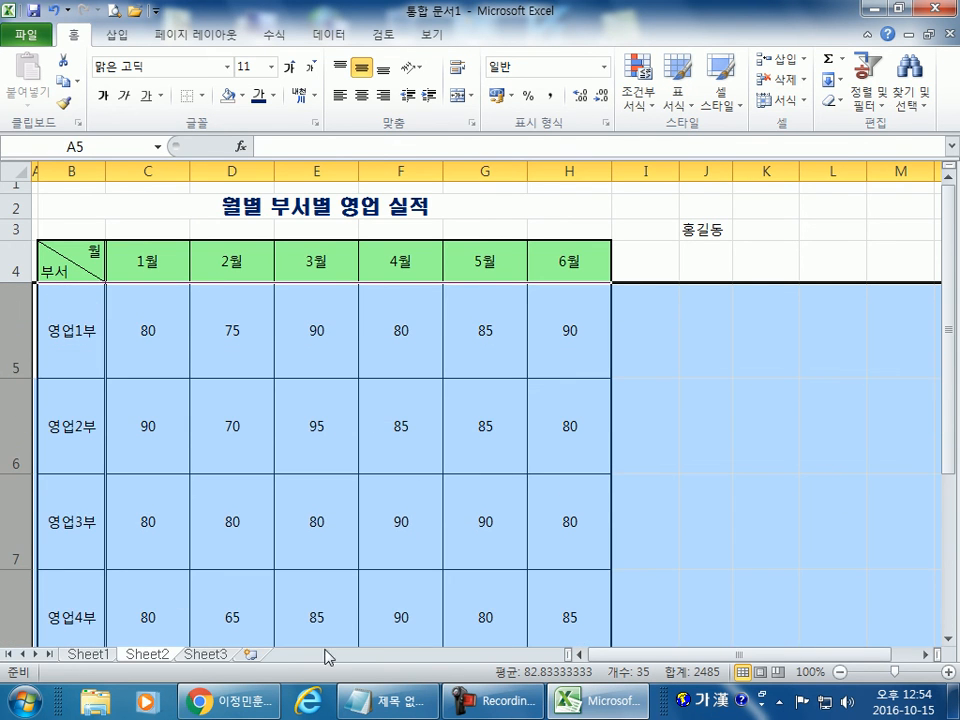
scroll(388, 611, down, 2)
scroll(388, 611, up, 2)
drag(13, 376, 16, 322)
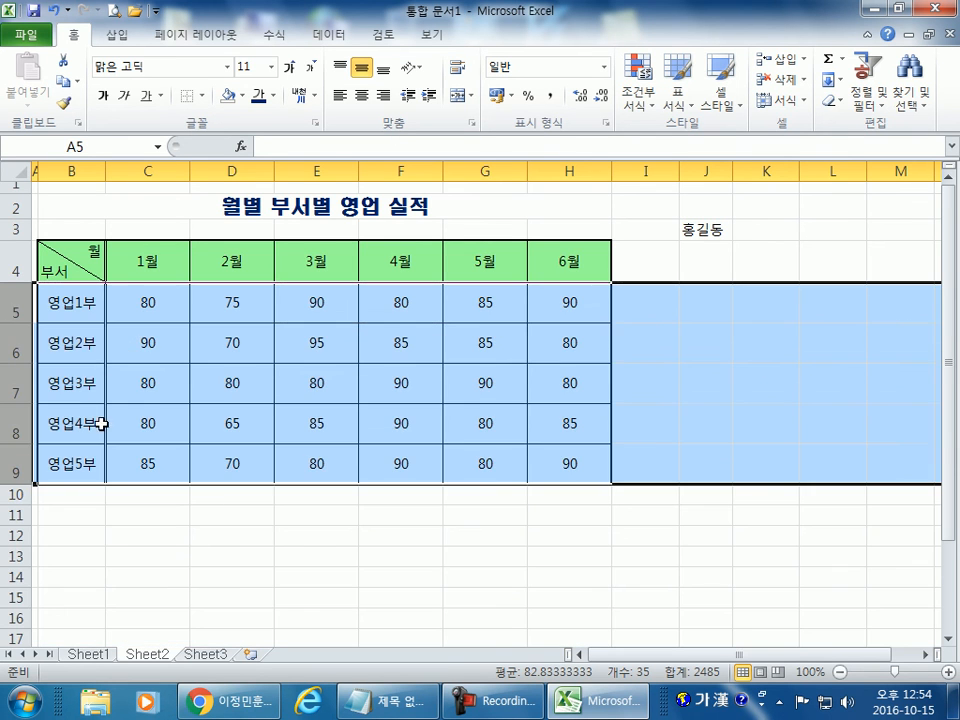
click(241, 591)
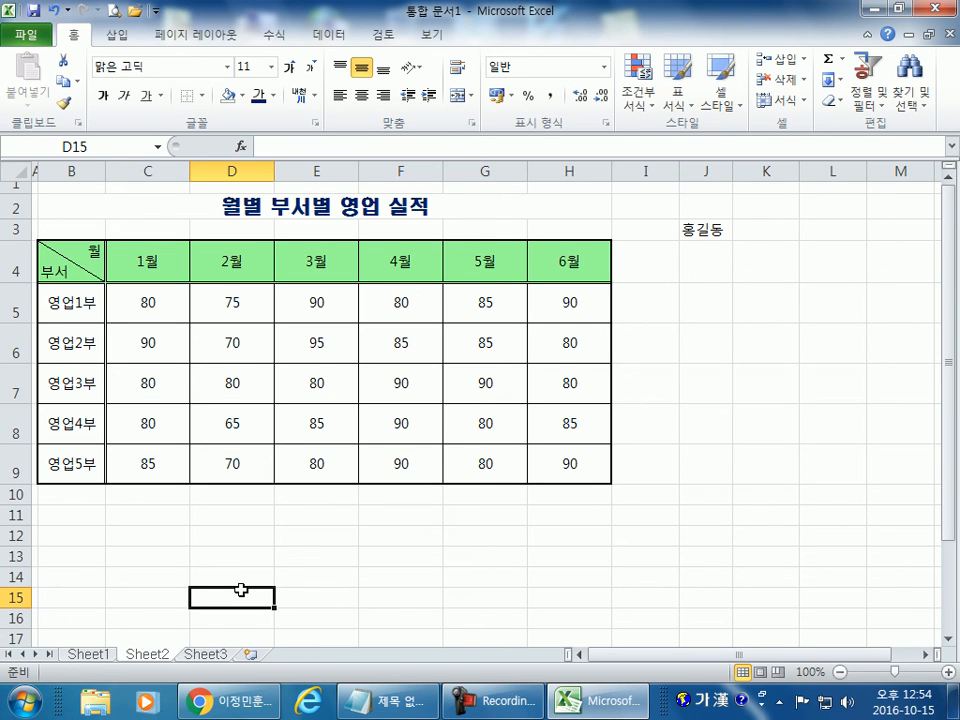
click(101, 394)
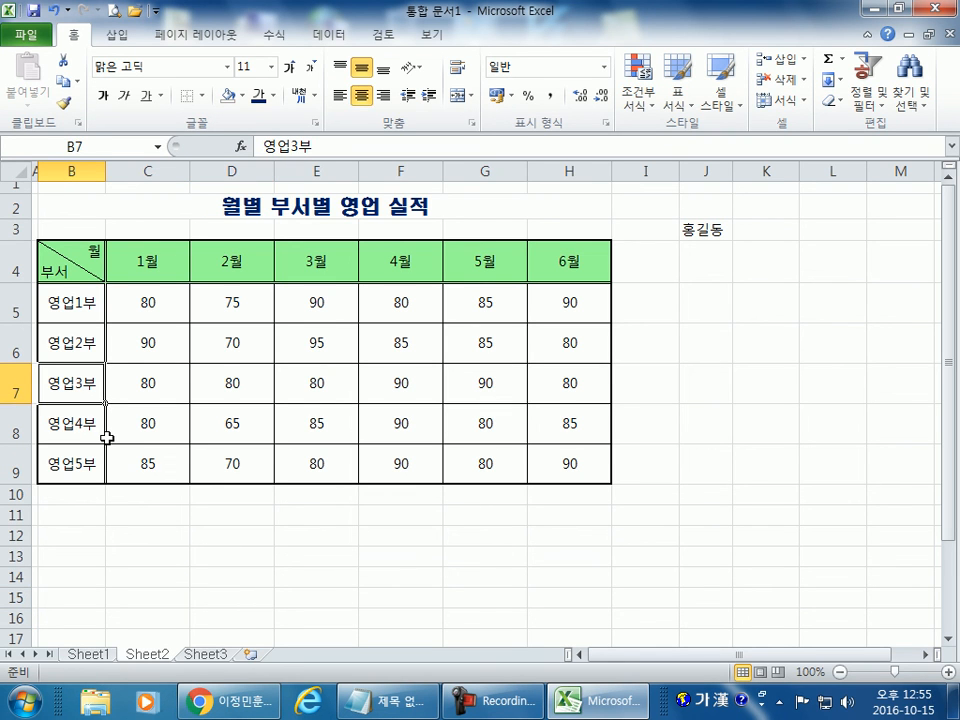
scroll(105, 414, down, 1)
click(69, 376)
click(129, 480)
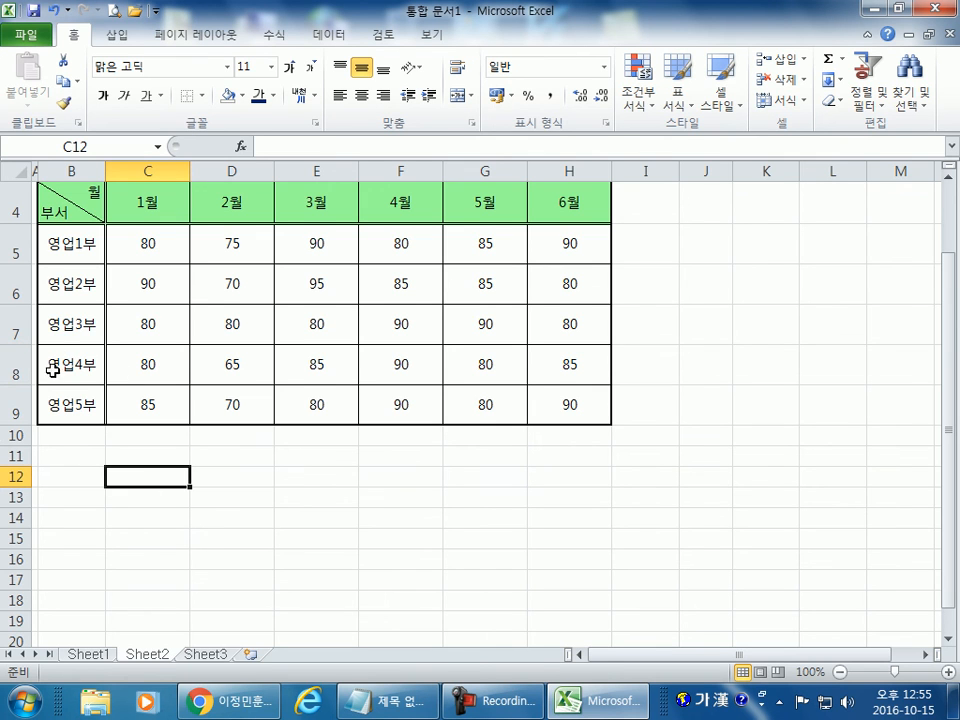
Clear only the contents of row 8 (영업4부) twice, undoing the clearing each time
click(15, 369)
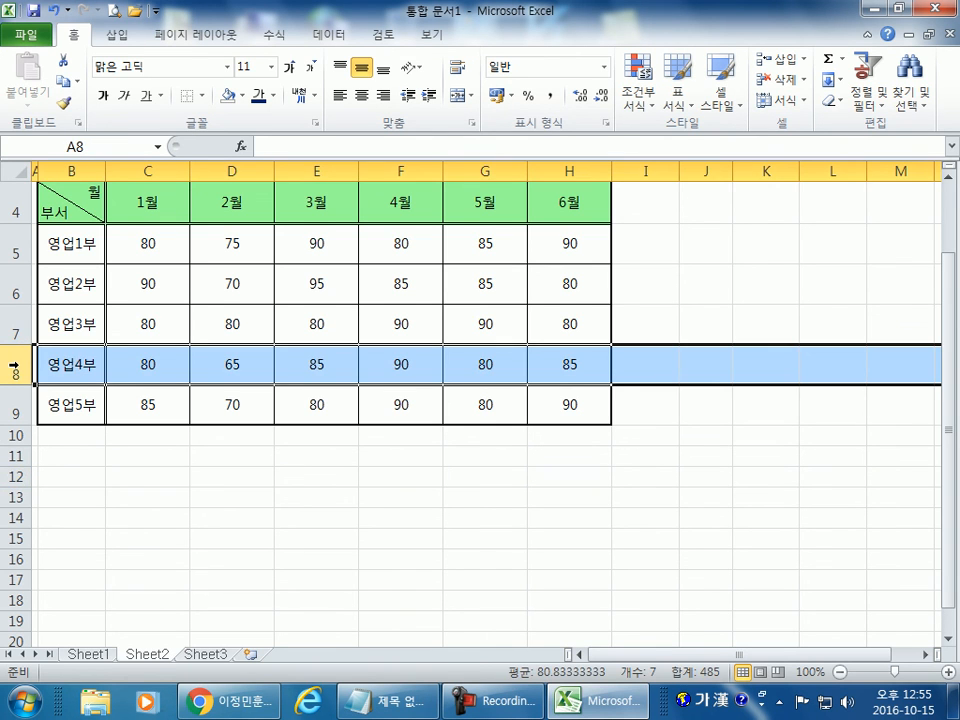
click(66, 366)
click(11, 366)
key(super)
key(Escape)
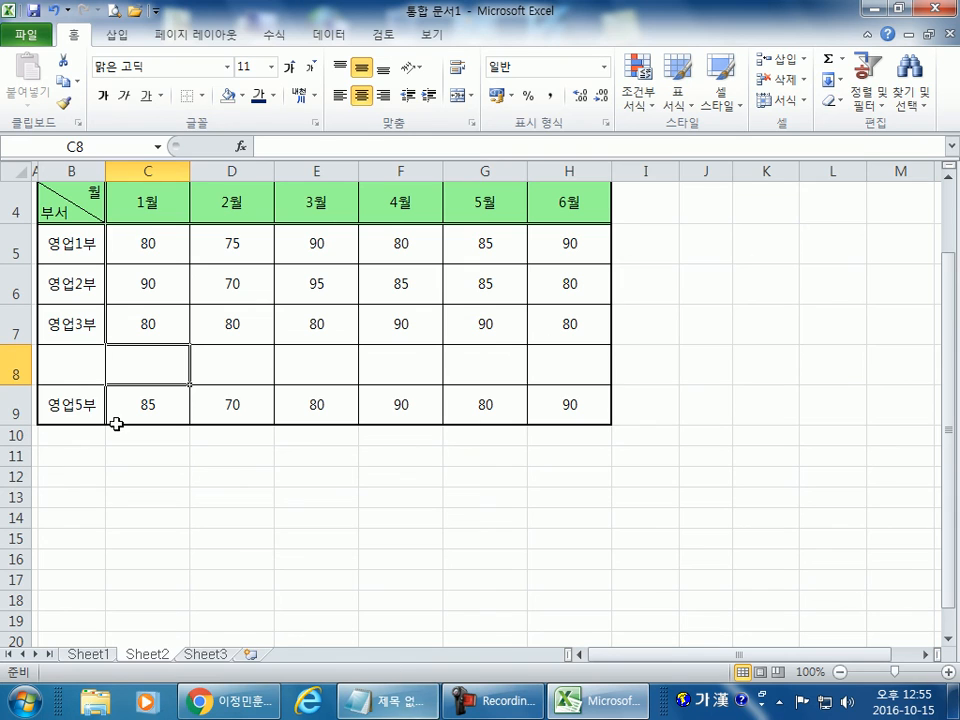
click(16, 373)
key(ctrl+z)
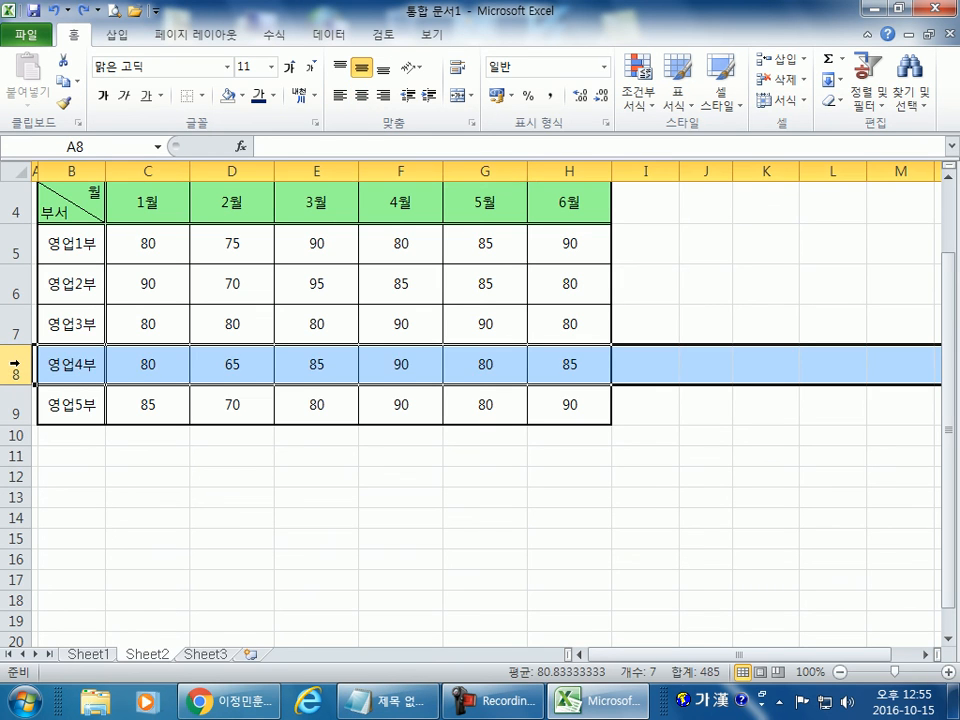
key(Delete)
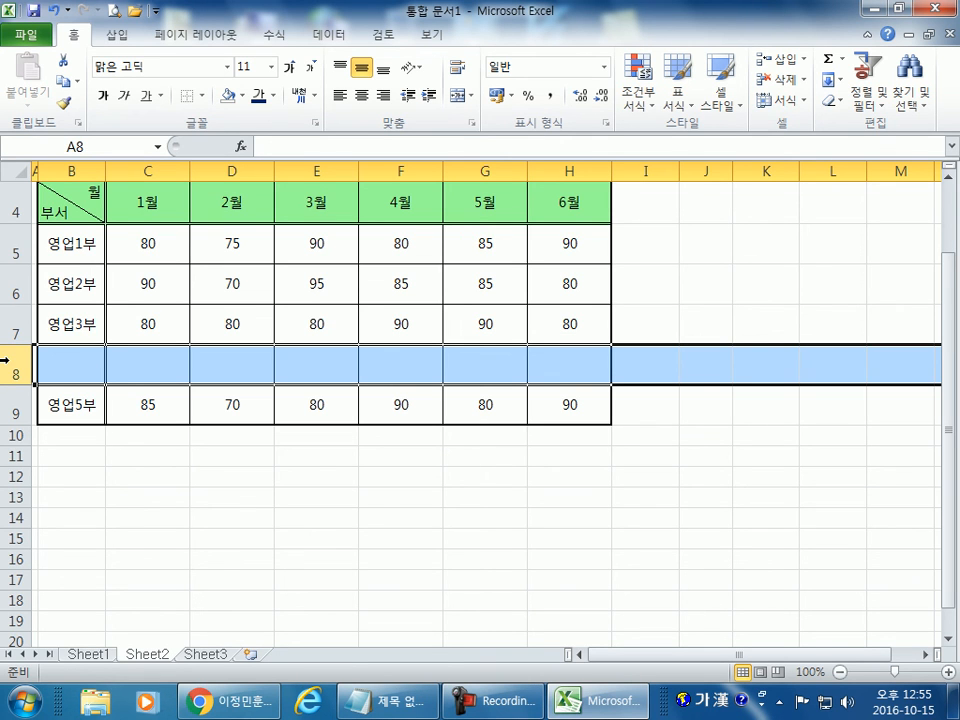
key(ctrl+z)
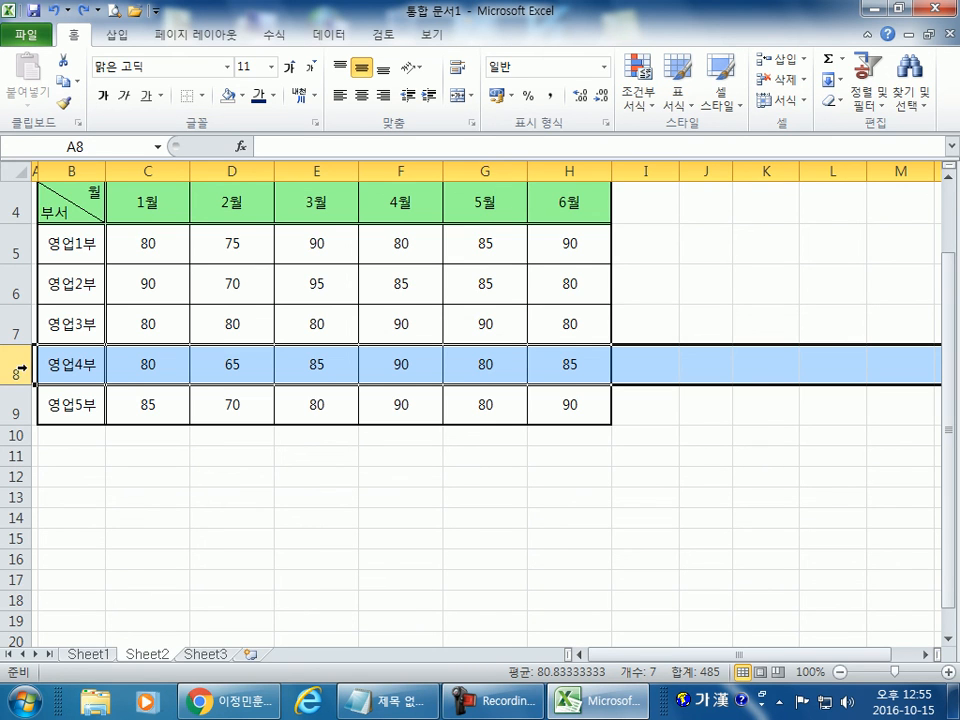
Delete the whole of row 8 (영업4부) from the sheet twice, undoing the deletion each time
right_click(18, 368)
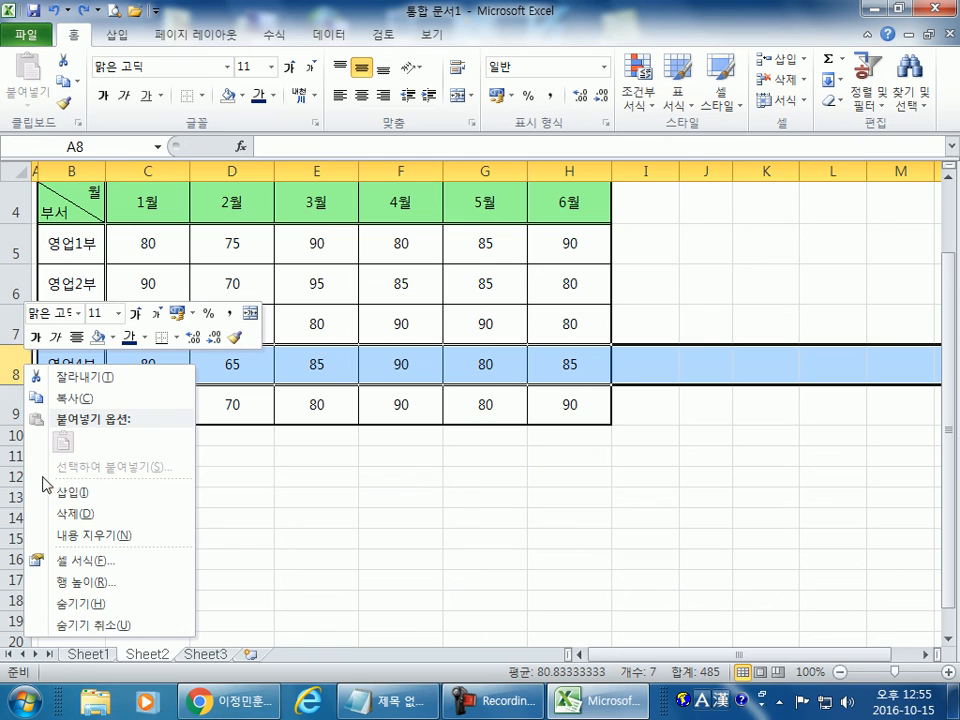
click(66, 515)
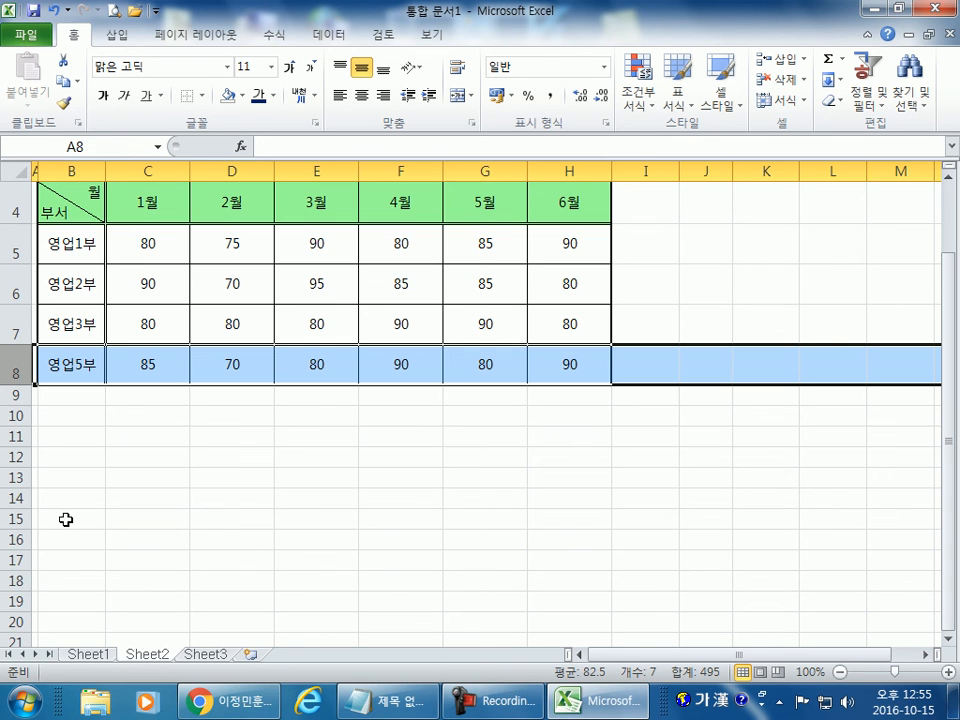
key(ctrl+z)
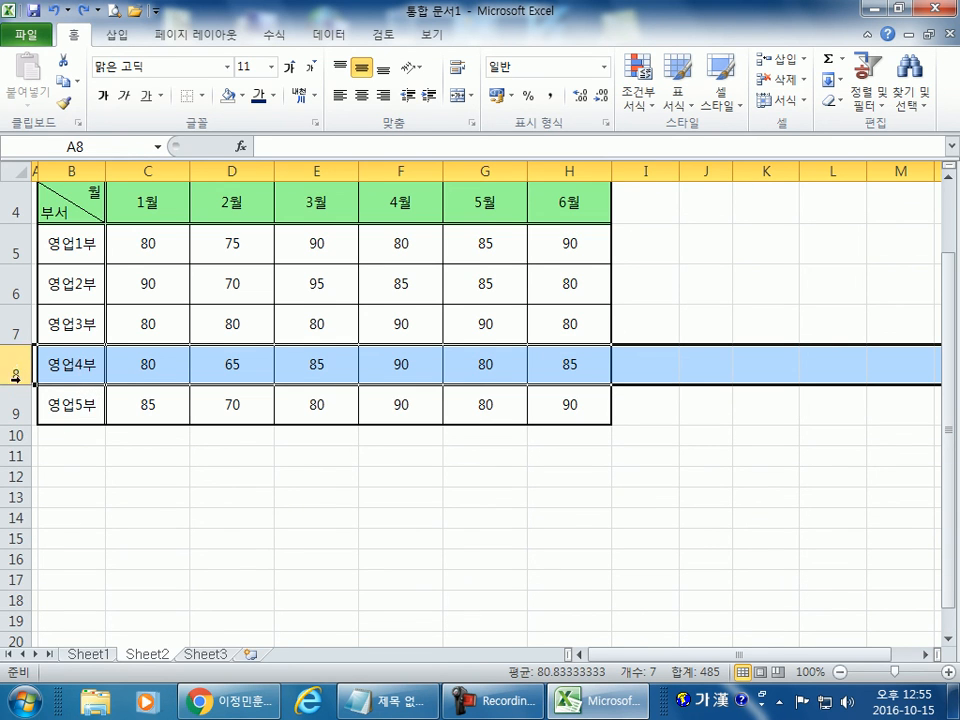
click(210, 516)
click(10, 368)
right_click(12, 364)
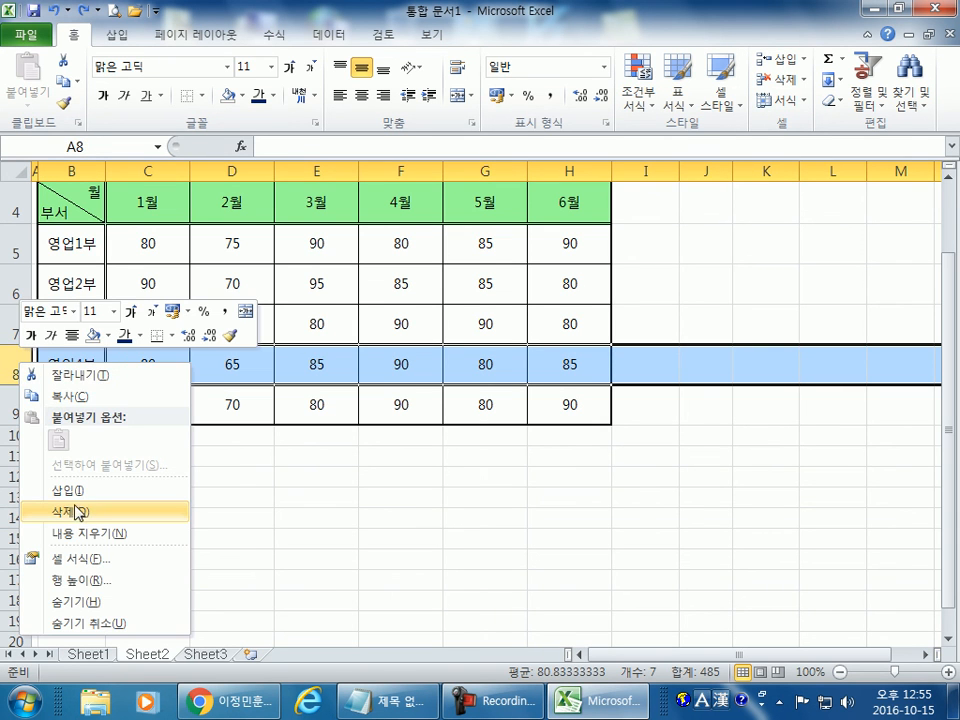
click(72, 511)
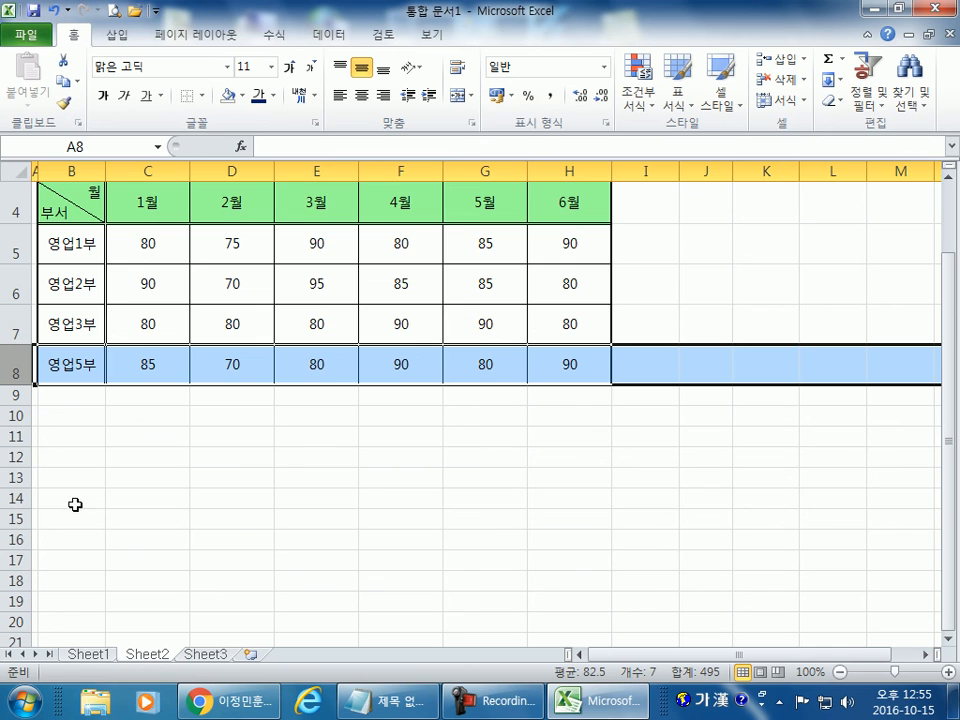
key(ctrl+z)
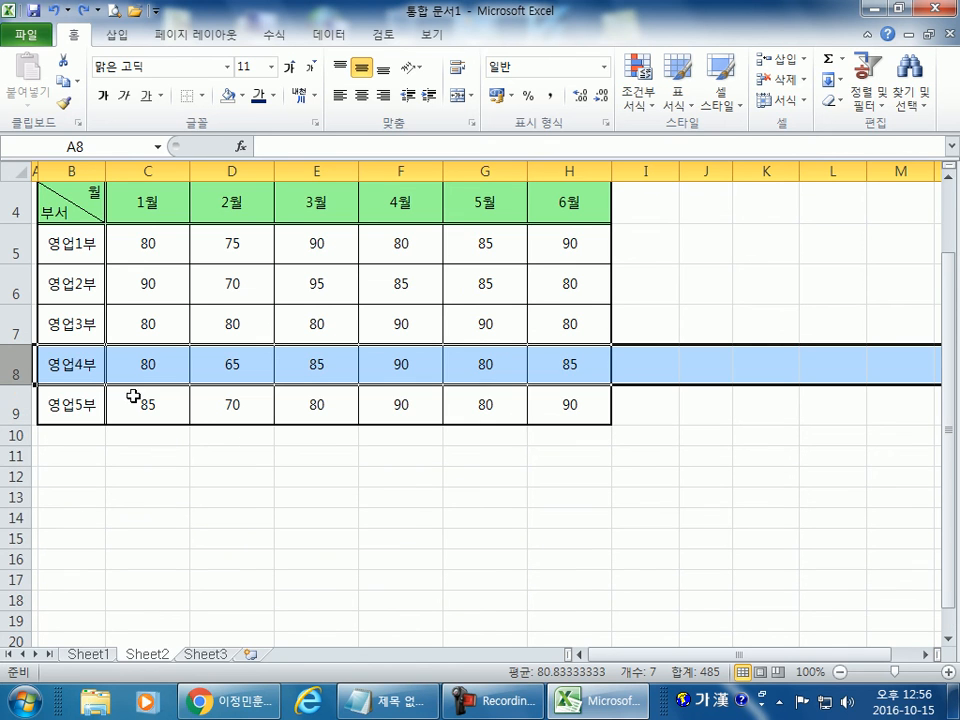
Delete row 7 (영업3부), undo the deletion and the preceding row-height change, and redo the height change
right_click(12, 322)
click(64, 471)
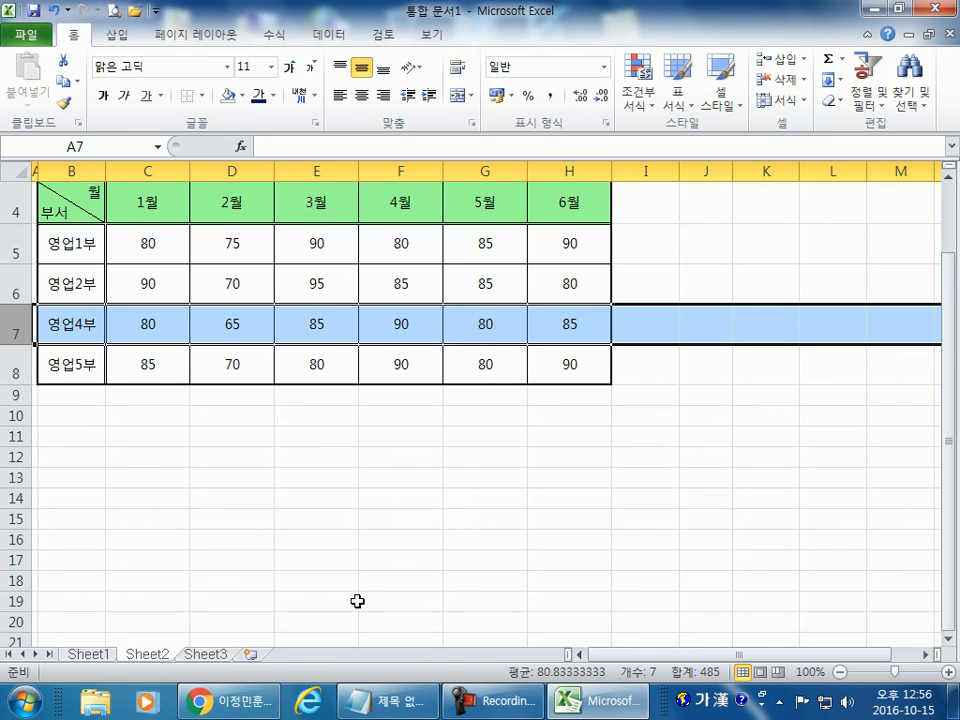
click(55, 12)
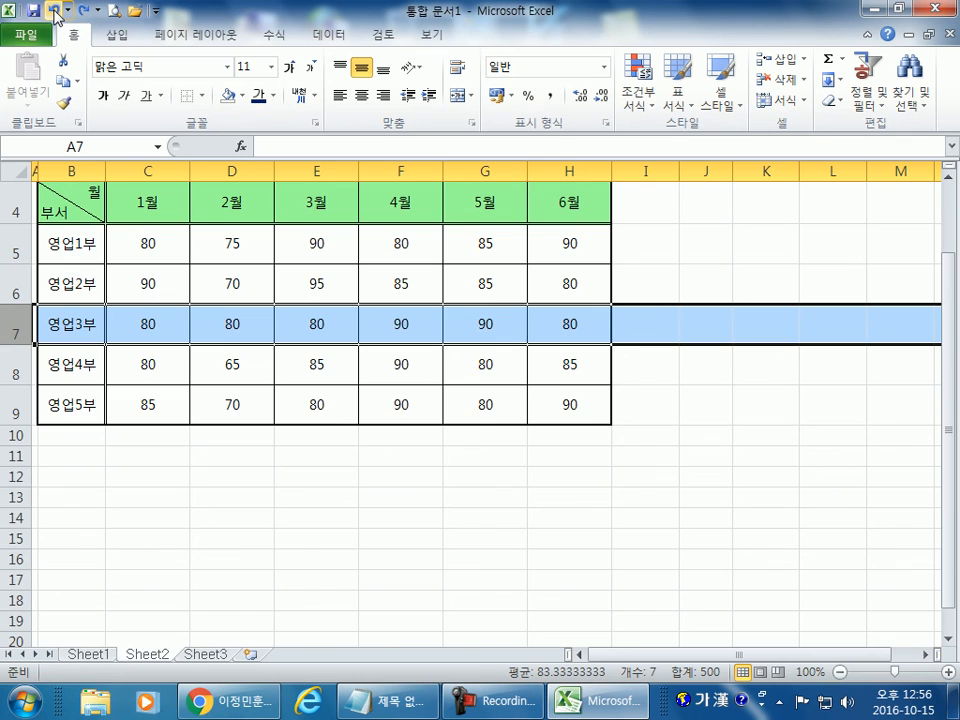
click(55, 12)
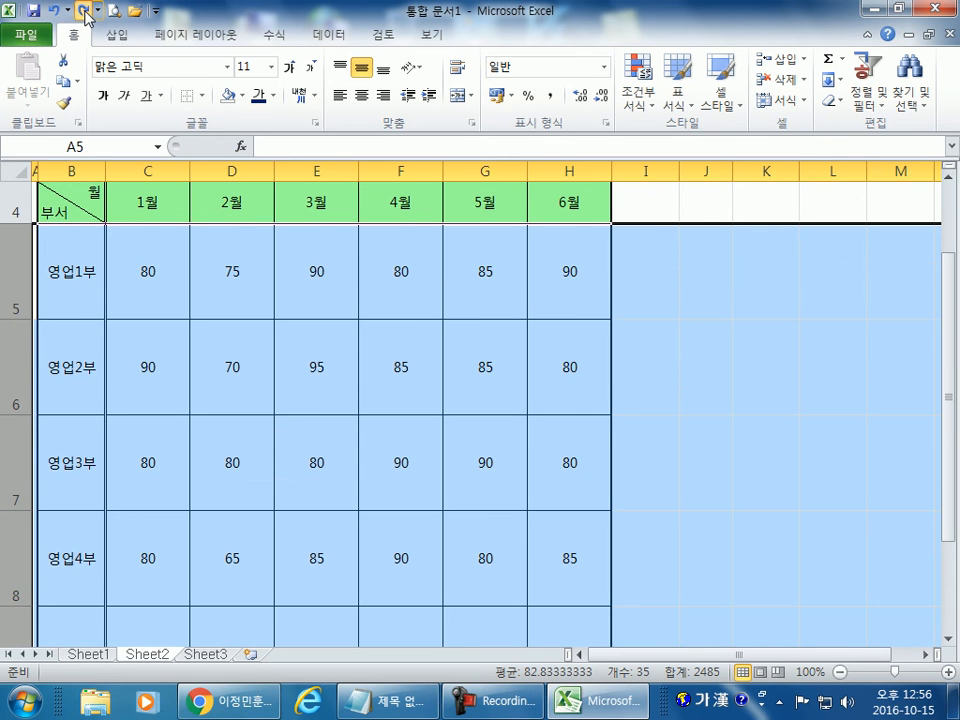
click(55, 12)
Delete the entire row 8 (영업4부) from the table and deselect it
click(17, 364)
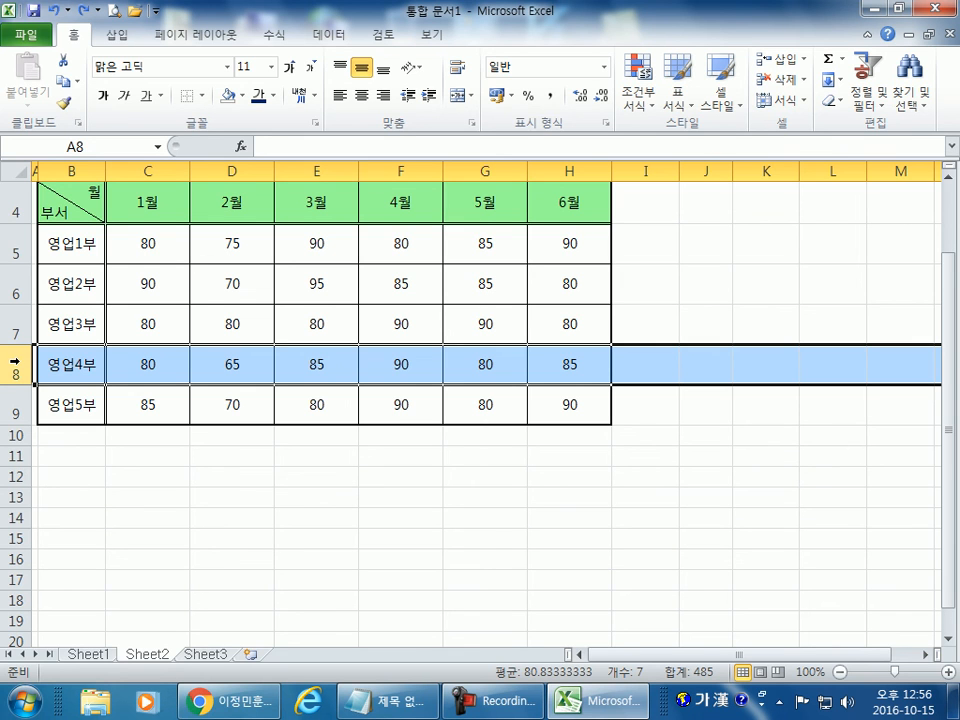
drag(90, 368, 540, 362)
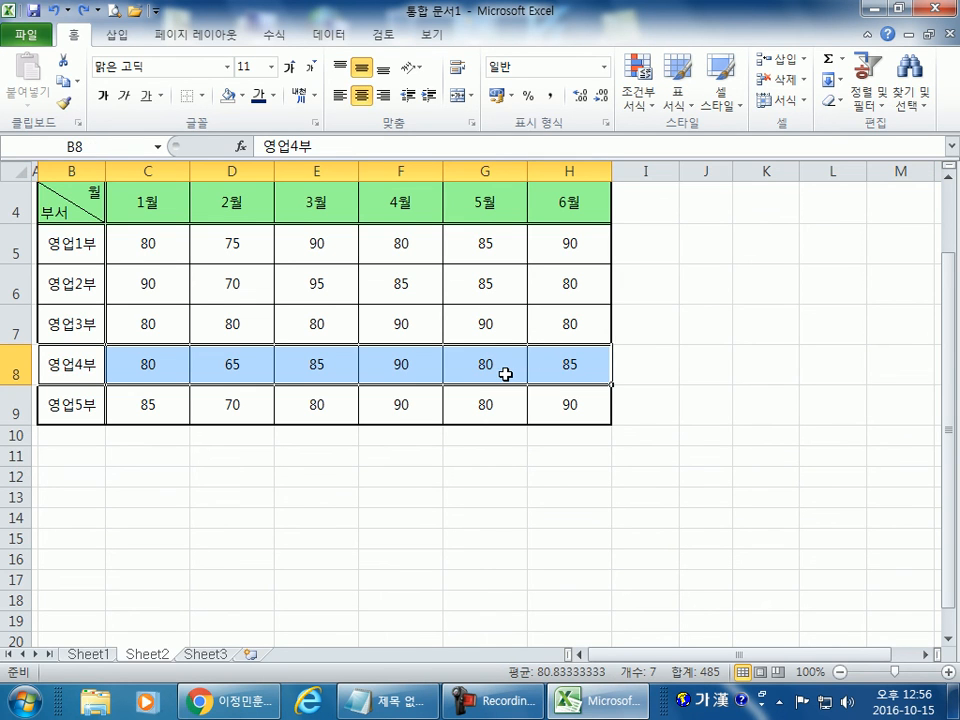
click(15, 370)
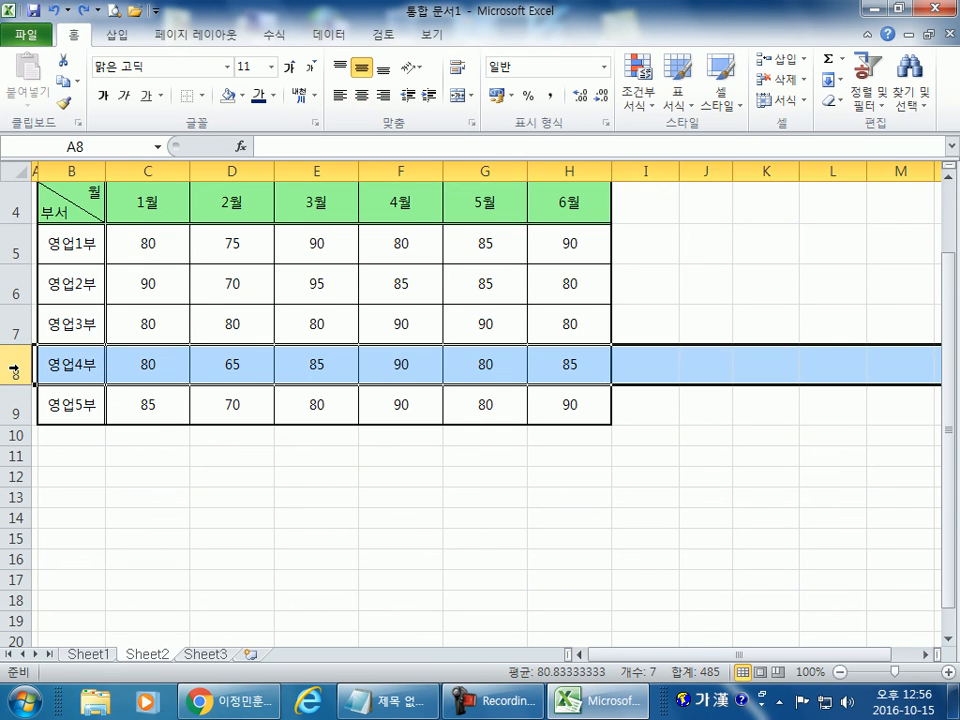
right_click(15, 370)
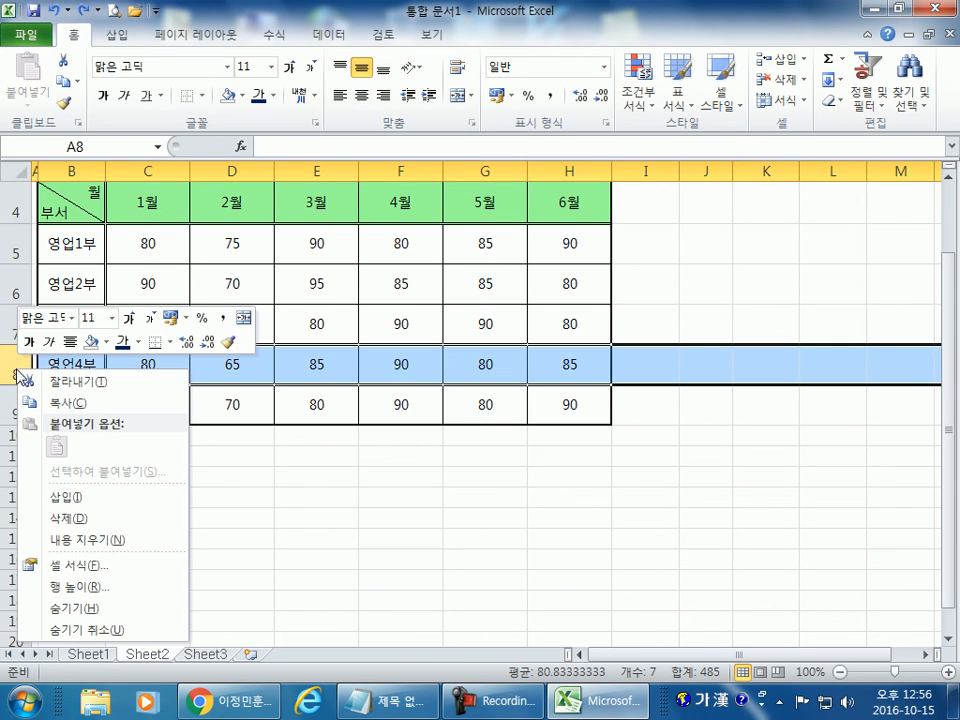
click(60, 517)
click(262, 455)
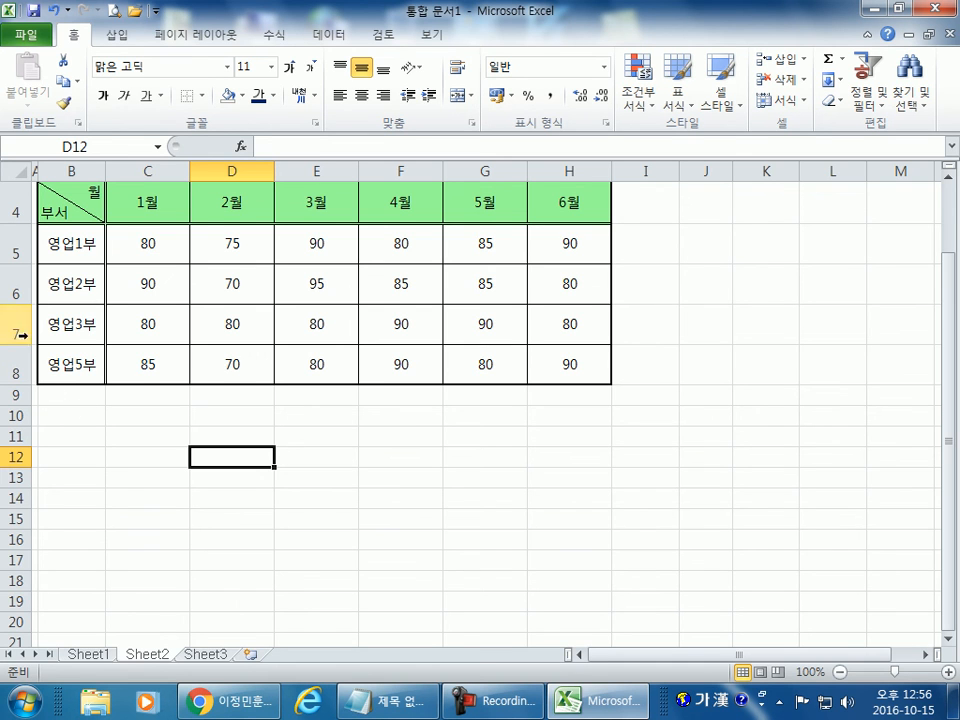
click(79, 398)
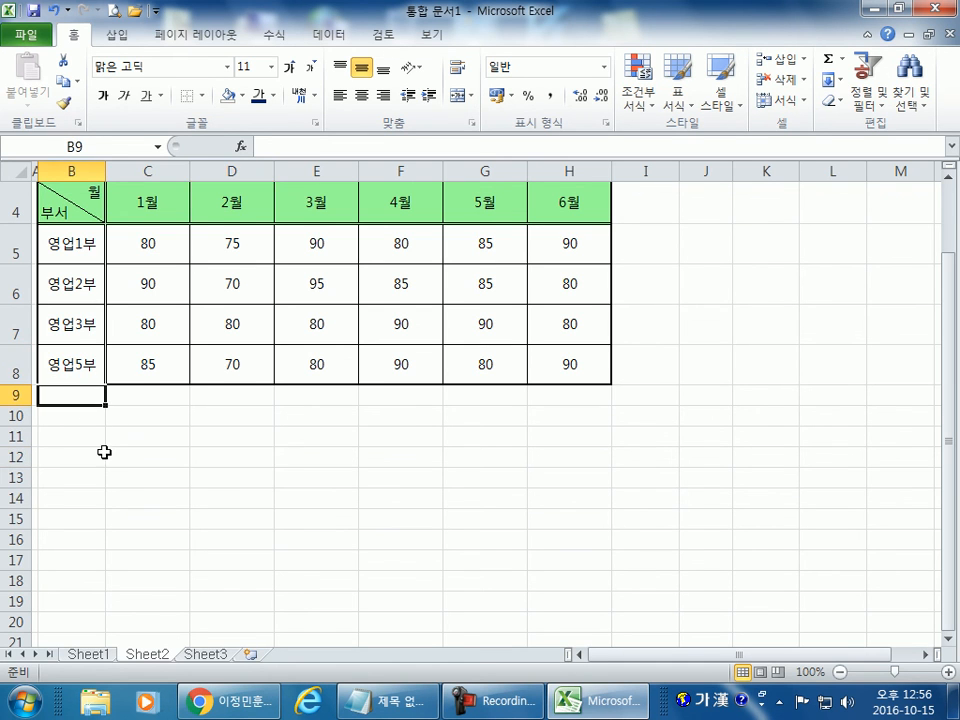
click(17, 325)
click(13, 364)
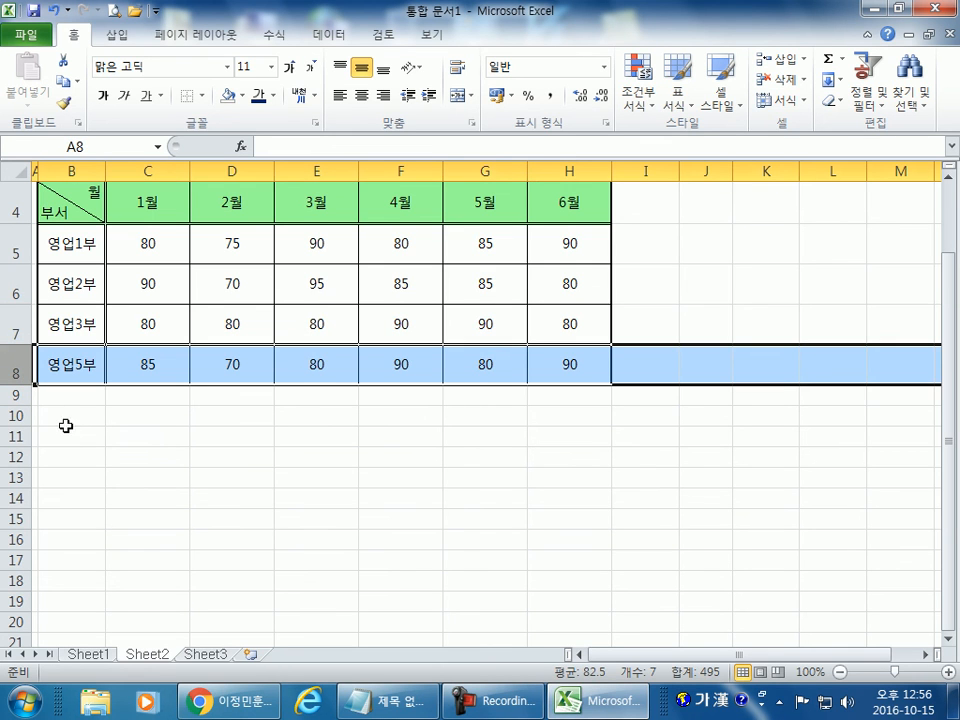
click(16, 322)
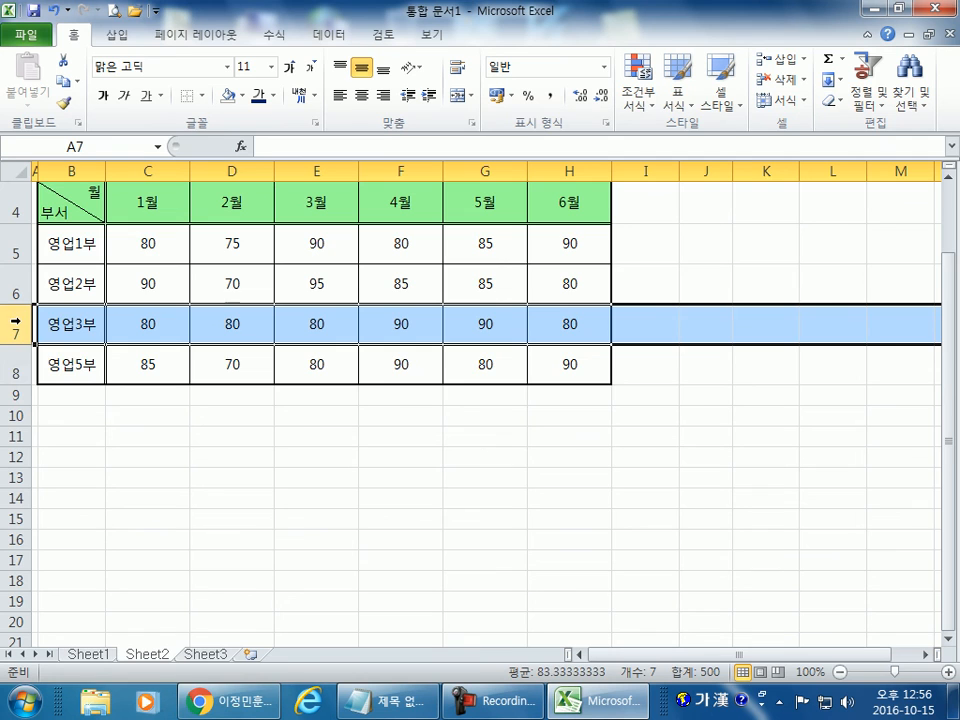
click(17, 373)
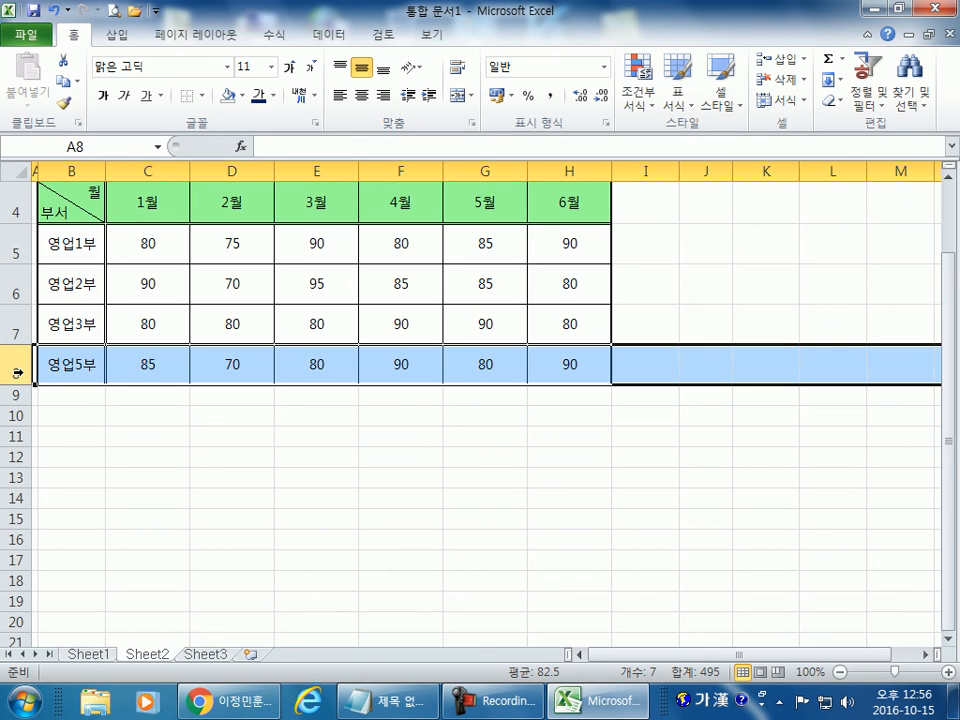
click(17, 320)
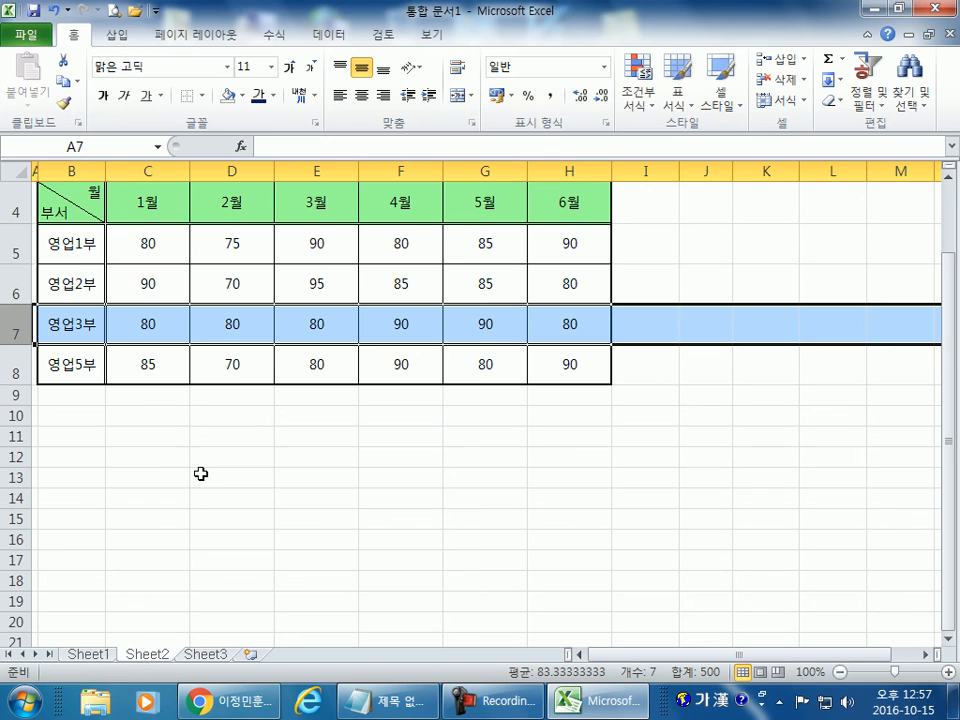
Insert a blank row between 영업3부 and 영업5부 and enter 특수영업부 as its department name in B8
click(12, 375)
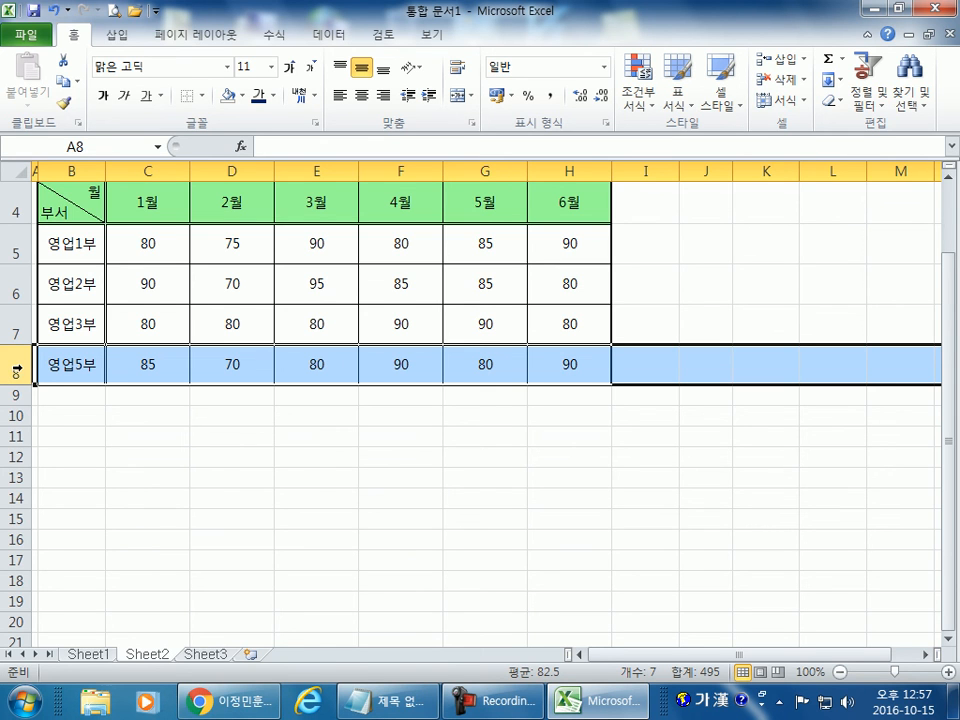
right_click(14, 374)
click(85, 497)
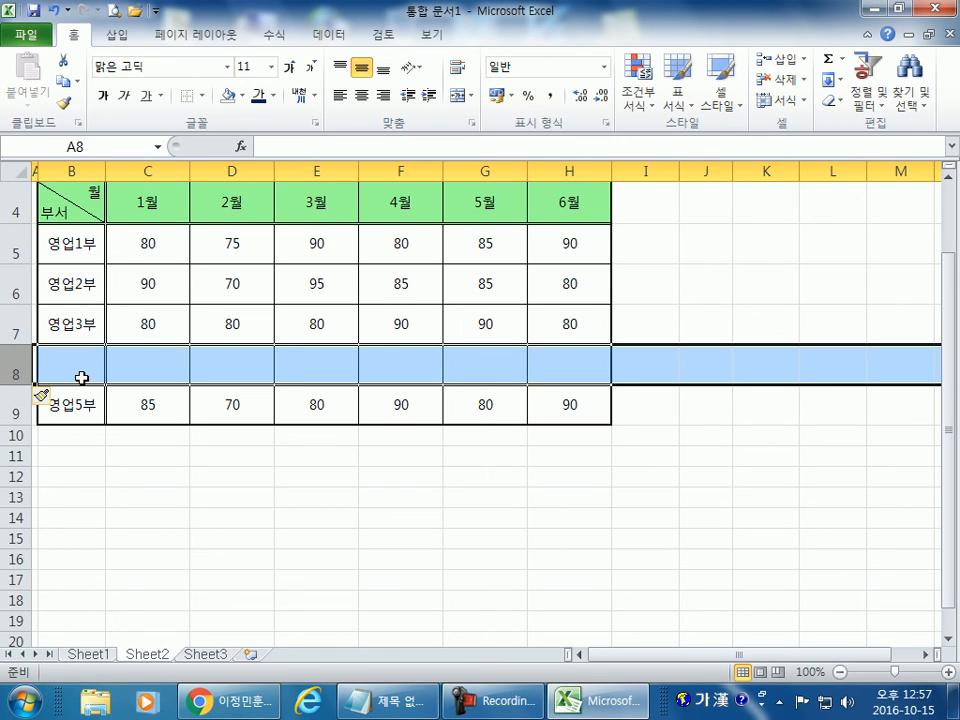
click(81, 377)
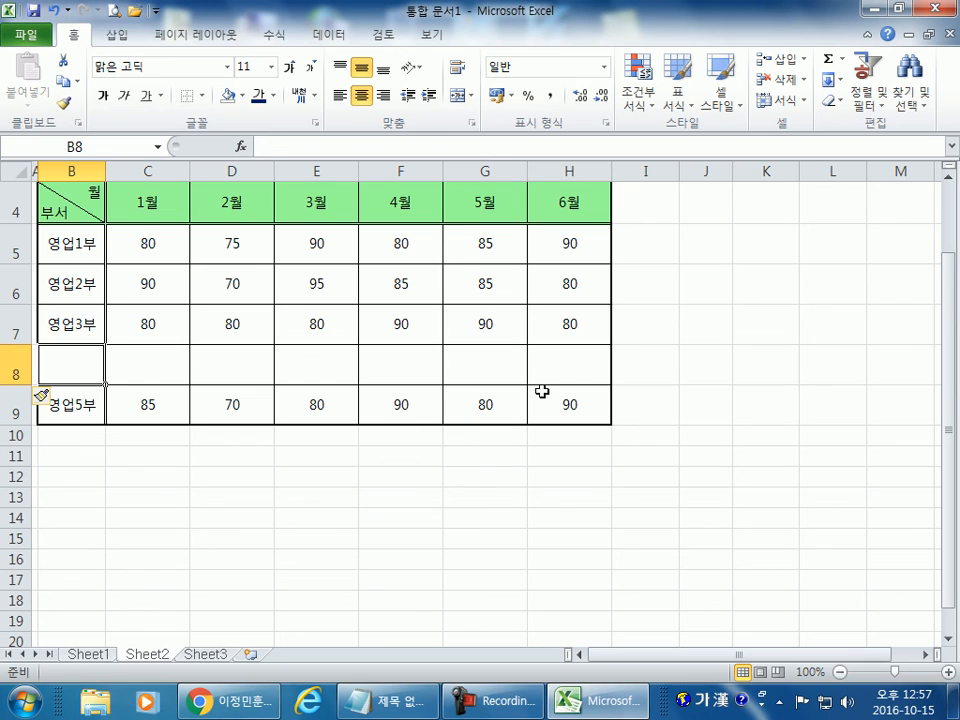
text(특수영업ㅂㅜ)
key(Return)
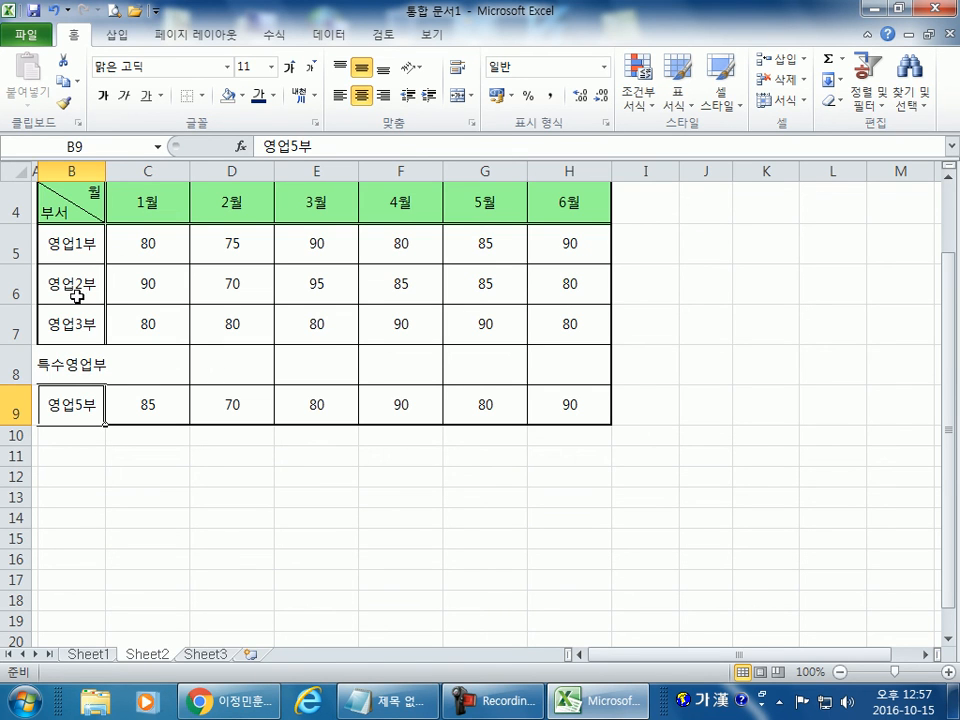
Widen column B slightly to fit 특수영업부 and move 월 in header cell B4 further right with extra spaces
click(76, 248)
drag(106, 170, 126, 168)
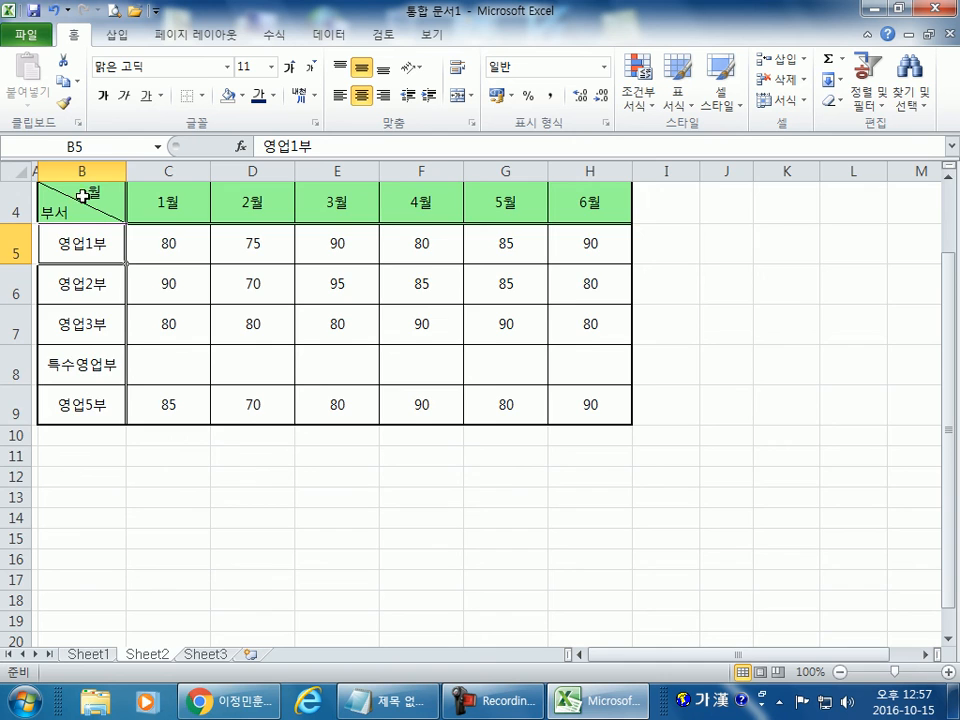
scroll(68, 178, up, 1)
double_click(80, 252)
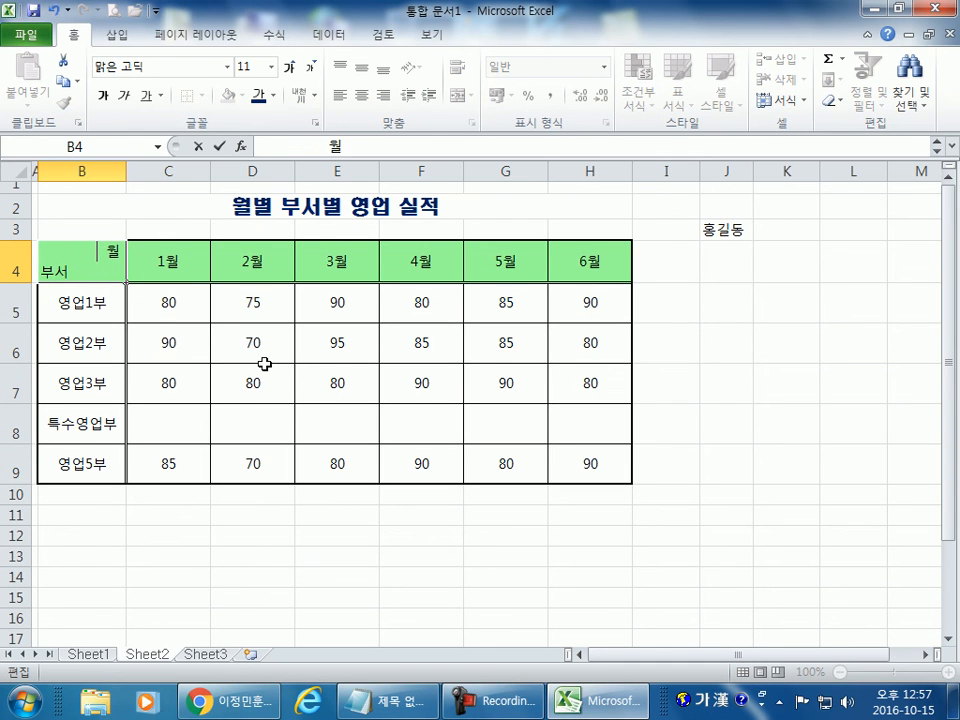
click(302, 446)
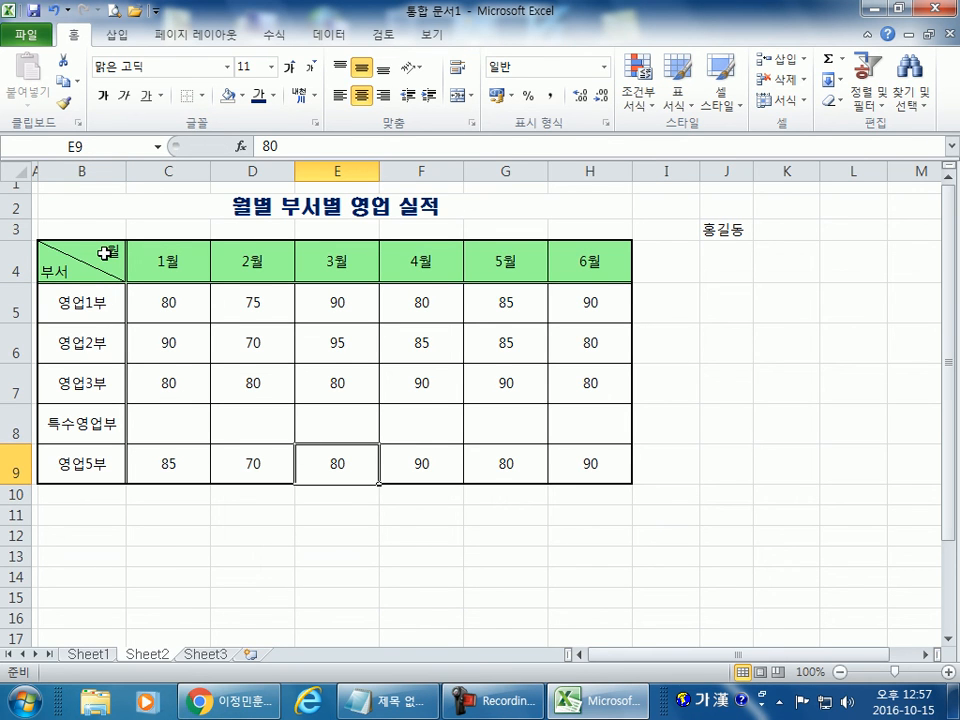
drag(184, 414, 556, 421)
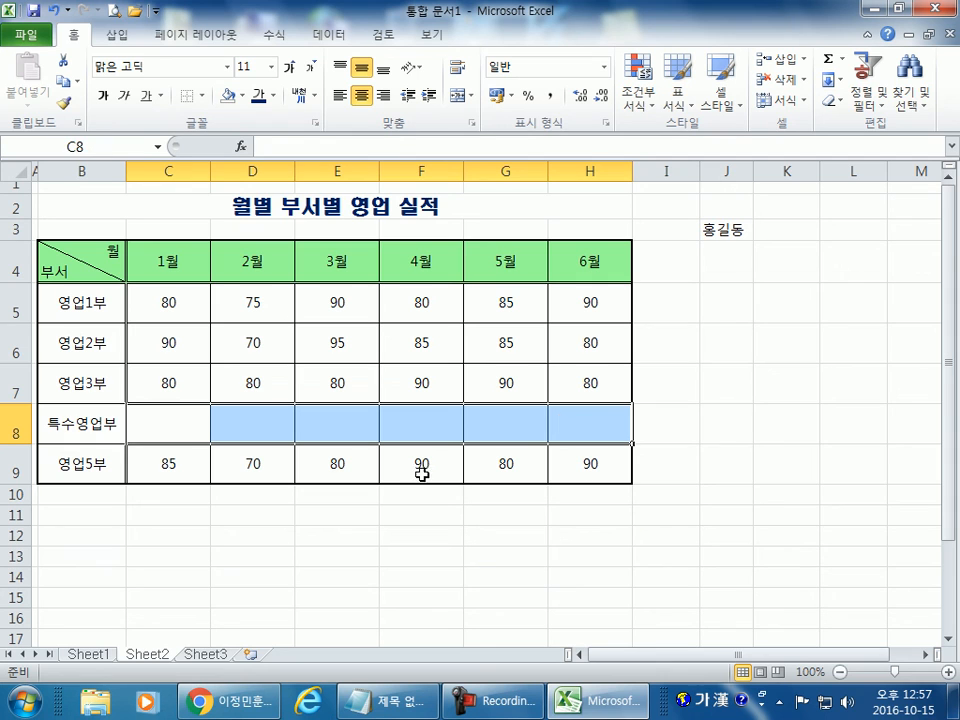
click(351, 537)
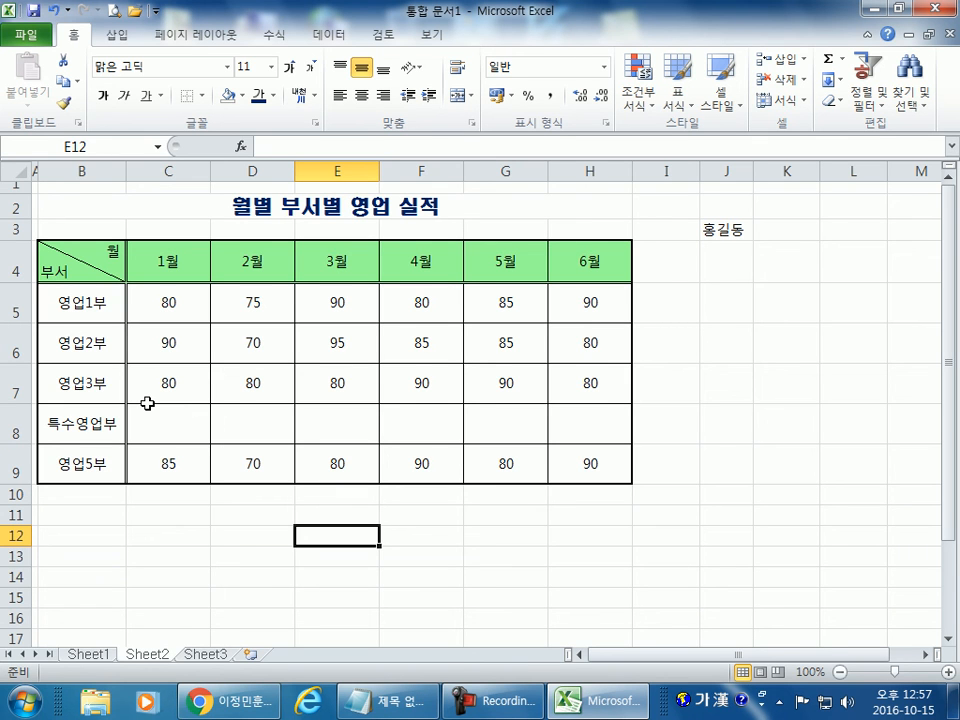
Insert a blank column in front of the 3월 column (E), undo the insertion, and clear the column selection
click(333, 172)
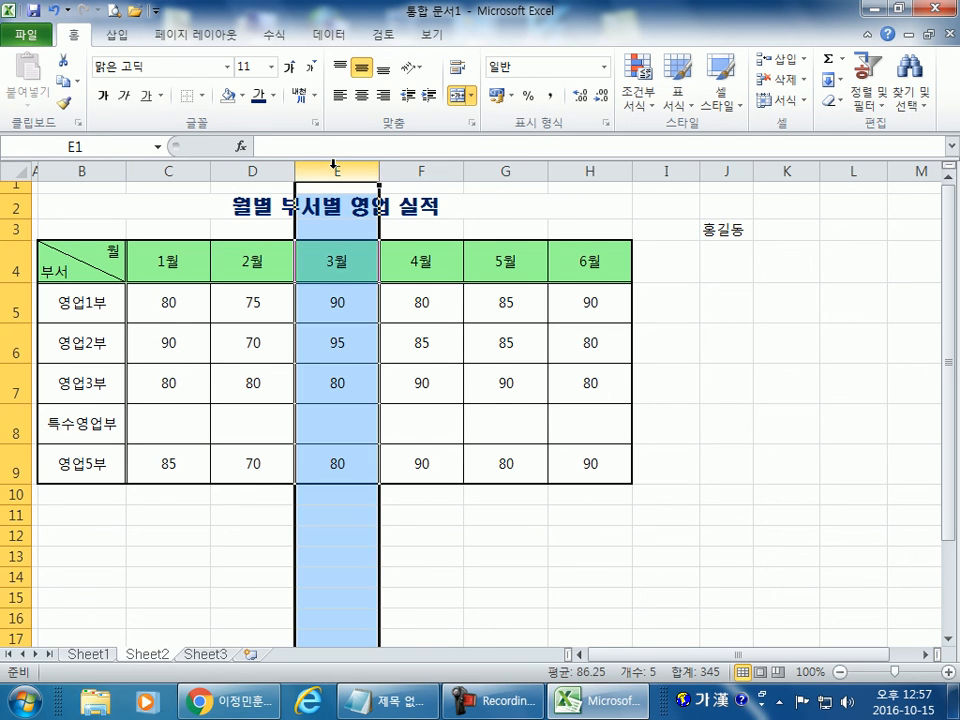
click(322, 368)
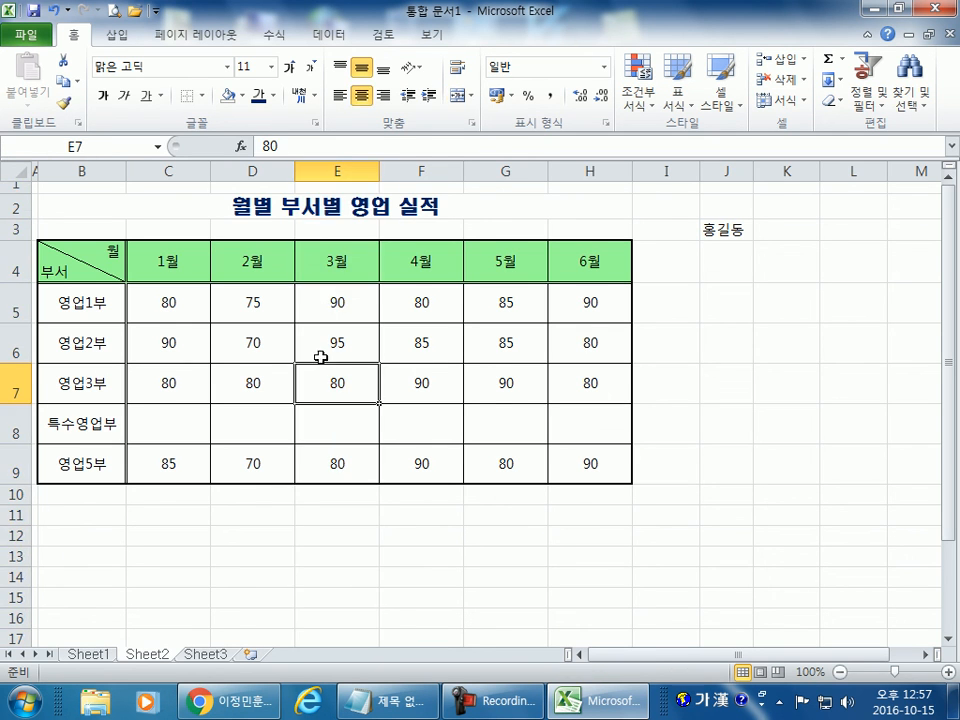
click(331, 166)
right_click(332, 169)
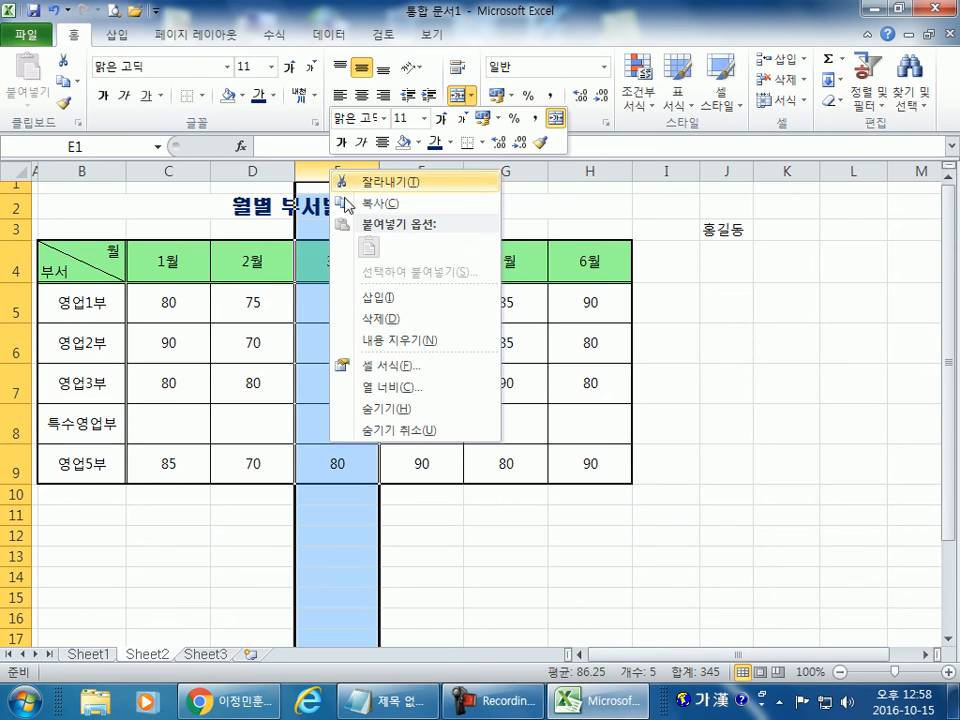
click(379, 299)
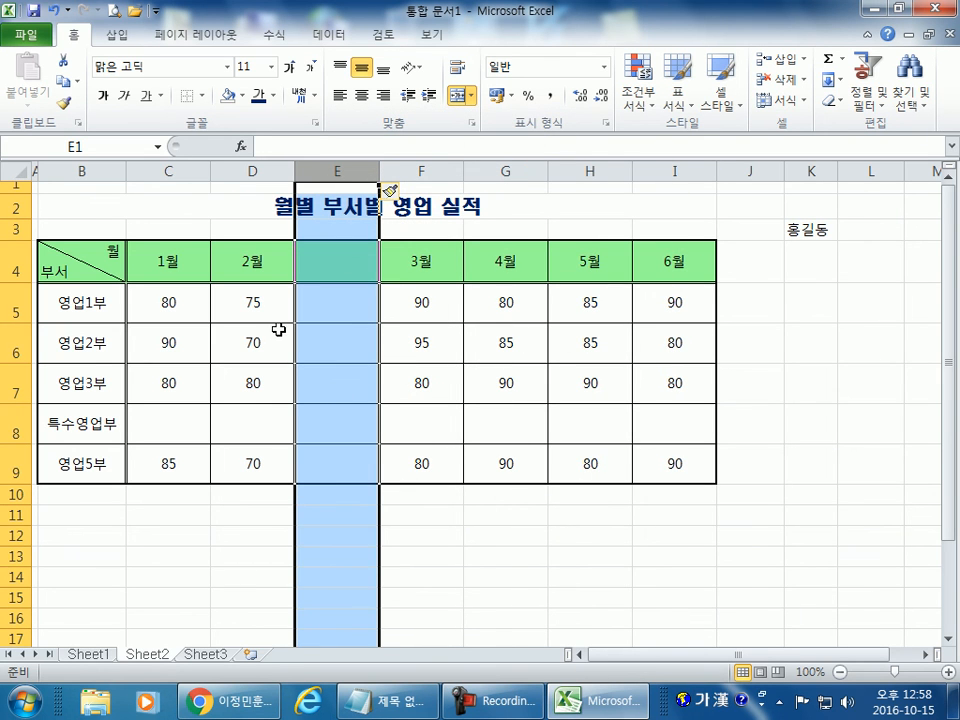
key(ctrl+z)
click(252, 170)
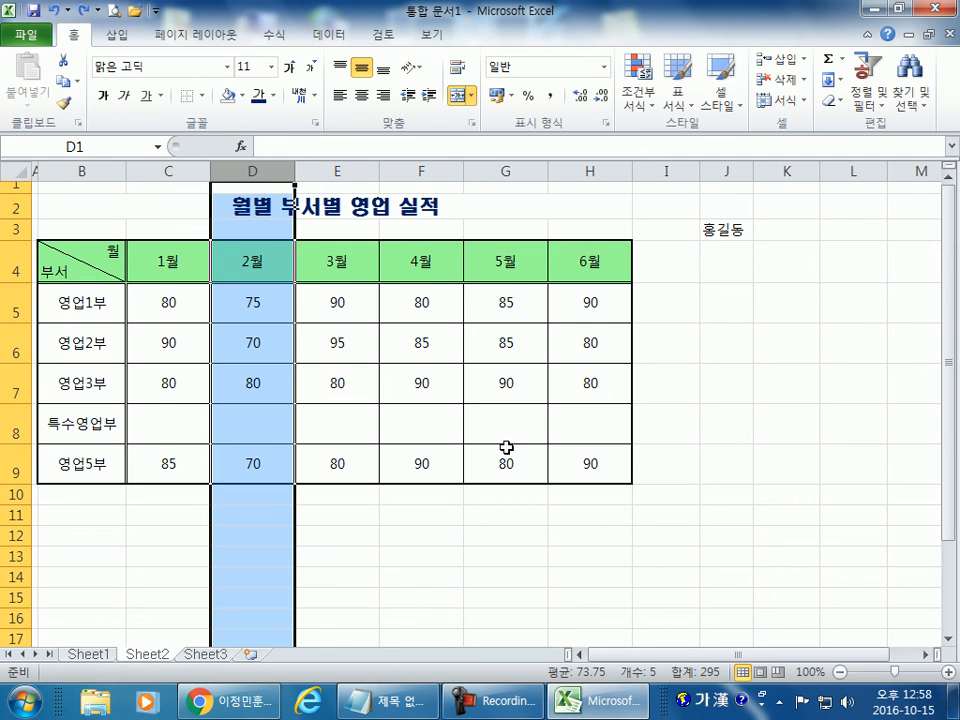
click(336, 422)
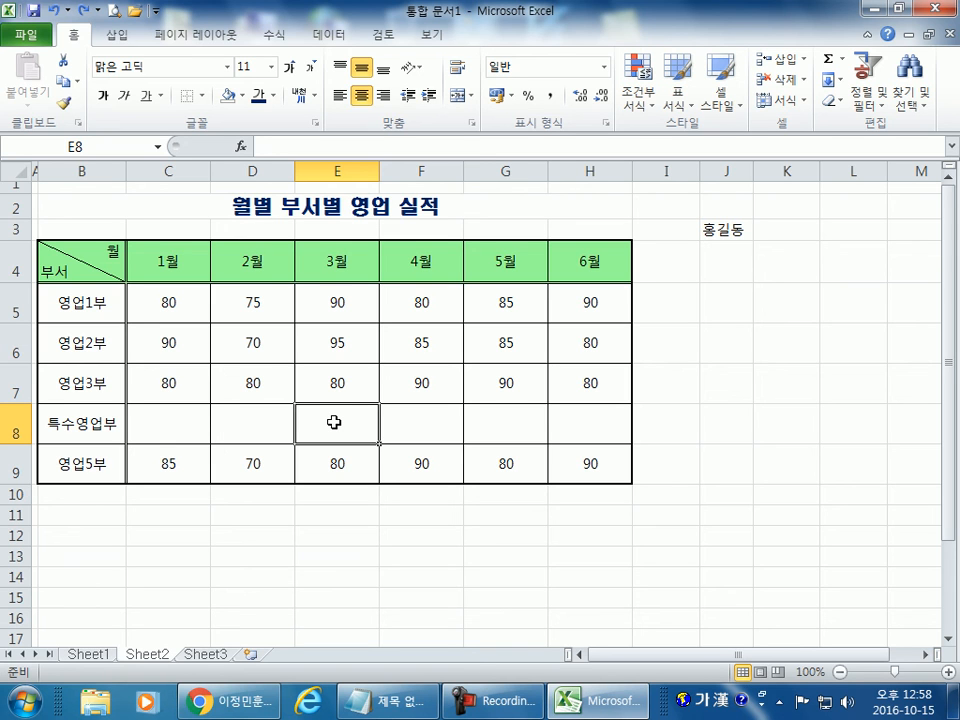
Switch to the Notepad notes and add the line "삽입 : 나를 기준으로 앞쪽에 생성" below the 100포인트 note
key(alt+Tab)
scroll(429, 441, down, 1)
text(tkqd)
key(BackSpace)
key(BackSpace)
key(BackSpace)
key(BackSpace)
key(Hangul)
text(삽입 :)
text( 나를 기준을)
text(로 아)
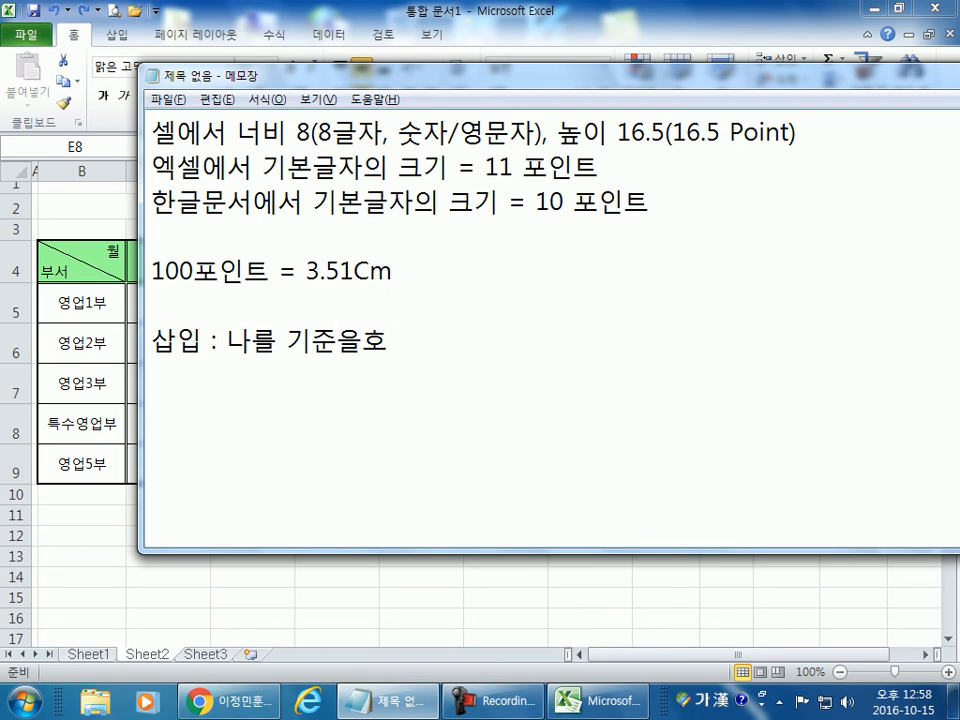
key(BackSpace)
key(BackSpace)
key(BackSpace)
key(BackSpace)
key(BackSpace)
text(을로 앞ㅉ)
text(쪽에 생성)
key(Return)
Add "(위쪽, 왼쪽)" directly after 앞쪽 in the 삽입 line
key(Left)
key(Left)
key(Left)
key(Left)
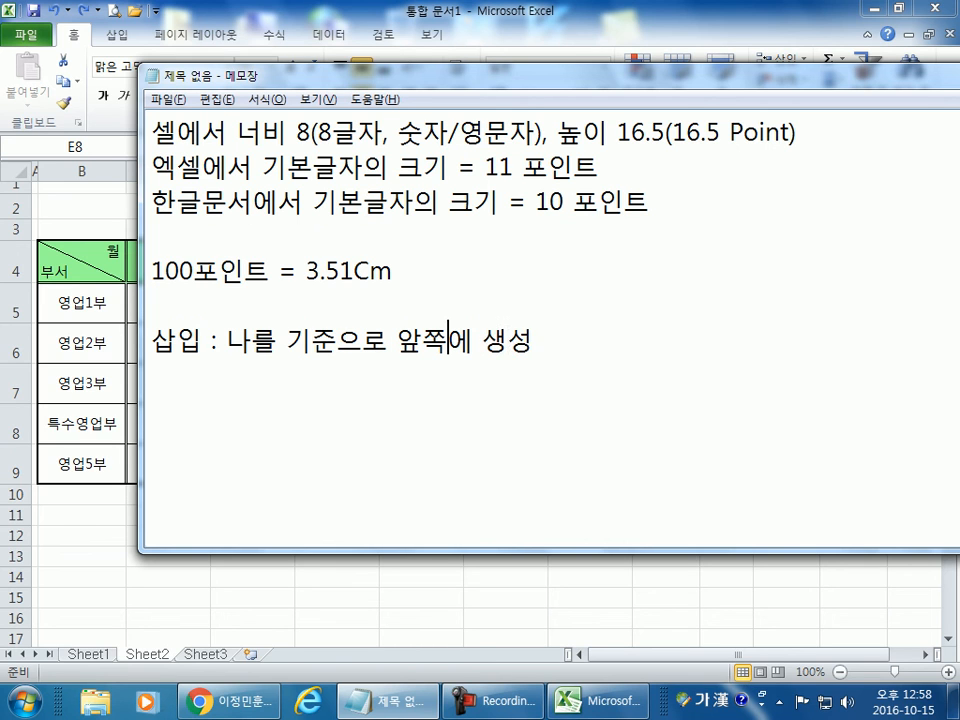
text((위)
text(, 왼쪽)
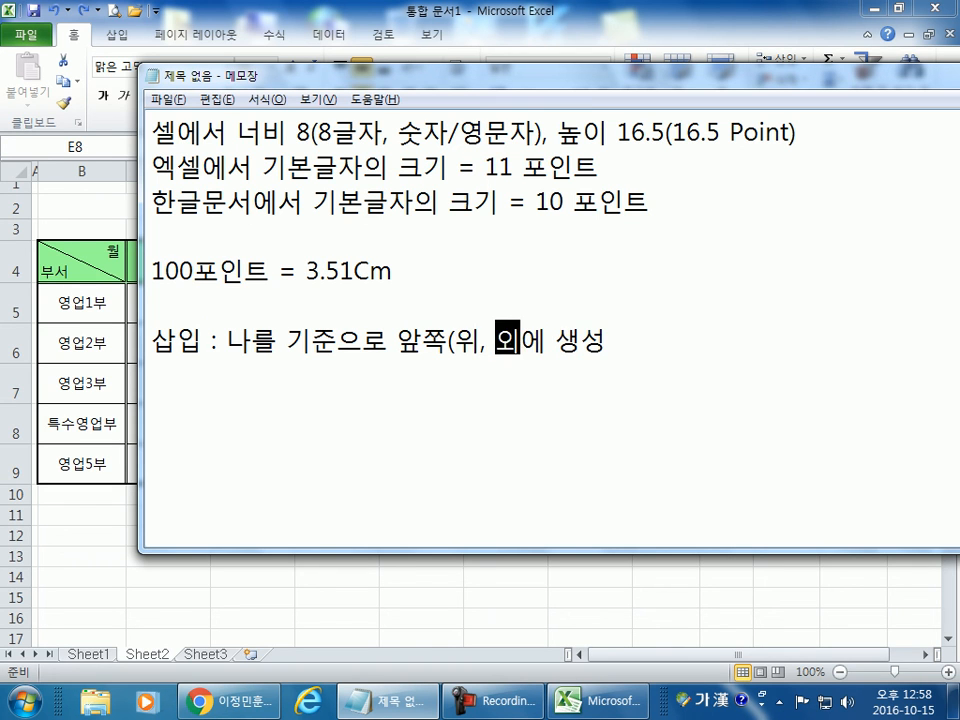
text())
key(Left)
key(Left)
key(Left)
key(Left)
key(BackSpace)
text(쪽,)
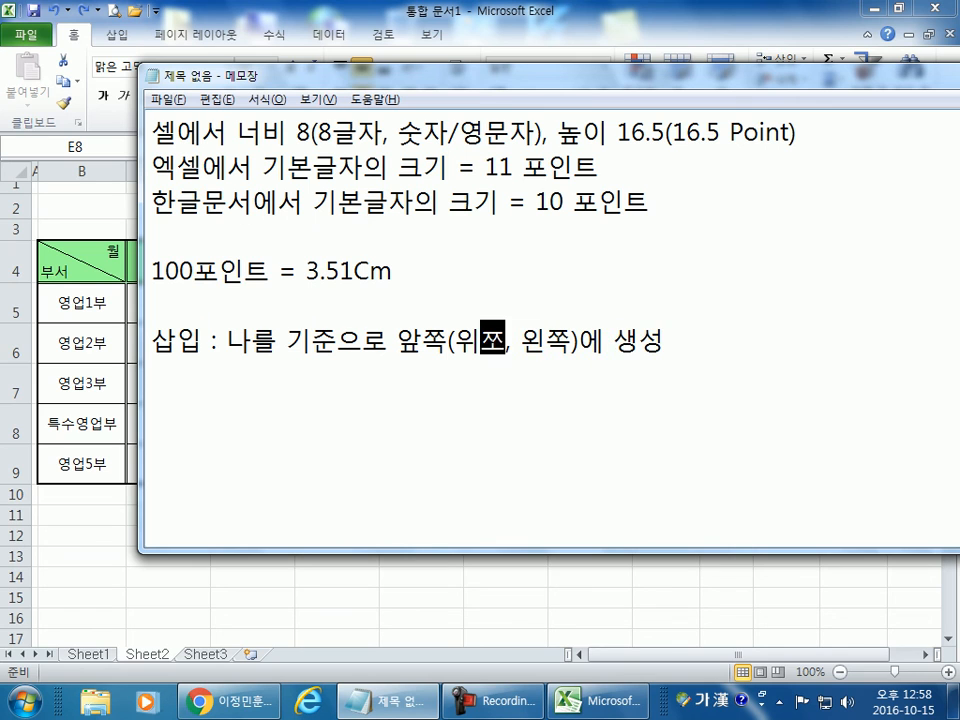
Write "추가 : 나를 기준으로 뒷쪽(아래쪽, 오른쪽)" on the line below the 삽입 note
click(432, 440)
text(추가)
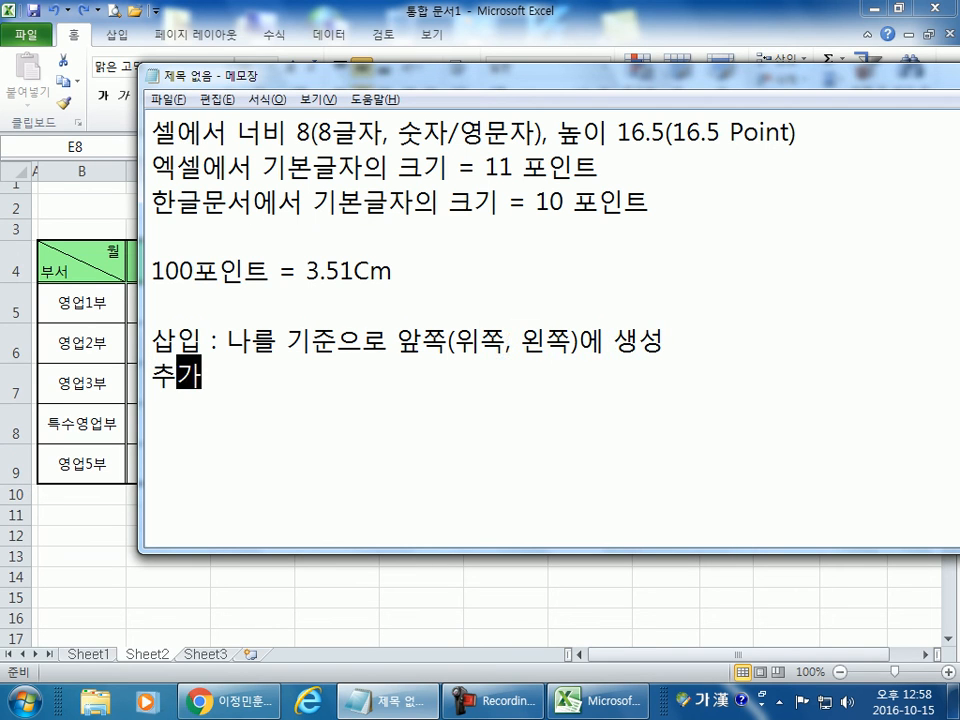
text( : 나를 기준ㅇ)
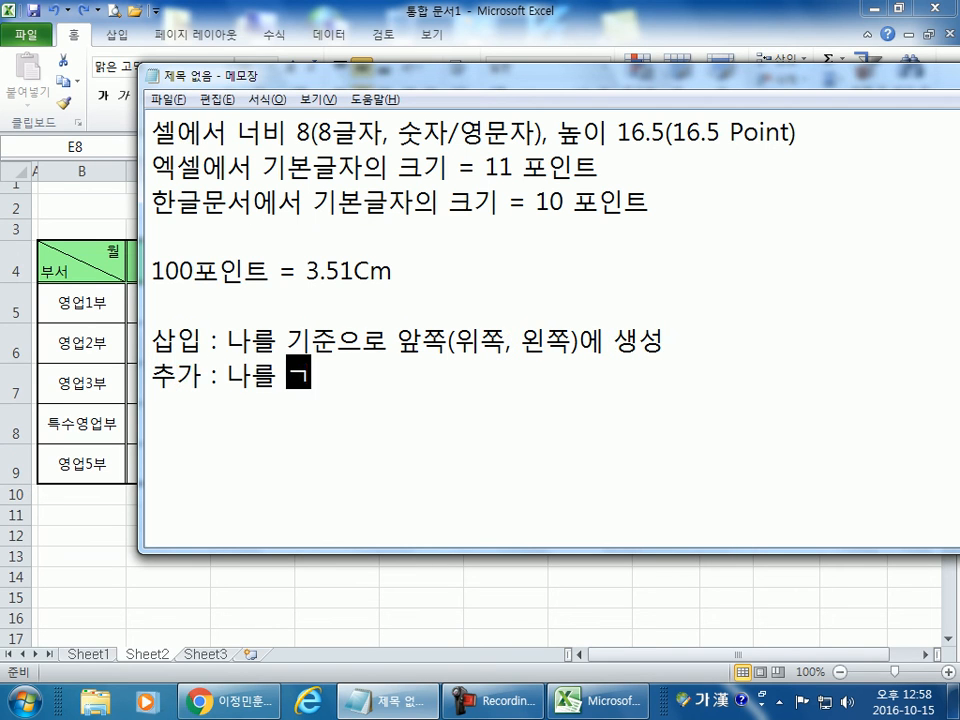
text(으로 뒷)
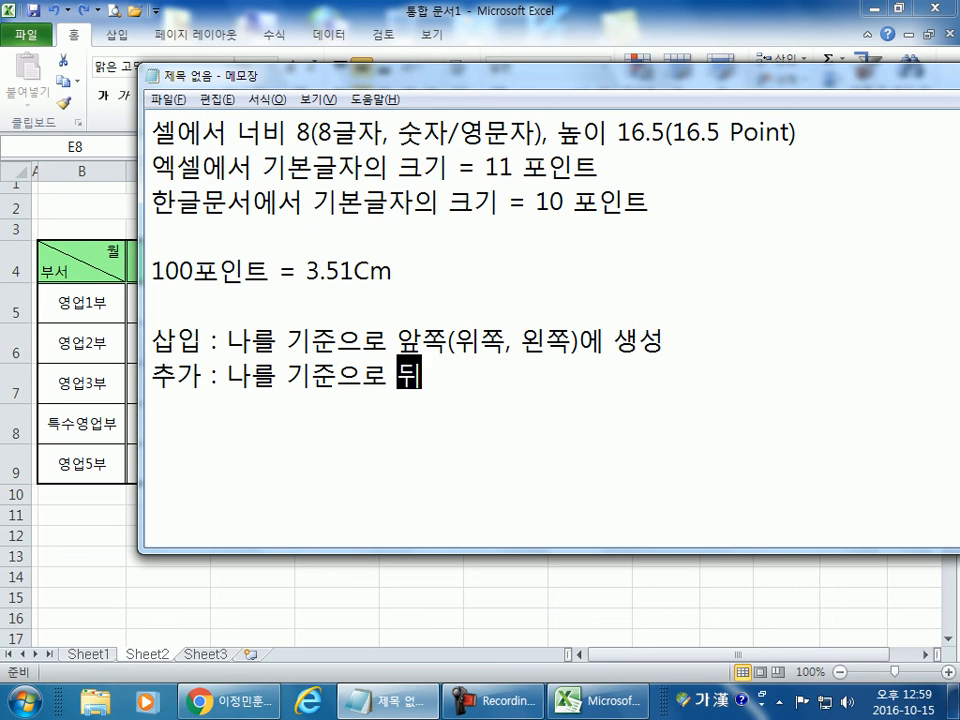
text(쪽()
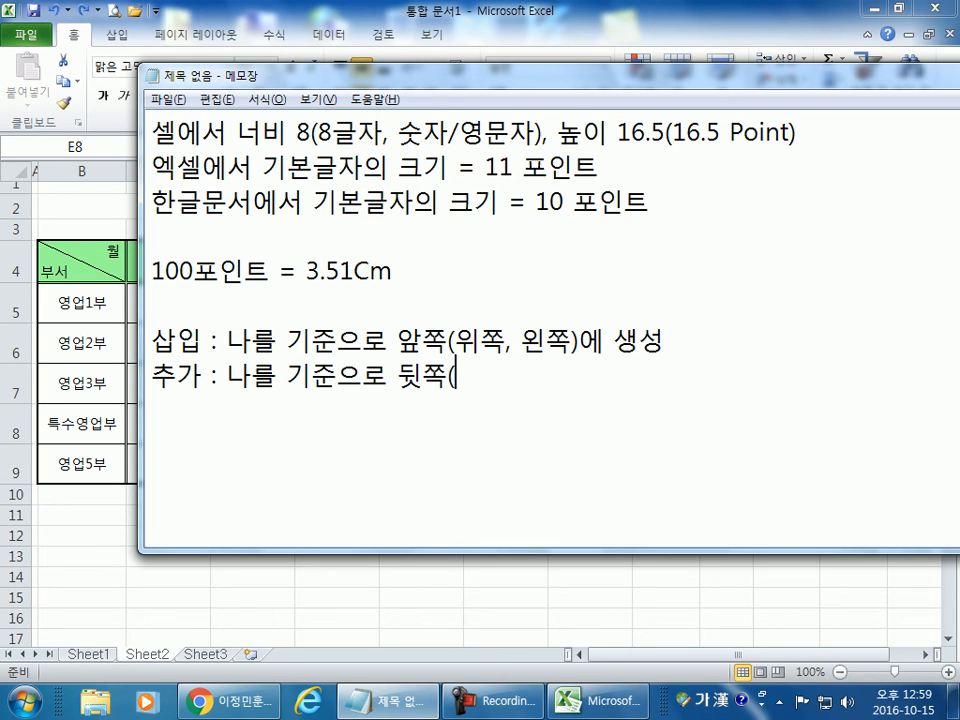
text(아래쪽)
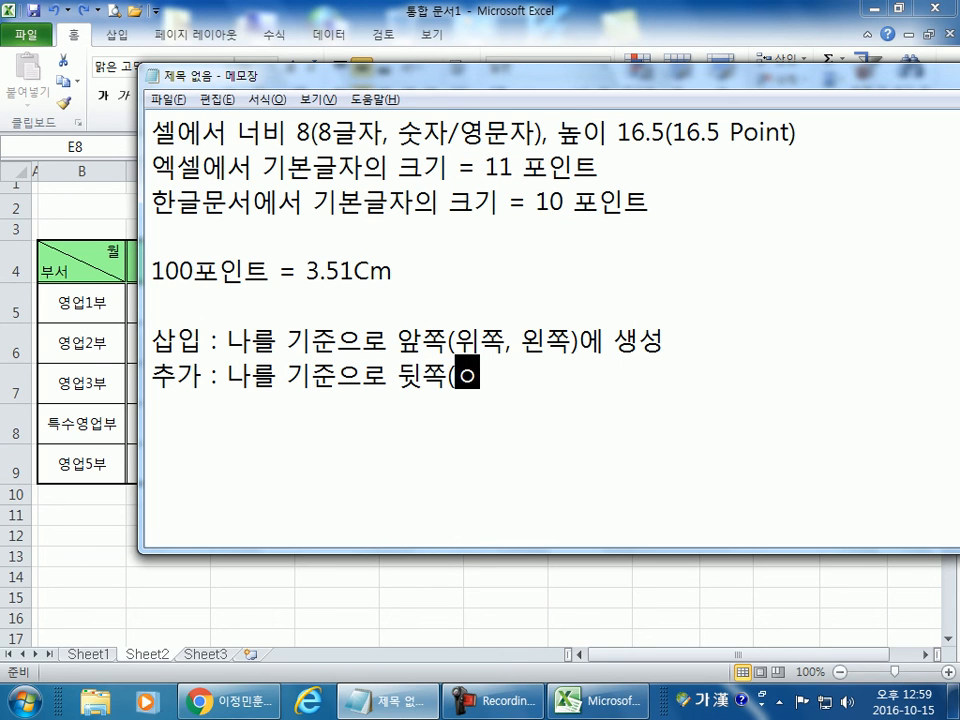
text(, 오)
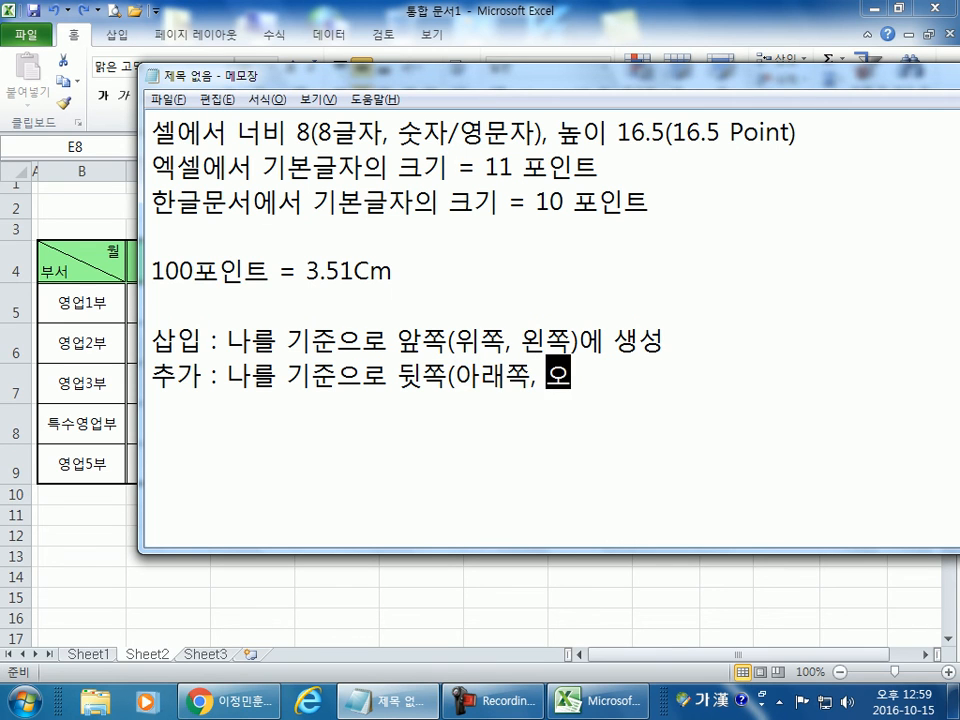
text(른쪼쪽))
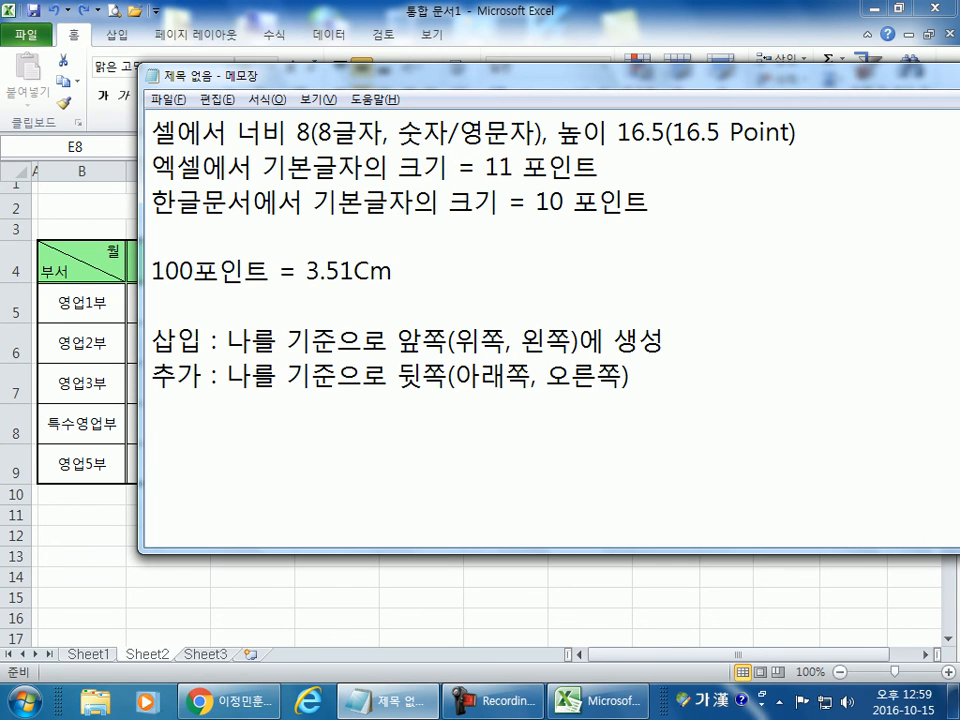